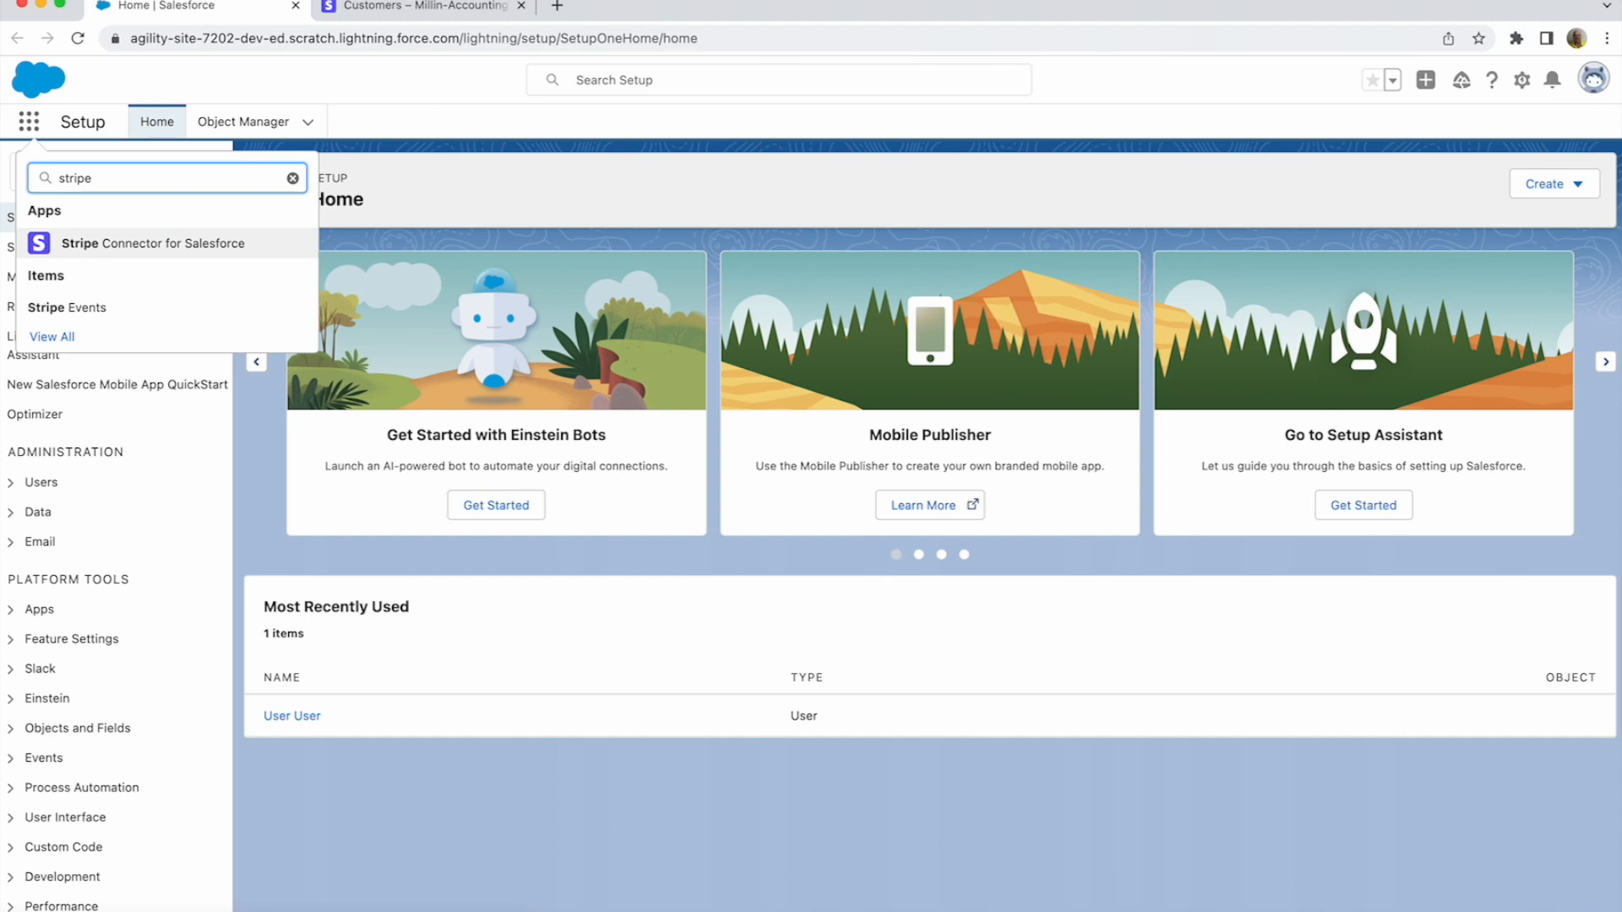
# - Turn off the customer.deleted webhook event for the test Stripe account and save
pyautogui.click(153, 243)
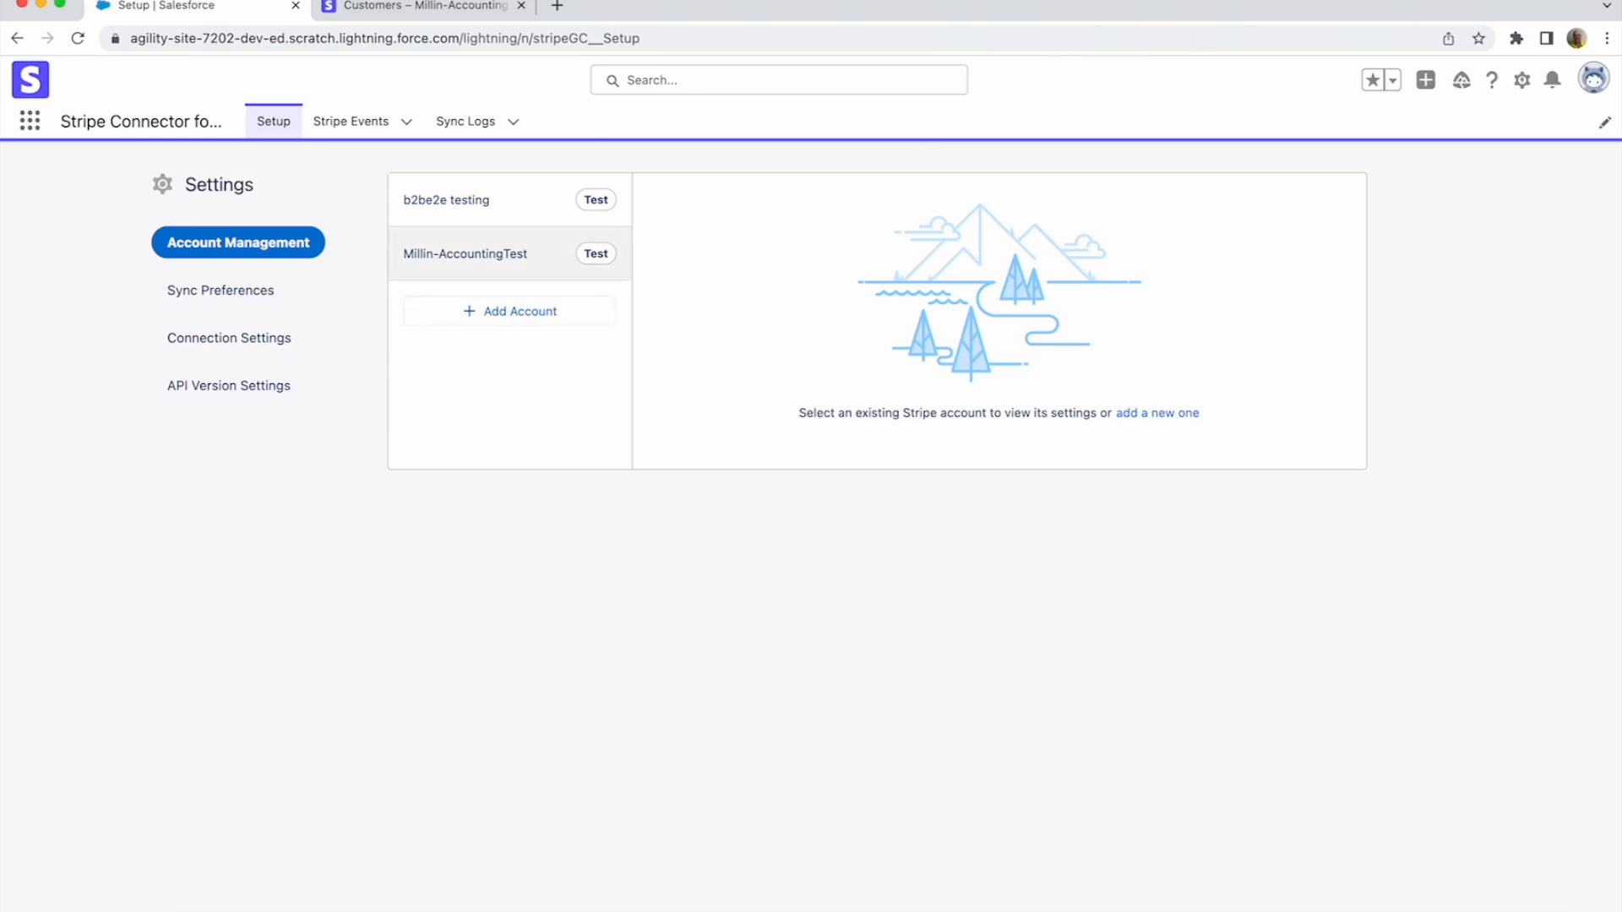
pyautogui.click(510, 254)
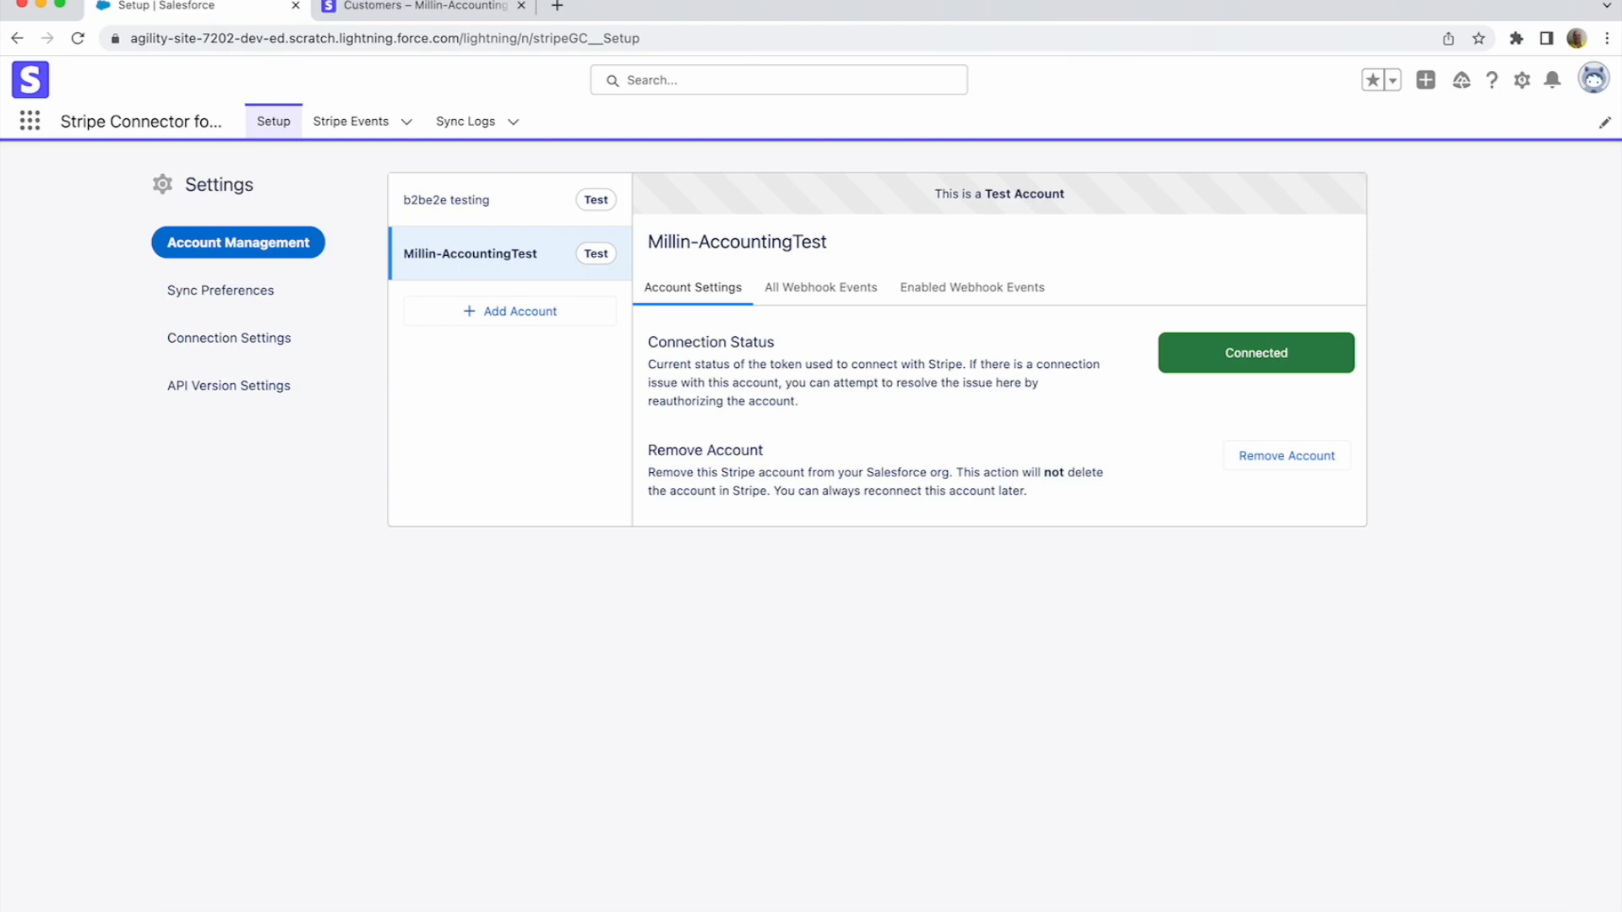
pyautogui.click(972, 287)
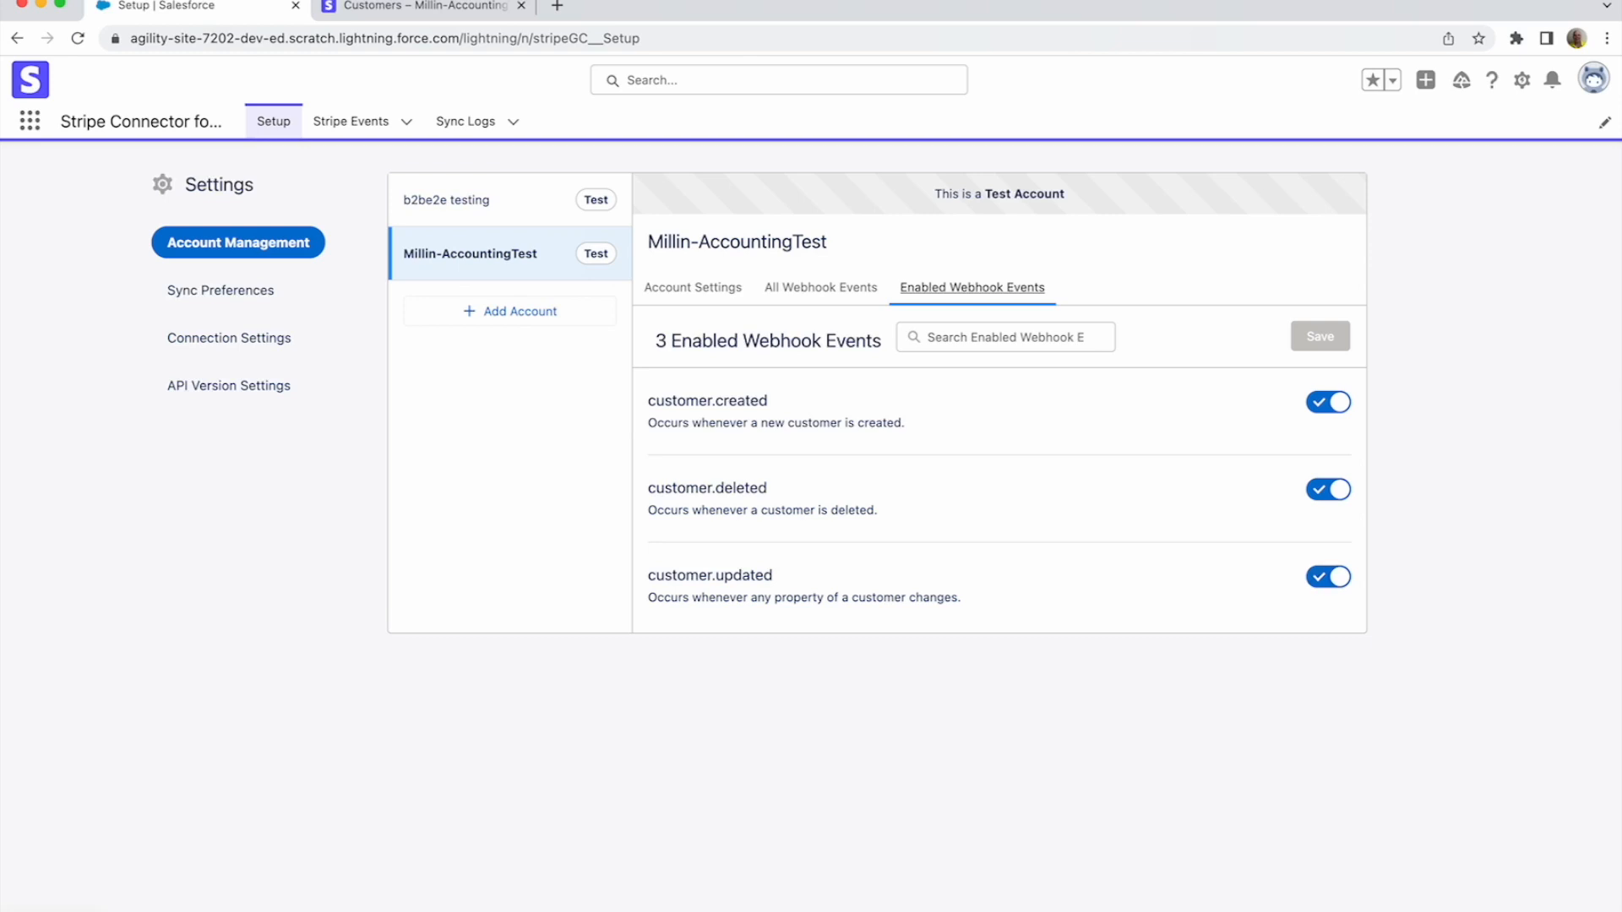
pyautogui.click(1328, 489)
pyautogui.click(1319, 336)
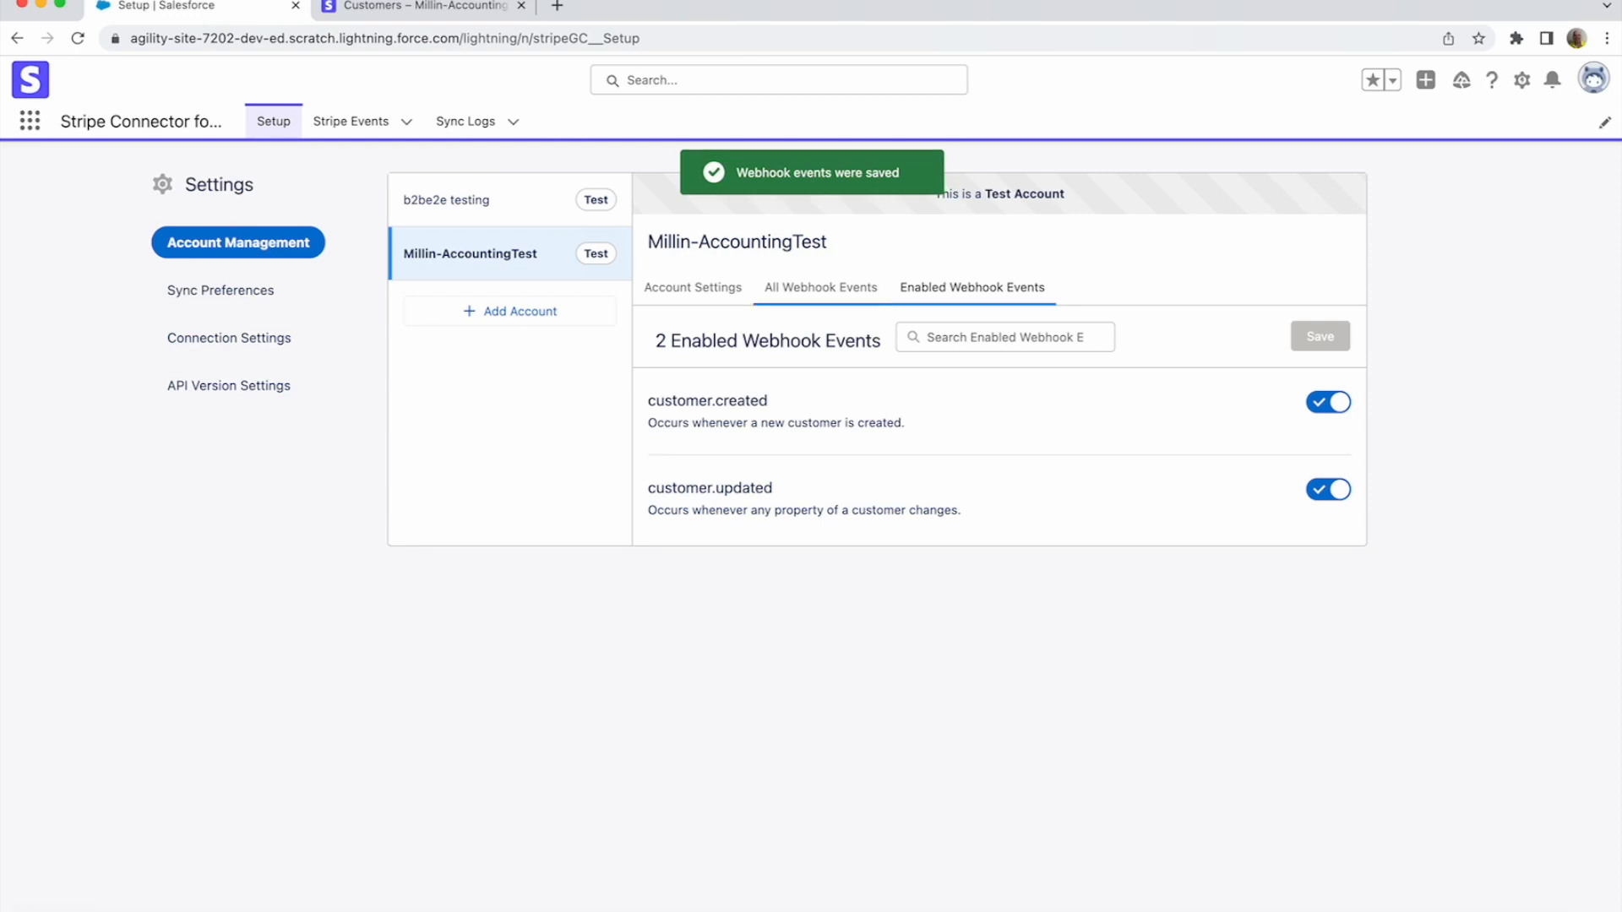
# - List all webhook events for the Customer Stripe object
pyautogui.click(820, 288)
pyautogui.click(764, 355)
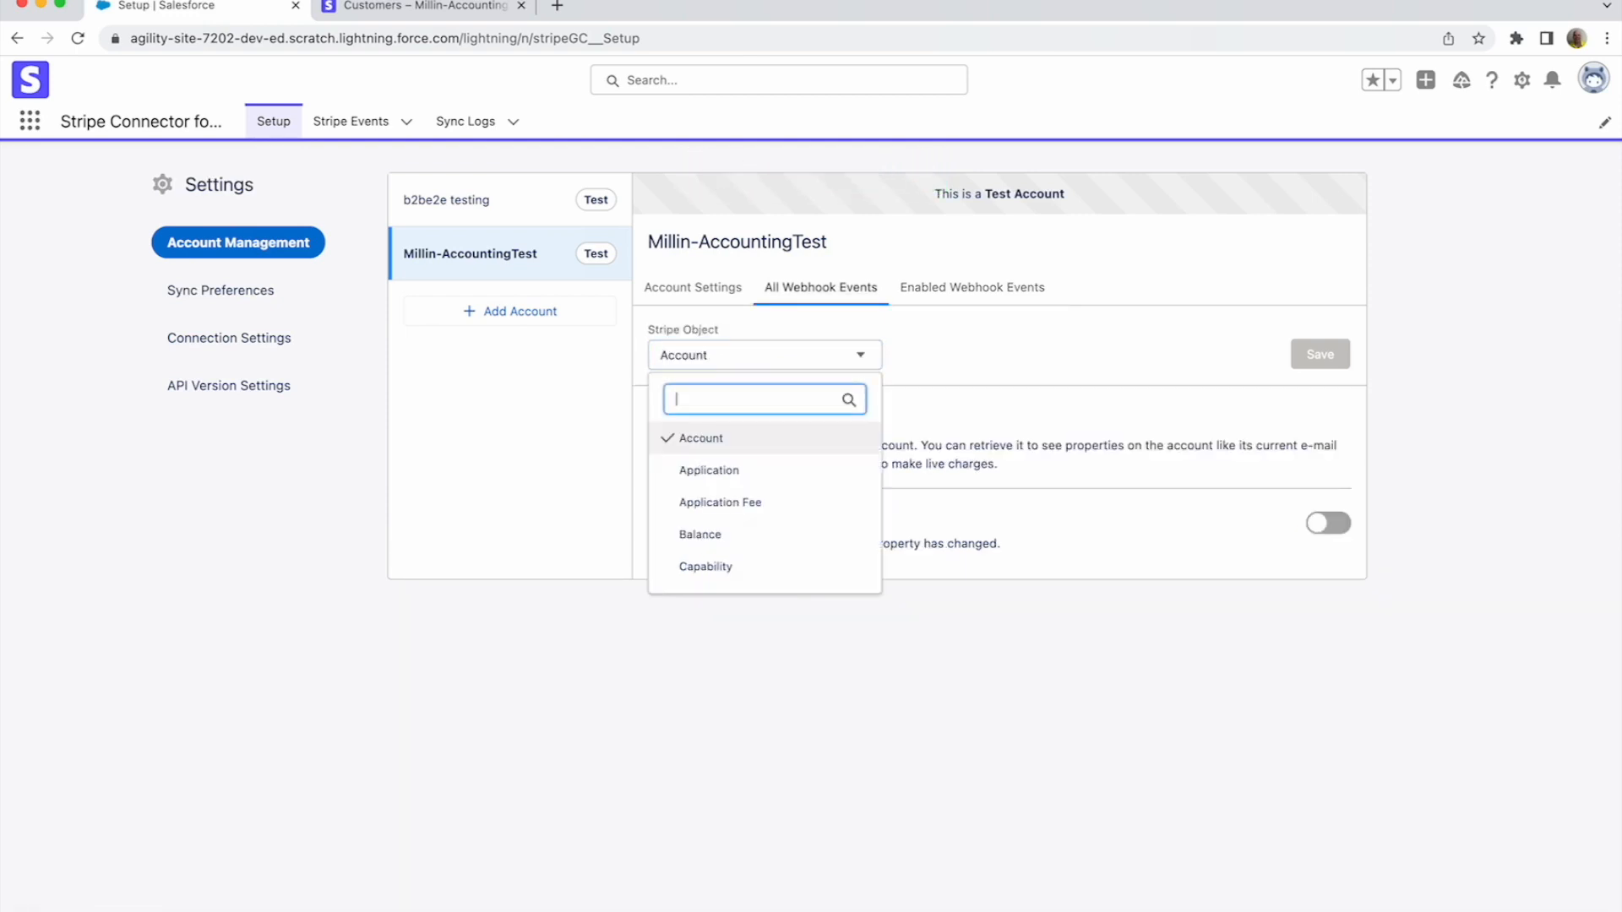
pyautogui.write('Cust')
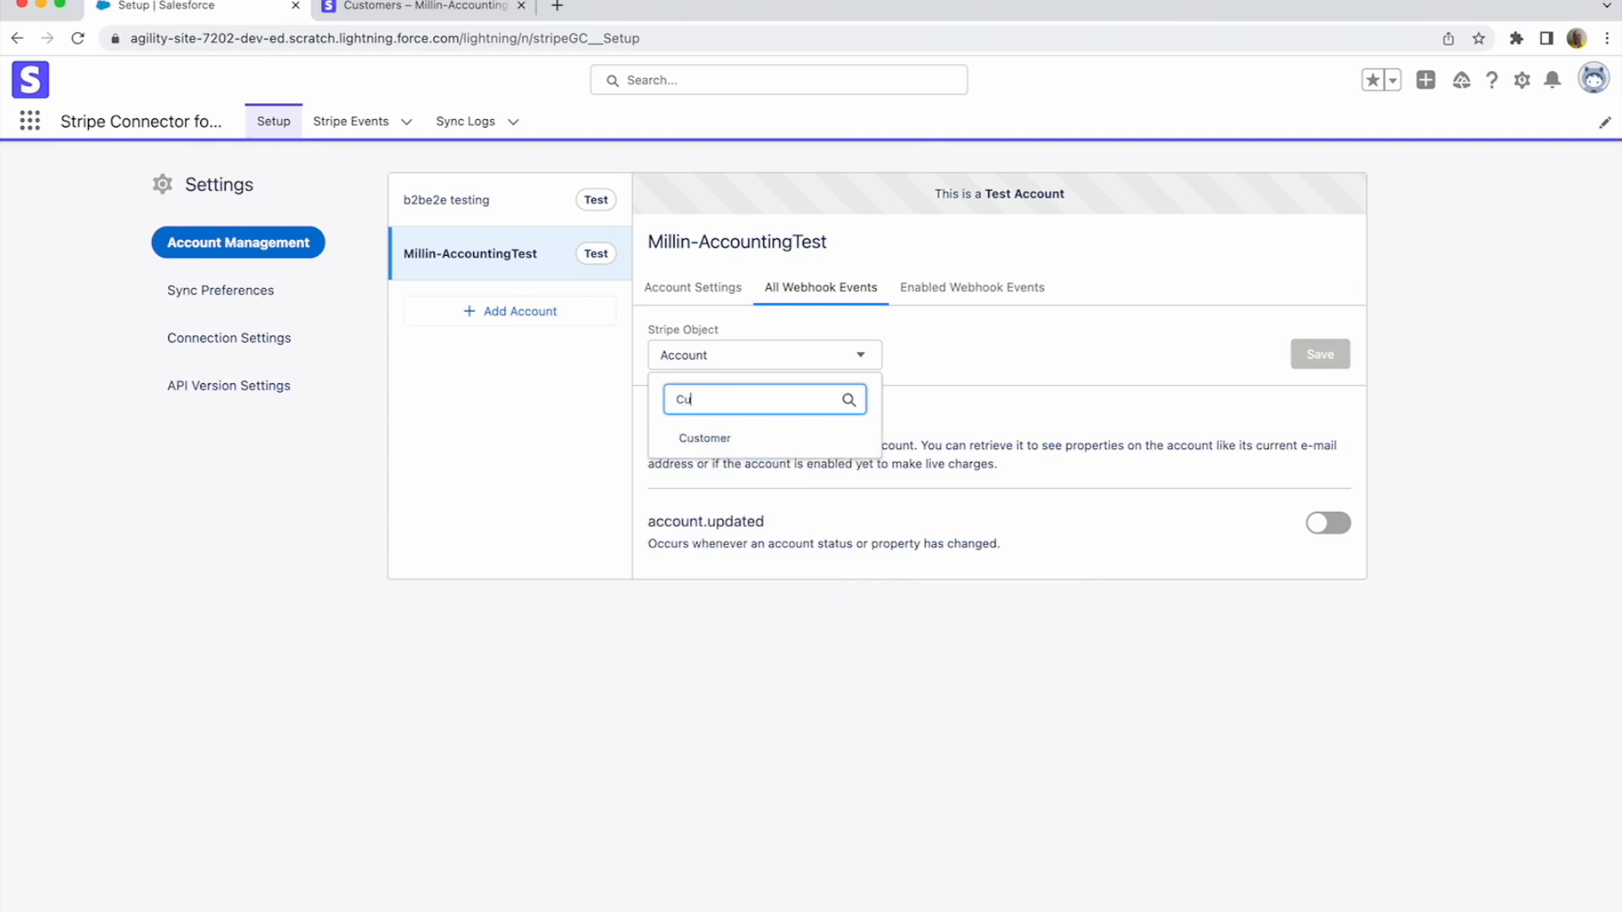
pyautogui.press('Down')
pyautogui.press('Return')
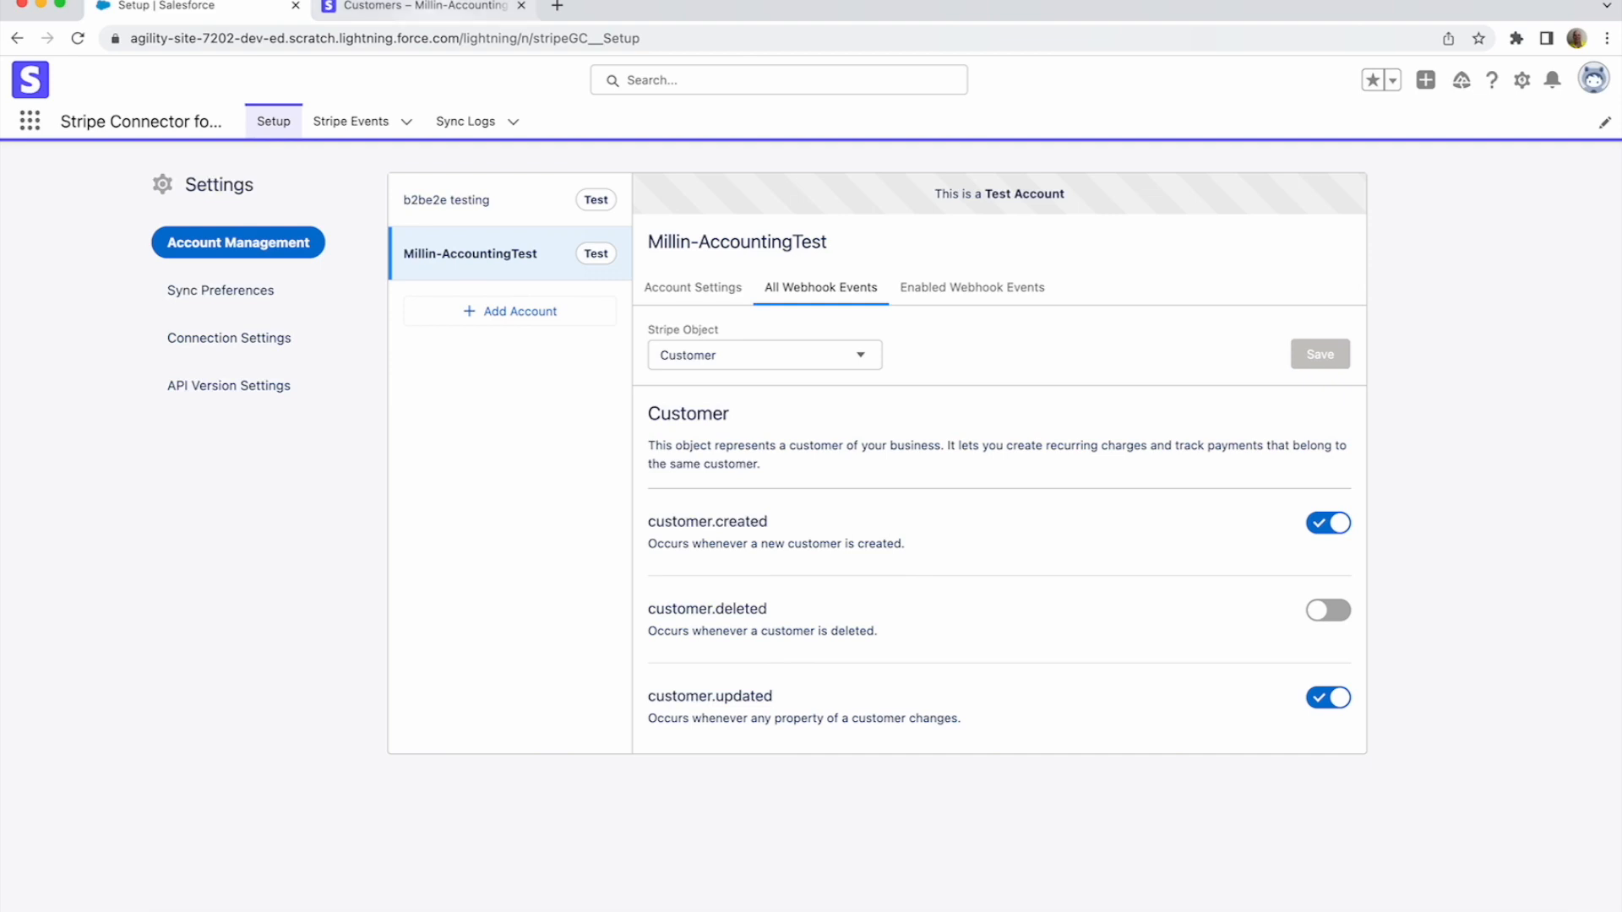
pyautogui.click(447, 6)
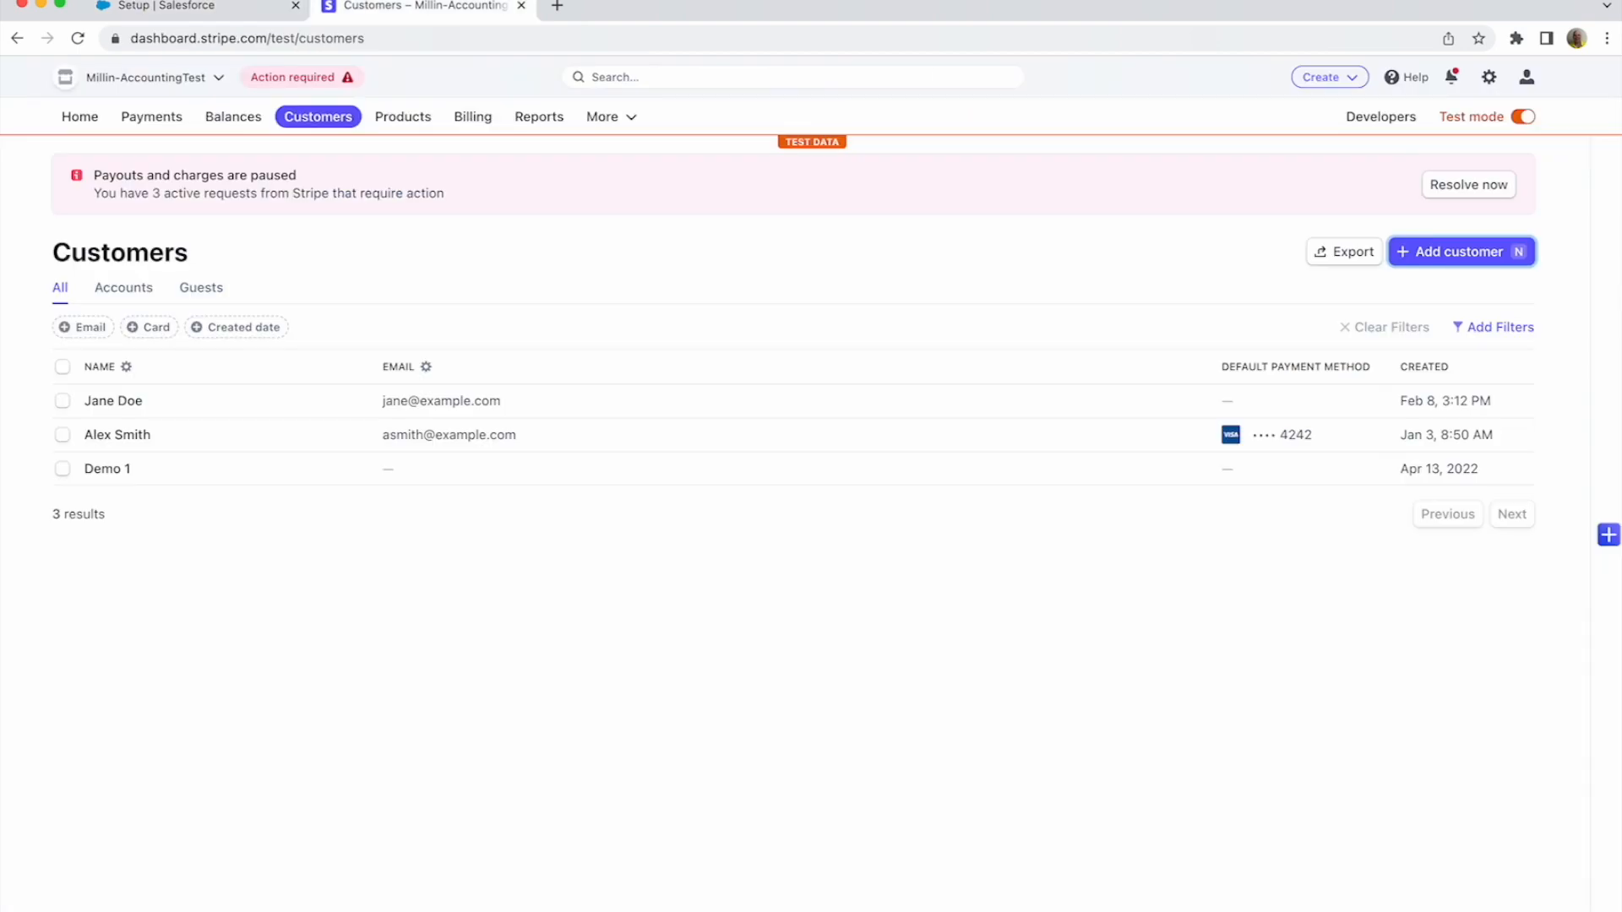
pyautogui.click(1380, 116)
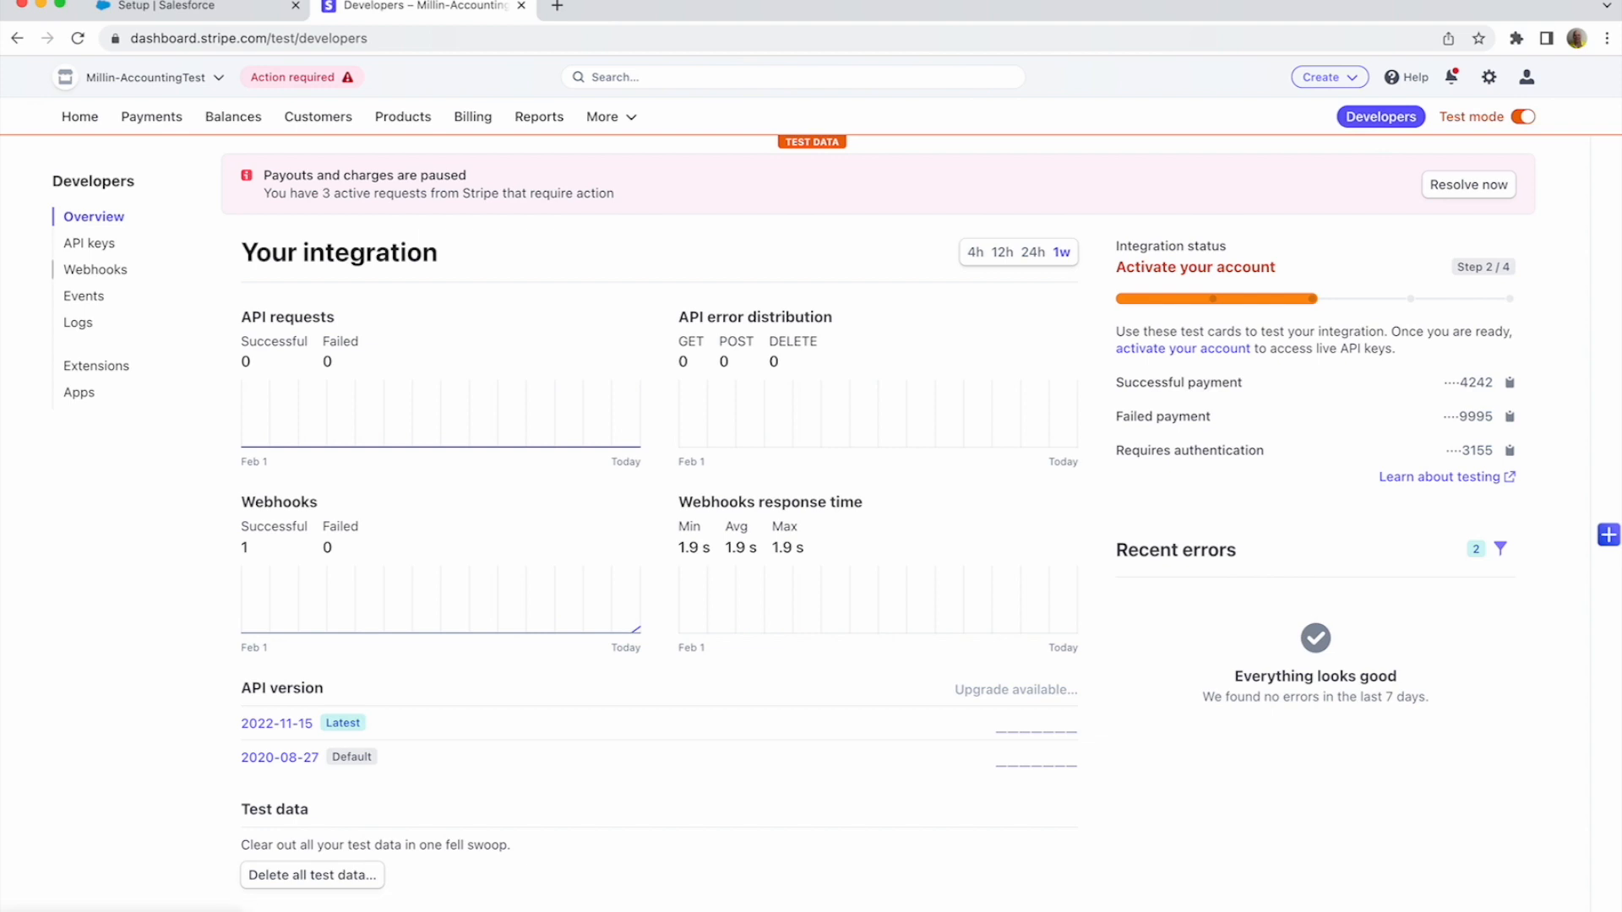
pyautogui.click(95, 269)
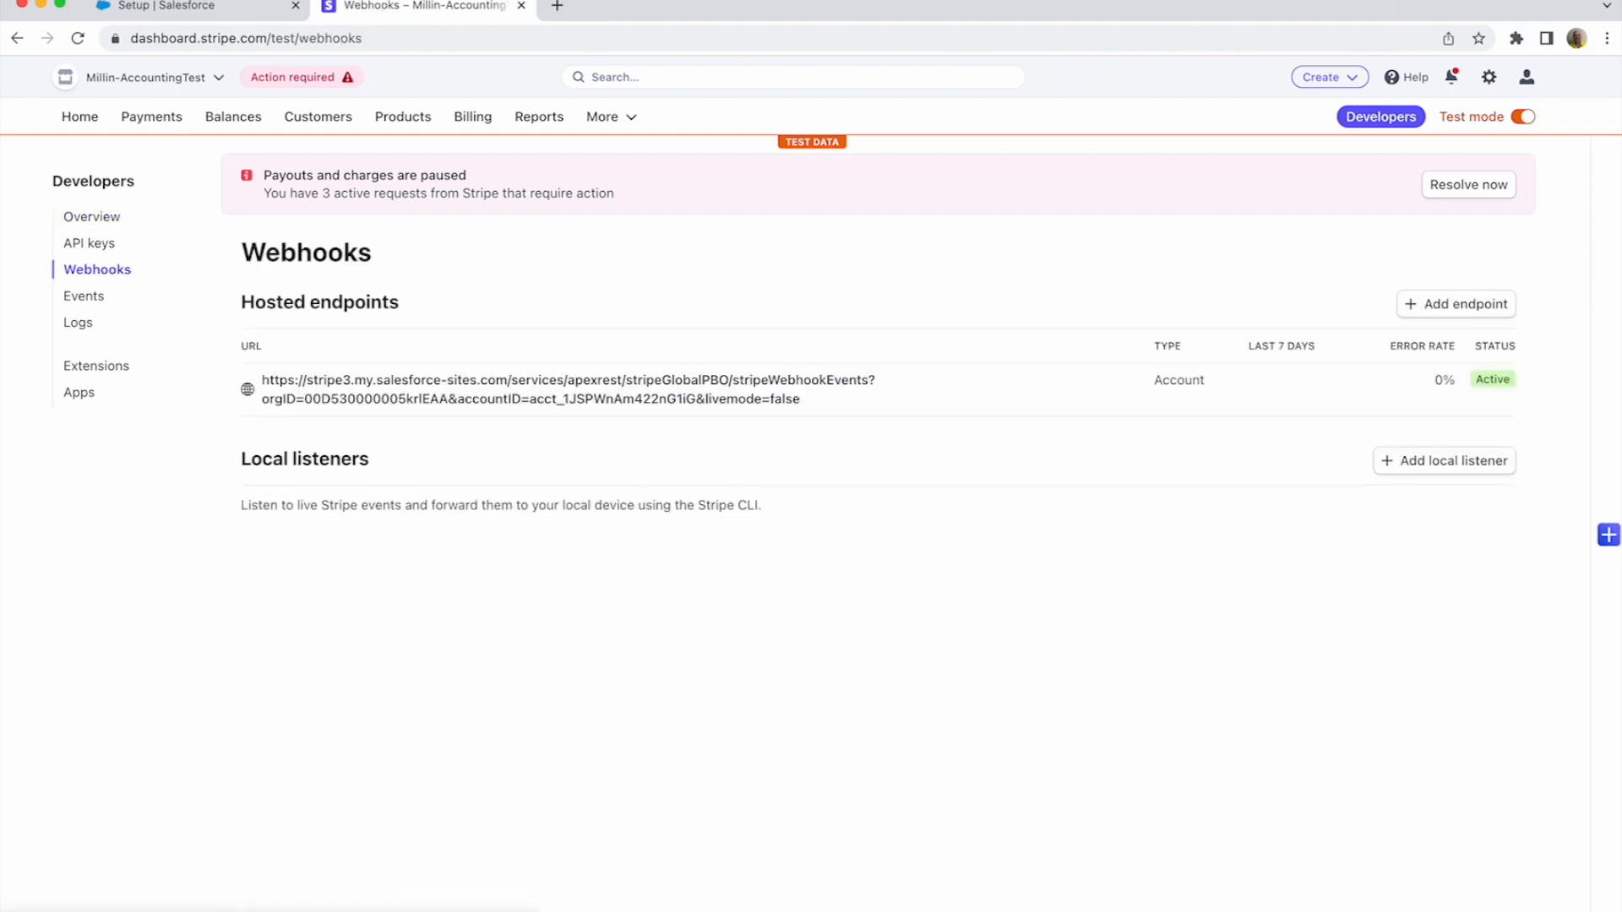
pyautogui.click(568, 389)
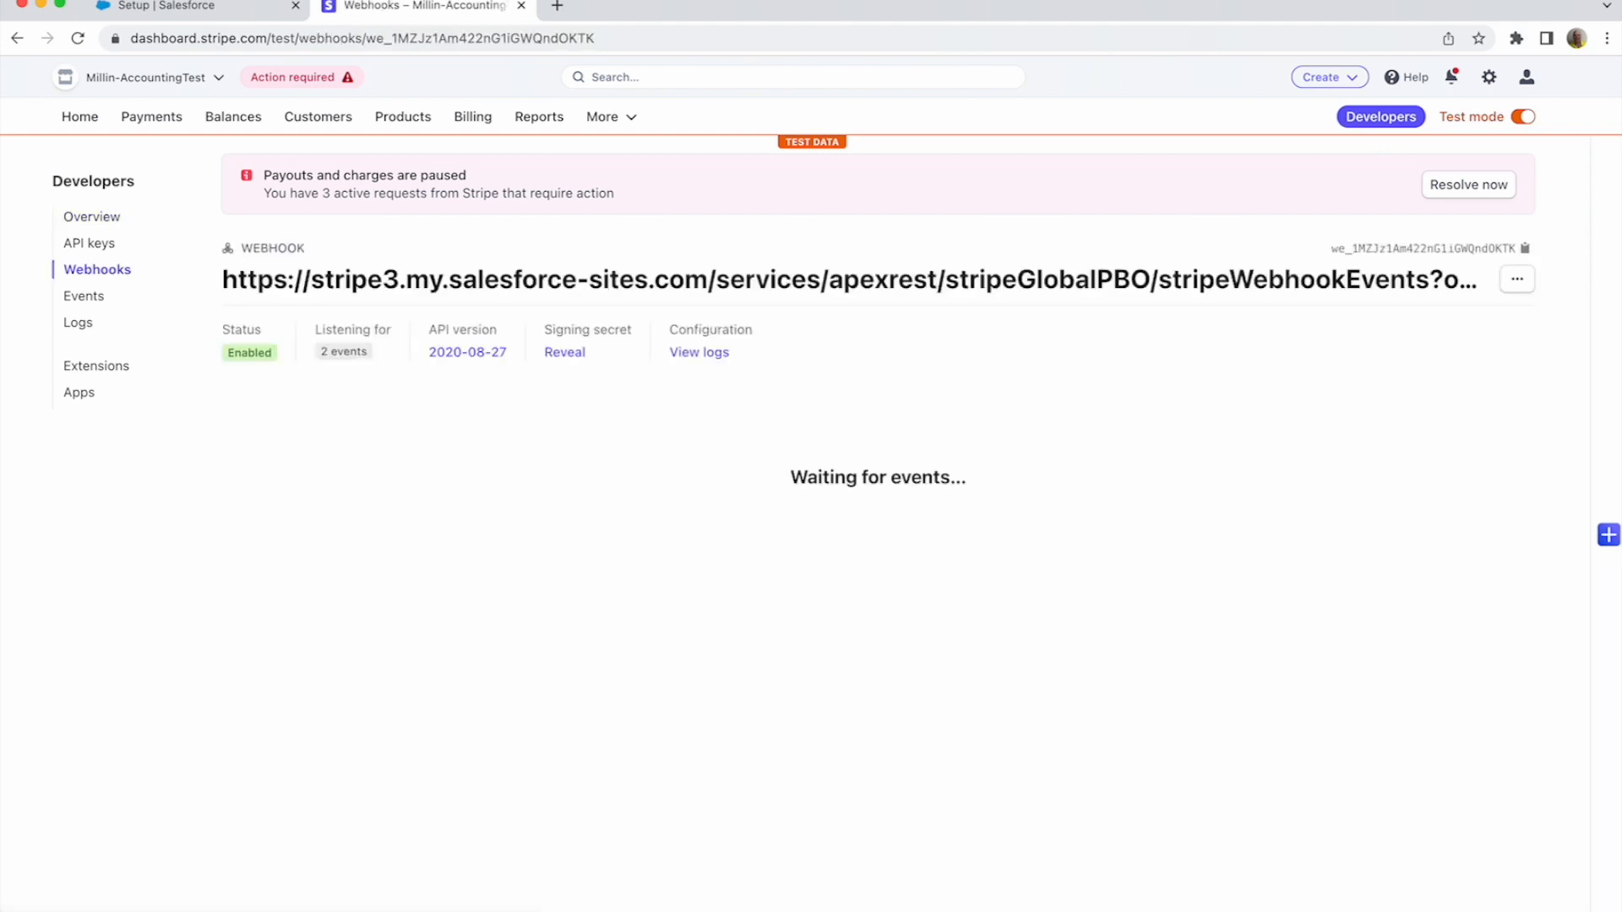
pyautogui.moveTo(344, 352)
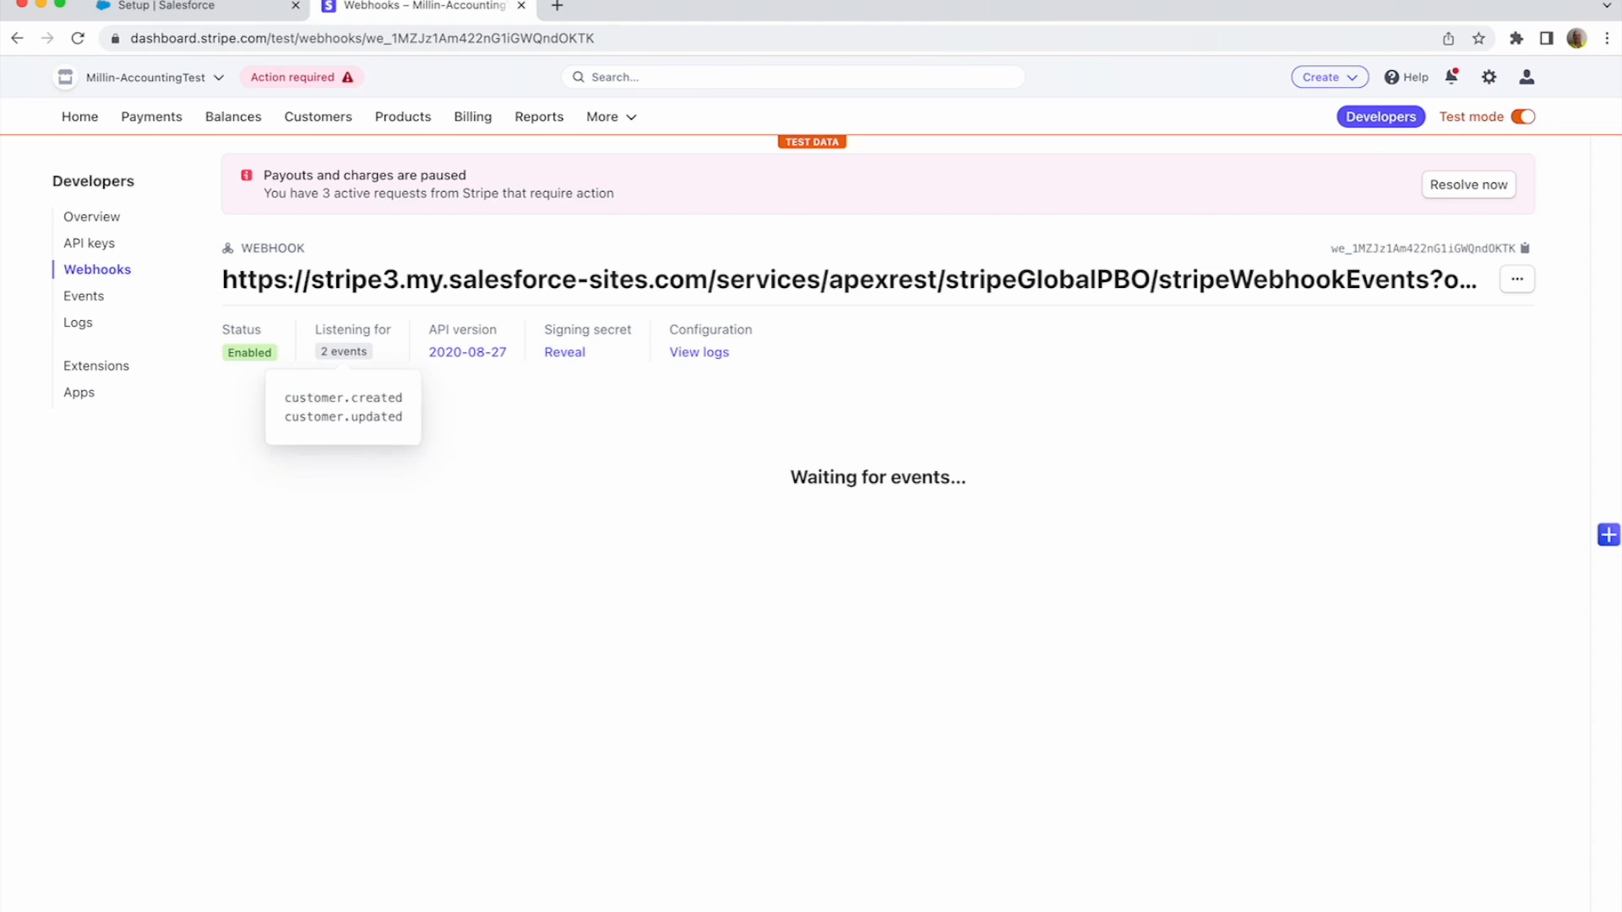
pyautogui.click(227, 6)
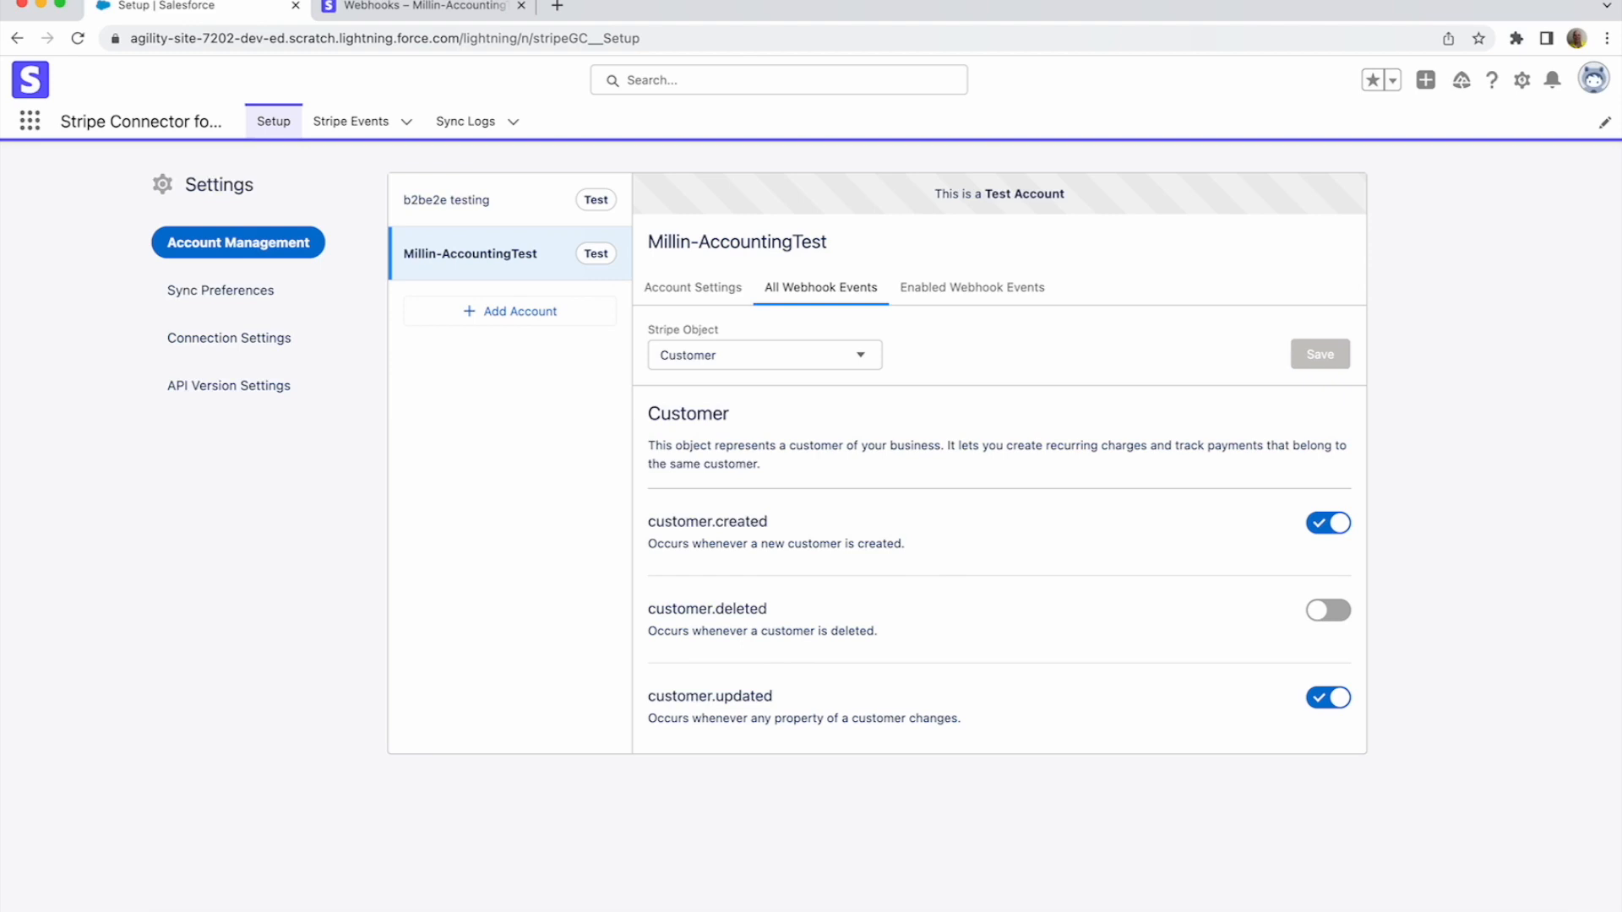
# - Open the admin user's record from the Users page in Setup
pyautogui.click(1521, 80)
pyautogui.click(1480, 131)
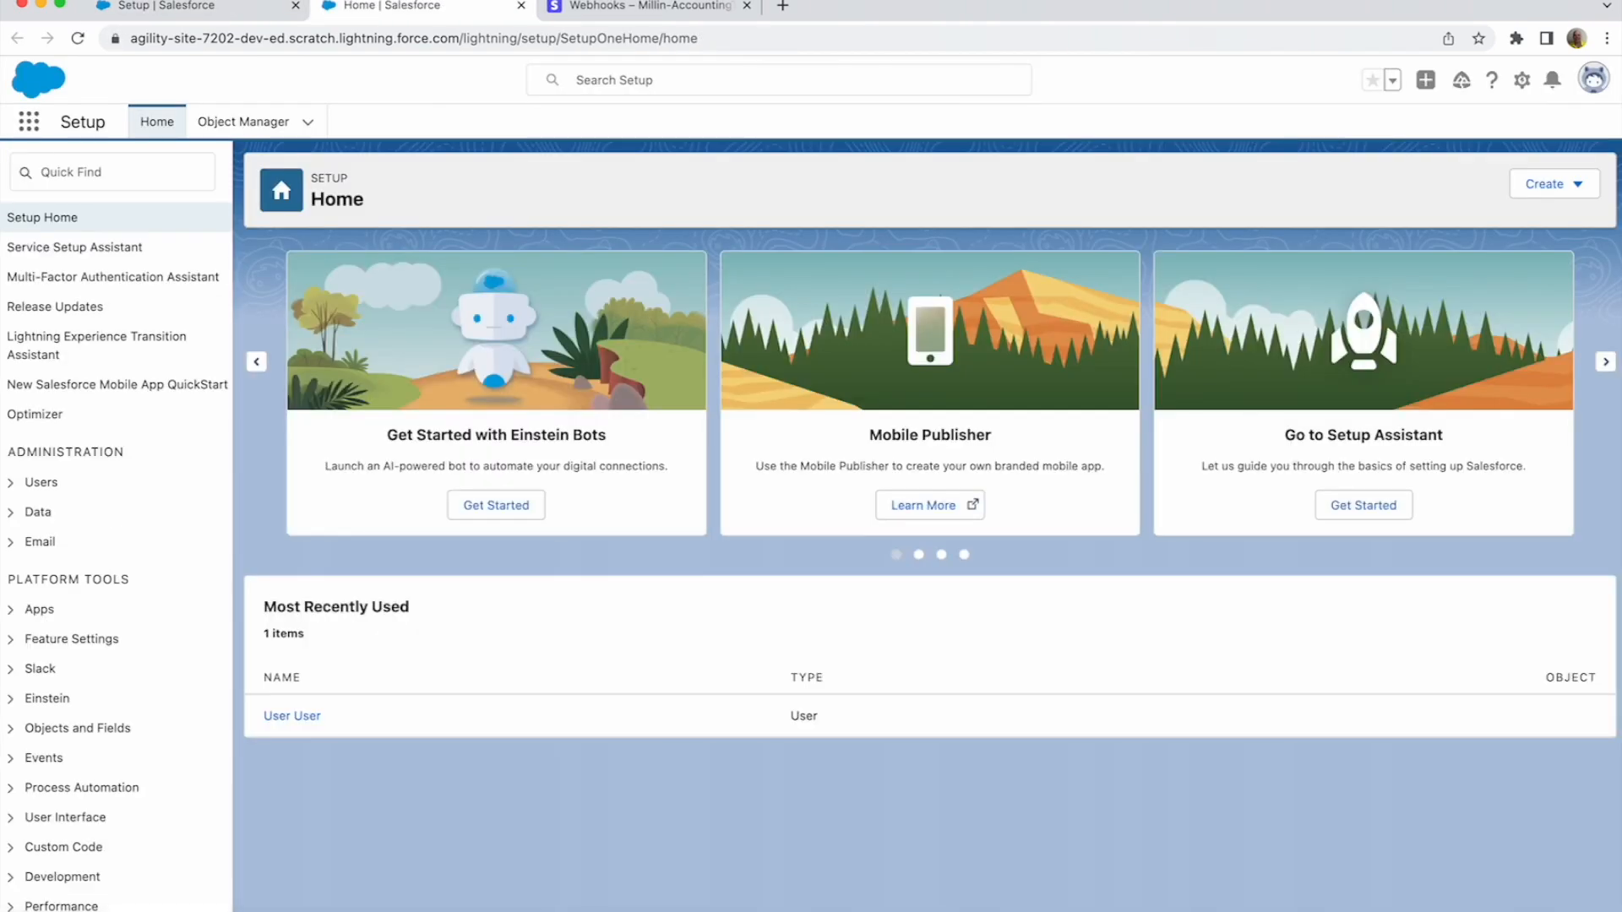
pyautogui.click(113, 172)
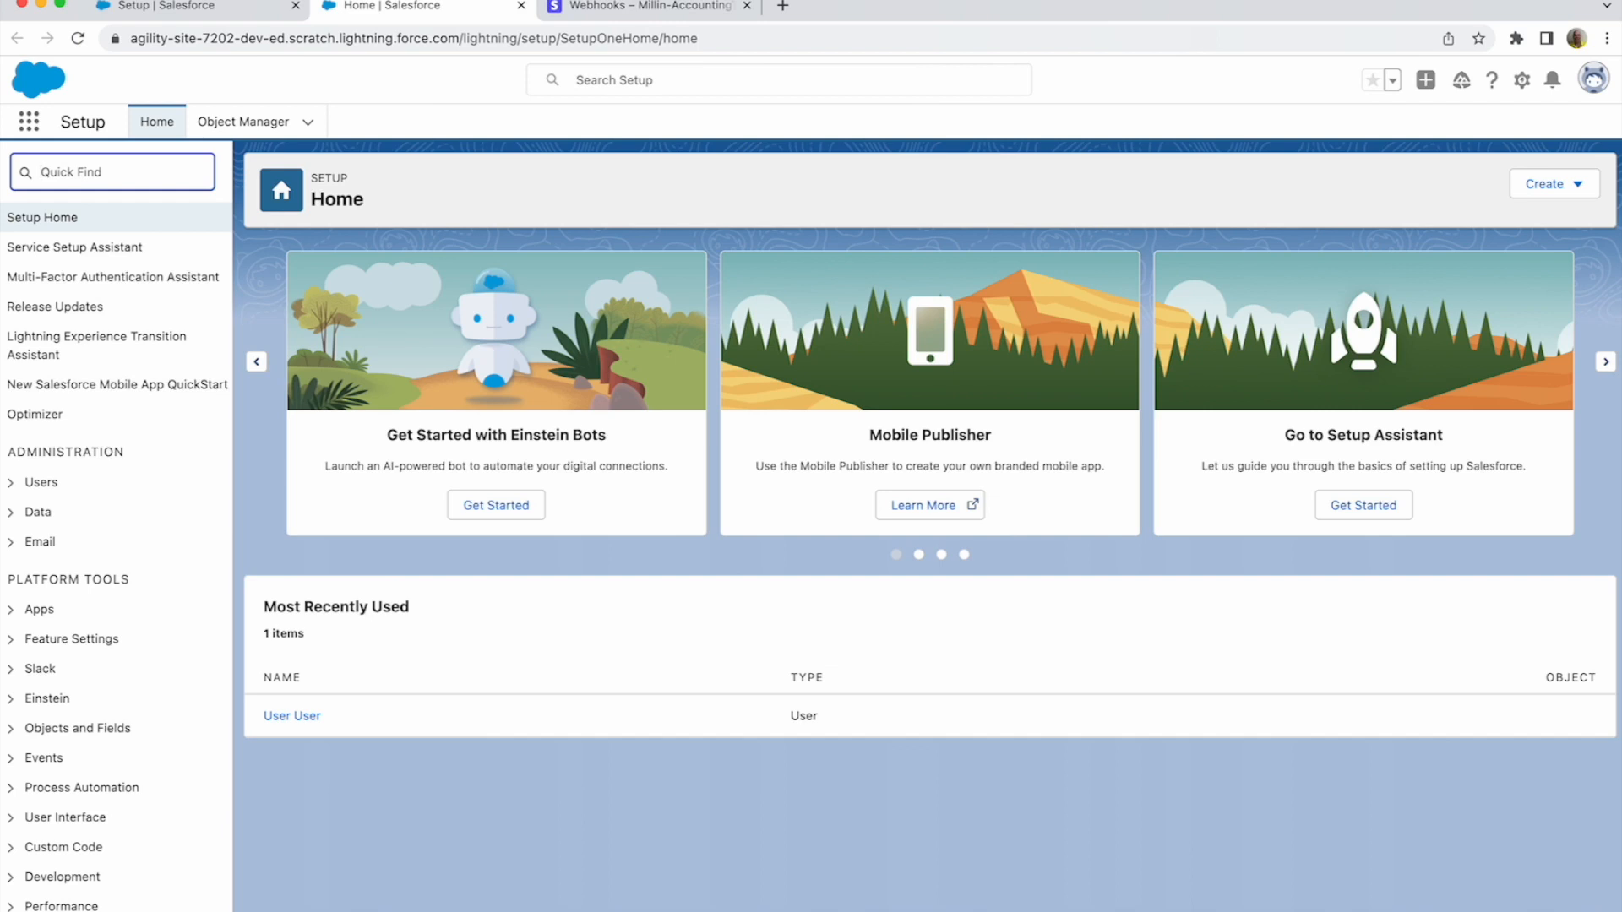
pyautogui.write('User')
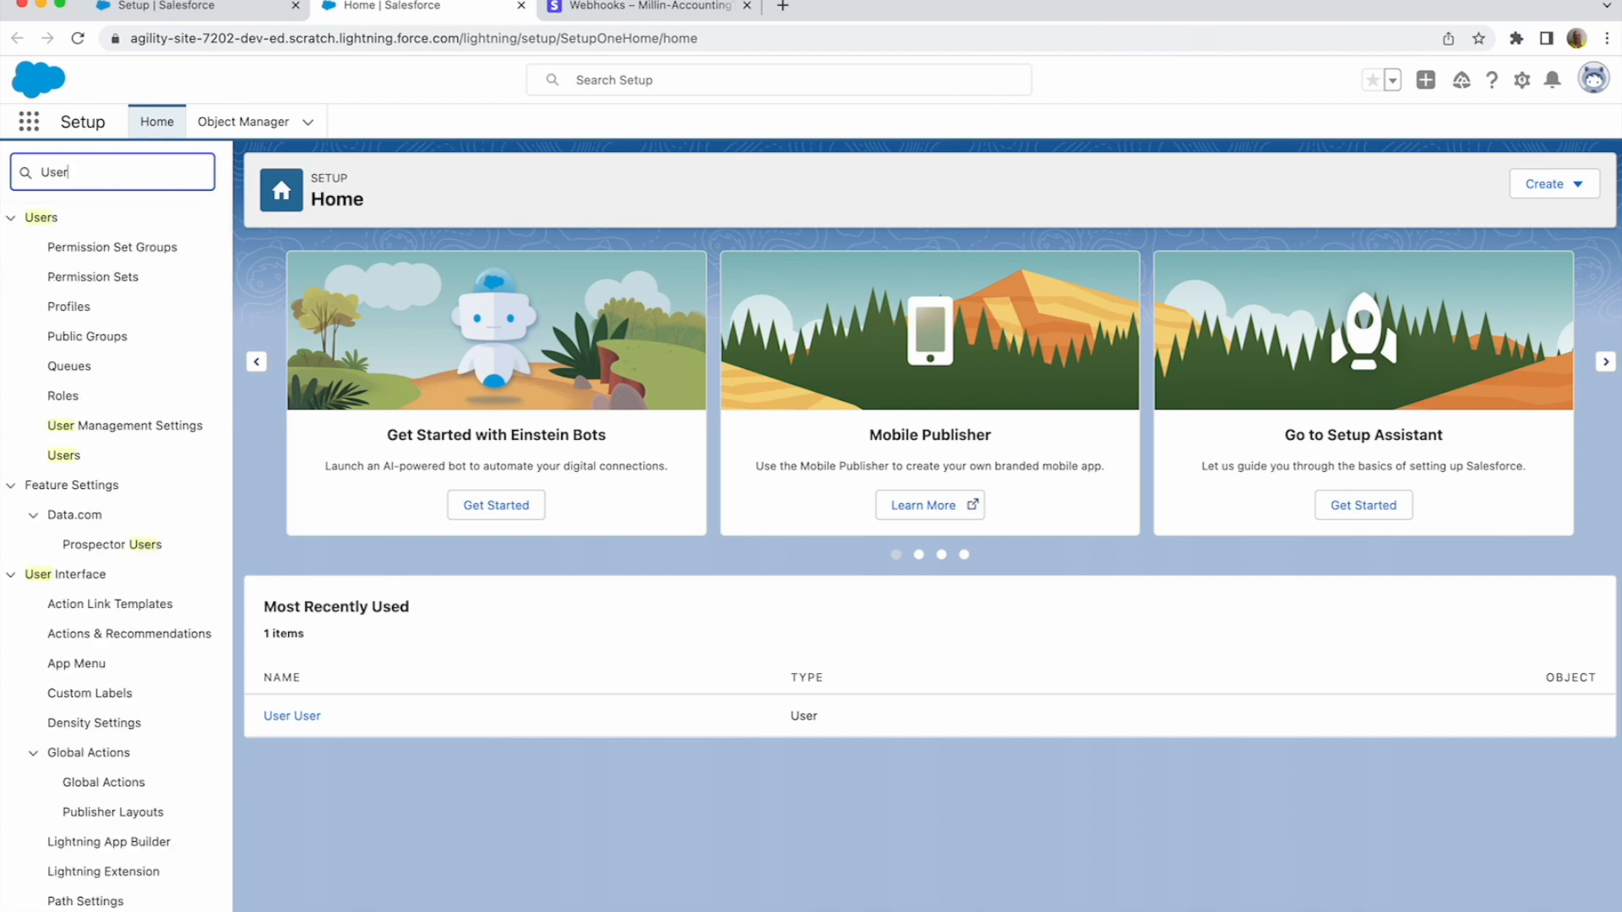
pyautogui.click(64, 456)
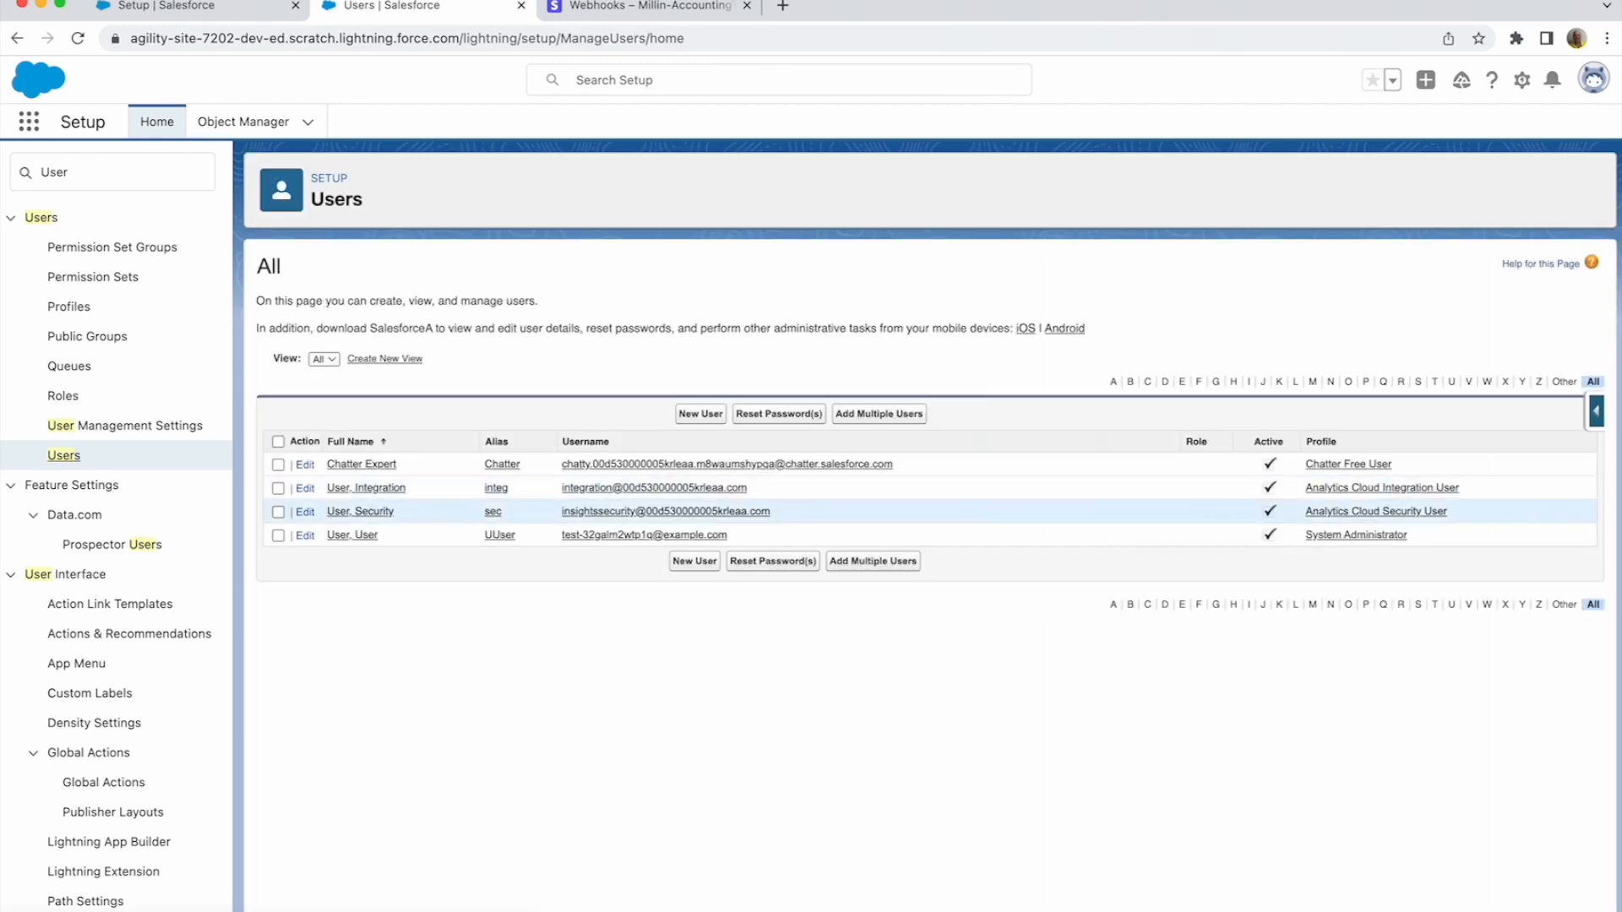
pyautogui.click(353, 536)
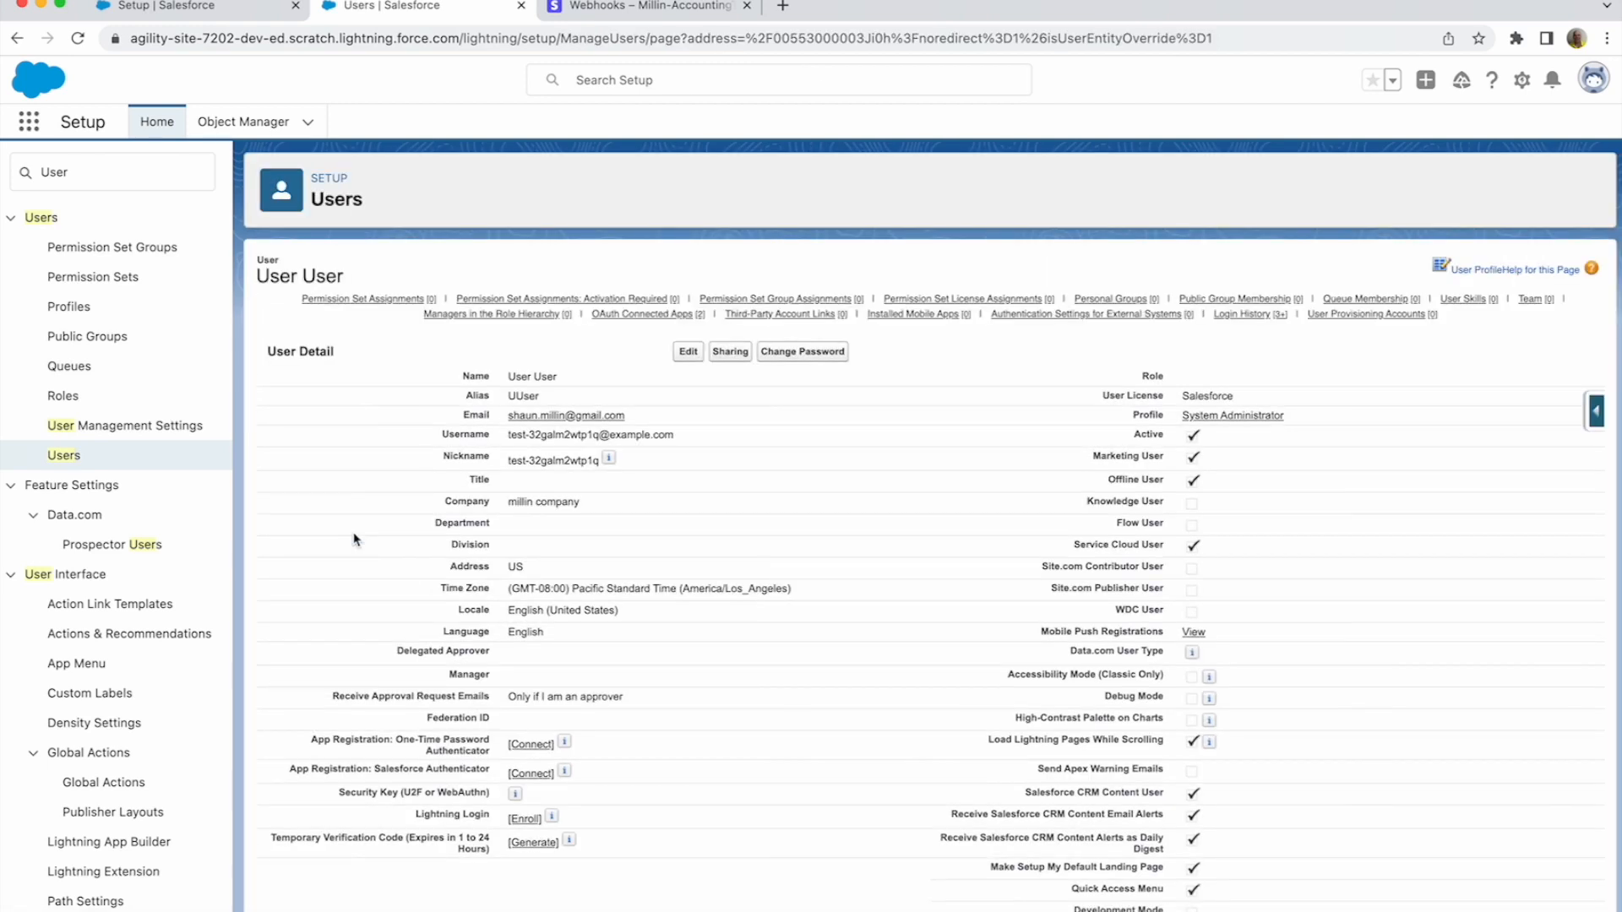
# - Assign the Stripe Connector Data User and Stripe Connector Integration User permission sets and save
pyautogui.moveTo(363, 299)
pyautogui.click(704, 327)
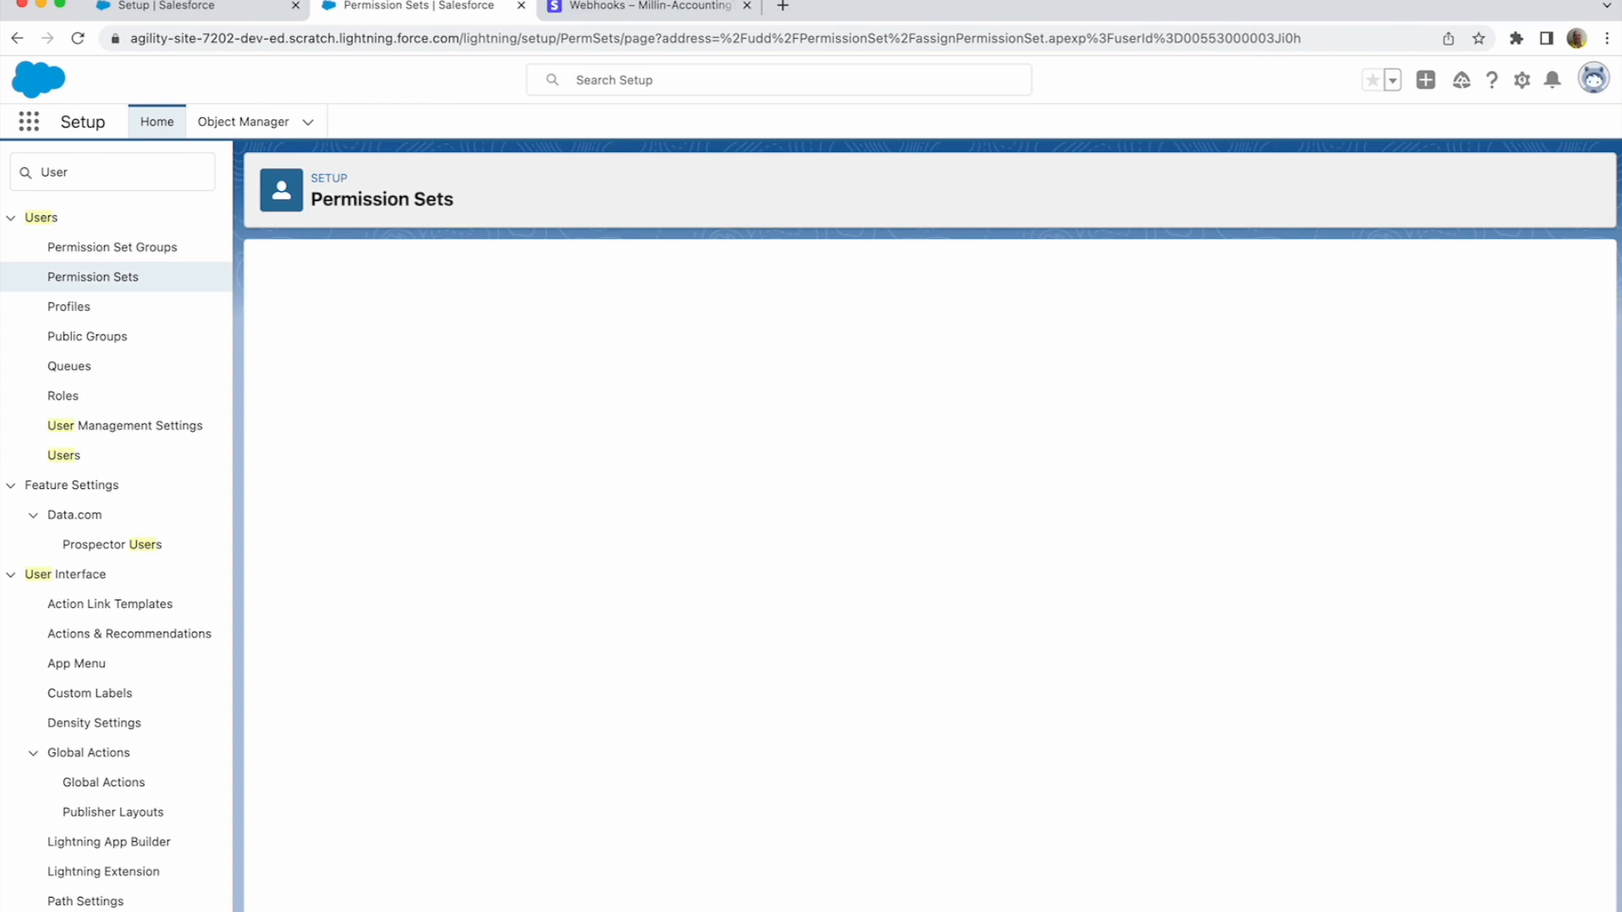
pyautogui.scroll(-1, 423, 473)
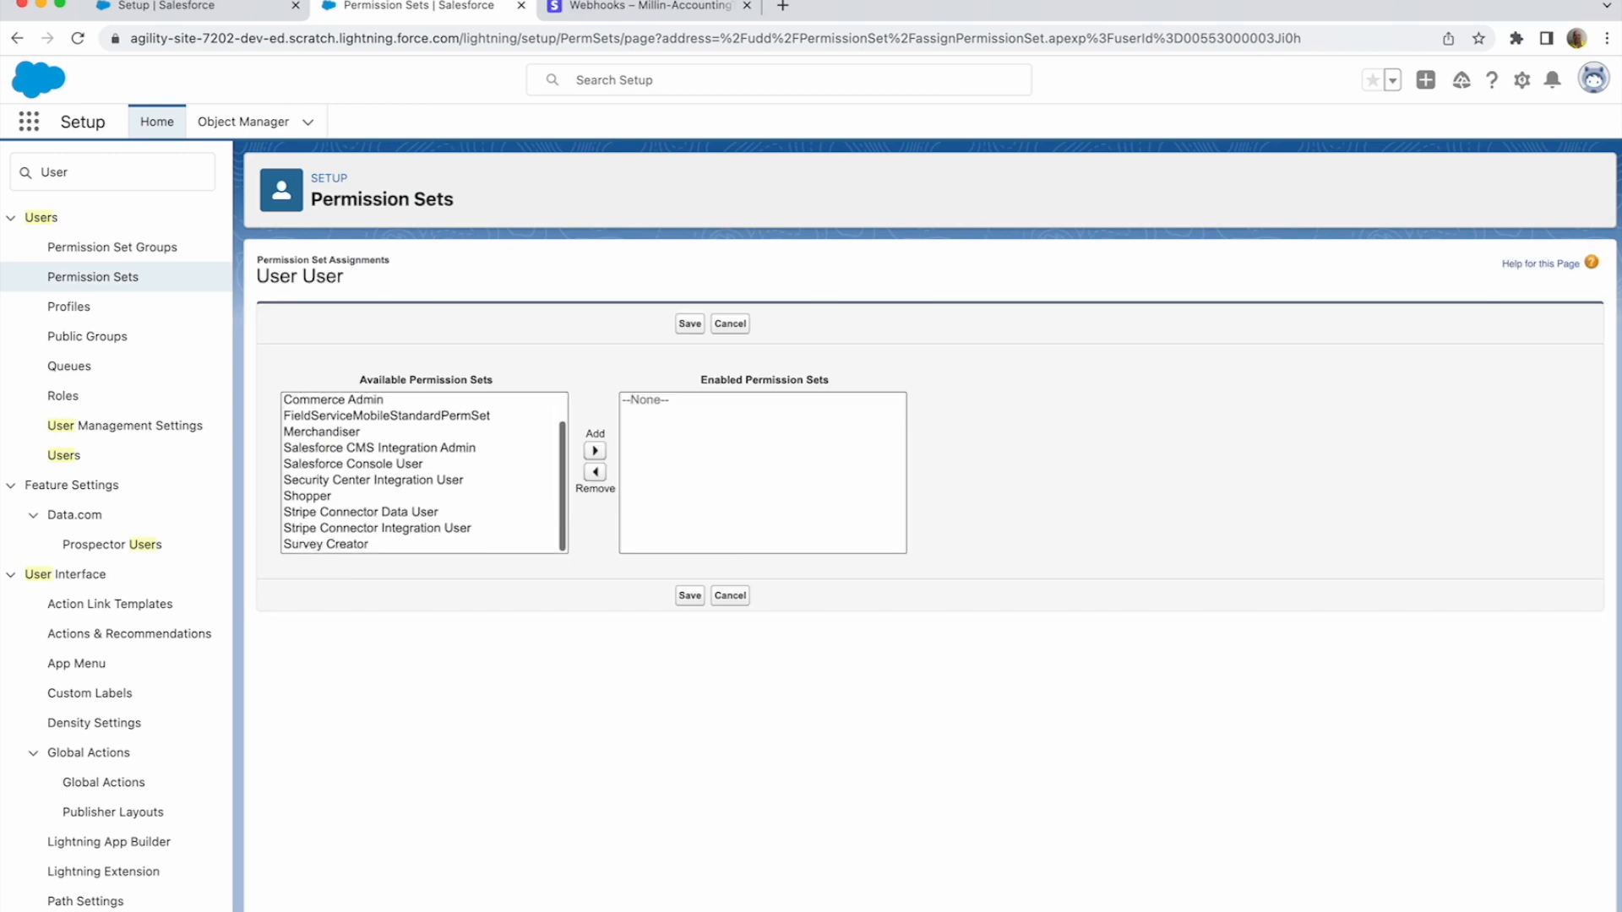
pyautogui.click(361, 511)
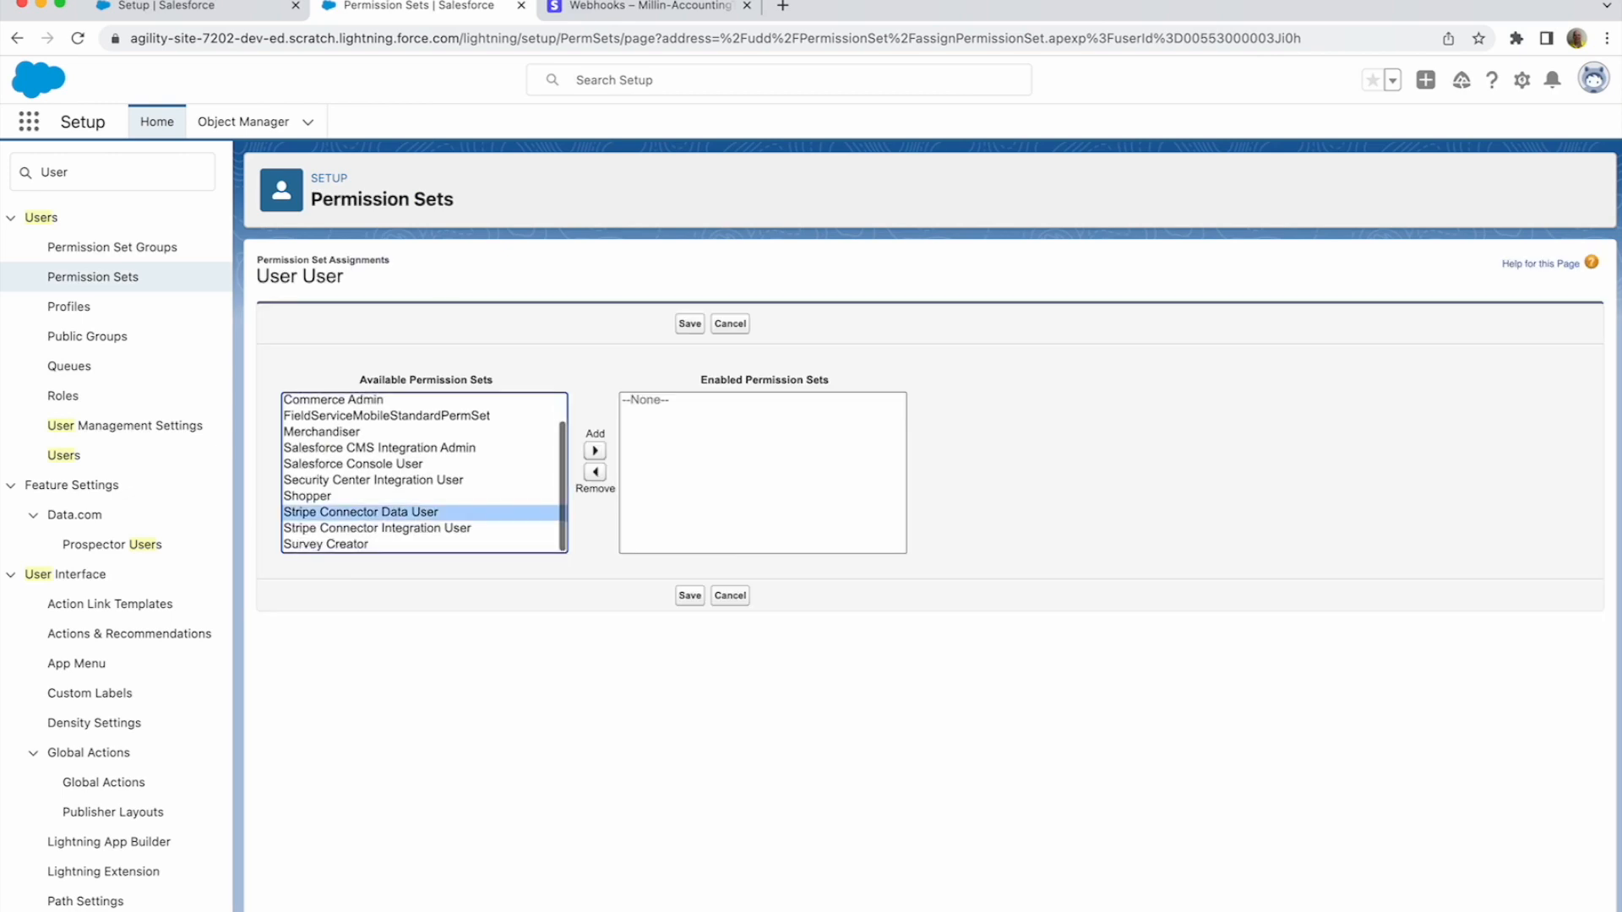
pyautogui.click(595, 450)
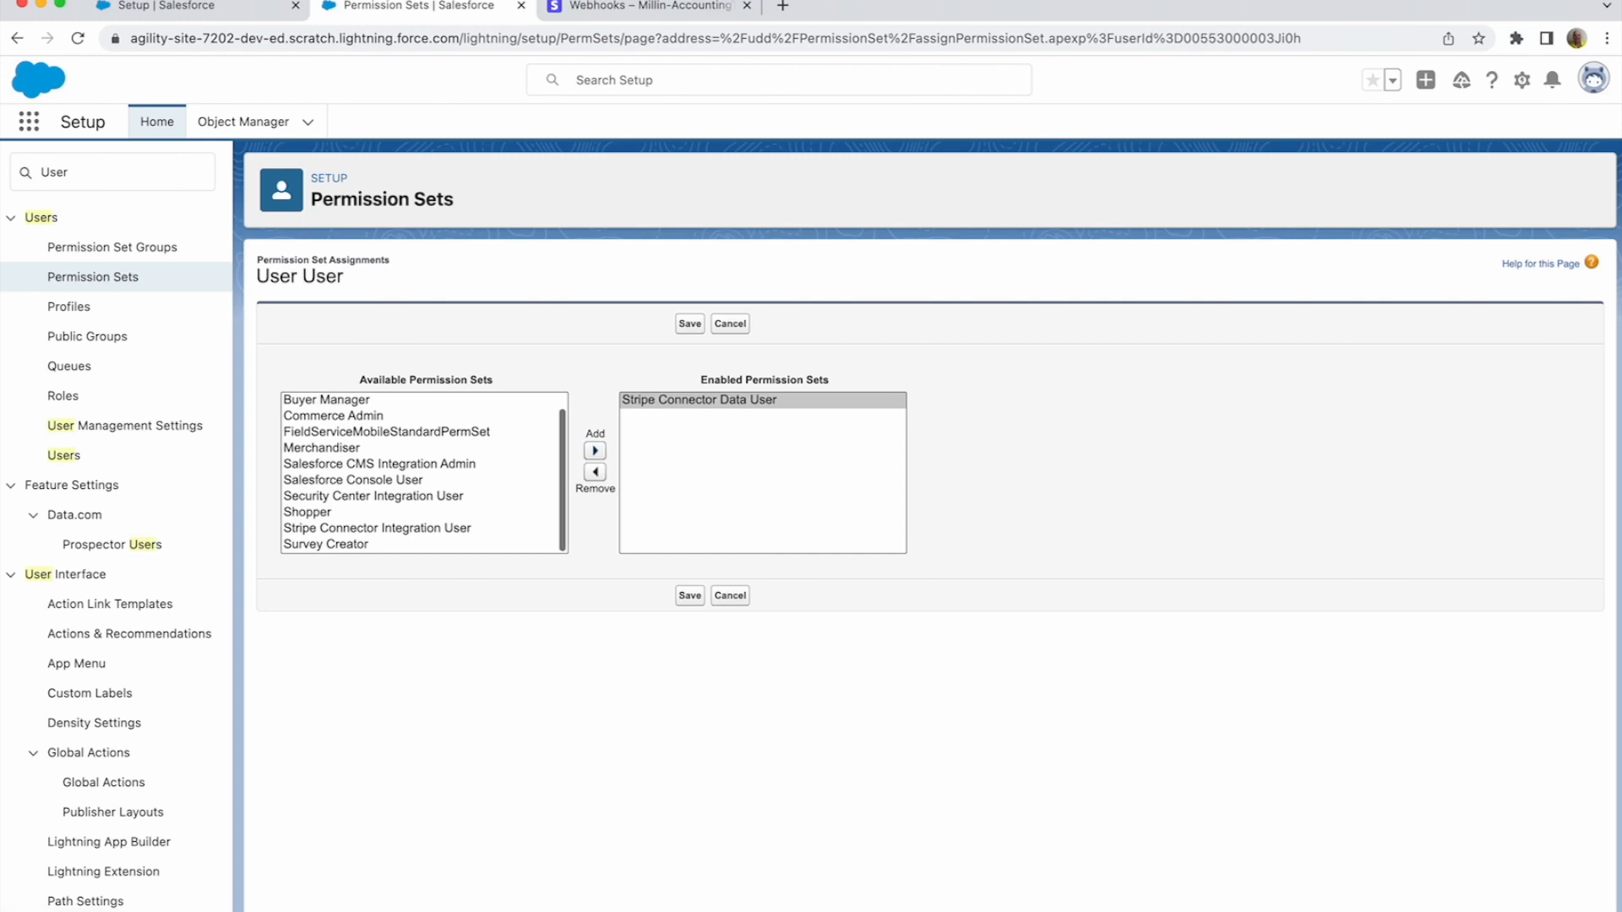
pyautogui.click(377, 528)
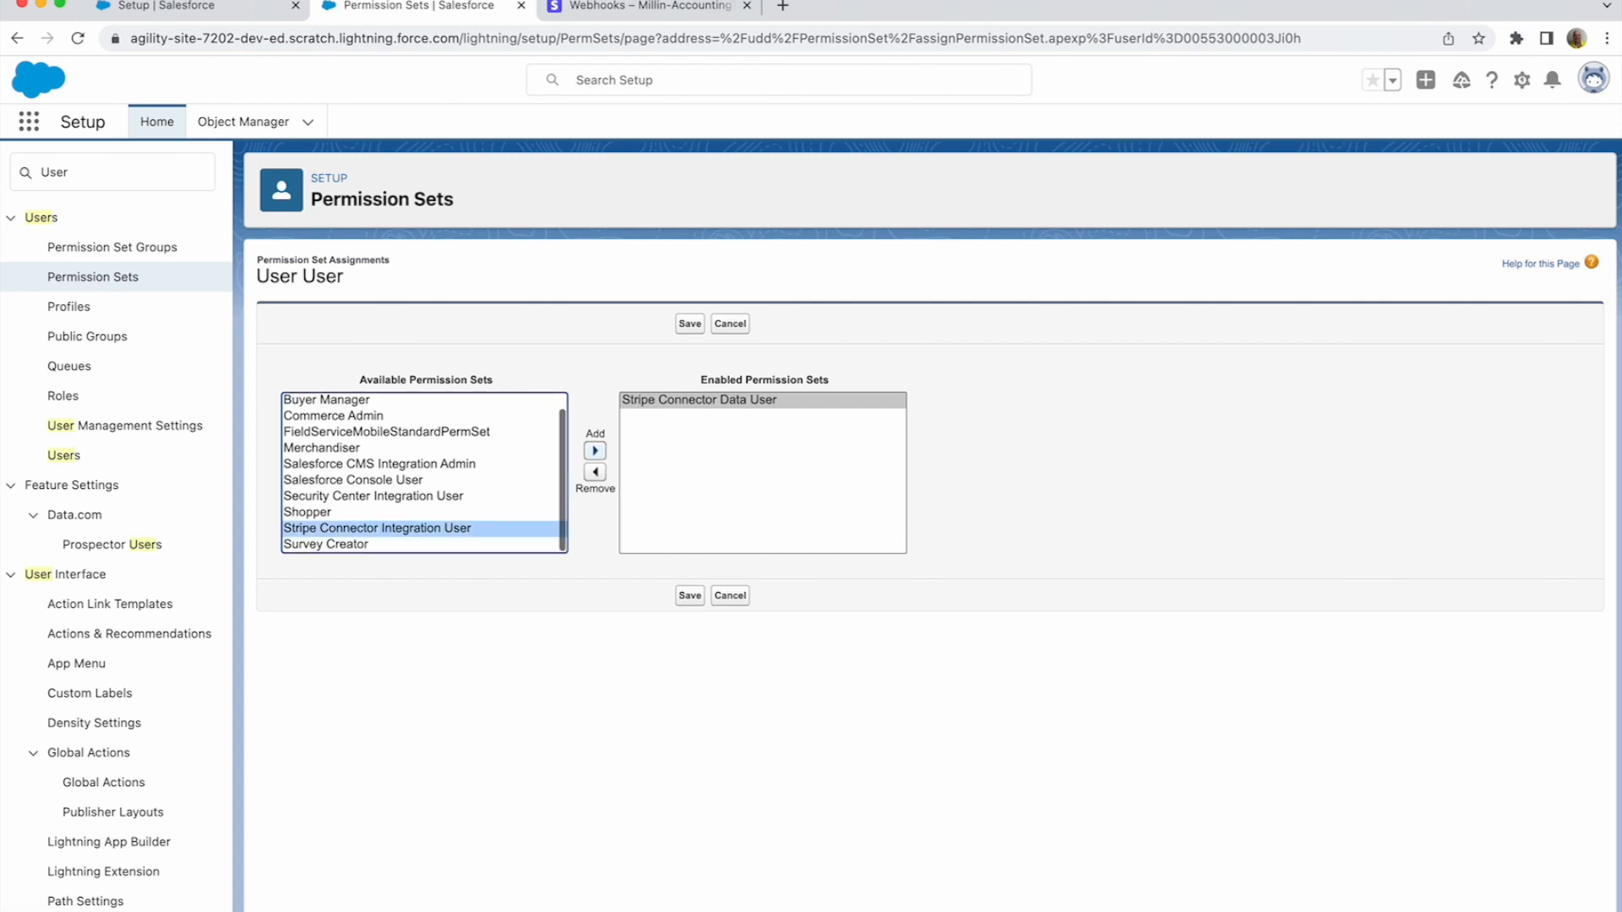
pyautogui.click(595, 450)
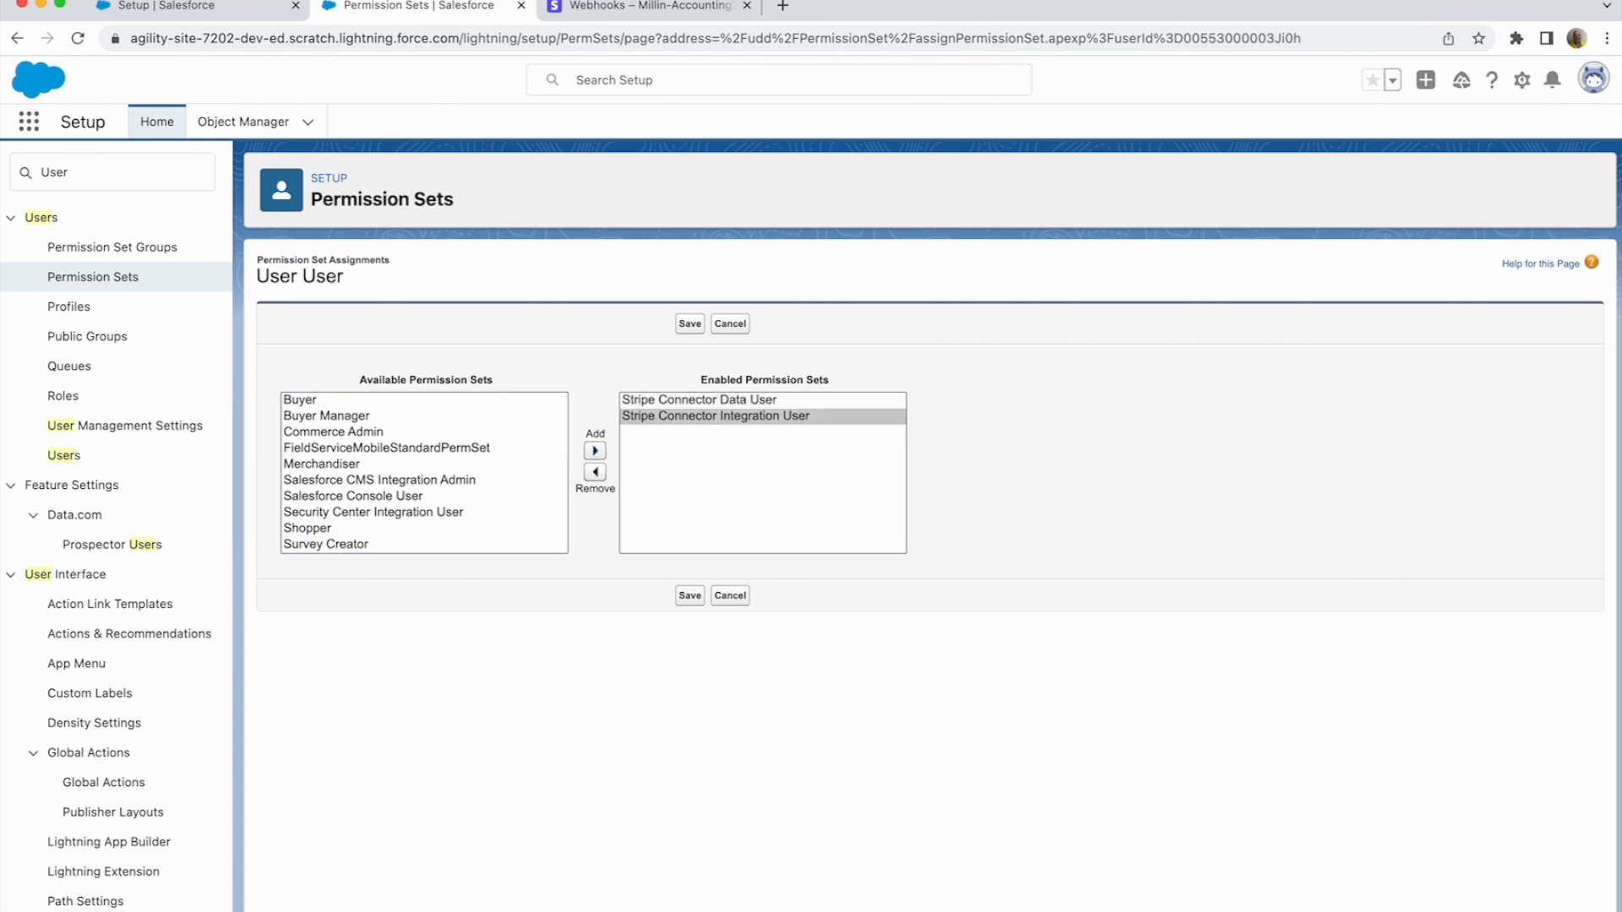
pyautogui.click(690, 596)
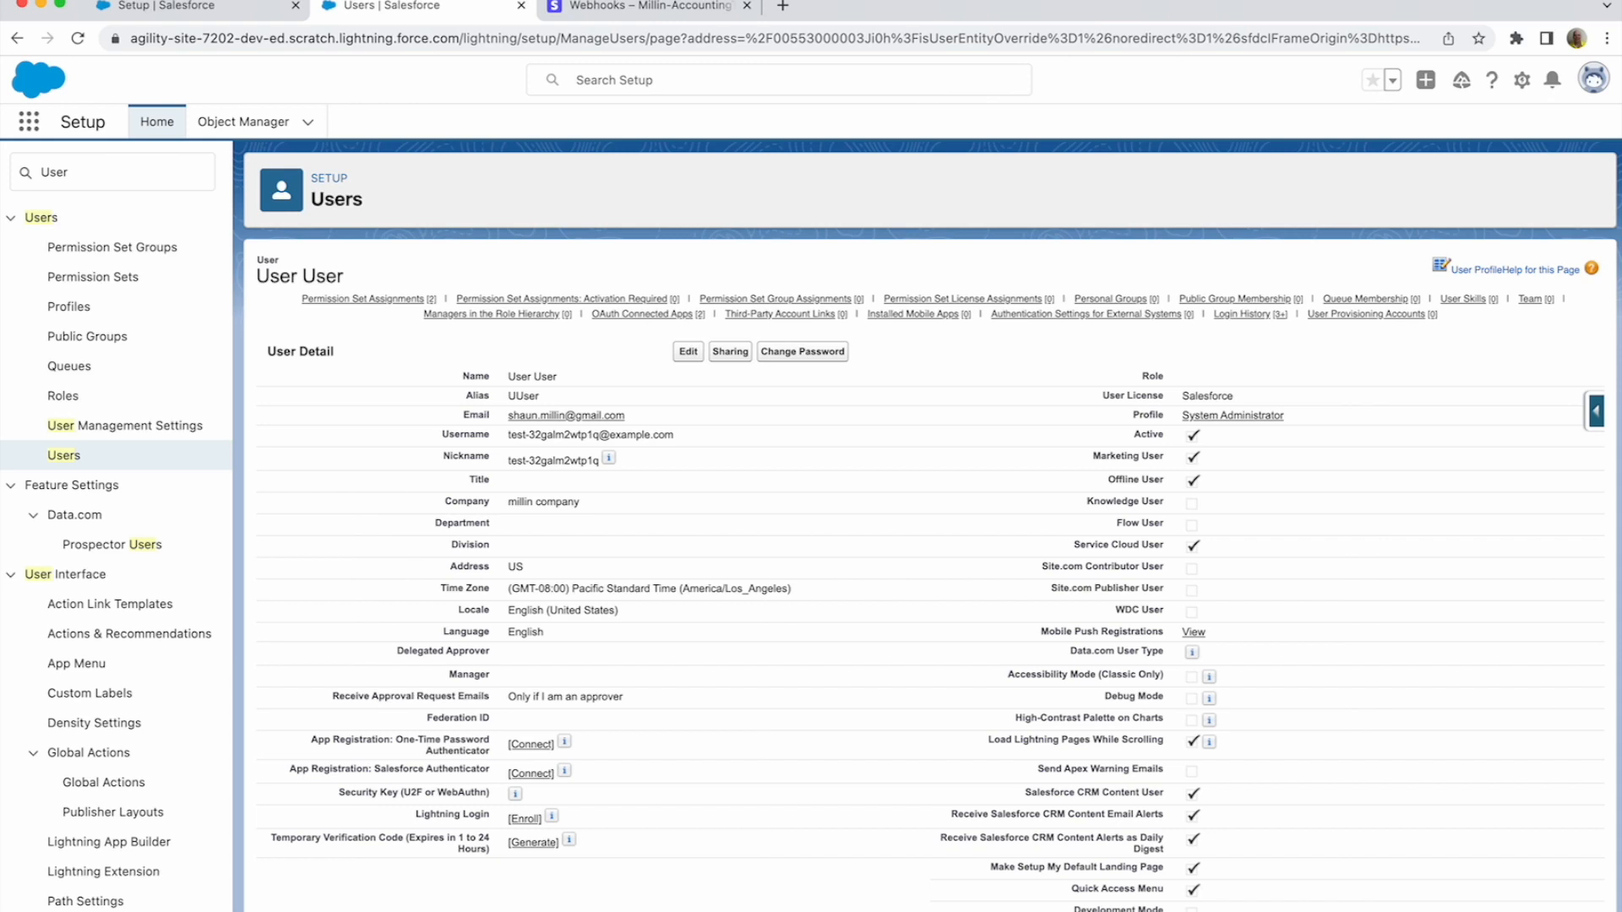
# - Find Flows in Setup and choose Record-Triggered Flow for a new flow
pyautogui.doubleClick(55, 173)
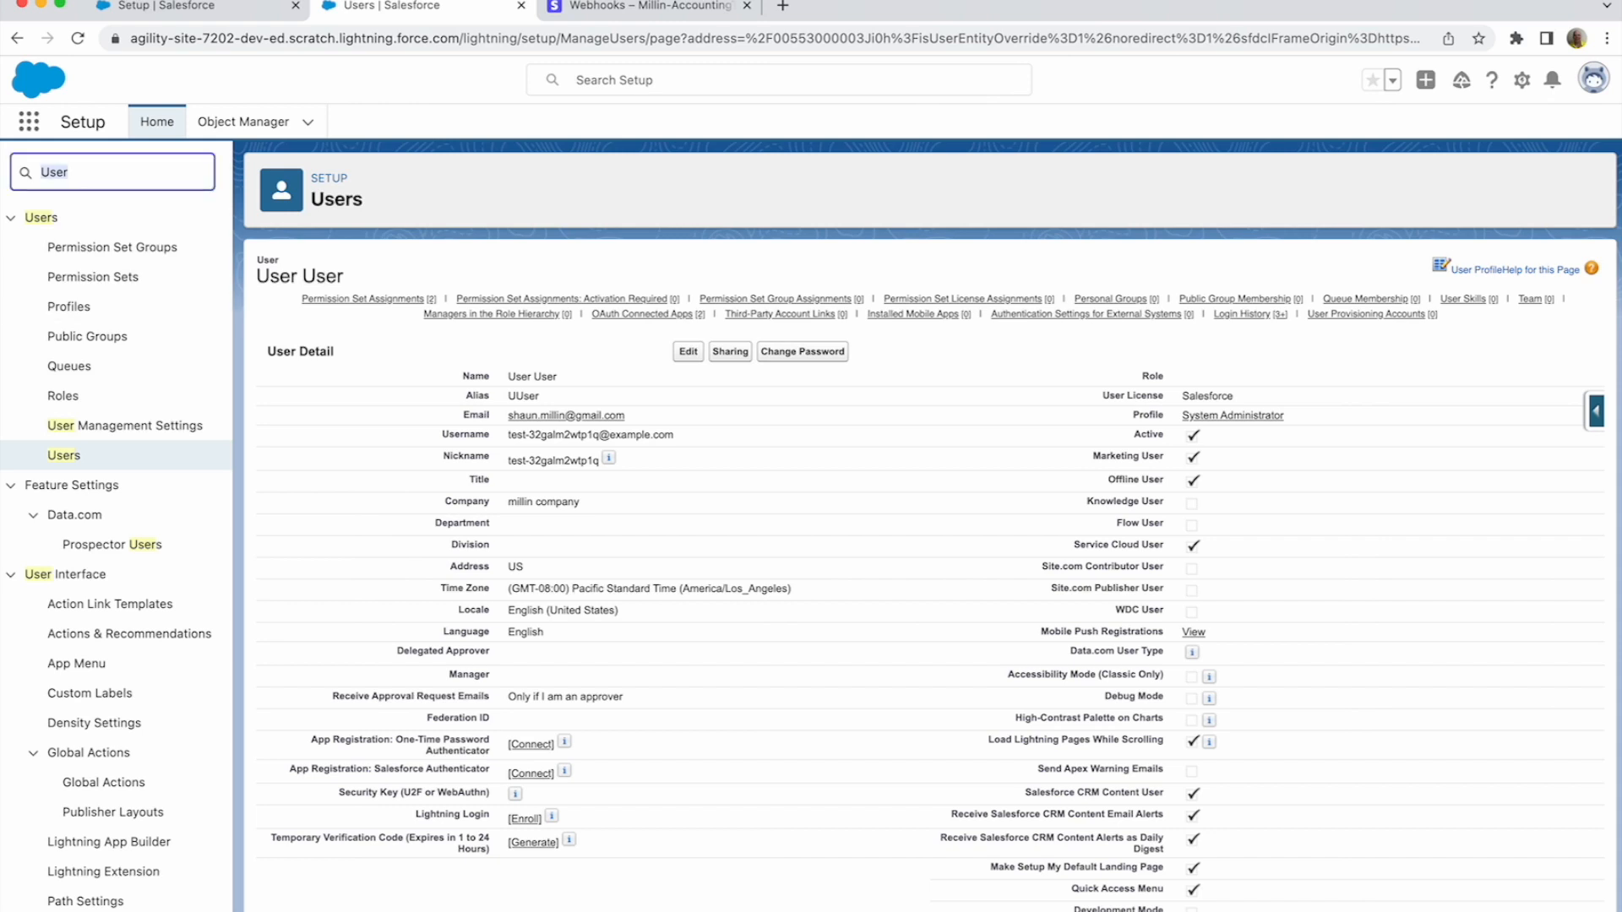
pyautogui.write('flow')
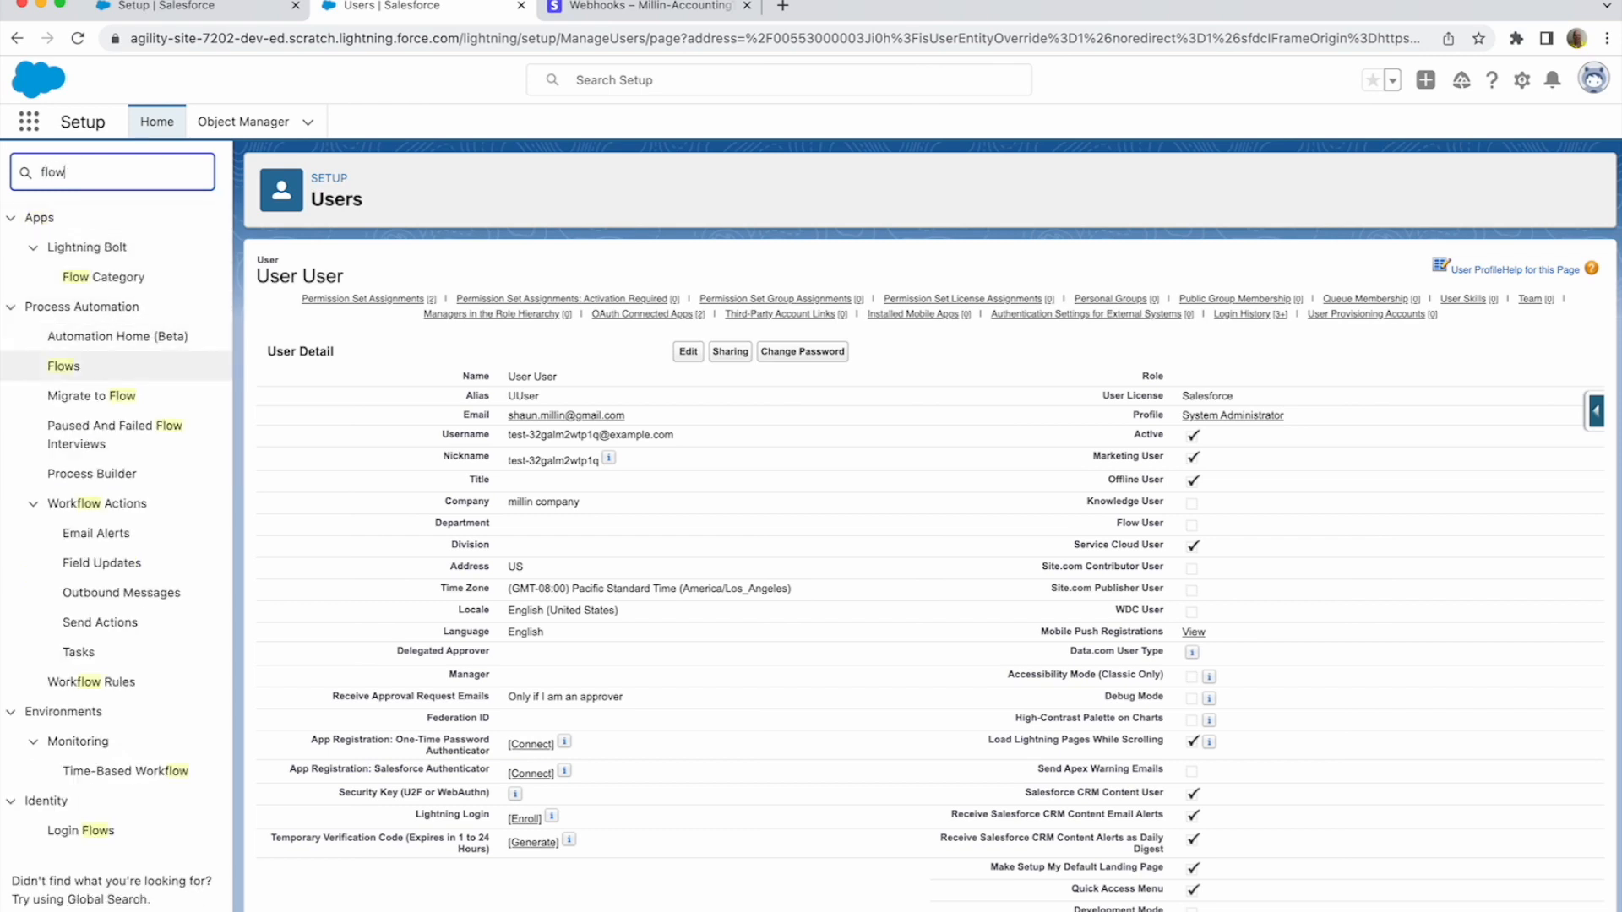
pyautogui.click(63, 366)
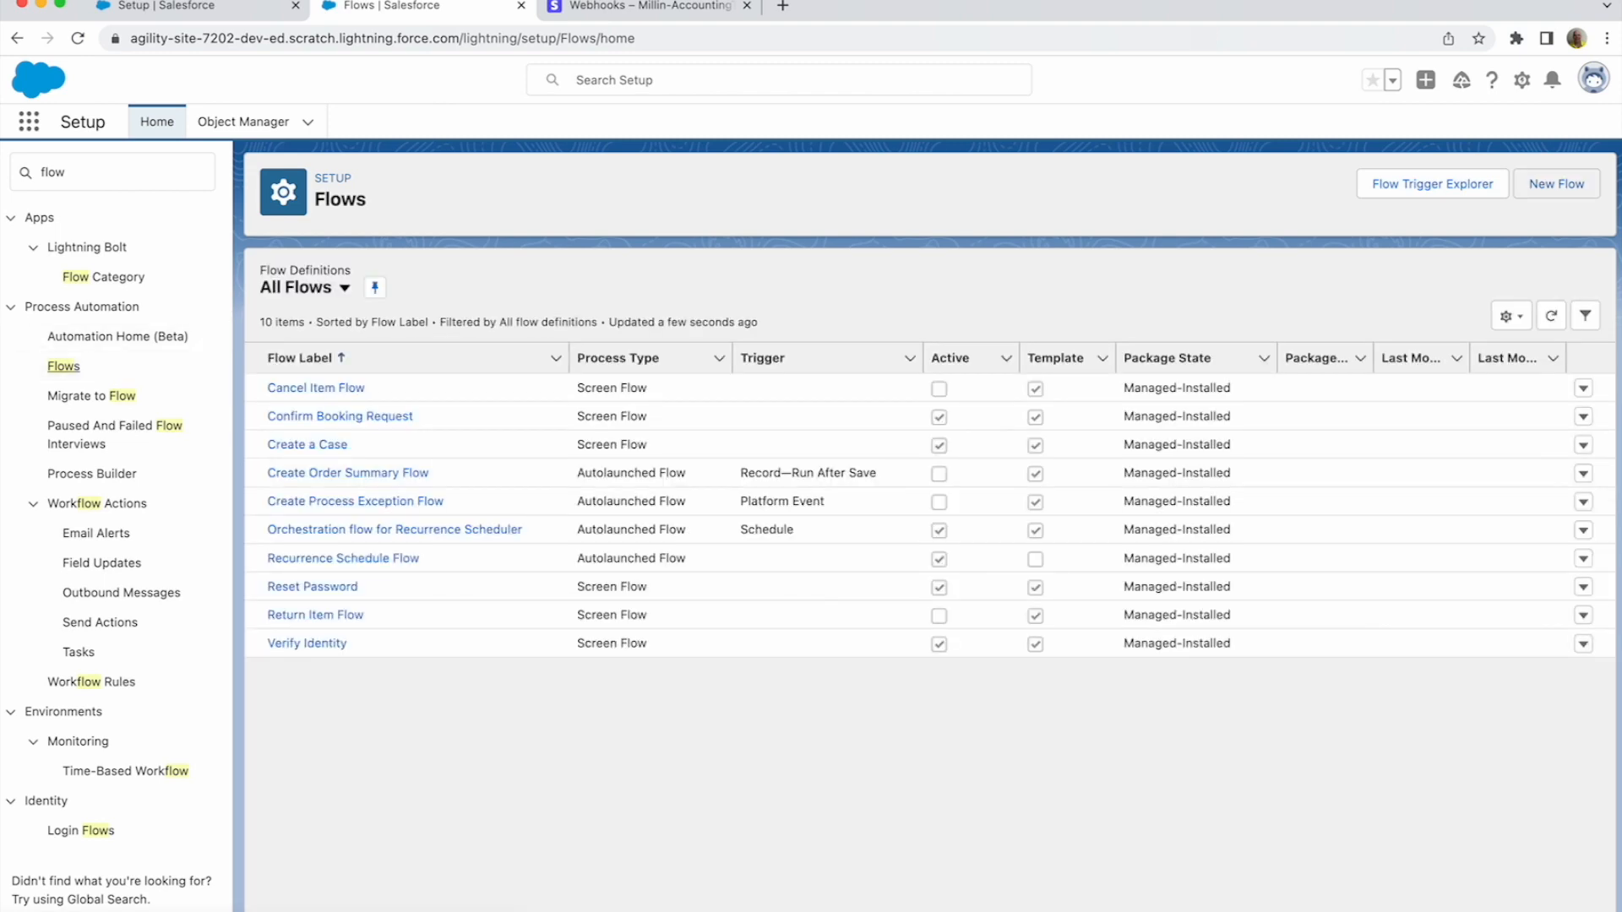
pyautogui.click(1561, 187)
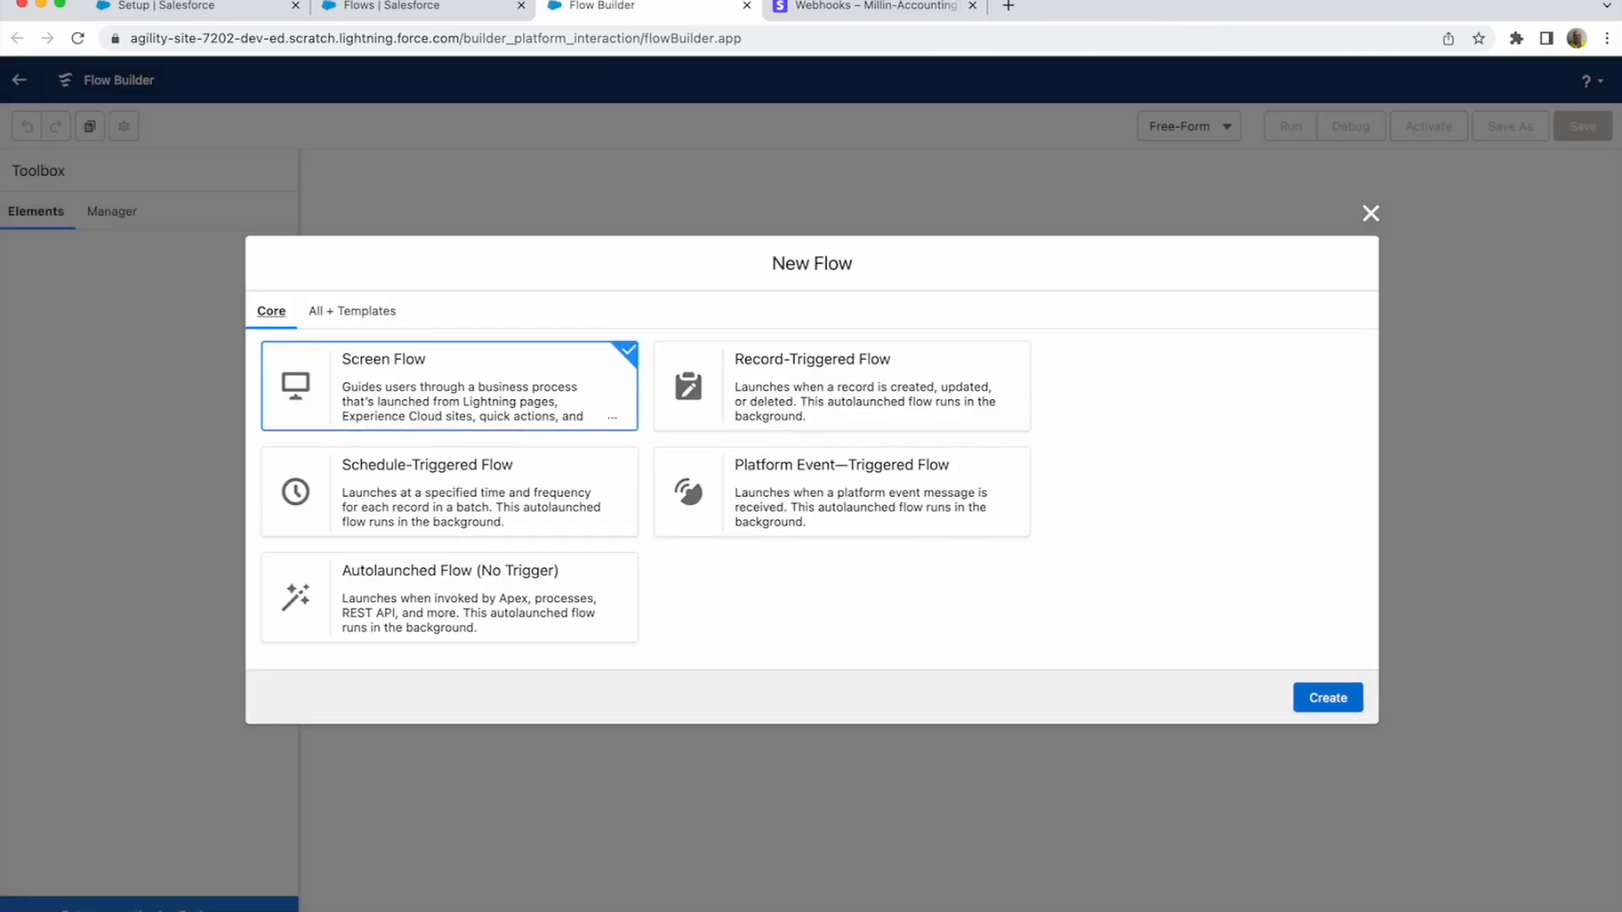
pyautogui.click(841, 386)
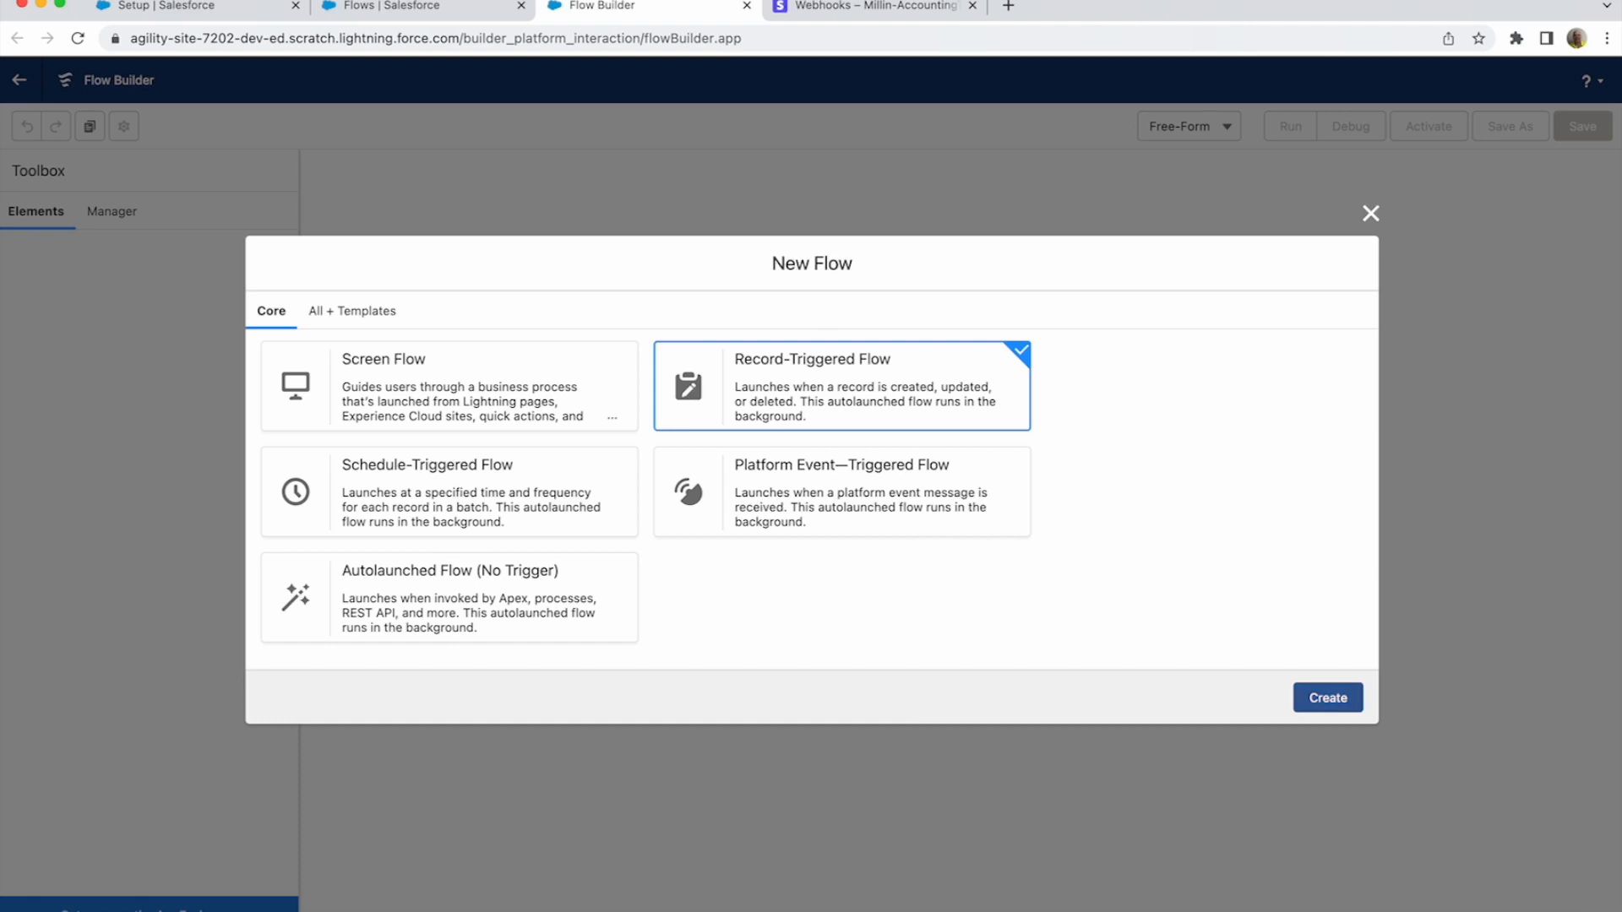
# - Create the record-triggered flow with Stripe Event as its triggering object
pyautogui.click(1328, 698)
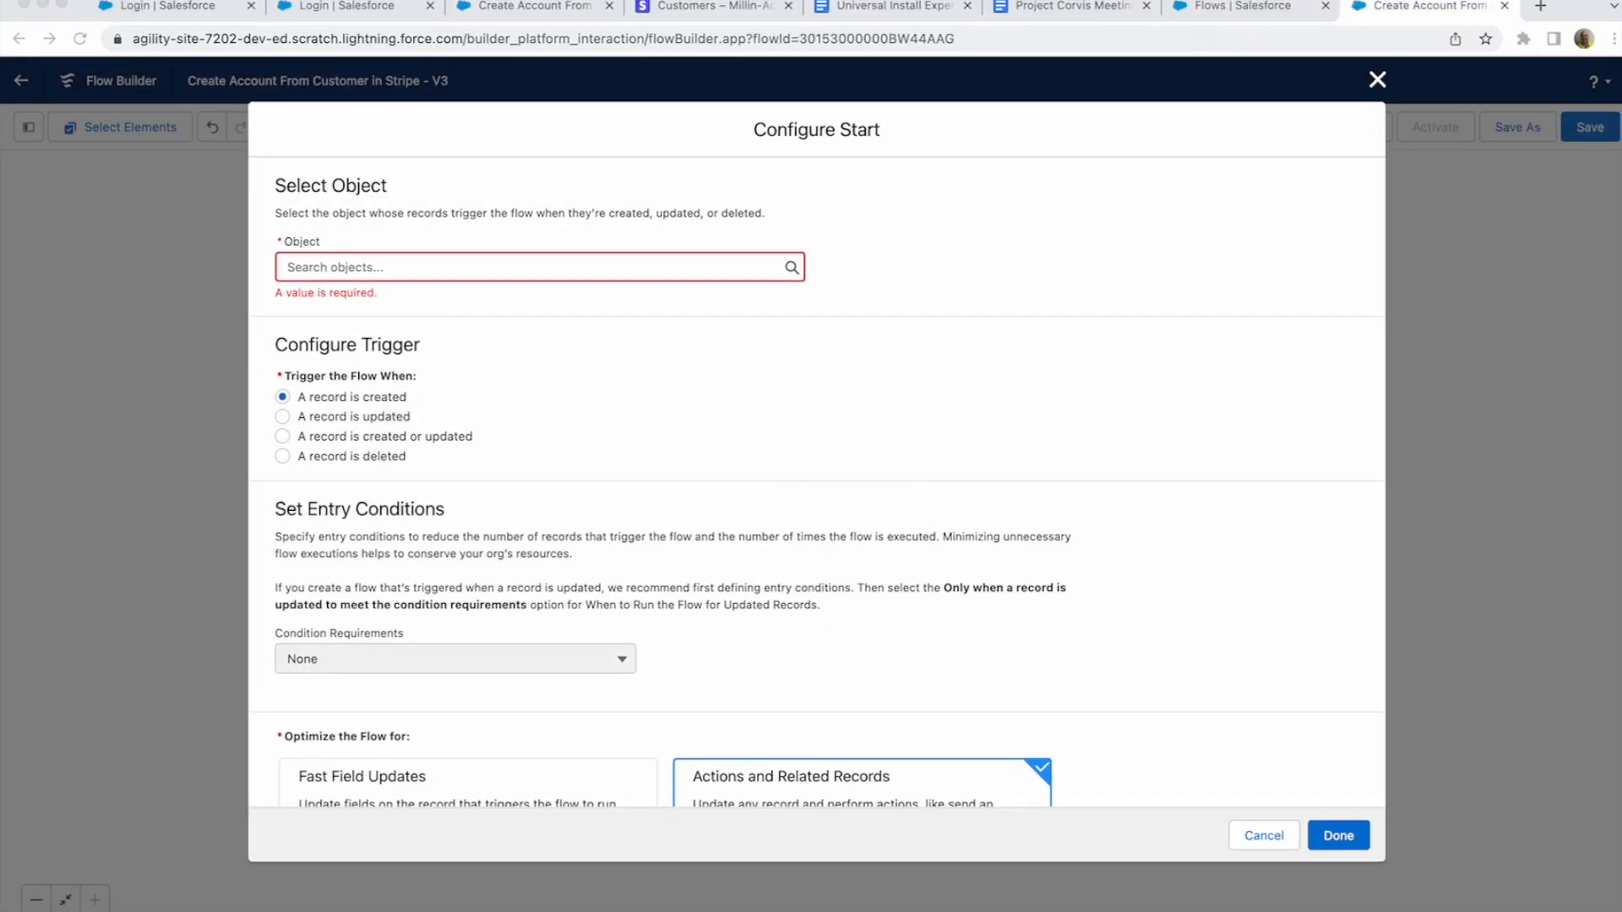
pyautogui.click(539, 267)
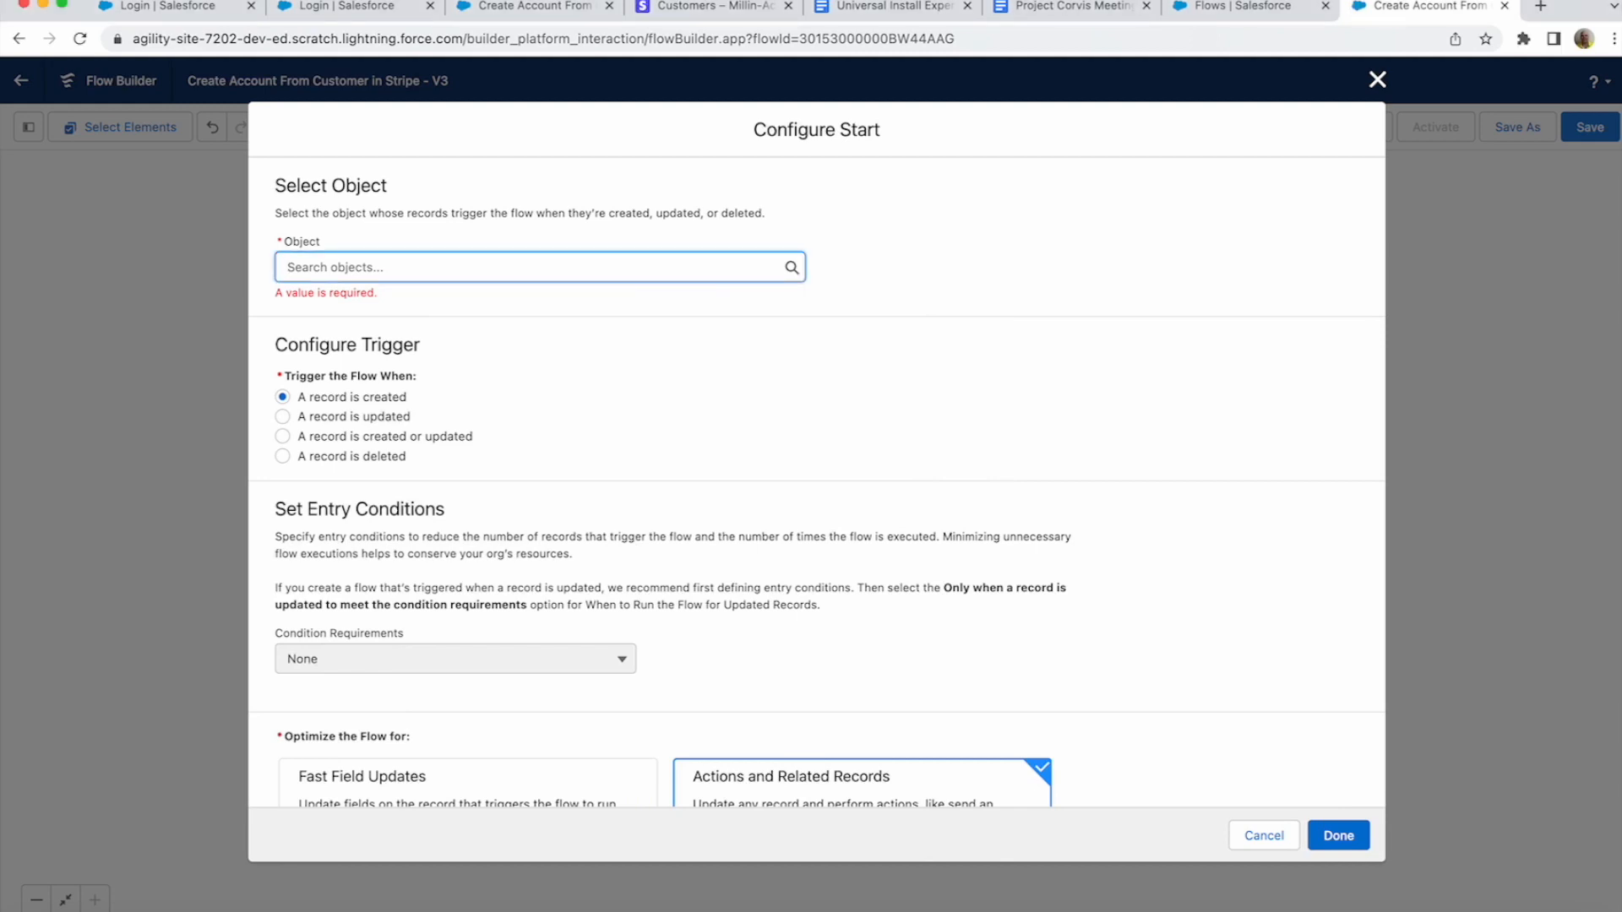
pyautogui.click(539, 267)
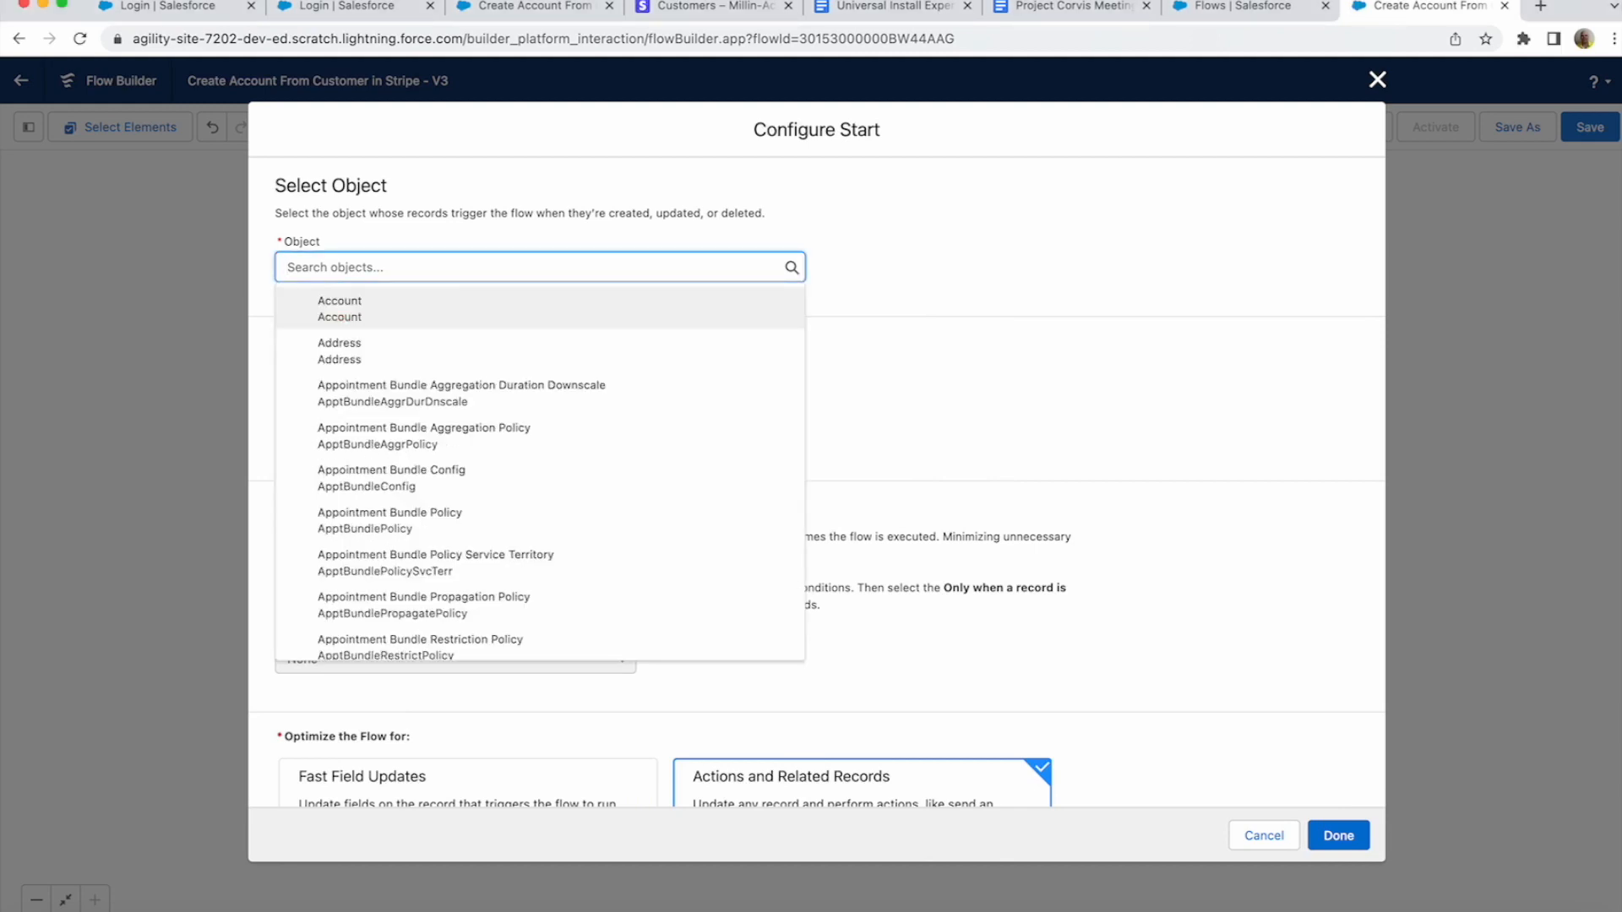
pyautogui.write('Stripe')
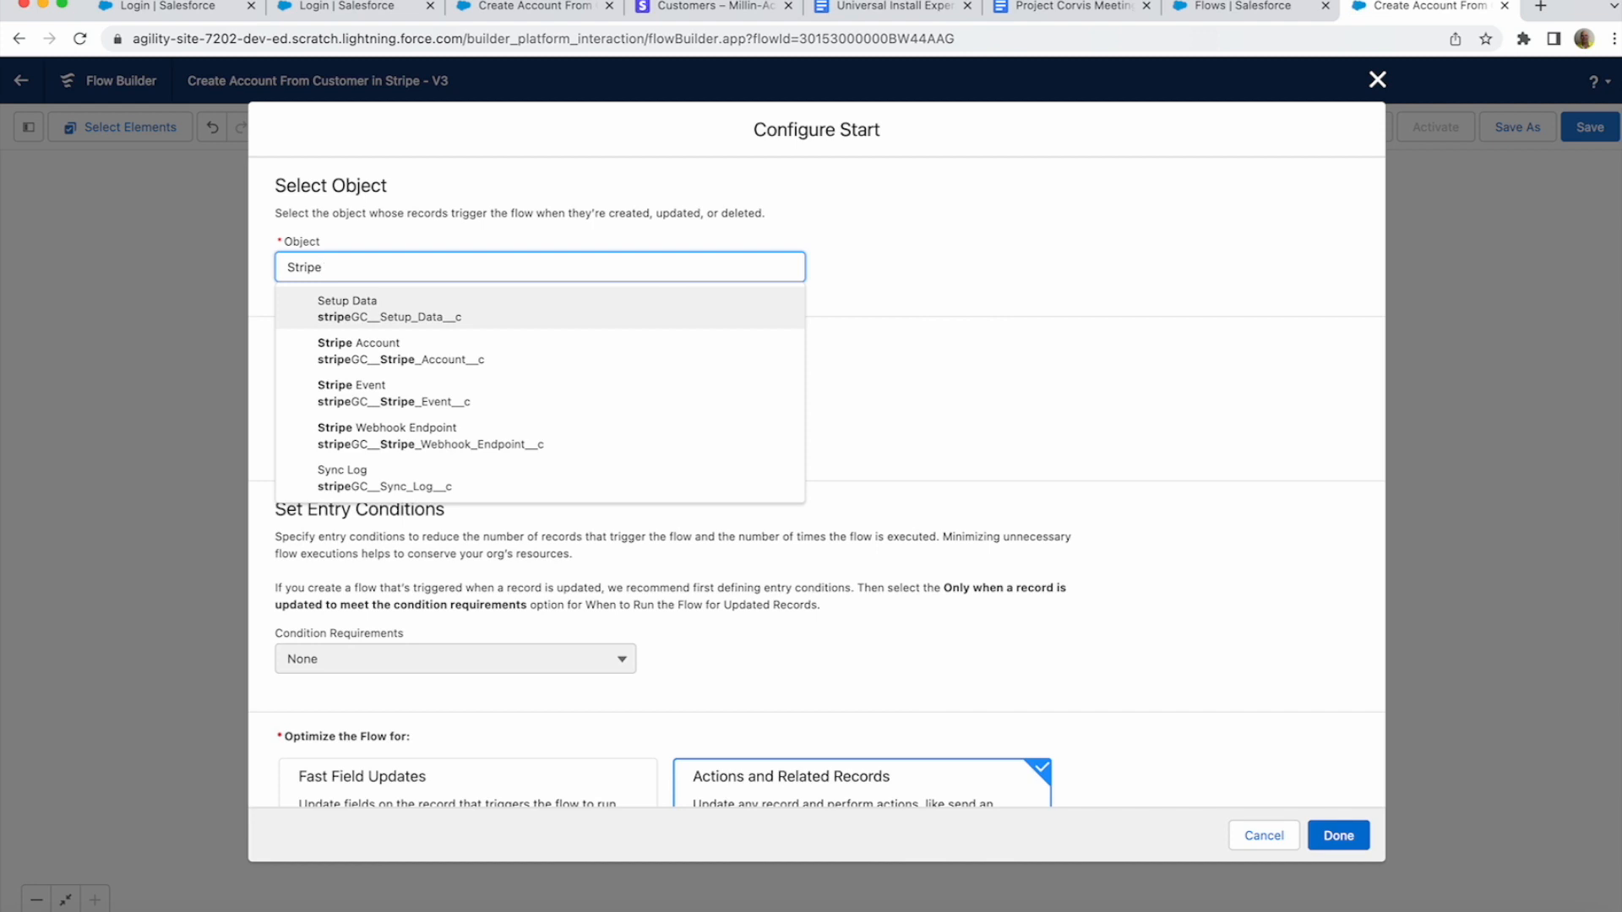
pyautogui.press('Down')
pyautogui.press('Down')
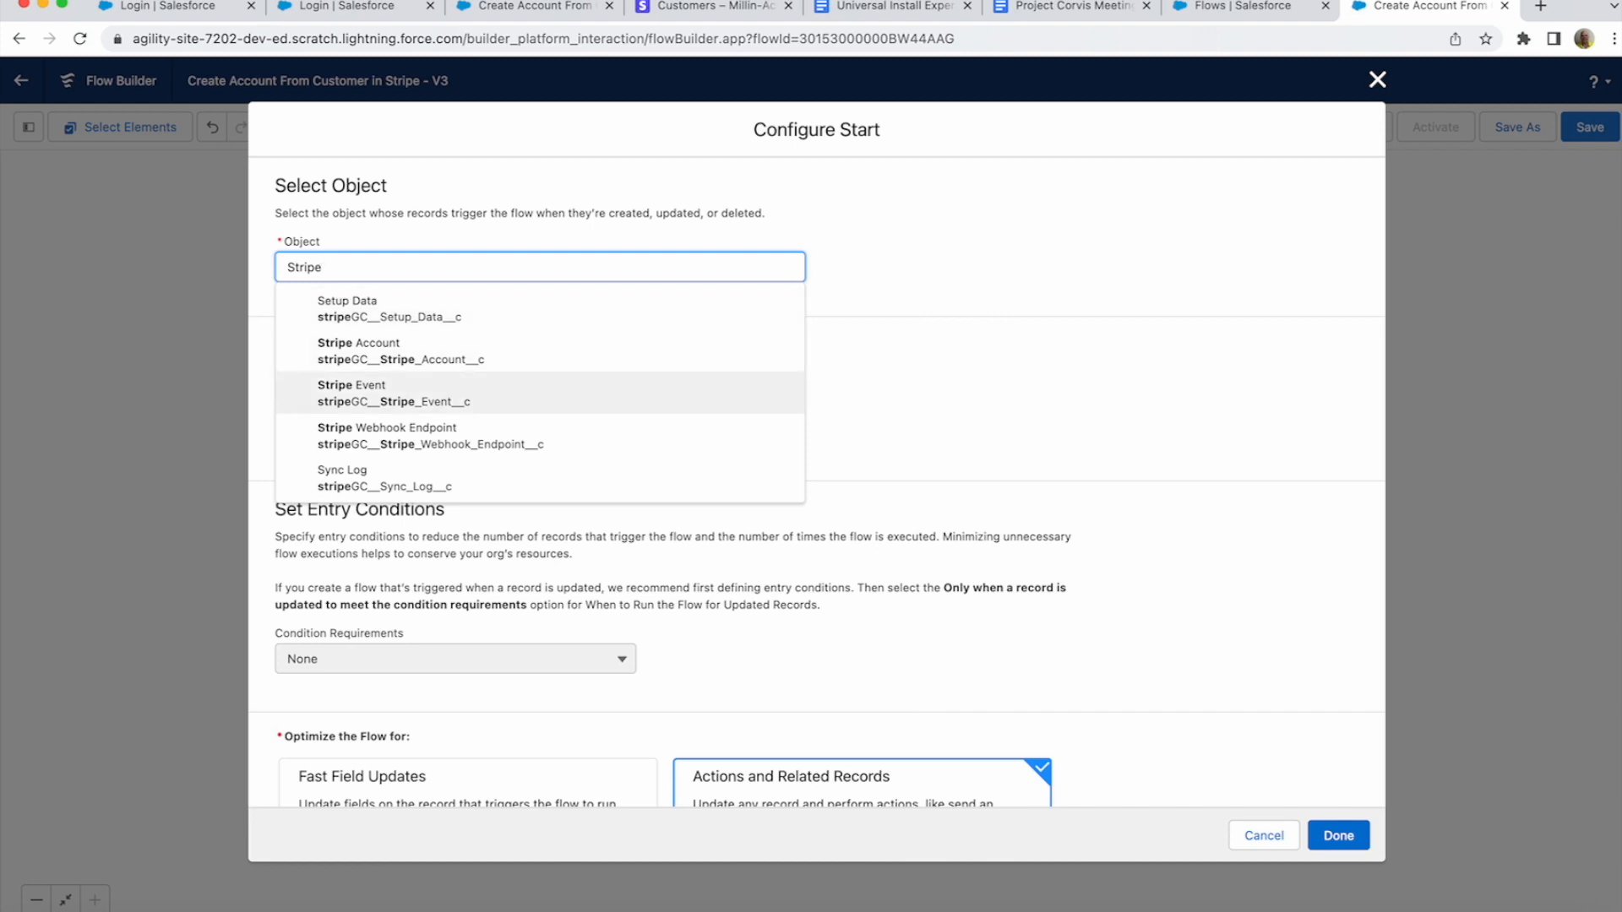
pyautogui.press('Return')
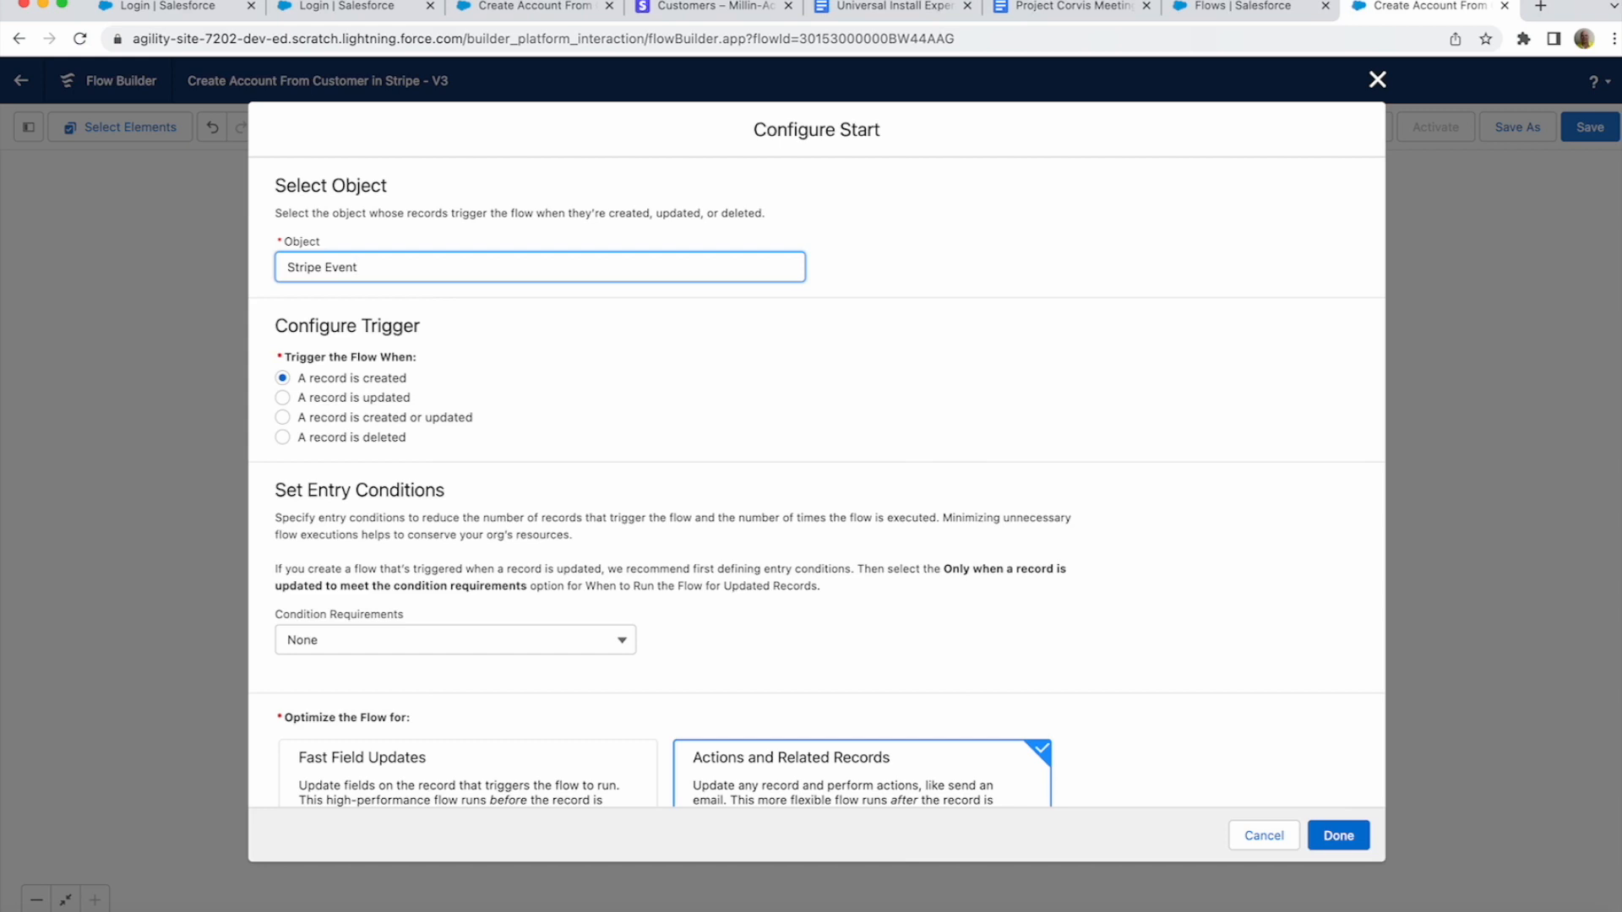
# - Require All Conditions Are Met (AND), with stripeGC__Event_Name__c Equals customer.created first
pyautogui.scroll(-2, 449, 480)
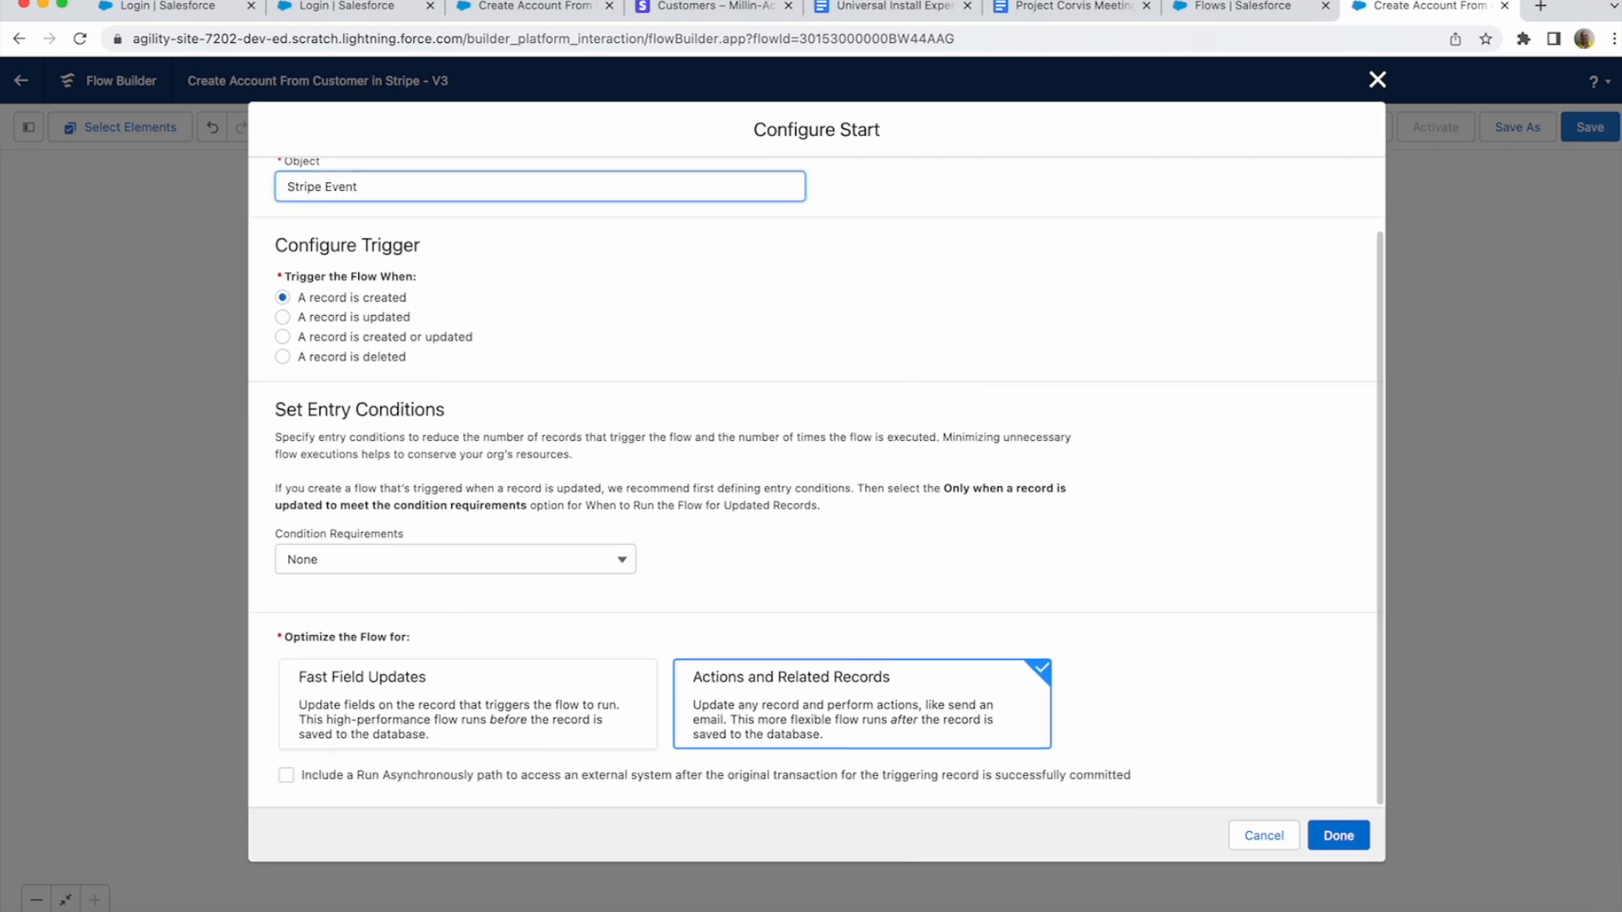
pyautogui.click(454, 559)
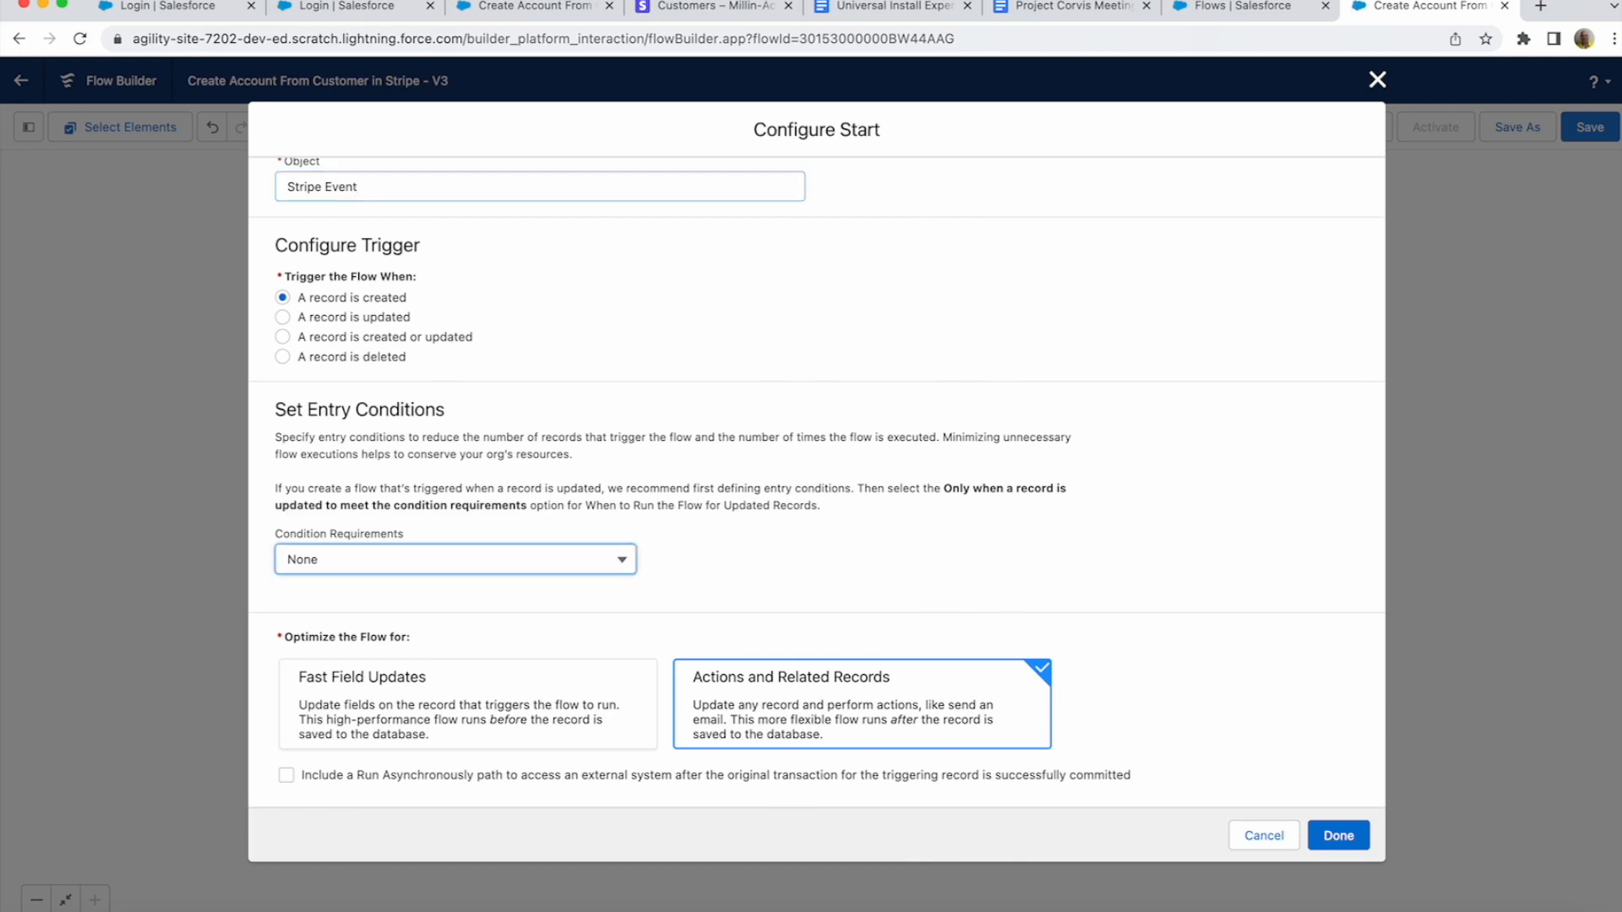
pyautogui.click(391, 630)
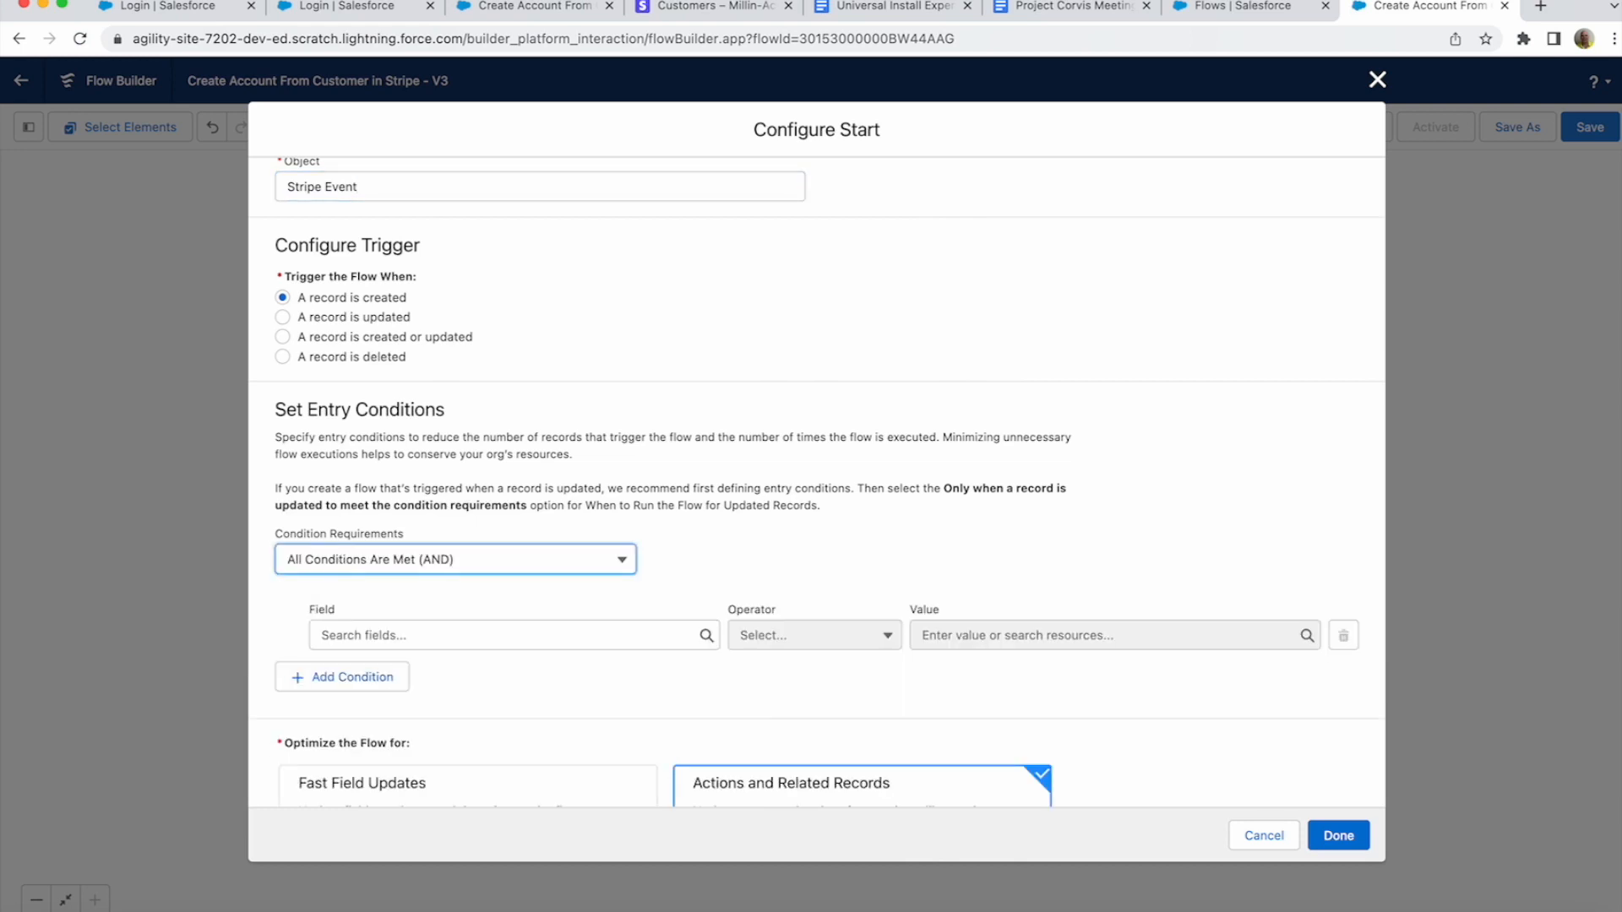
pyautogui.click(506, 635)
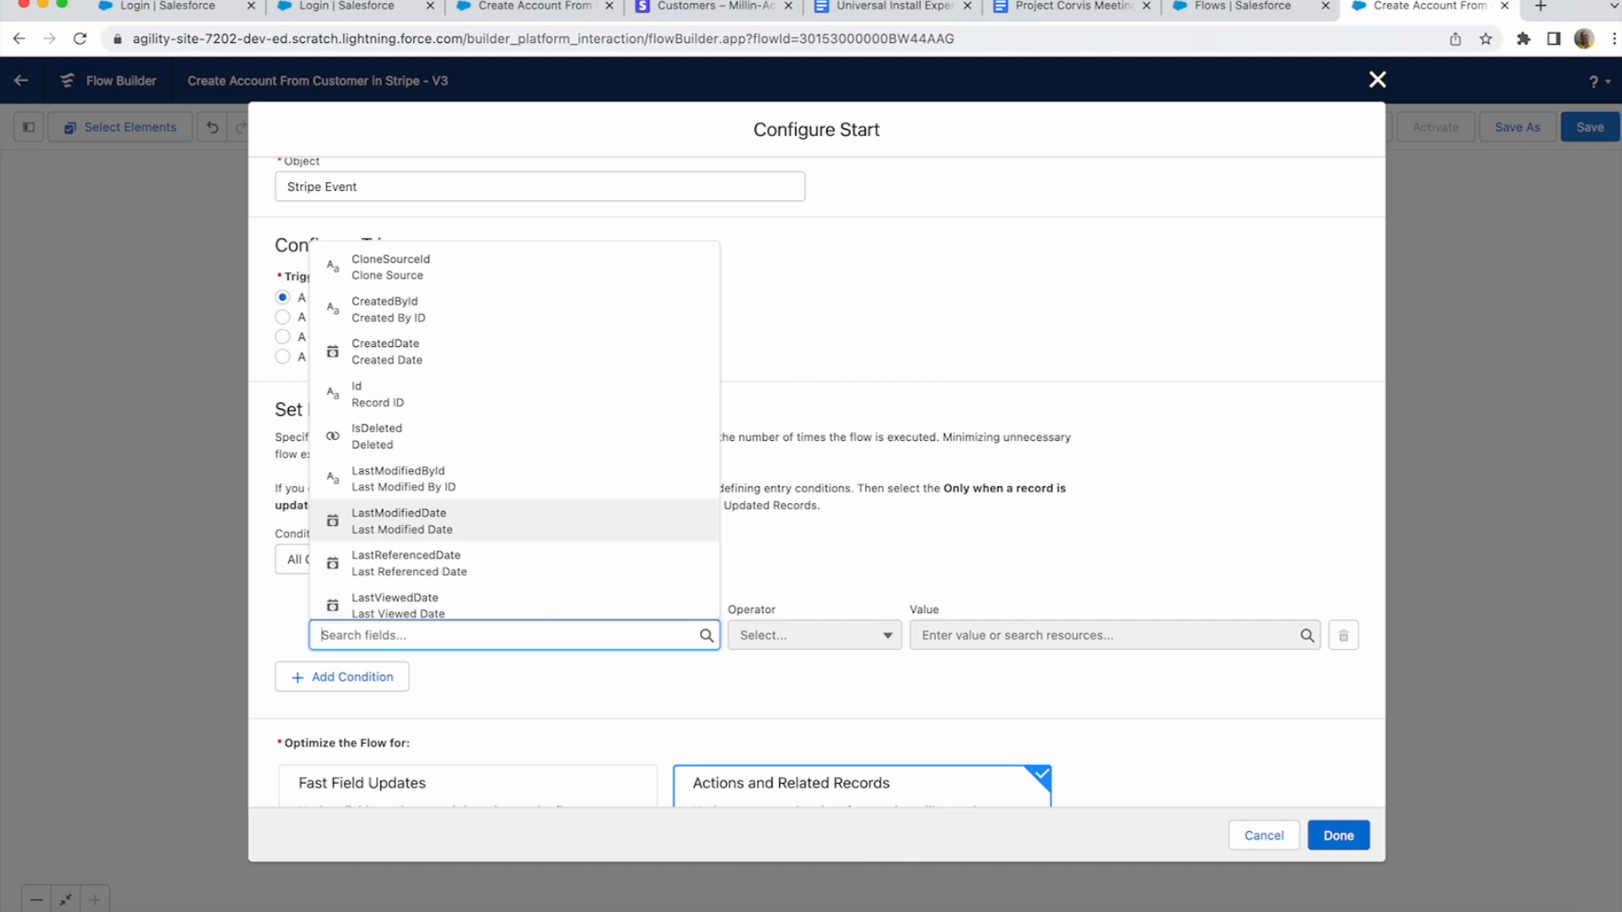
pyautogui.scroll(-5, 507, 511)
pyautogui.scroll(-1, 481, 518)
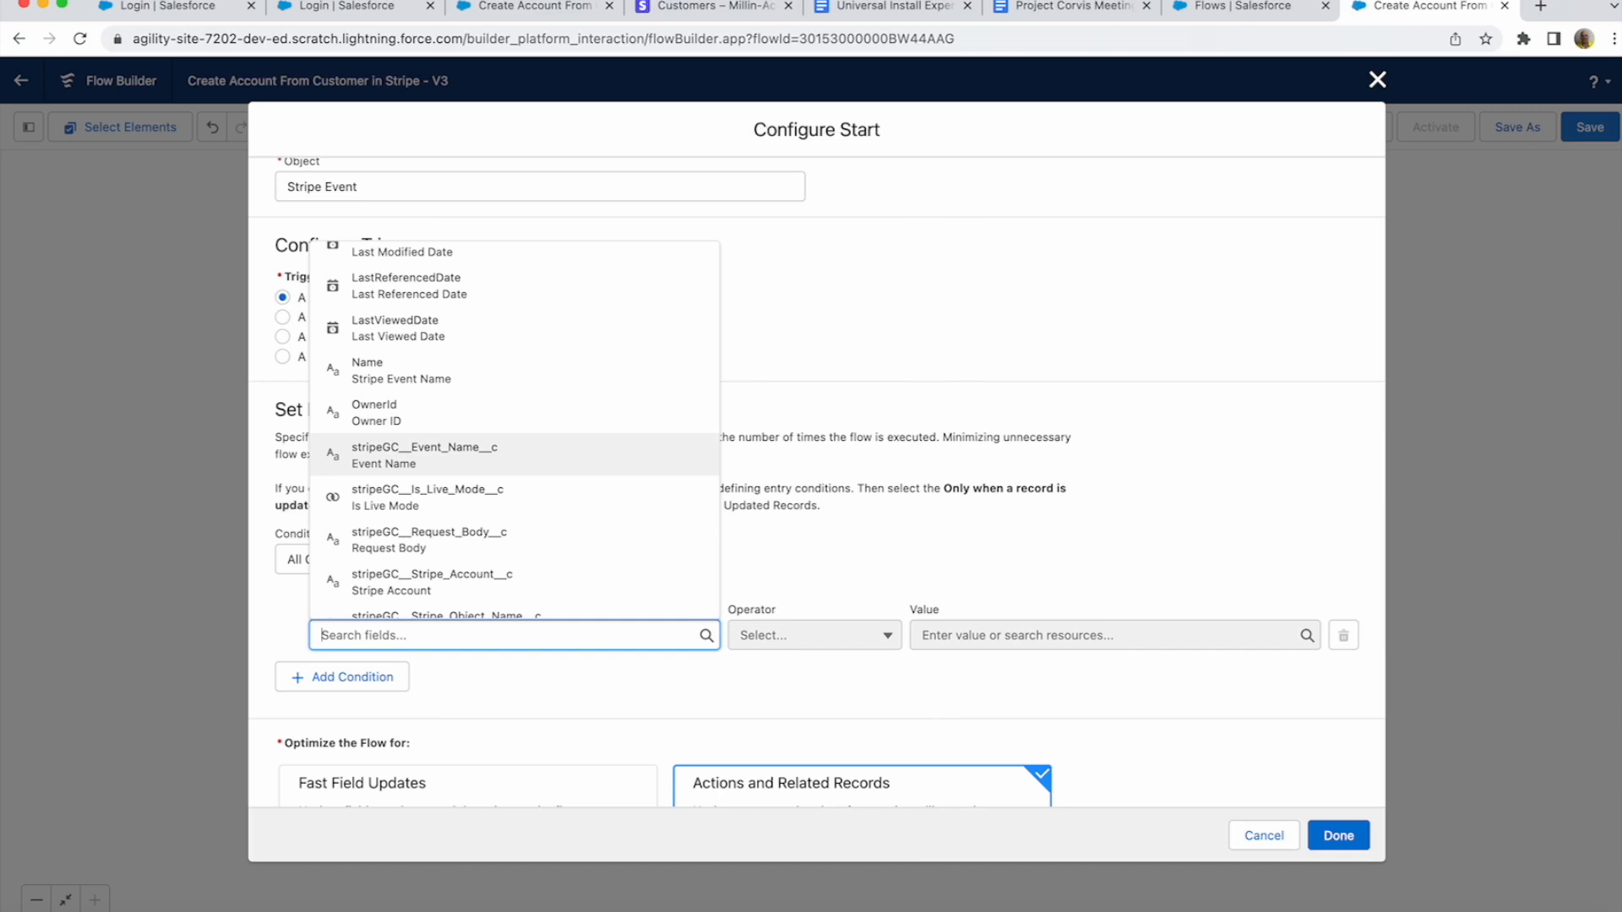
pyautogui.click(414, 456)
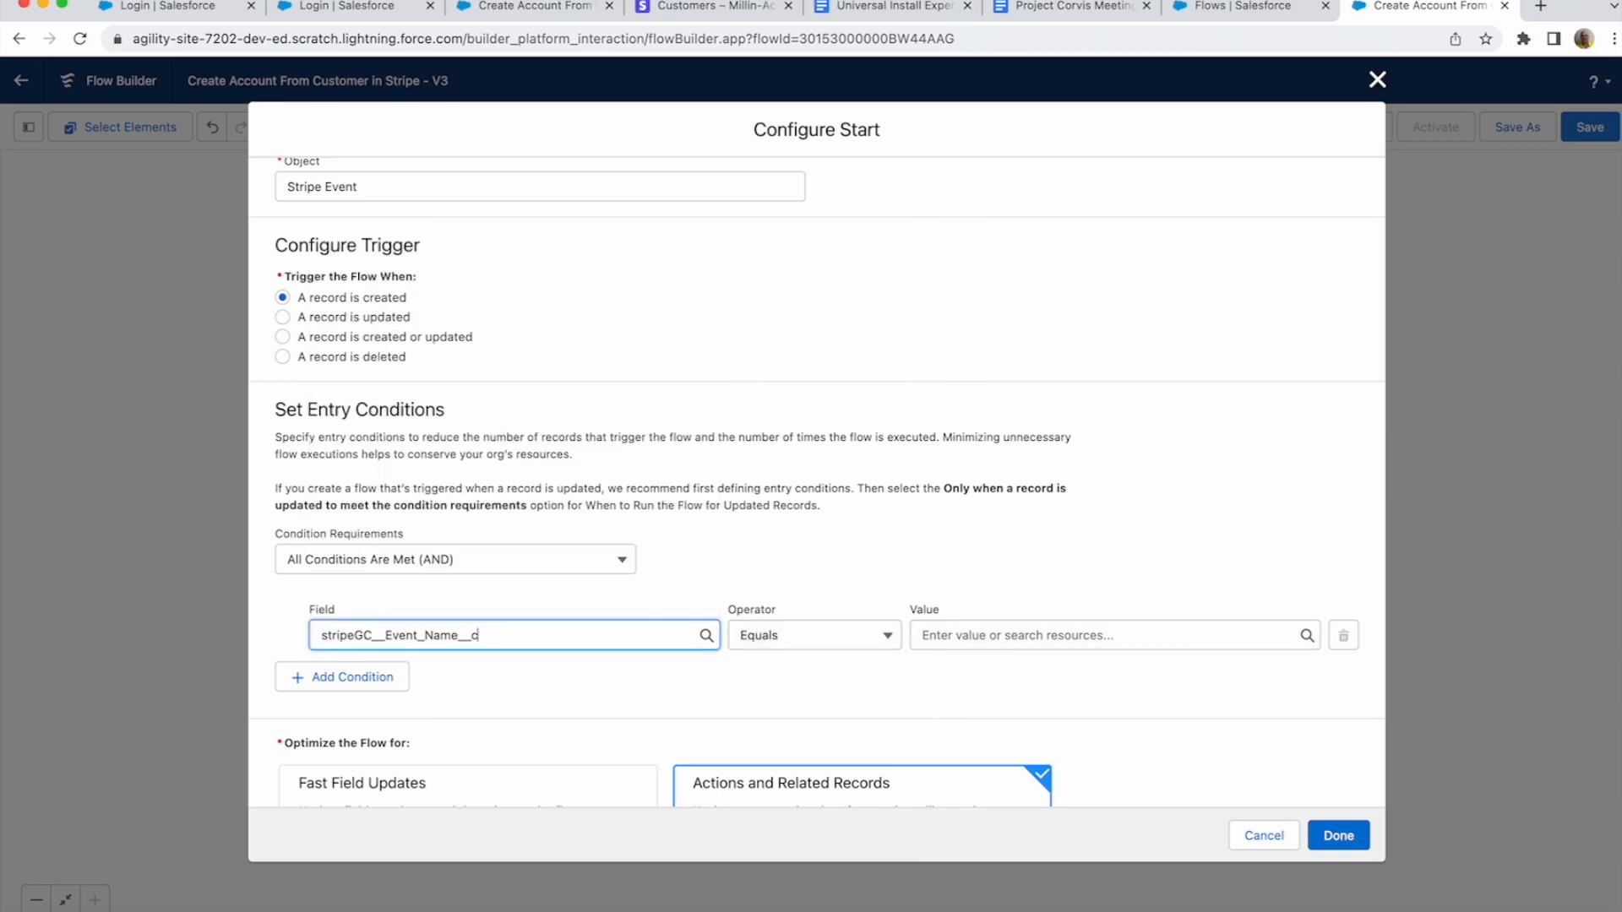
pyautogui.click(1056, 636)
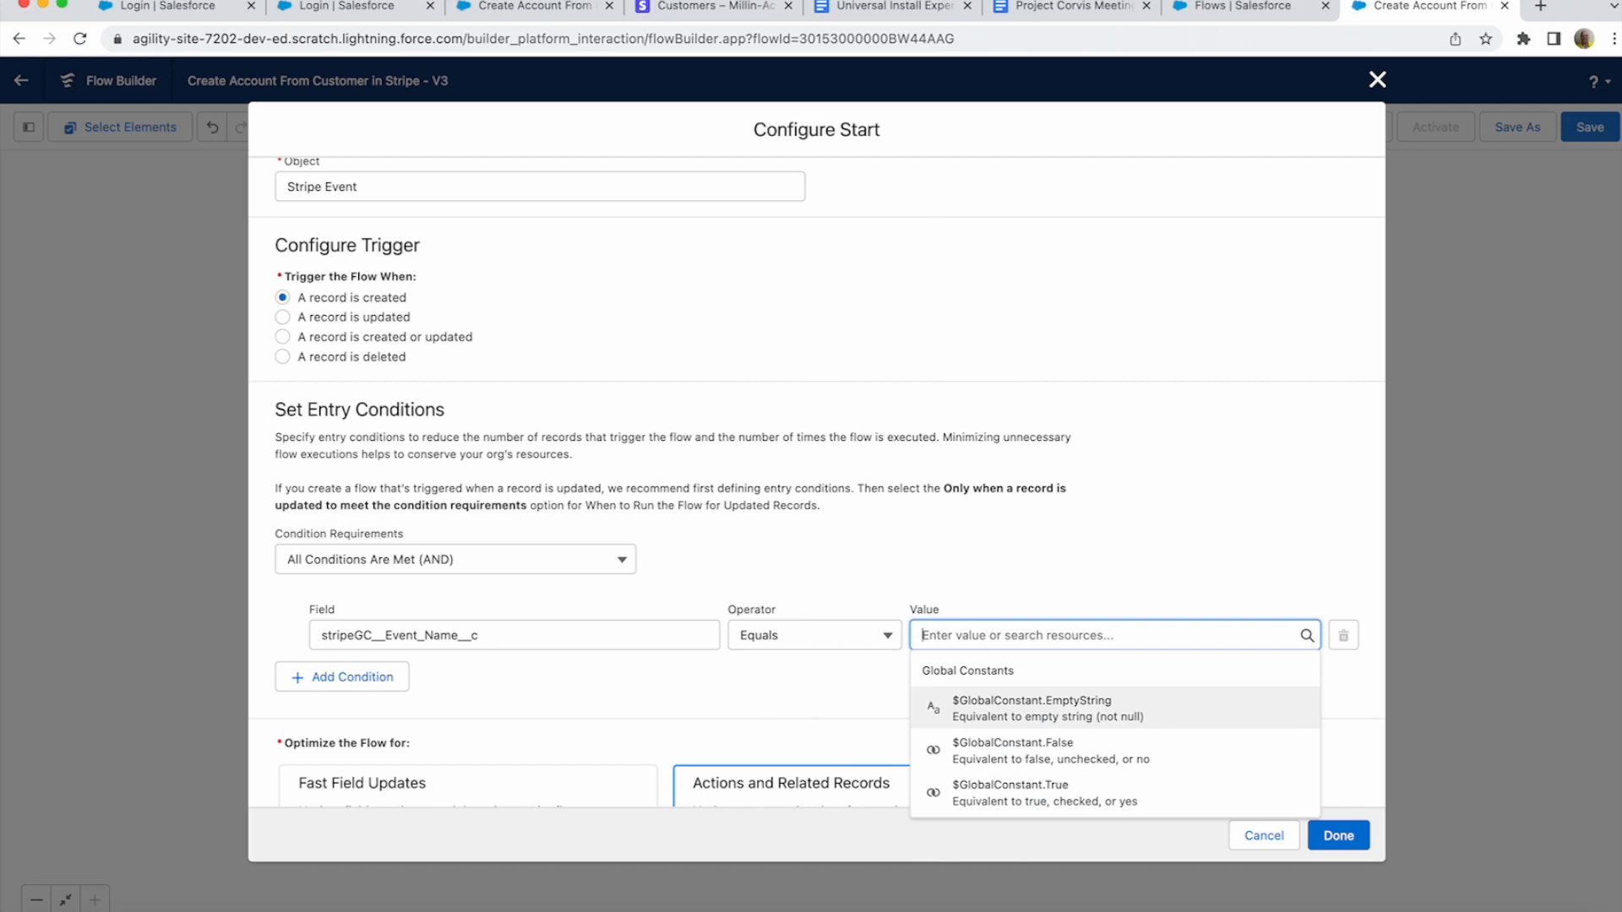
pyautogui.write('customer.created')
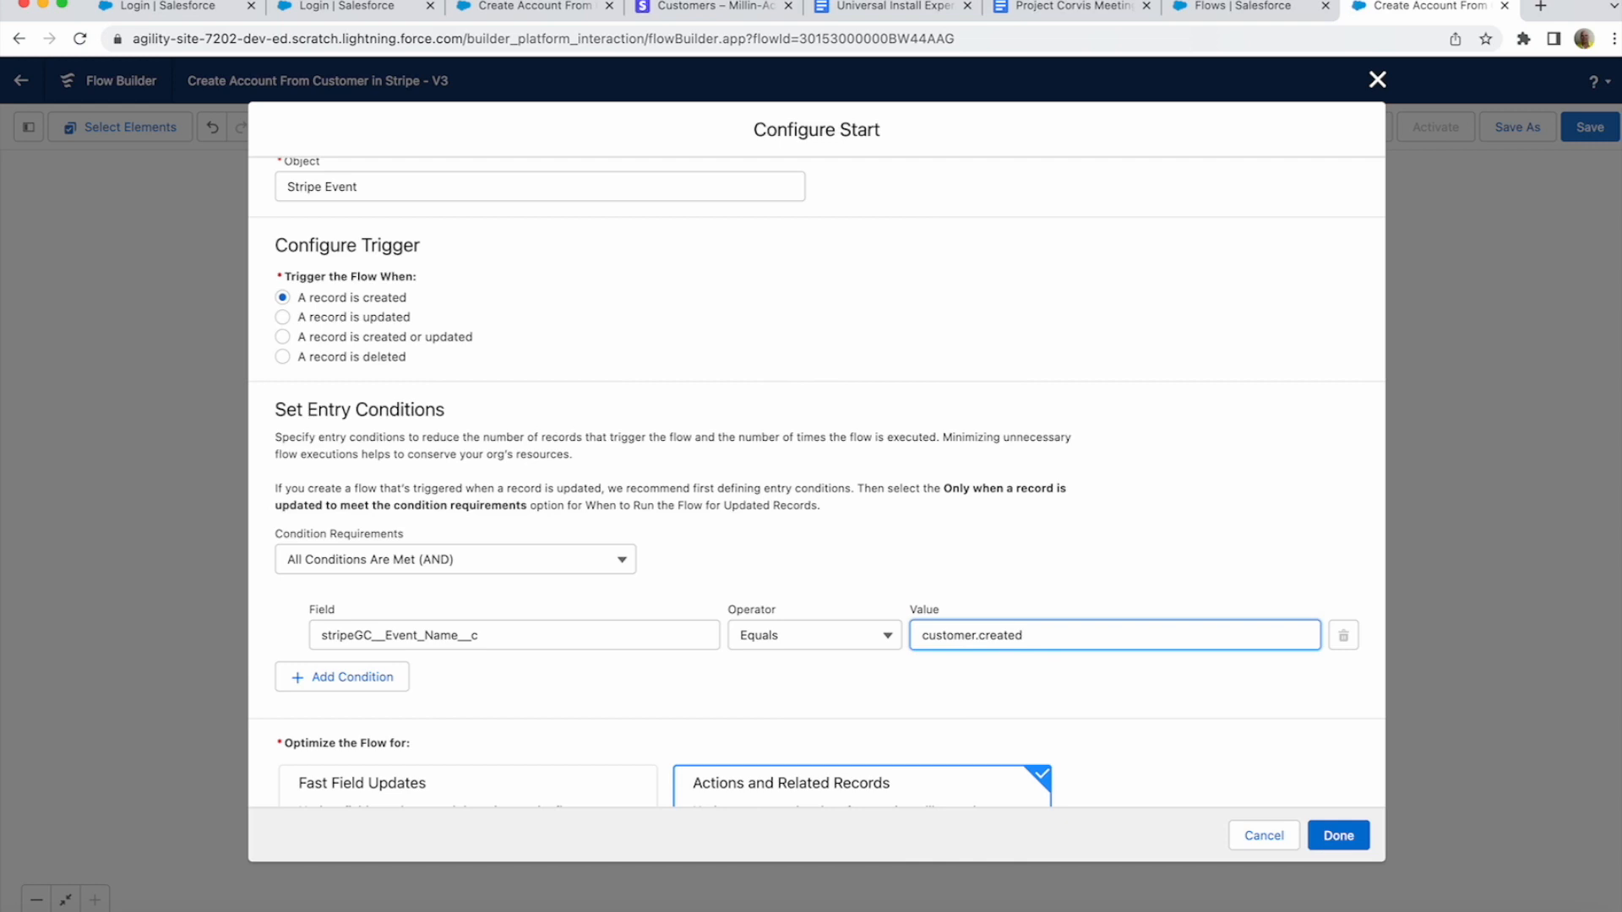
# - Add a second entry condition stripeGC__Is_Live_Mode__c equals $GlobalConstant.False
pyautogui.click(343, 676)
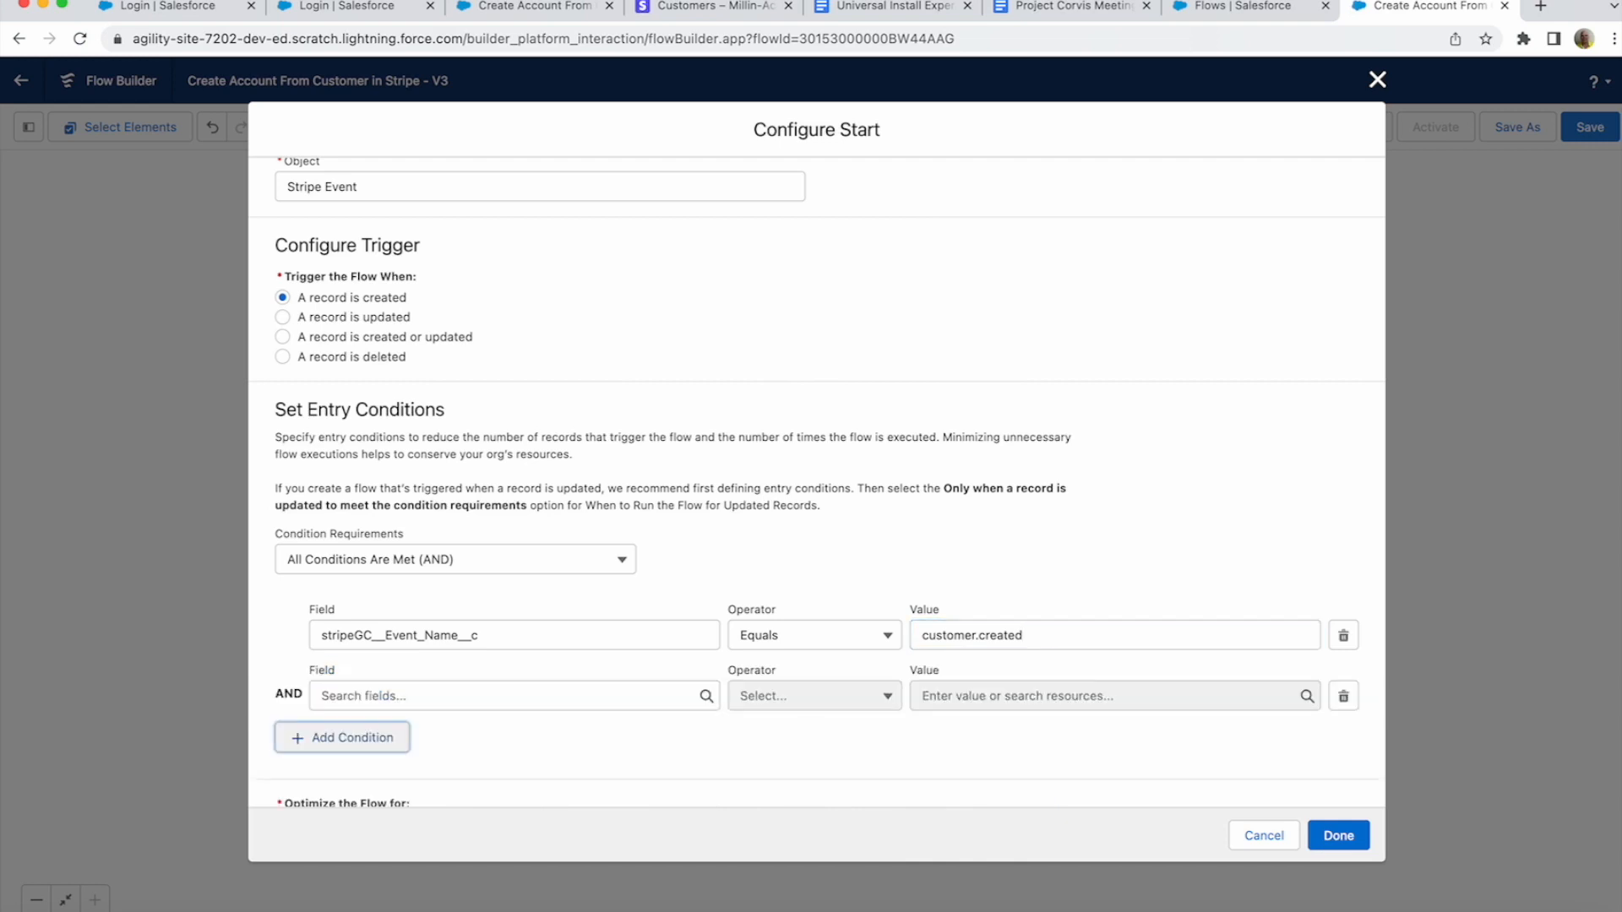
pyautogui.click(395, 696)
pyautogui.scroll(-5, 515, 490)
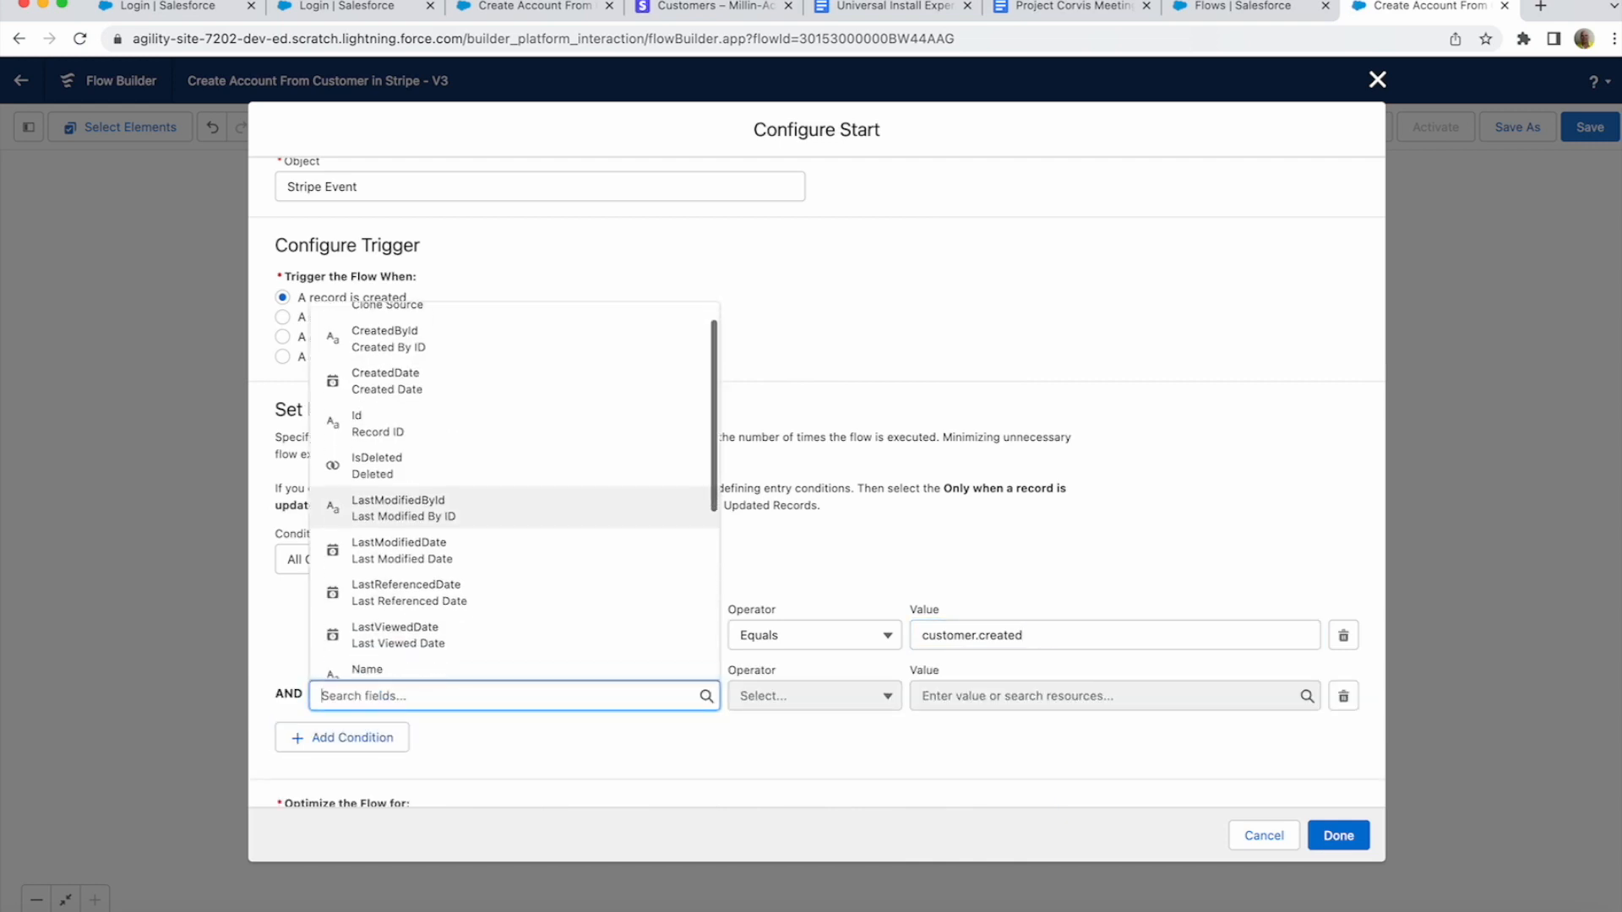
pyautogui.click(427, 588)
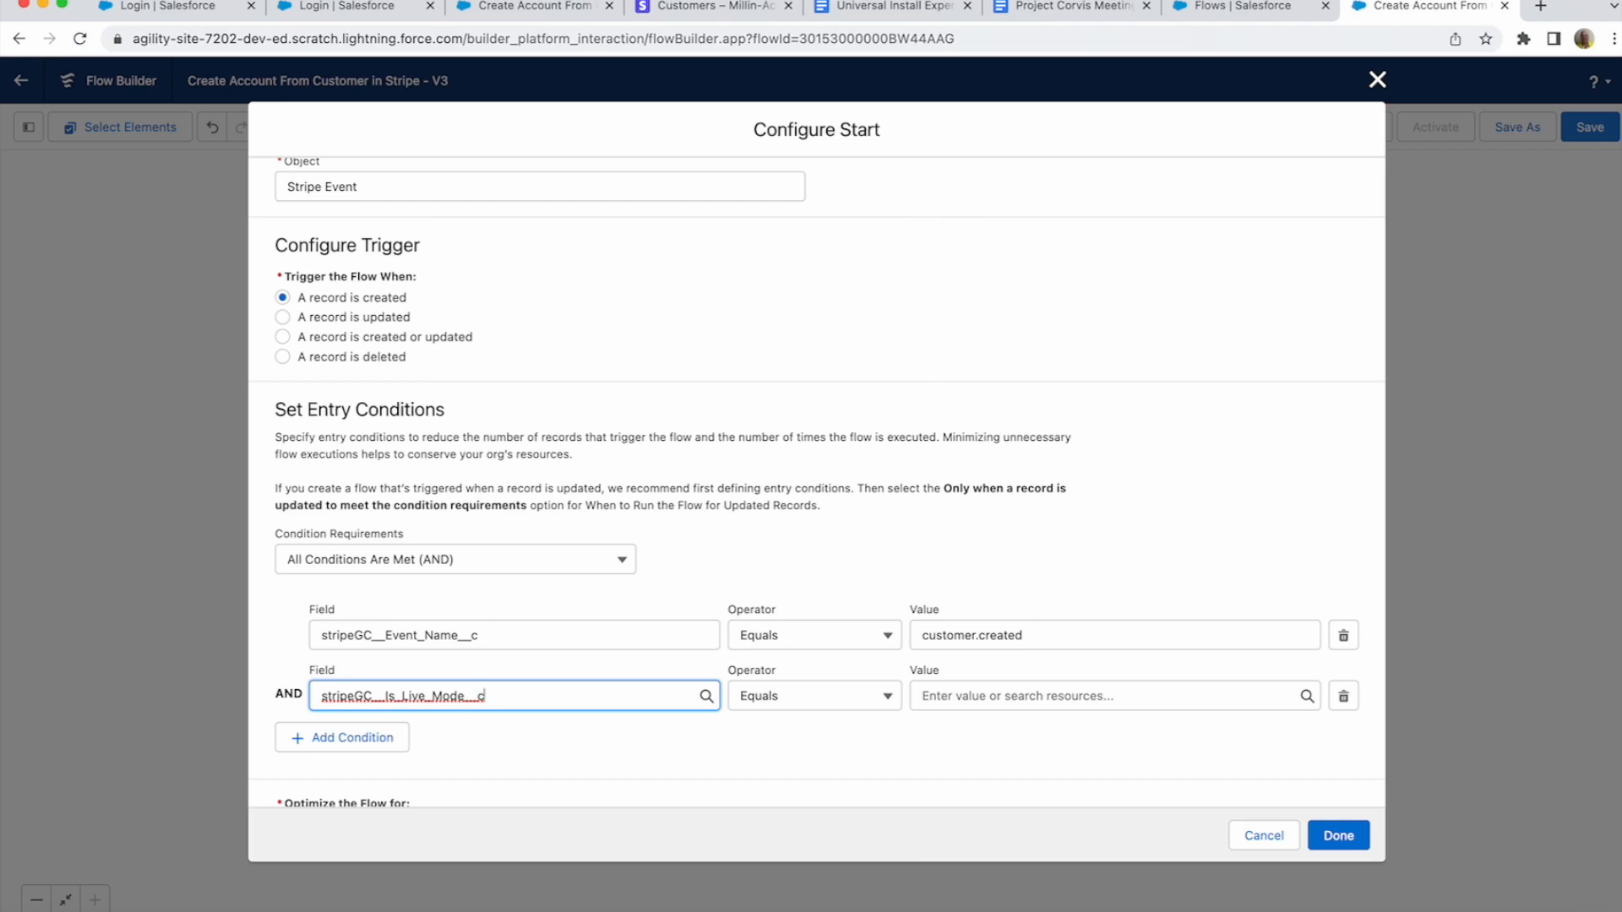
pyautogui.click(1017, 696)
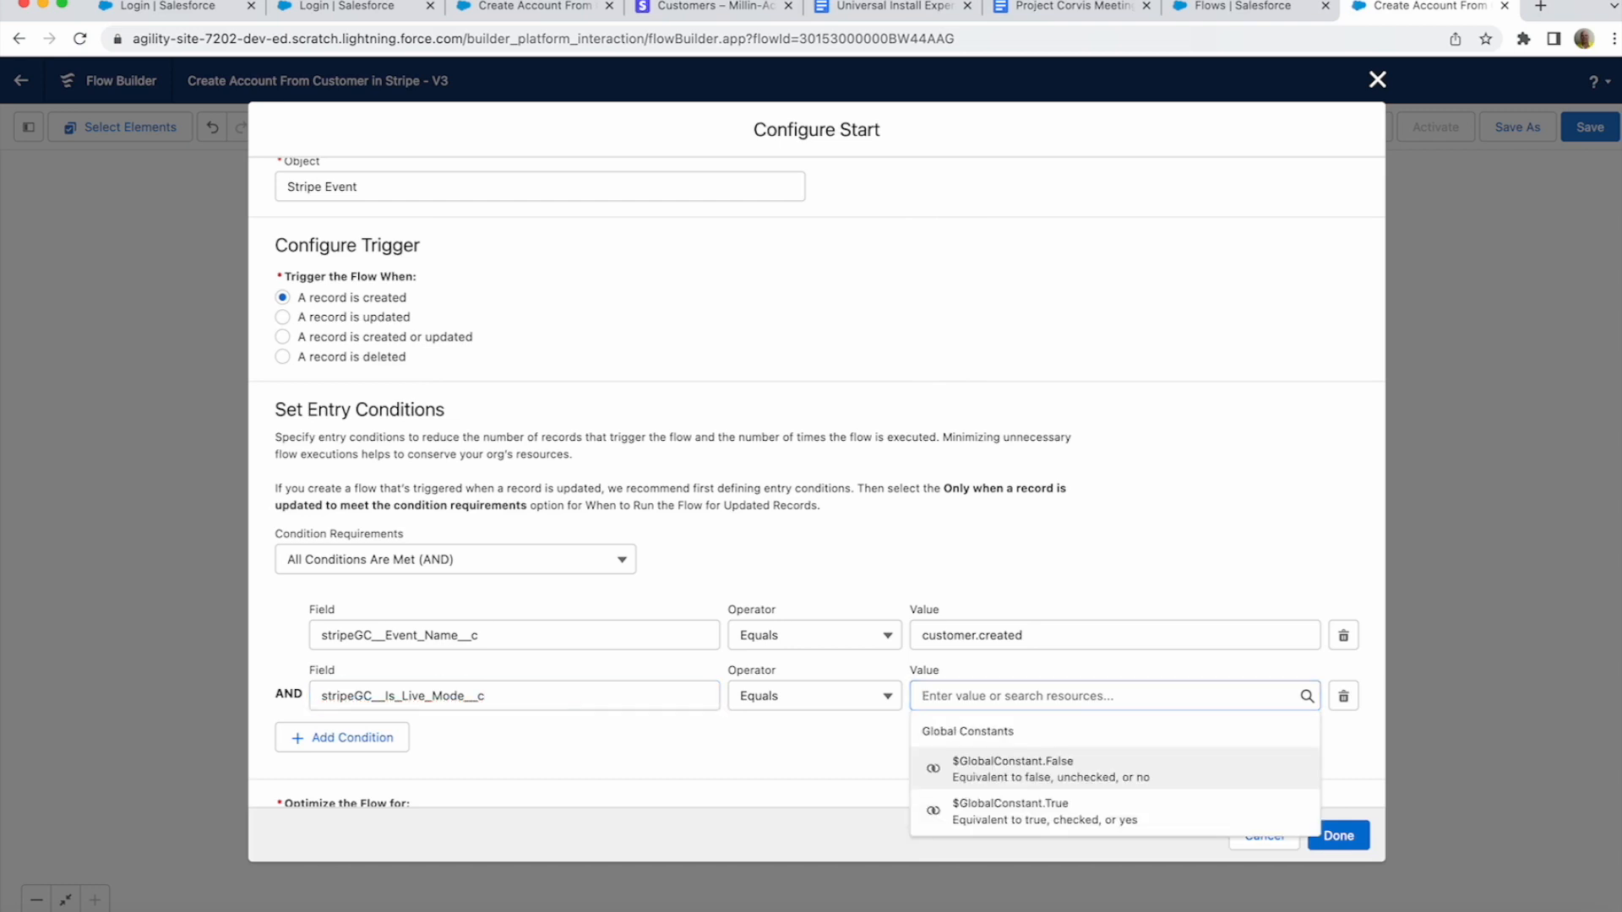
pyautogui.click(1050, 768)
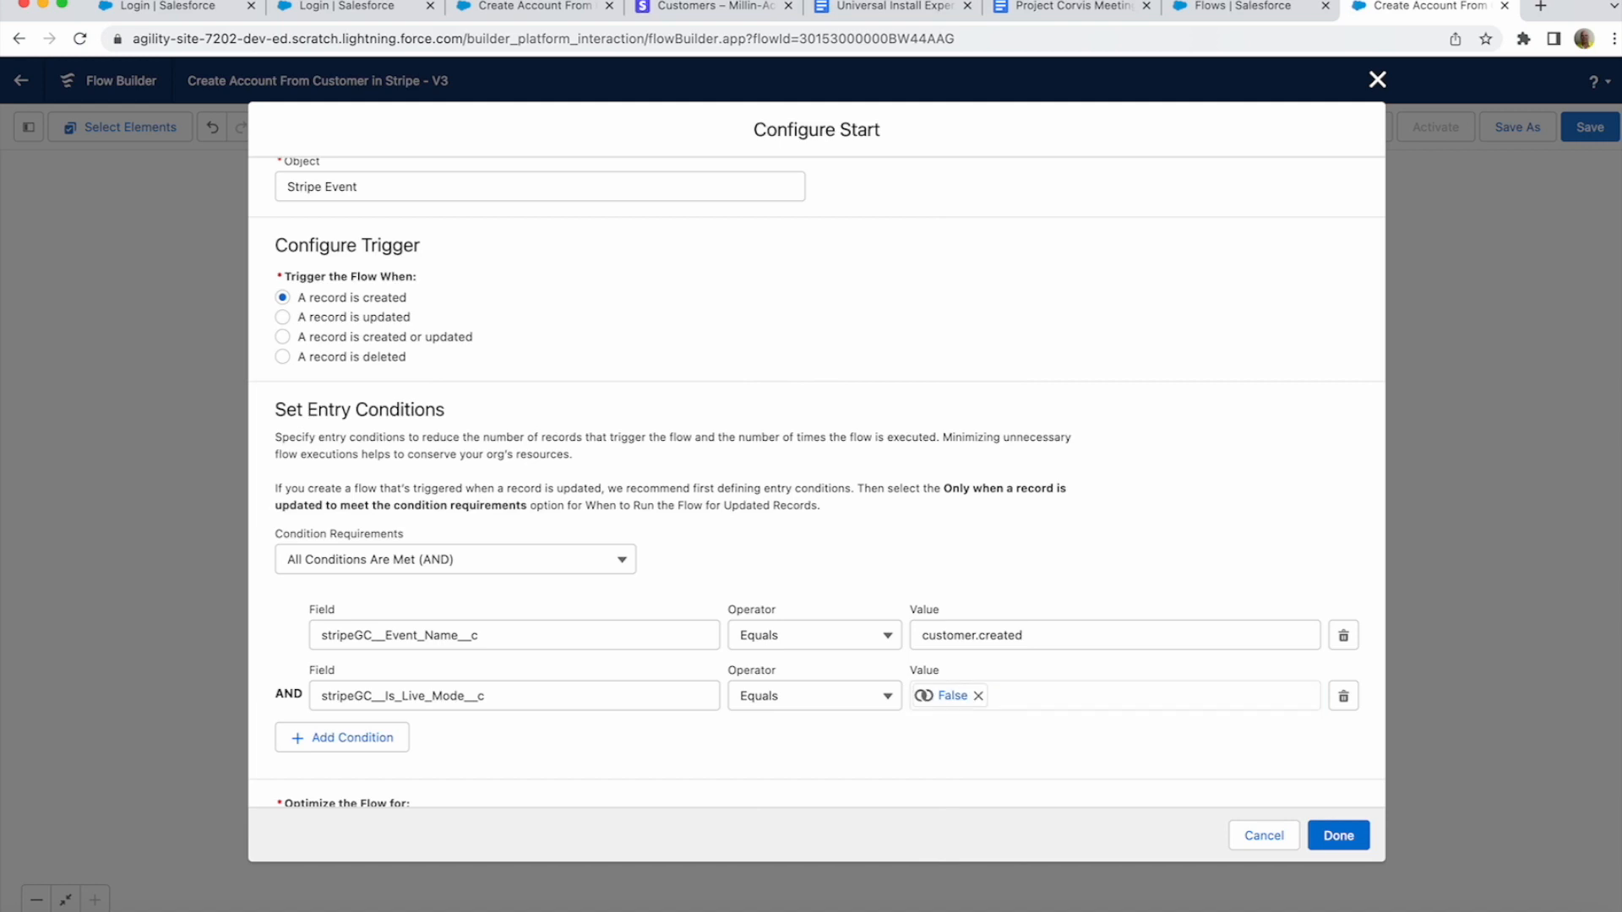
pyautogui.click(342, 737)
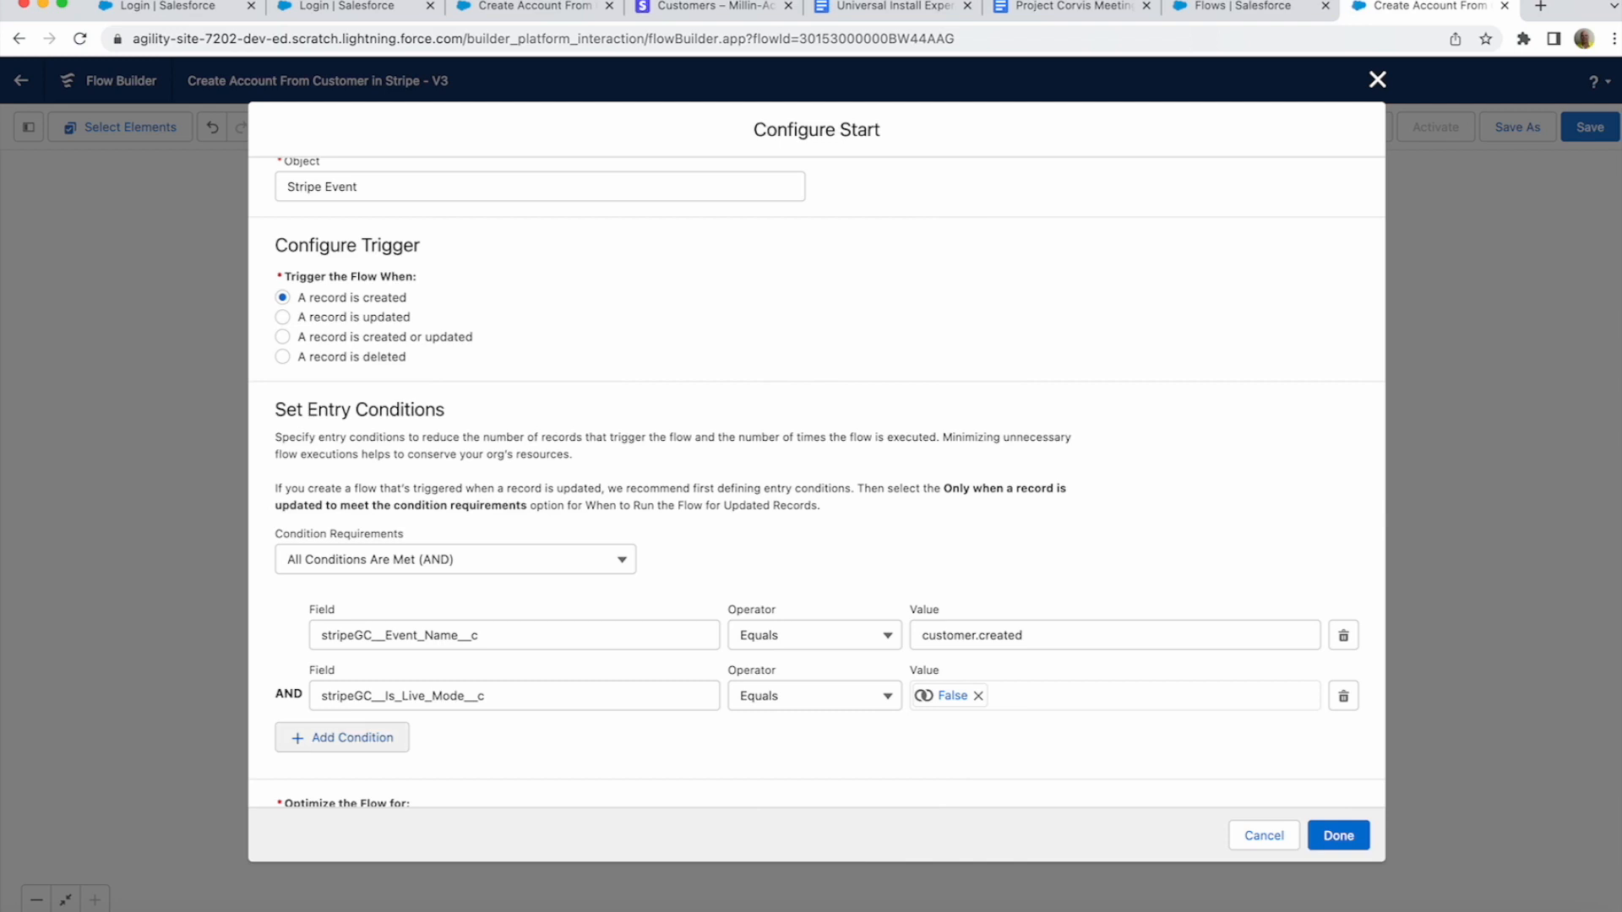
pyautogui.scroll(-1, 817, 507)
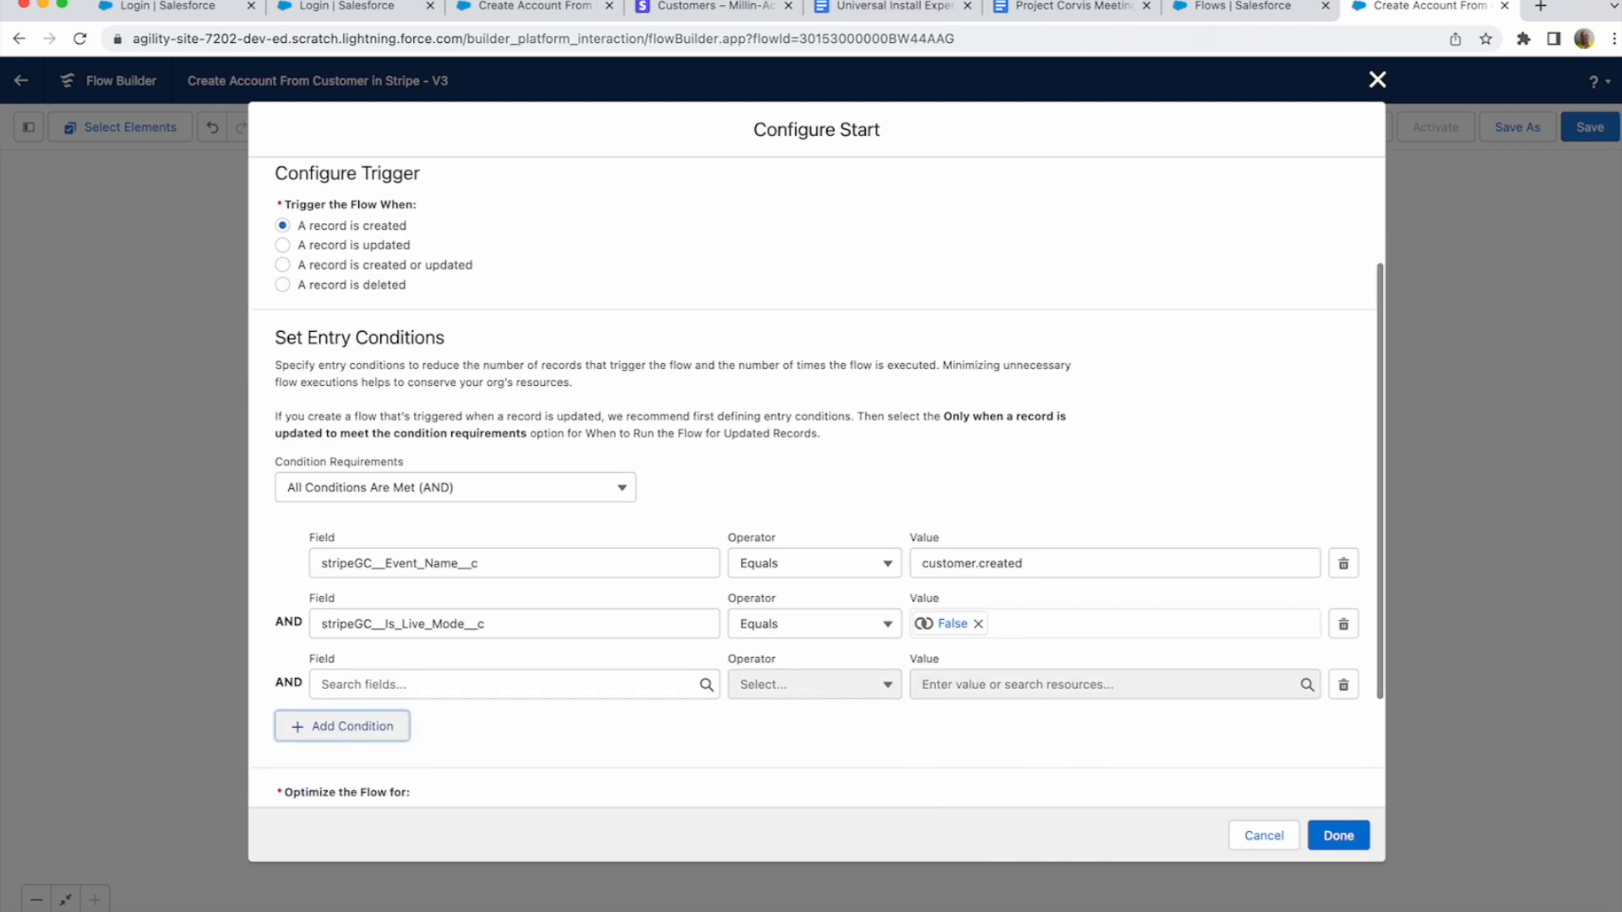
pyautogui.click(473, 684)
pyautogui.scroll(-5, 535, 446)
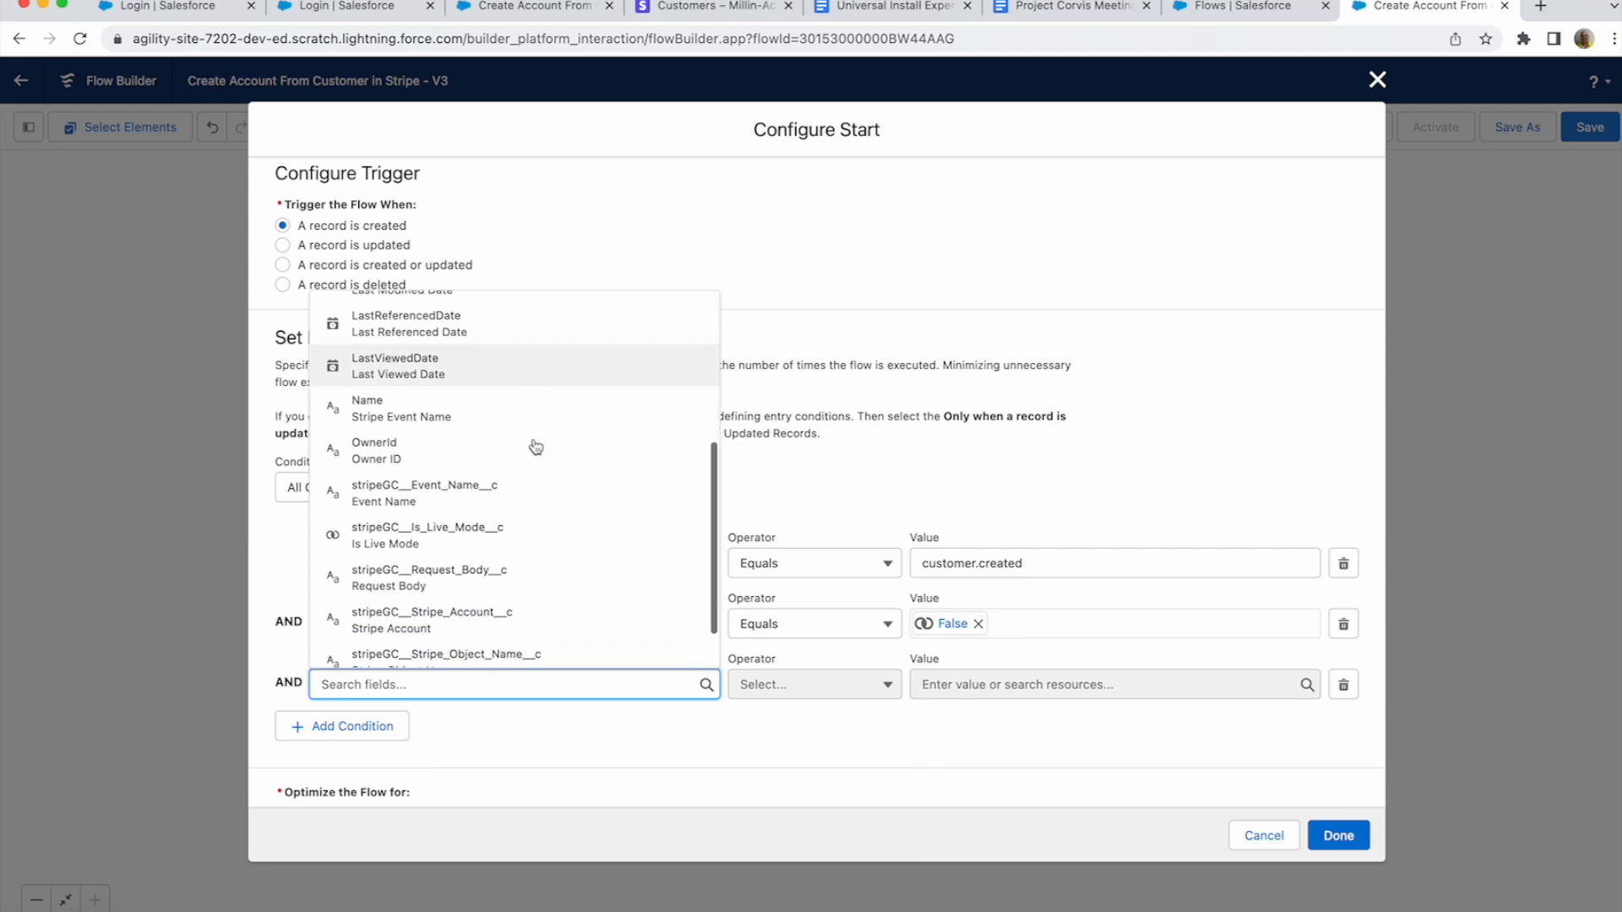
pyautogui.scroll(-1, 535, 446)
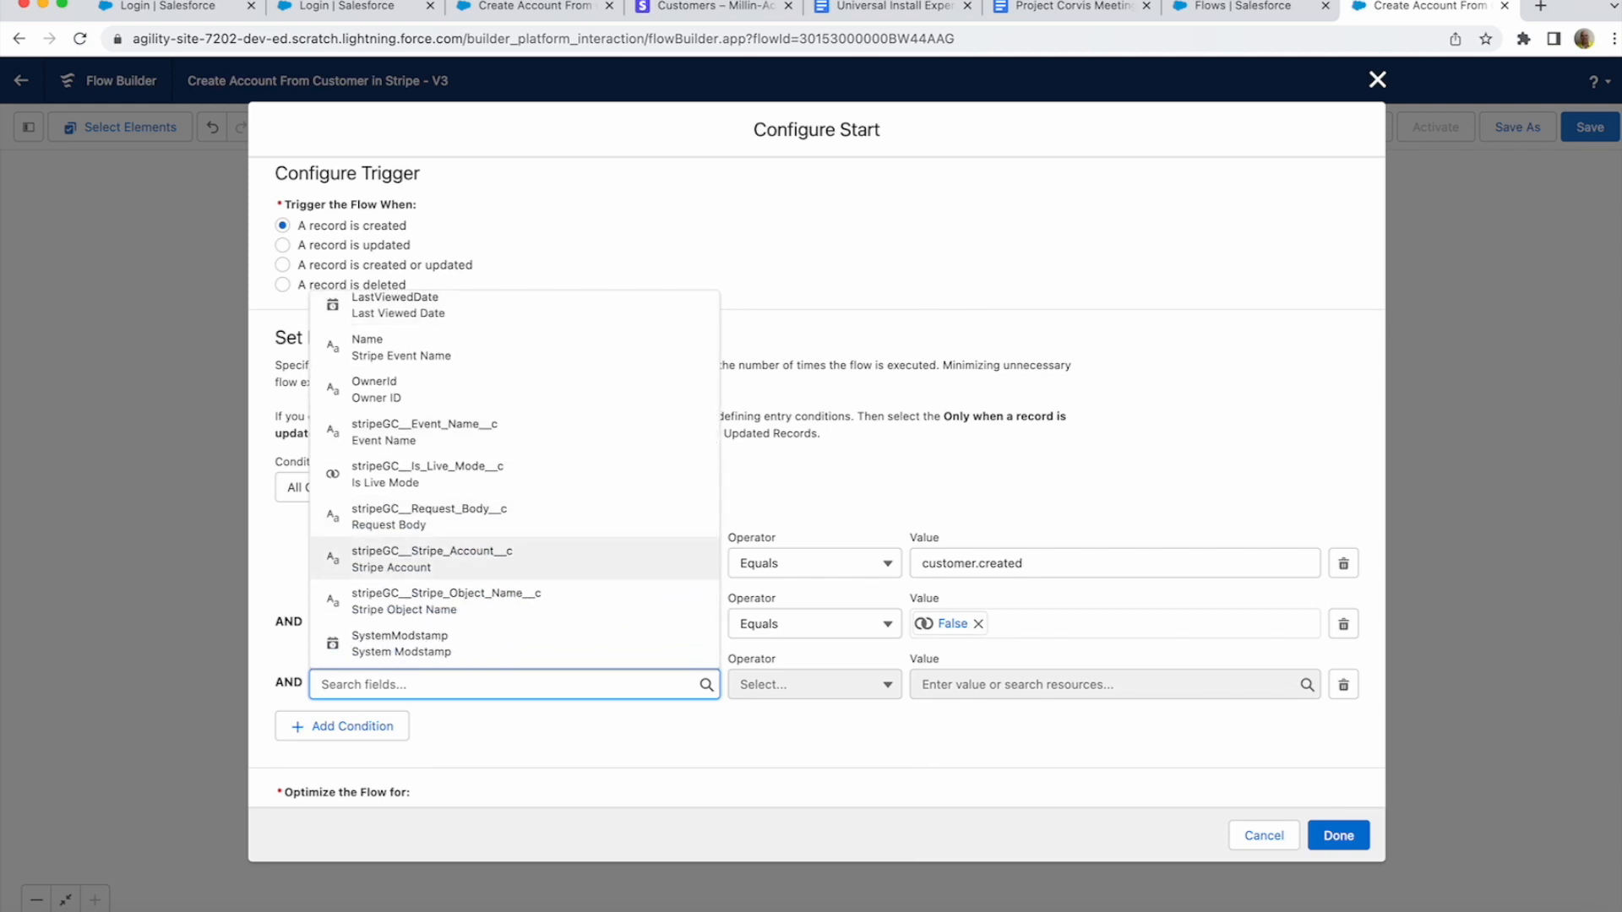
pyautogui.click(431, 558)
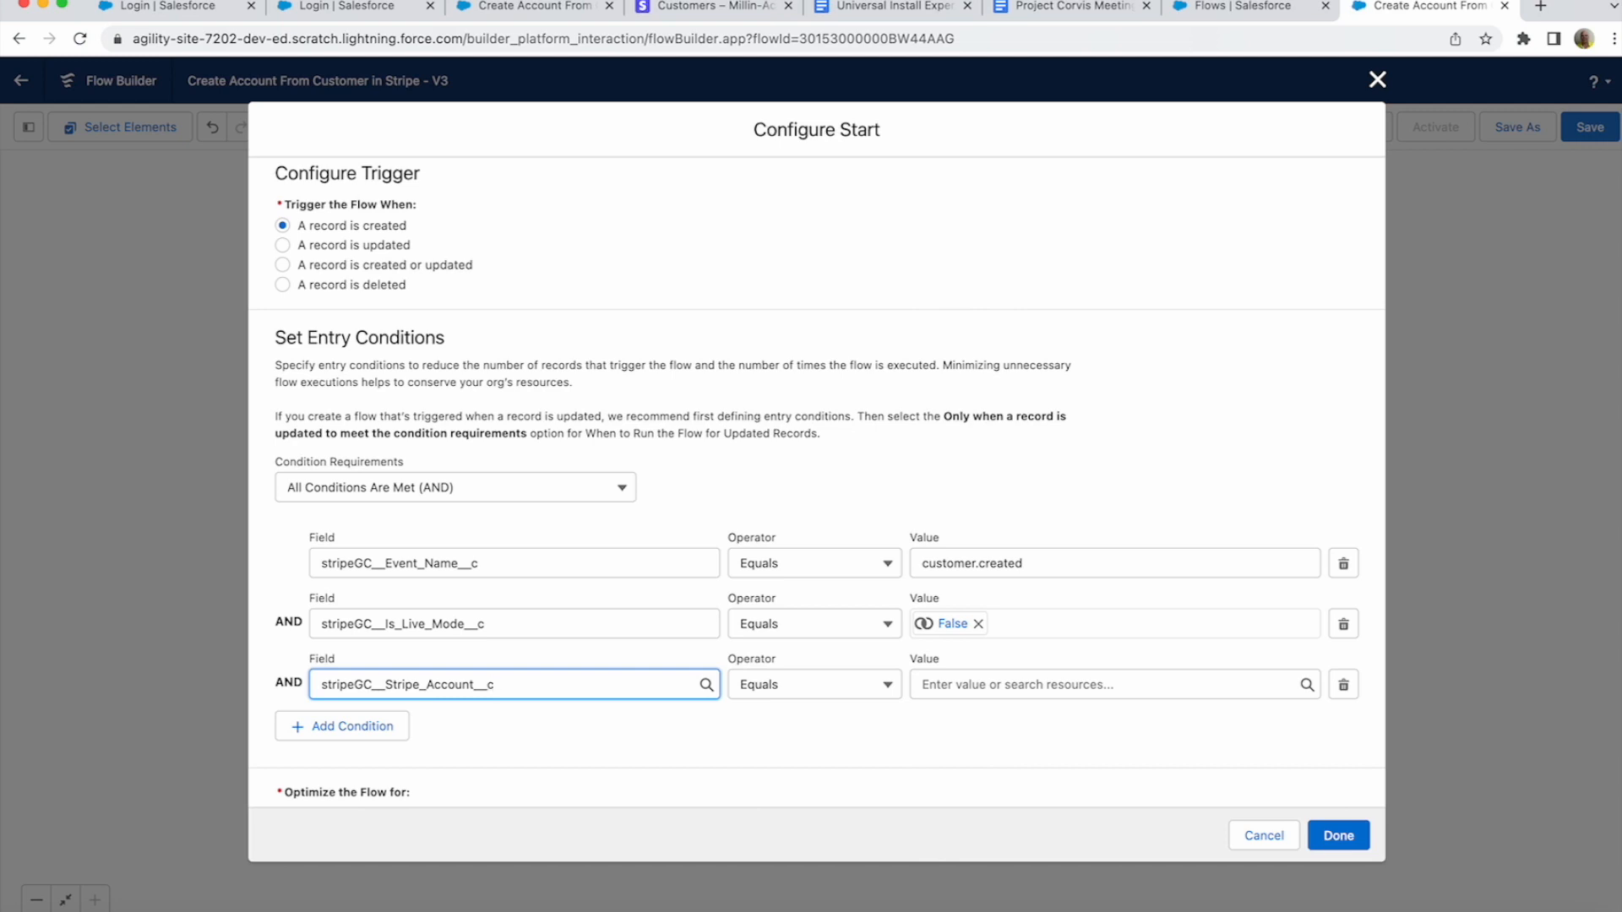
pyautogui.click(1098, 685)
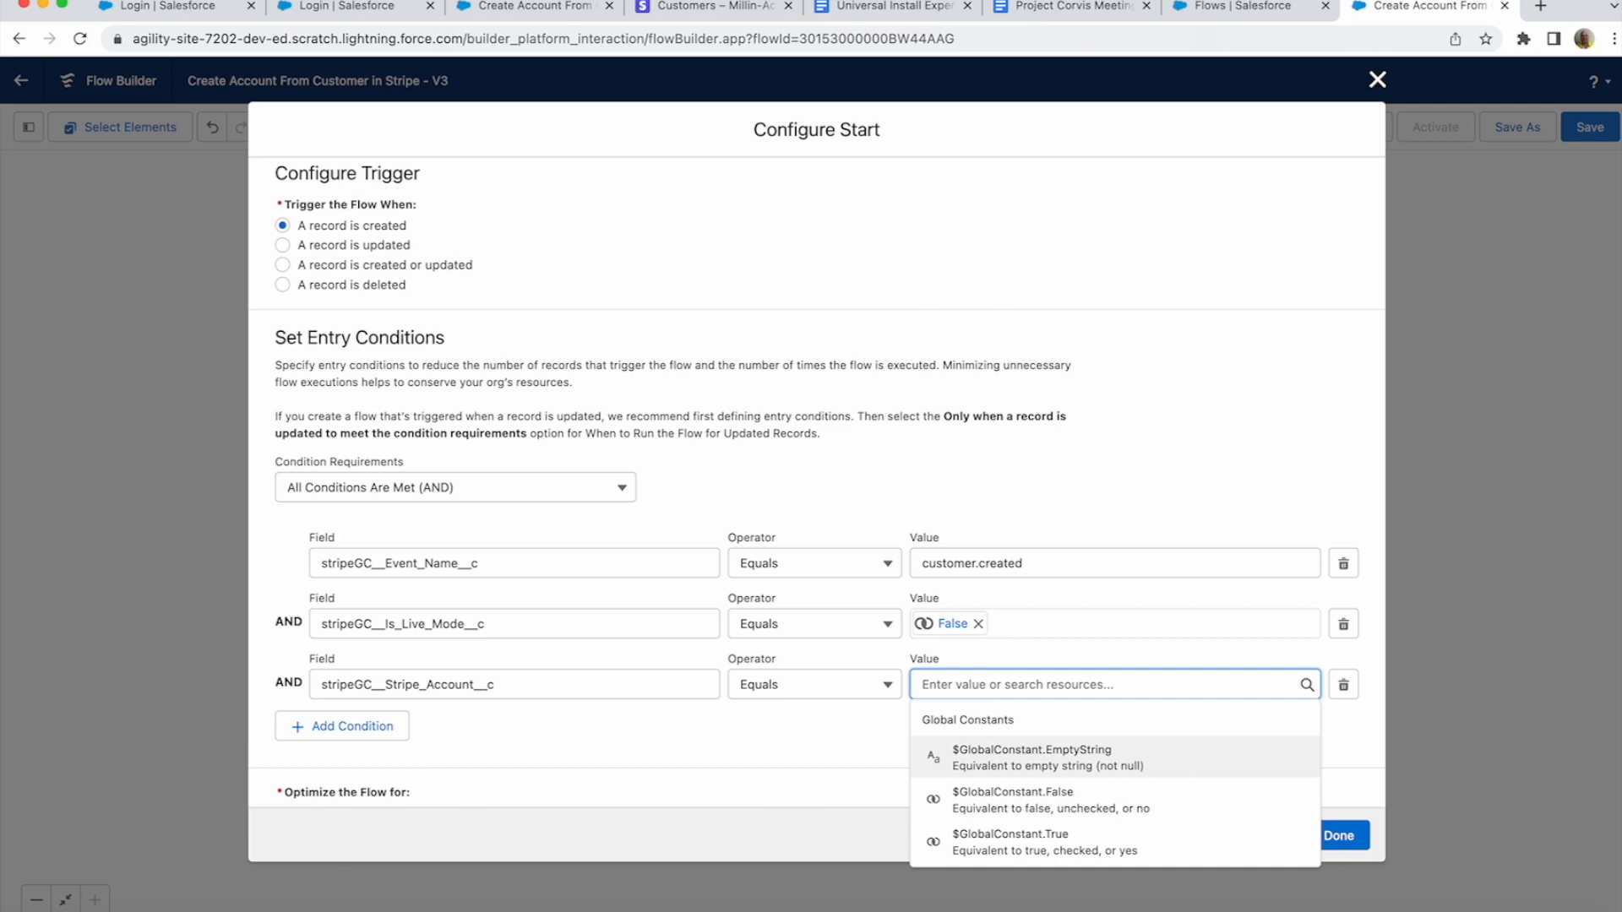
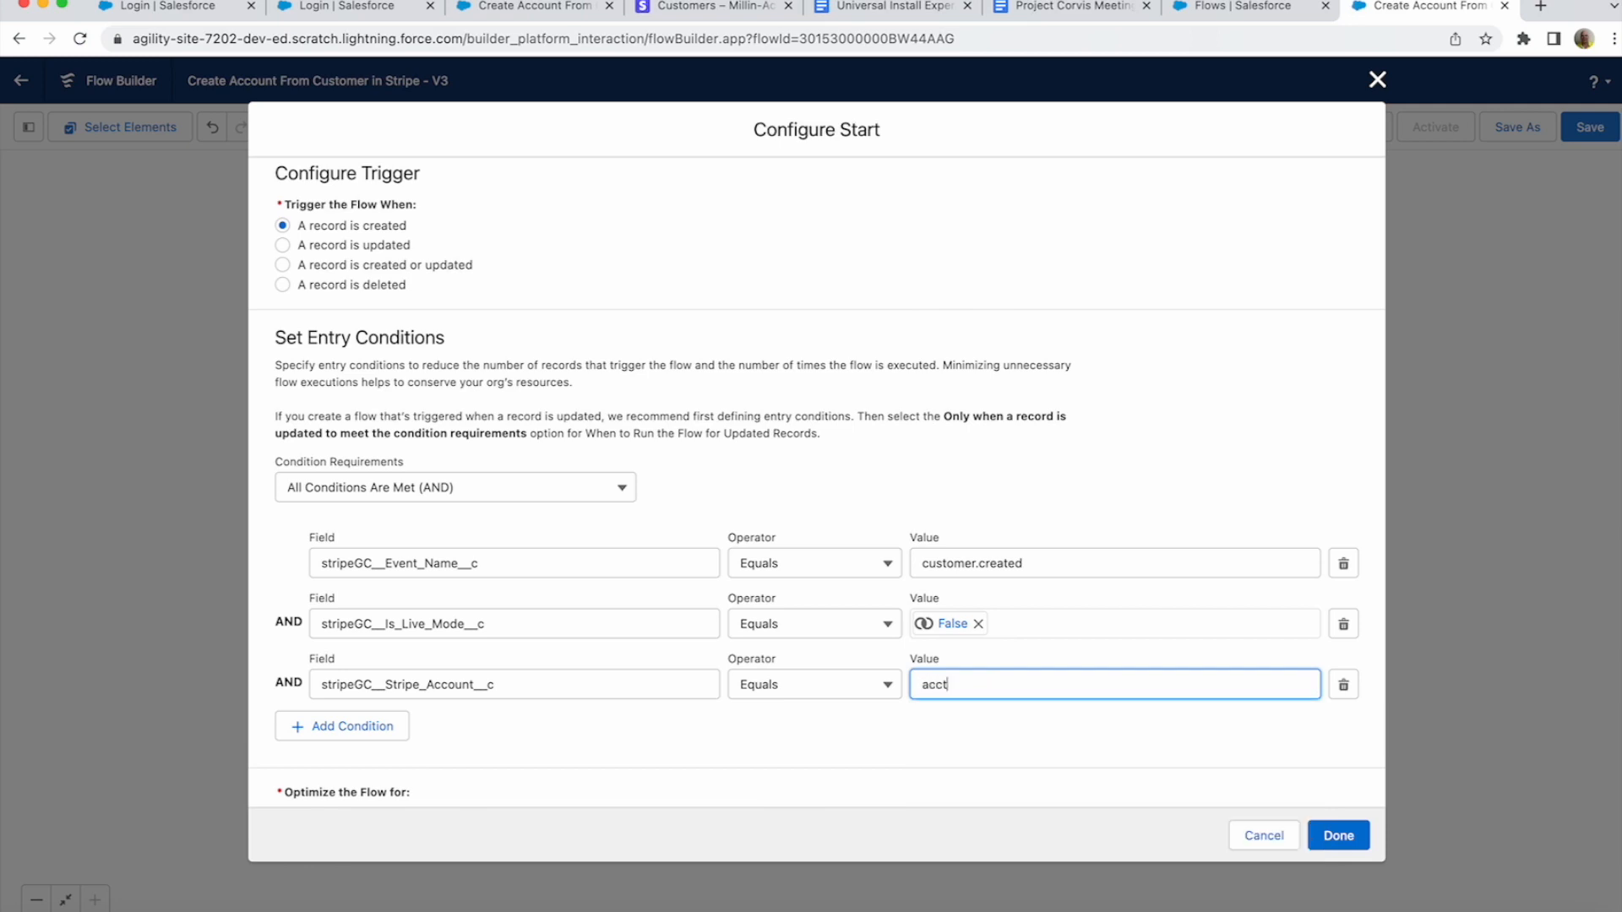
pyautogui.press('super+a')
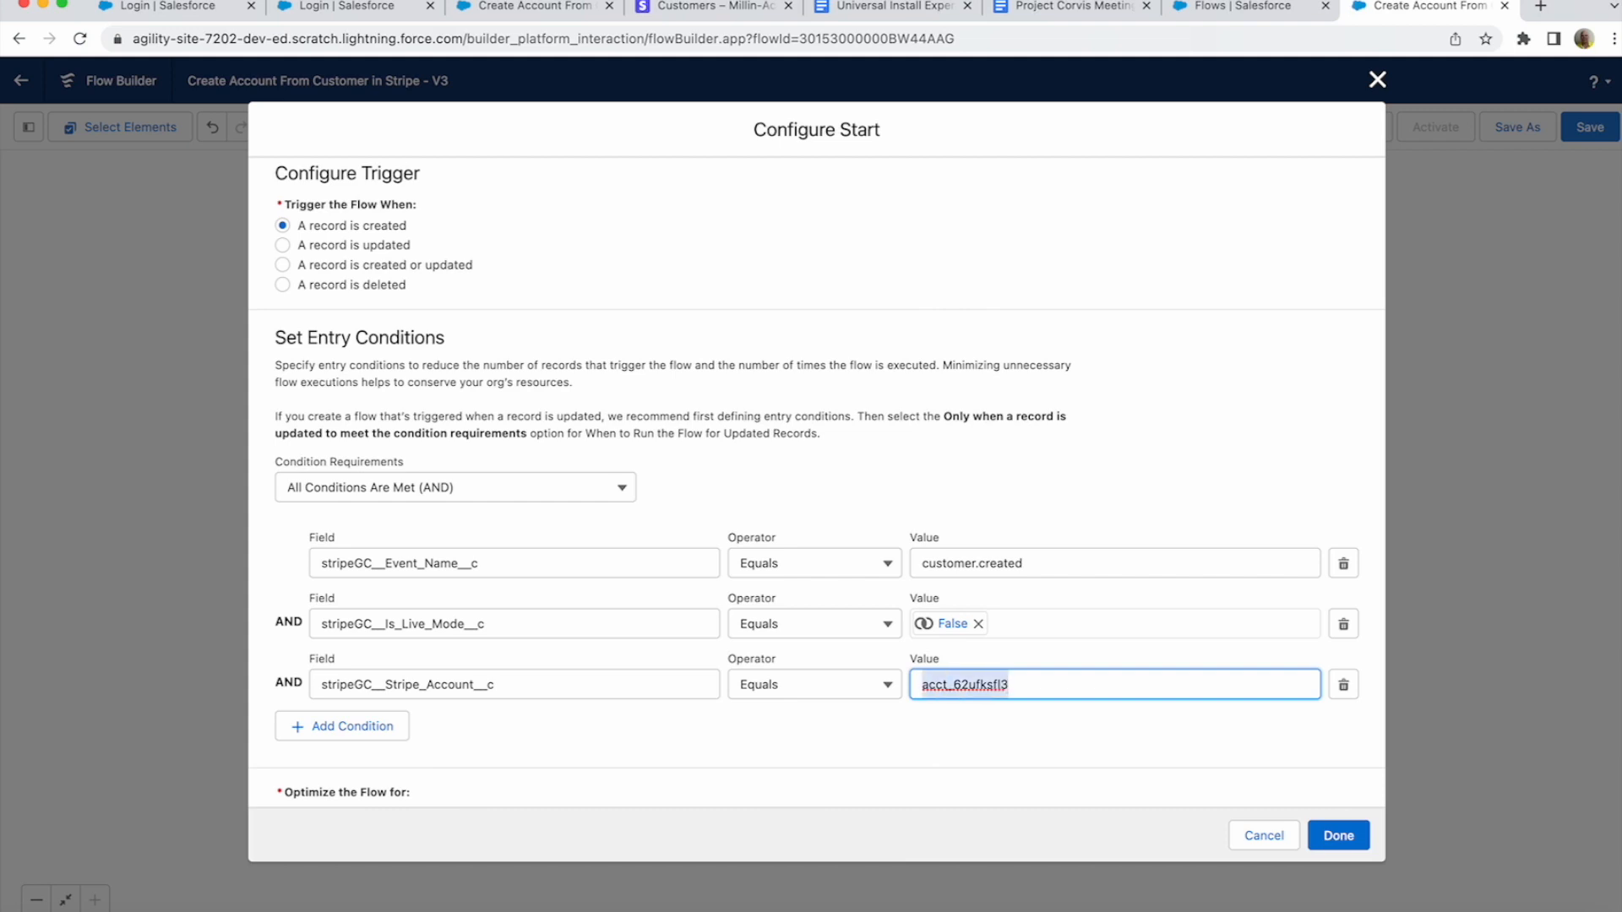
pyautogui.press('BackSpace')
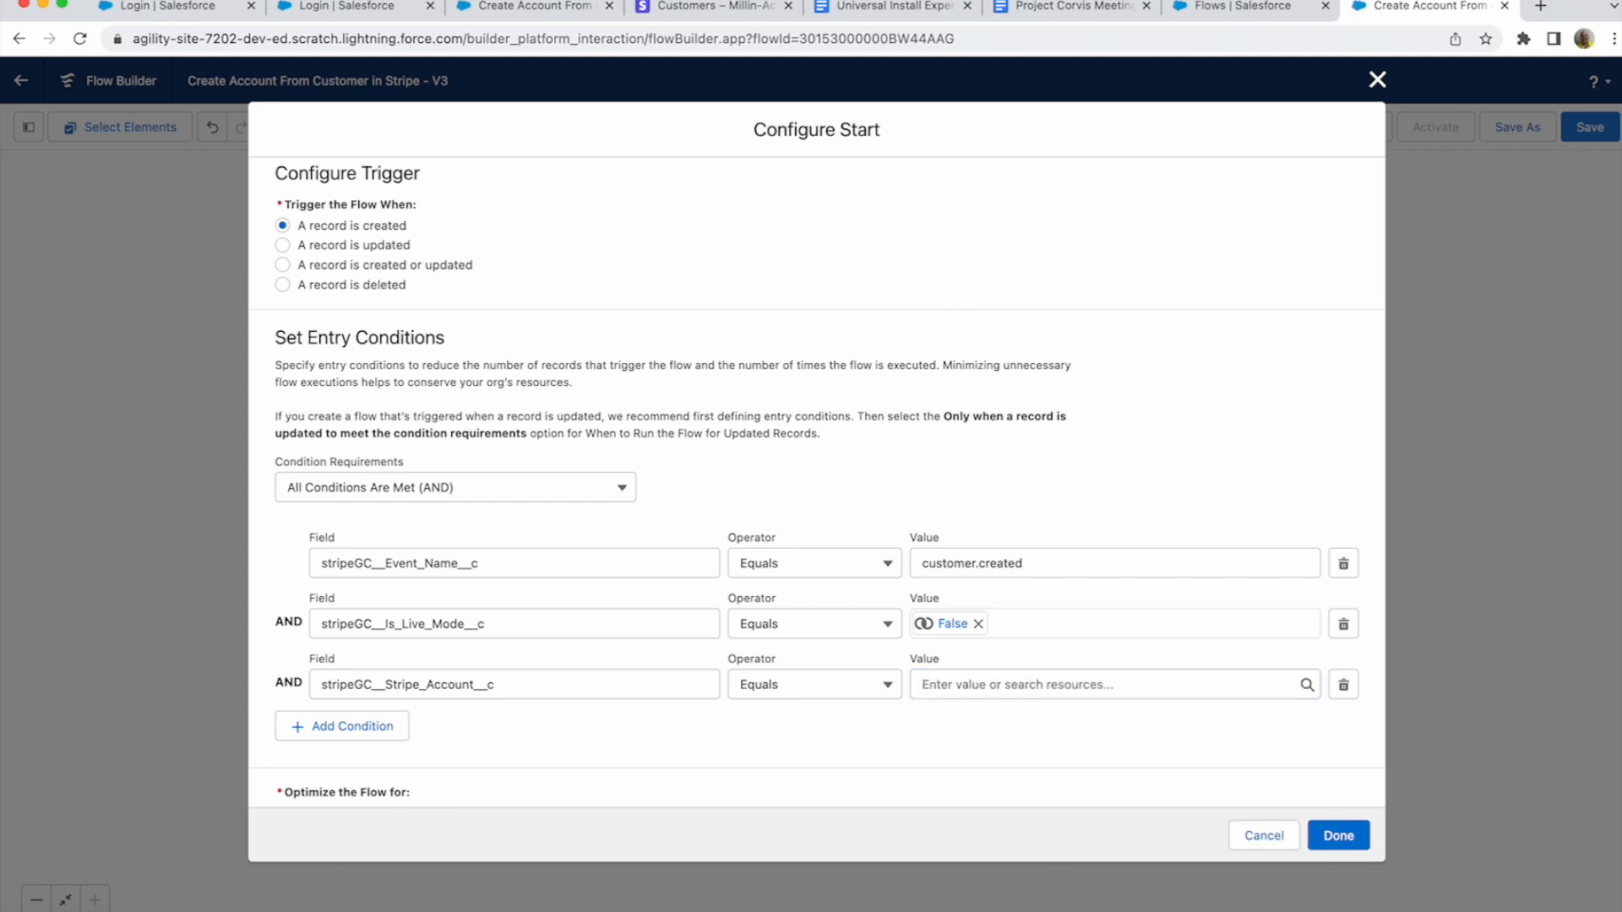
pyautogui.click(1343, 684)
pyautogui.scroll(-3, 817, 481)
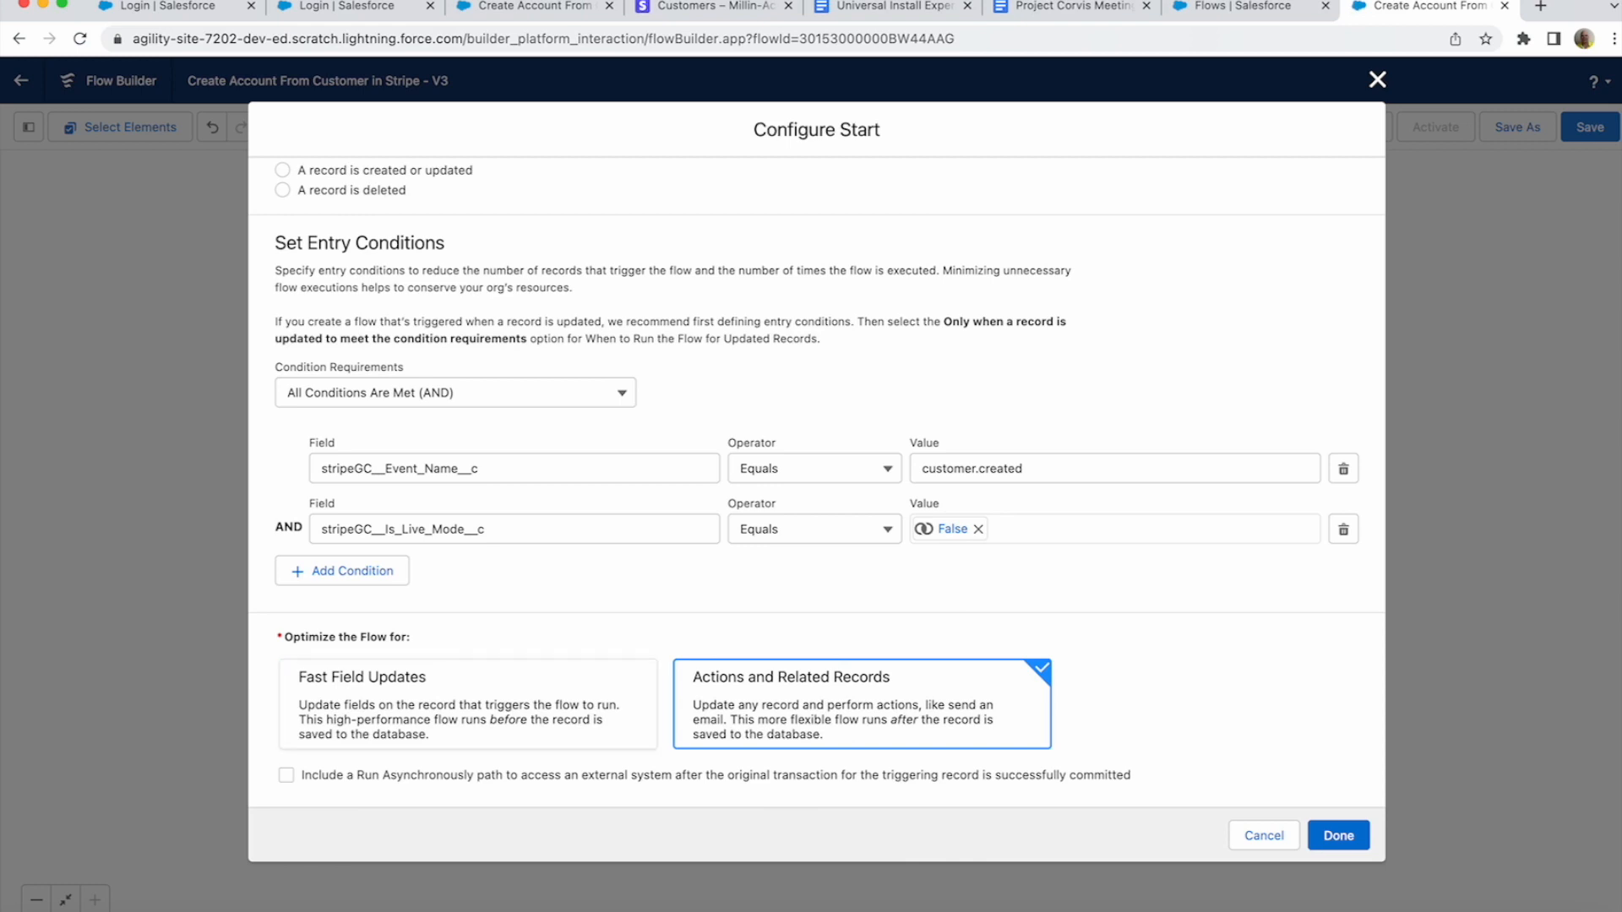
# - Add a Run Asynchronously path and bring up its element choices
pyautogui.click(286, 775)
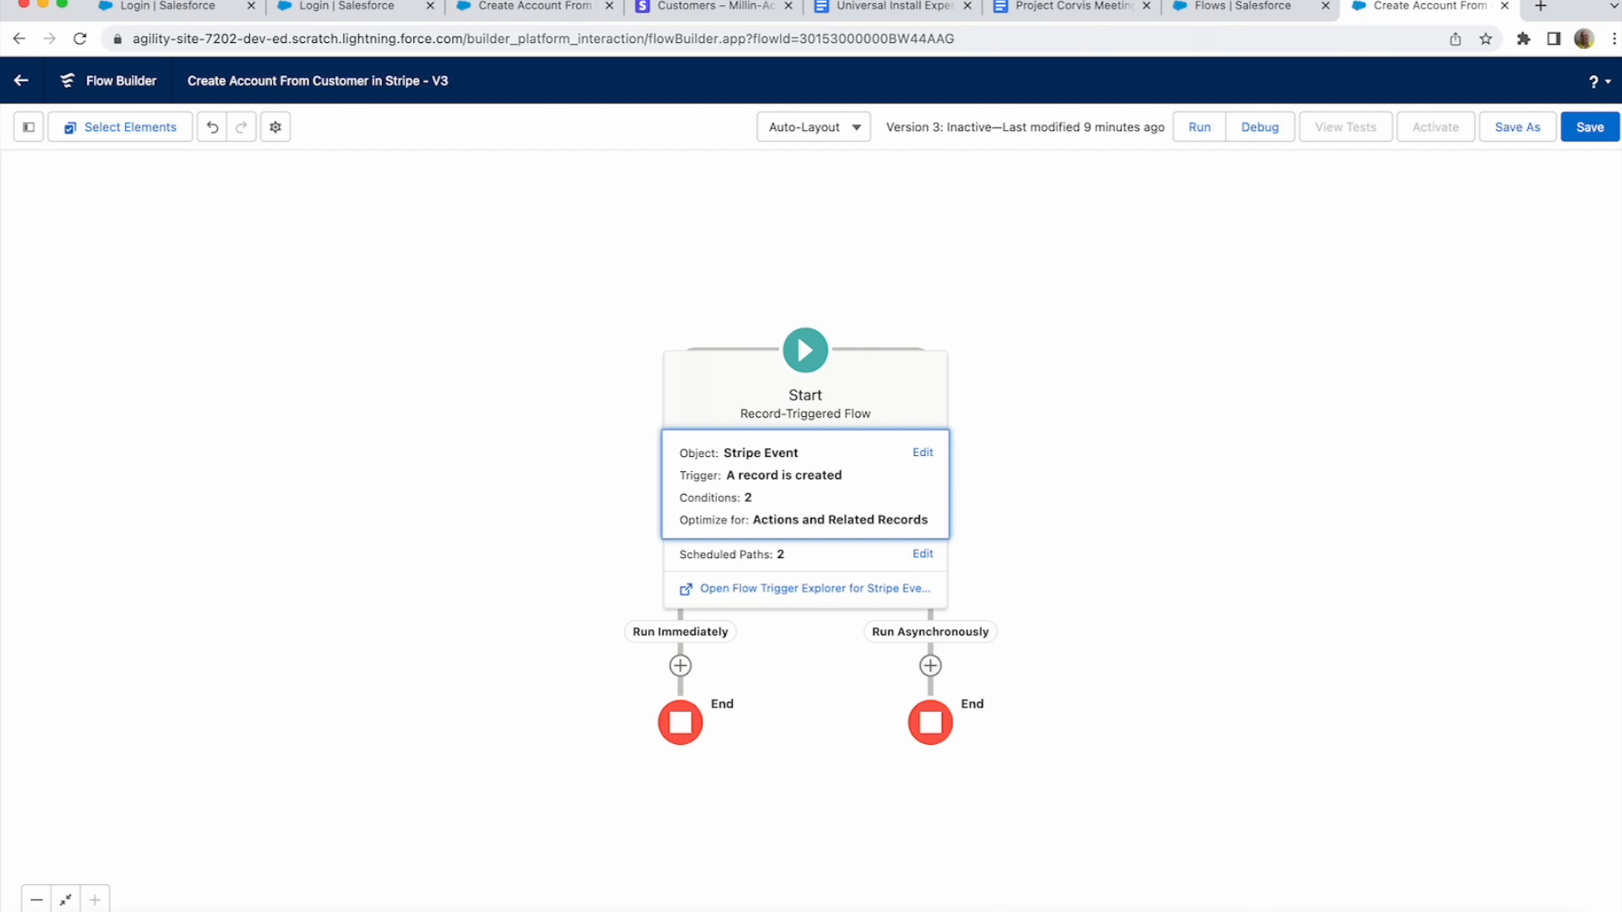
pyautogui.click(930, 666)
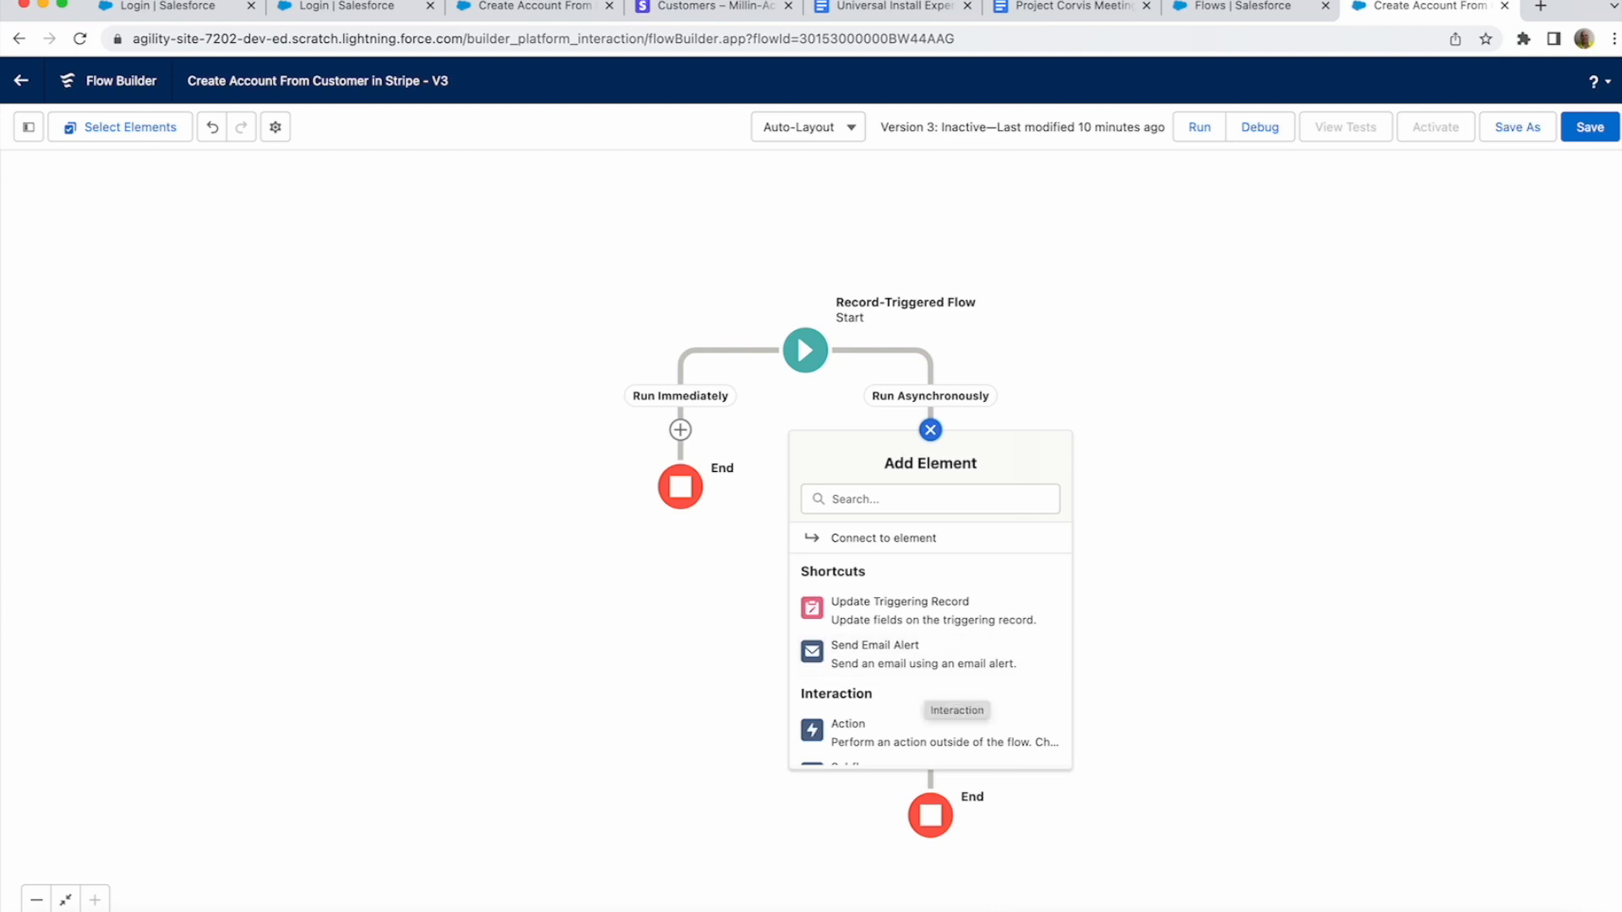
# - Add an Action element using Stripe 2020_08_27 Cast to Customer, found by searching 'Cast to Cu'
pyautogui.click(848, 731)
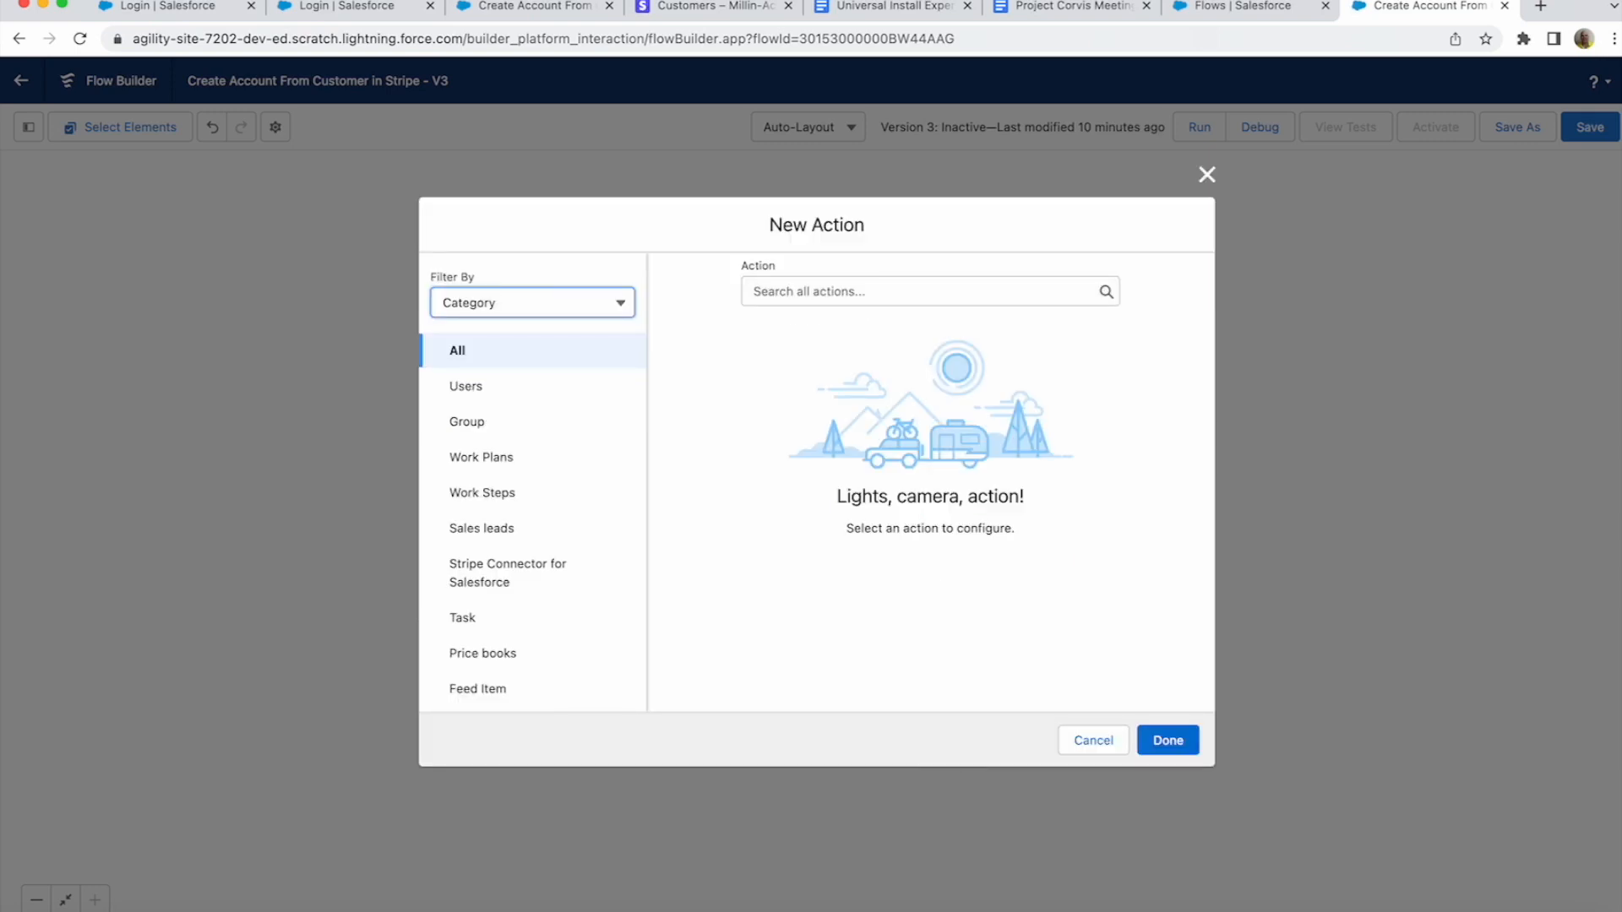
pyautogui.click(921, 291)
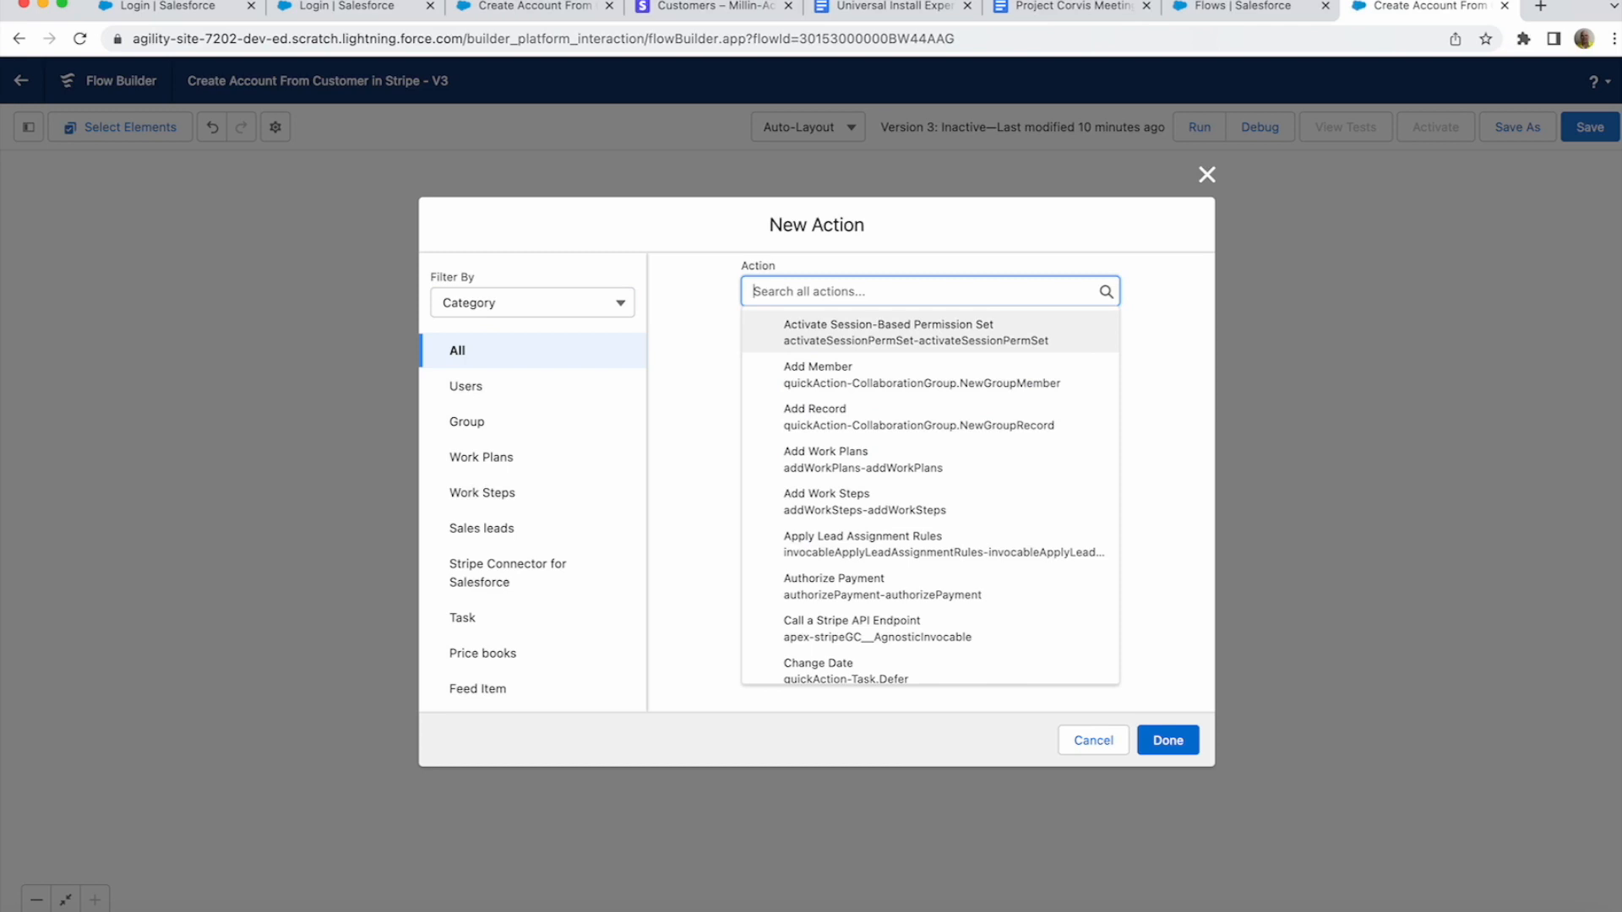
pyautogui.write('Cast')
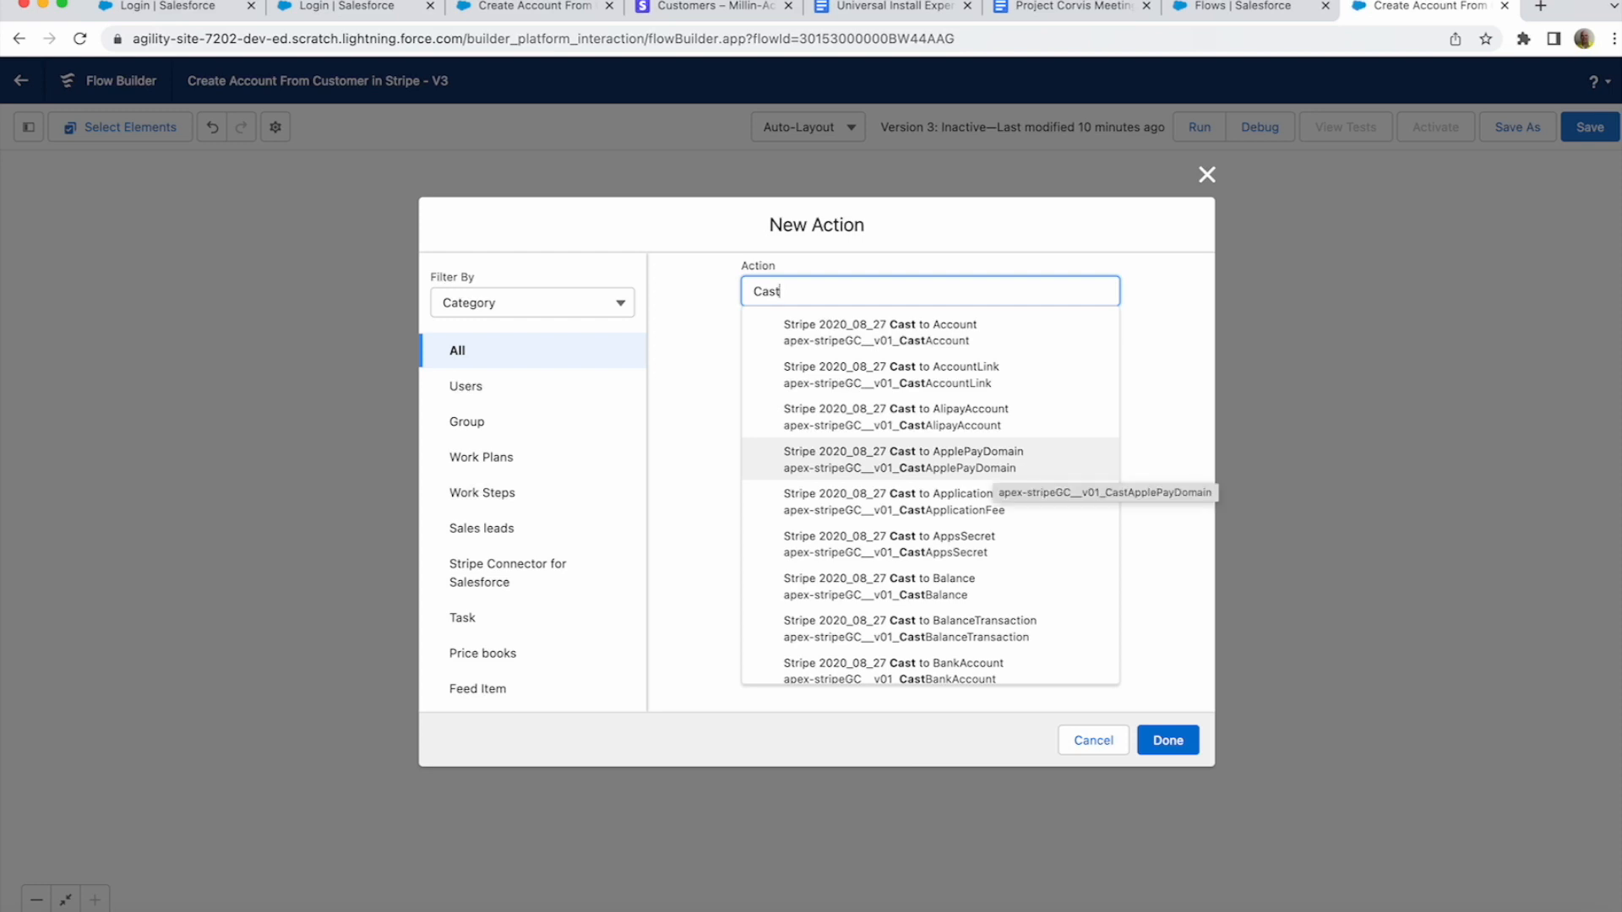
pyautogui.scroll(-10, 929, 579)
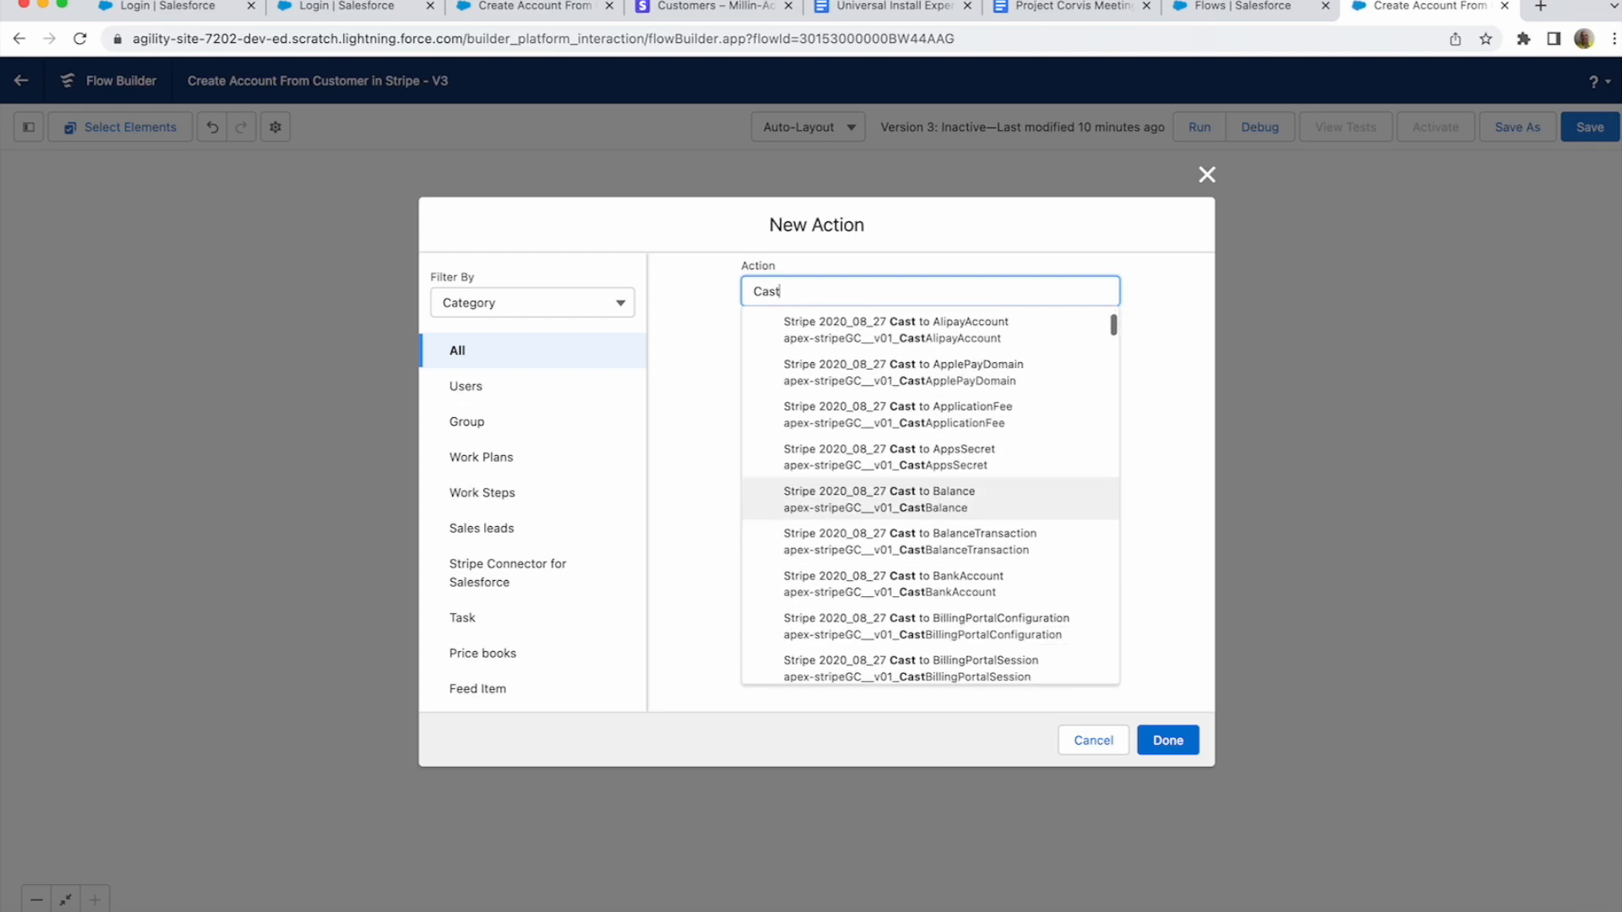
pyautogui.scroll(-2, 1000, 576)
pyautogui.scroll(10, 1000, 575)
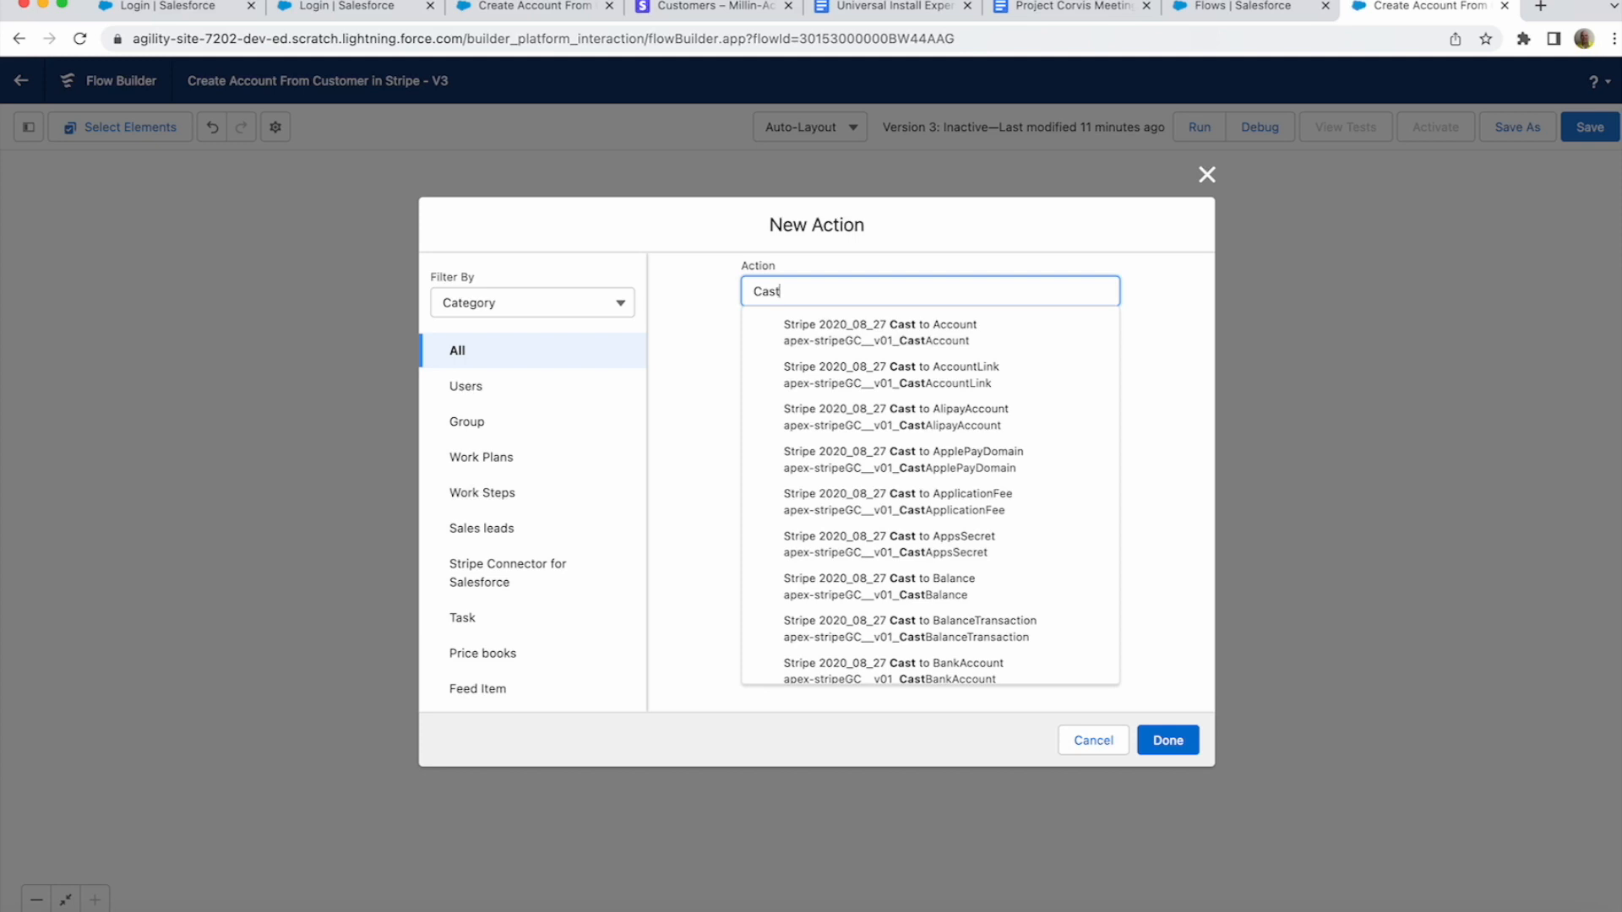
pyautogui.write('to Cu')
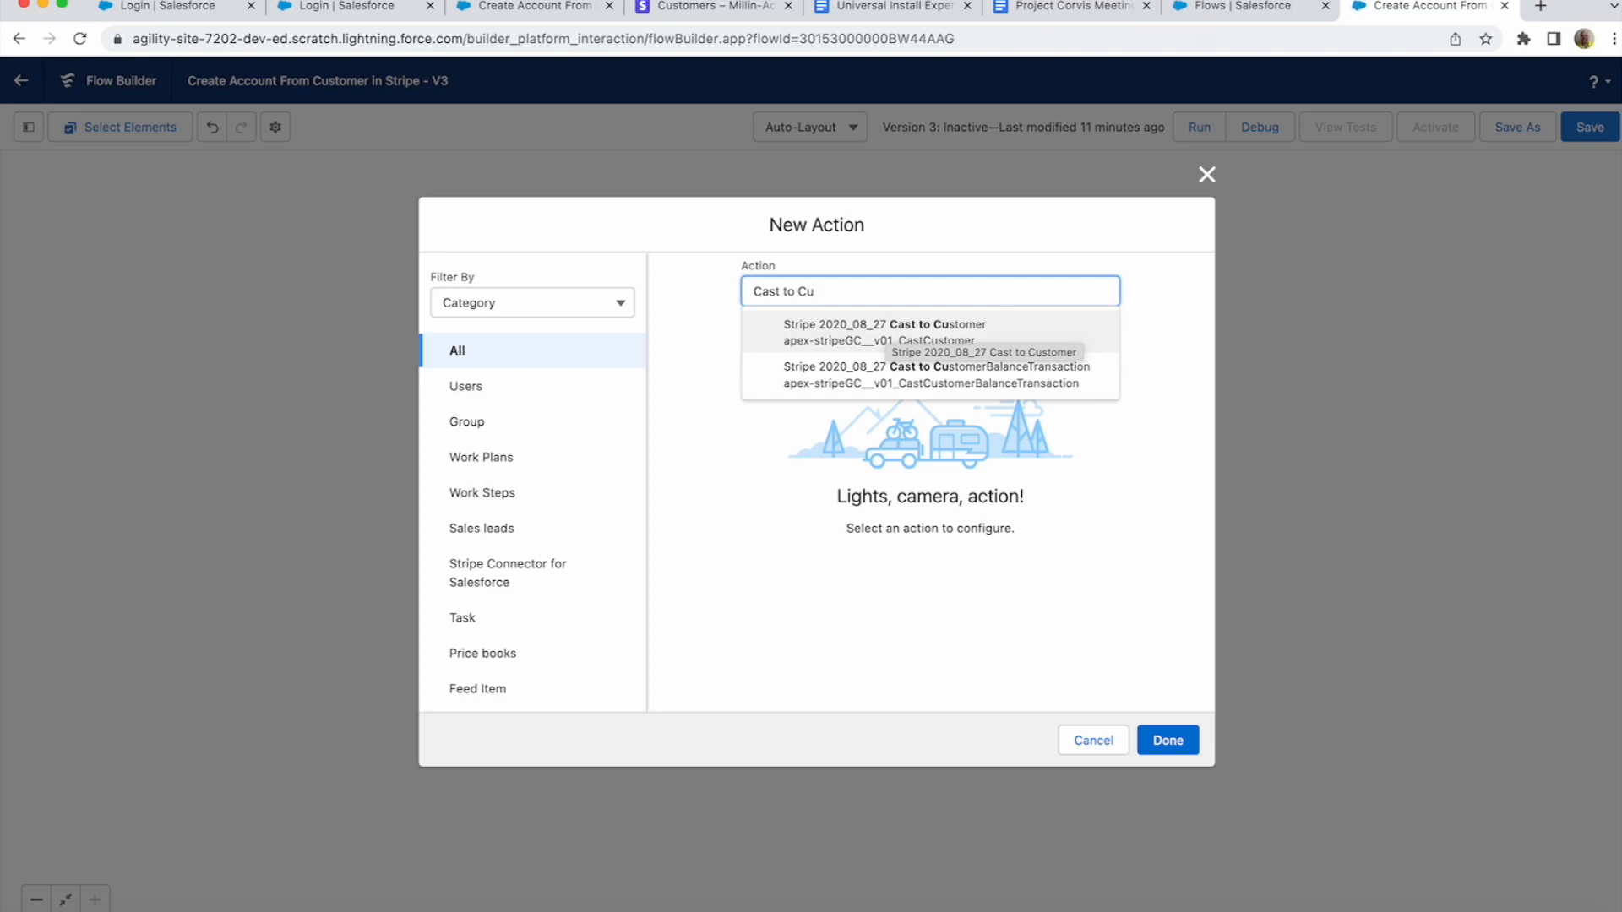
pyautogui.click(884, 331)
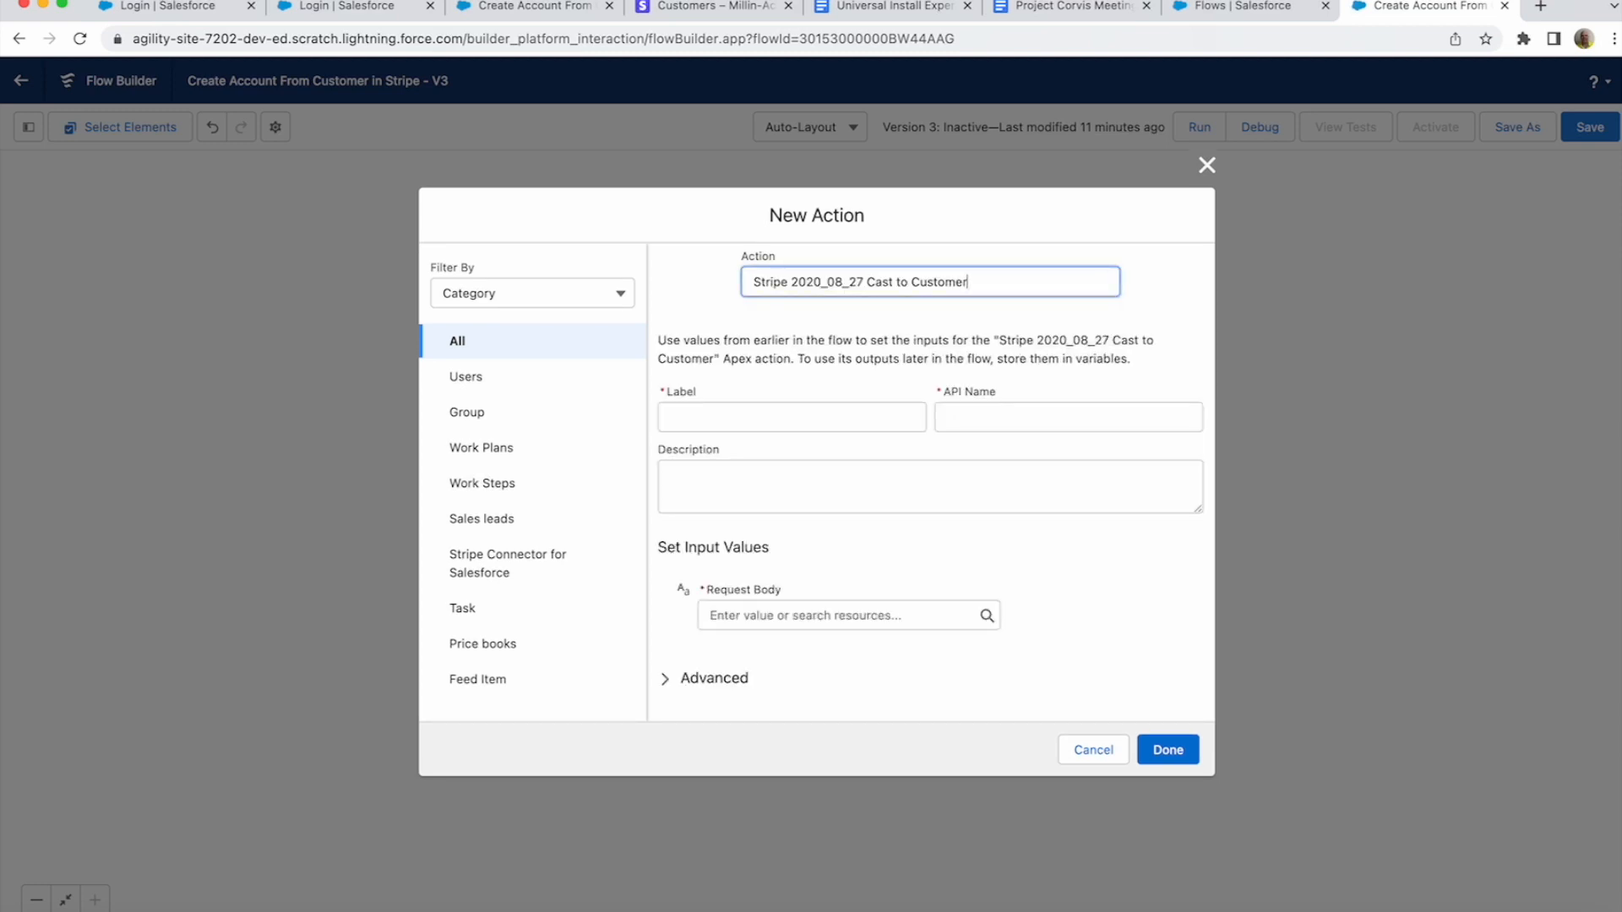
# - Label the action 'Create Customer Object'
pyautogui.click(791, 417)
pyautogui.write('C')
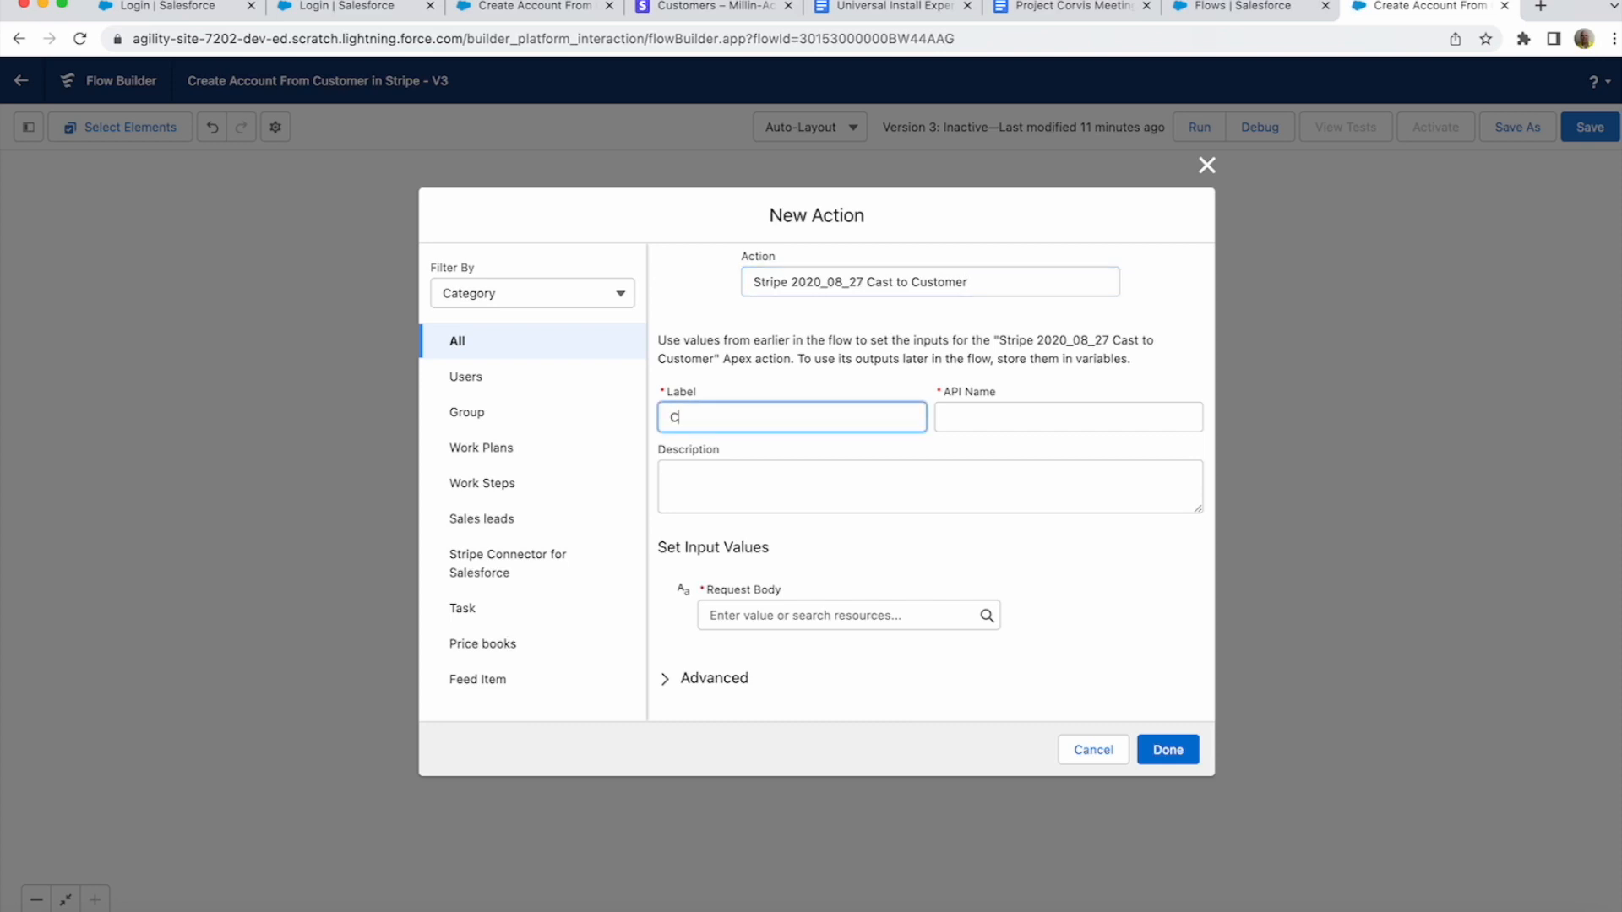
pyautogui.write('reate Customer Object')
pyautogui.press('Tab')
pyautogui.press('Tab')
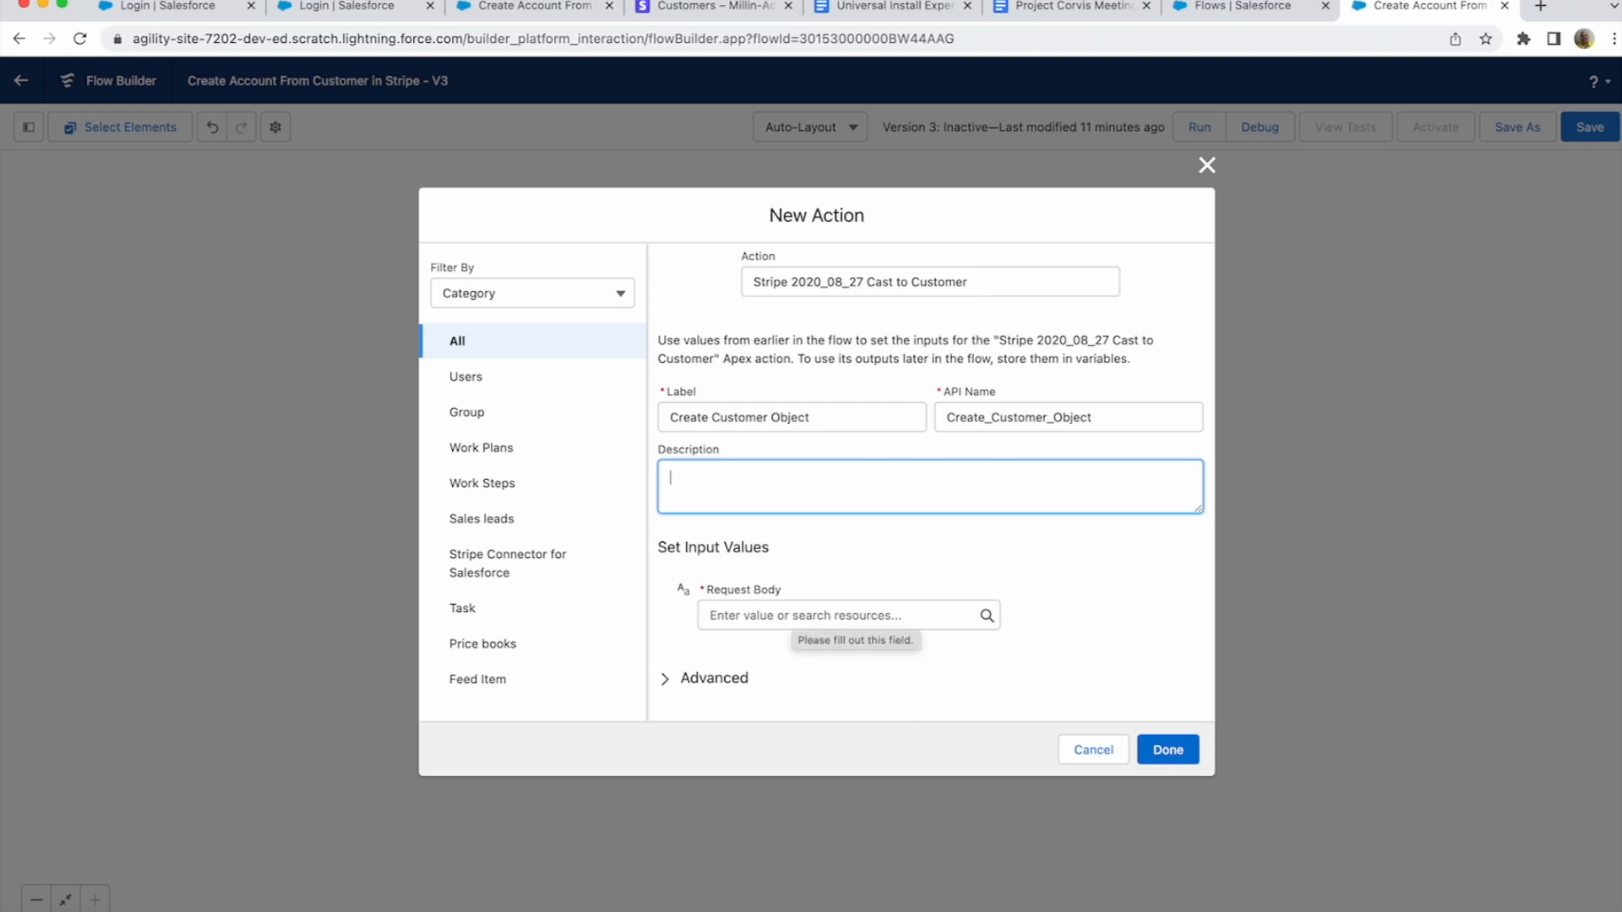
# - Set Request Body to {!$Record.stripeGC__Request_Body__c} and add the action to the path
pyautogui.click(844, 616)
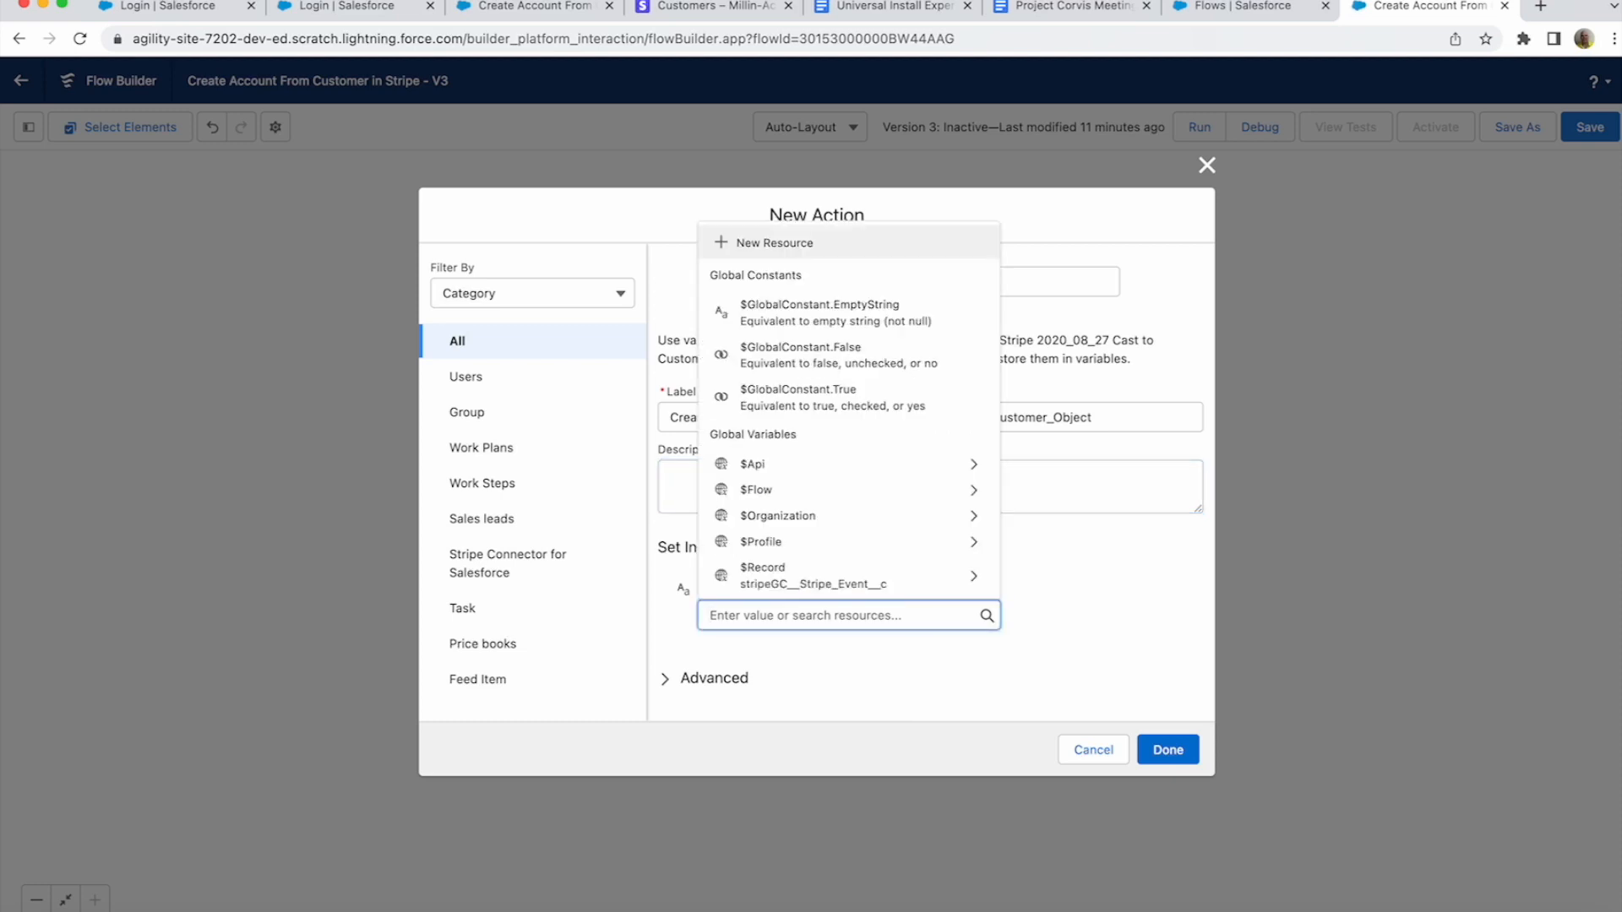
pyautogui.scroll(-1, 845, 456)
pyautogui.scroll(-2, 845, 473)
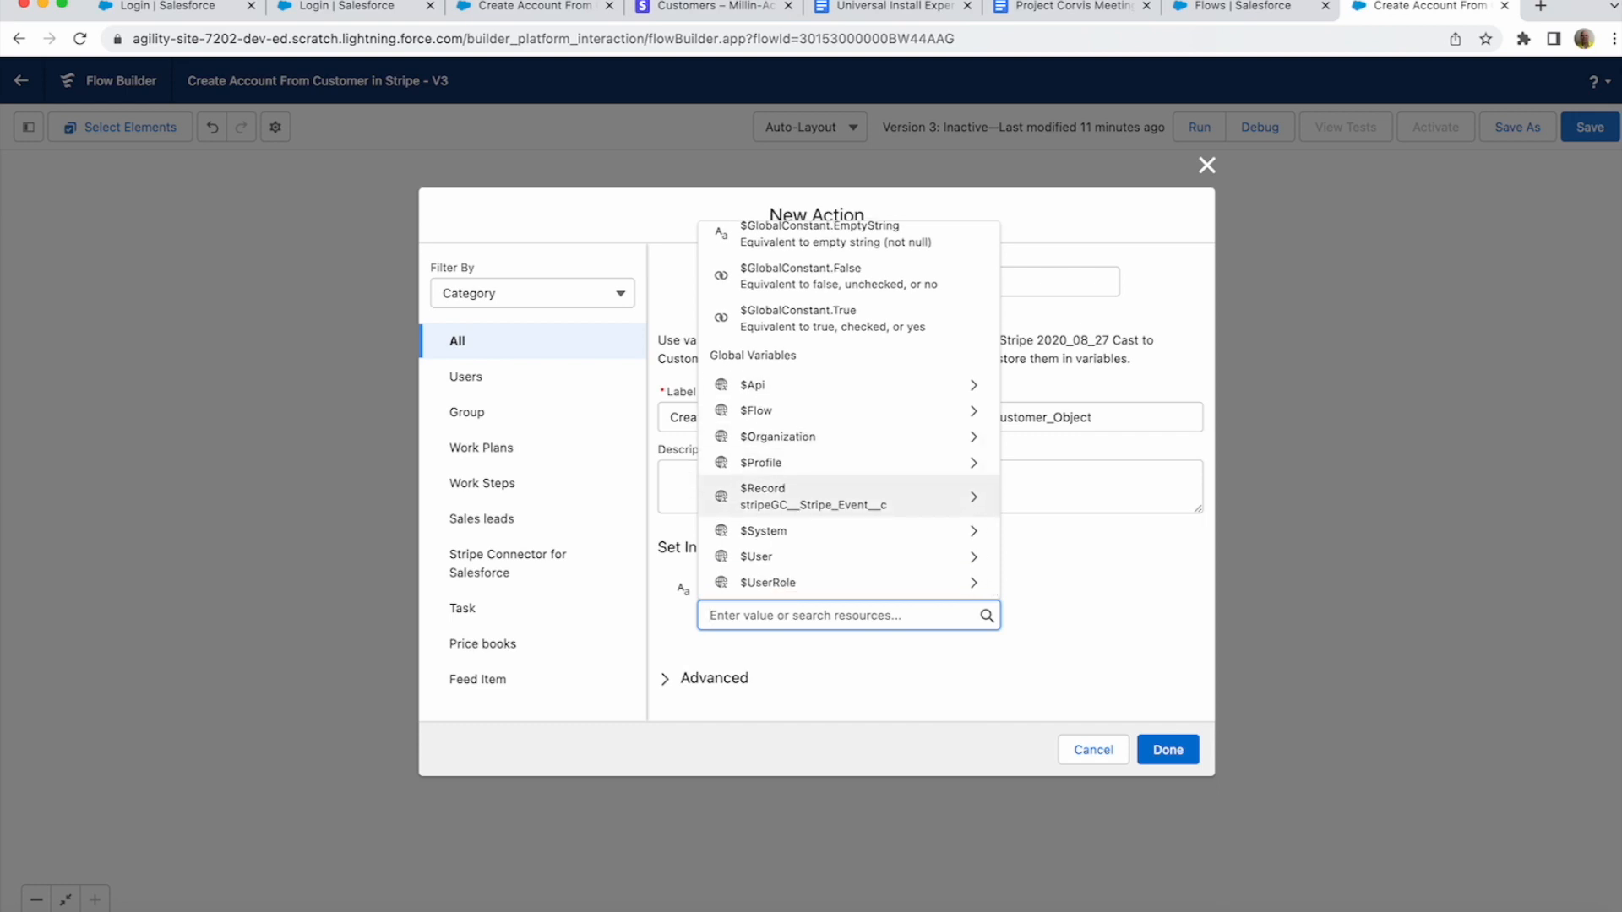
pyautogui.click(762, 497)
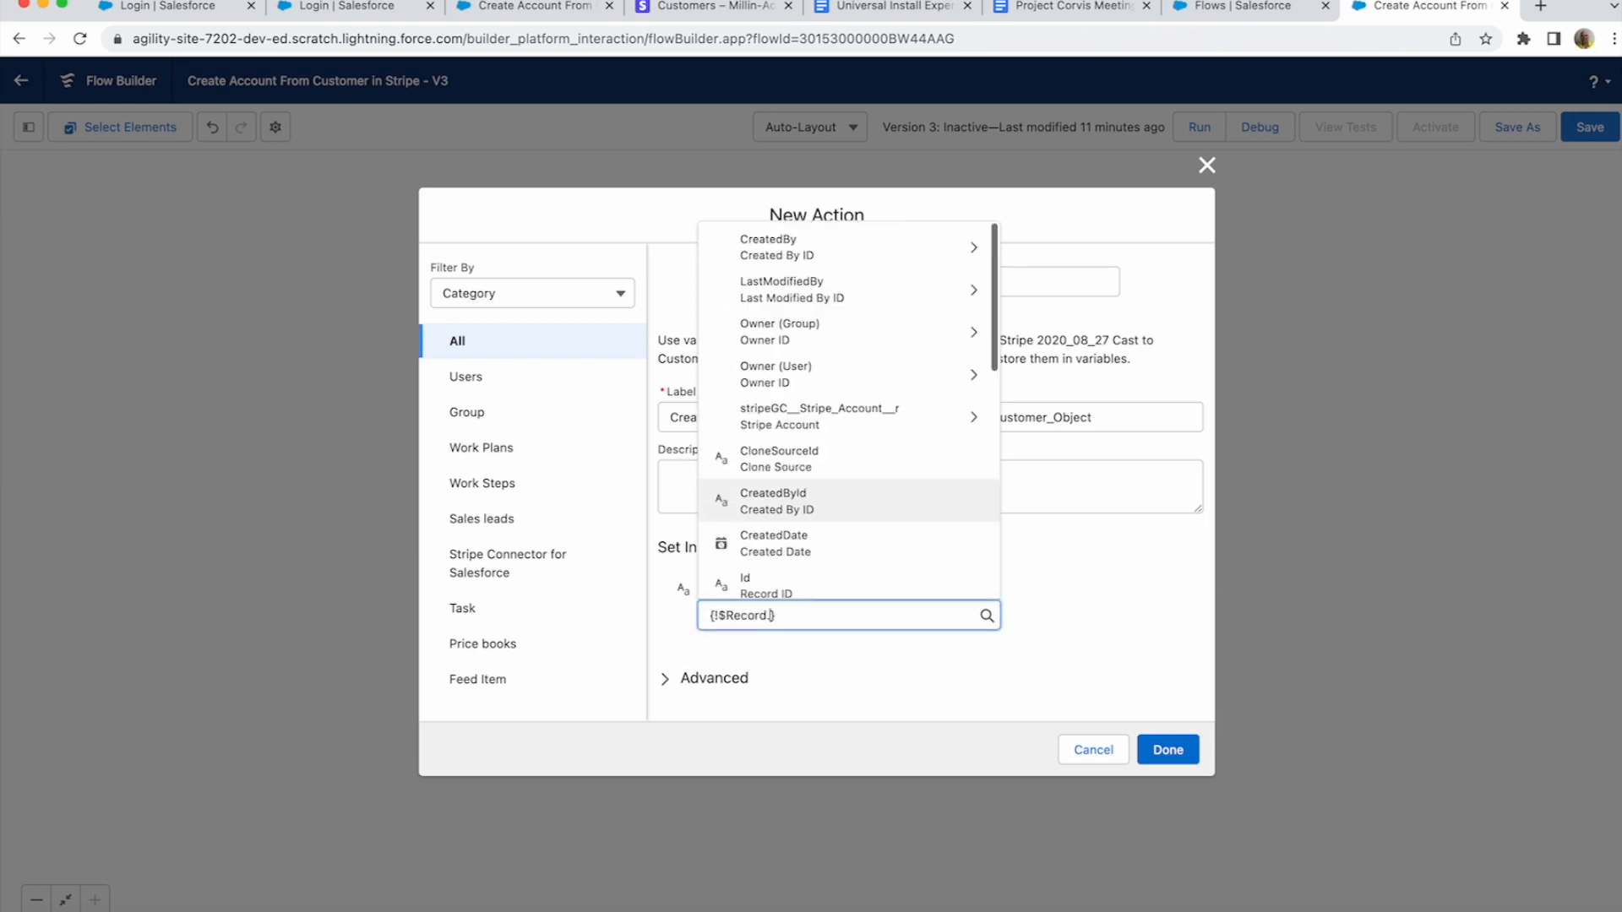
pyautogui.scroll(-2, 844, 422)
pyautogui.scroll(3, 913, 503)
pyautogui.scroll(-5, 915, 503)
pyautogui.scroll(-1, 915, 503)
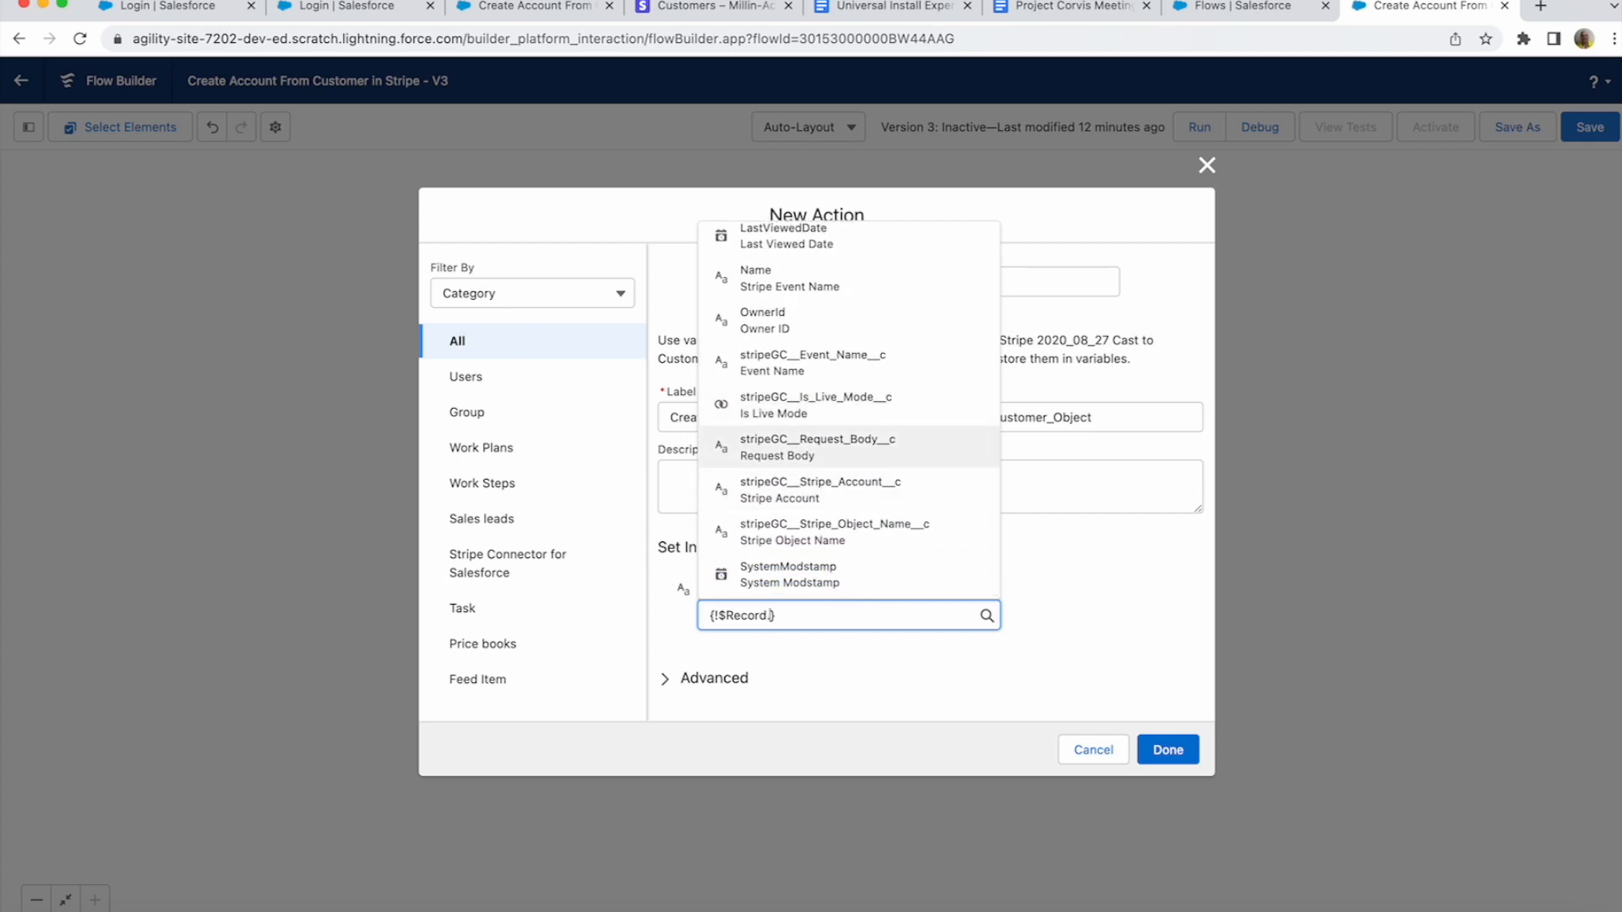
pyautogui.click(817, 447)
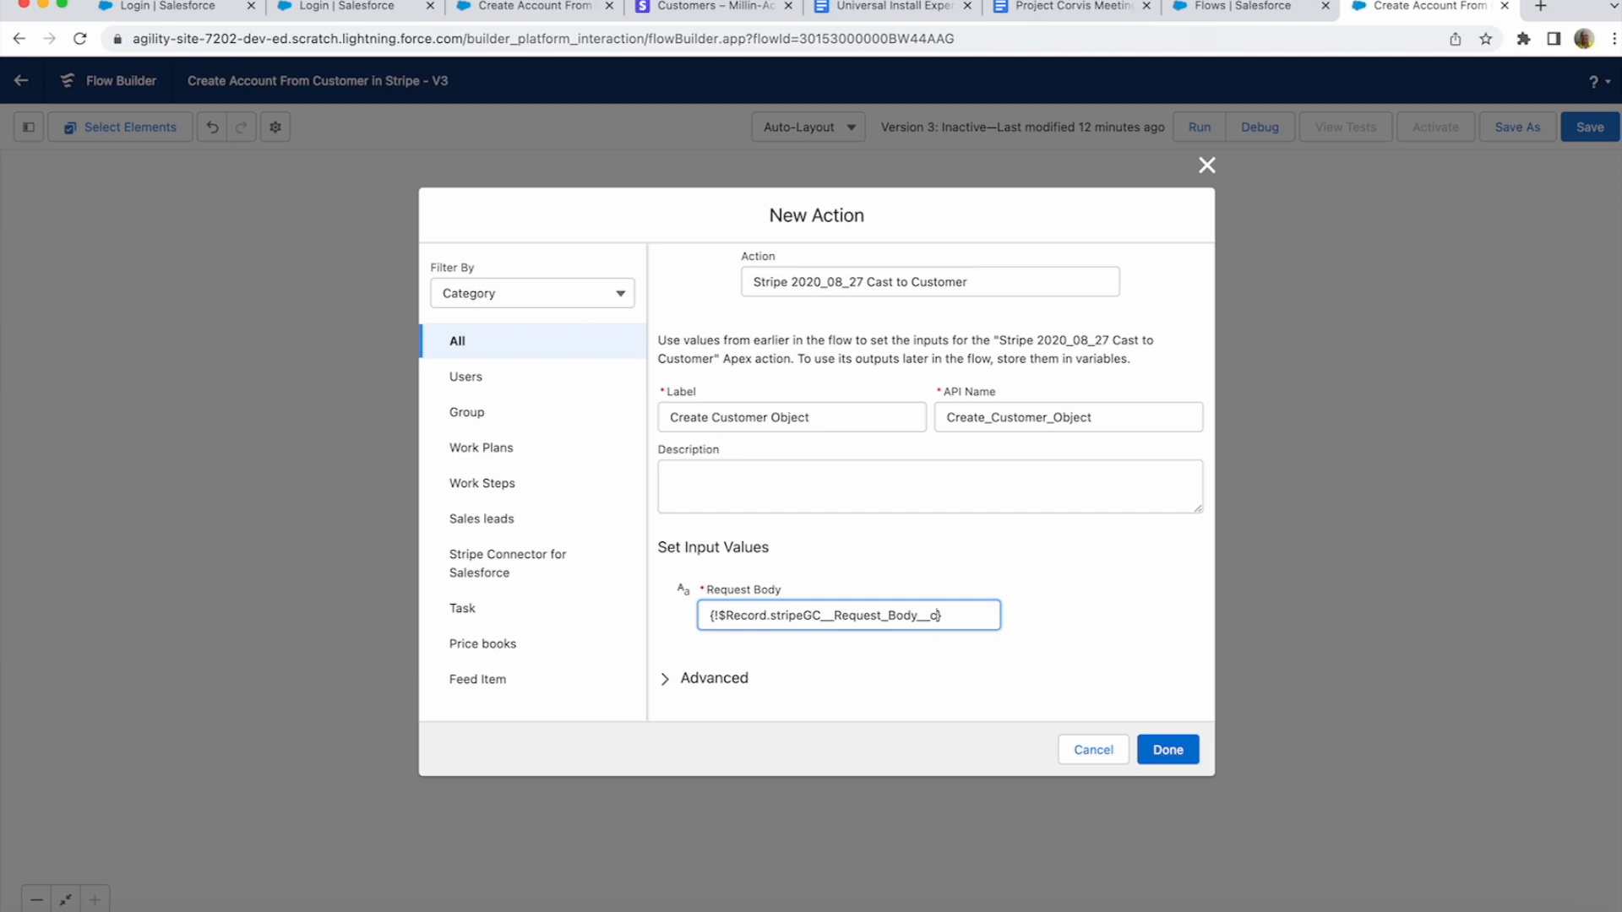
pyautogui.click(713, 679)
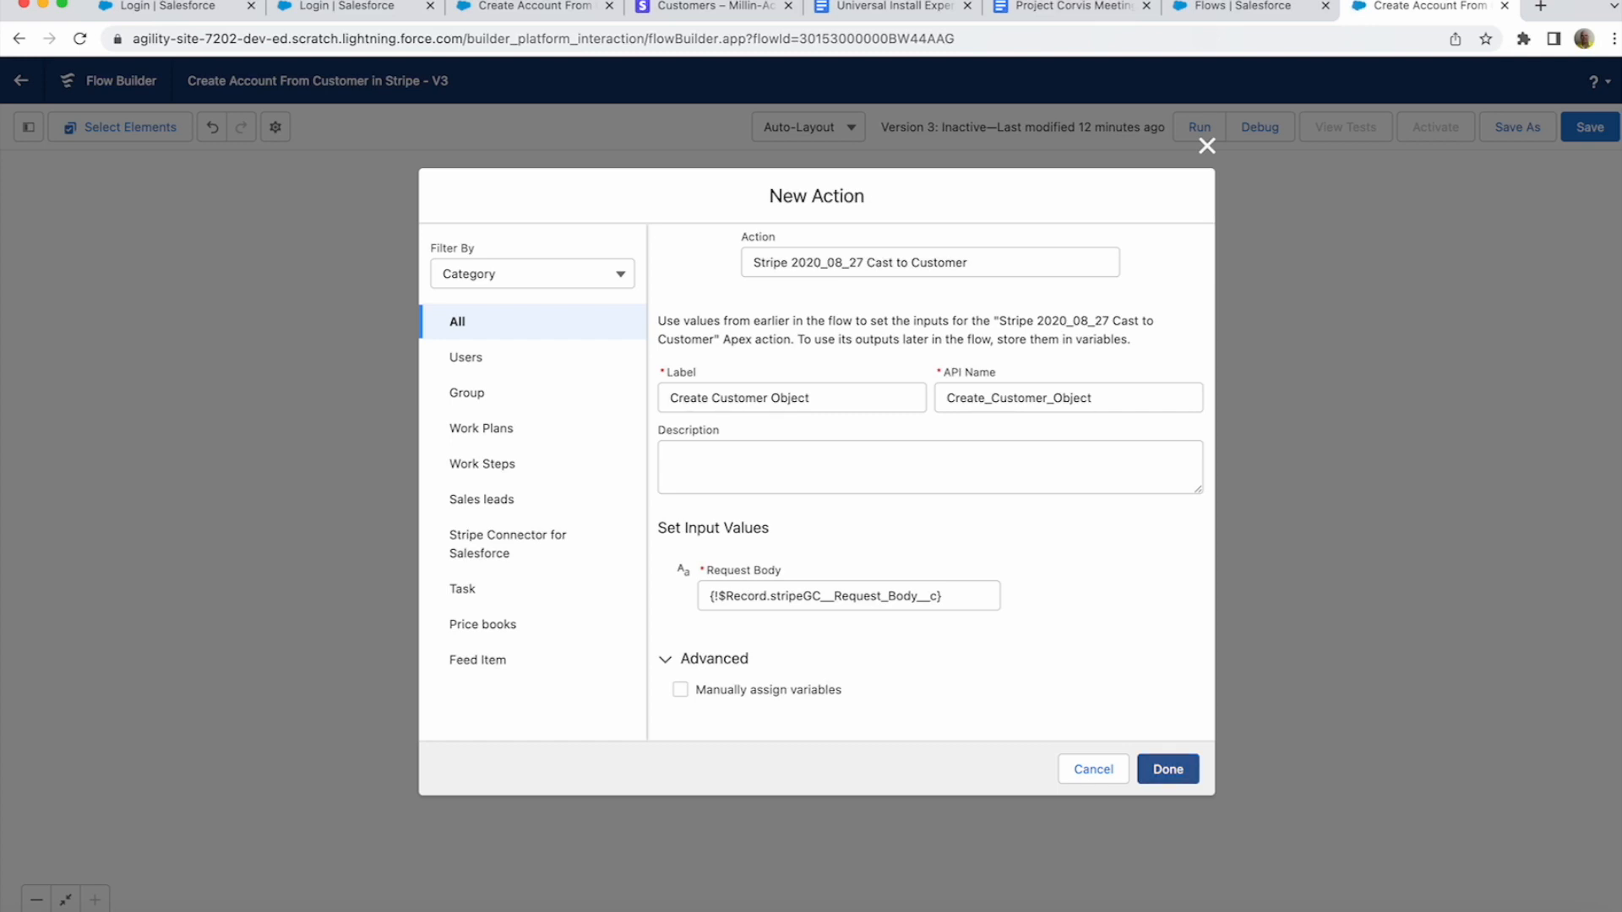
pyautogui.click(1167, 771)
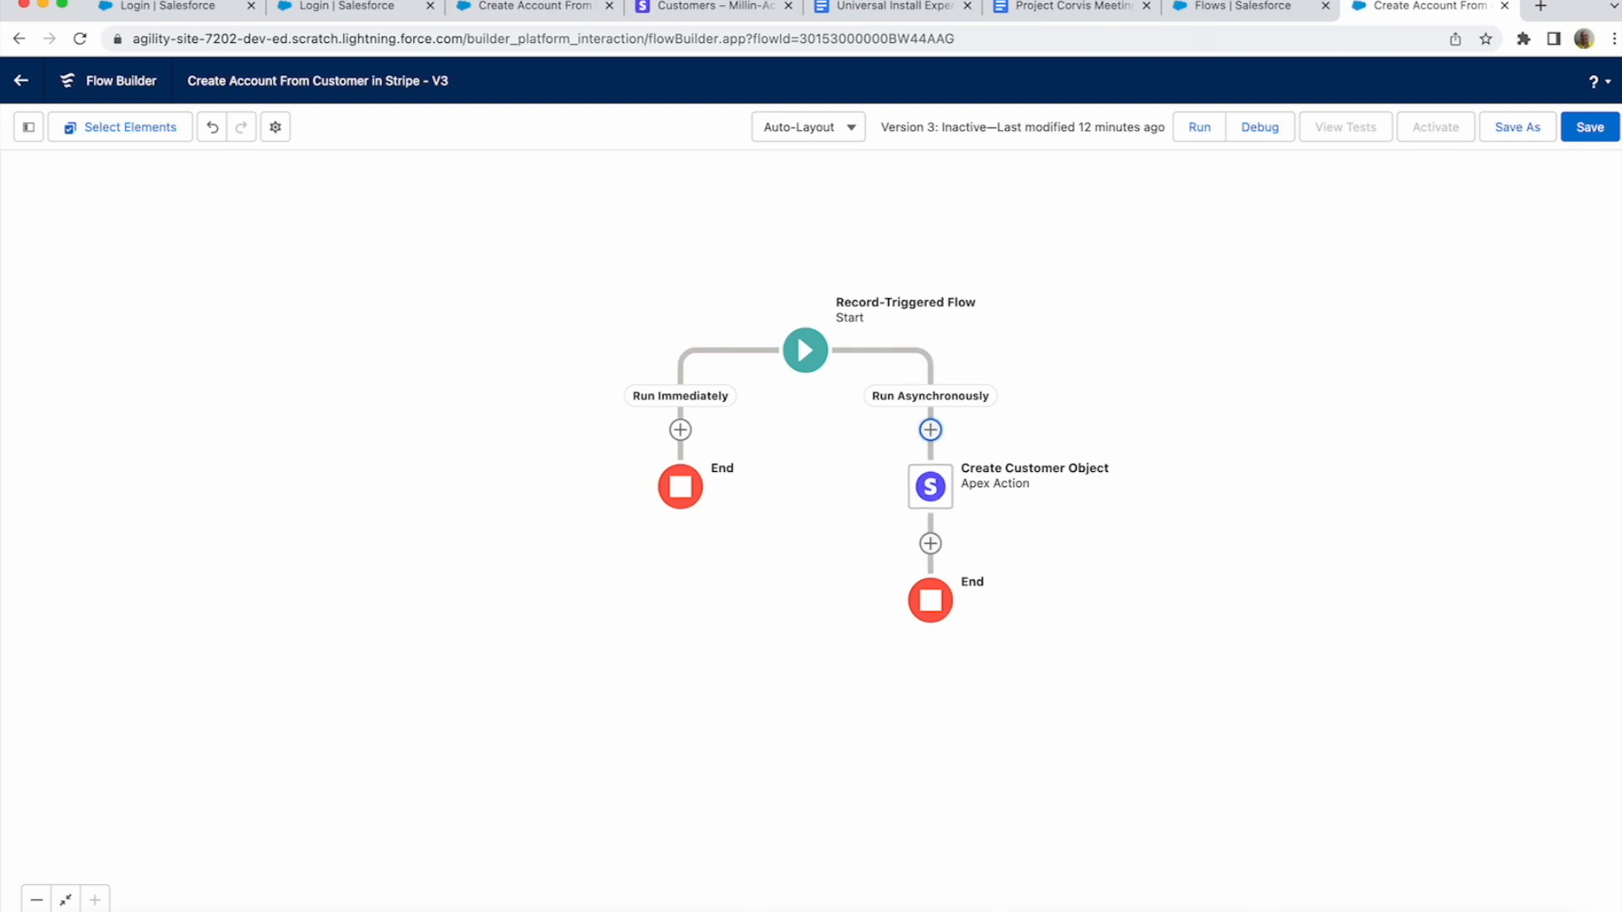
# - Add a 'Create Account' Create Records element making one Account from separate resources and literal values
pyautogui.click(930, 543)
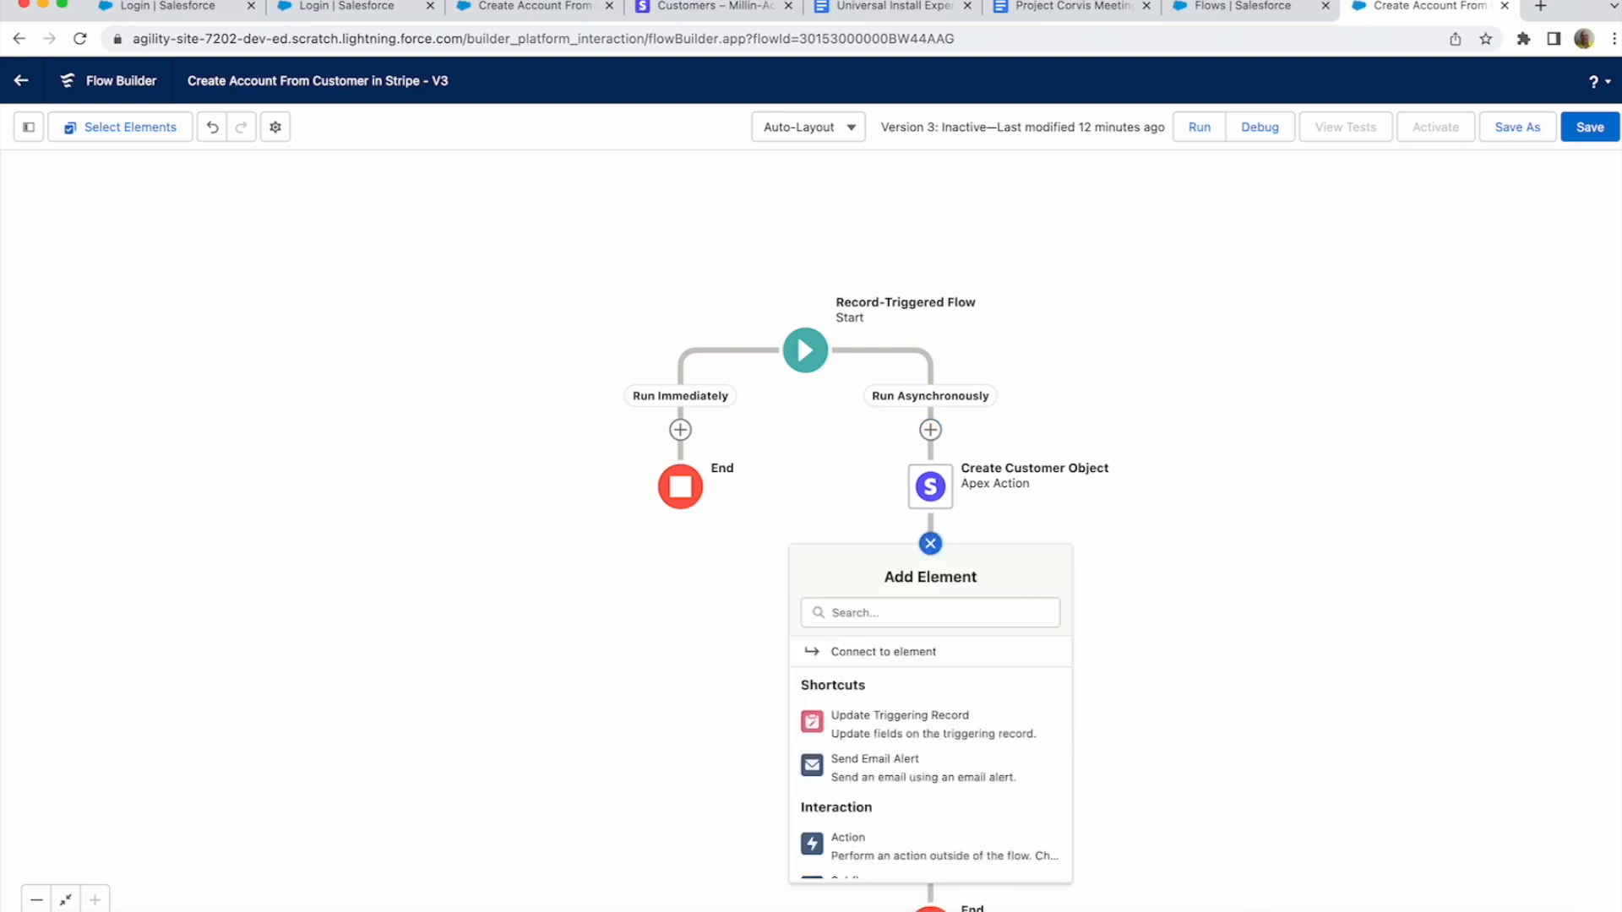
pyautogui.scroll(-5, 929, 768)
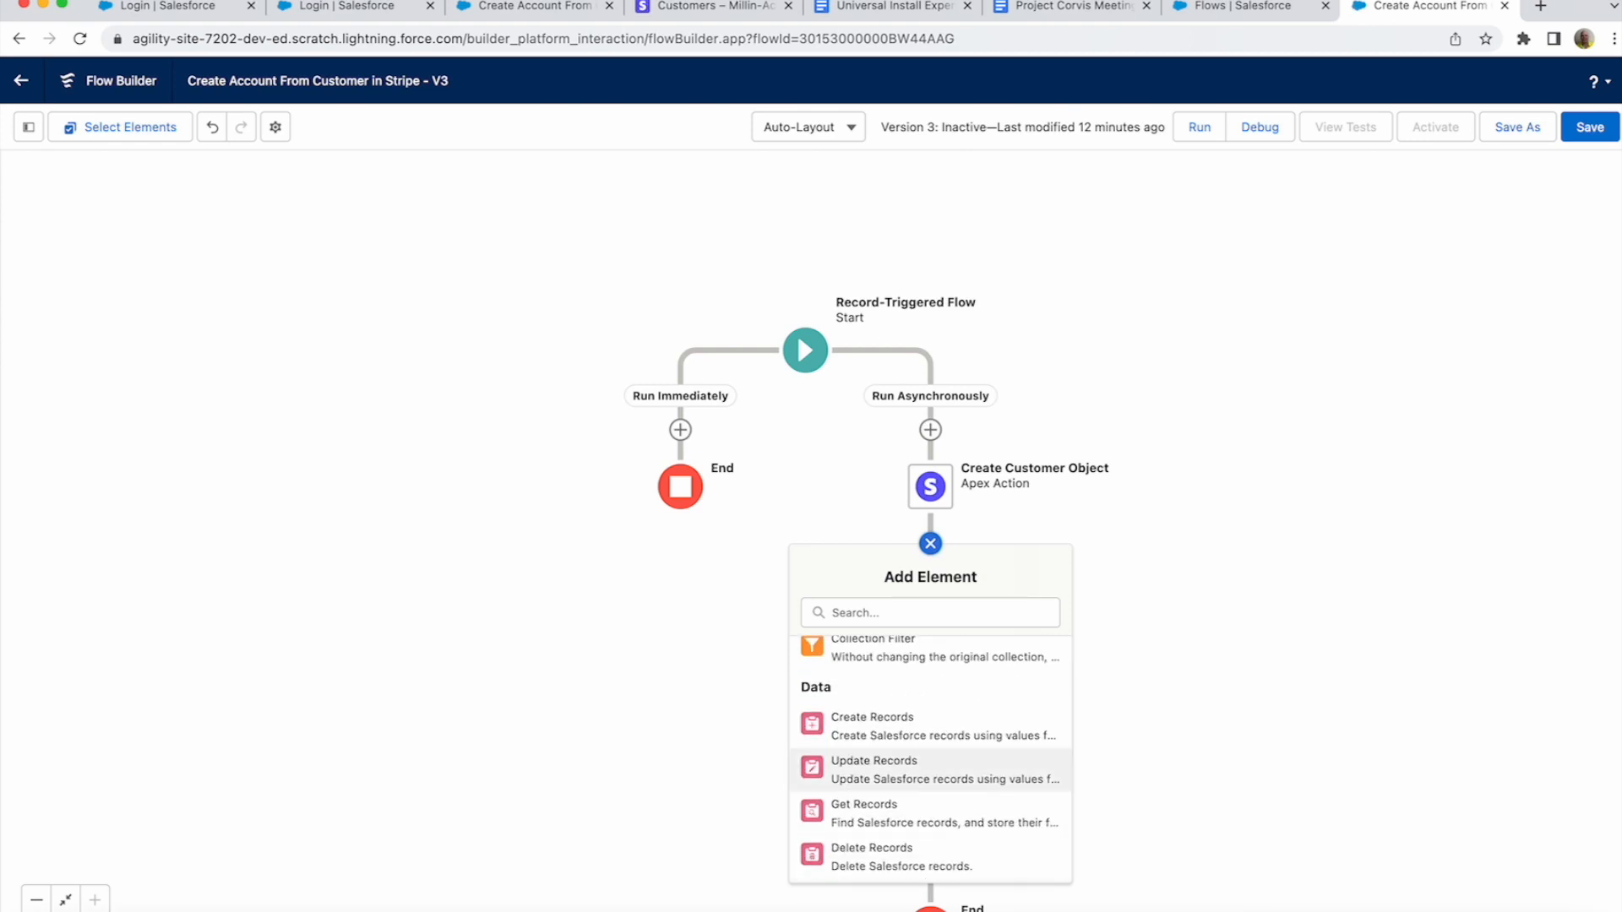
pyautogui.scroll(1, 929, 752)
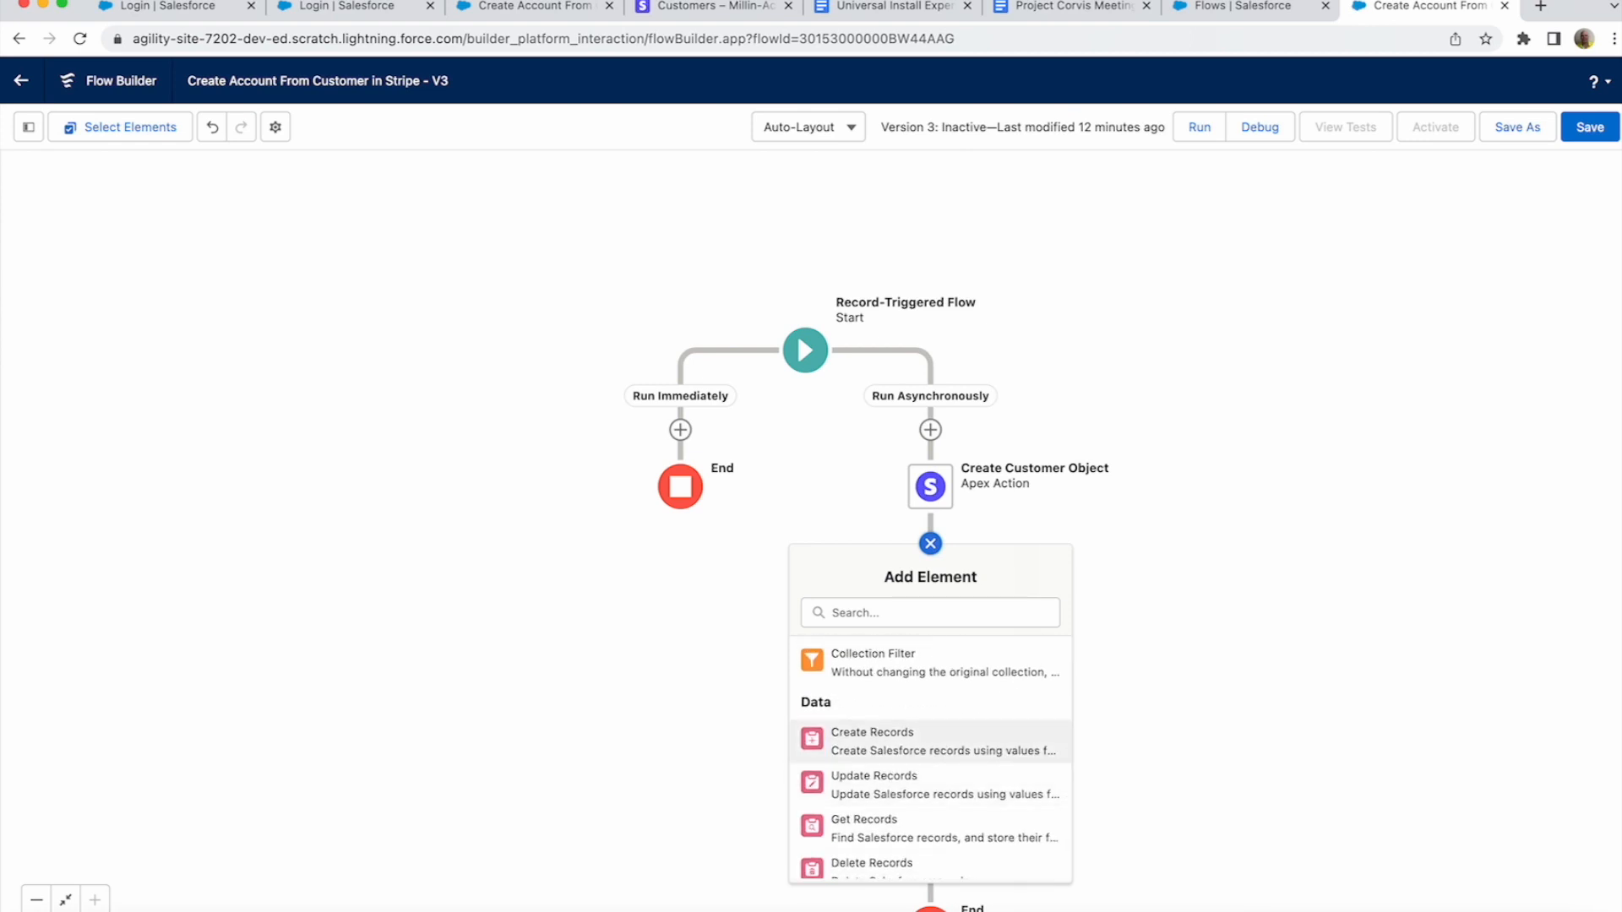
pyautogui.click(869, 741)
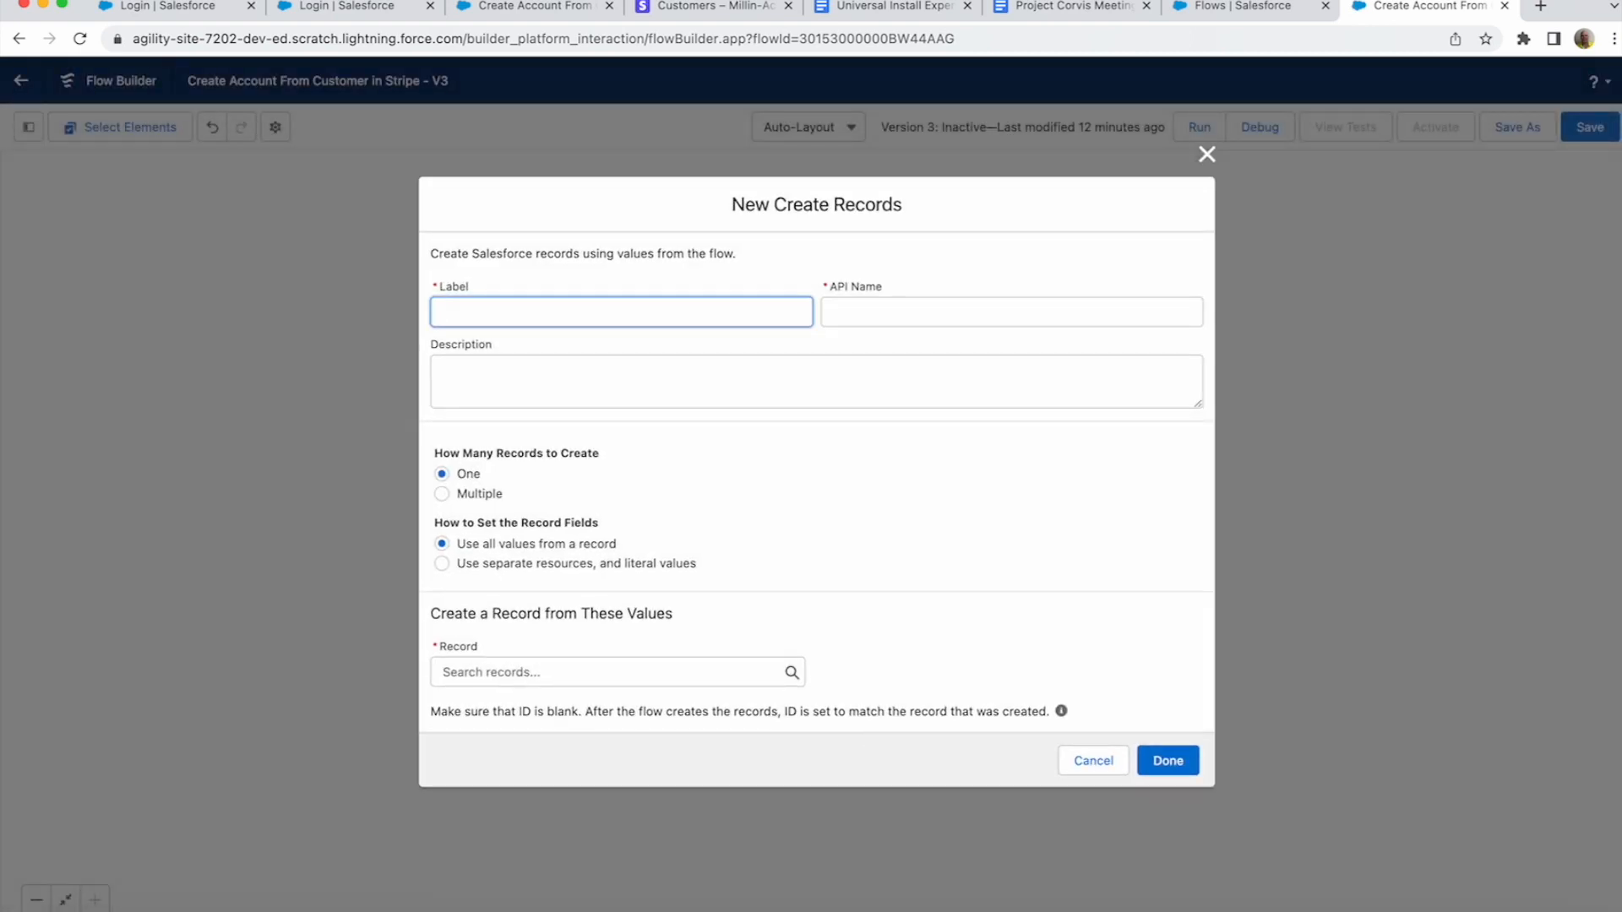
pyautogui.write('Create Account')
pyautogui.press('Tab')
pyautogui.press('Tab')
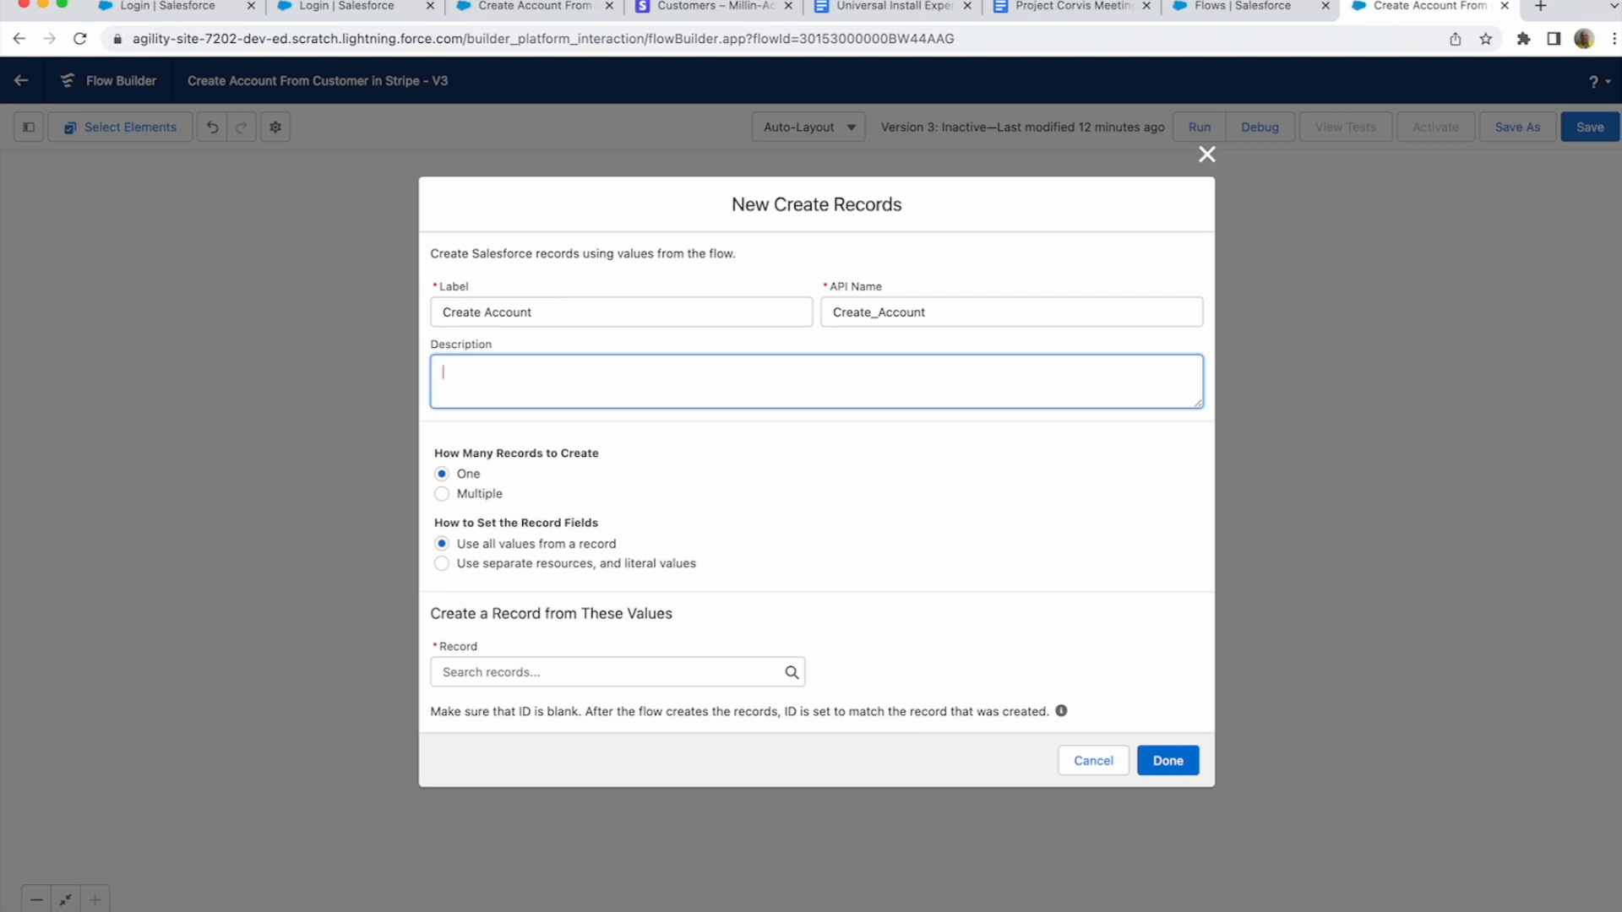
pyautogui.click(442, 564)
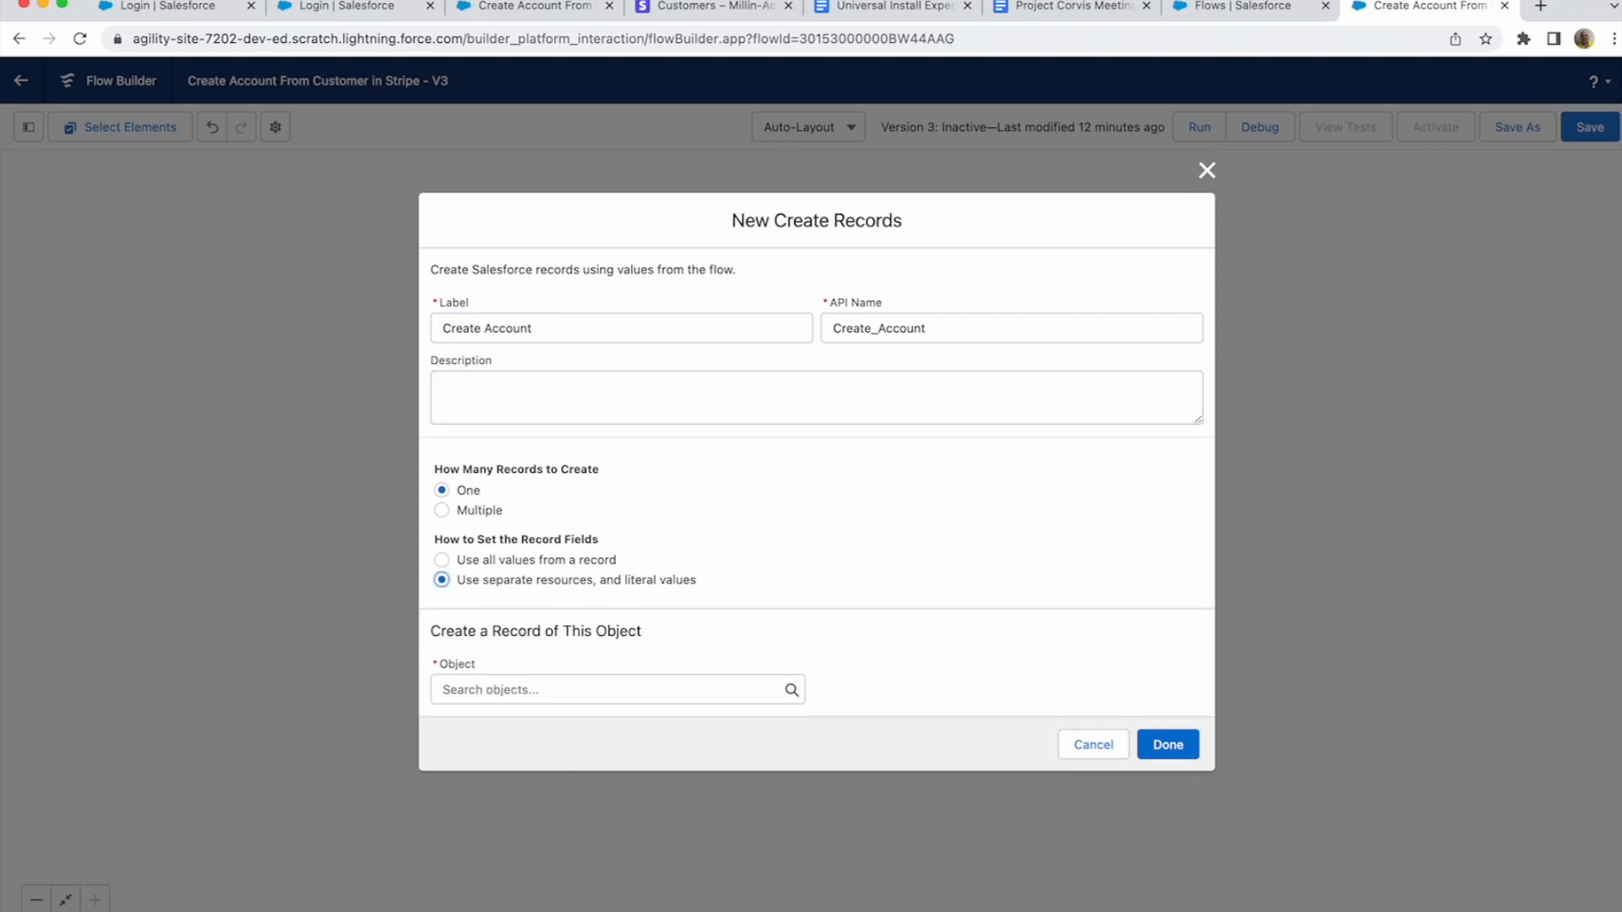
pyautogui.click(611, 690)
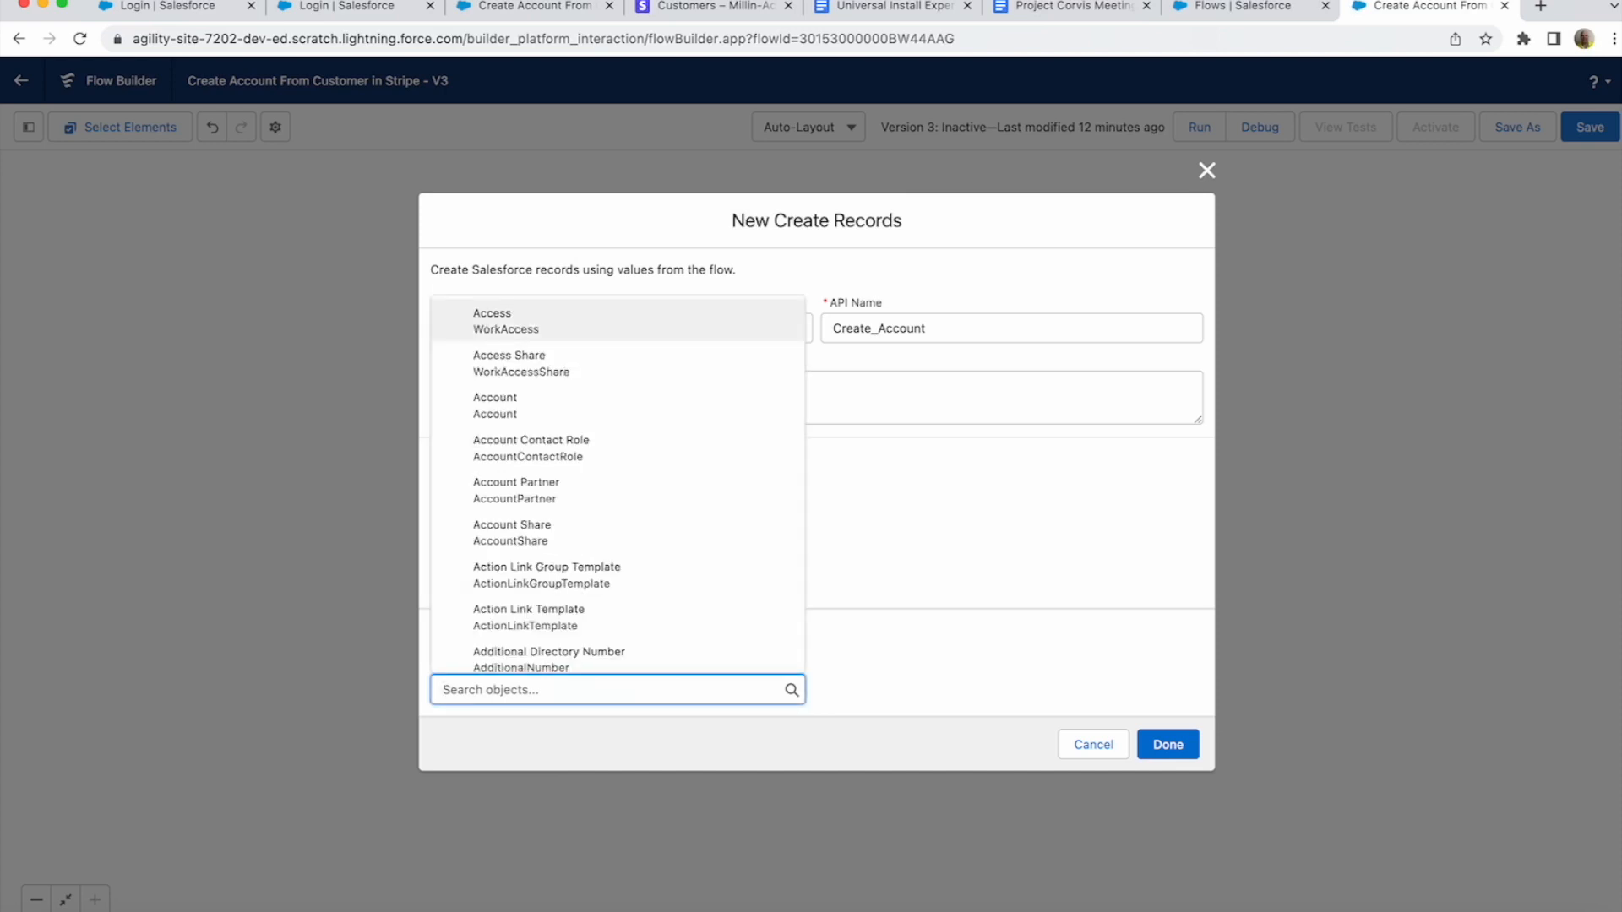
pyautogui.click(507, 406)
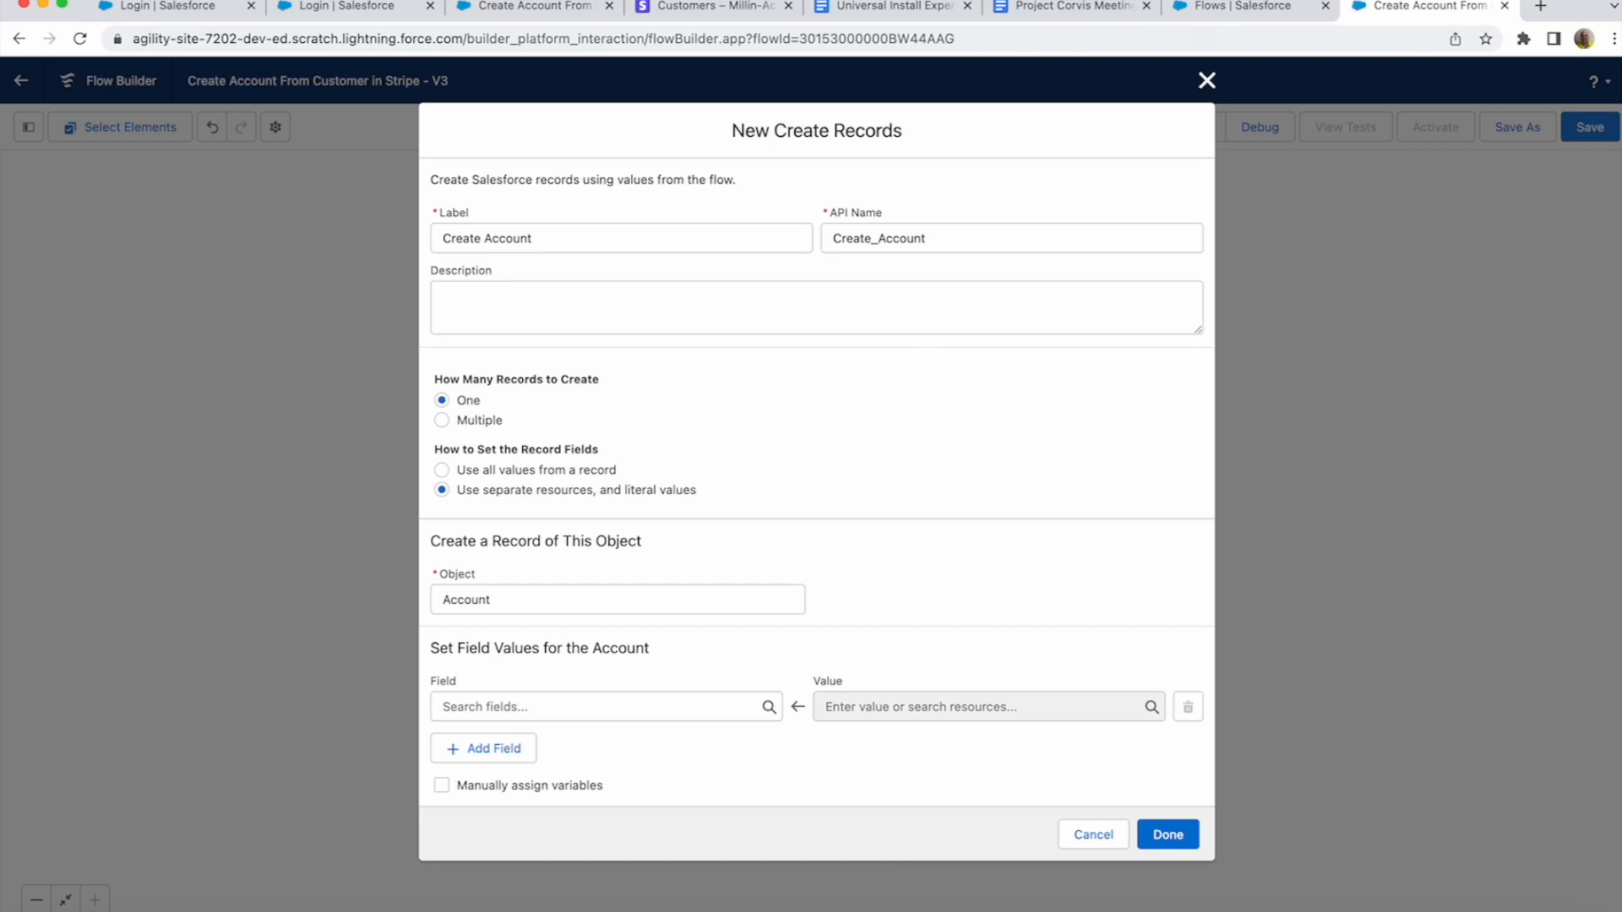
# - Choose AccountNumber as the first field the Create Account element sets
pyautogui.click(596, 707)
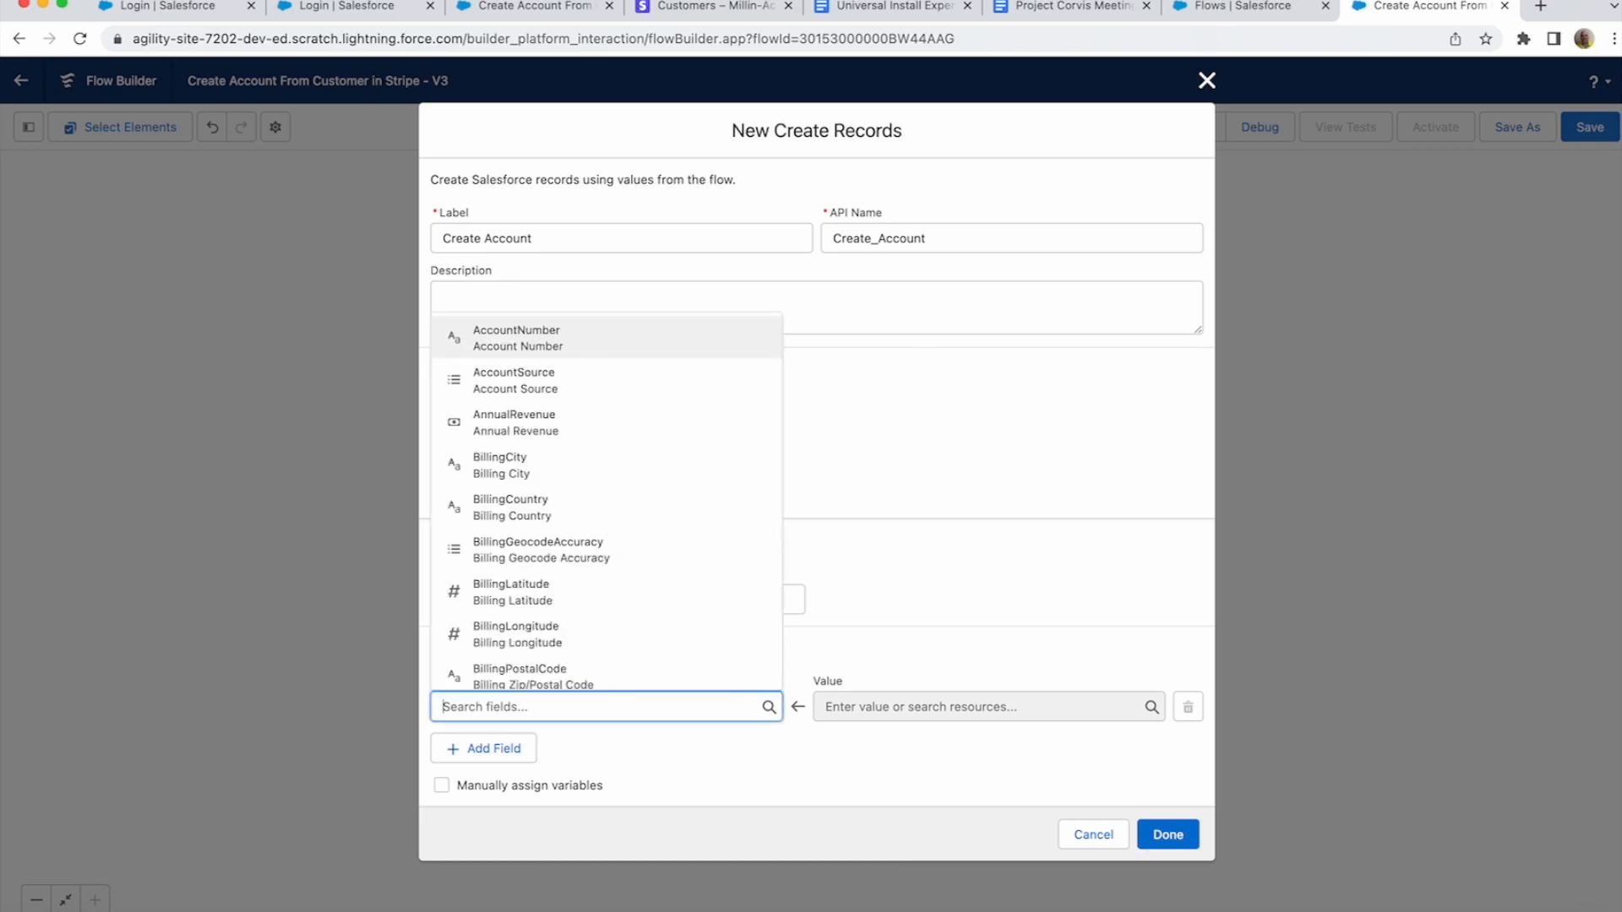
pyautogui.click(517, 337)
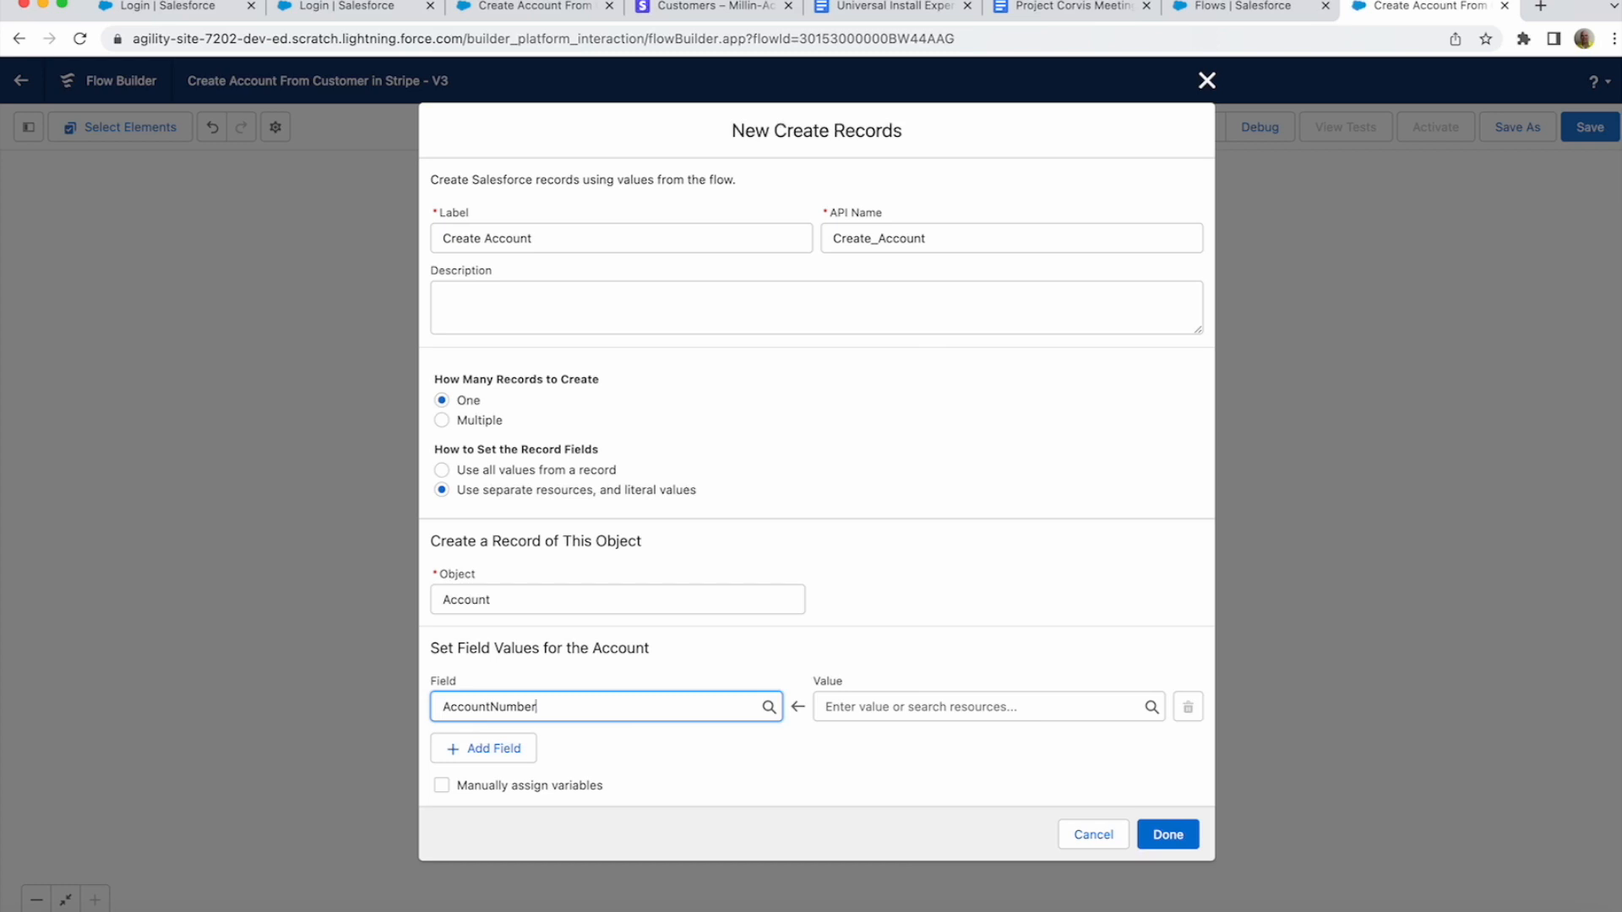
# - Set AccountNumber's value to {!Create_Customer_Object.id}
pyautogui.click(979, 707)
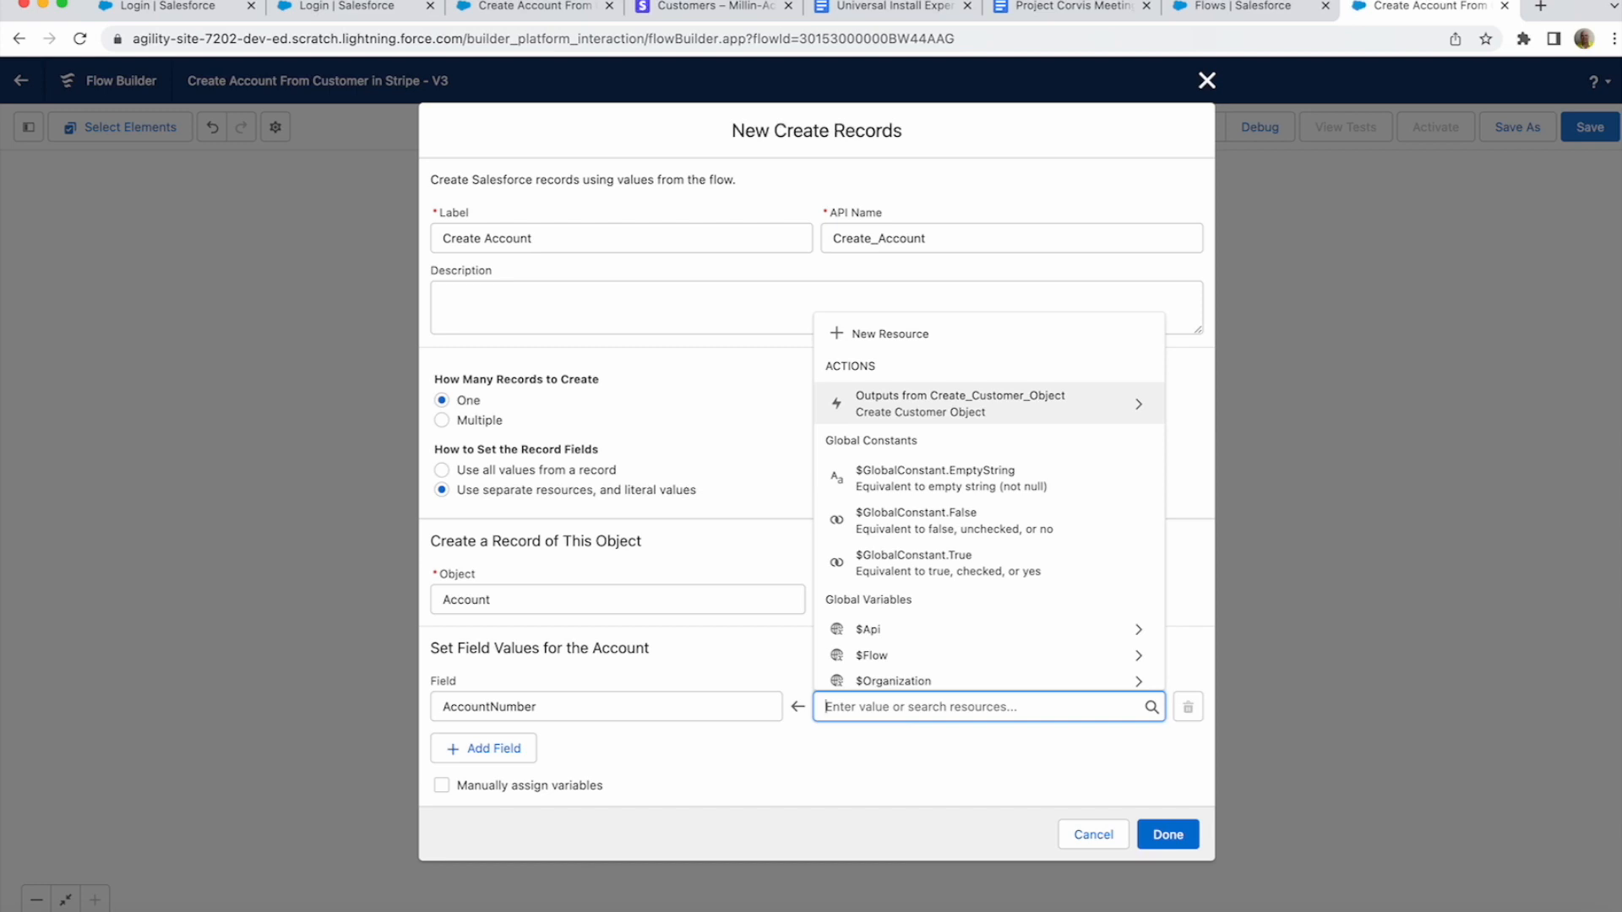
pyautogui.click(971, 397)
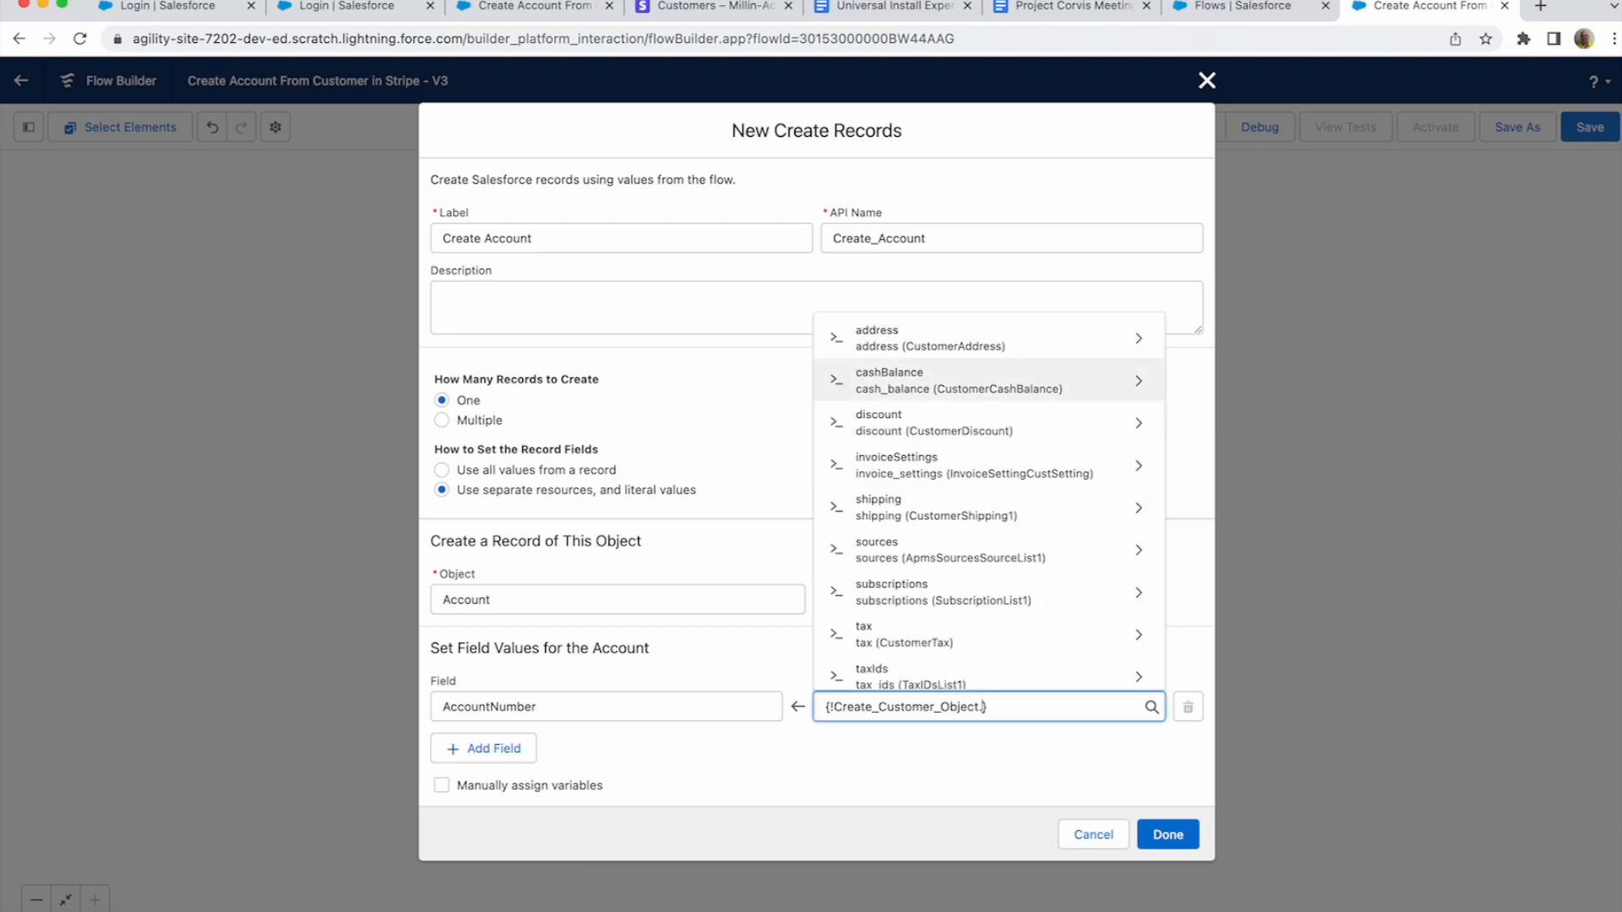
pyautogui.scroll(-2, 988, 547)
pyautogui.scroll(-1, 988, 506)
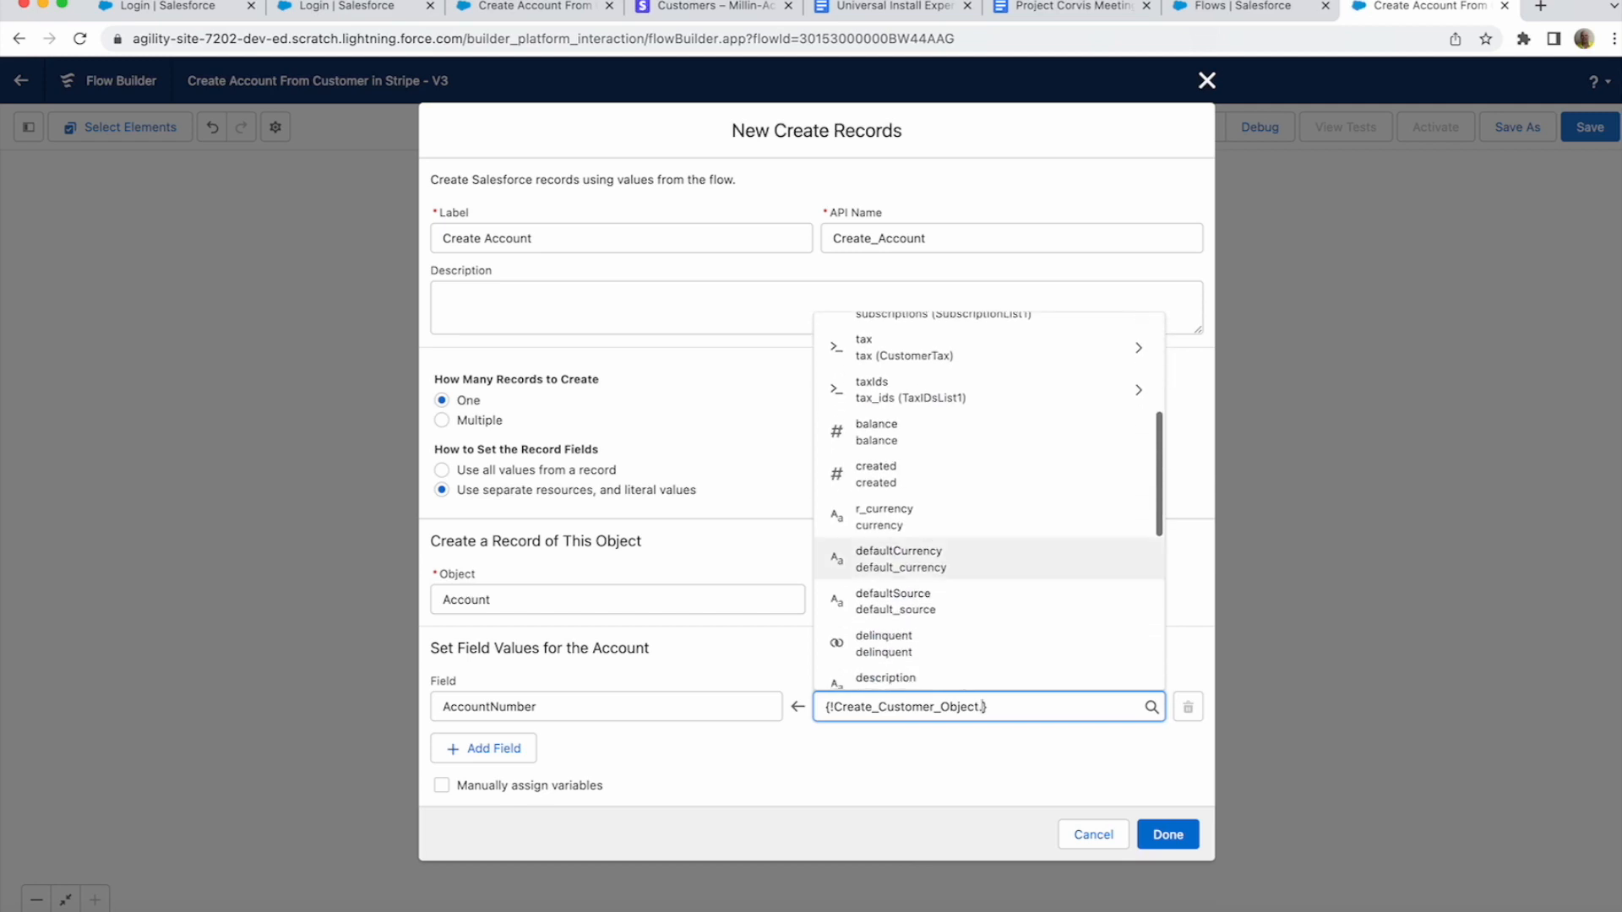
pyautogui.scroll(-5, 988, 574)
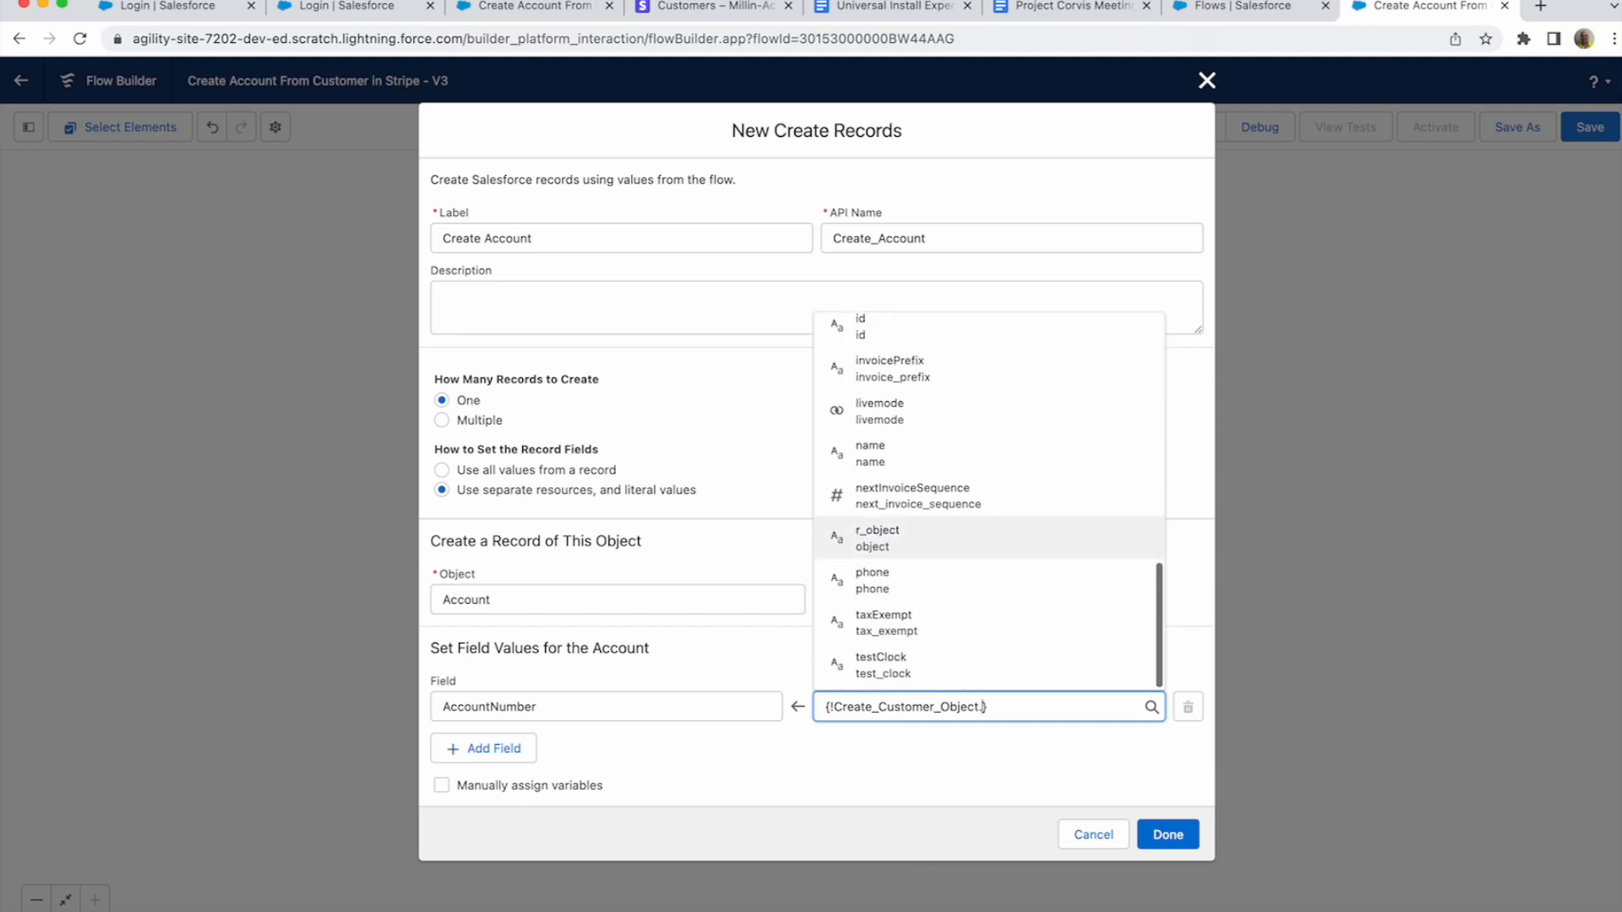
pyautogui.scroll(4, 1039, 571)
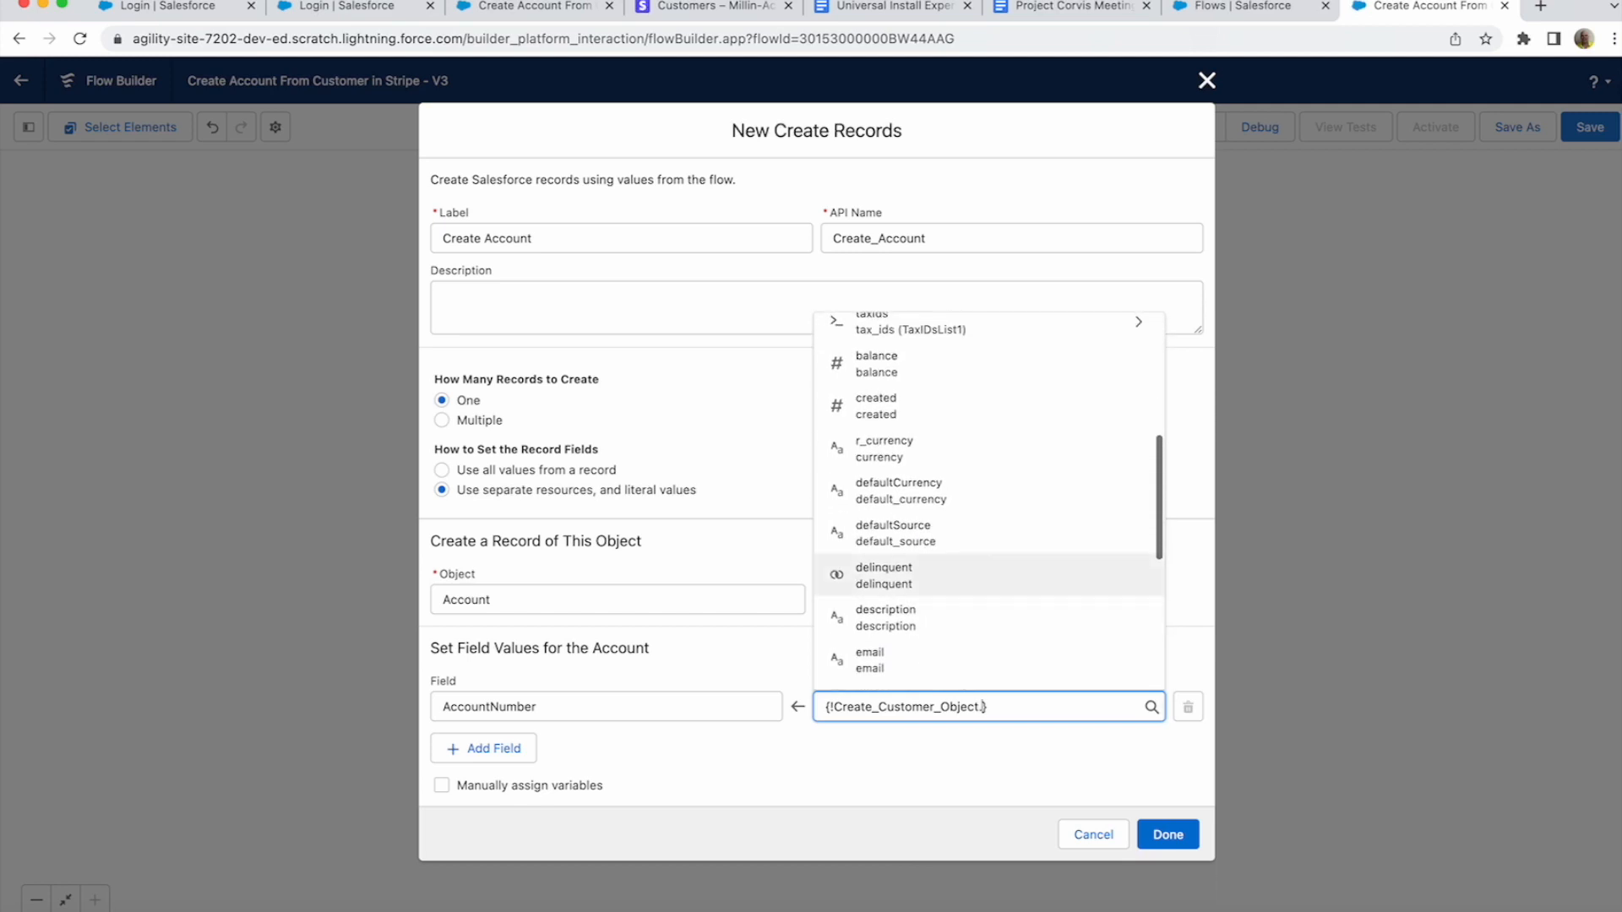
pyautogui.scroll(2, 1040, 571)
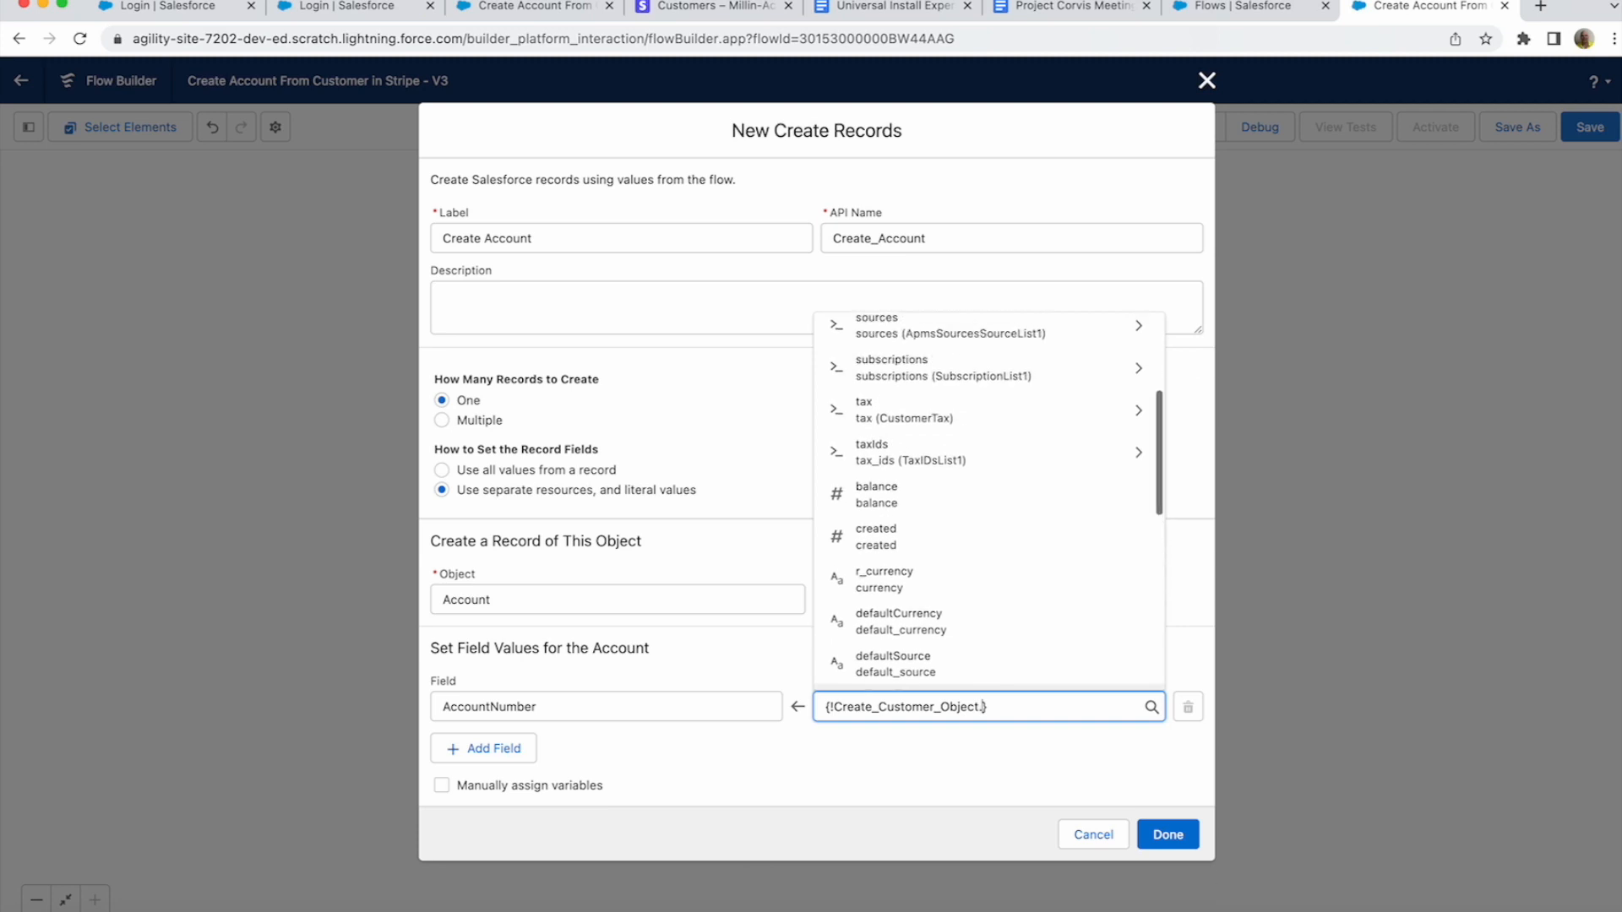
pyautogui.write('id')
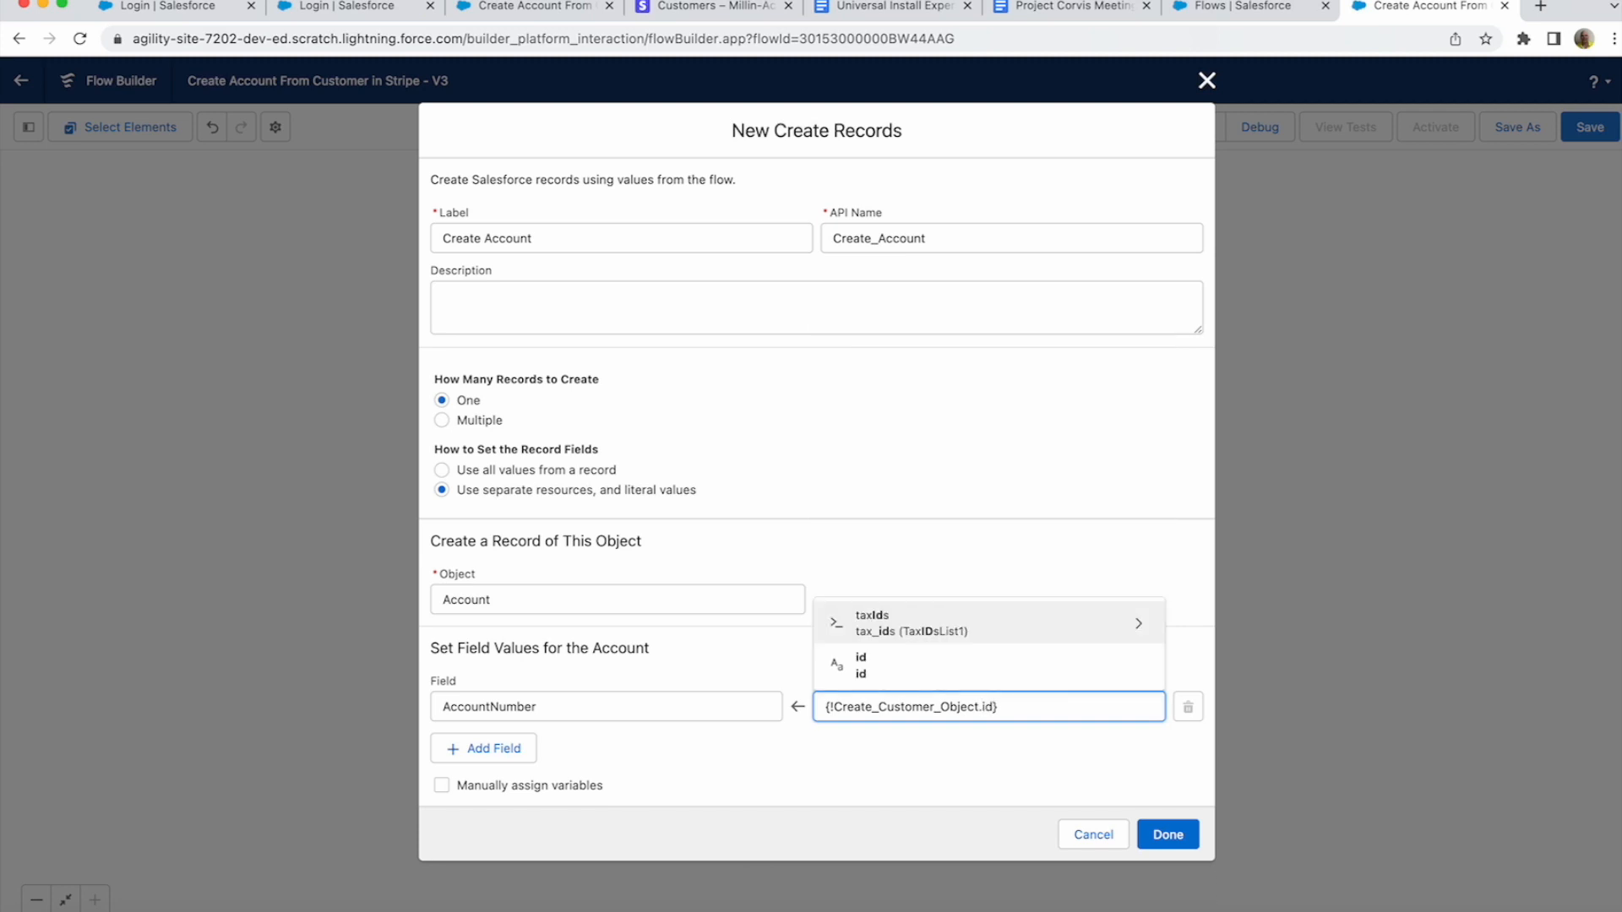
pyautogui.press('Down')
pyautogui.press('Return')
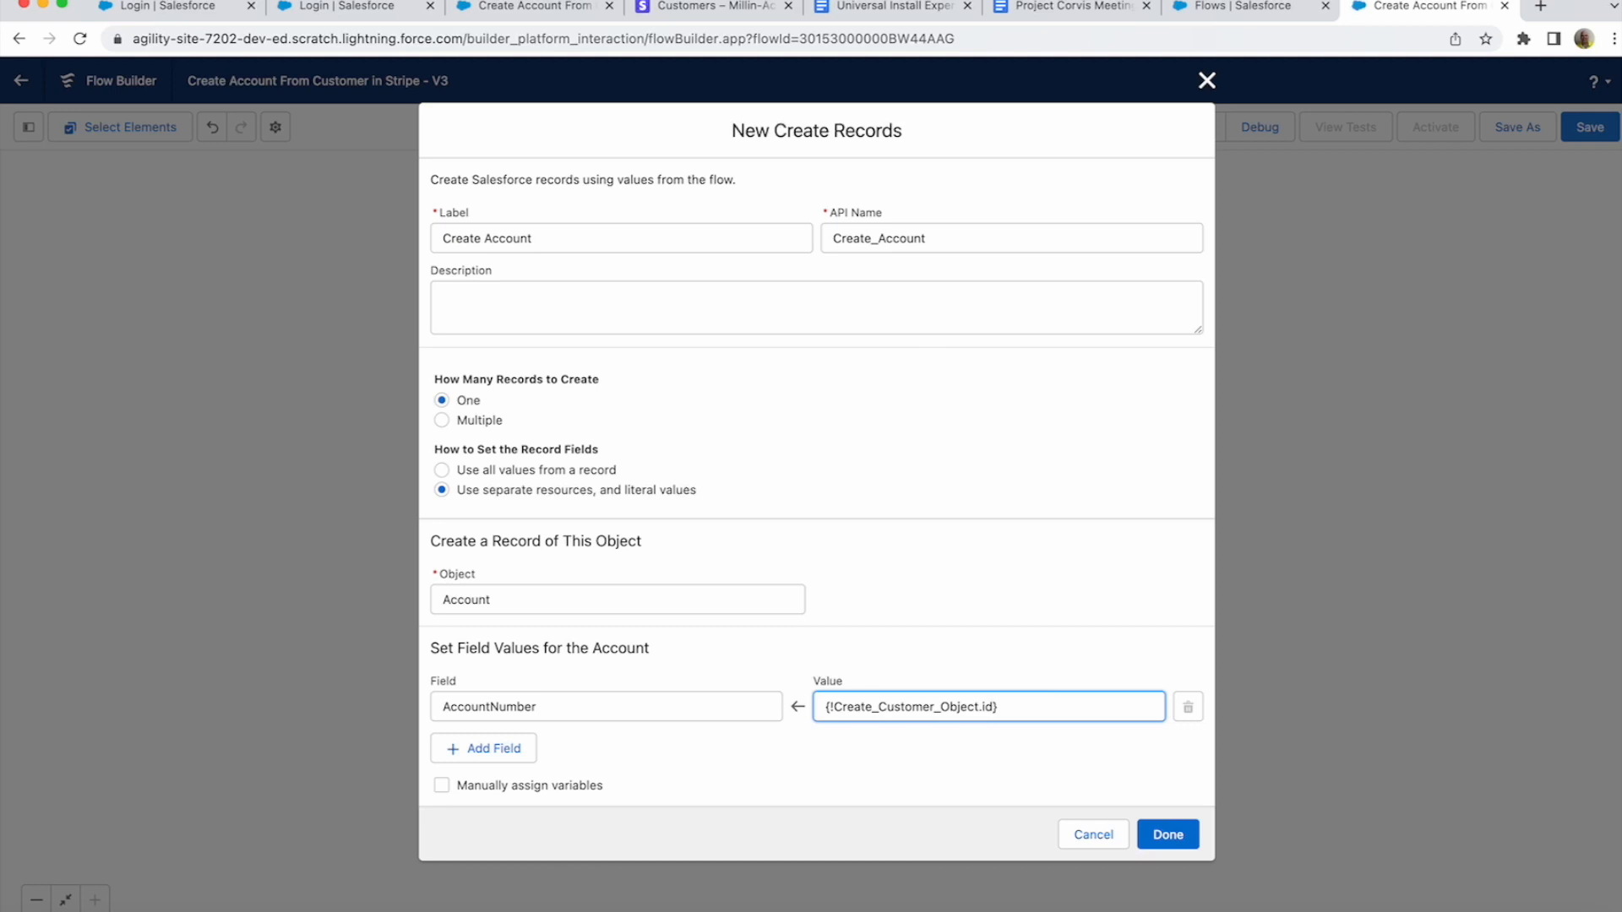
pyautogui.press('Tab')
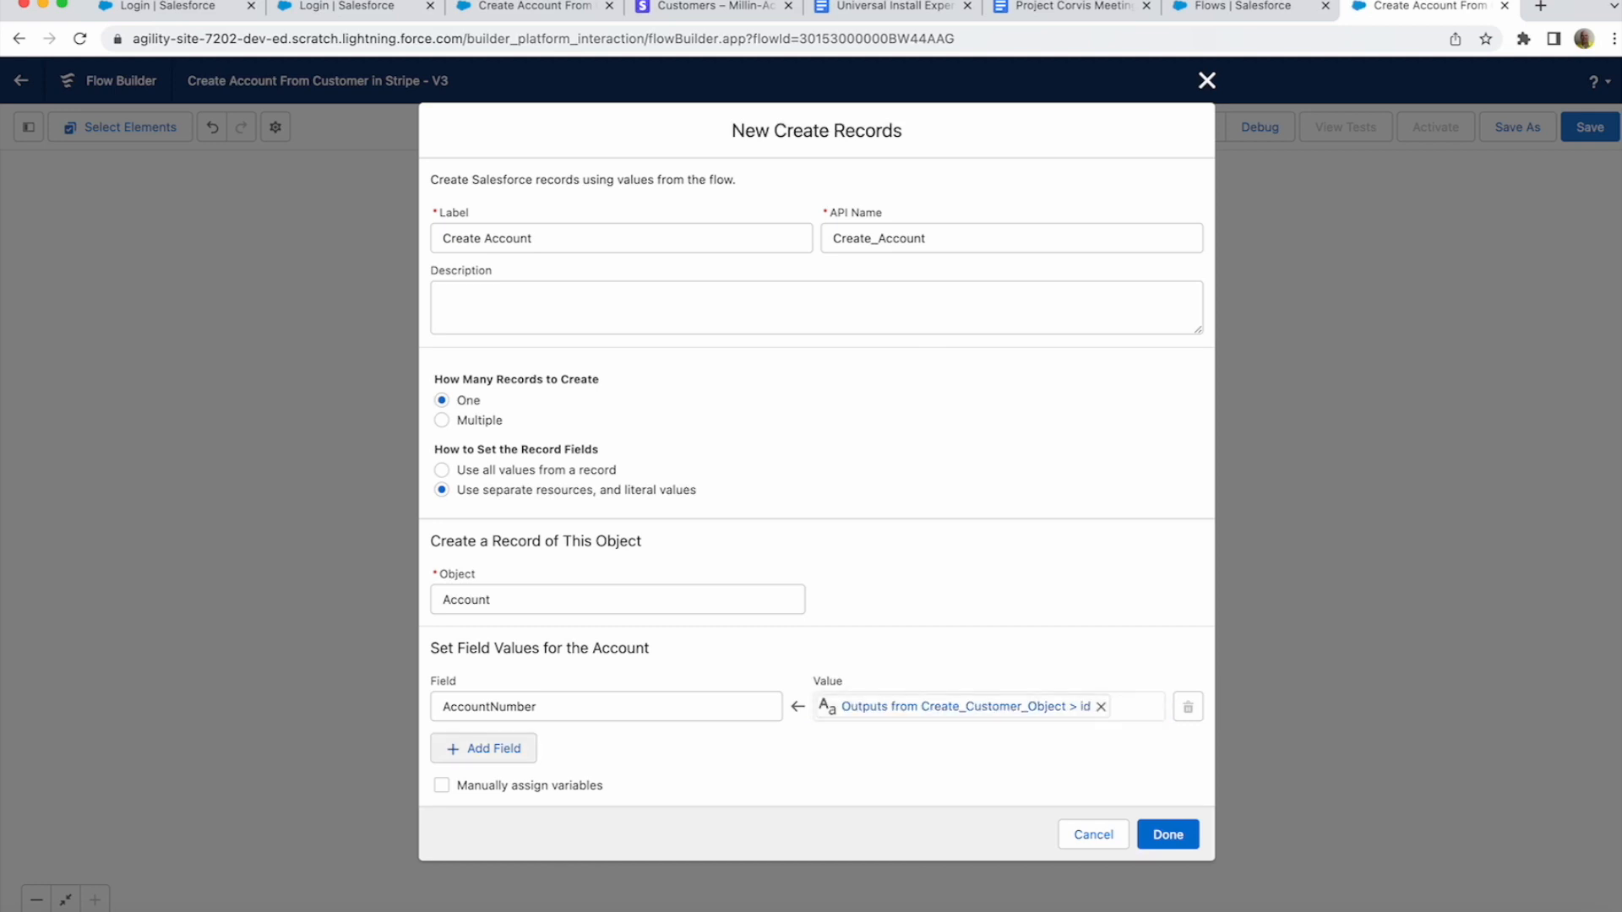
# - Add a Name field mapping with the value {!Create_Customer_Object.name}
pyautogui.click(483, 748)
pyautogui.click(524, 766)
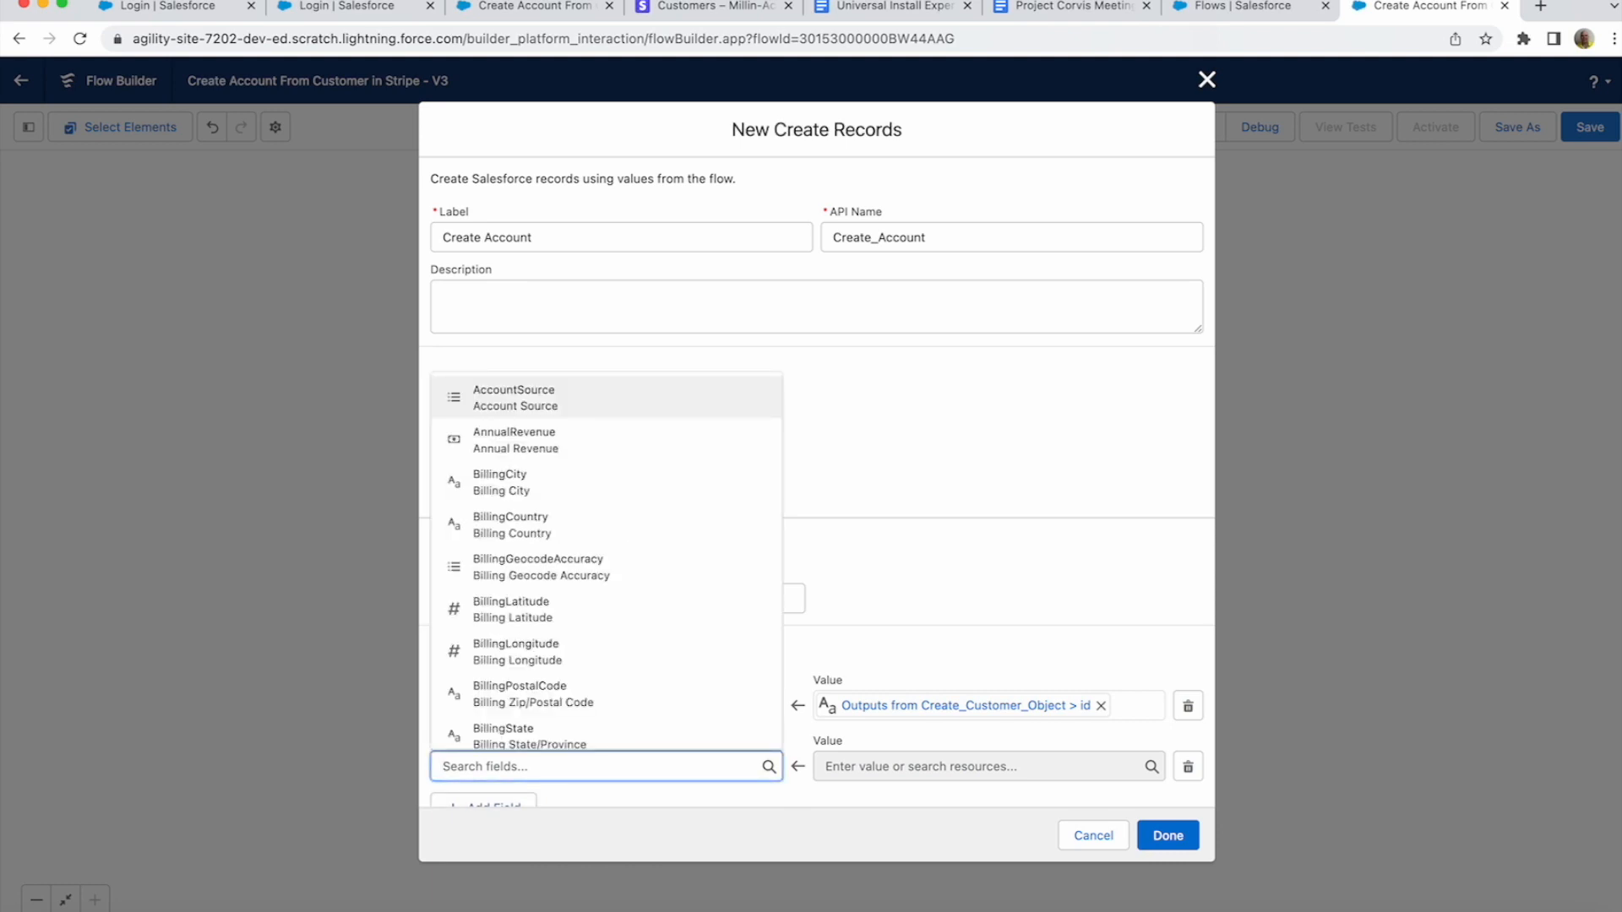
pyautogui.write('nam')
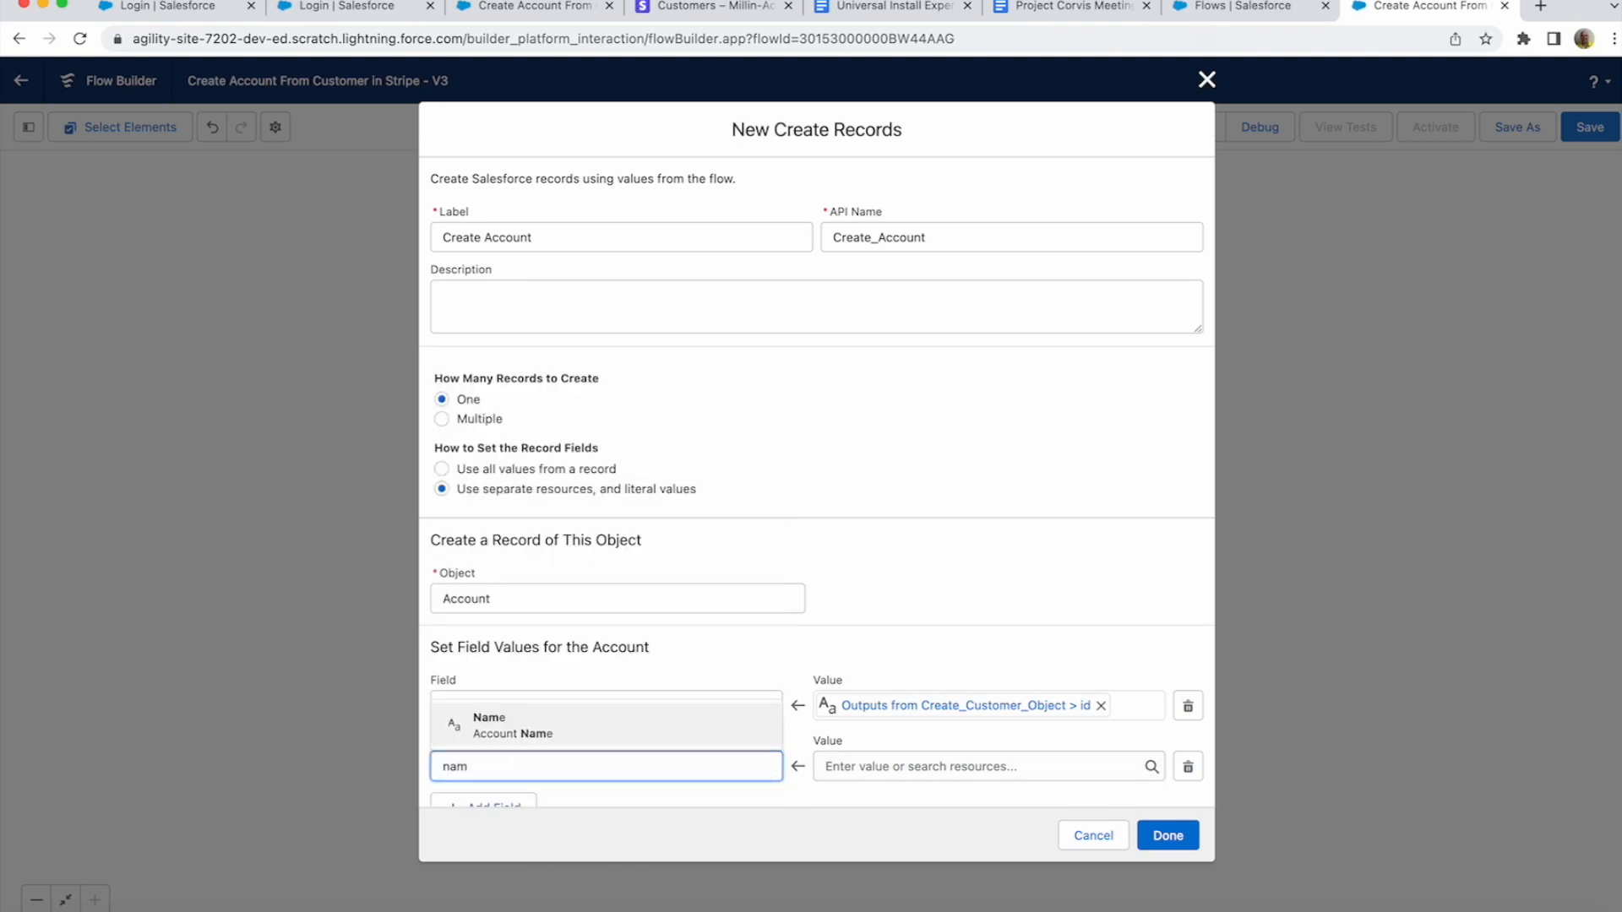
pyautogui.press('Return')
pyautogui.press('Tab')
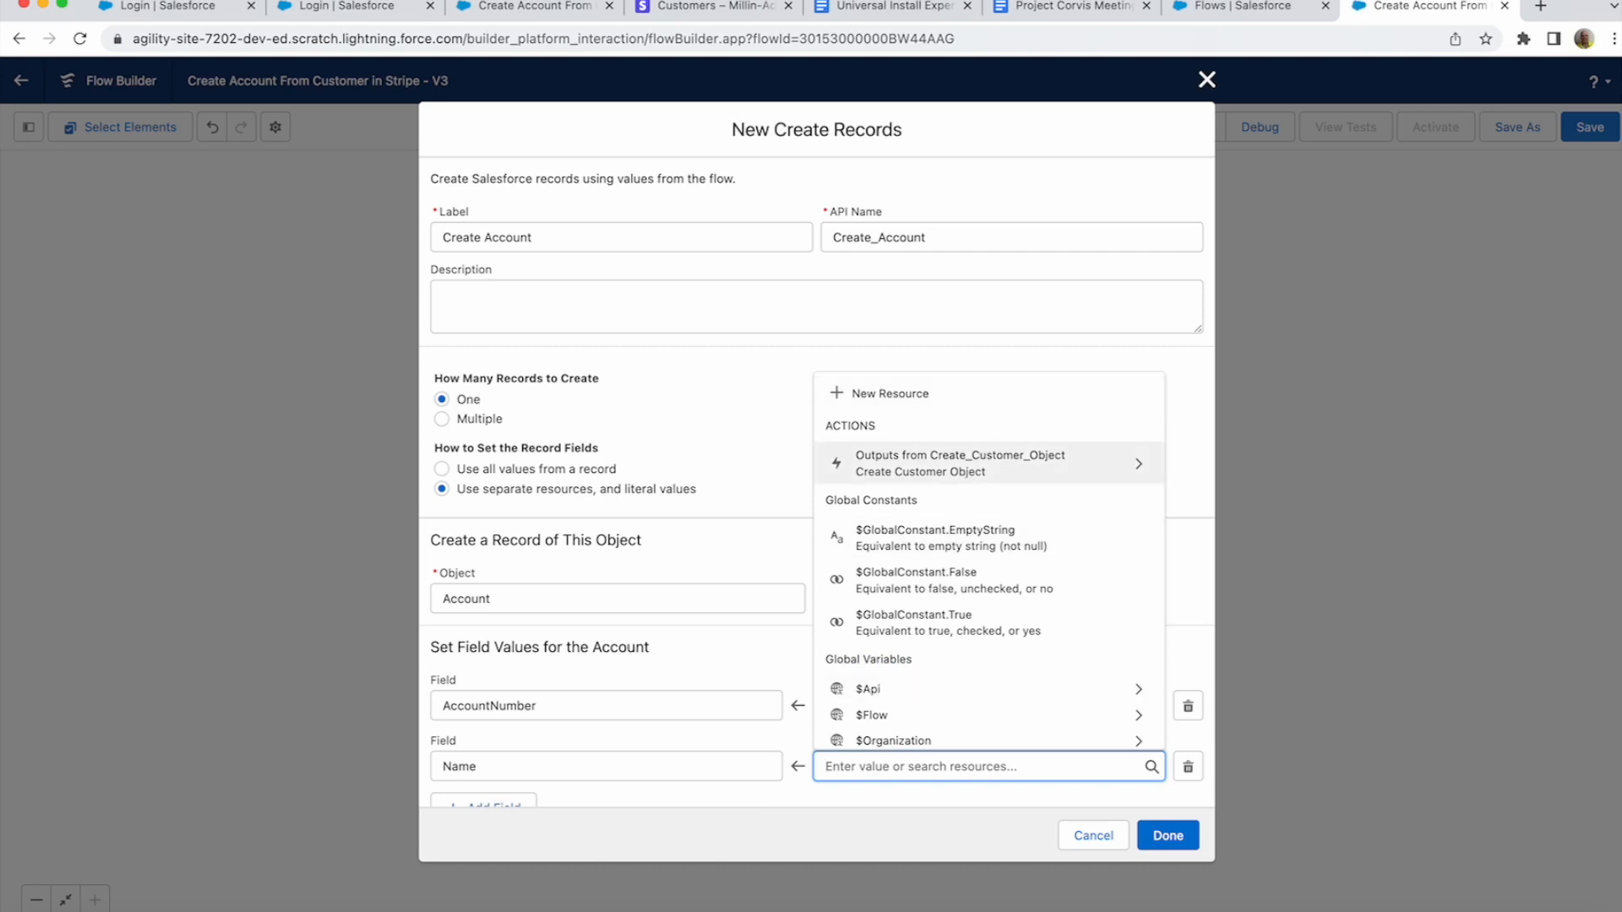
pyautogui.click(971, 471)
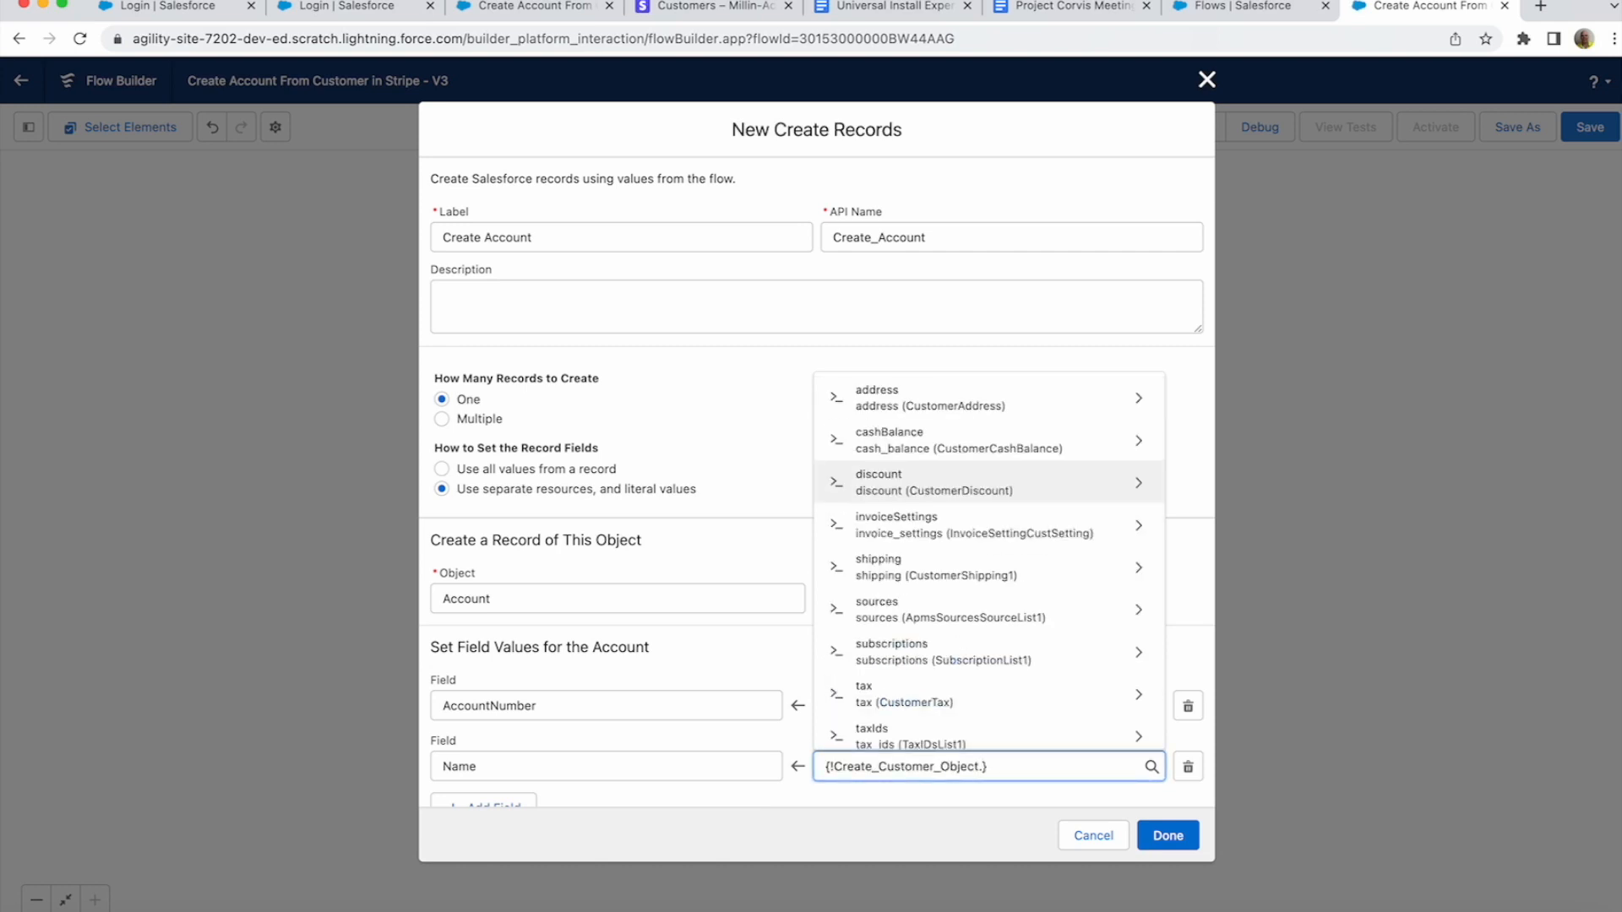
pyautogui.write('cus')
pyautogui.press('BackSpace')
pyautogui.press('BackSpace')
pyautogui.press('BackSpace')
pyautogui.write('name')
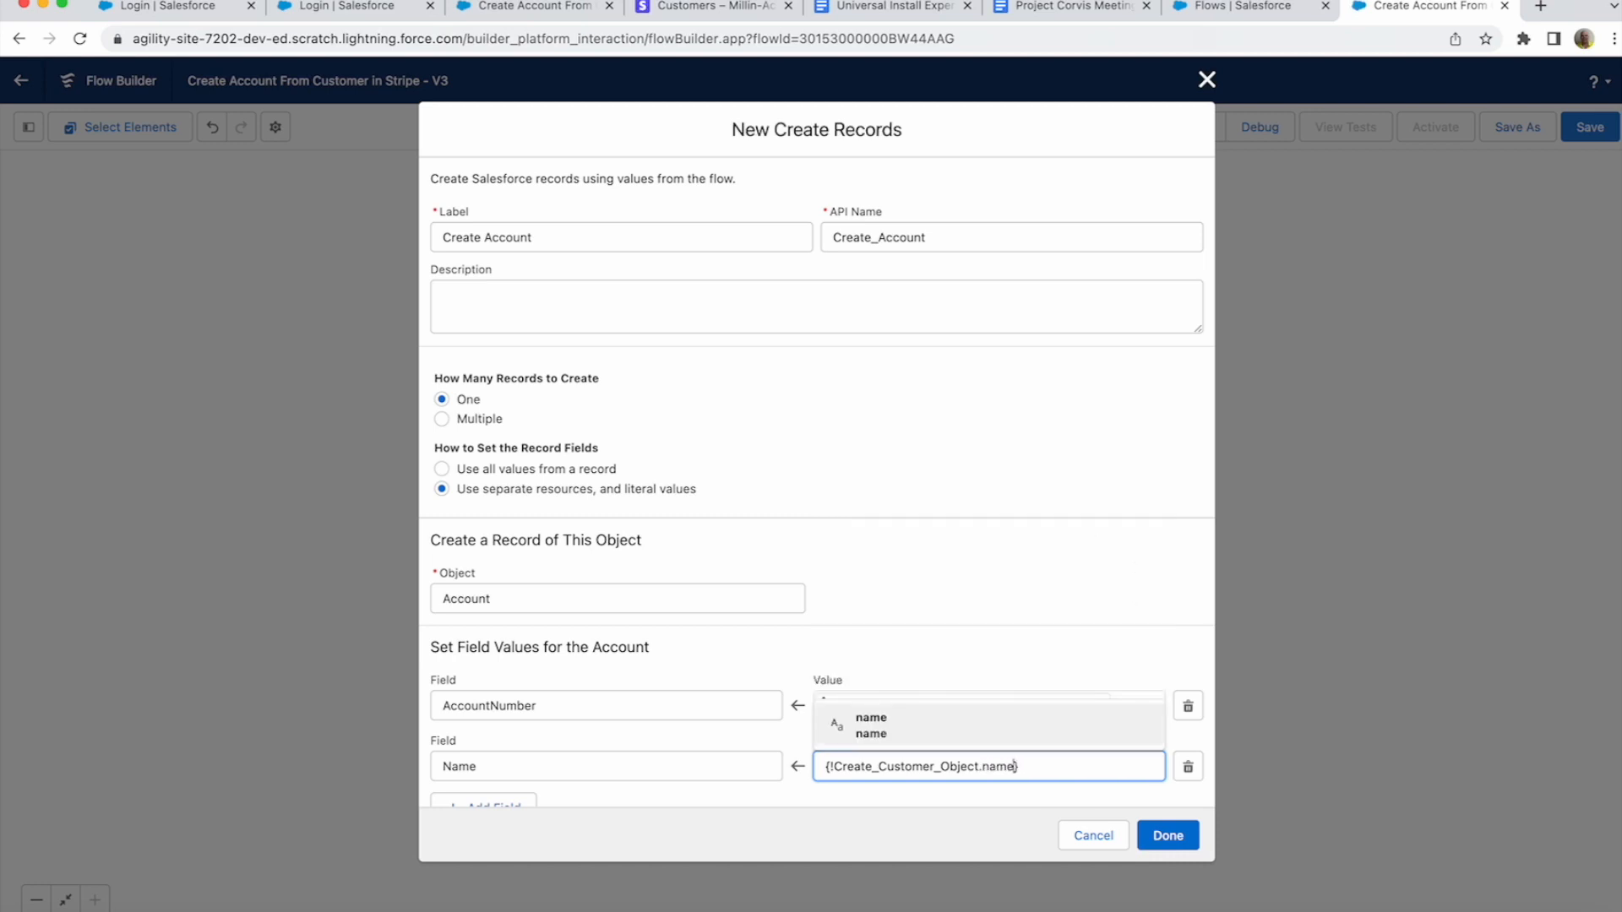
pyautogui.press('Return')
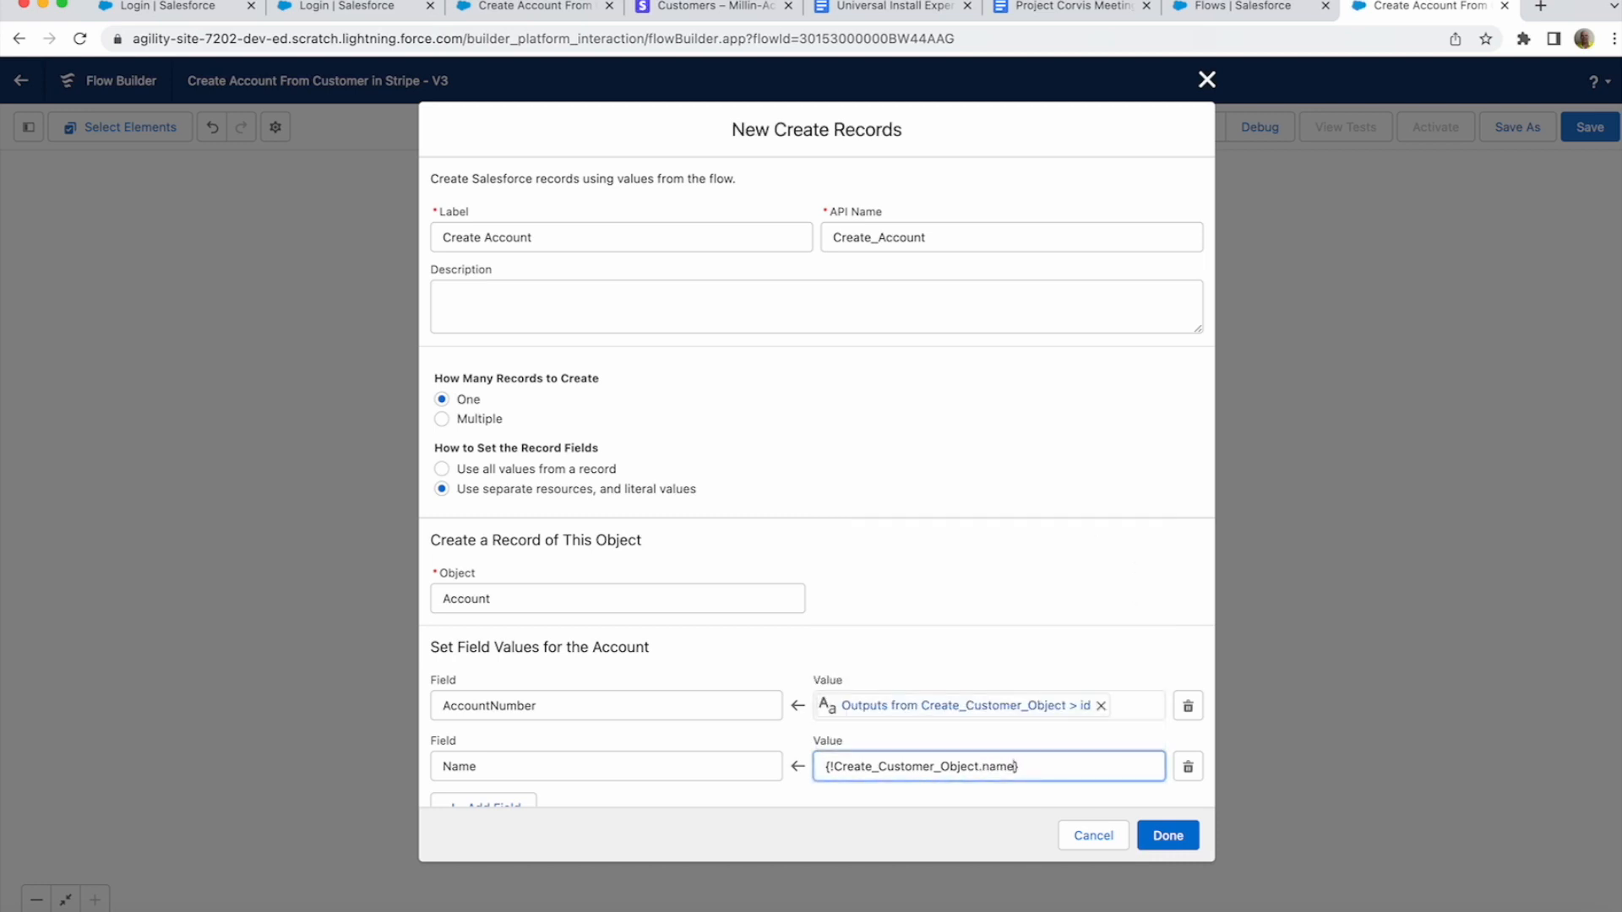
pyautogui.scroll(-2, 816, 507)
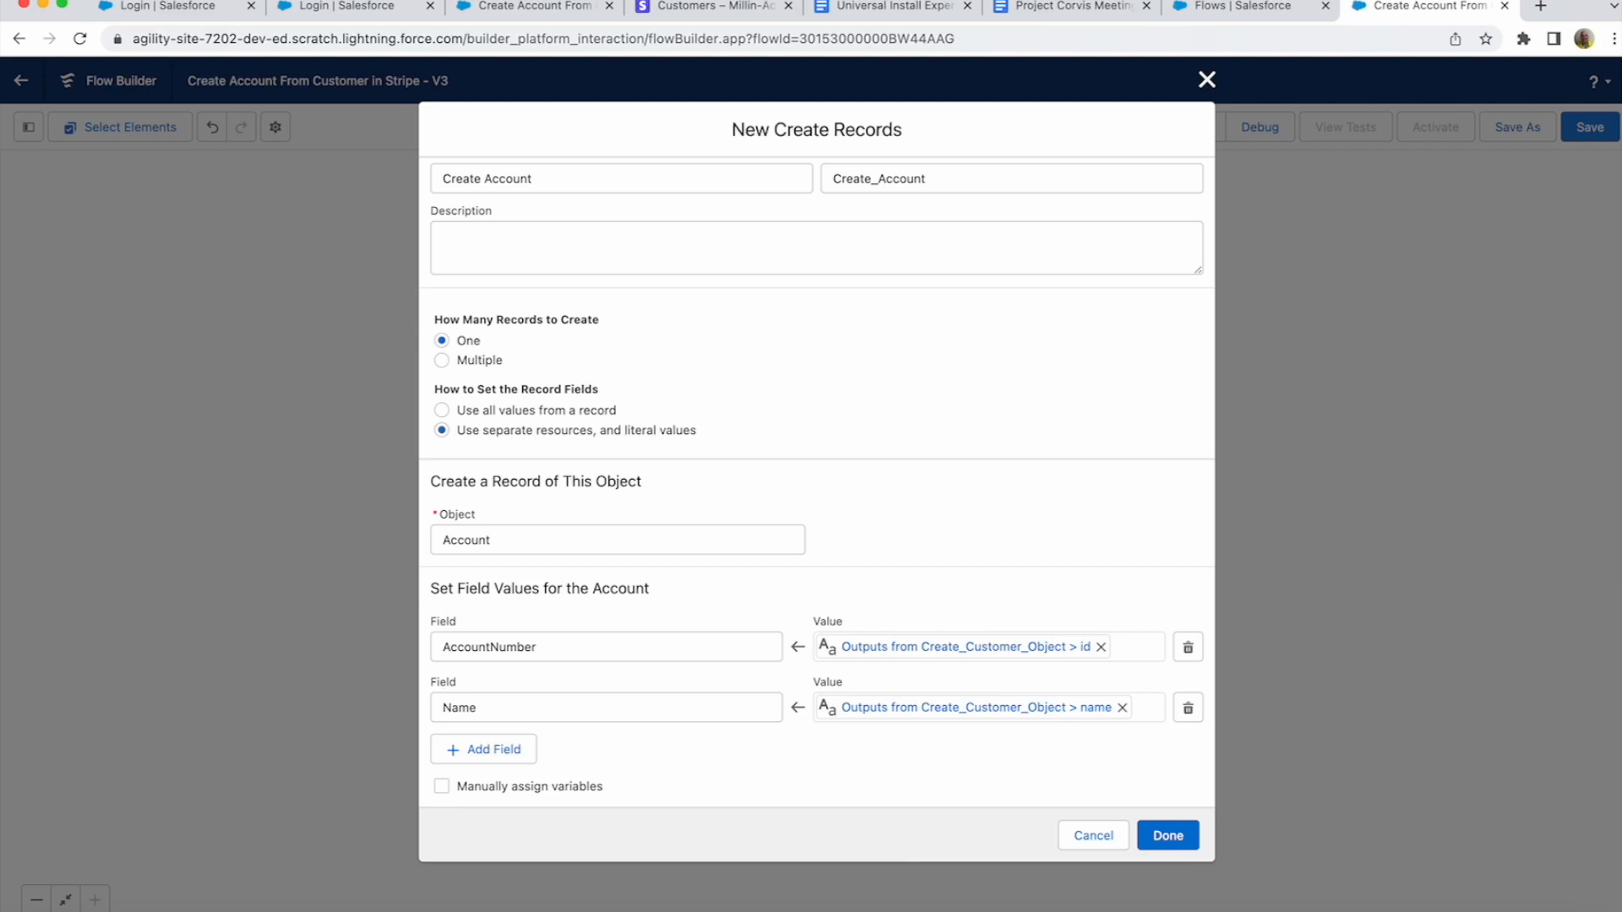
# - Finish the Create Account element, save and activate the flow, then switch to Stripe Customers
pyautogui.click(1168, 835)
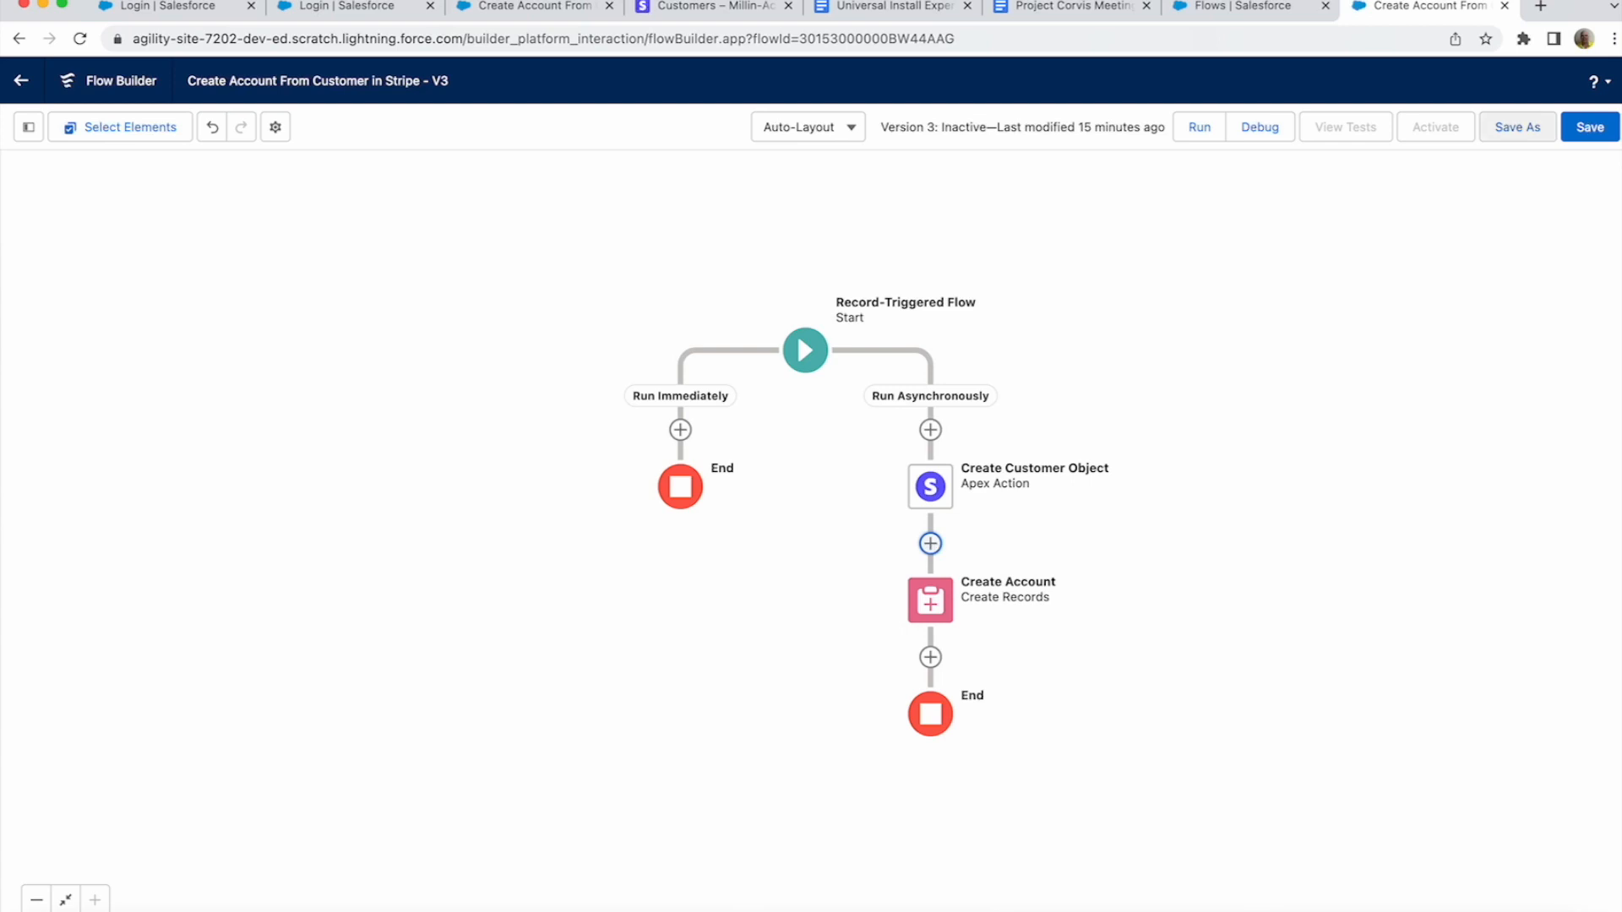
pyautogui.click(1584, 128)
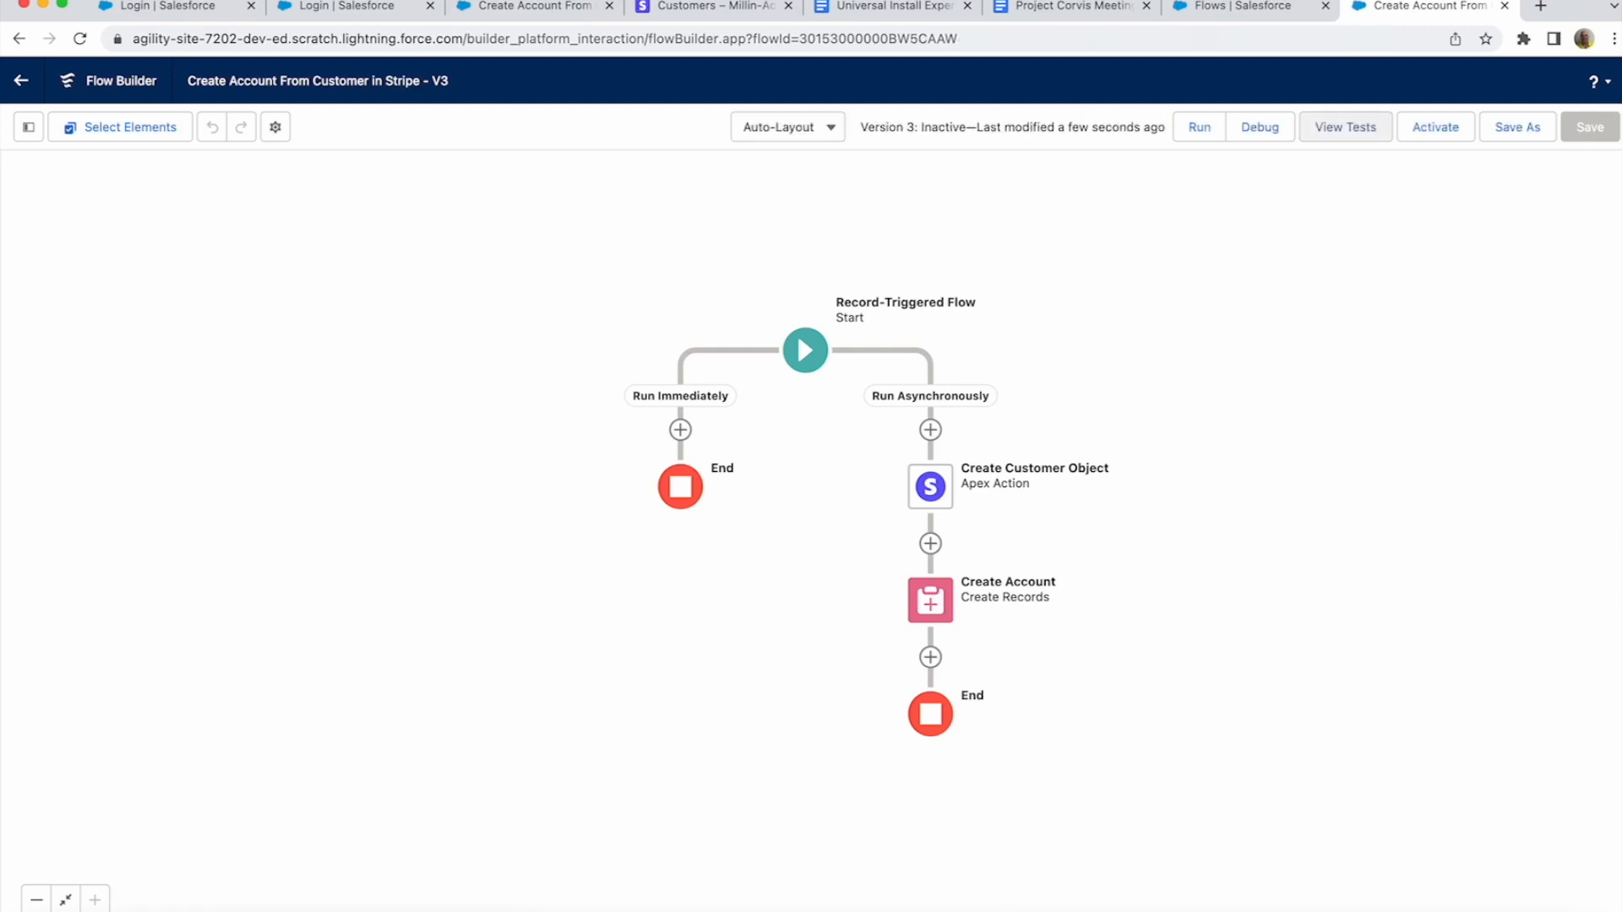
pyautogui.click(1433, 134)
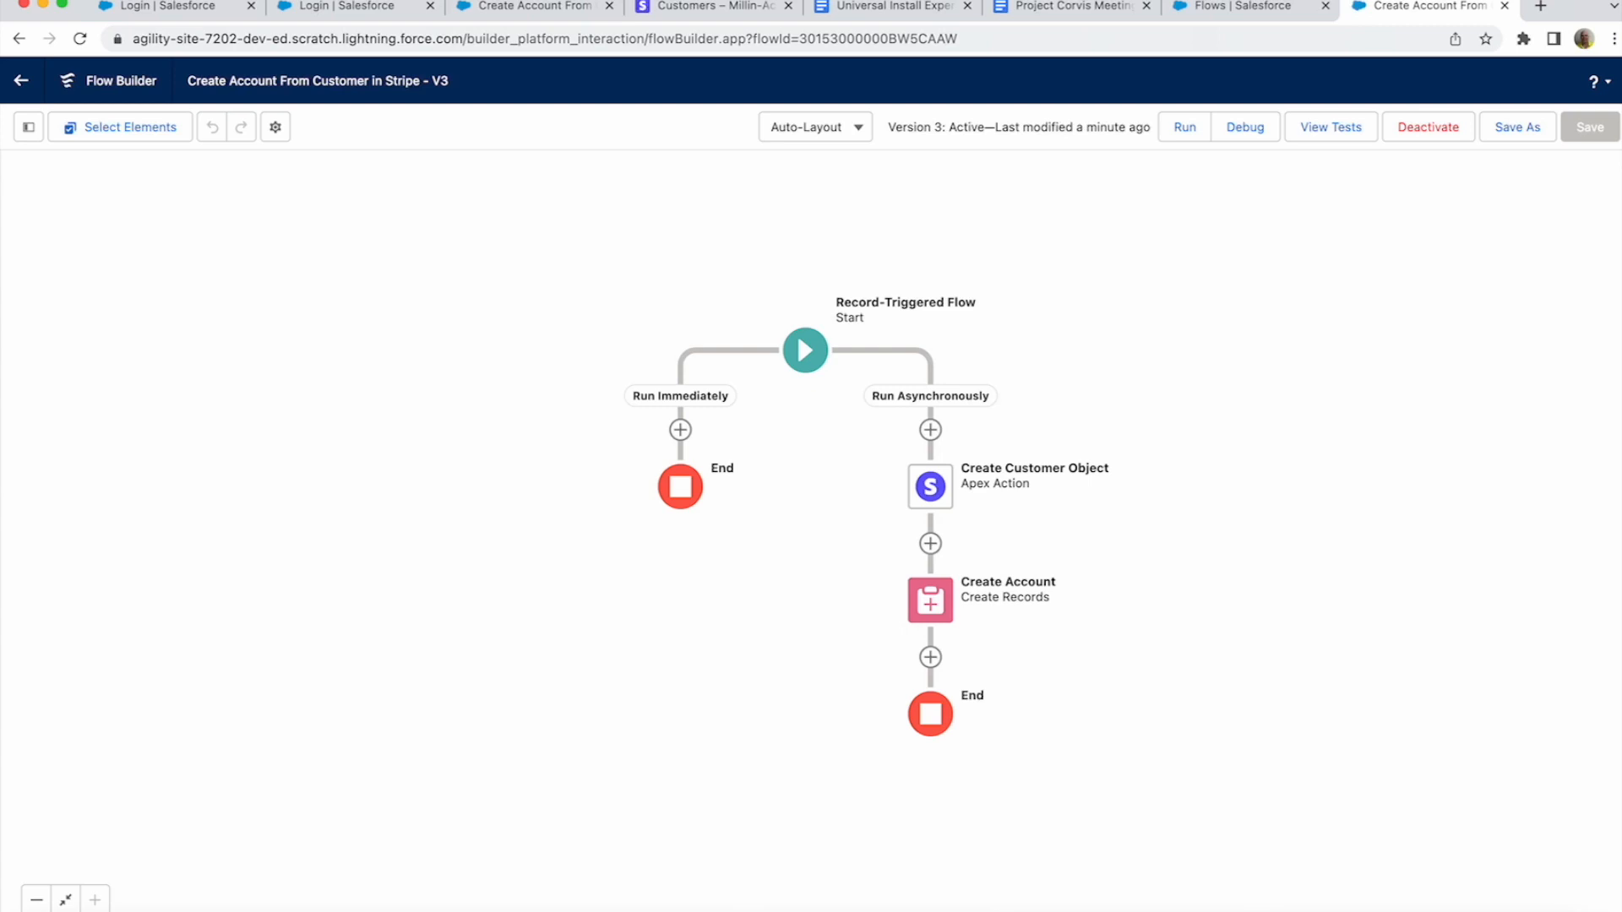
pyautogui.click(714, 7)
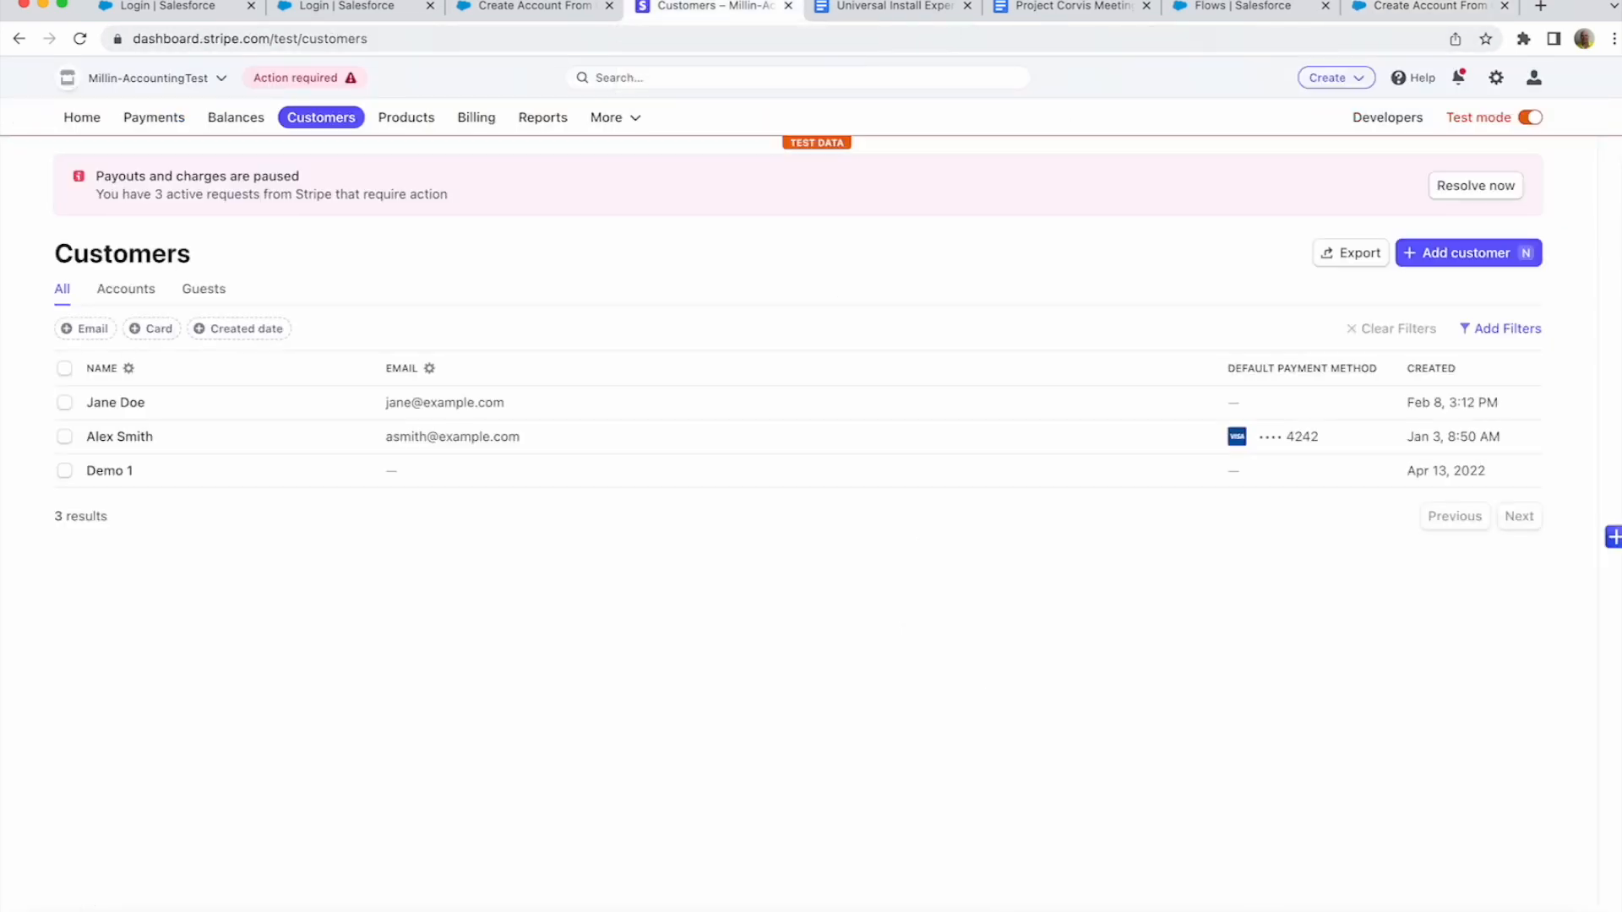
# - Create Stripe customer 'Test Sync' with an e-mail and description 'This is a Test of our Flow'
pyautogui.press('n')
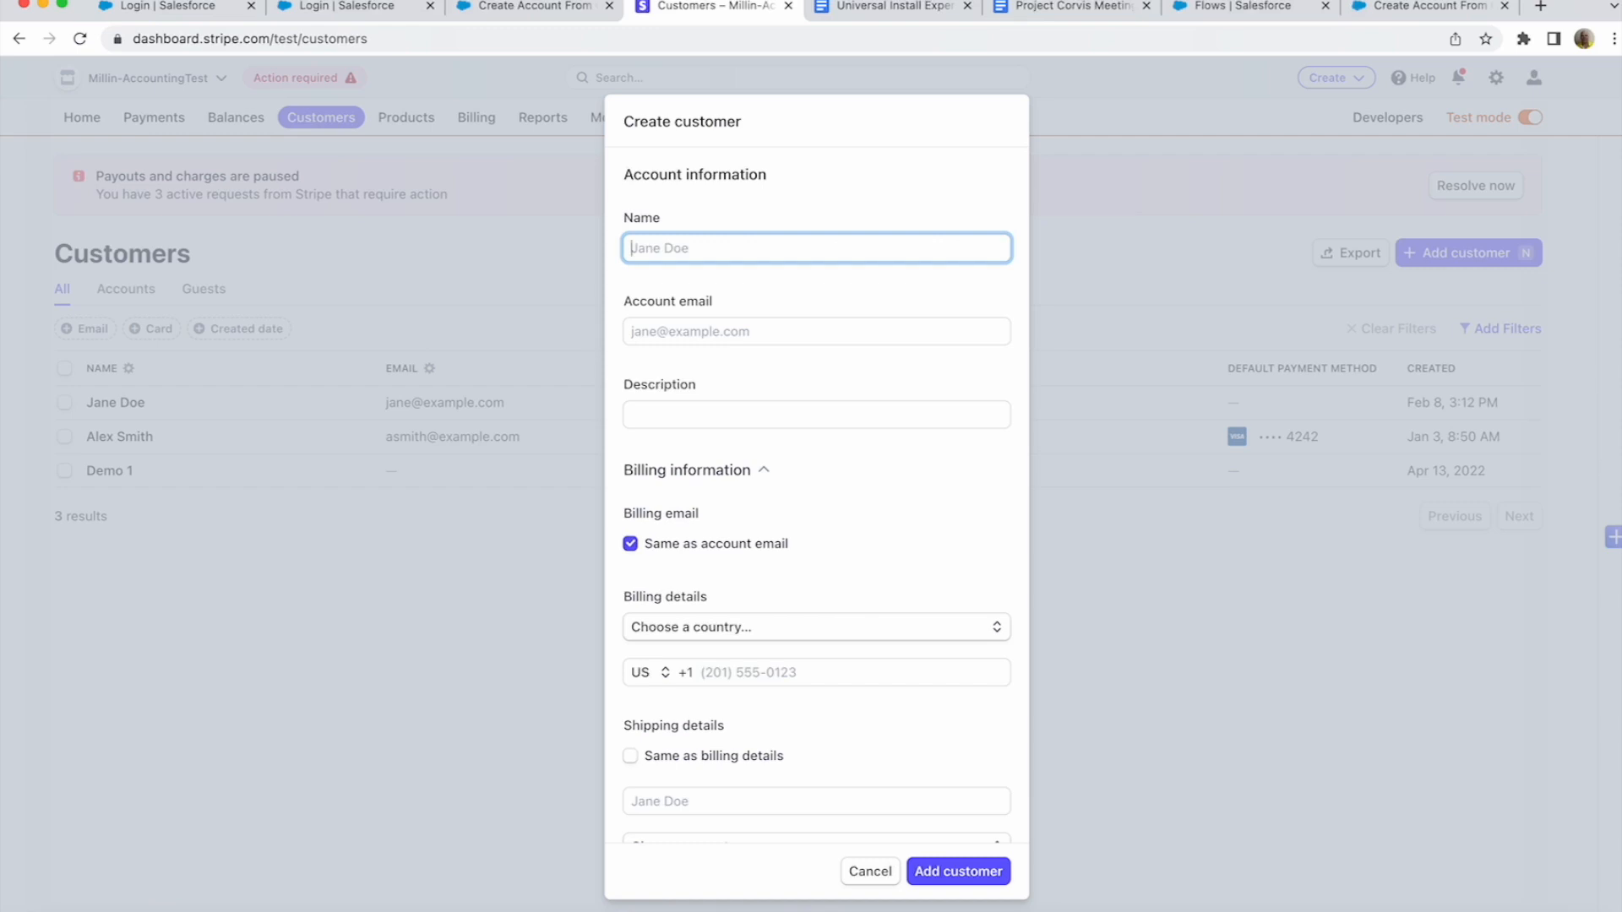
pyautogui.write('Test Sync')
pyautogui.press('Tab')
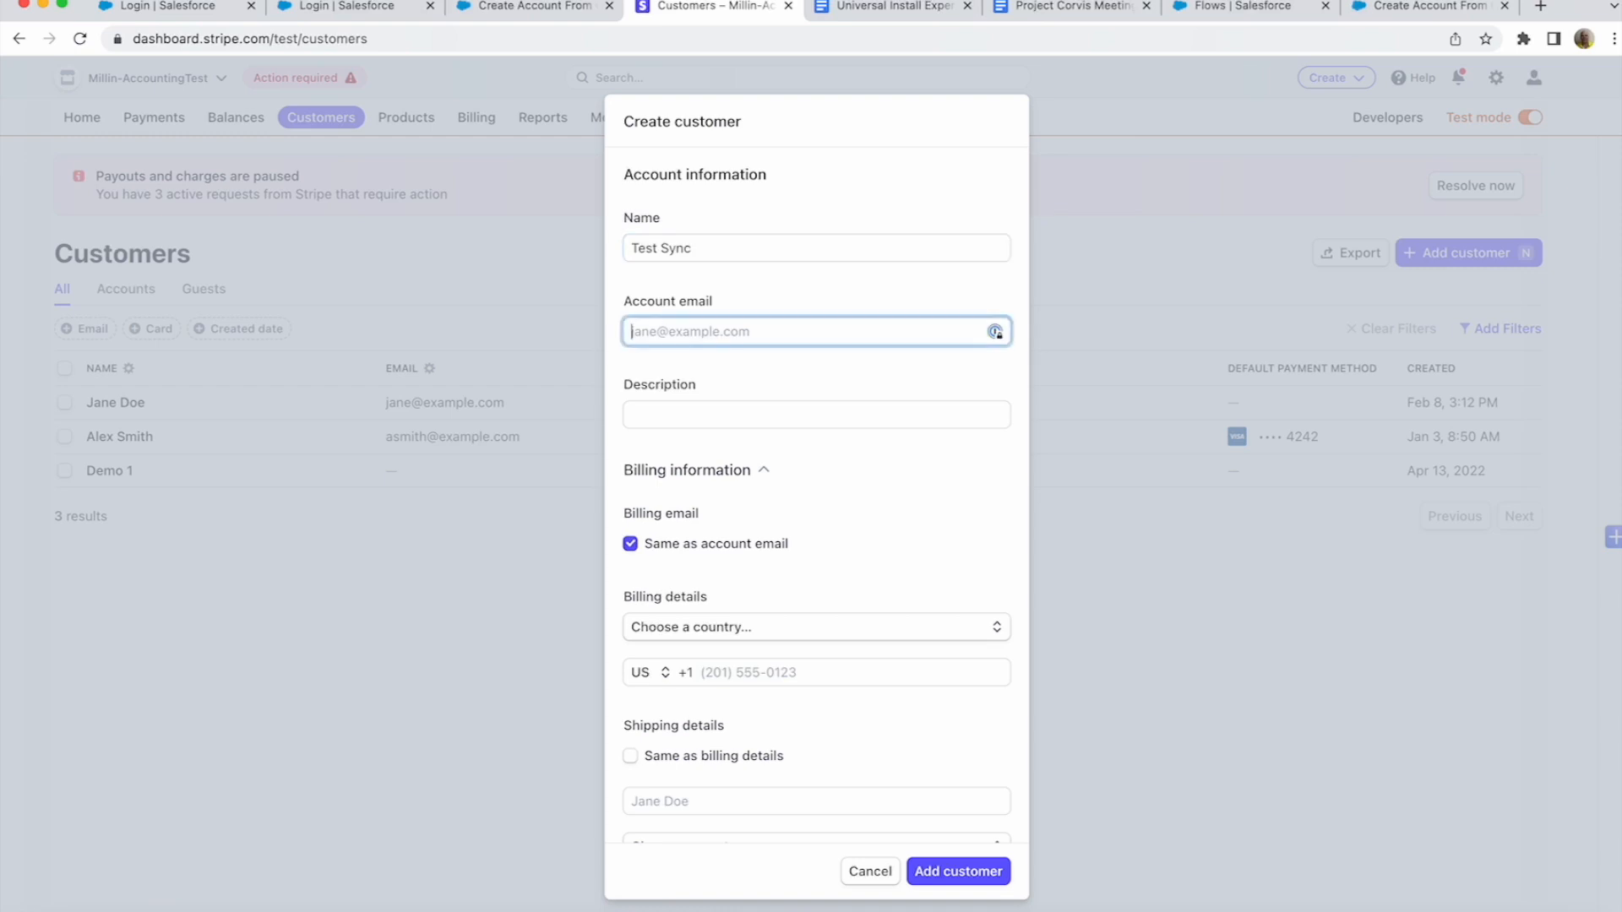
pyautogui.write('tsync@example.com')
pyautogui.press('Tab')
pyautogui.write('This is a Test of our Flow')
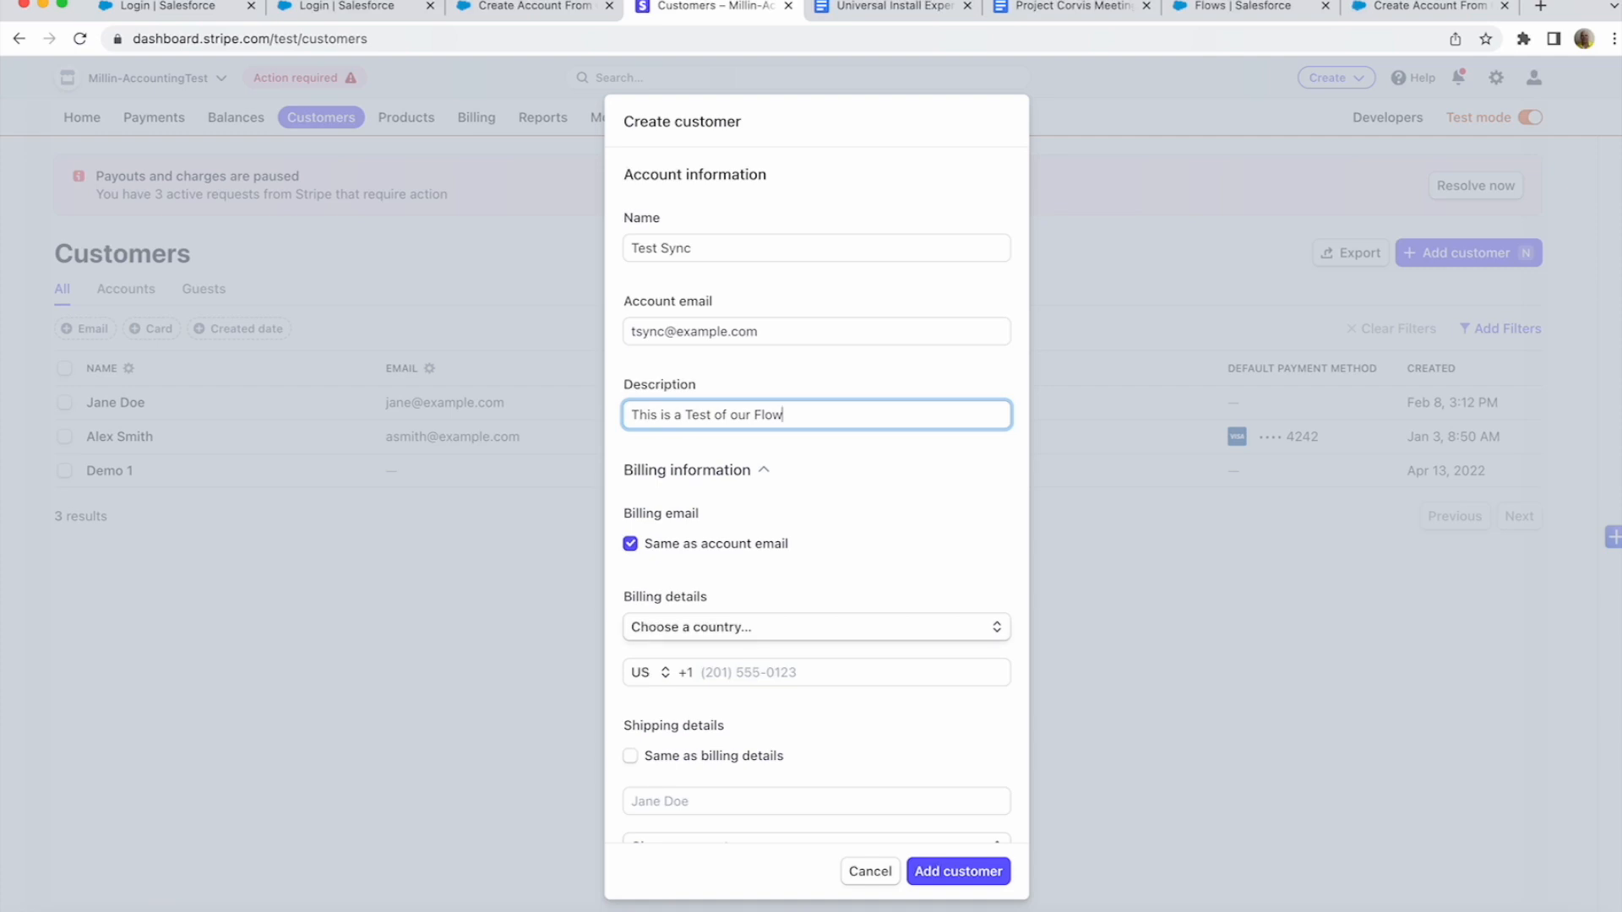
pyautogui.press('Tab')
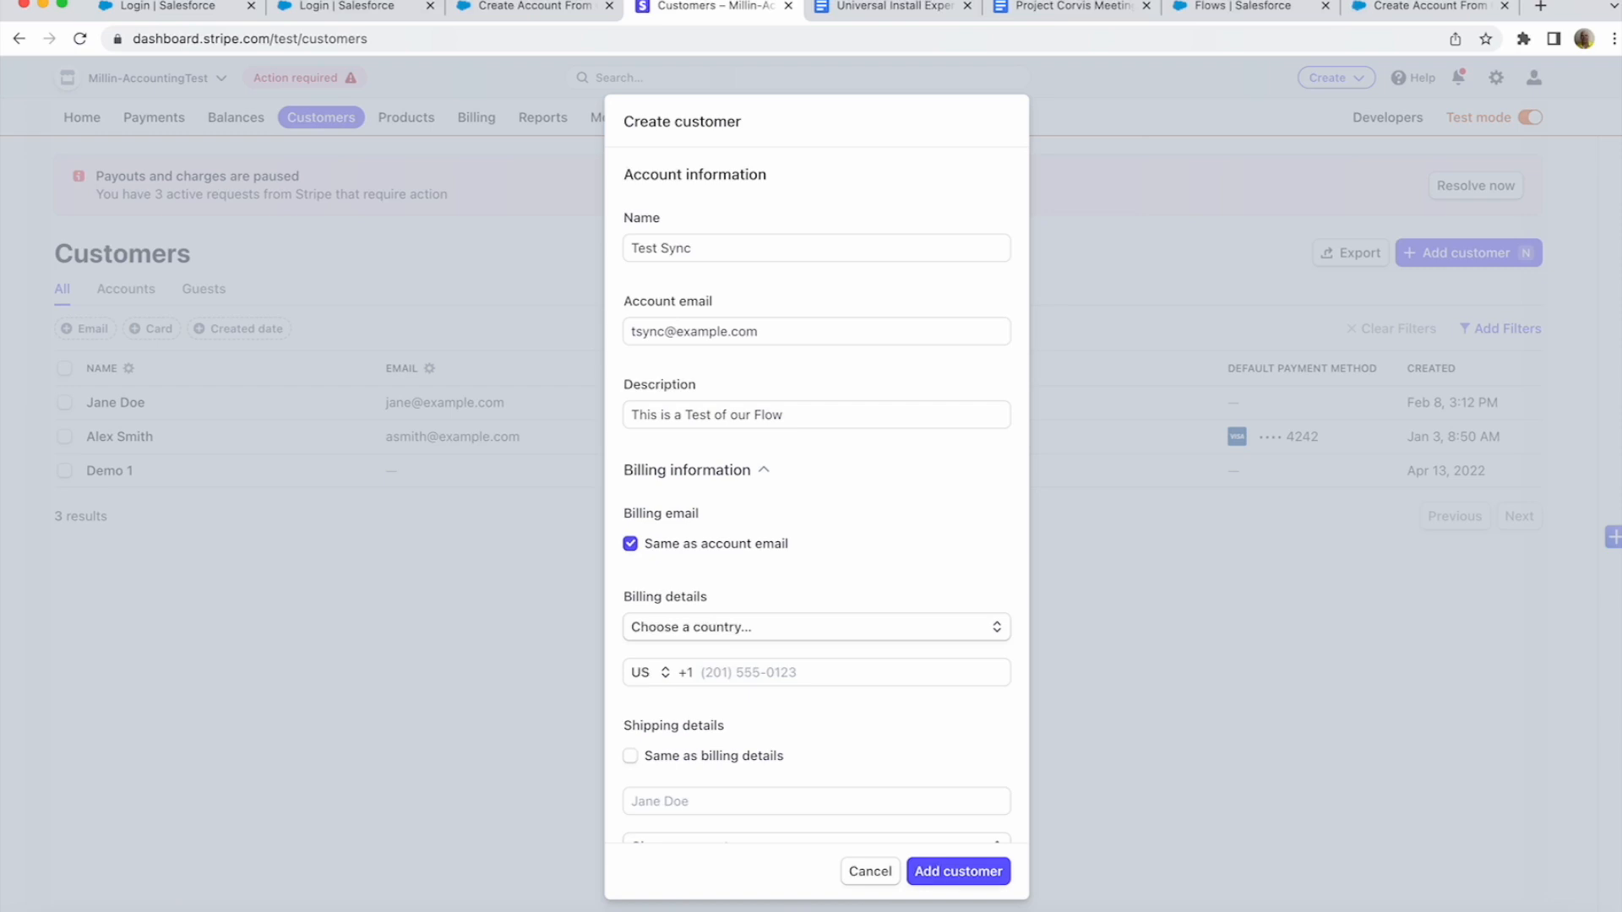
pyautogui.click(974, 878)
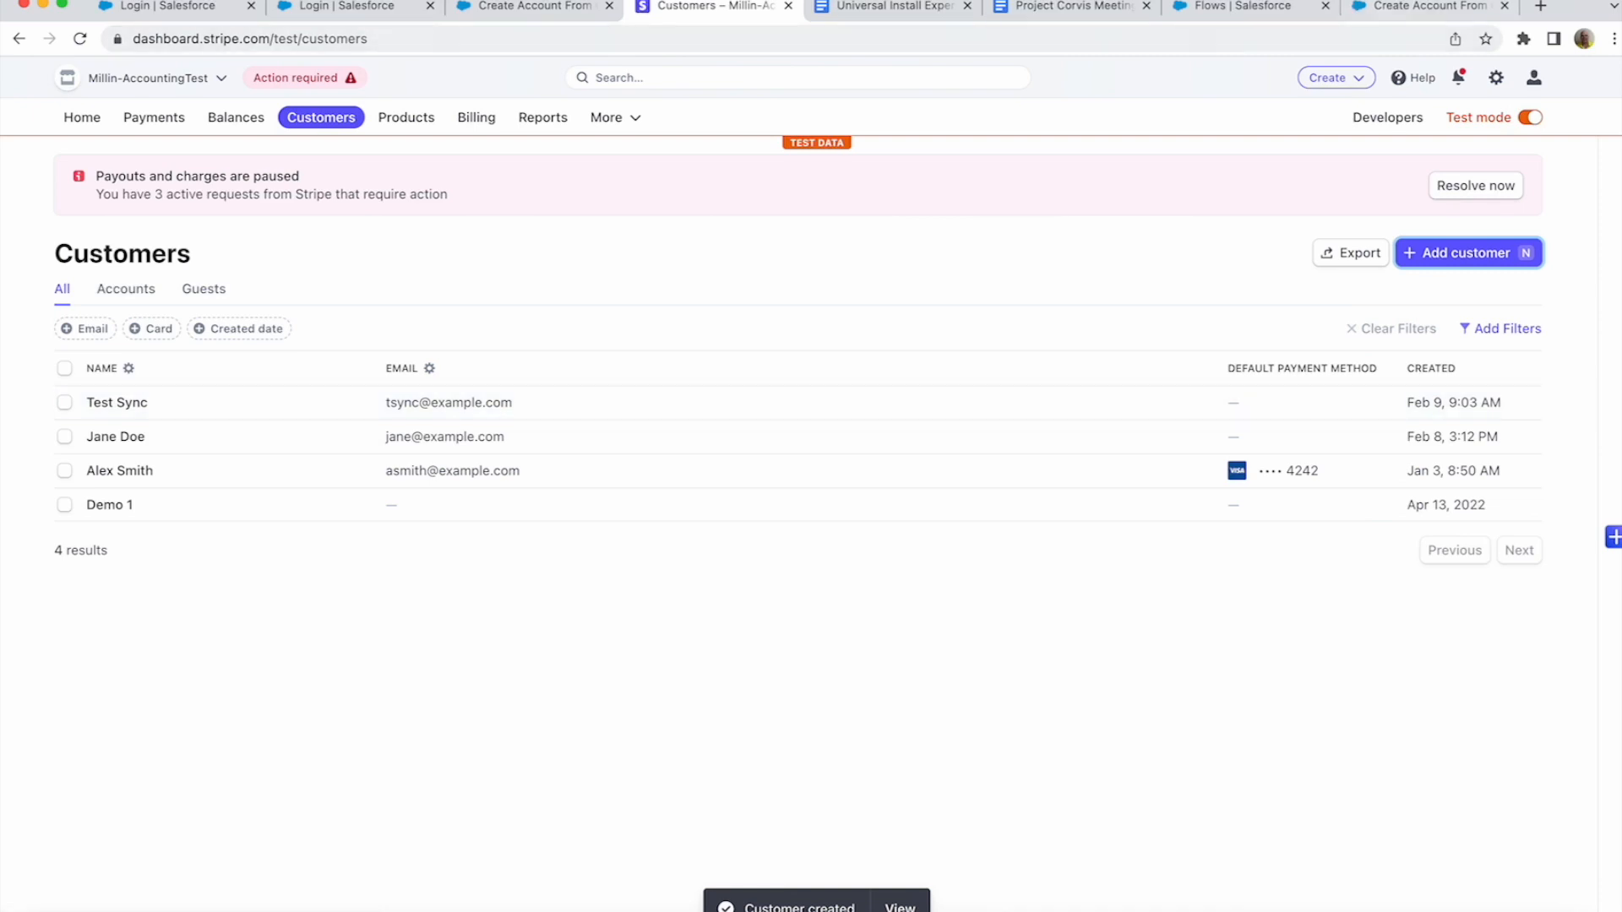
pyautogui.click(1428, 7)
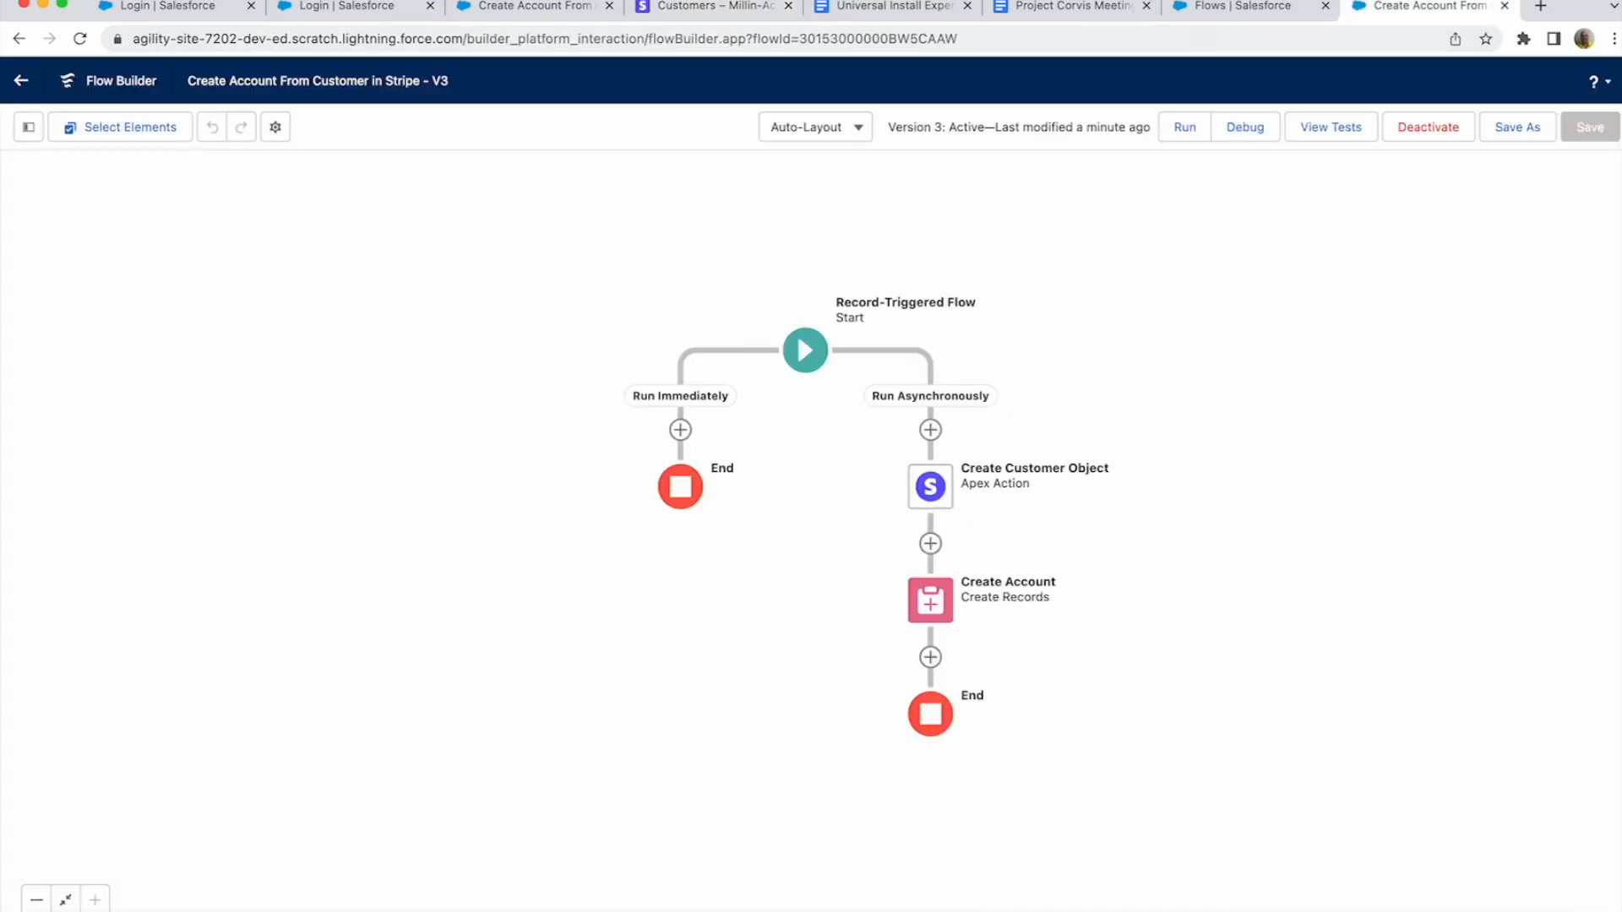
# - Launch the Stripe Connector for Salesforce app from the App Launcher
pyautogui.click(1242, 6)
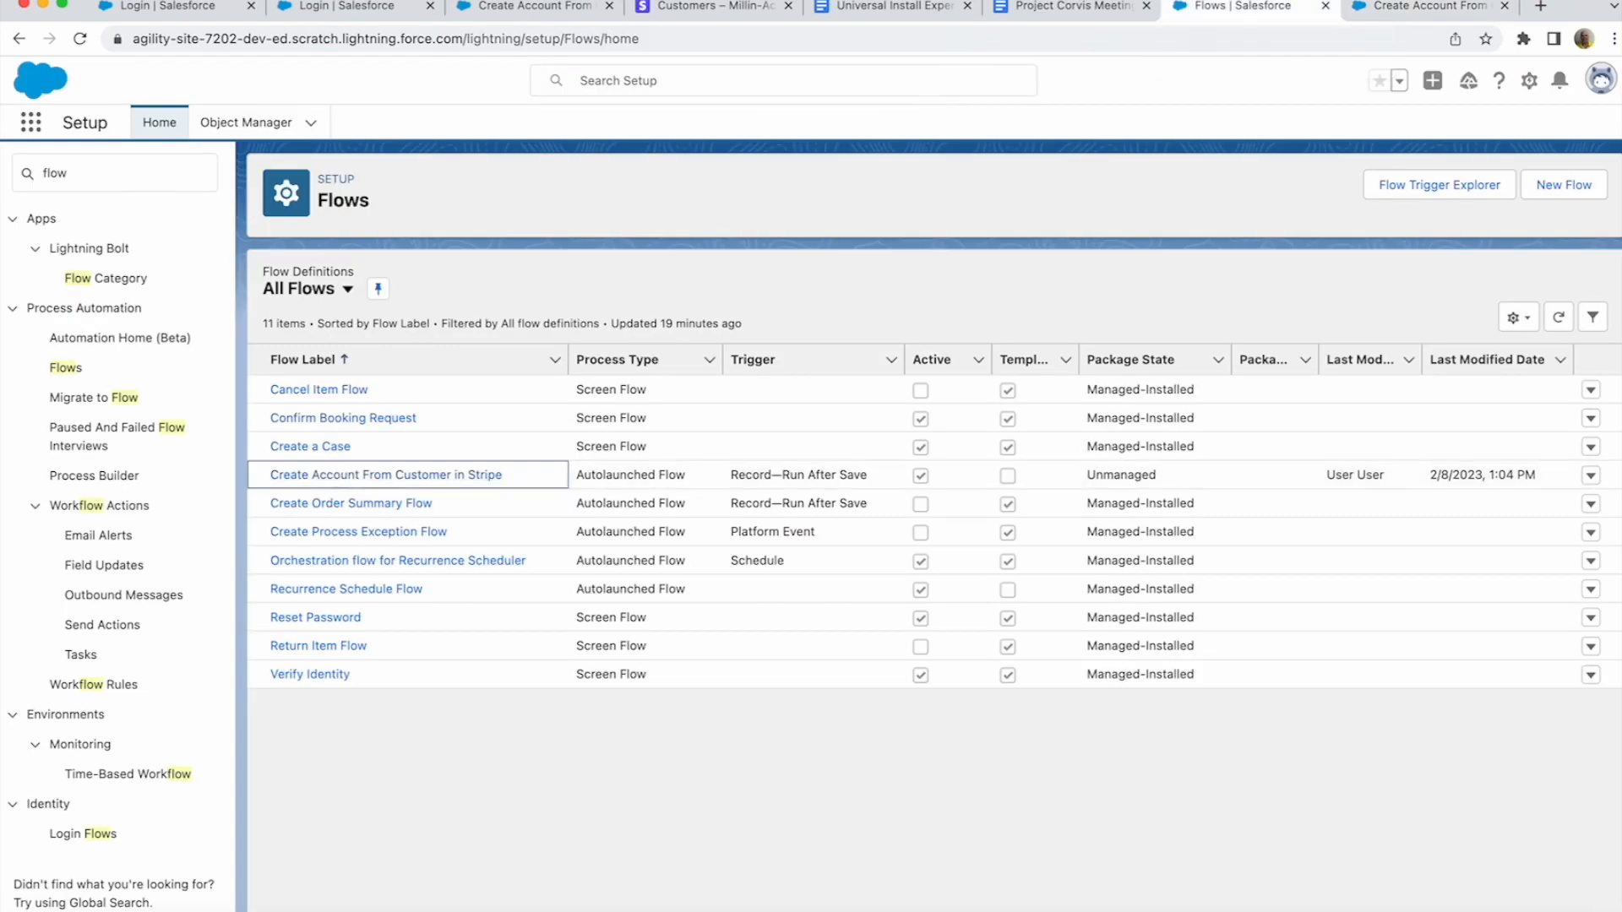
pyautogui.click(115, 173)
pyautogui.press('super+a')
pyautogui.click(30, 122)
pyautogui.write('stripe')
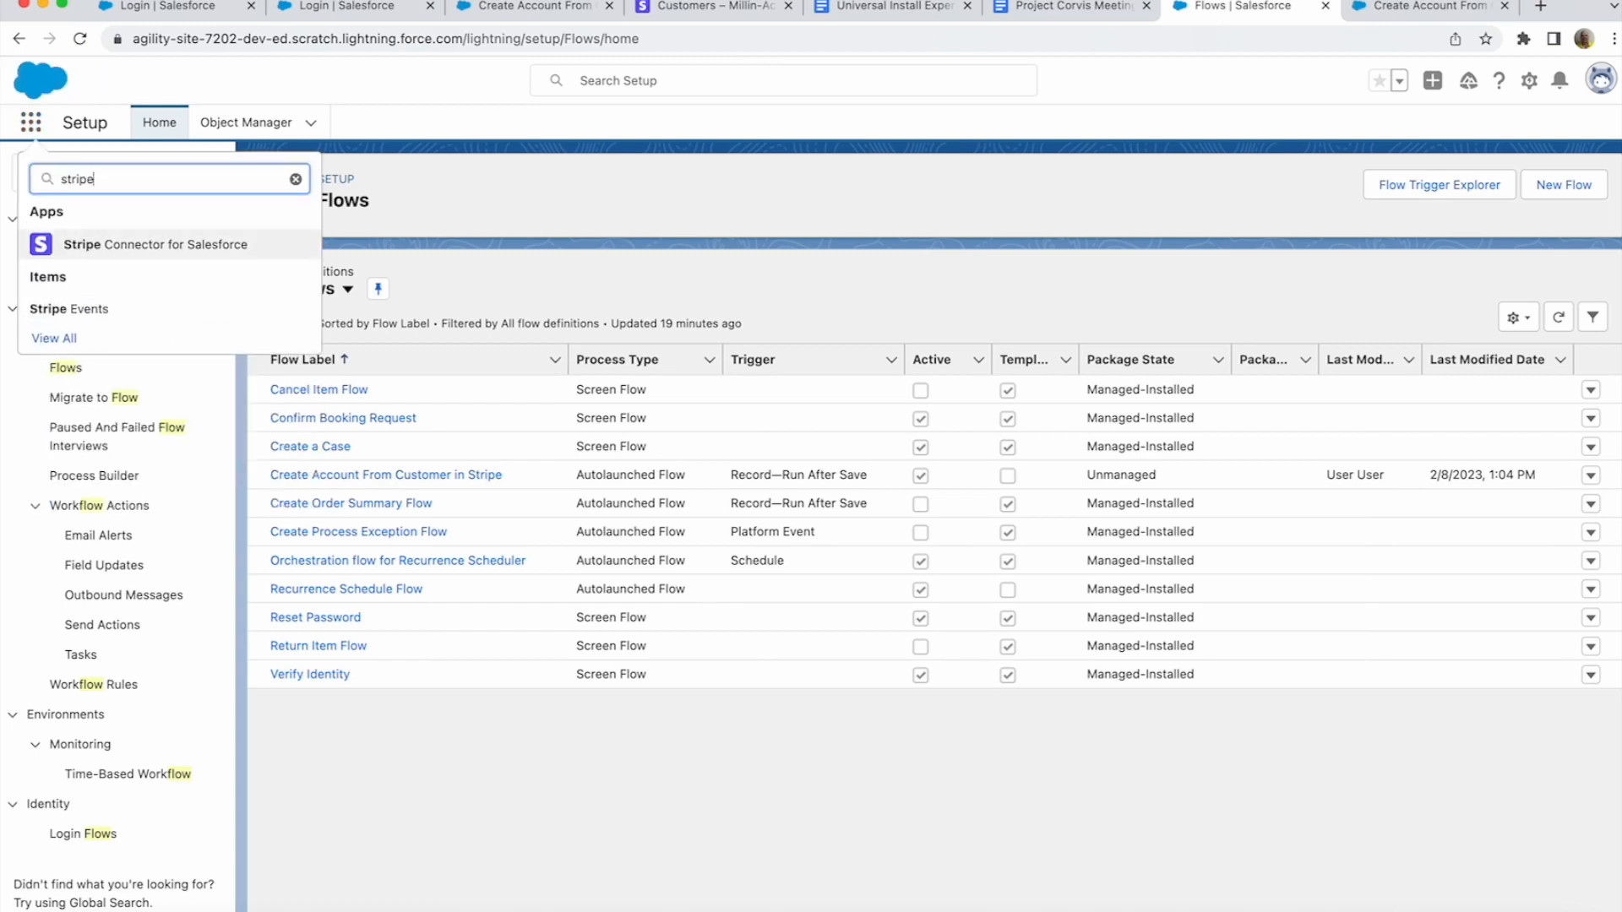
pyautogui.click(155, 245)
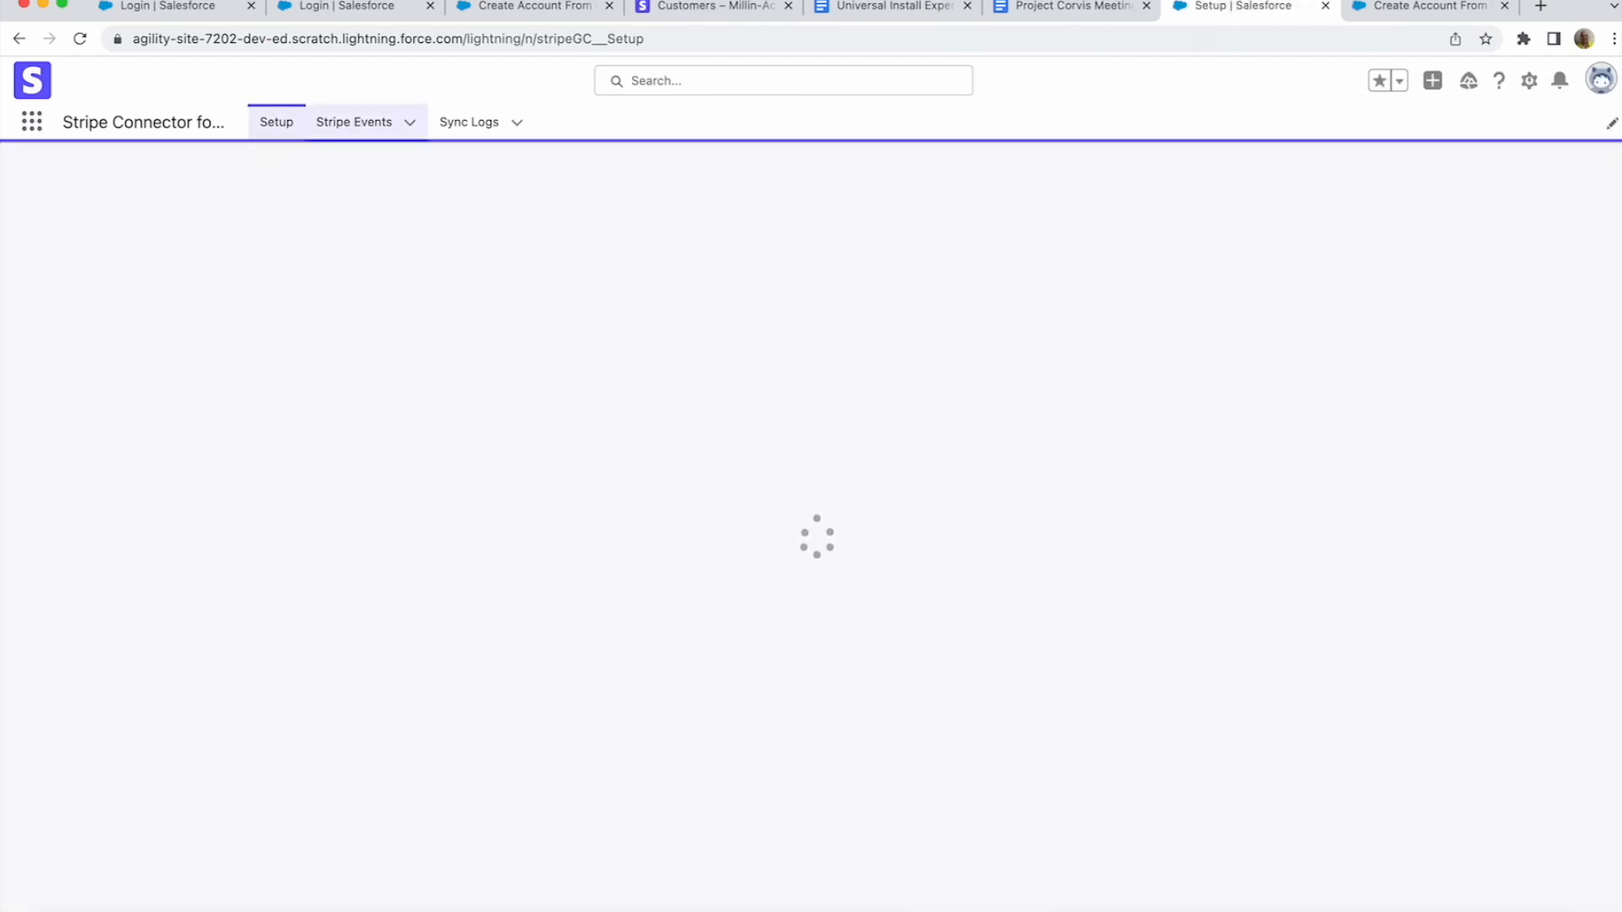
# - Open Stripe Event SE-000002 and check its request body holds the Test Sync data
pyautogui.click(354, 123)
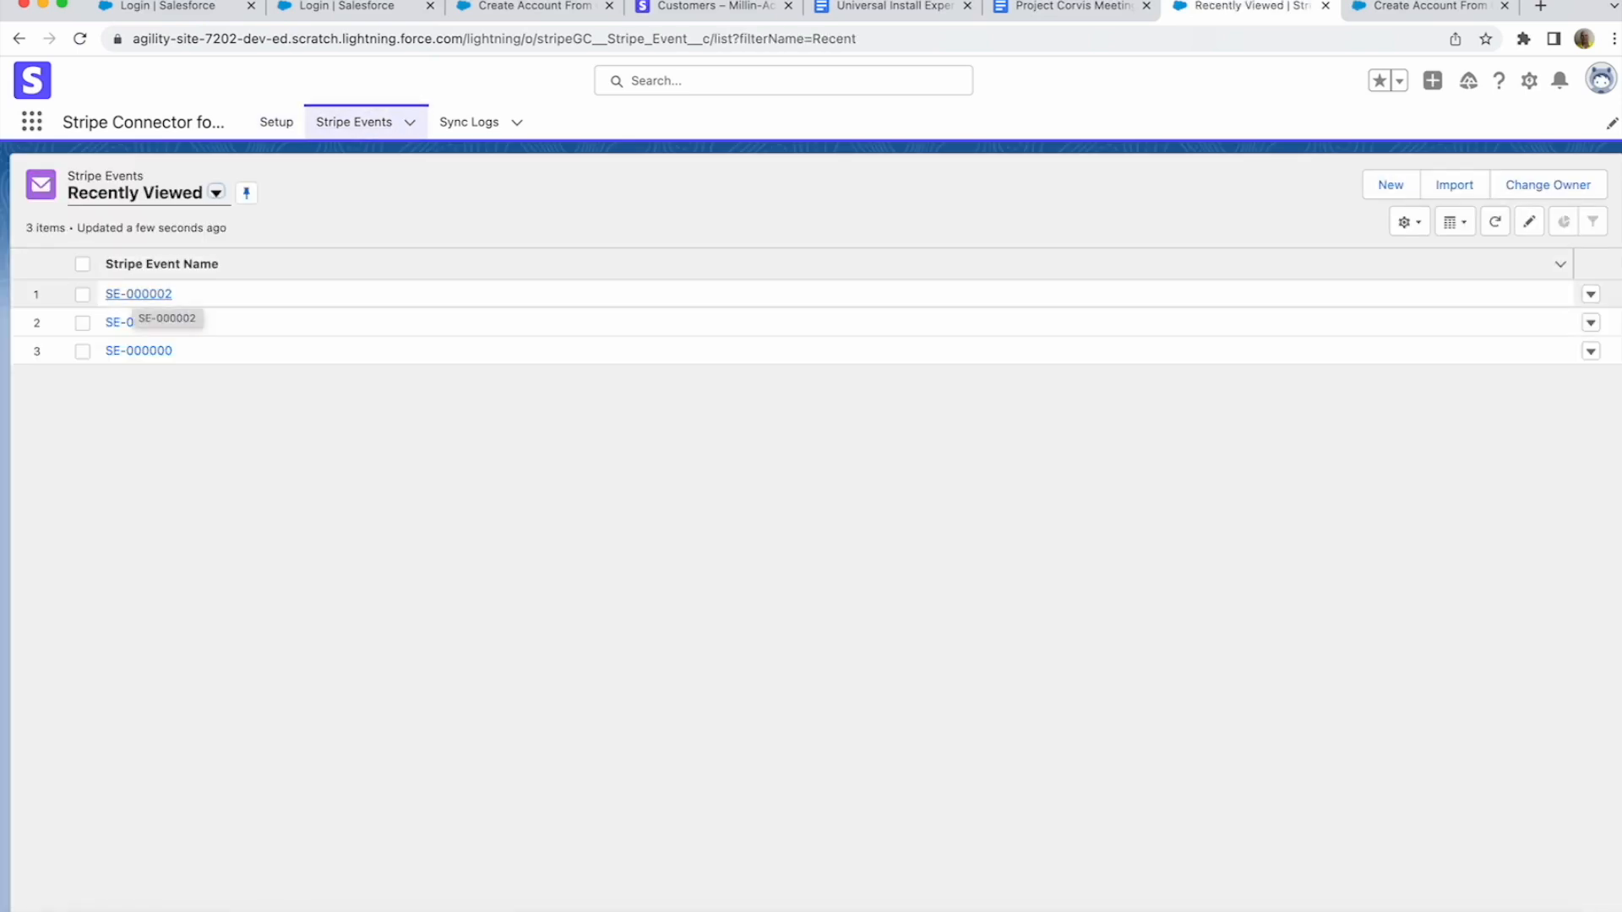
pyautogui.click(138, 294)
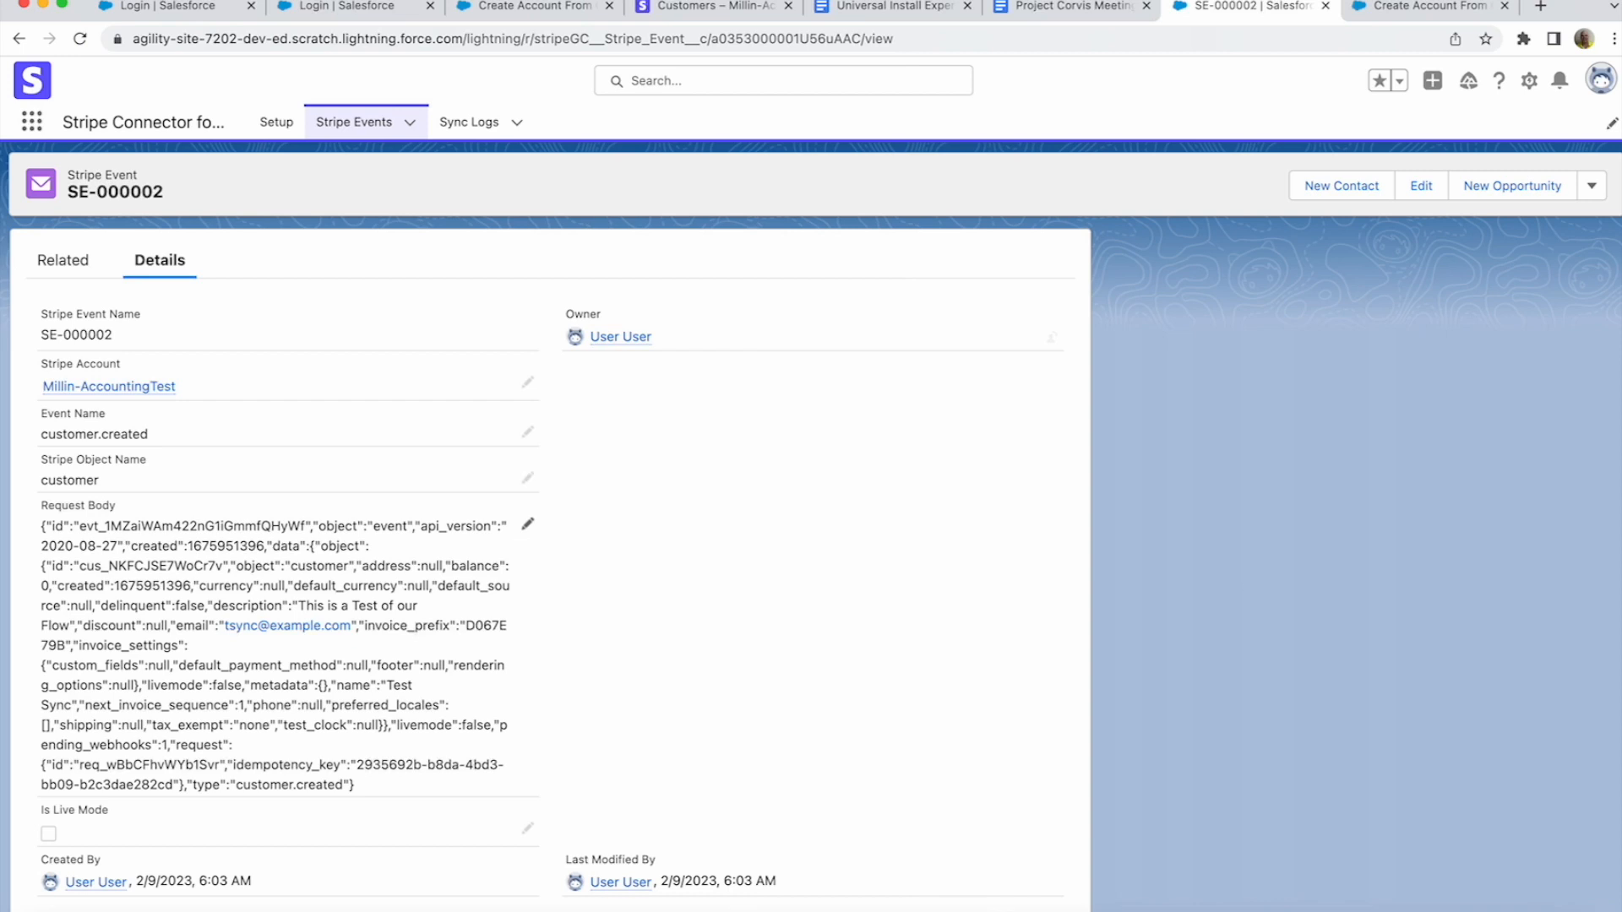
pyautogui.moveTo(296, 606); pyautogui.dragTo(71, 625)
pyautogui.click(71, 626)
pyautogui.click(31, 122)
# - Open the Test Sync account's details for editing and select its Account Number value
pyautogui.write('account')
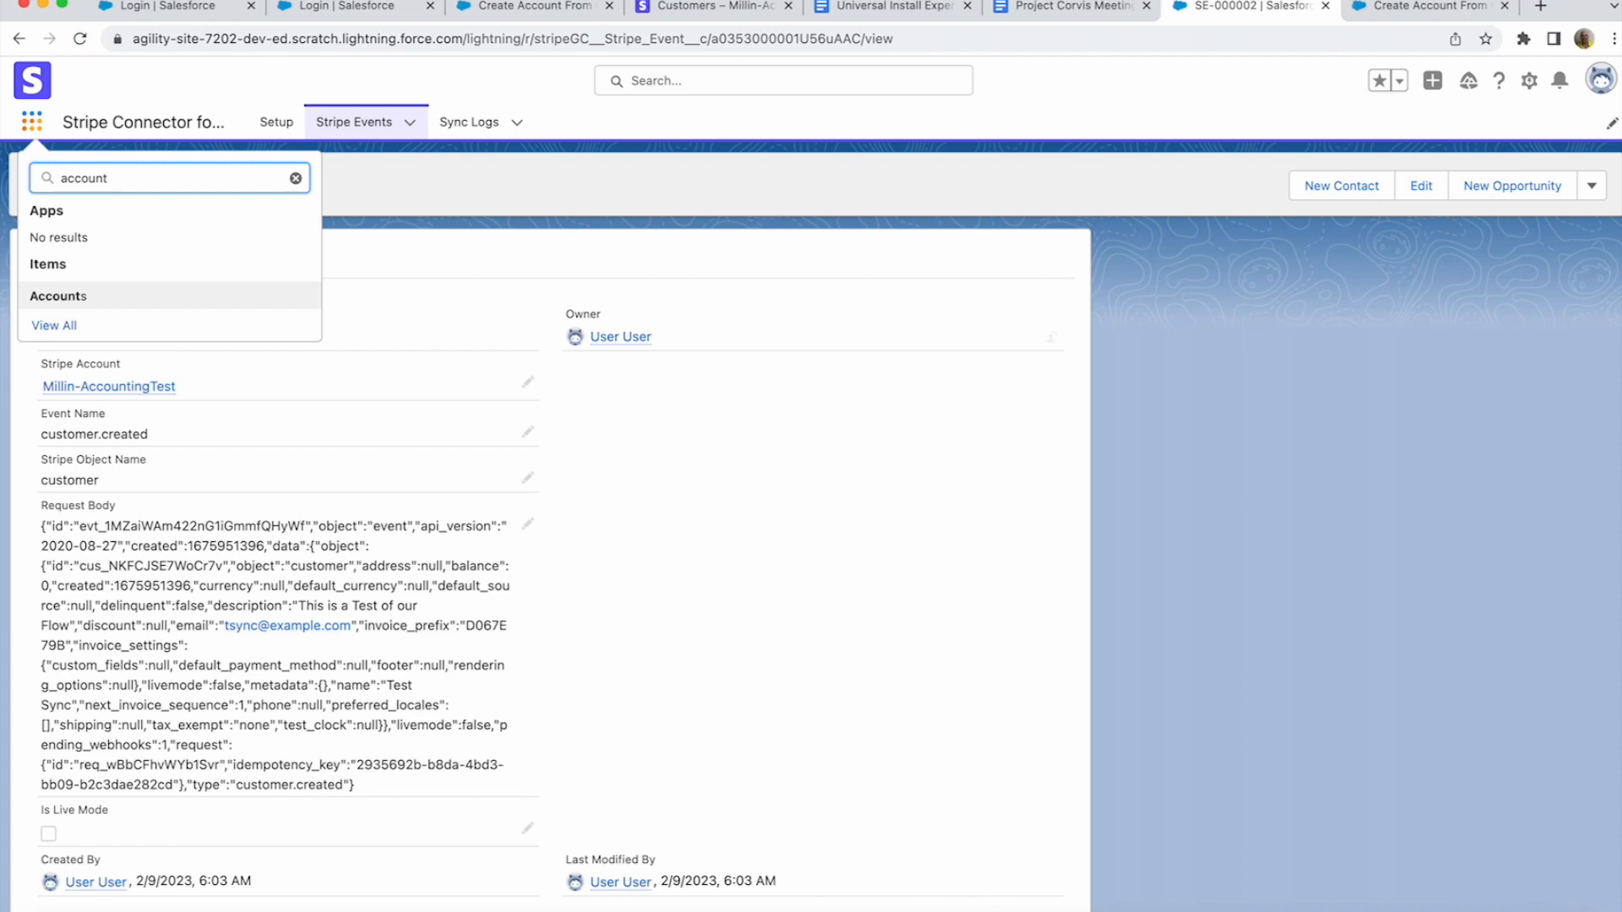
pyautogui.press('Return')
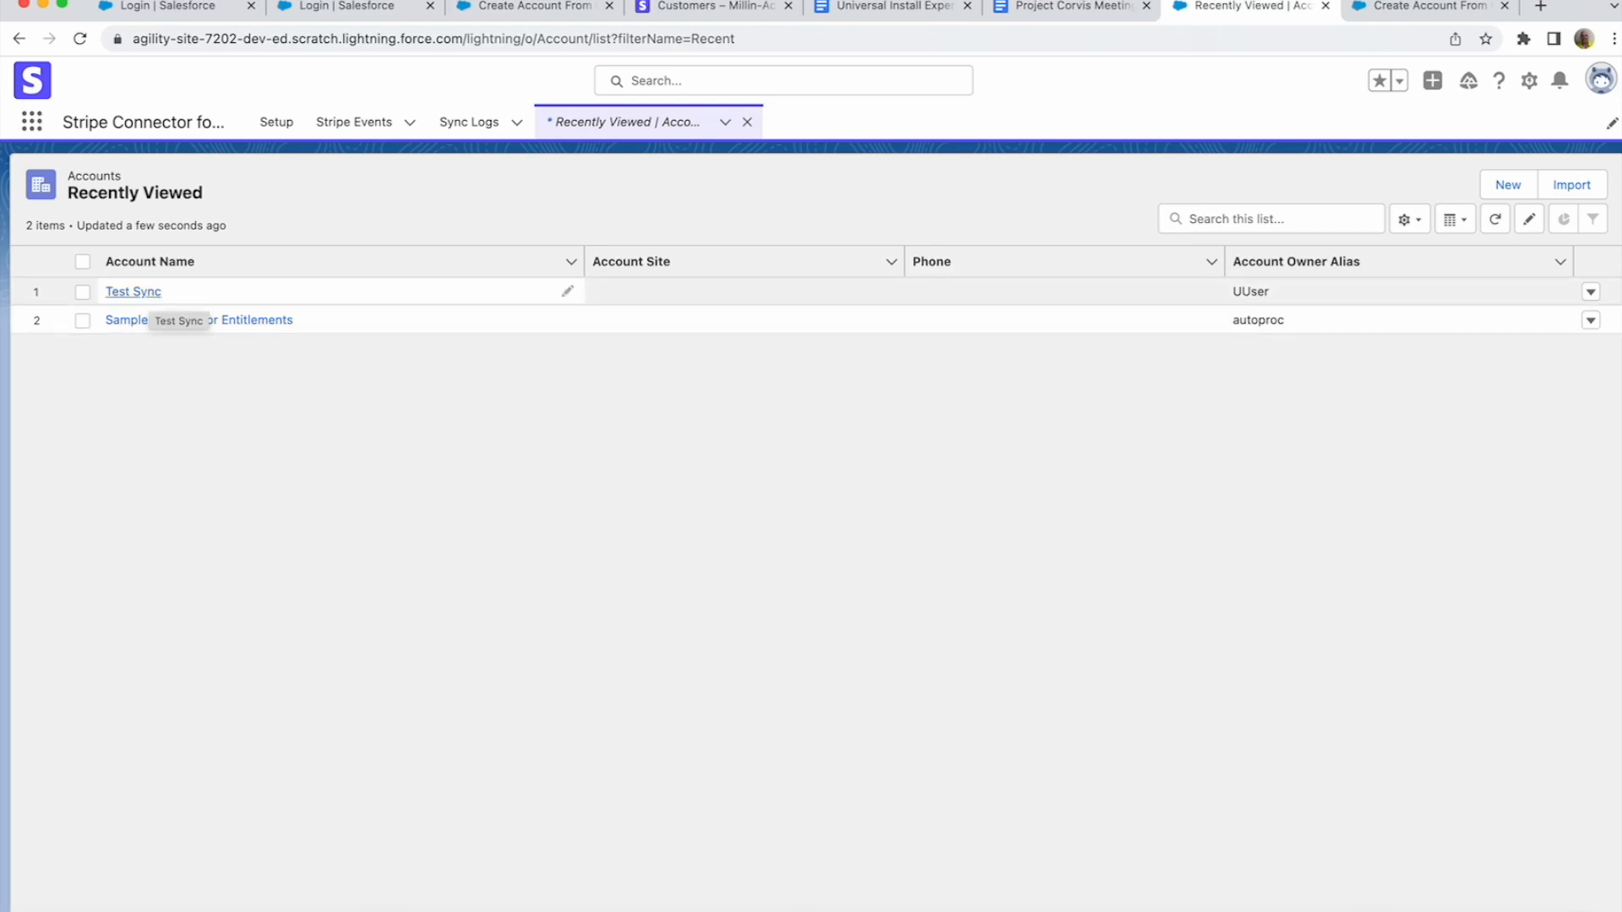
pyautogui.click(134, 291)
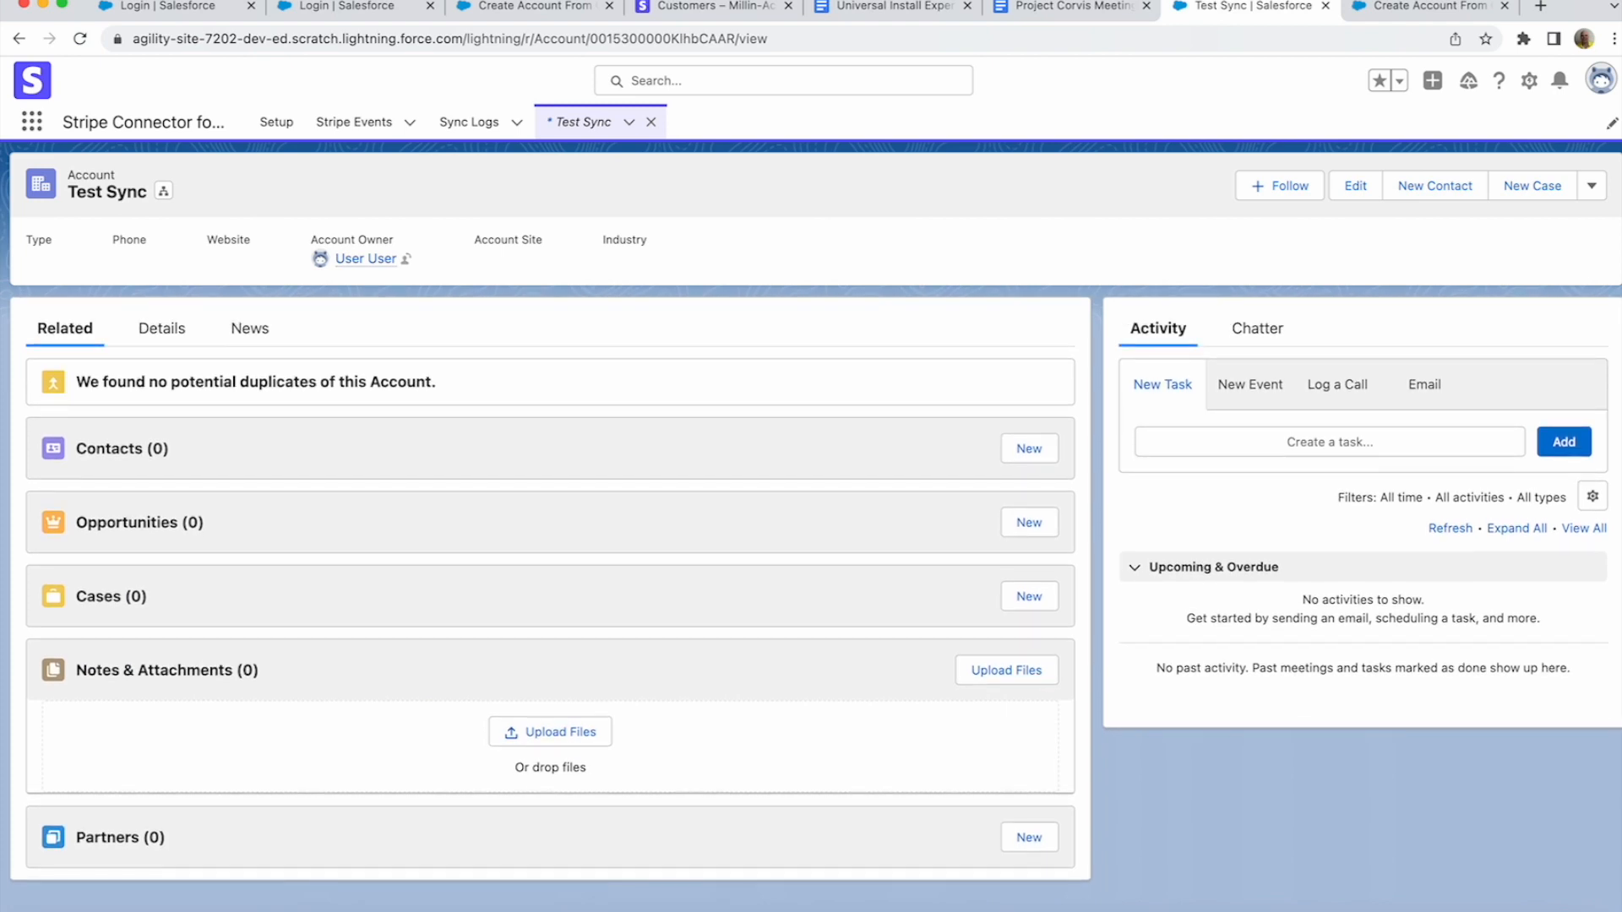
pyautogui.click(161, 326)
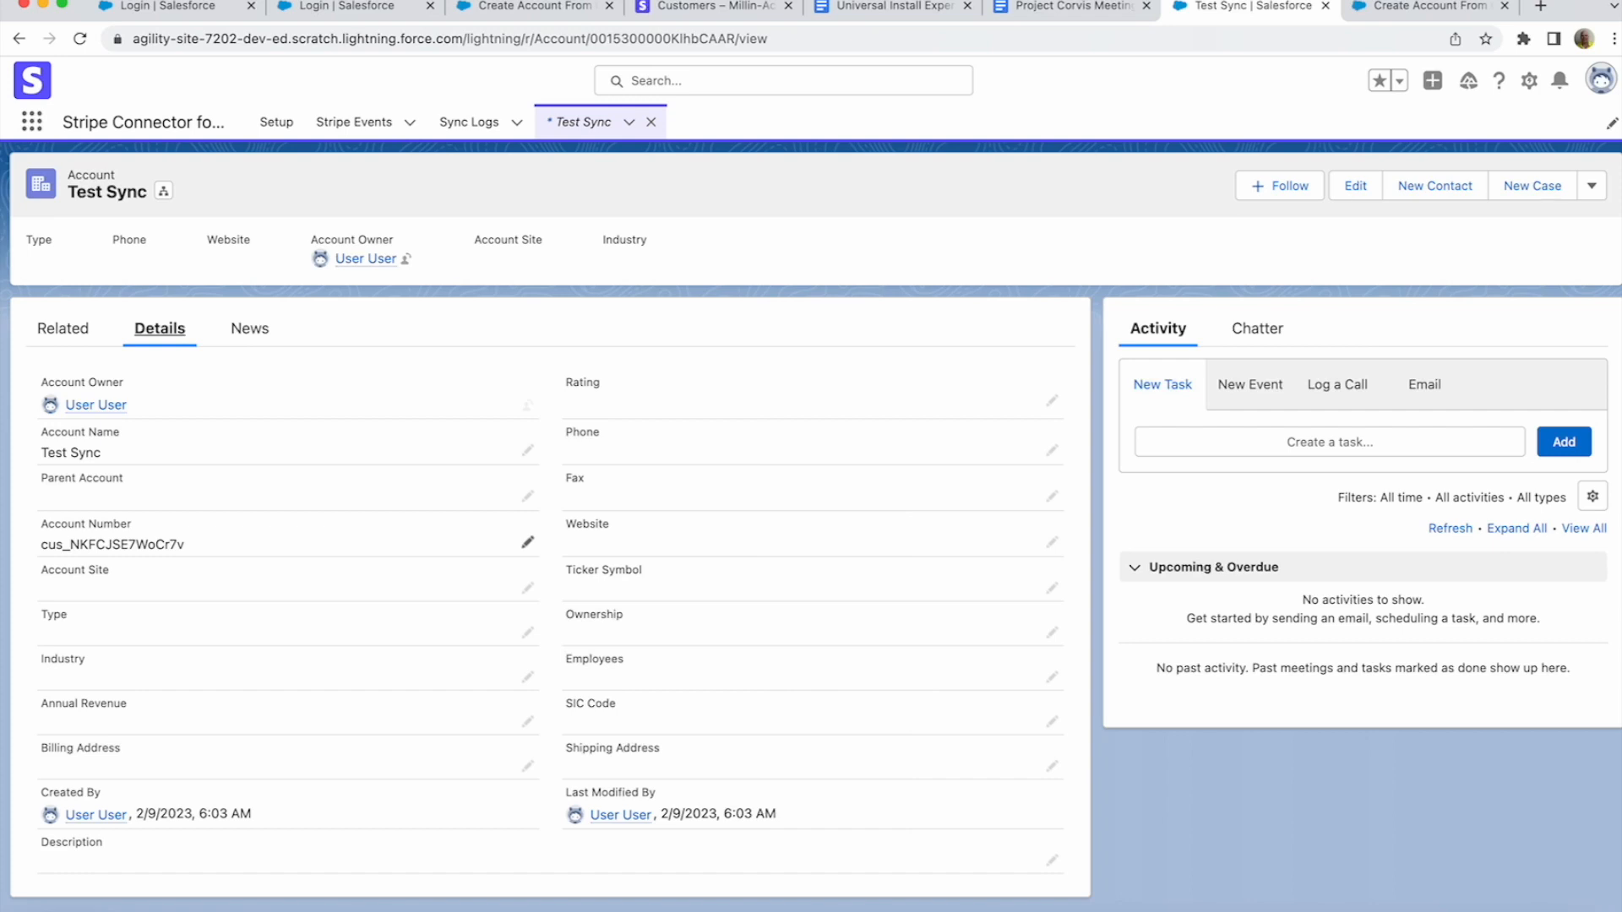
pyautogui.click(527, 496)
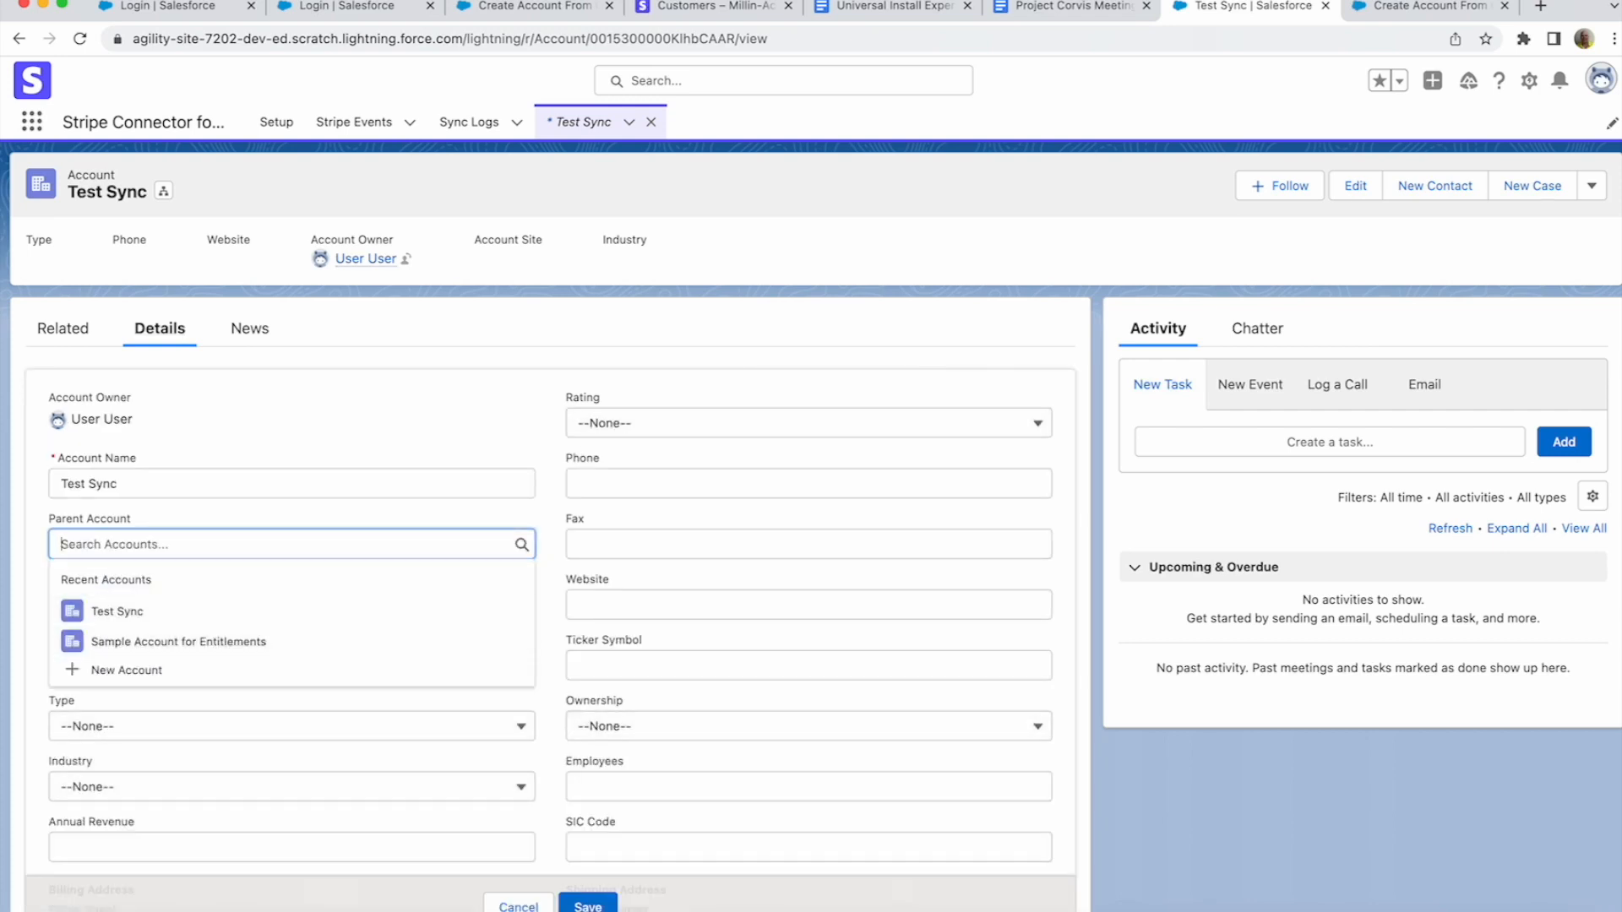
pyautogui.click(551, 581)
pyautogui.doubleClick(128, 605)
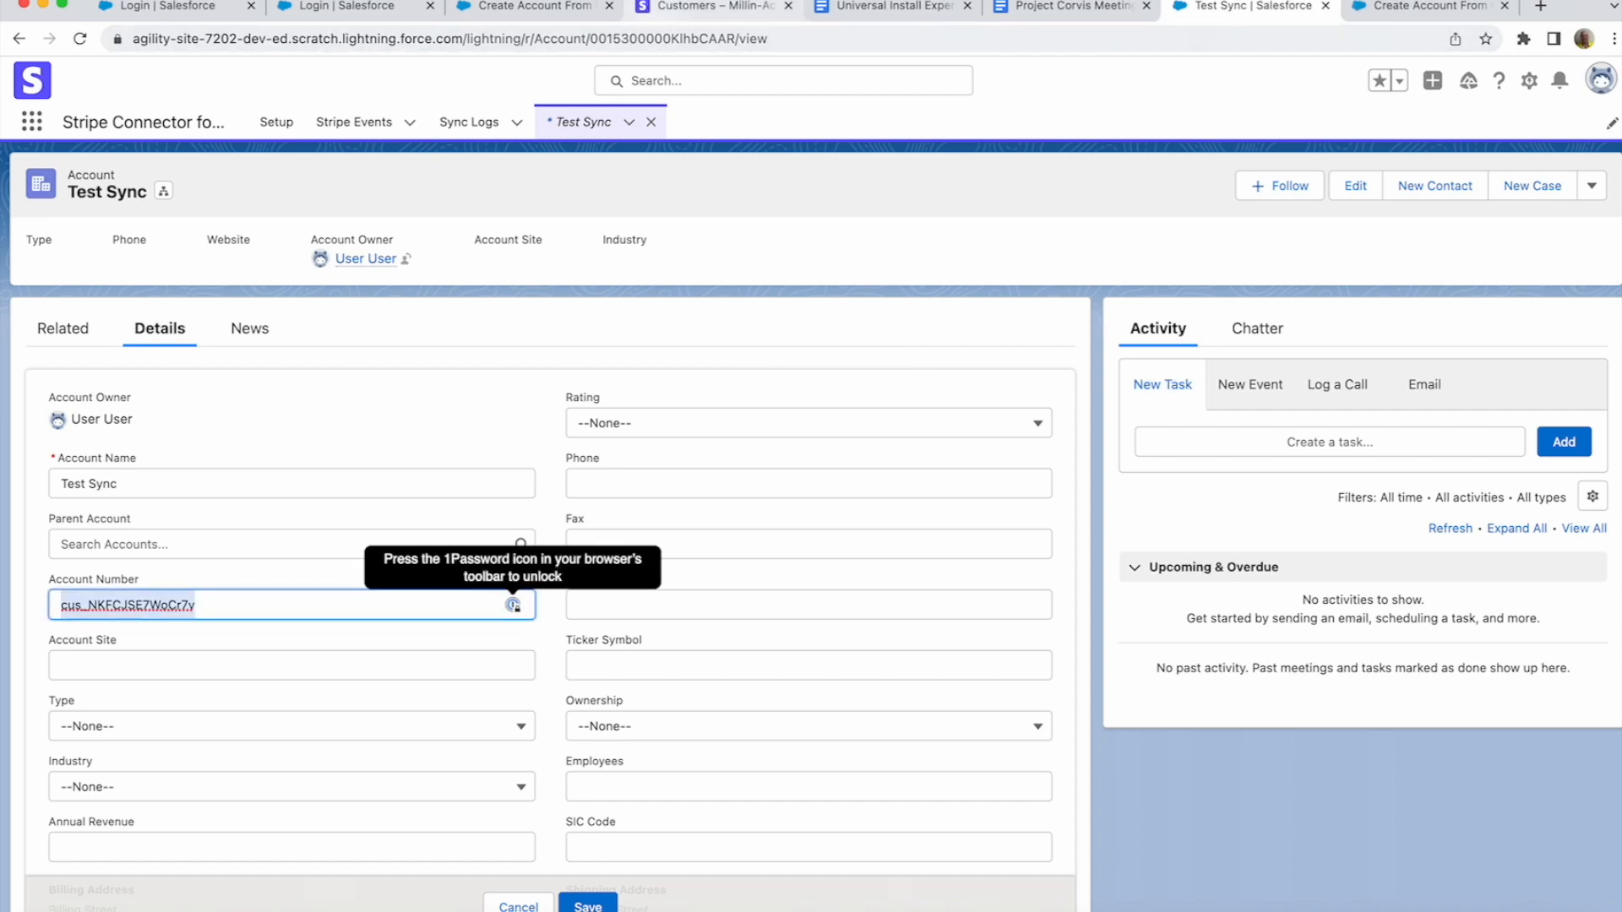
pyautogui.click(705, 7)
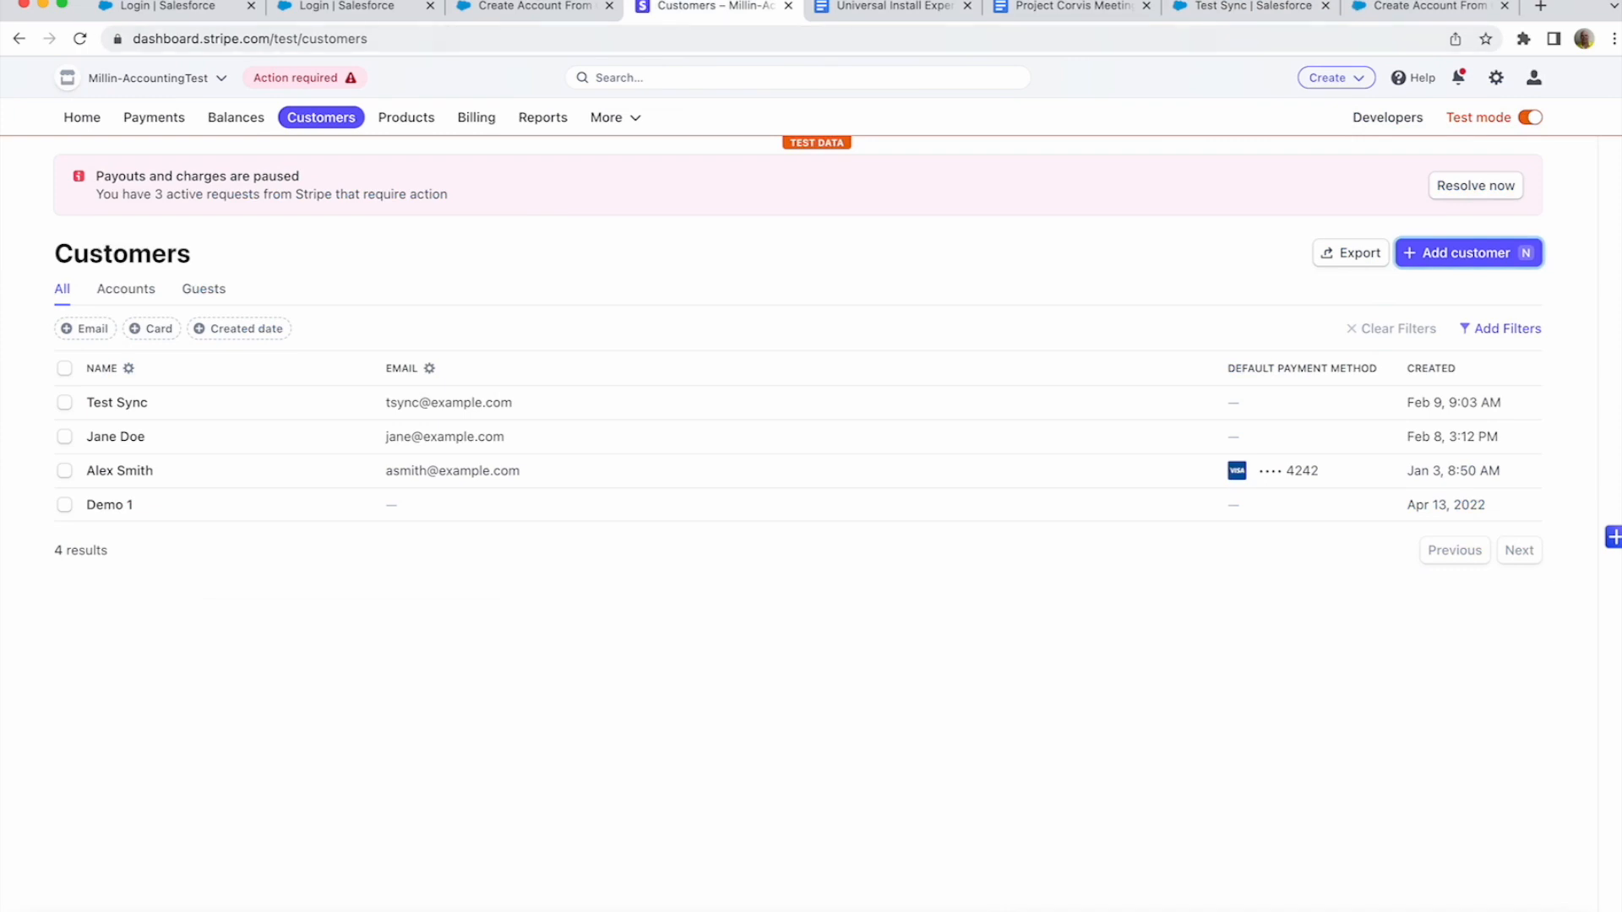
# - Review the Test Sync customer's details in Stripe, then return to Flow Builder
pyautogui.click(117, 403)
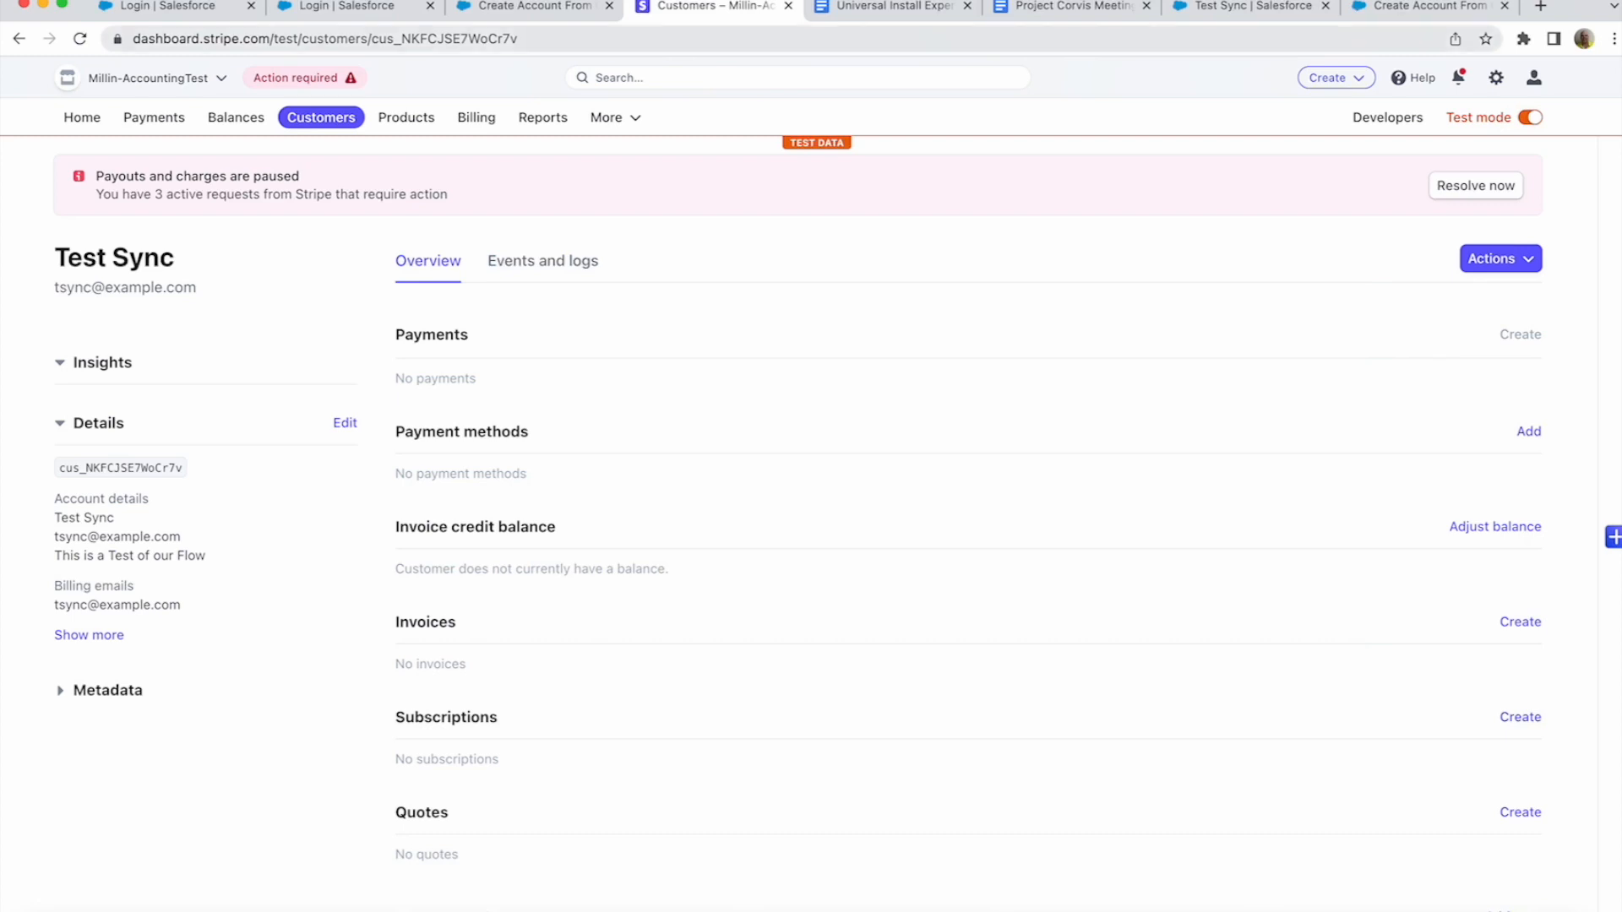
pyautogui.click(1429, 7)
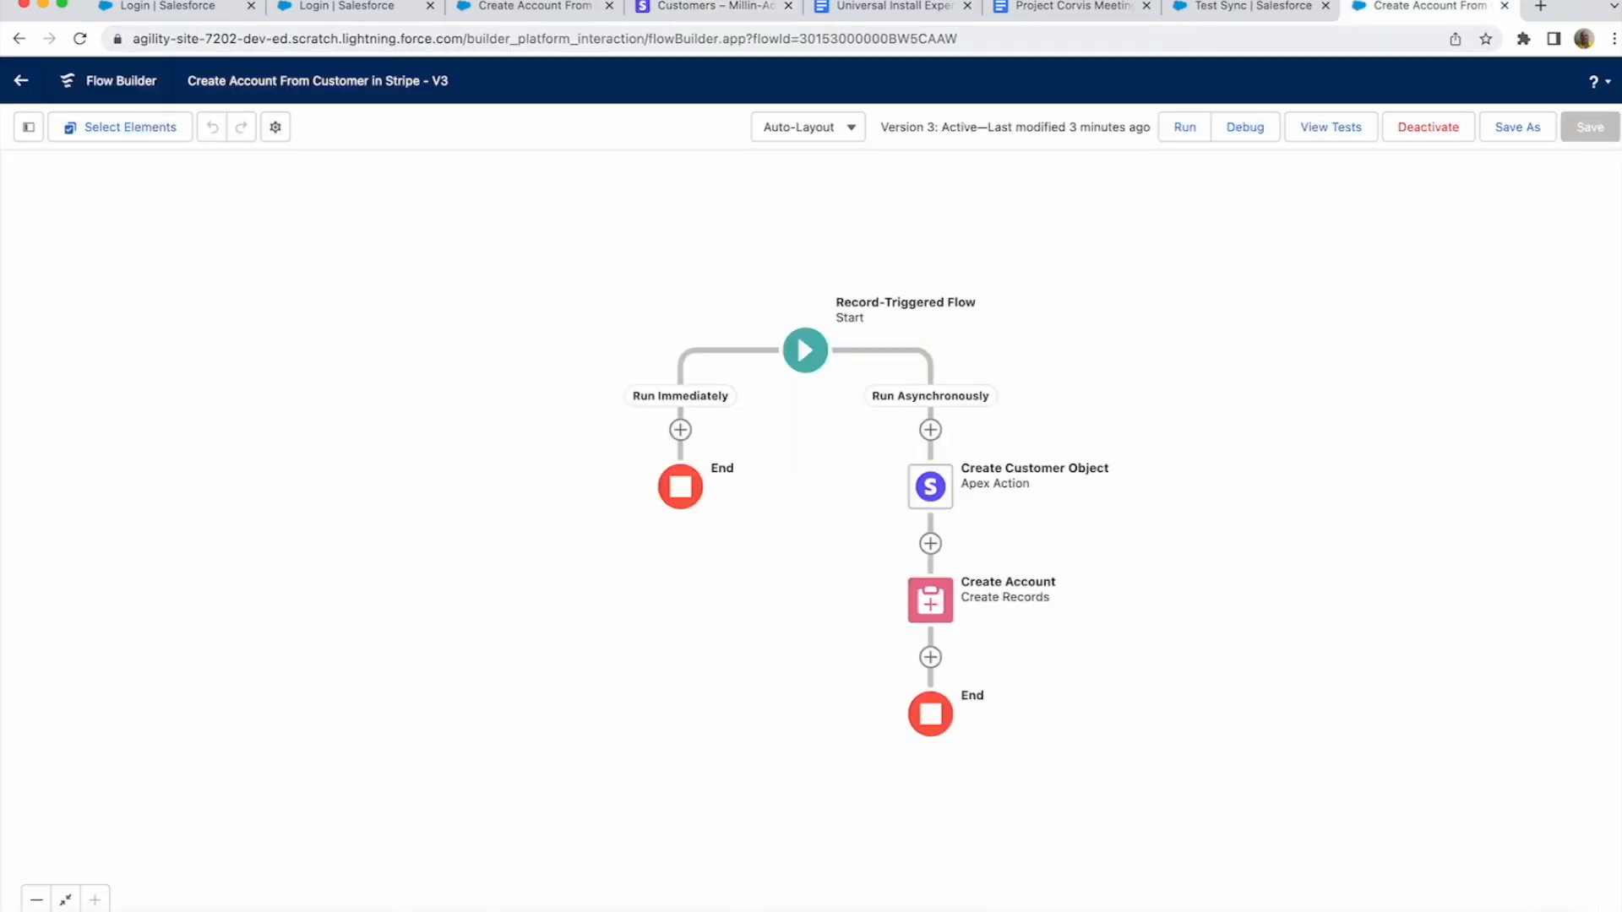
# - Go to Setup, find Flows via Quick Find 'flow', and start a New Flow
pyautogui.click(1251, 6)
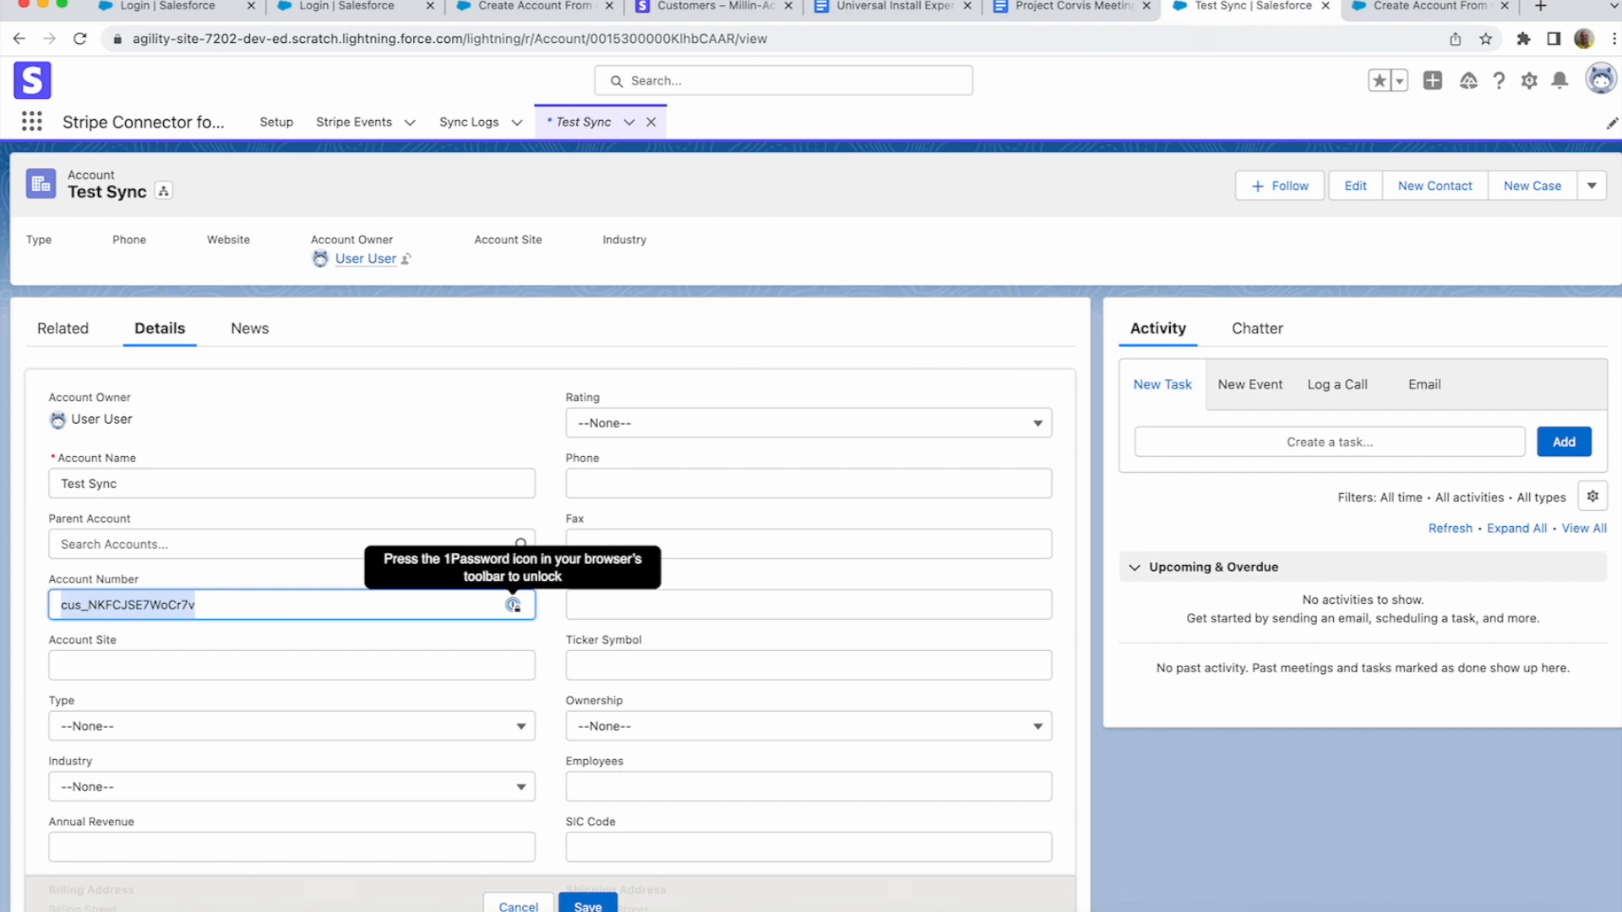
pyautogui.click(1529, 80)
pyautogui.click(1473, 131)
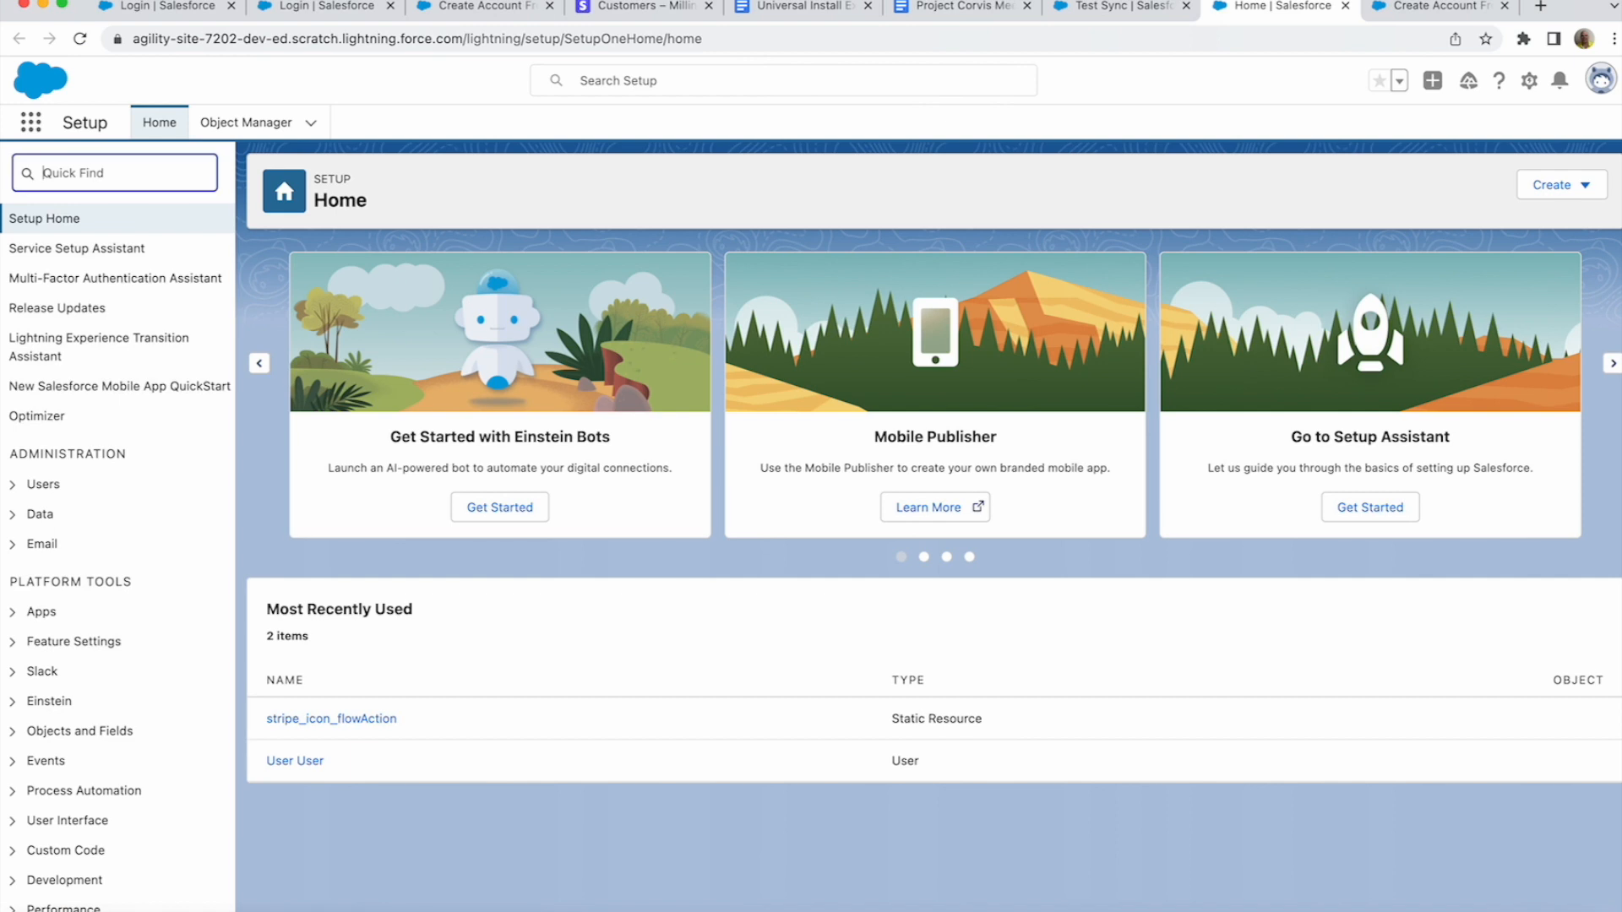
pyautogui.write('flow')
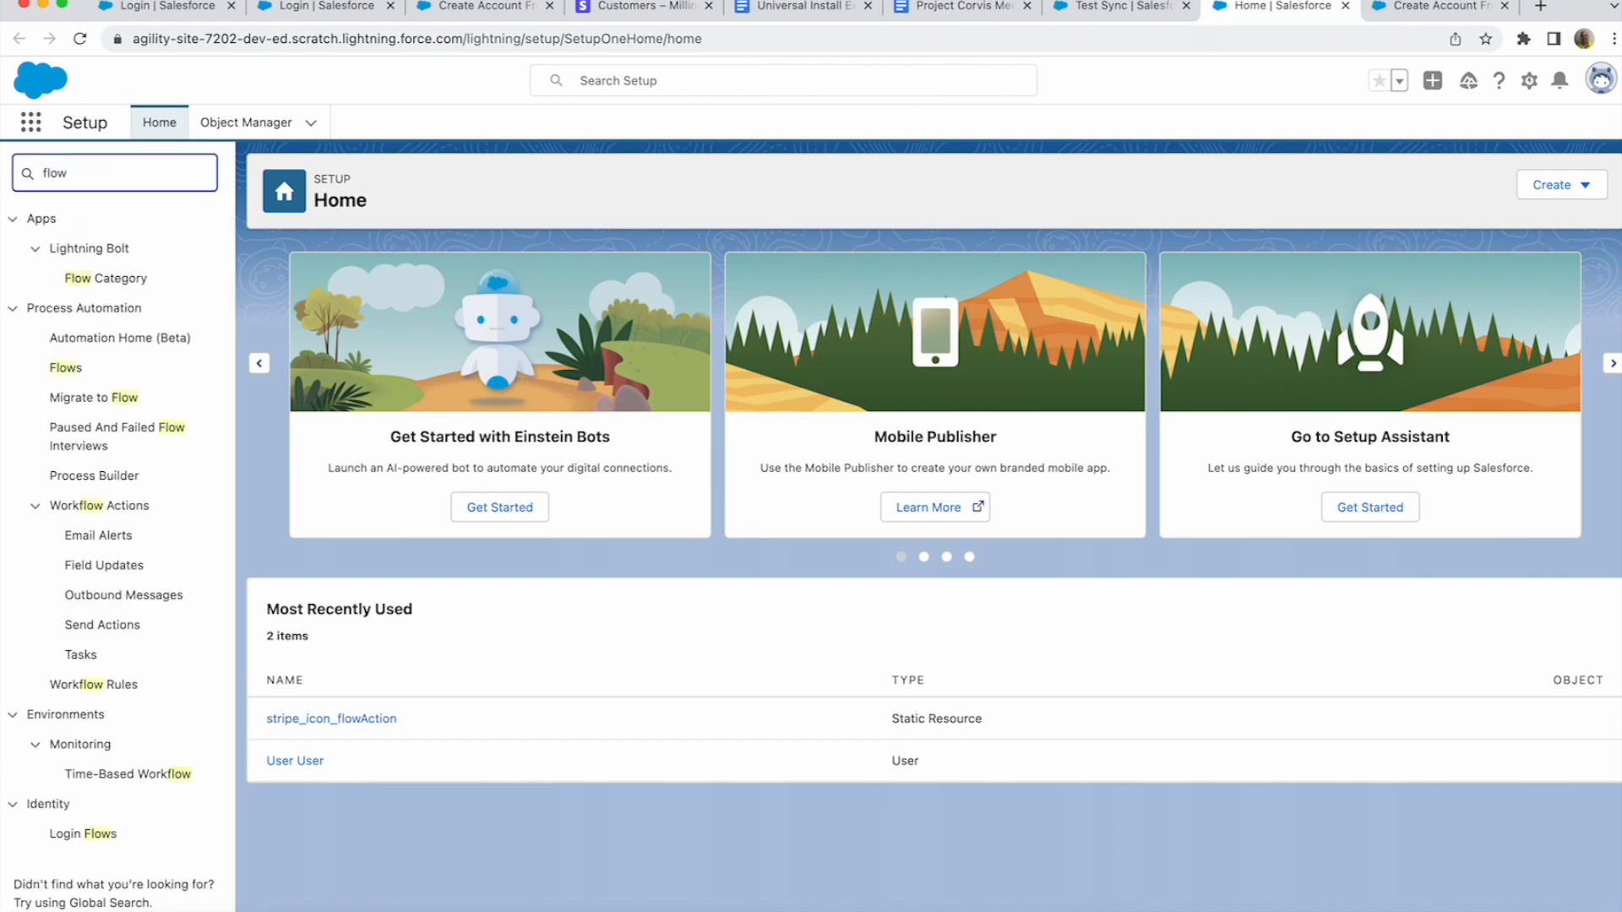
pyautogui.click(66, 368)
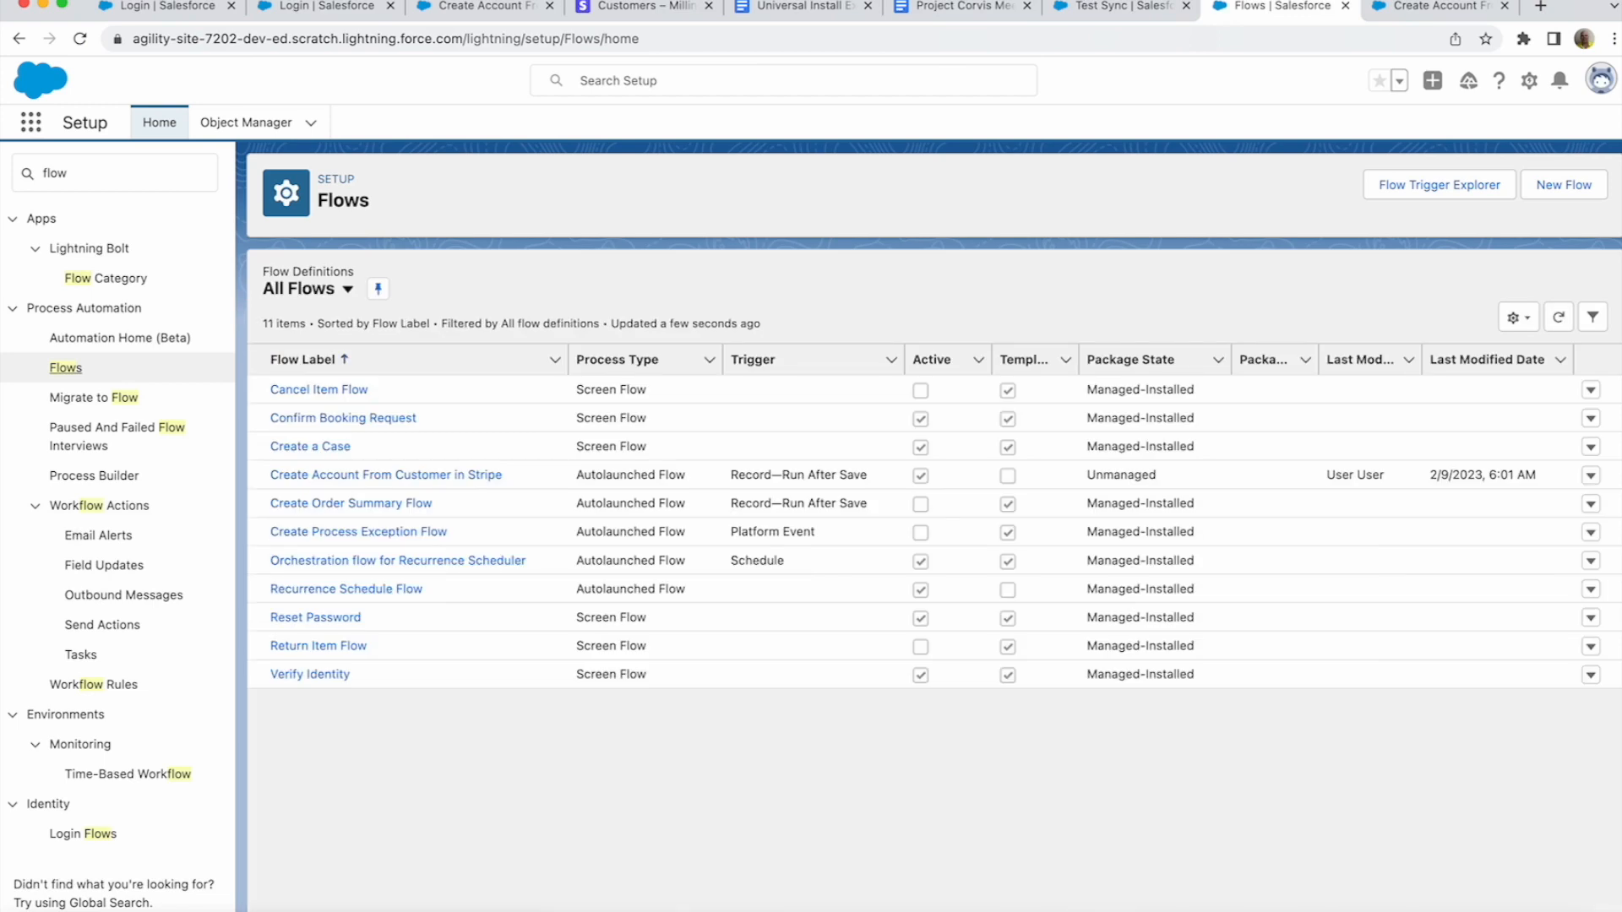
pyautogui.click(1564, 184)
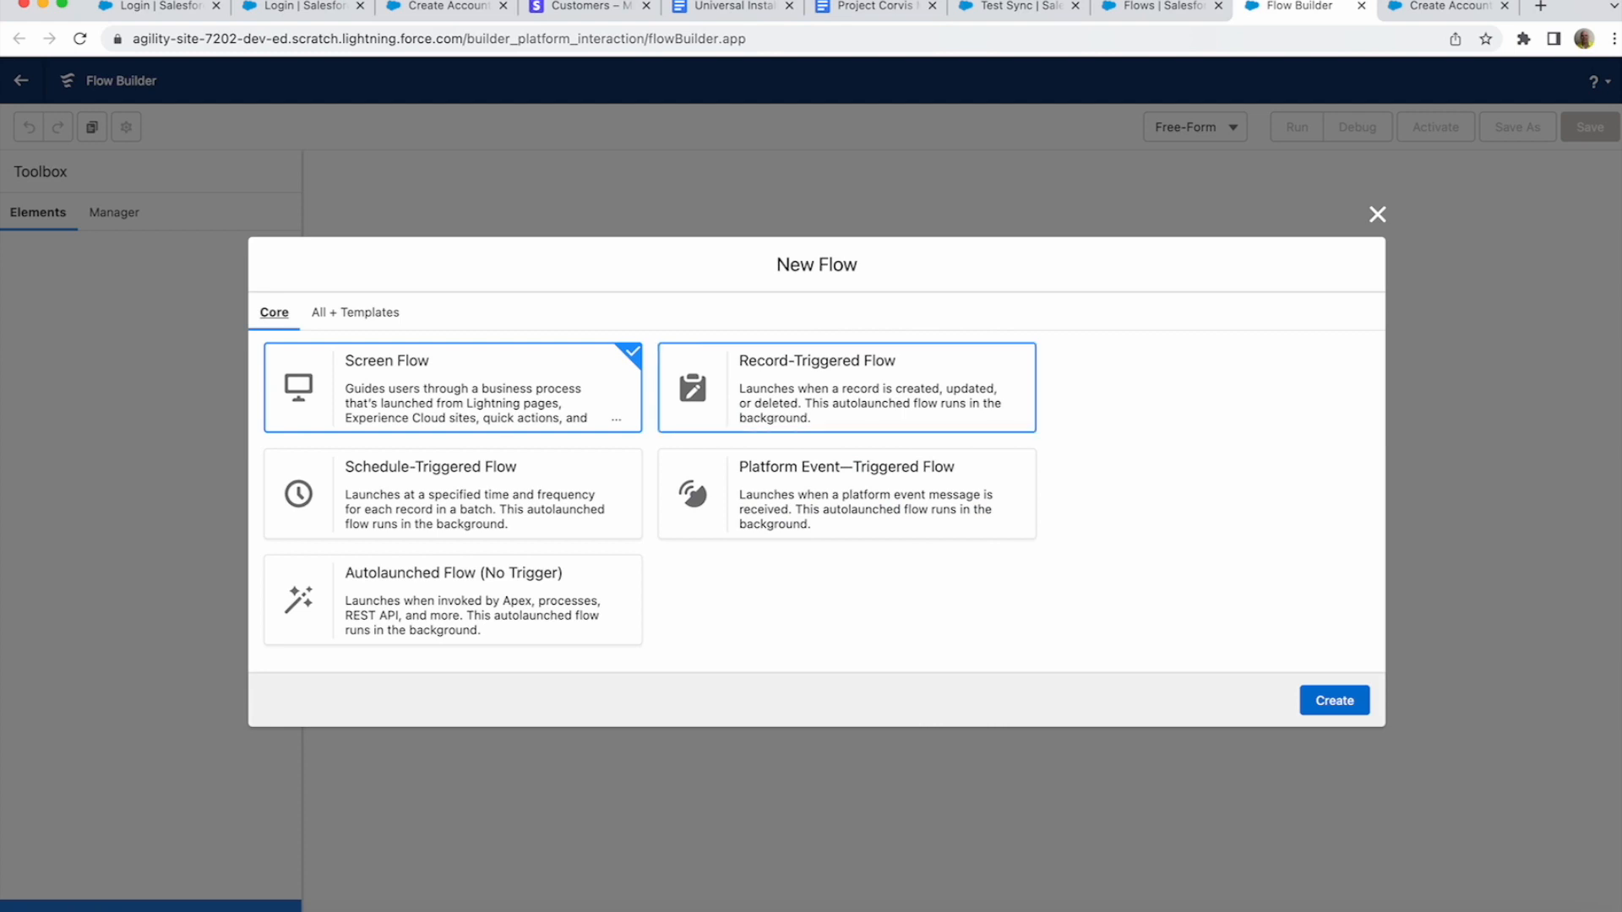
# - Choose Record-Triggered Flow as the new flow's type and create it
pyautogui.click(846, 388)
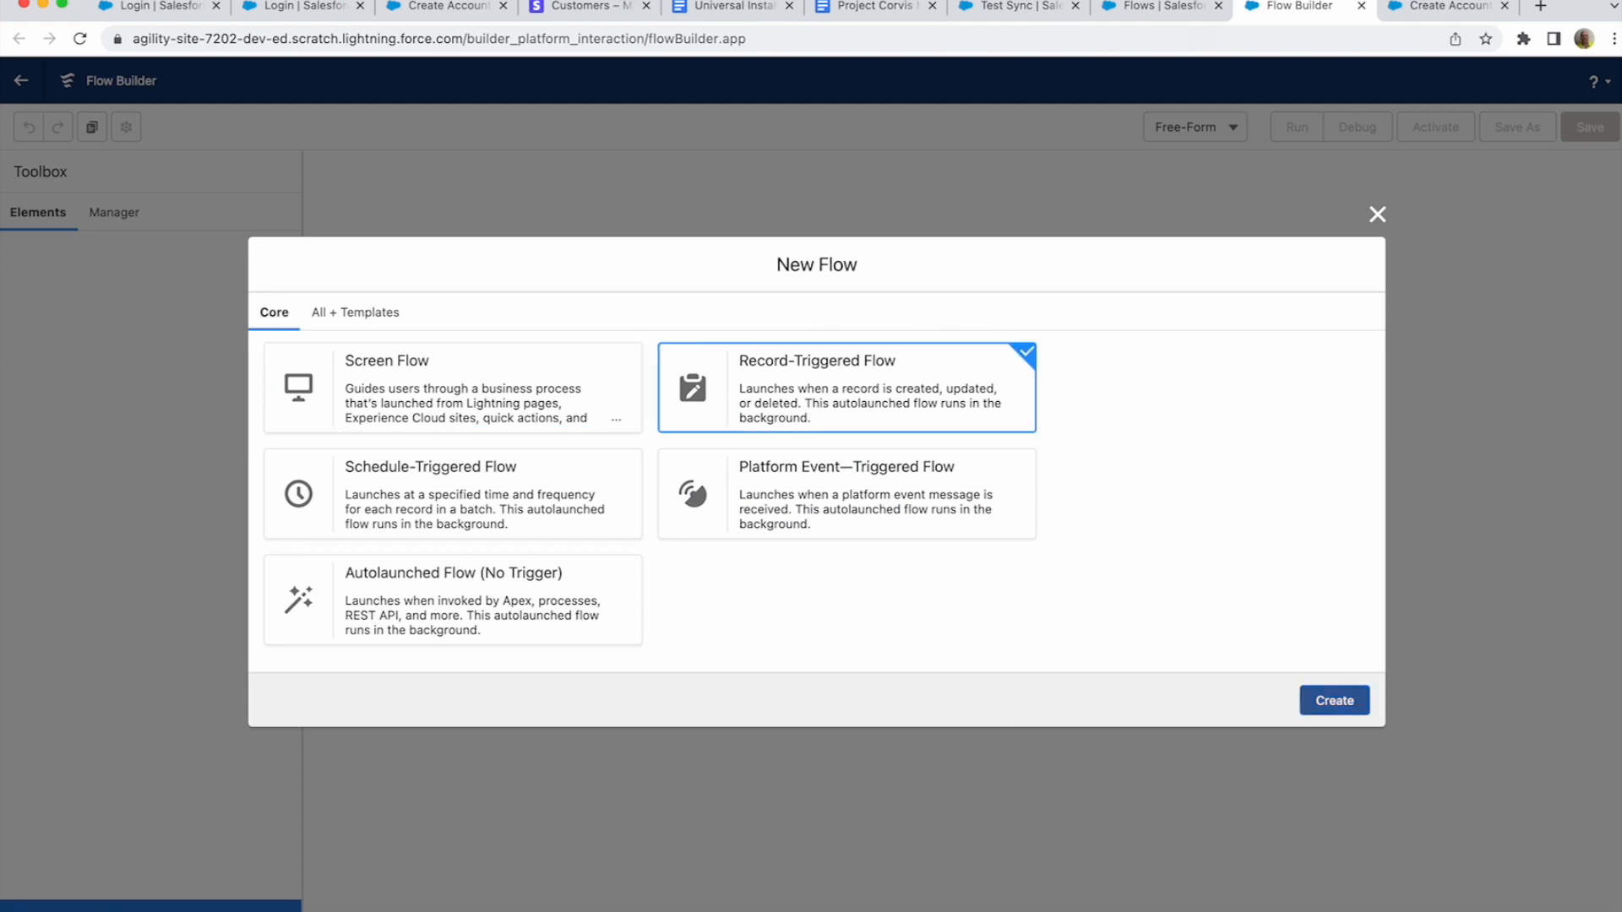
pyautogui.click(1334, 700)
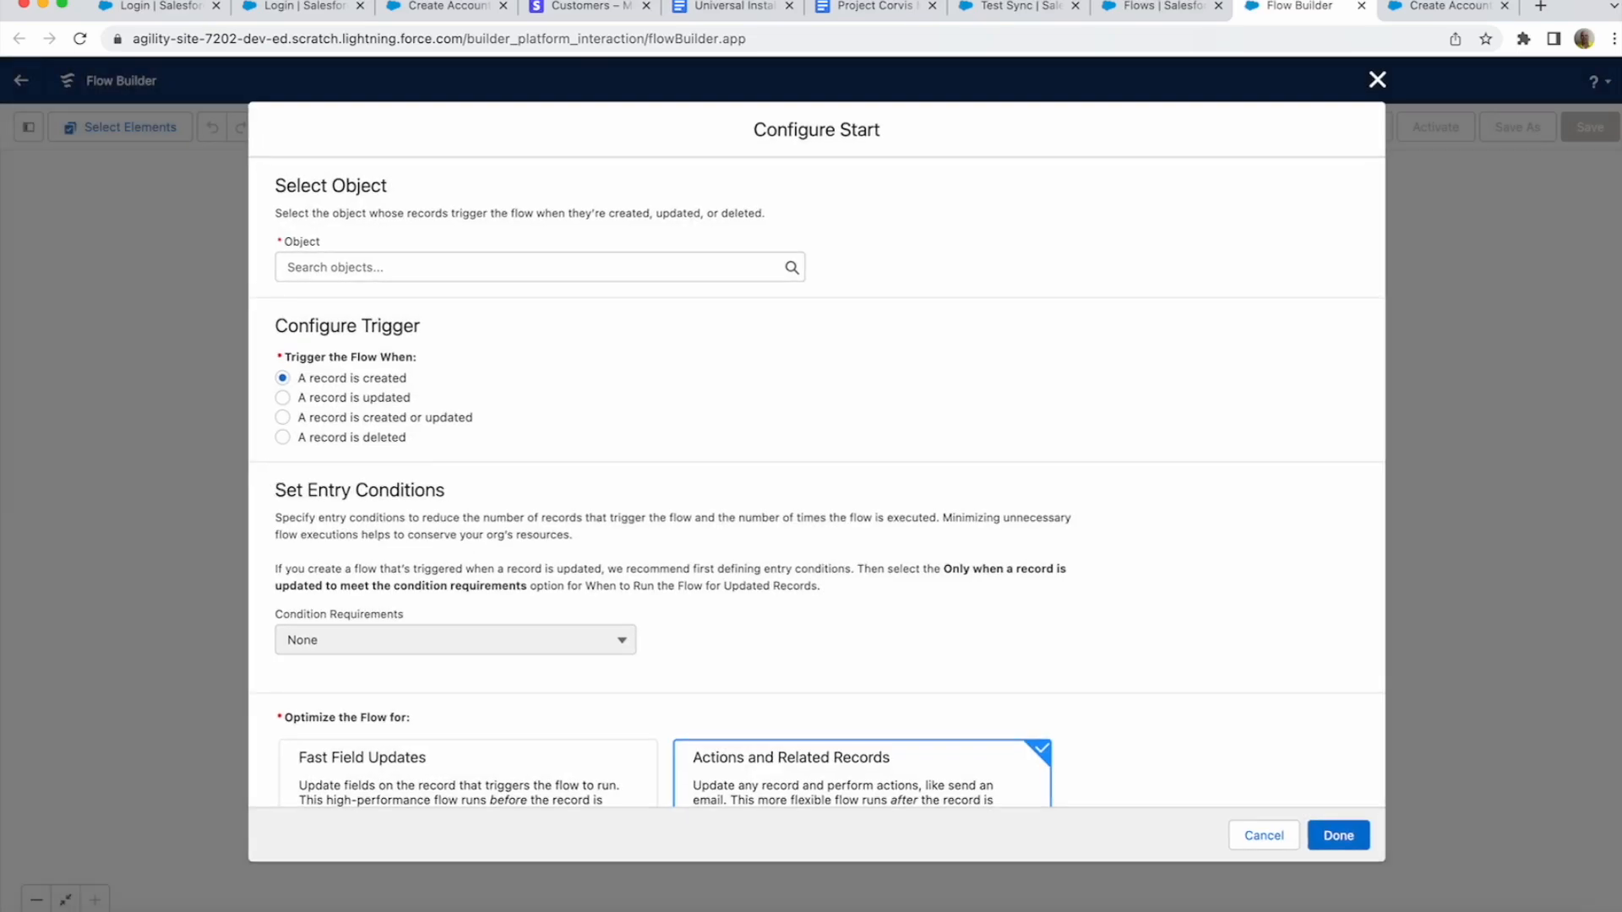
# - Trigger the flow on Stripe Event records, requiring all conditions to be met
pyautogui.click(540, 267)
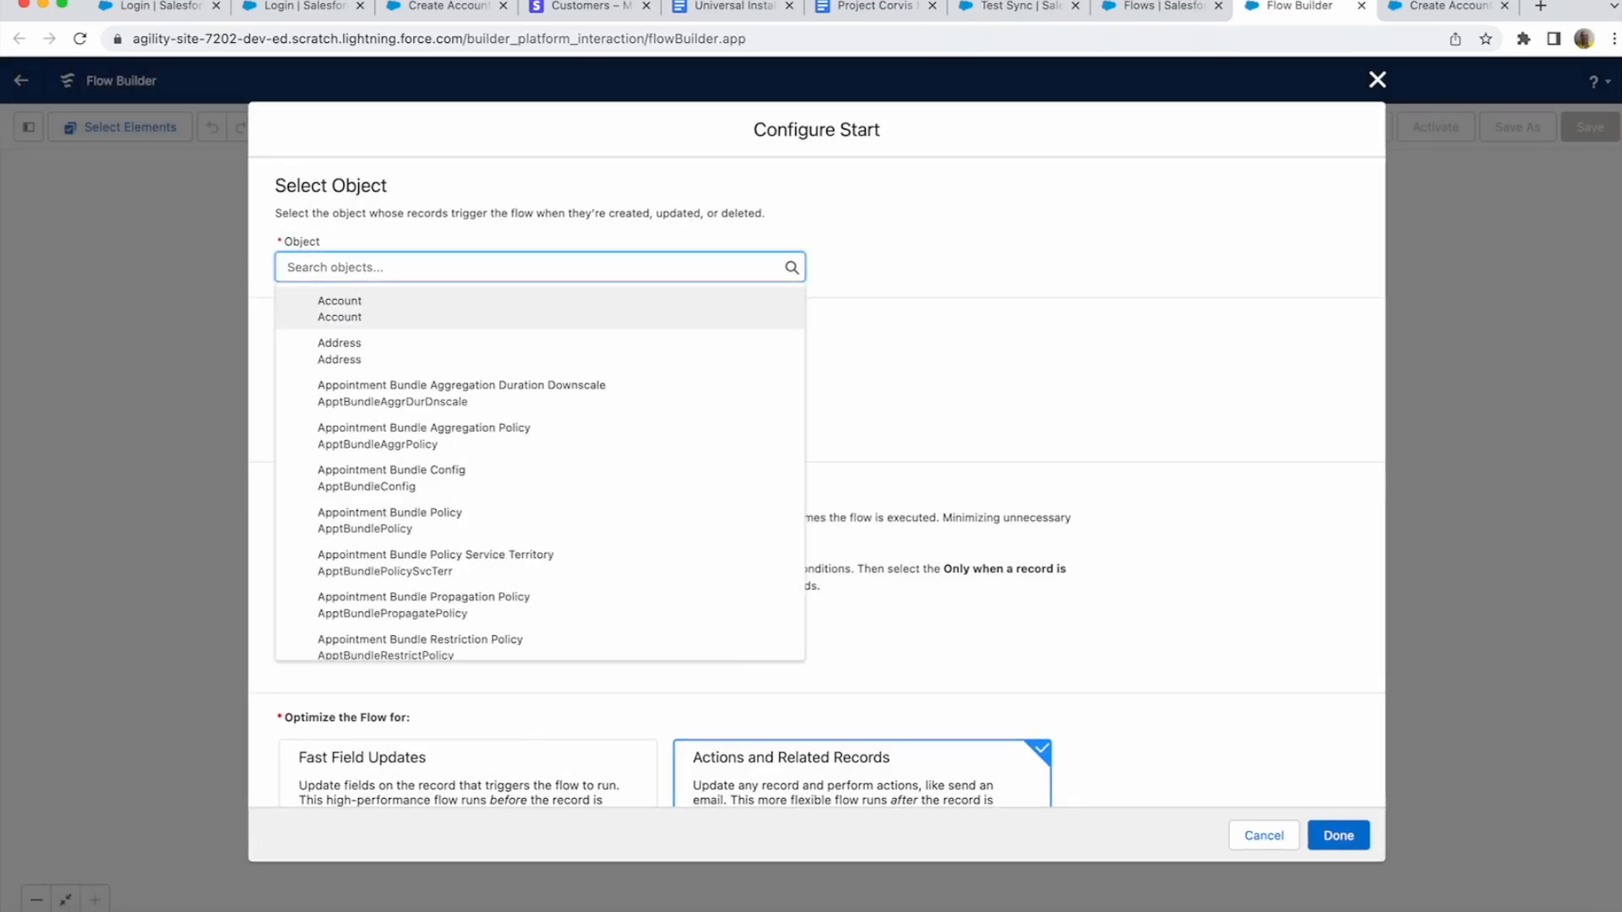
pyautogui.write('Stri')
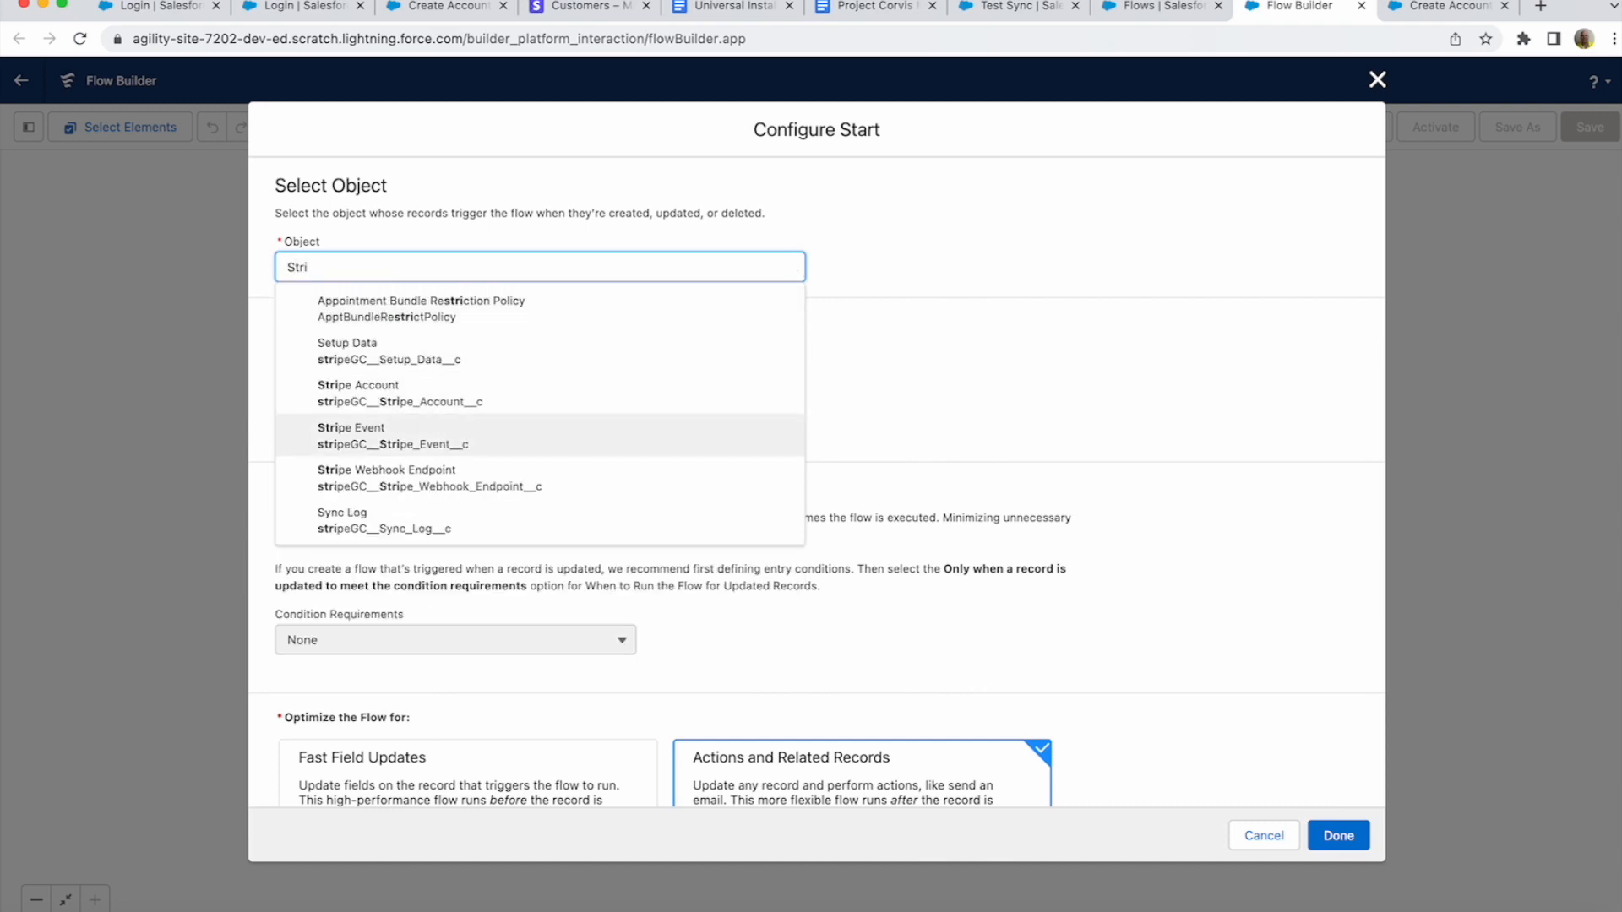
pyautogui.click(351, 435)
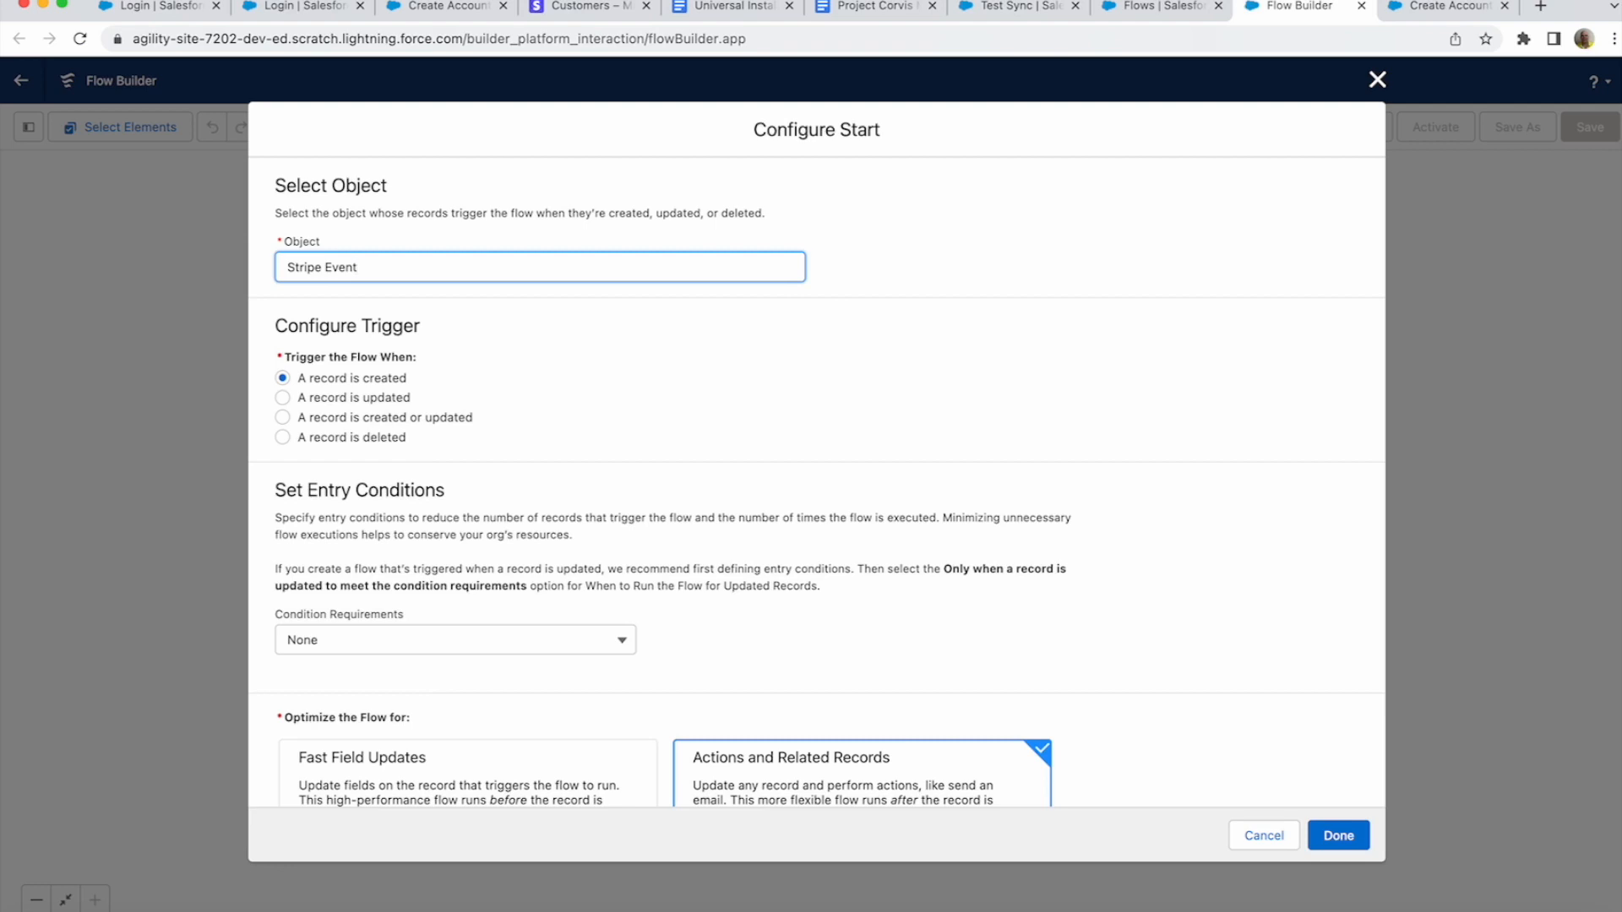
pyautogui.click(455, 640)
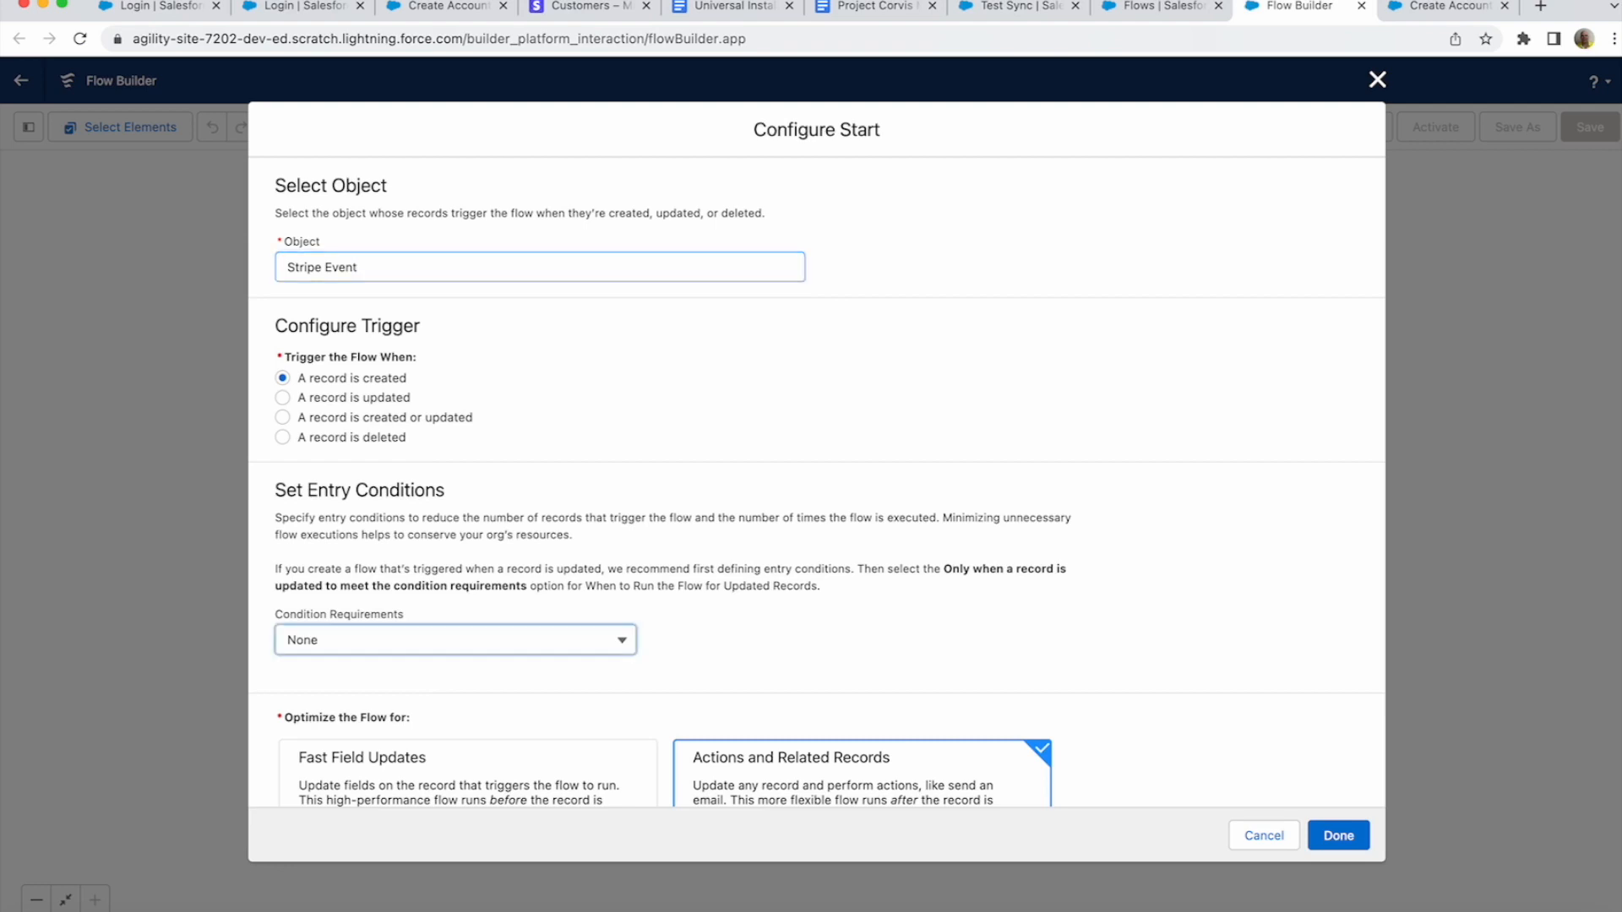
pyautogui.click(391, 709)
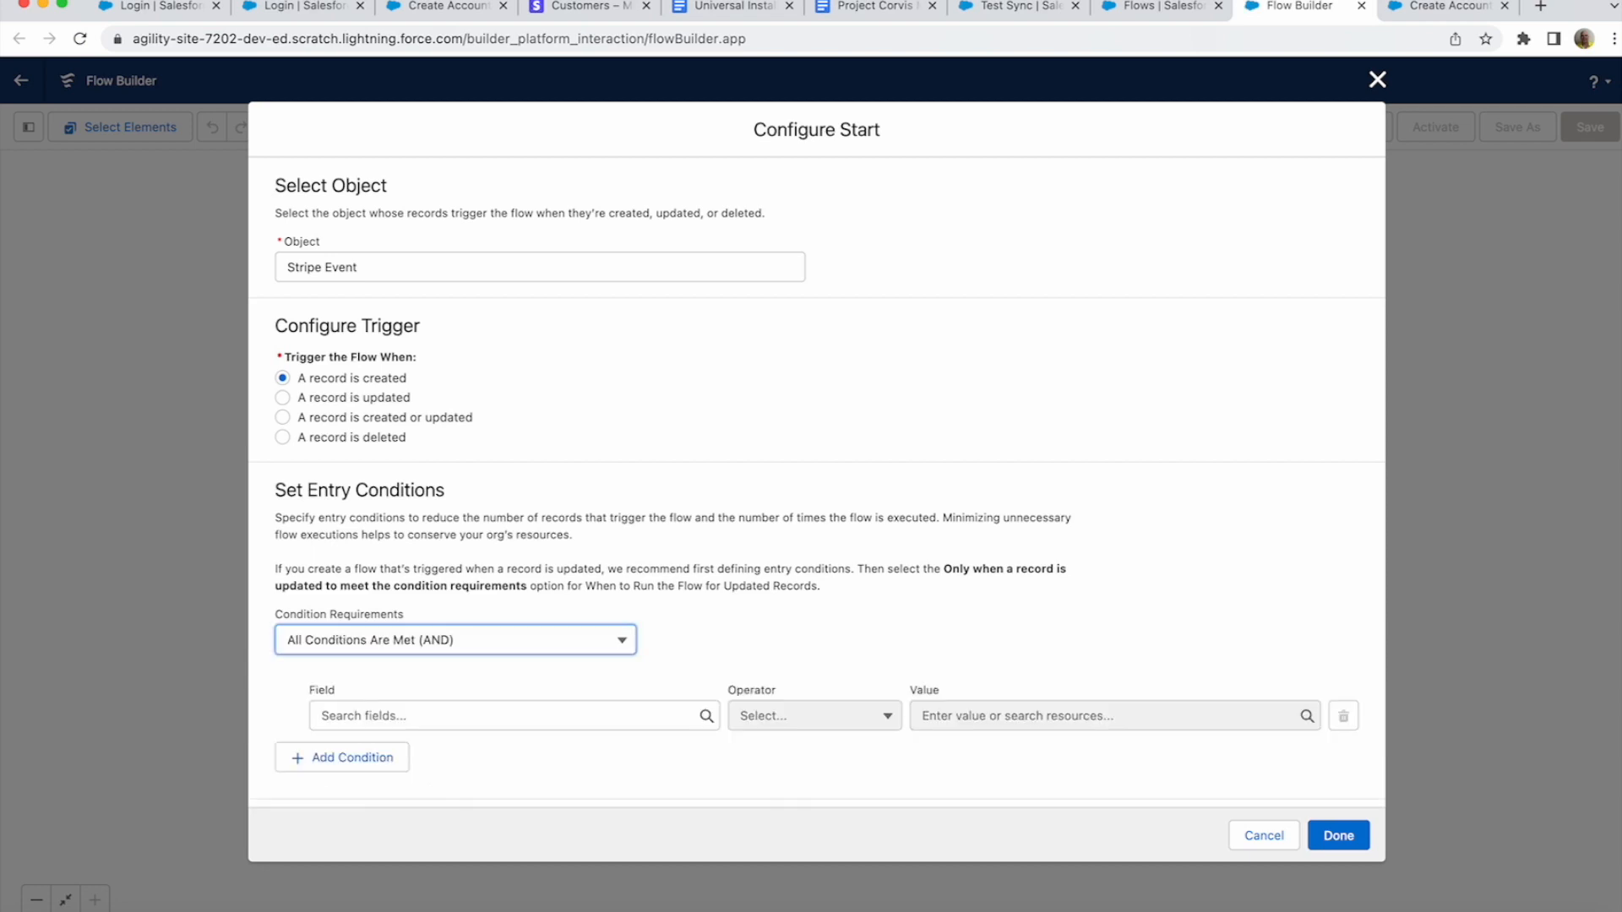
# - Add the condition Event Name equals customer.updated, plus an empty second condition
pyautogui.scroll(-3, 817, 481)
pyautogui.click(506, 577)
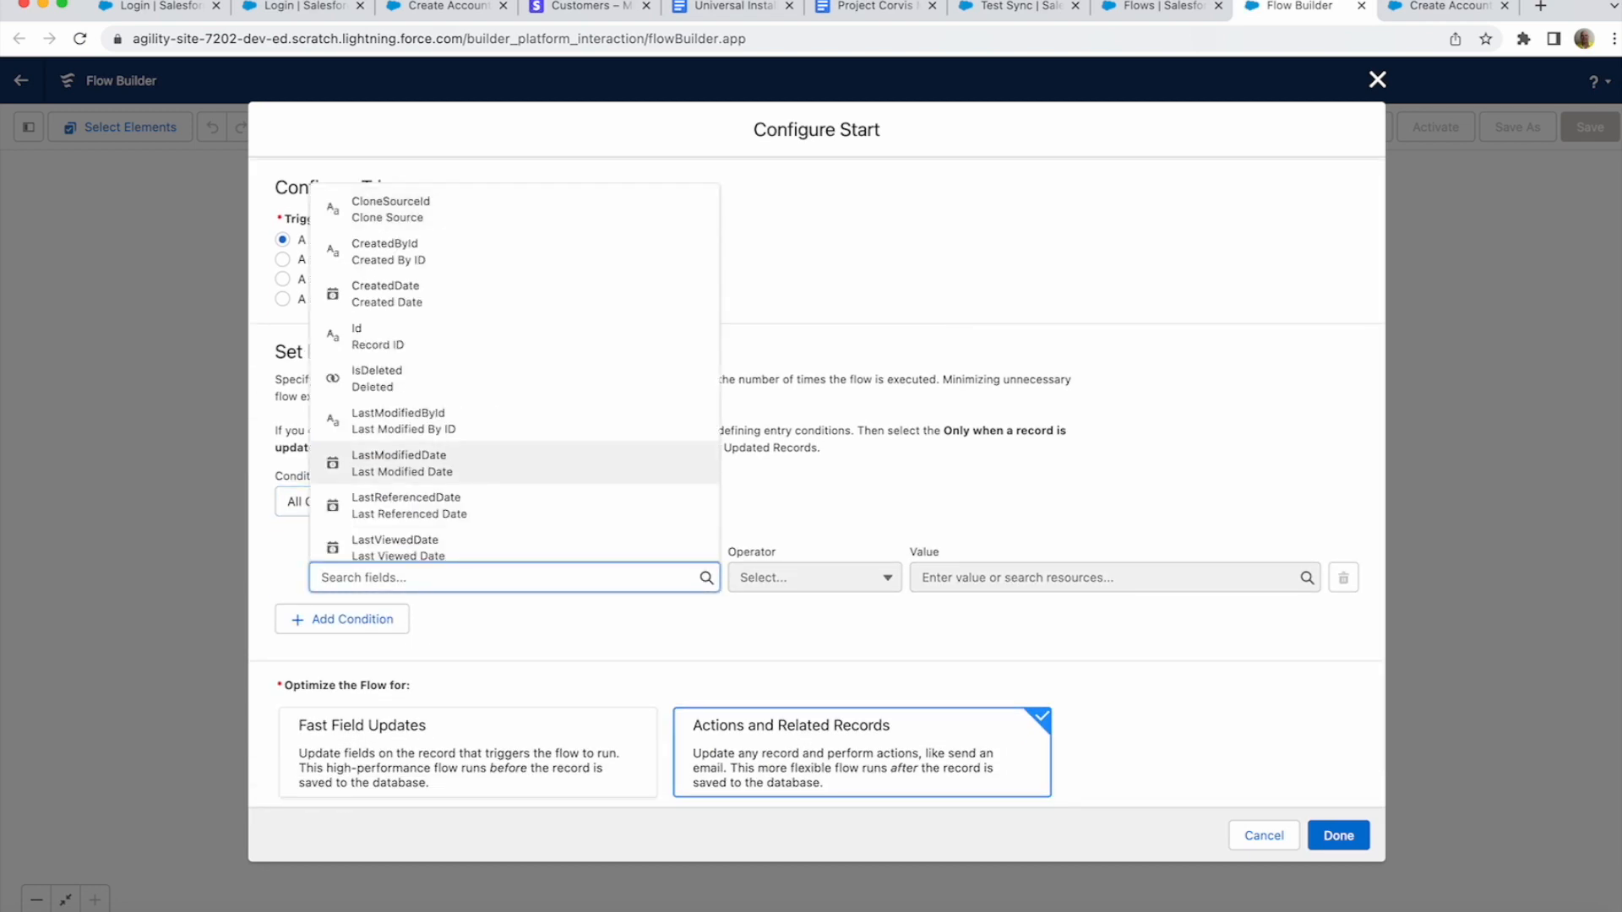
pyautogui.write('event')
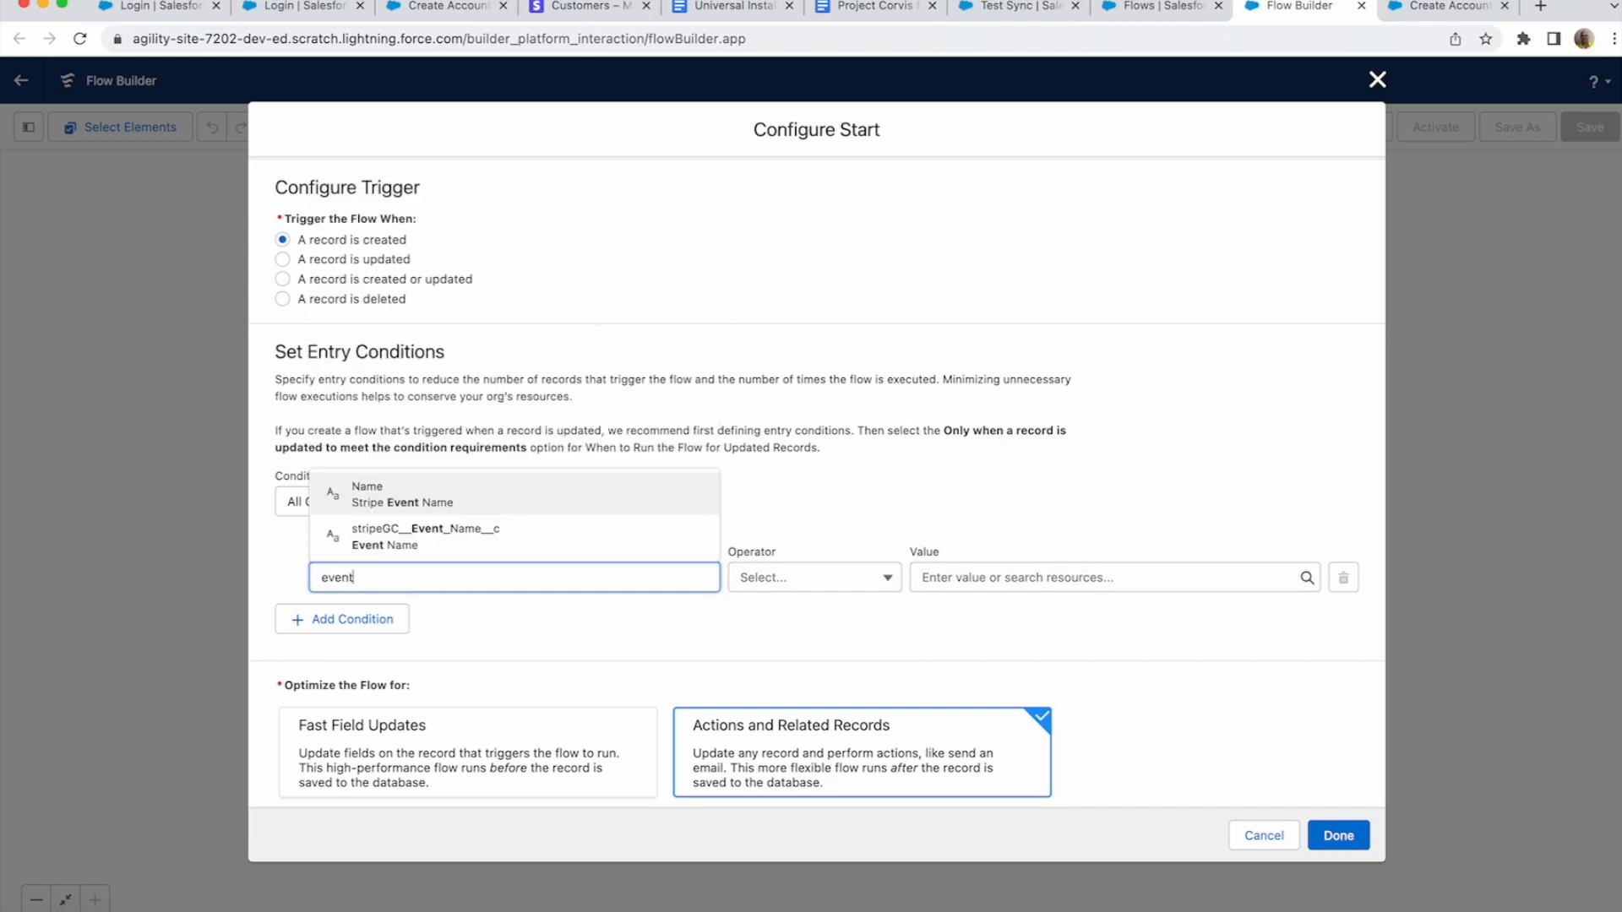
pyautogui.click(464, 531)
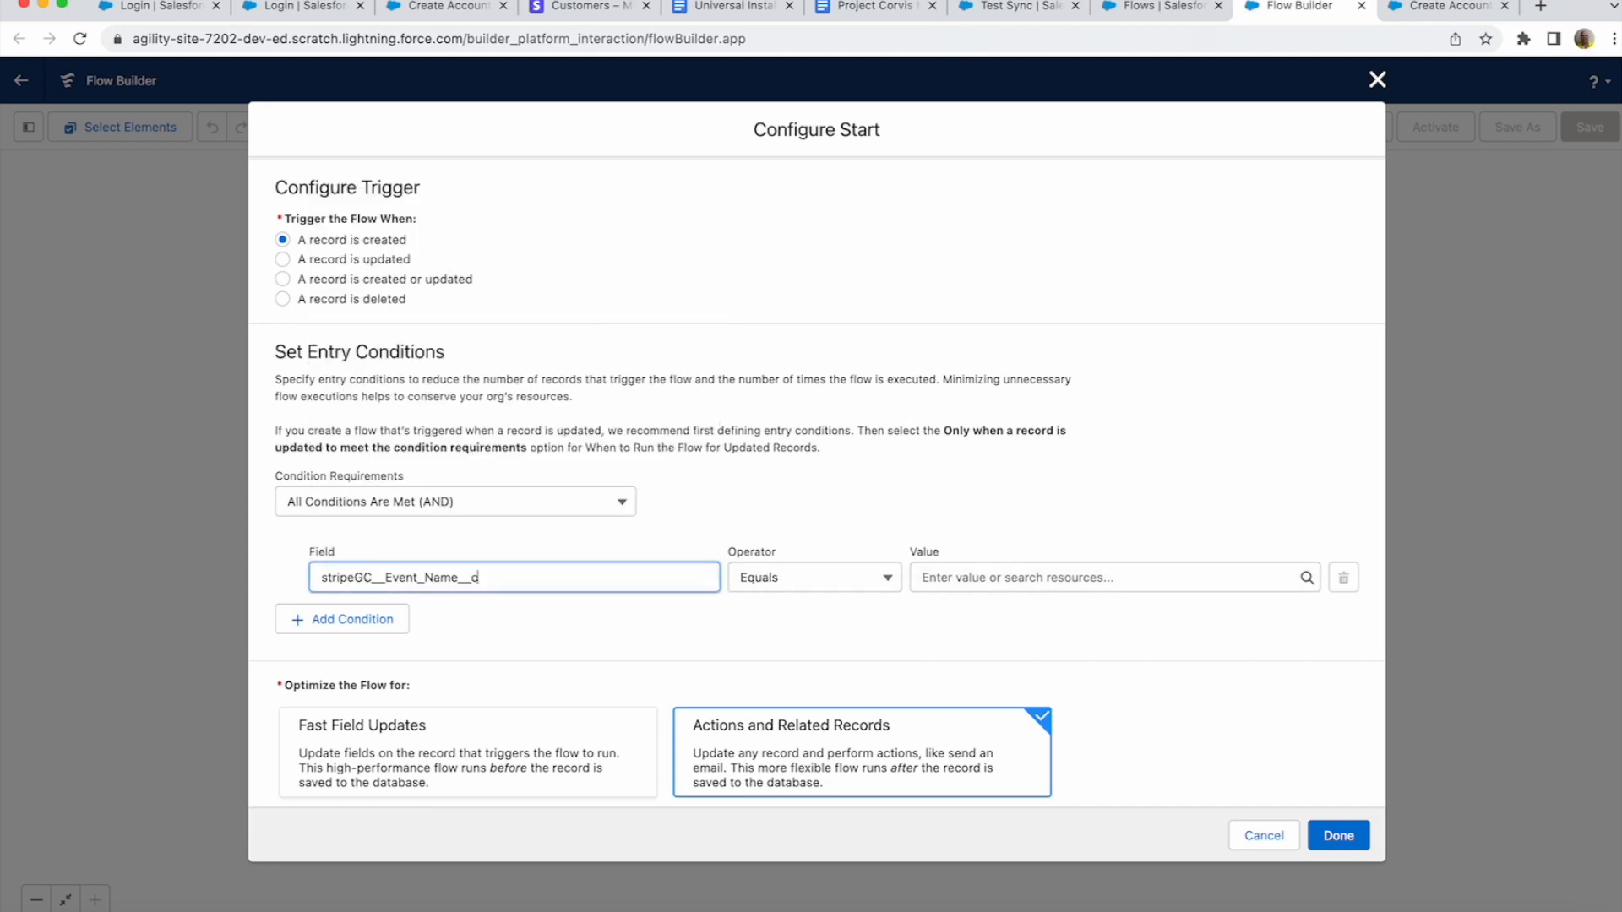
pyautogui.click(1115, 578)
pyautogui.write('c')
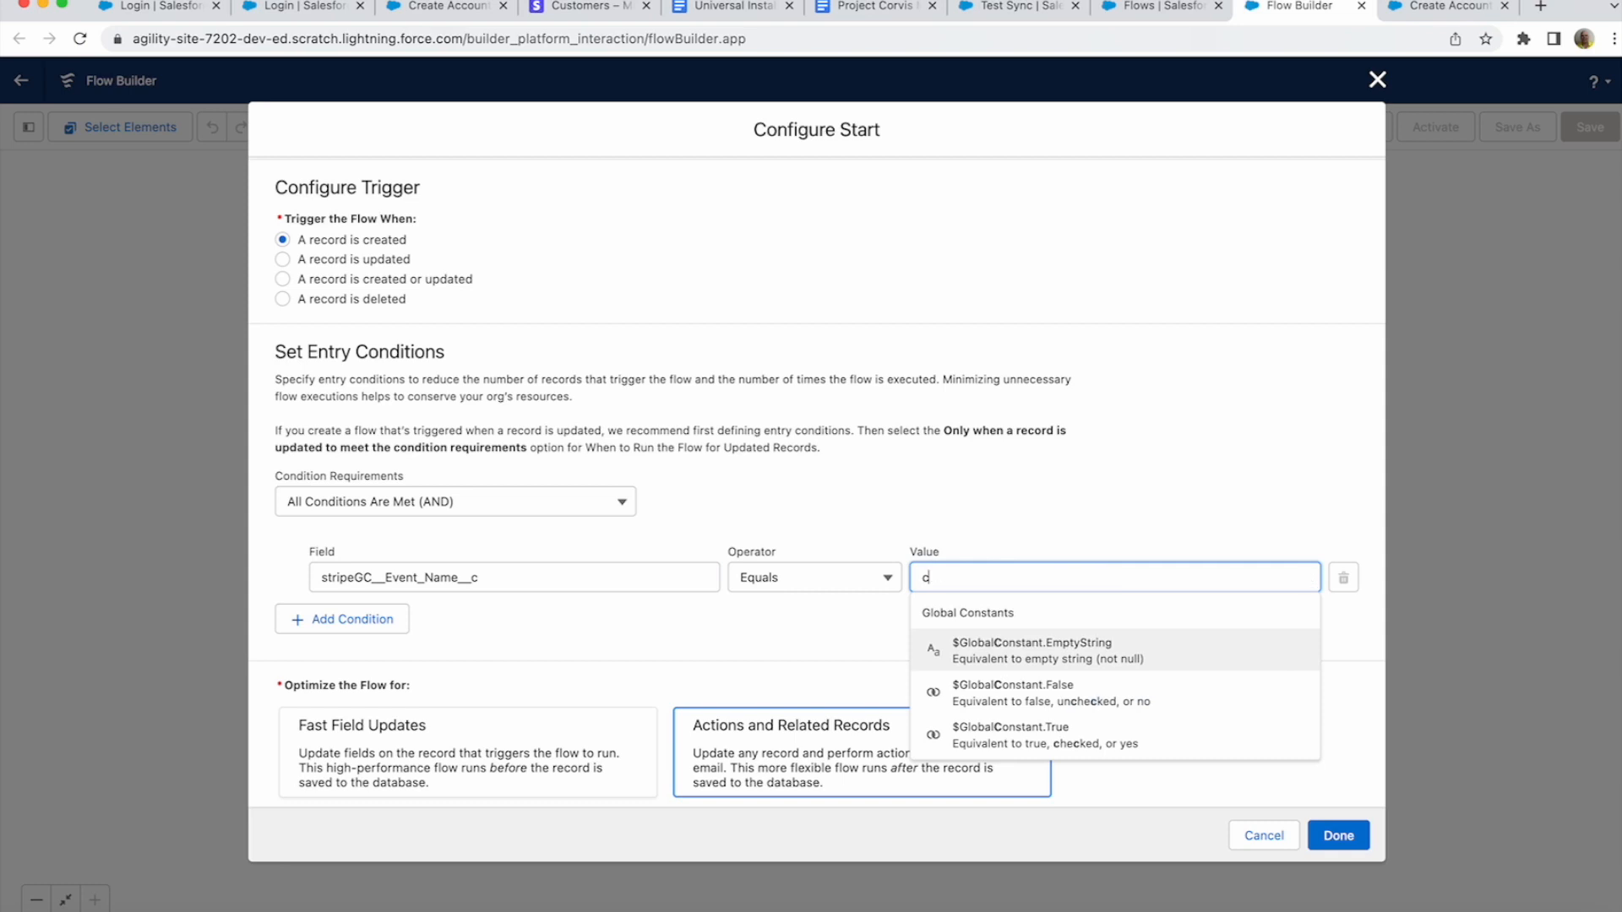
pyautogui.write('ustomer.')
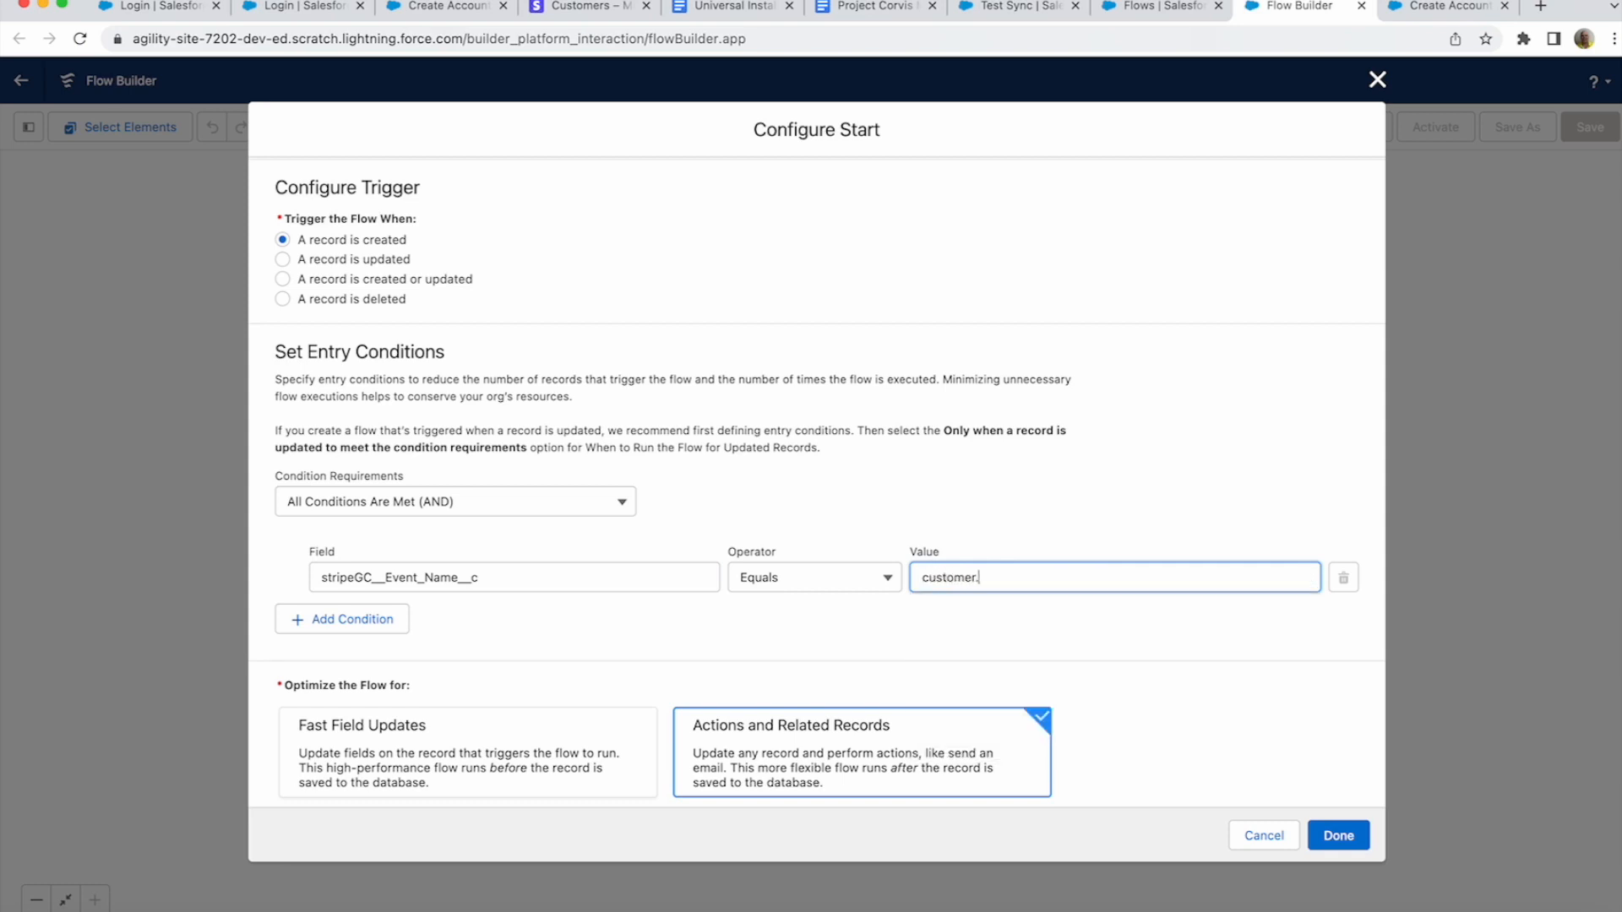
pyautogui.write('updated')
pyautogui.press('Tab')
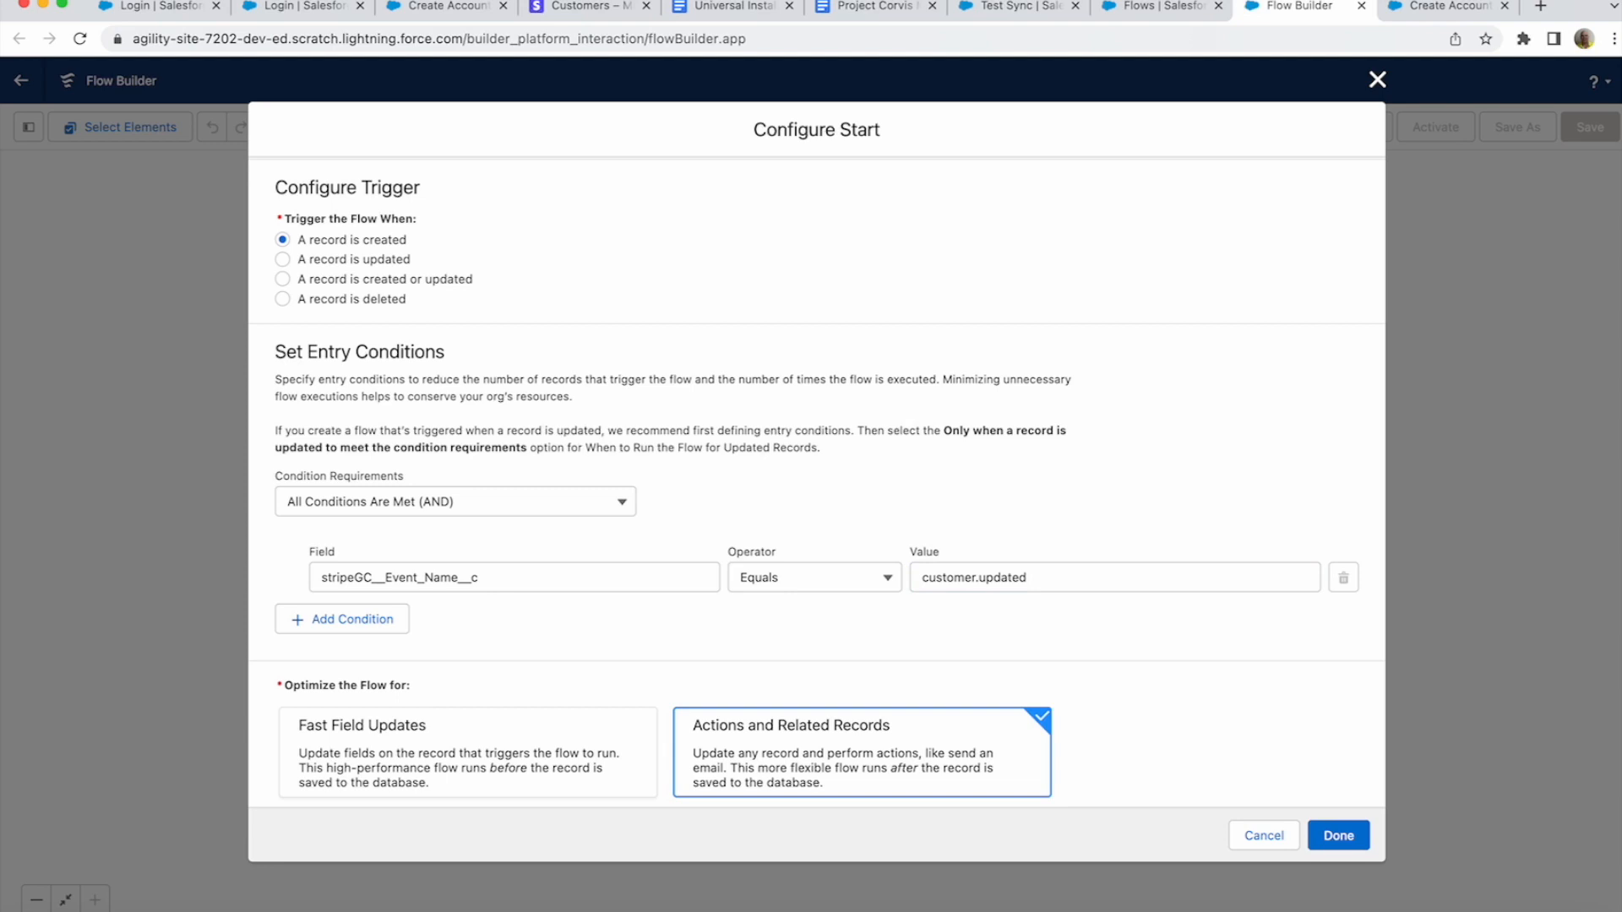
pyautogui.click(332, 621)
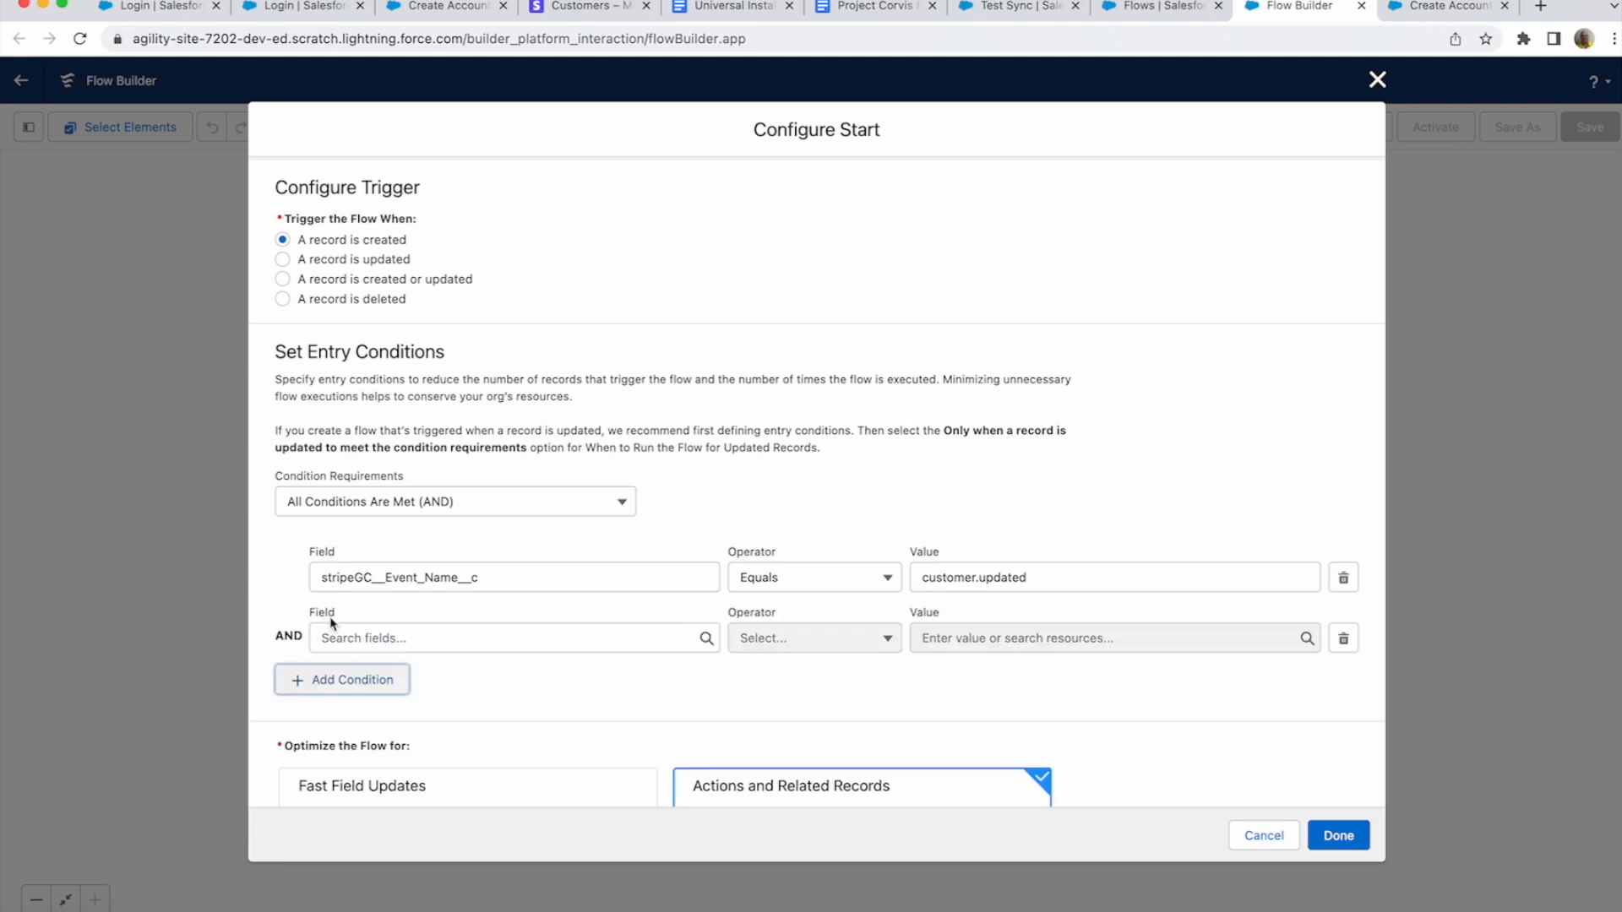
# - Add a start condition requiring Is_Live_Mode to equal $GlobalConstant.False
pyautogui.click(359, 638)
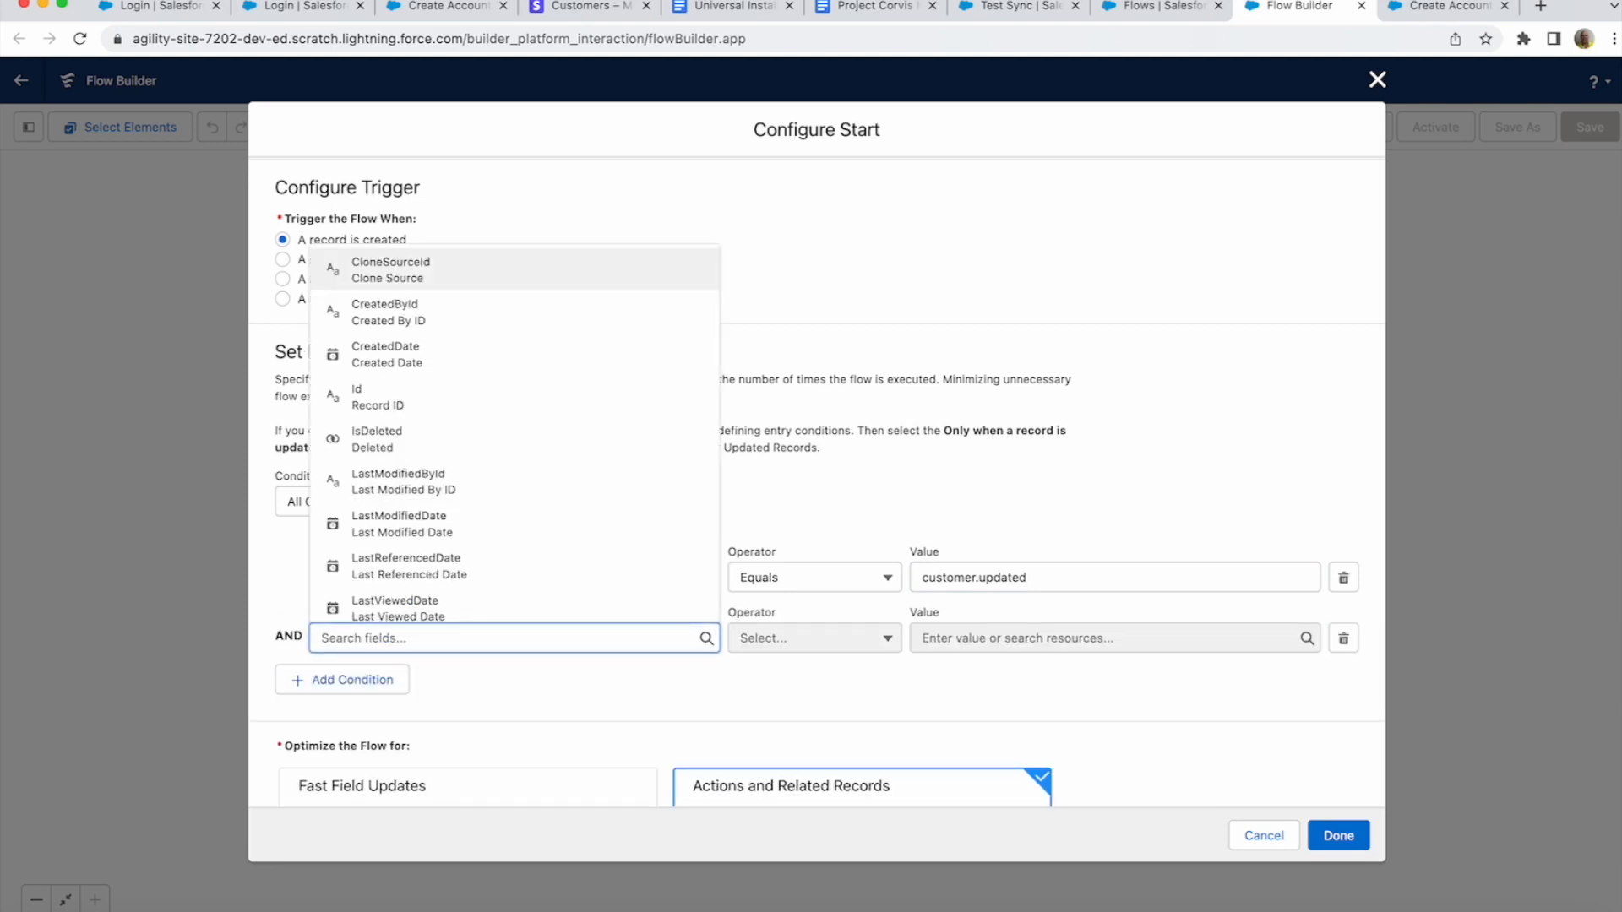
pyautogui.write('live')
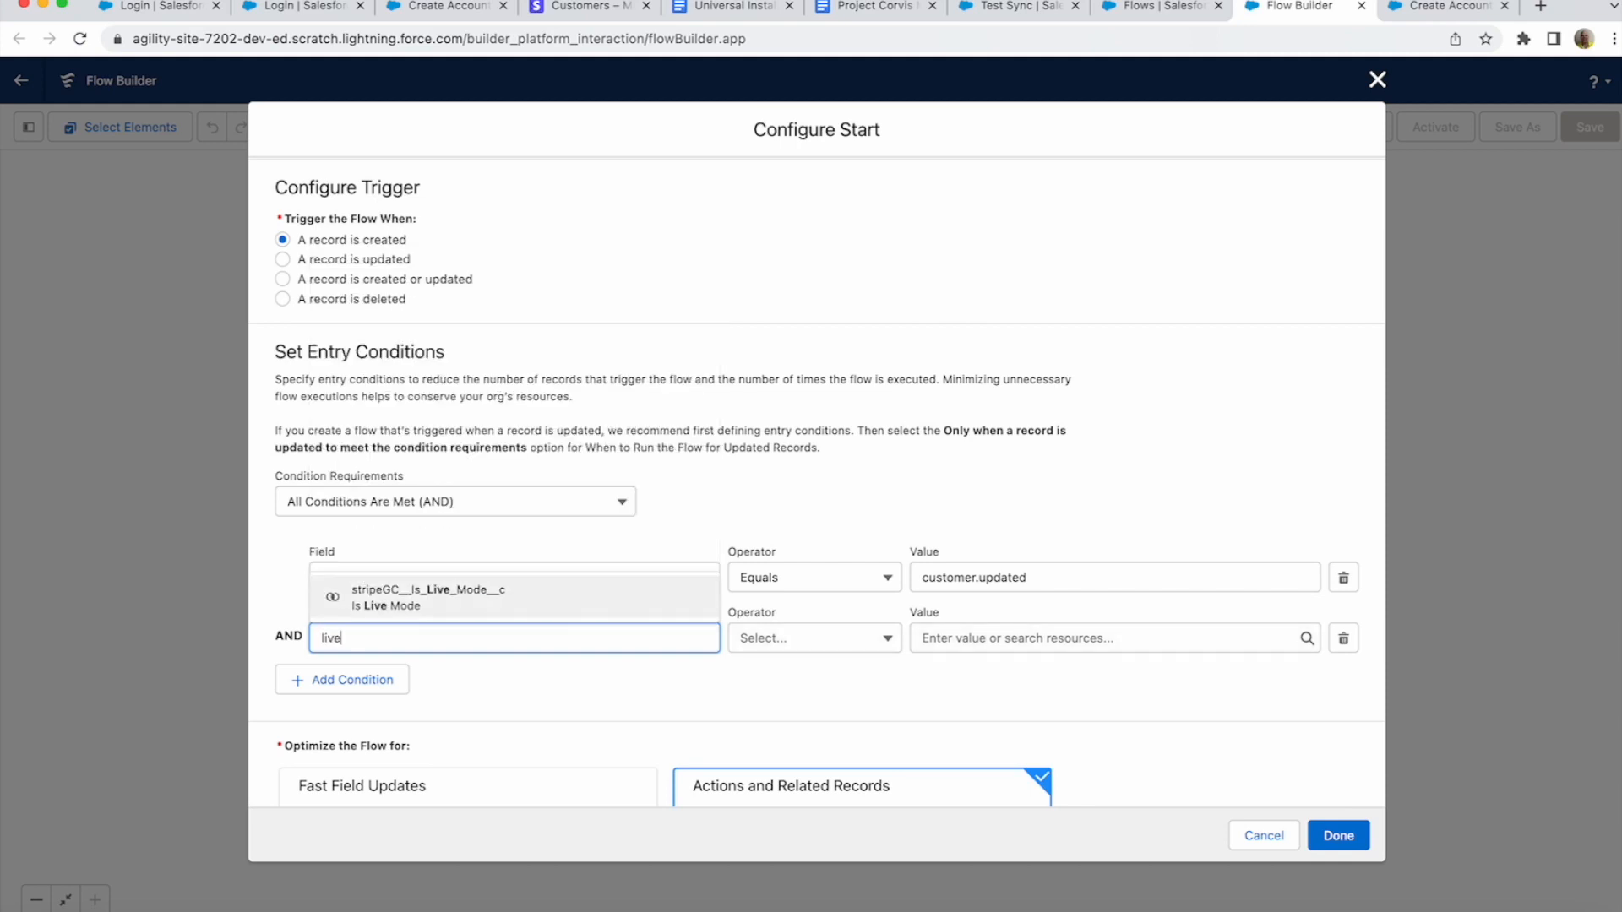
pyautogui.press('Return')
pyautogui.click(1005, 637)
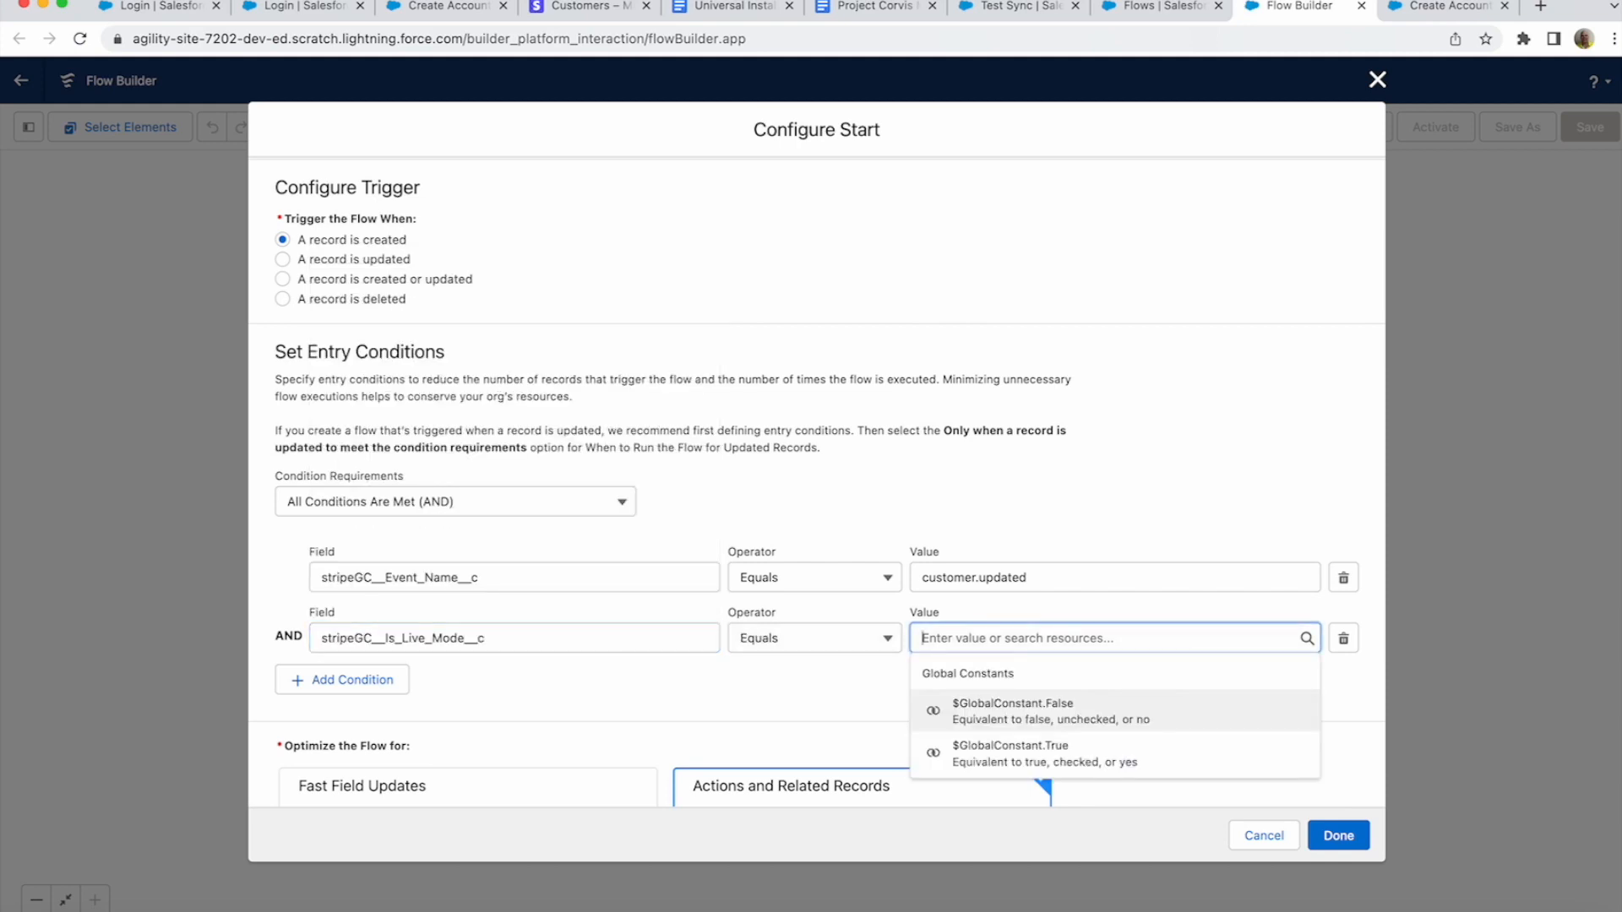
pyautogui.write('false')
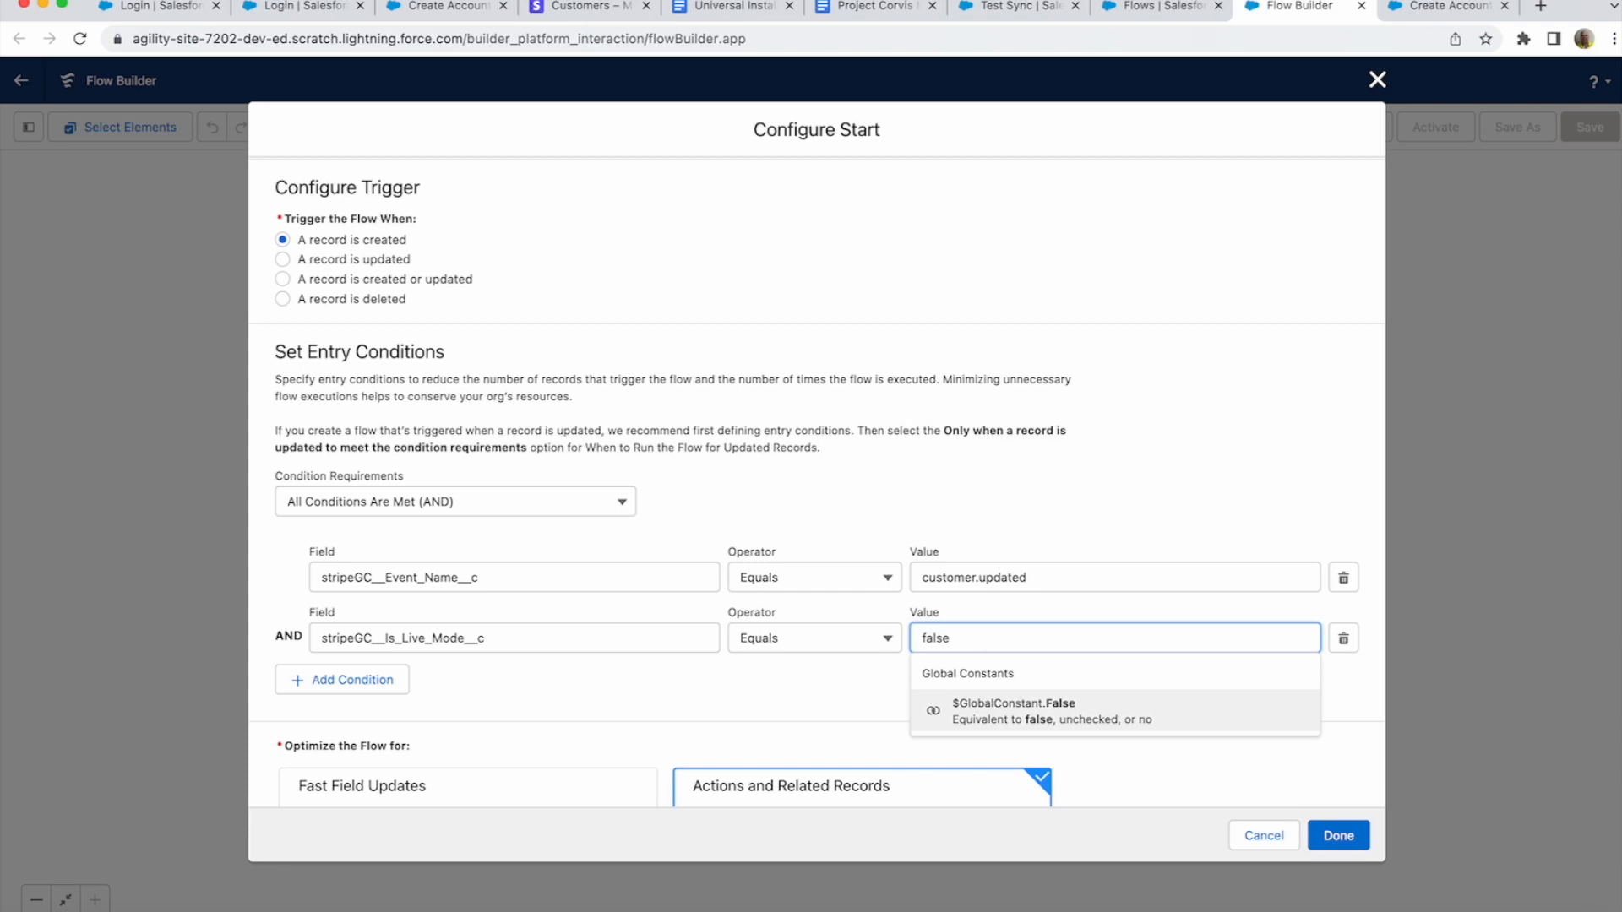
pyautogui.press('Return')
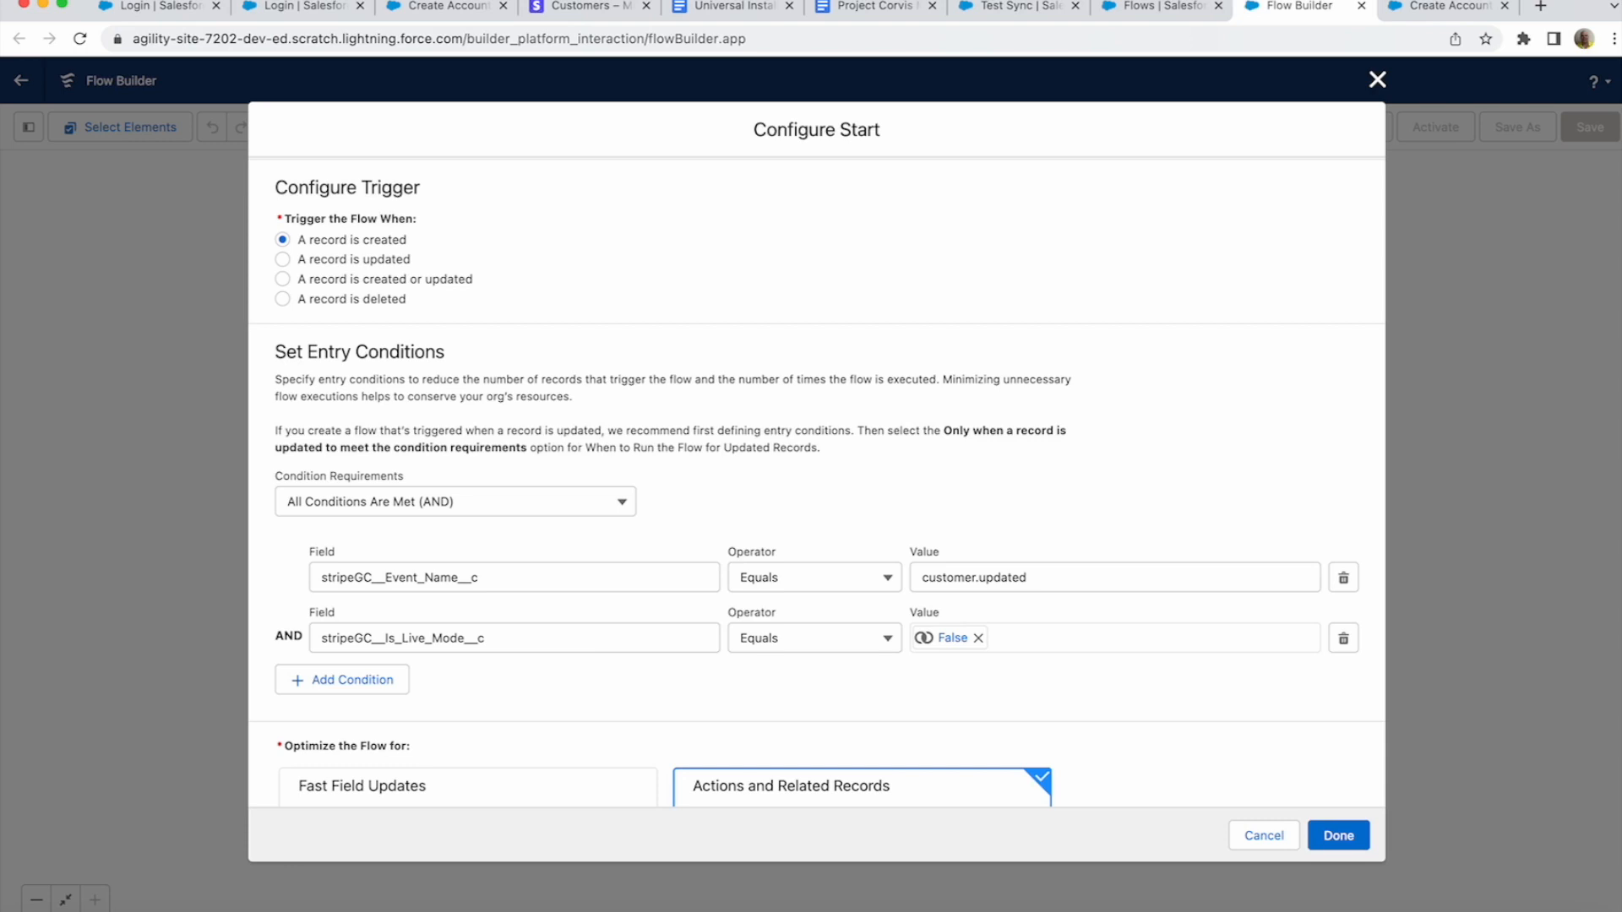
# - Include a Run Asynchronously path and finish the start configuration
pyautogui.scroll(-3, 816, 488)
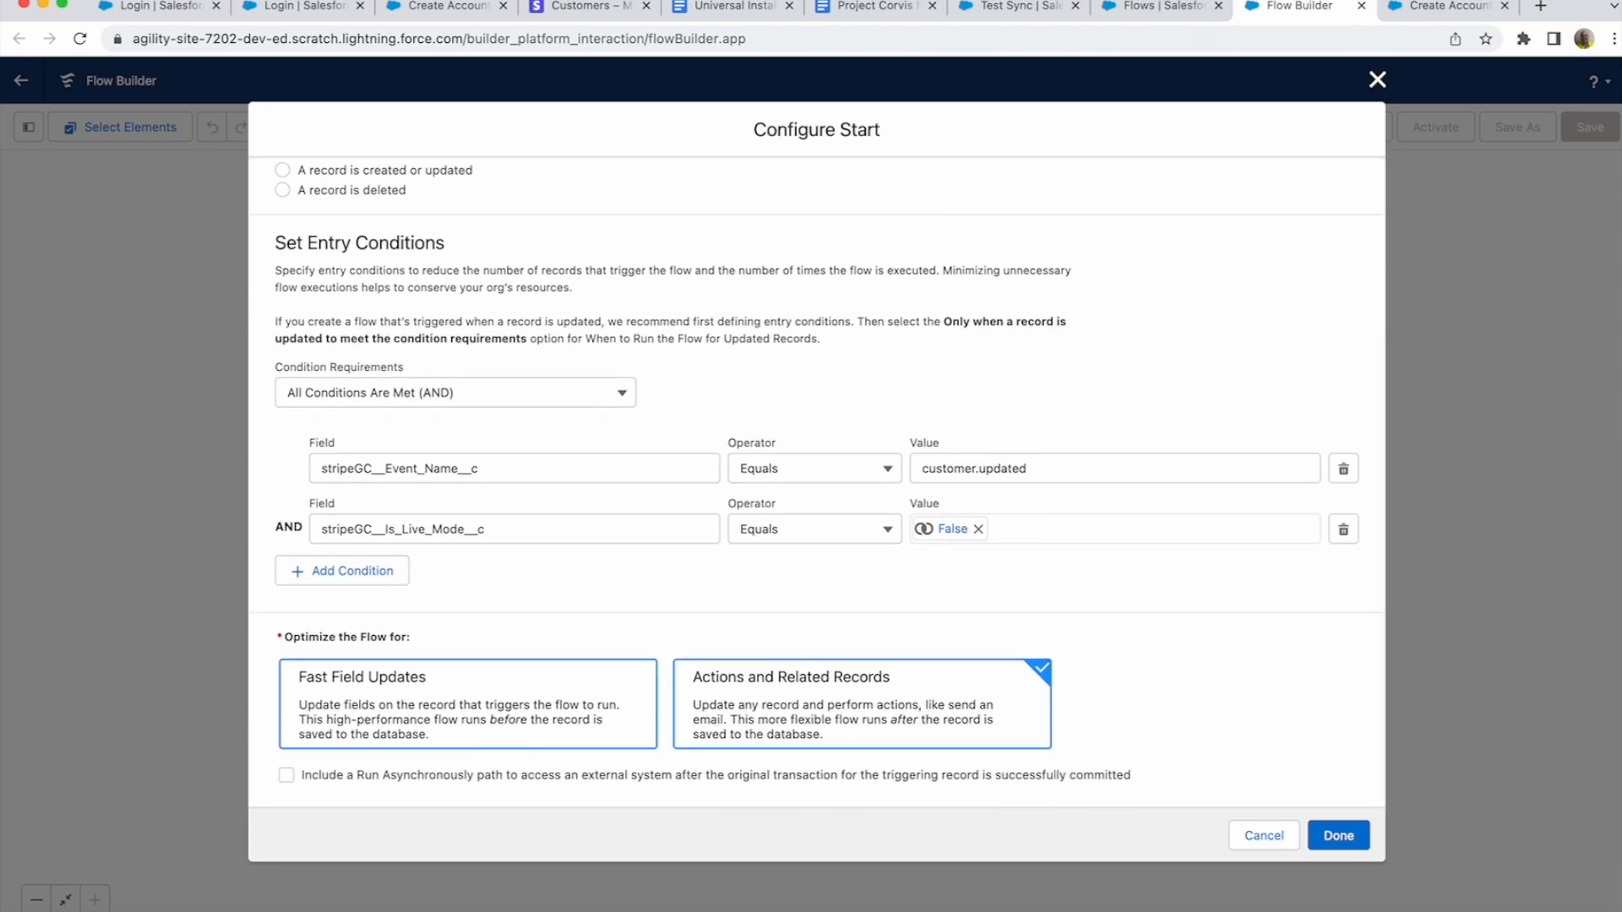
pyautogui.click(287, 775)
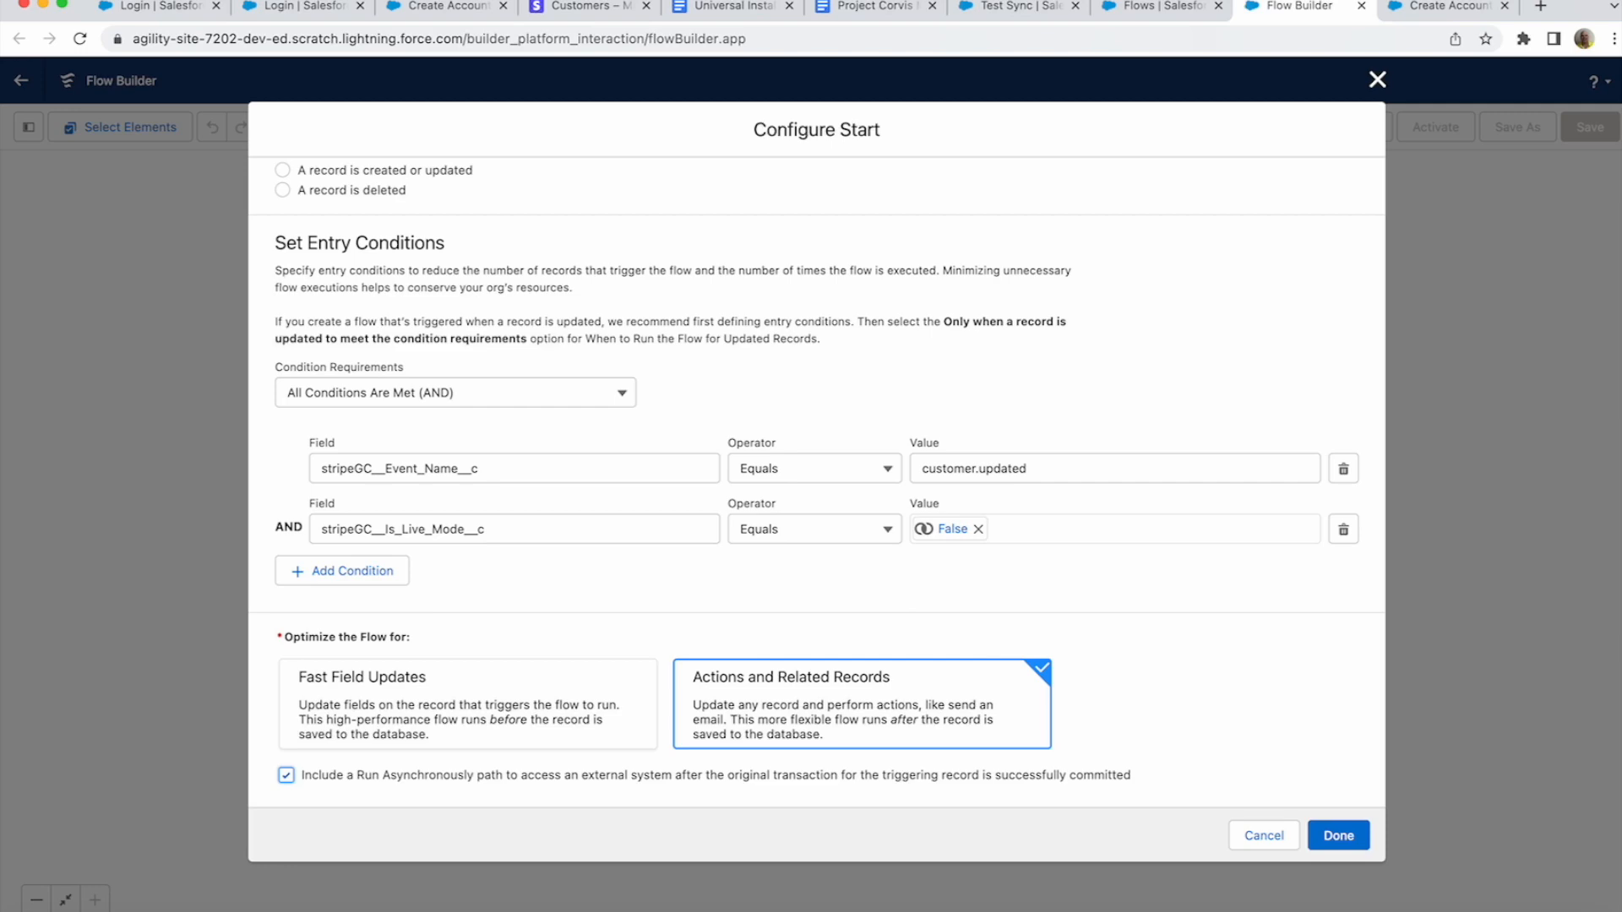
pyautogui.click(1338, 836)
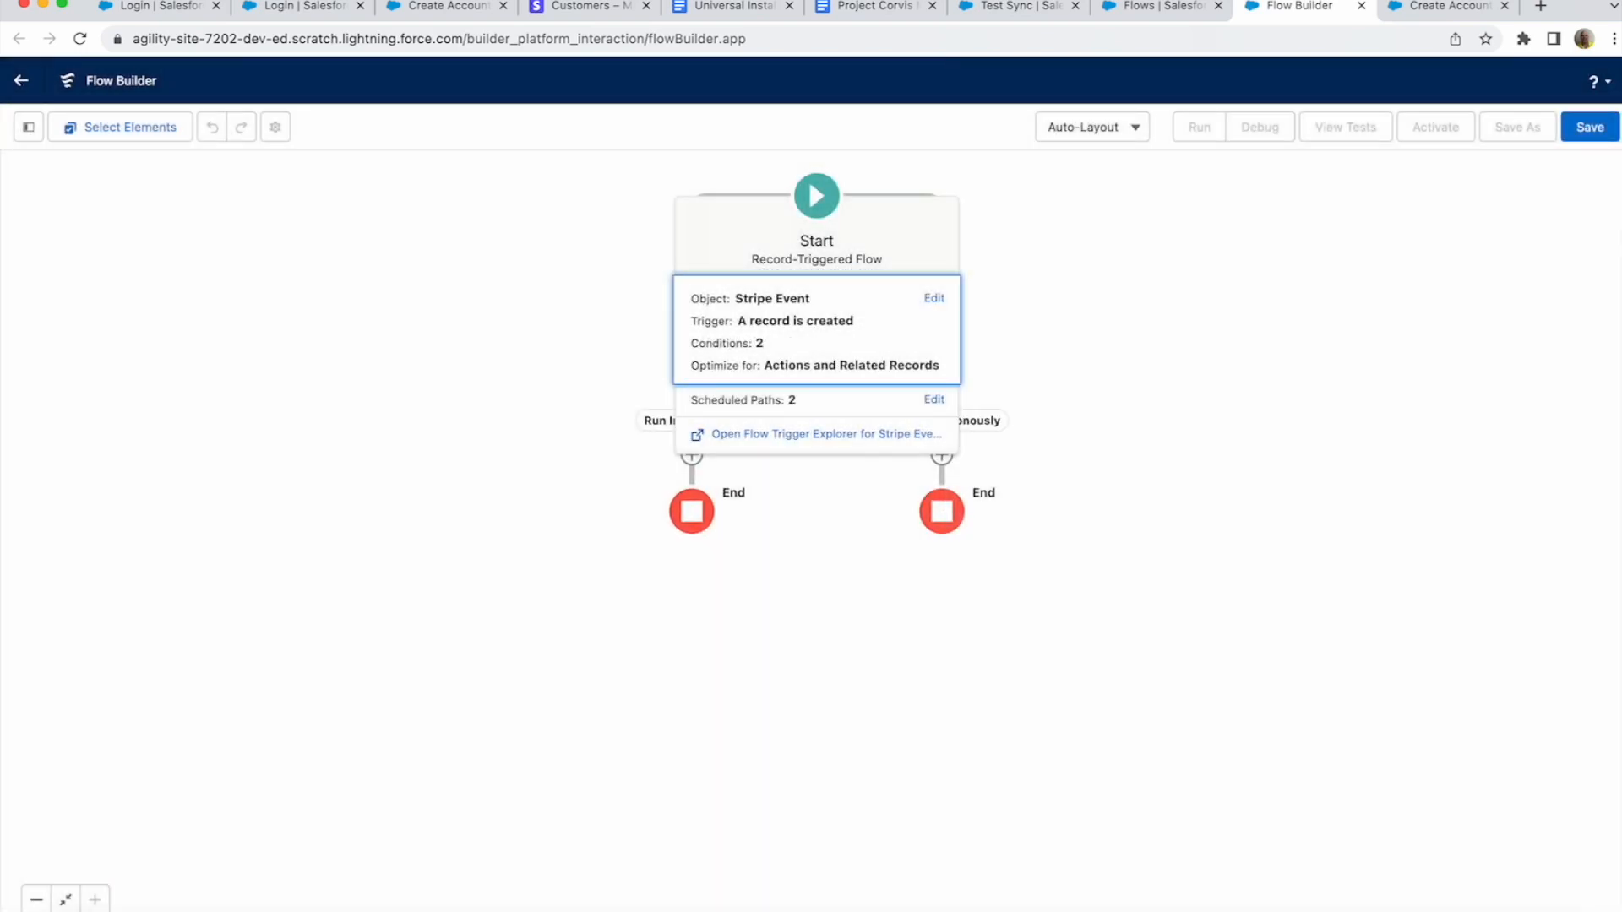
pyautogui.click(1226, 673)
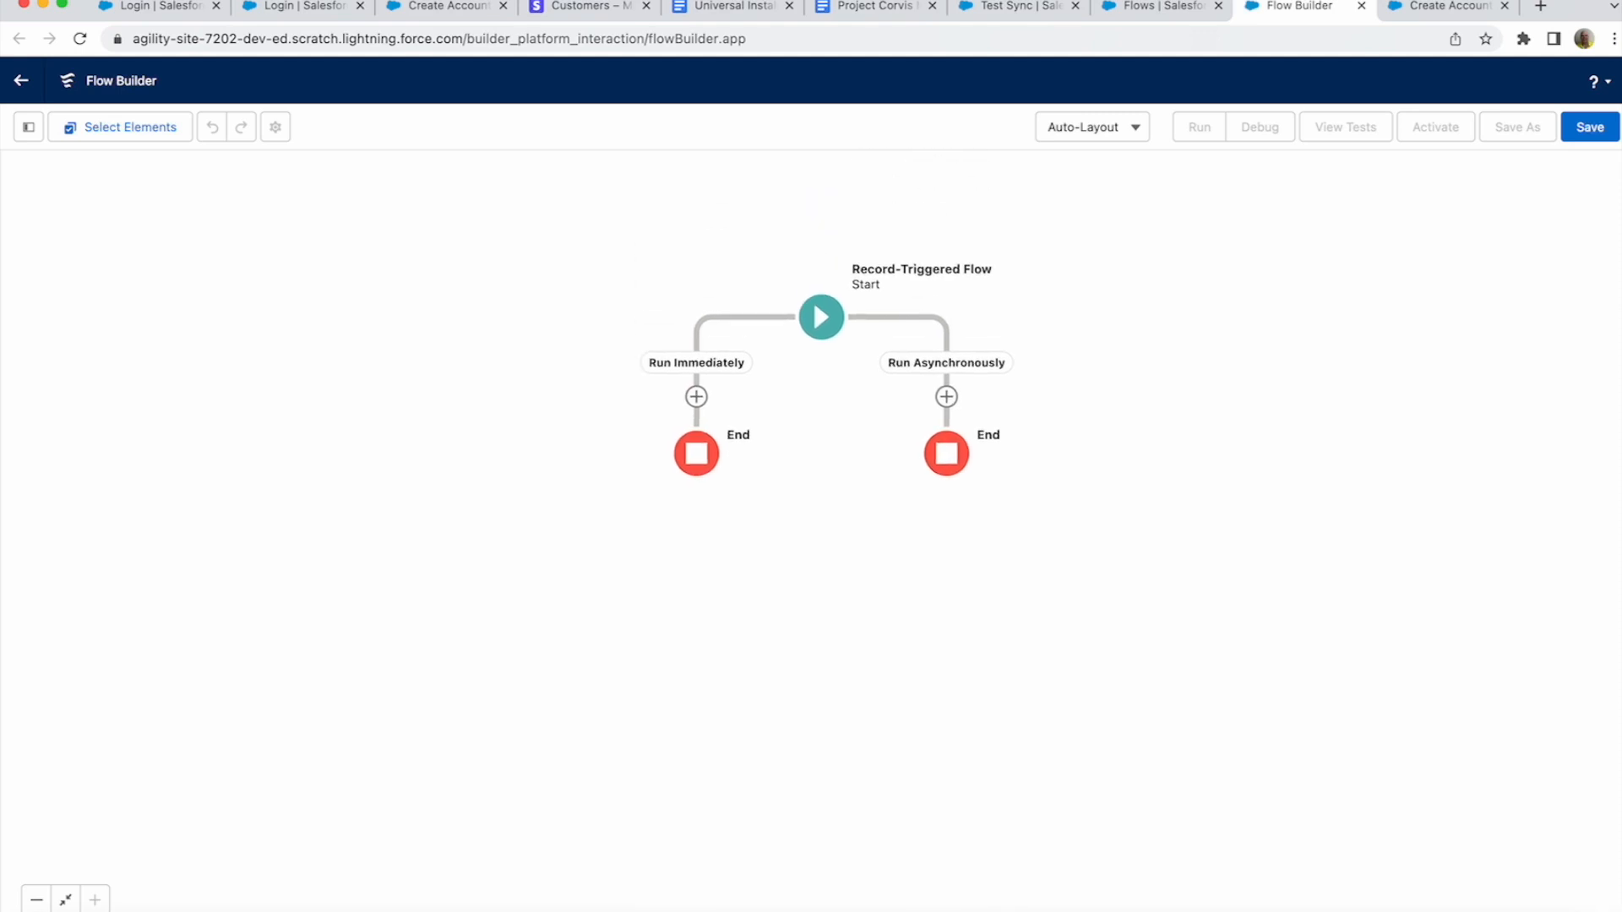
# - Add the 'Stripe 2020_08_27 Cast to Customer' action on the Run Asynchronously path
pyautogui.click(946, 397)
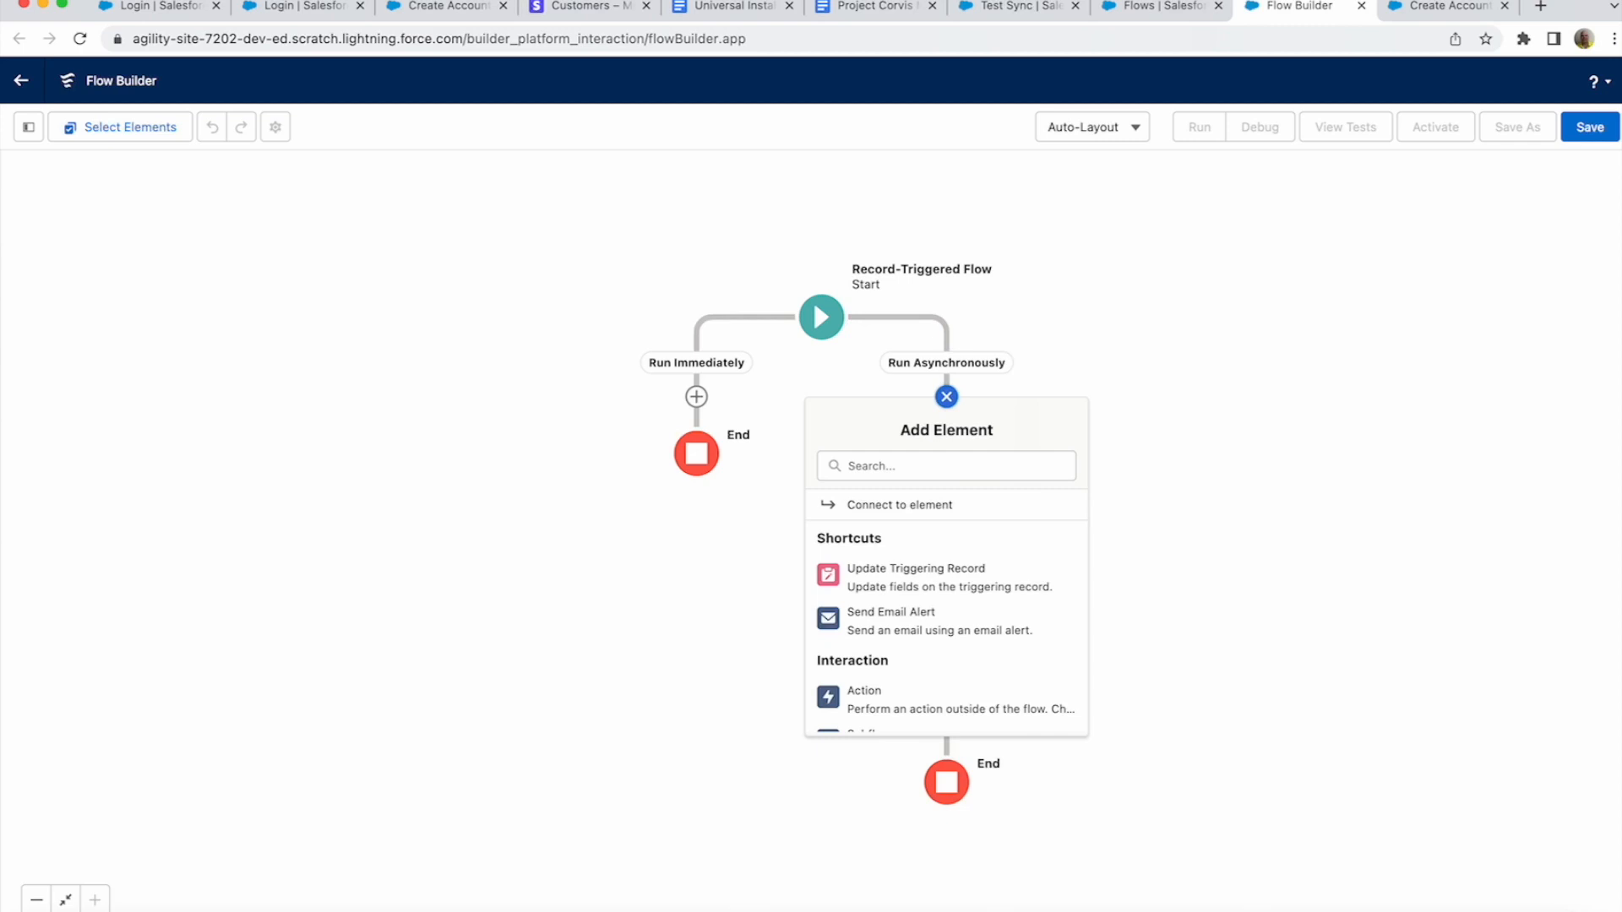
pyautogui.click(947, 695)
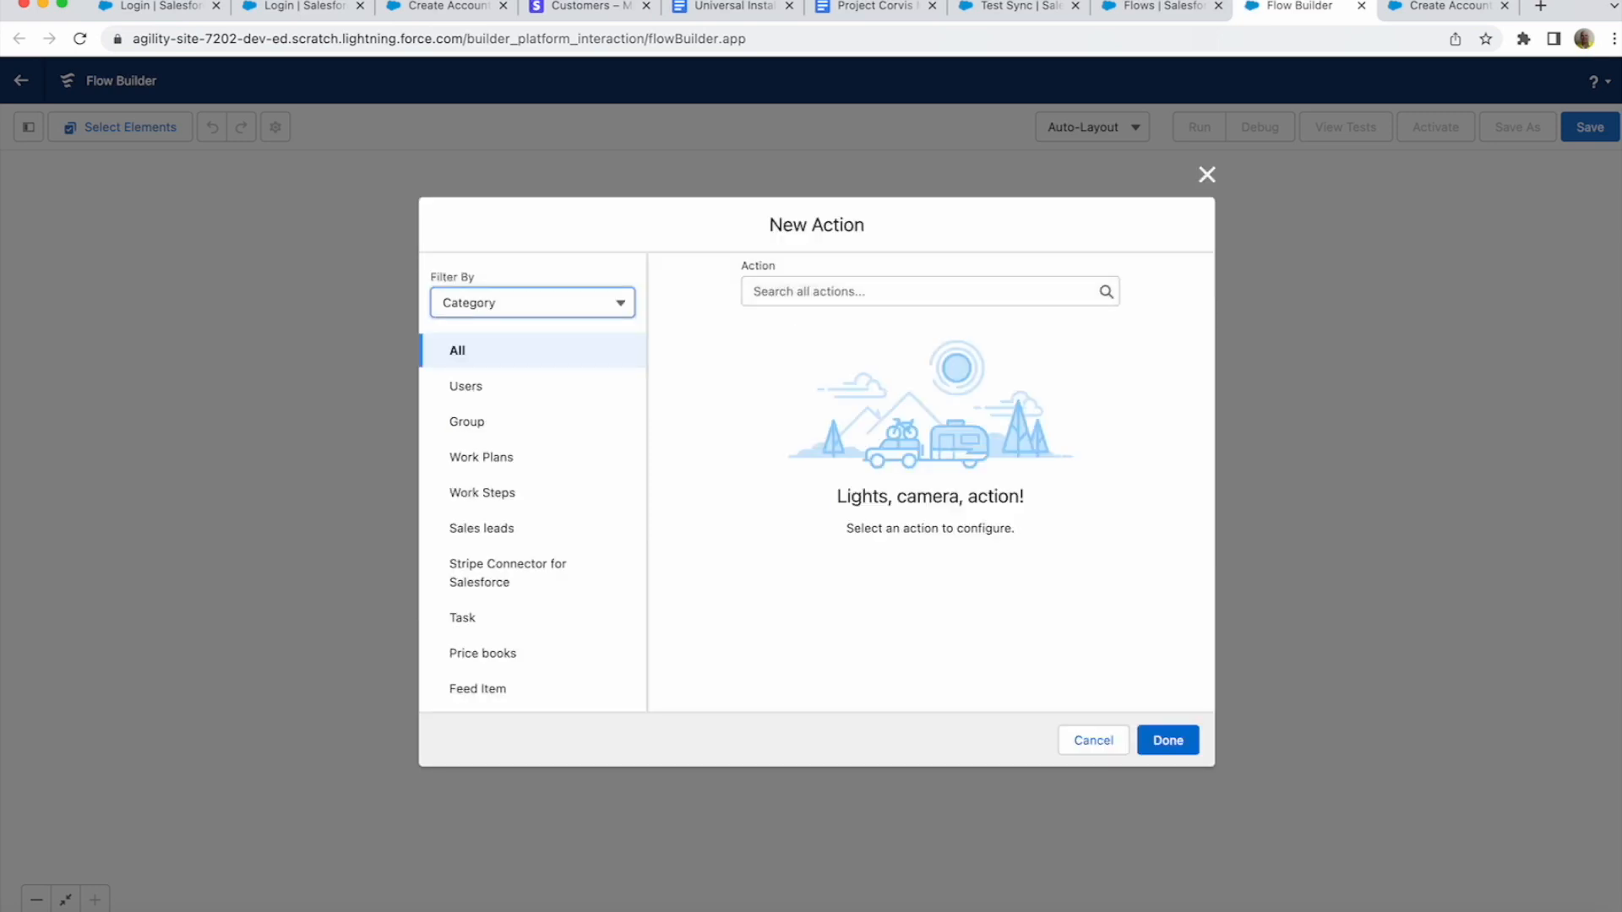
pyautogui.click(921, 291)
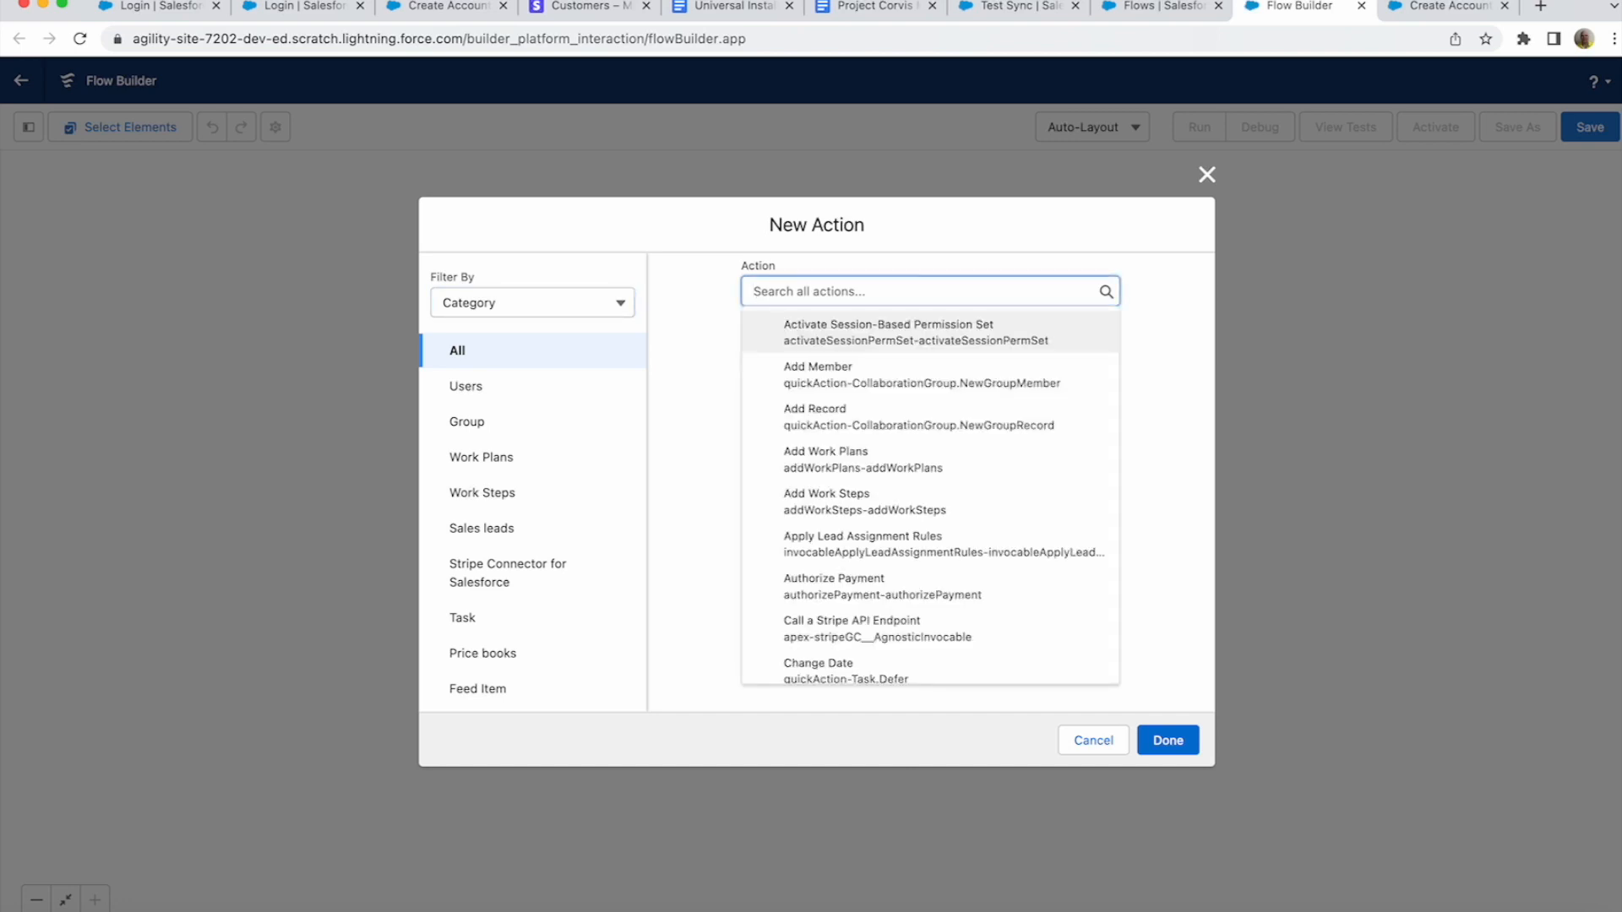
pyautogui.write('Cast to cus')
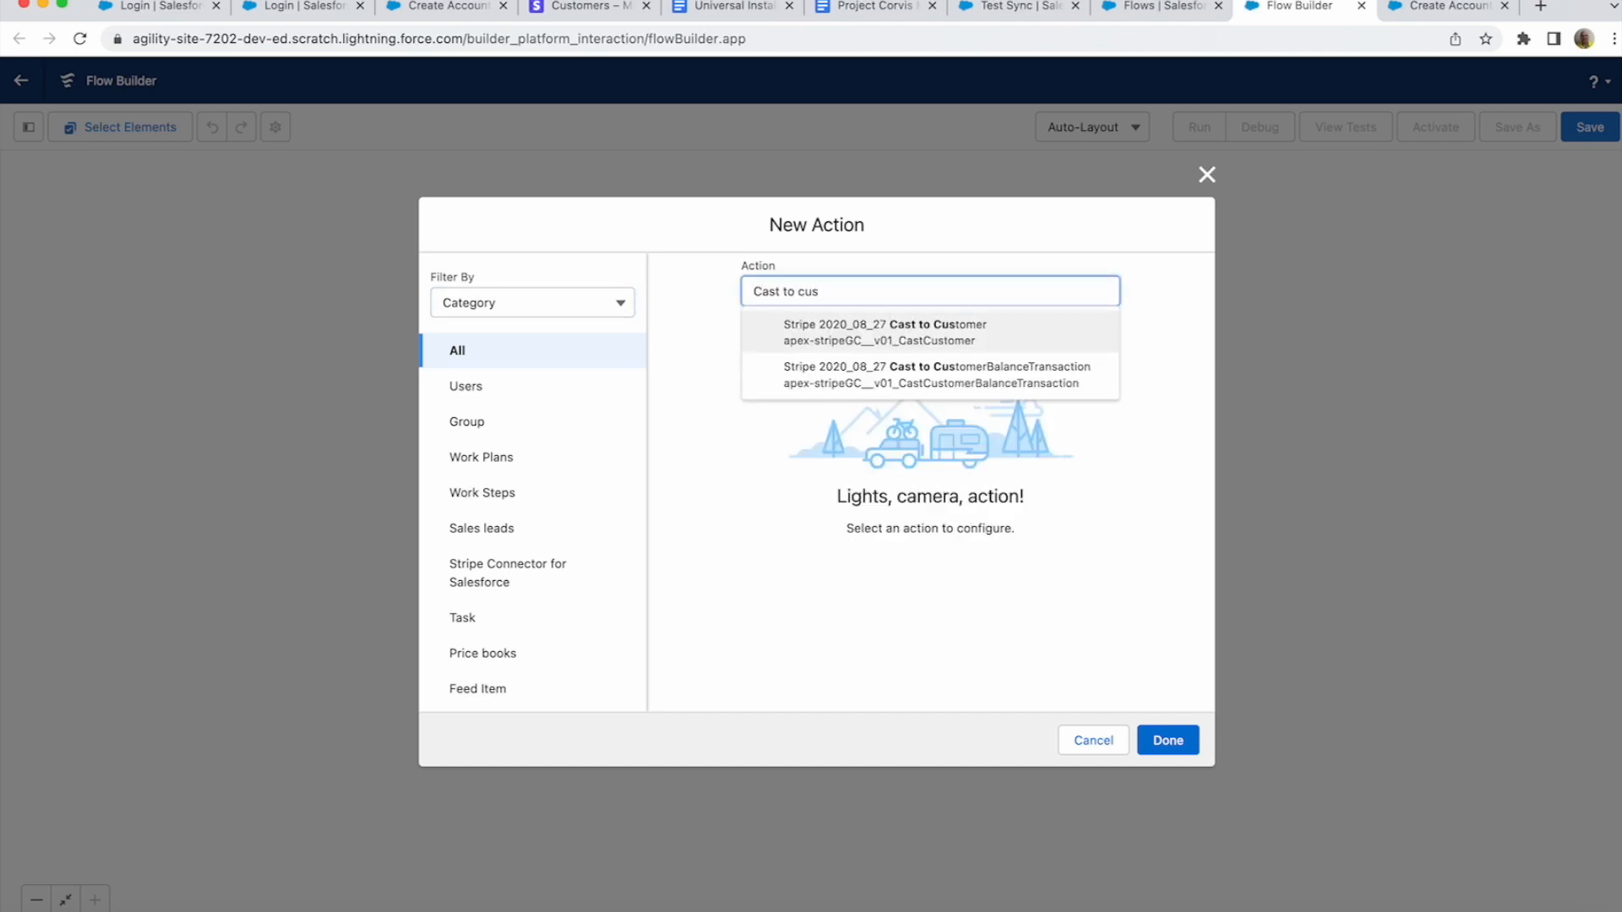
pyautogui.press('Return')
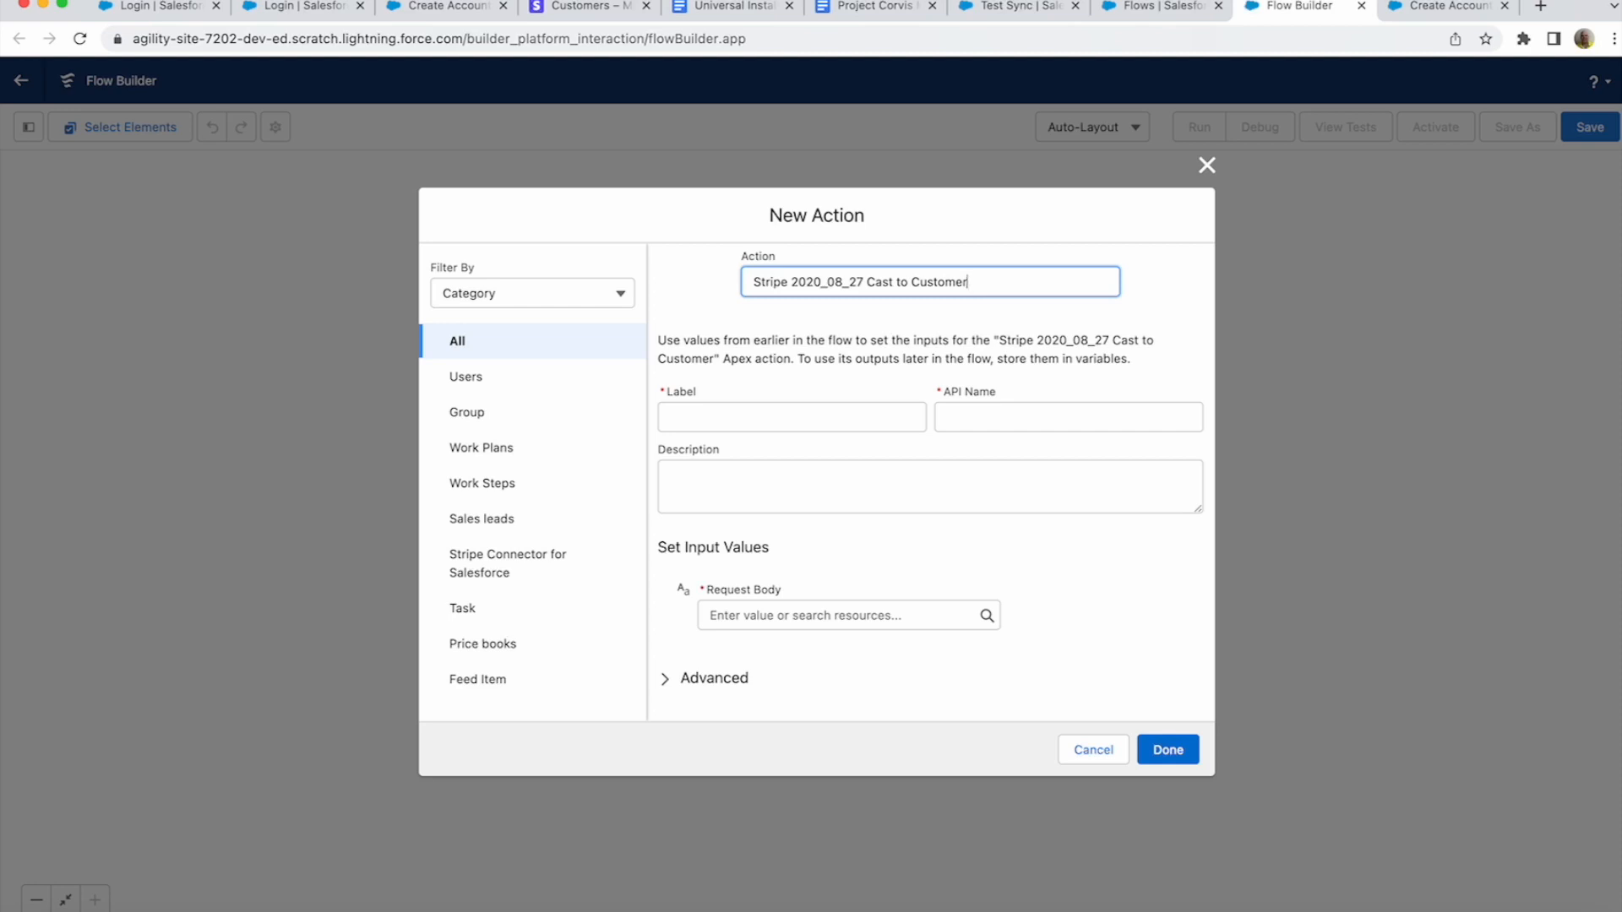
# - Label the action 'Create Customer Object', feed it $Record.stripeGC__Request_Body__c, and save it
pyautogui.click(791, 417)
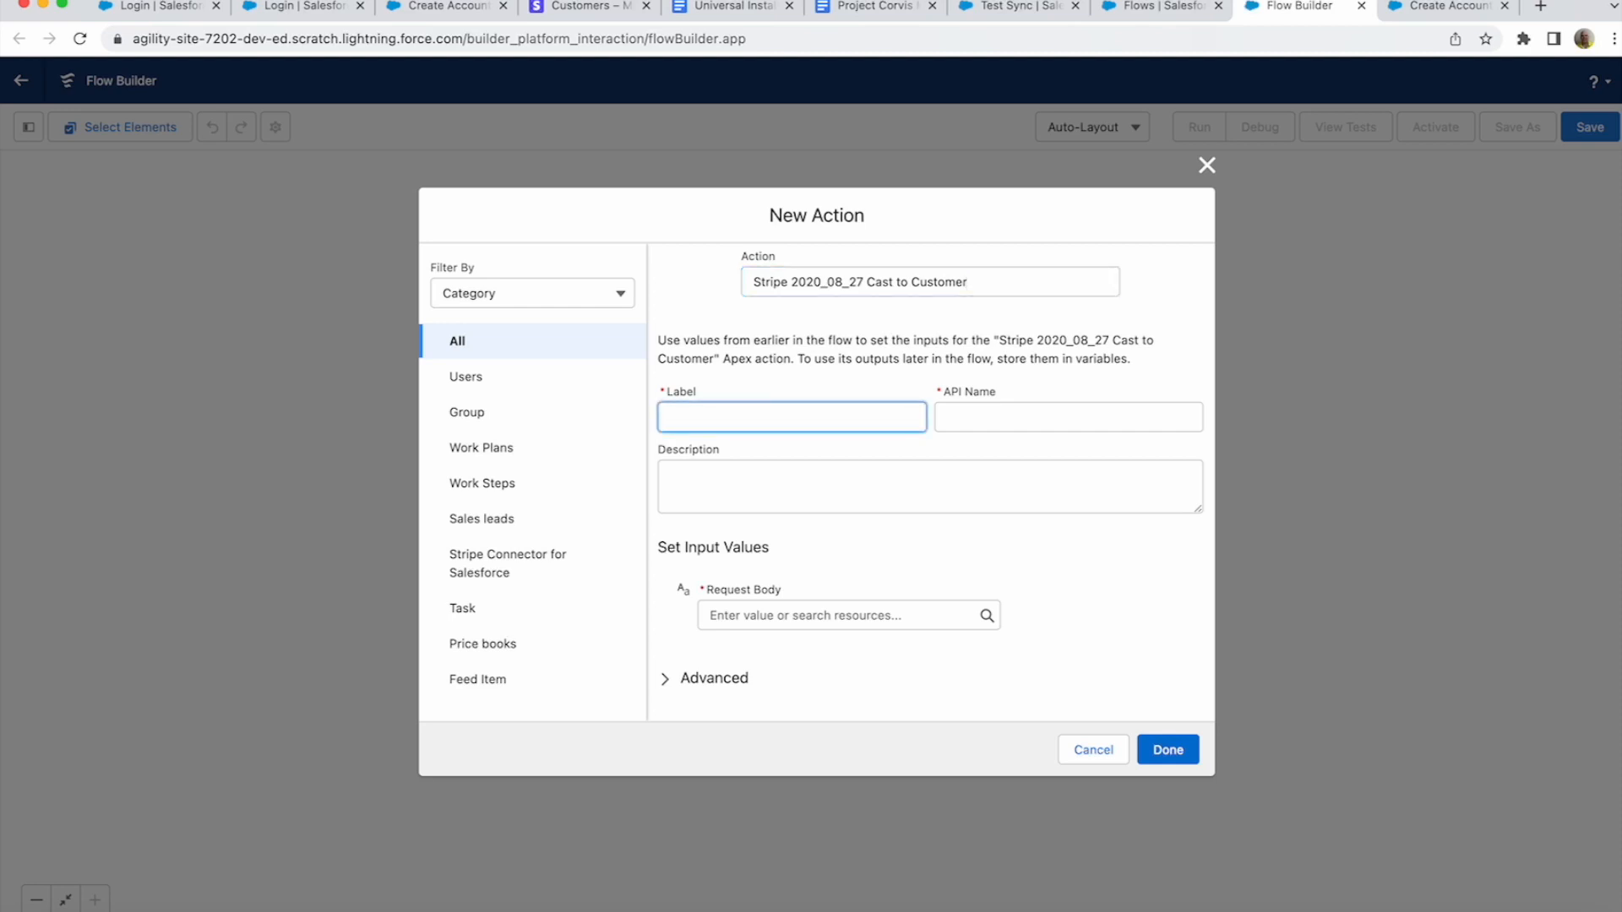
pyautogui.write('Create Customer Object')
pyautogui.press('Tab')
pyautogui.press('Tab')
pyautogui.press('Tab')
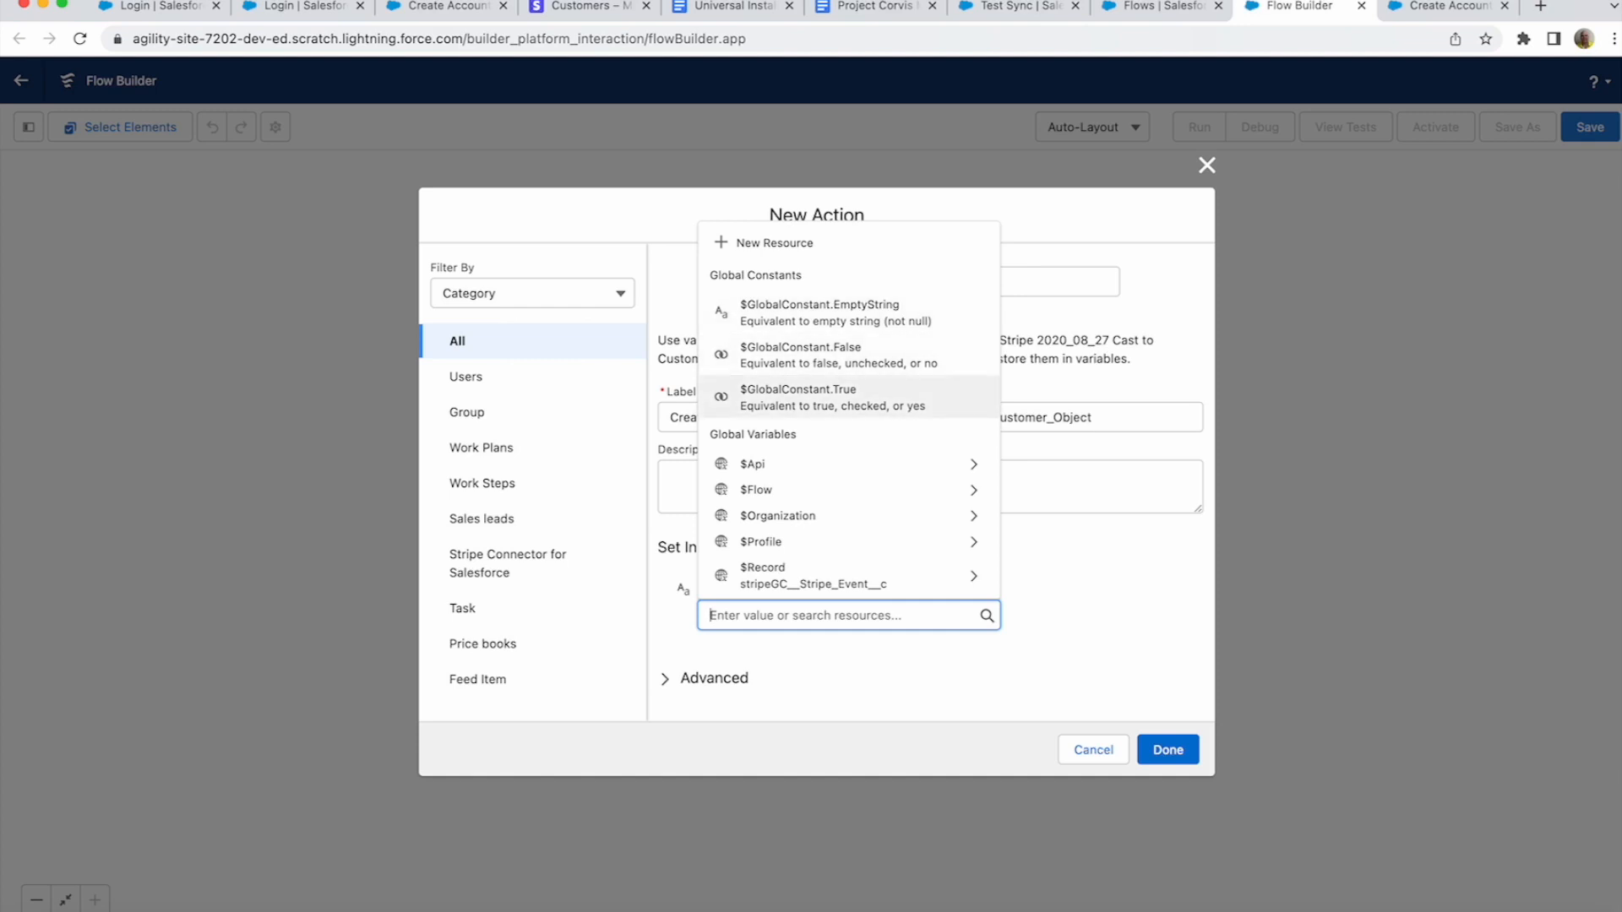
pyautogui.scroll(-1, 848, 516)
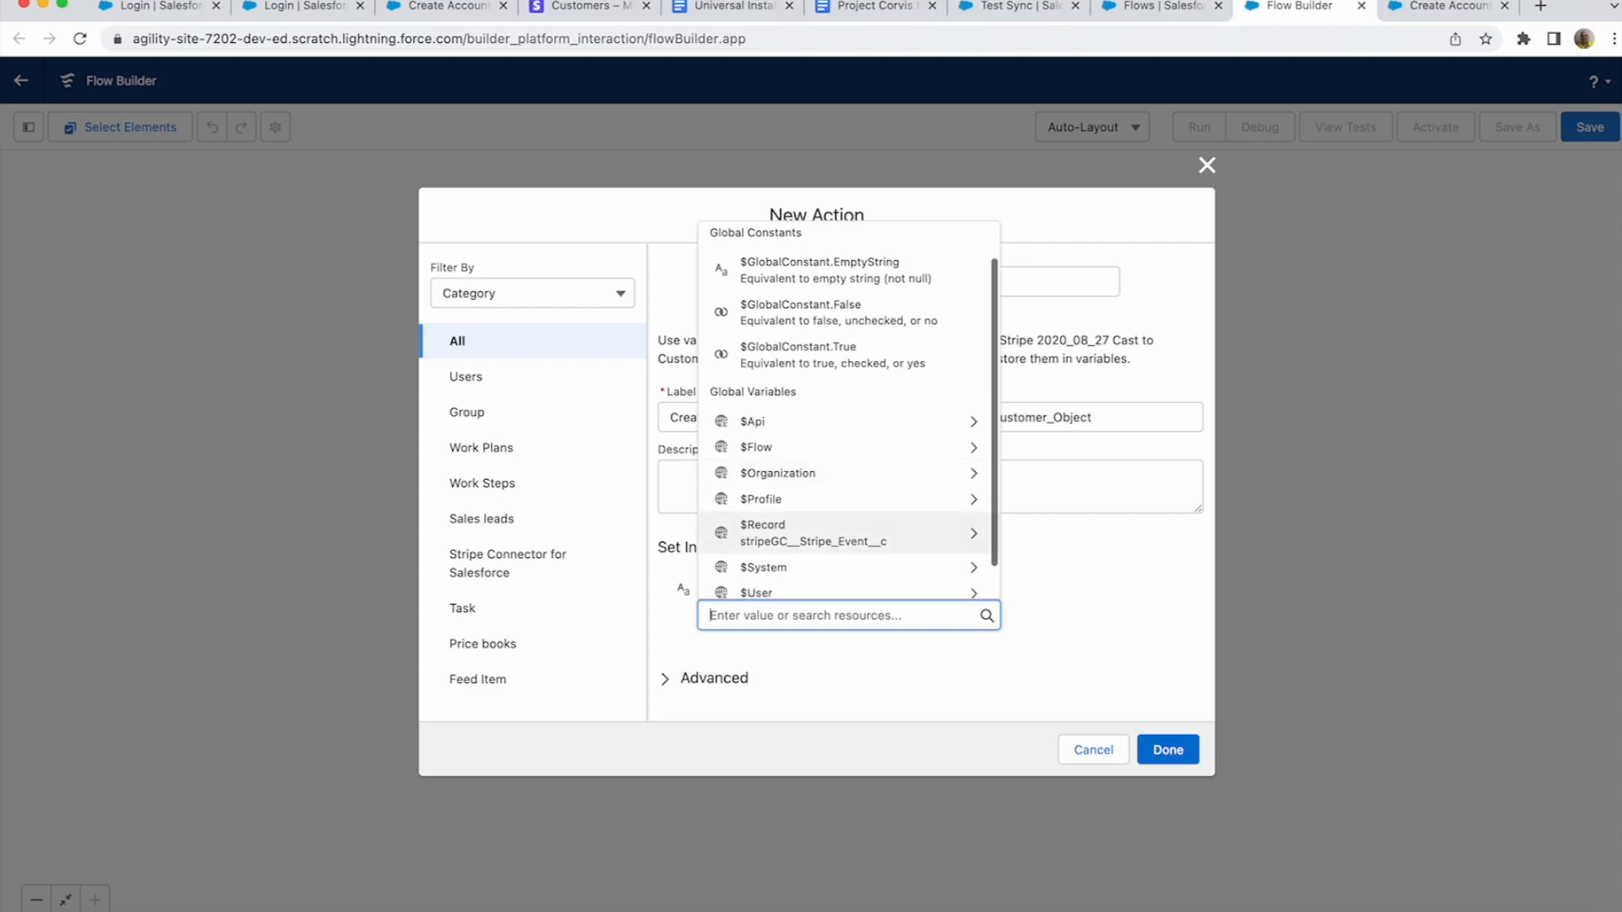
pyautogui.click(848, 534)
pyautogui.scroll(-5, 848, 410)
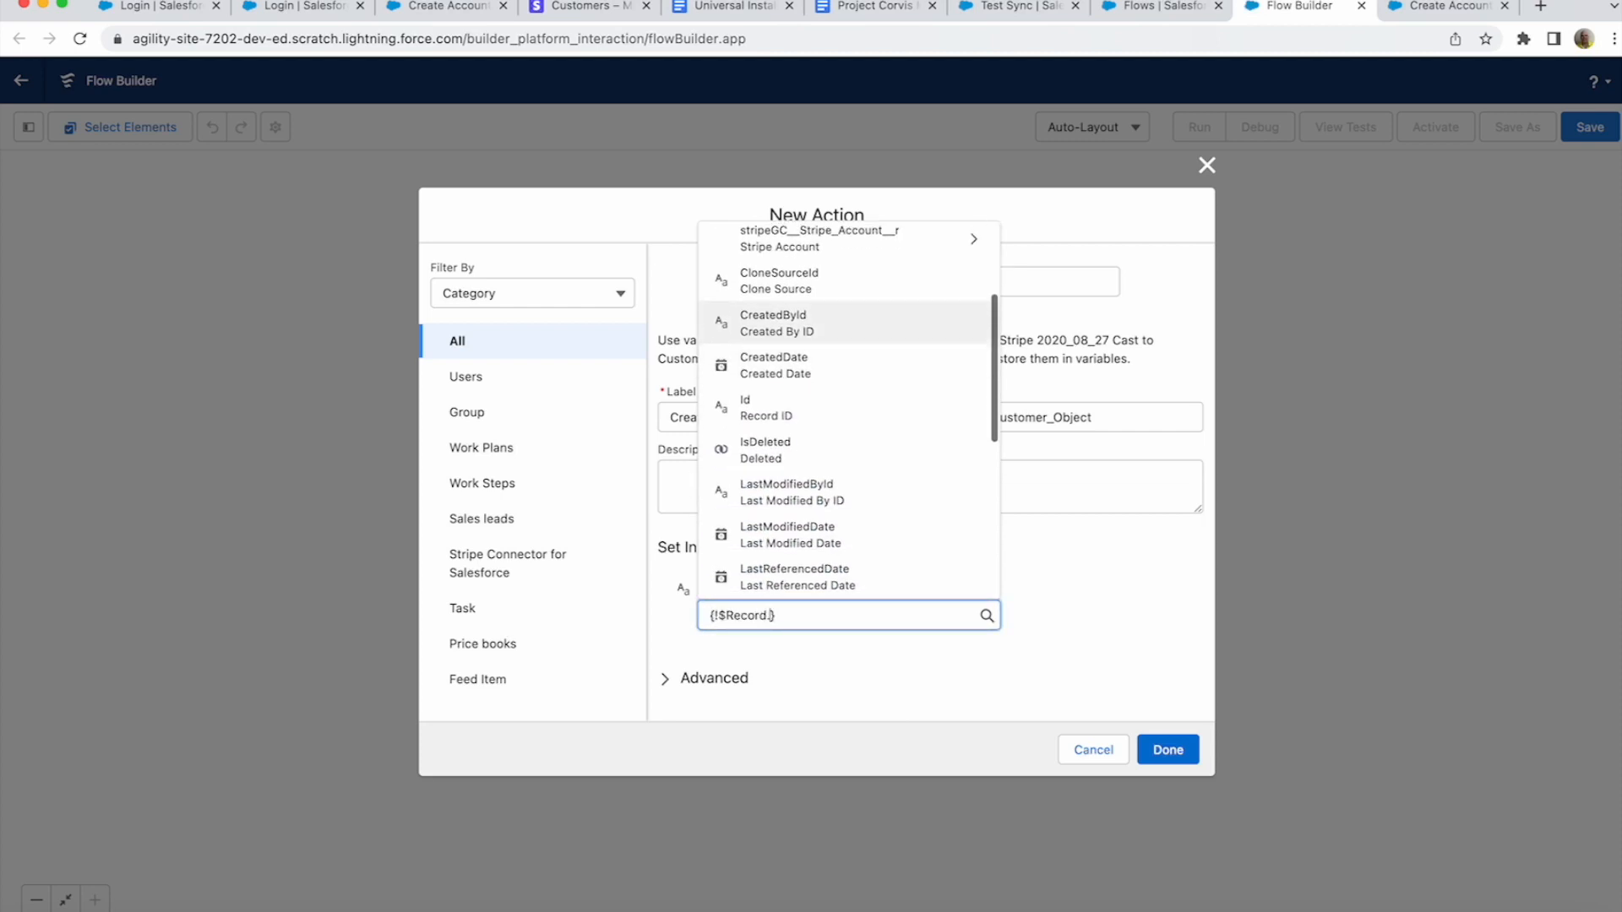
pyautogui.scroll(-3, 848, 436)
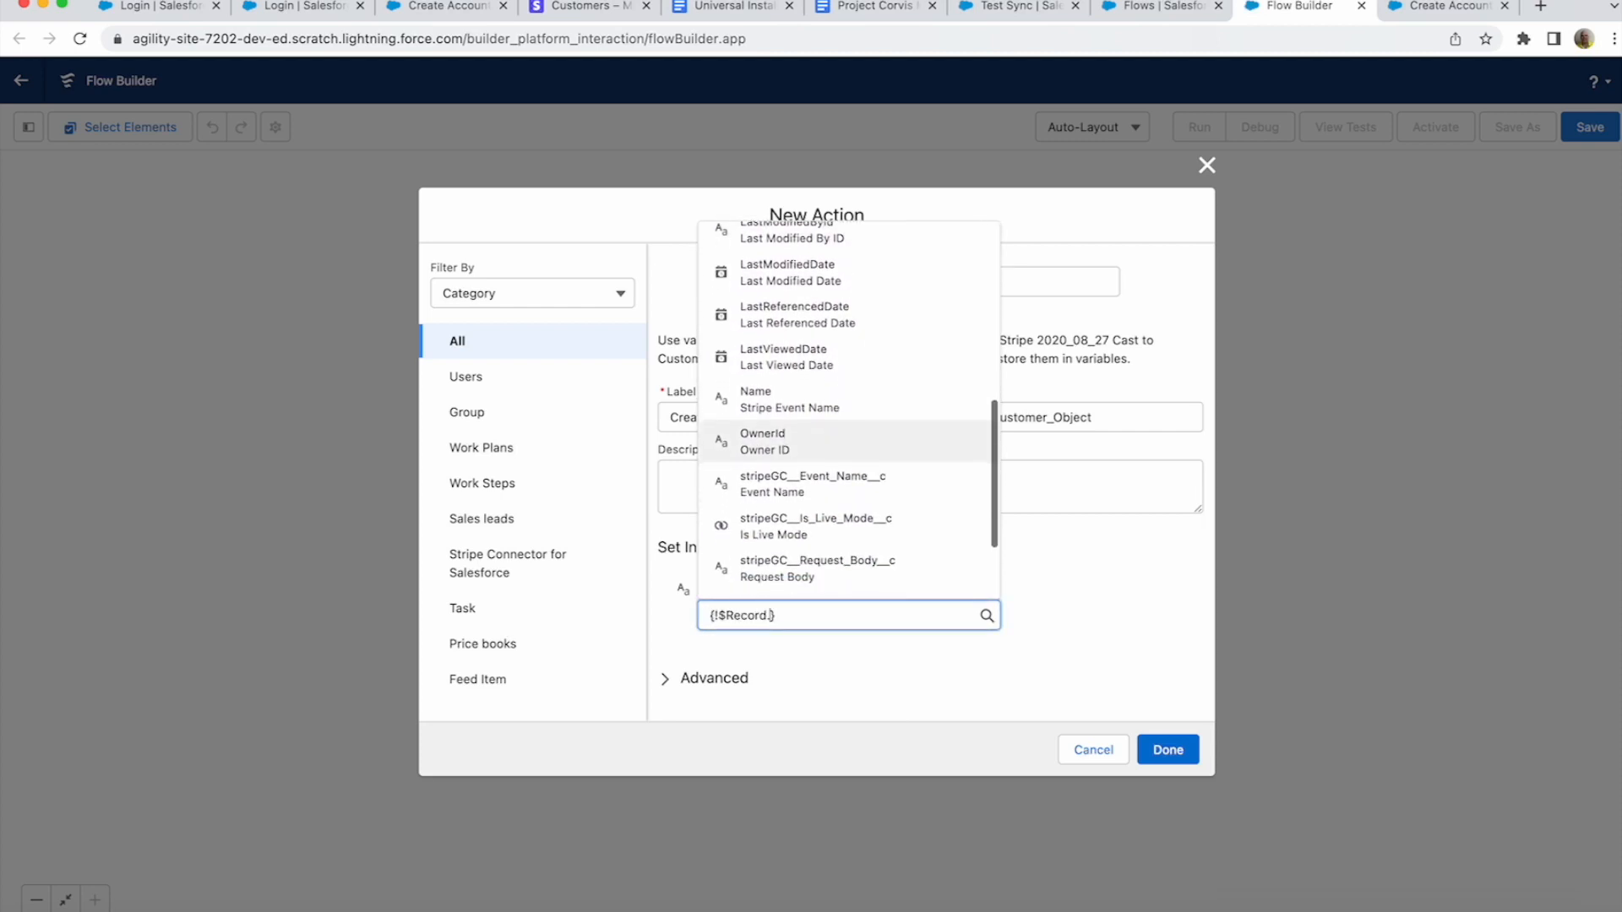
pyautogui.click(848, 522)
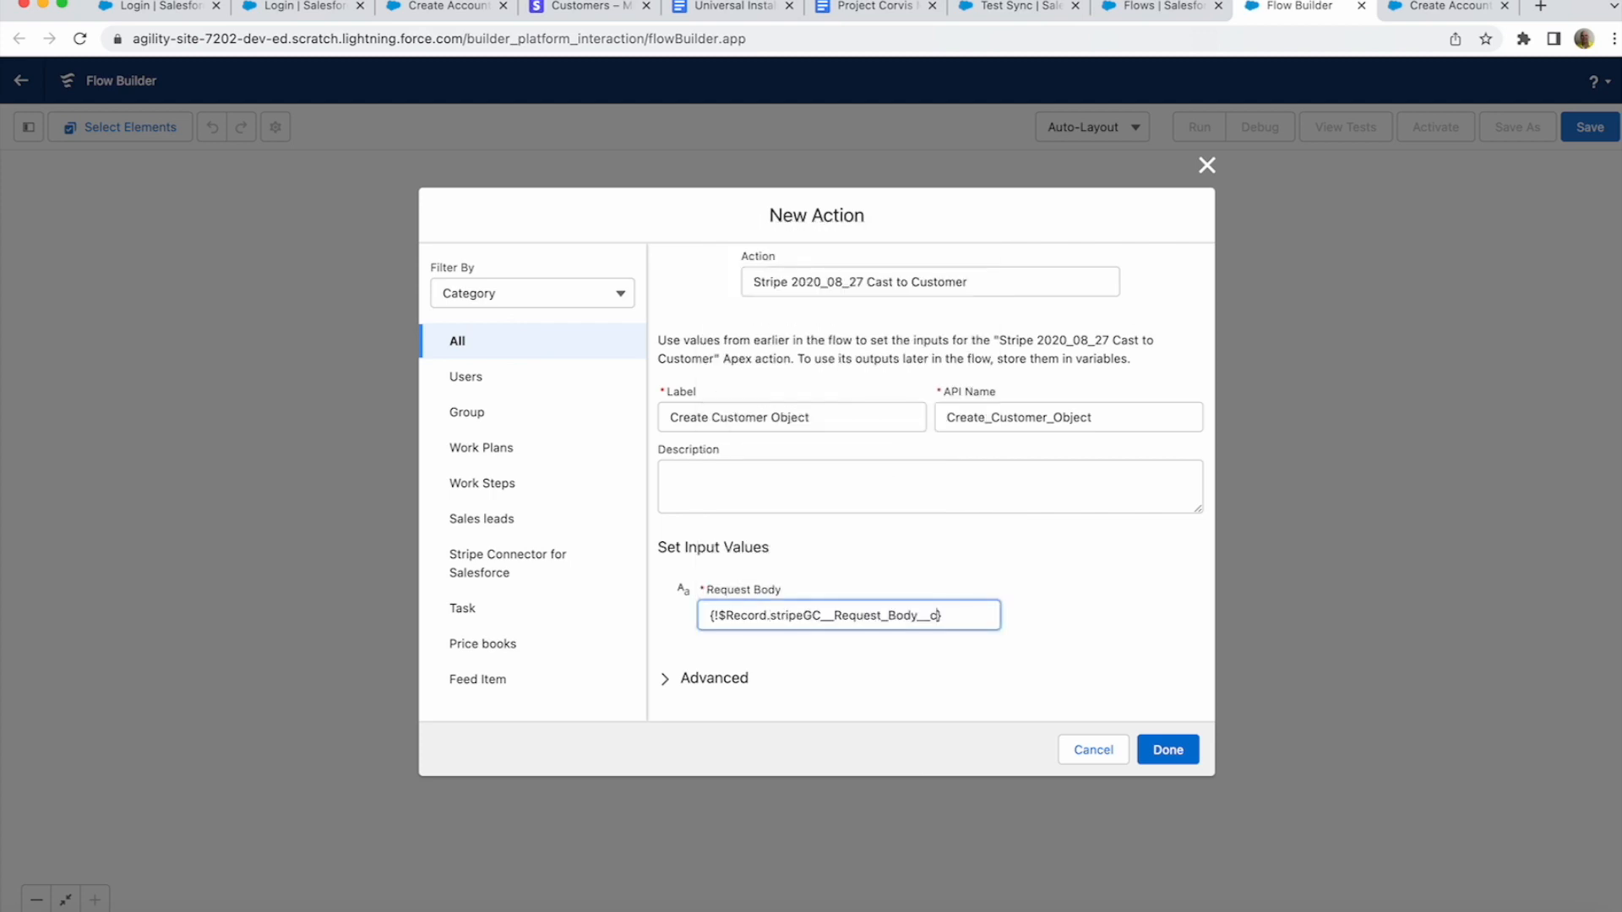
pyautogui.click(1170, 750)
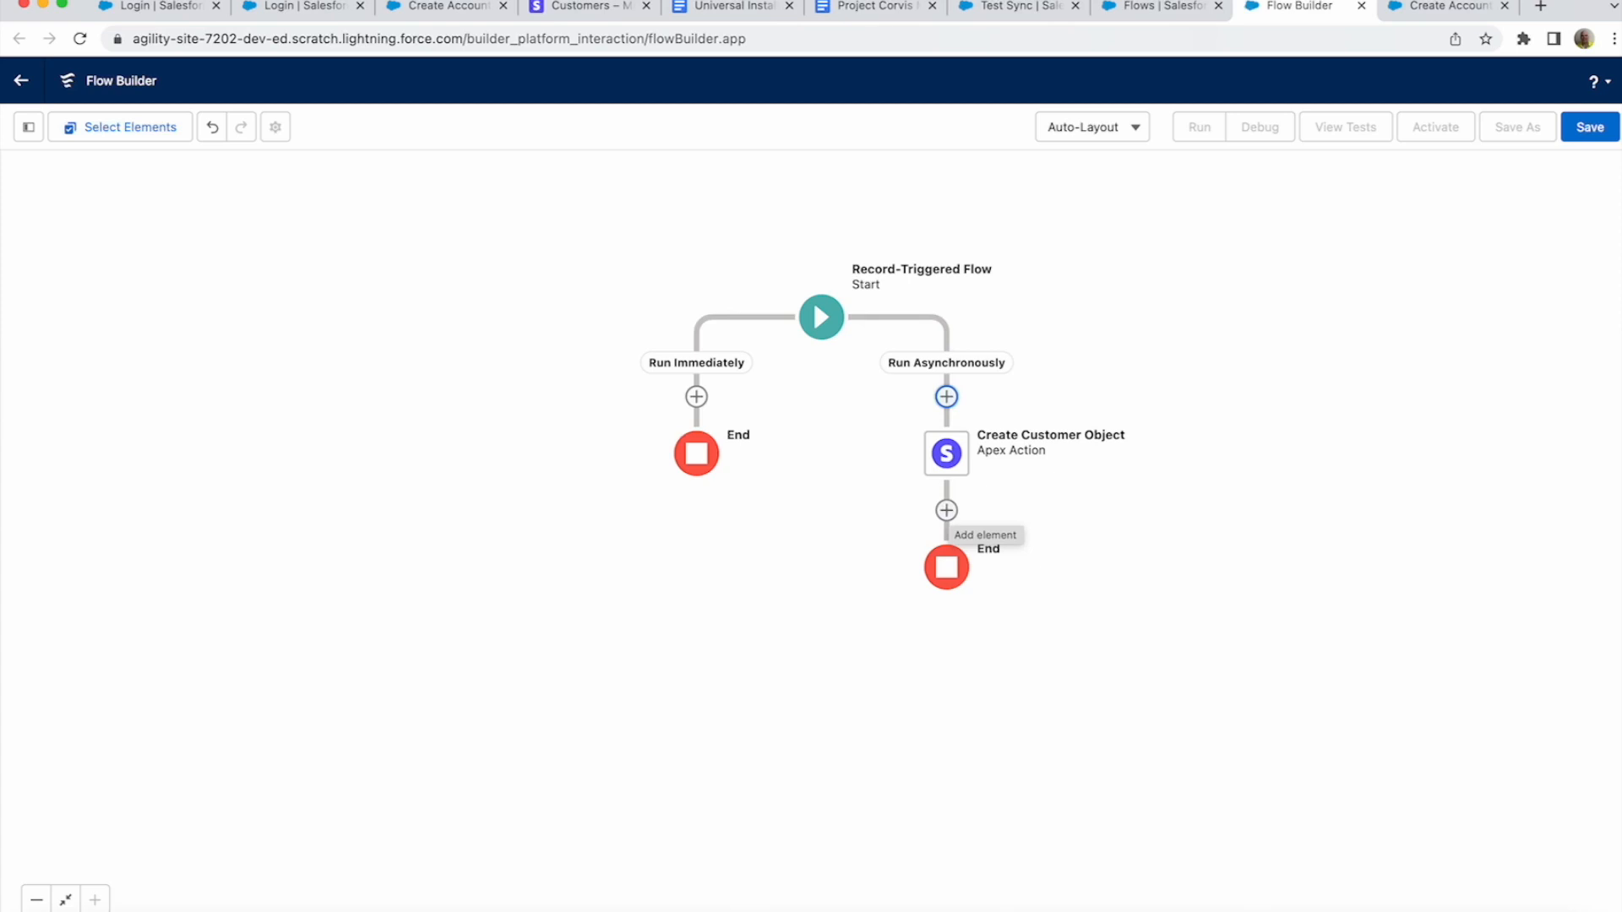
# - Add a Get Records step labelled 'Get Account' querying the Account object
pyautogui.click(946, 510)
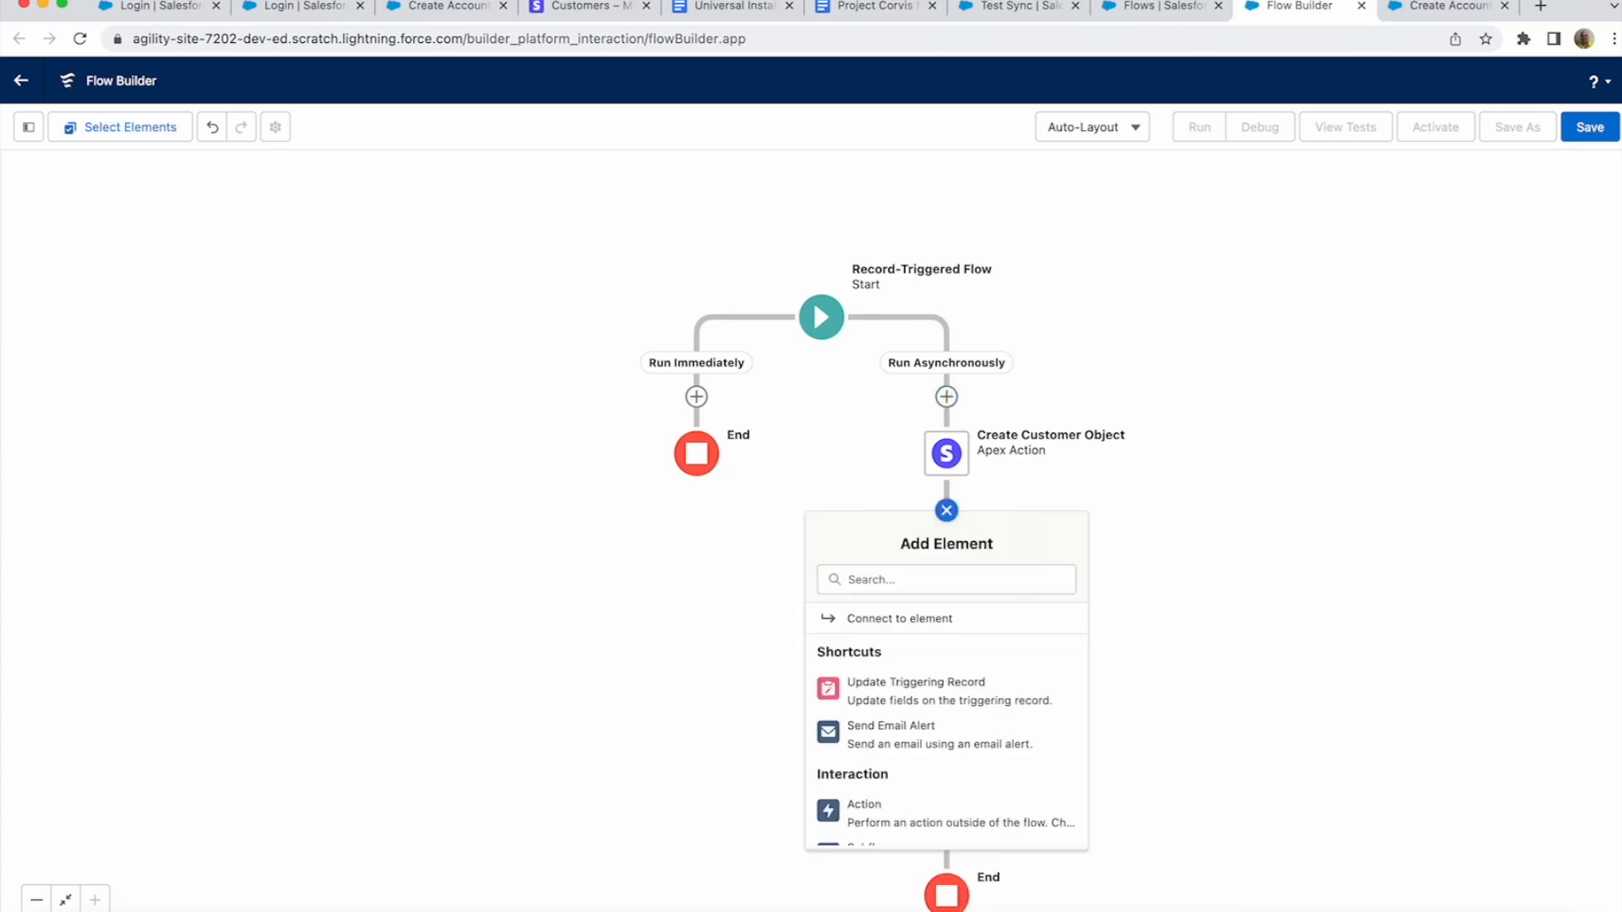
pyautogui.scroll(-5, 946, 638)
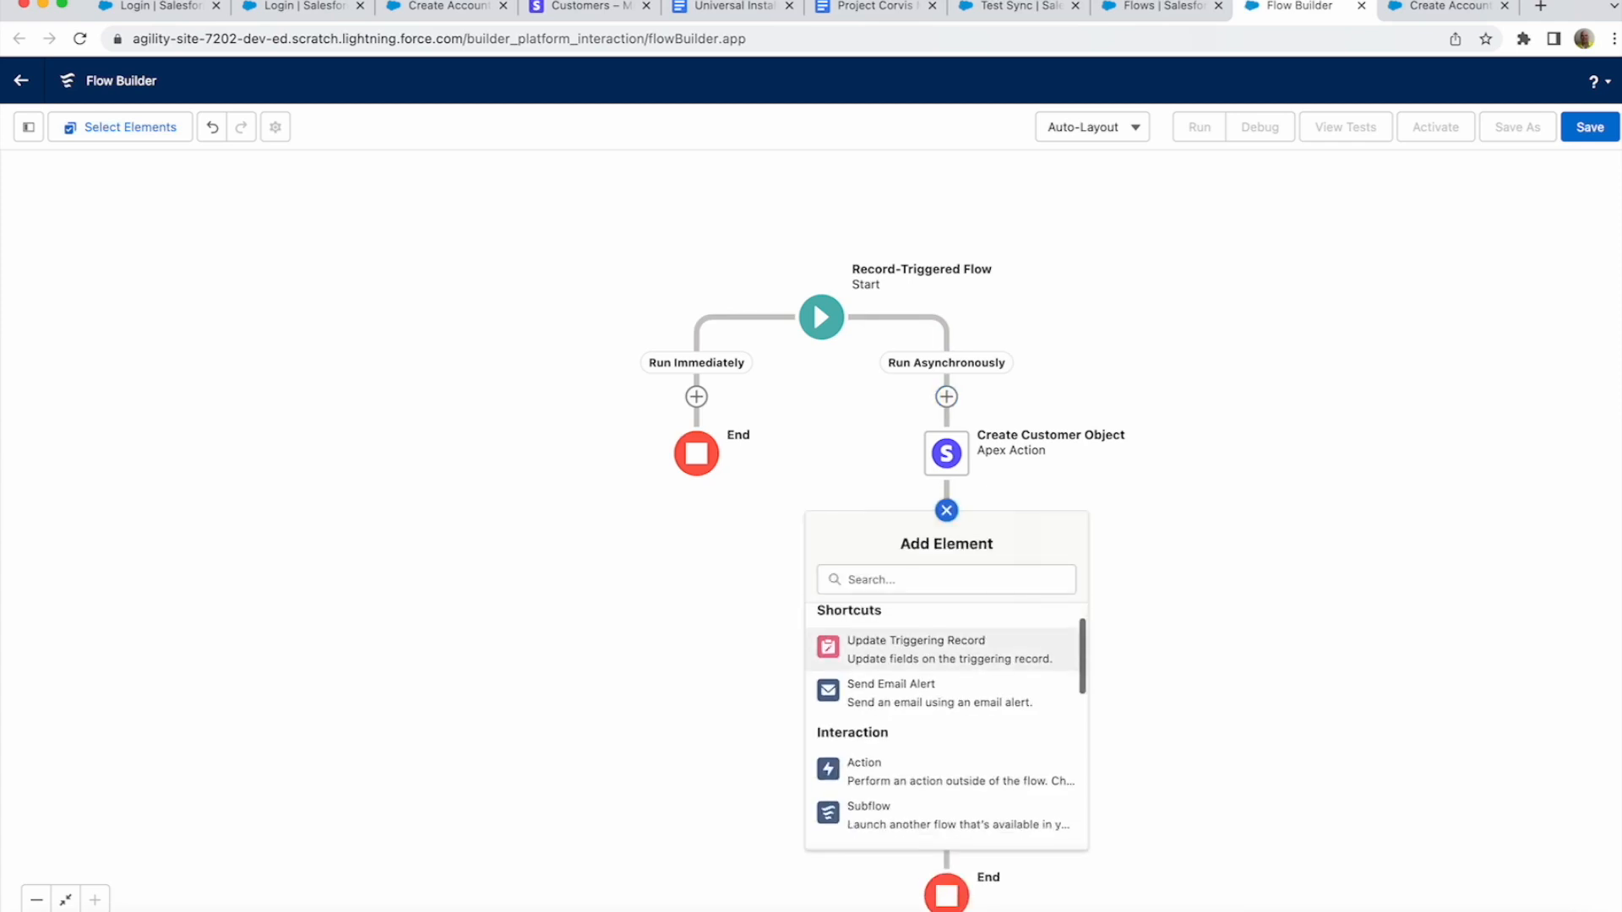
pyautogui.scroll(-3, 946, 642)
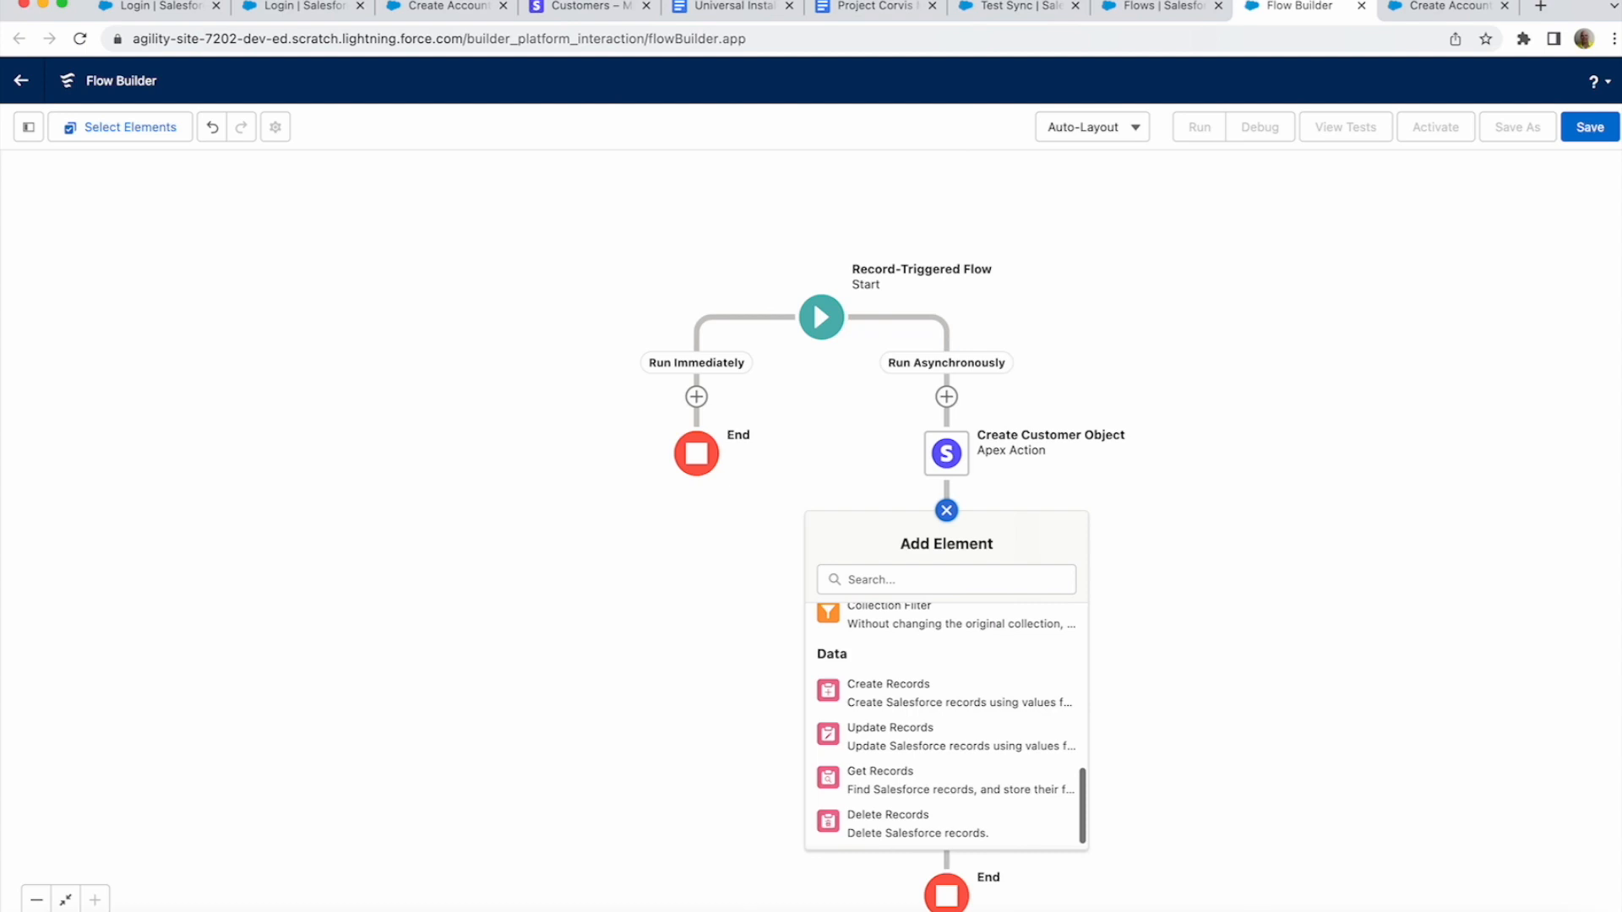
pyautogui.click(923, 778)
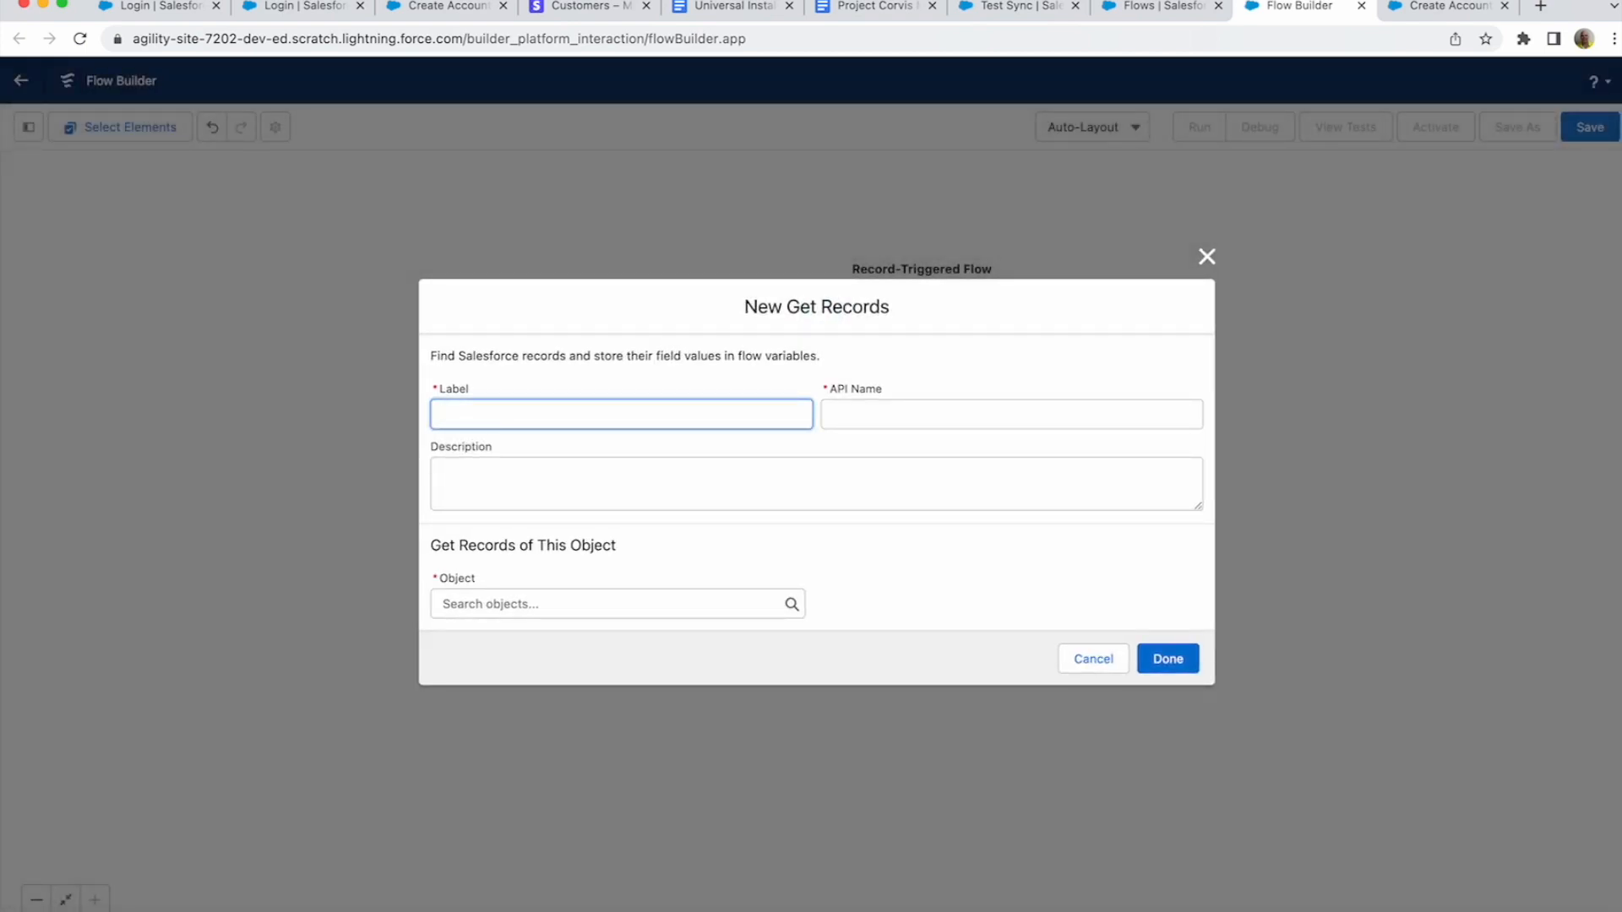
pyautogui.write('Get Customer')
pyautogui.press('BackSpace')
pyautogui.press('BackSpace')
pyautogui.press('BackSpace')
pyautogui.press('BackSpace')
pyautogui.press('BackSpace')
pyautogui.press('BackSpace')
pyautogui.press('BackSpace')
pyautogui.press('BackSpace')
pyautogui.write('Account')
pyautogui.press('Tab')
pyautogui.press('Tab')
pyautogui.press('Tab')
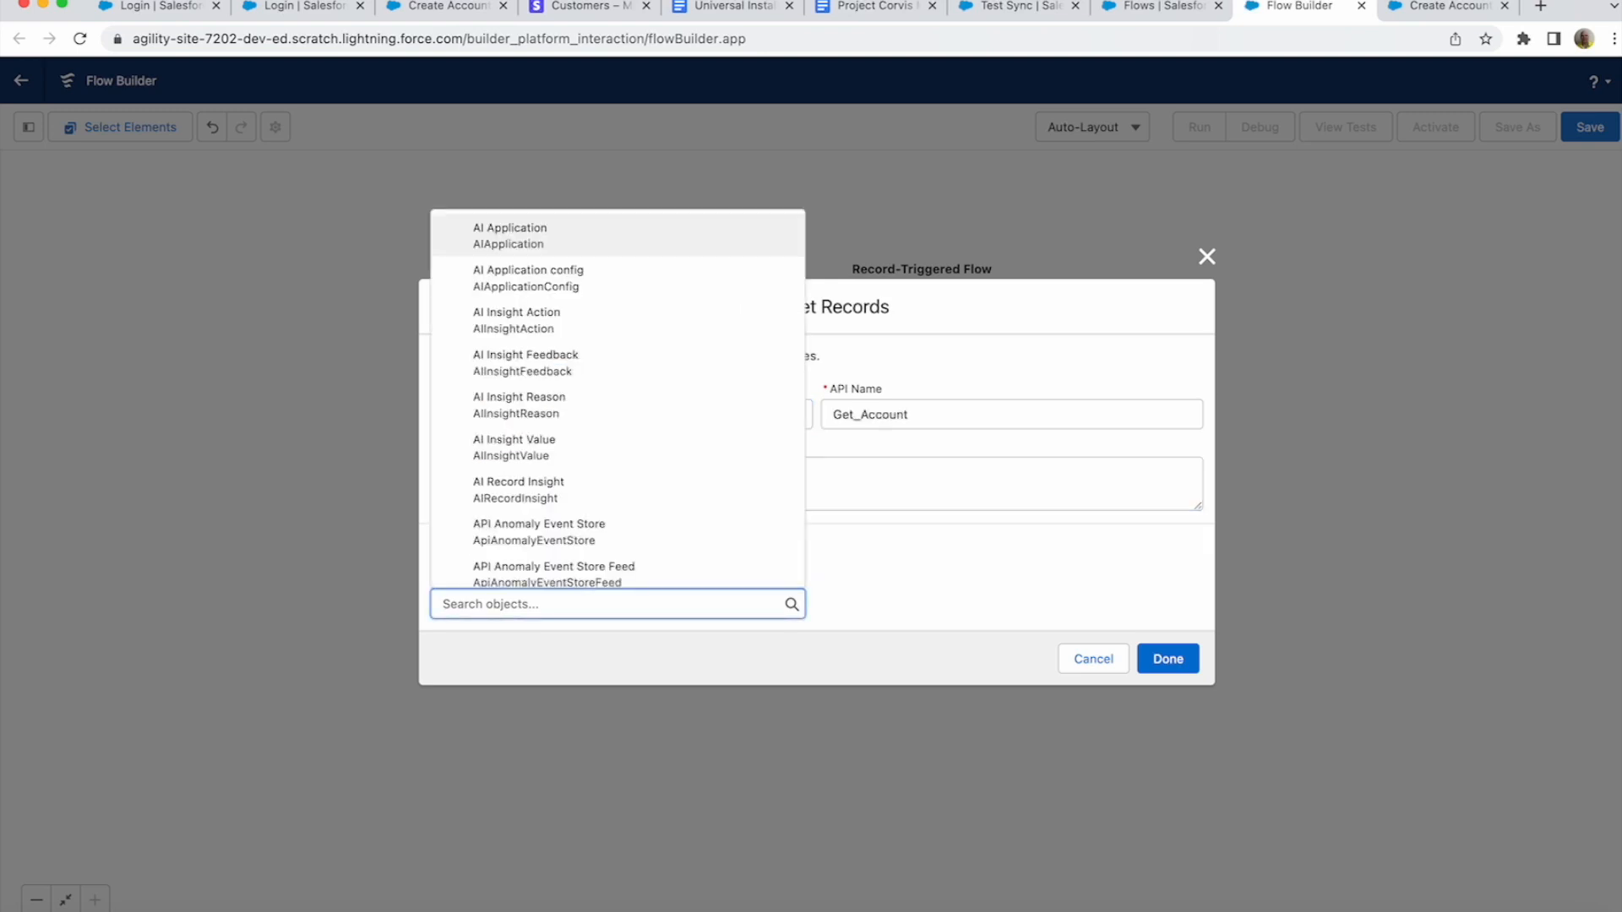
pyautogui.write('Accoiunt')
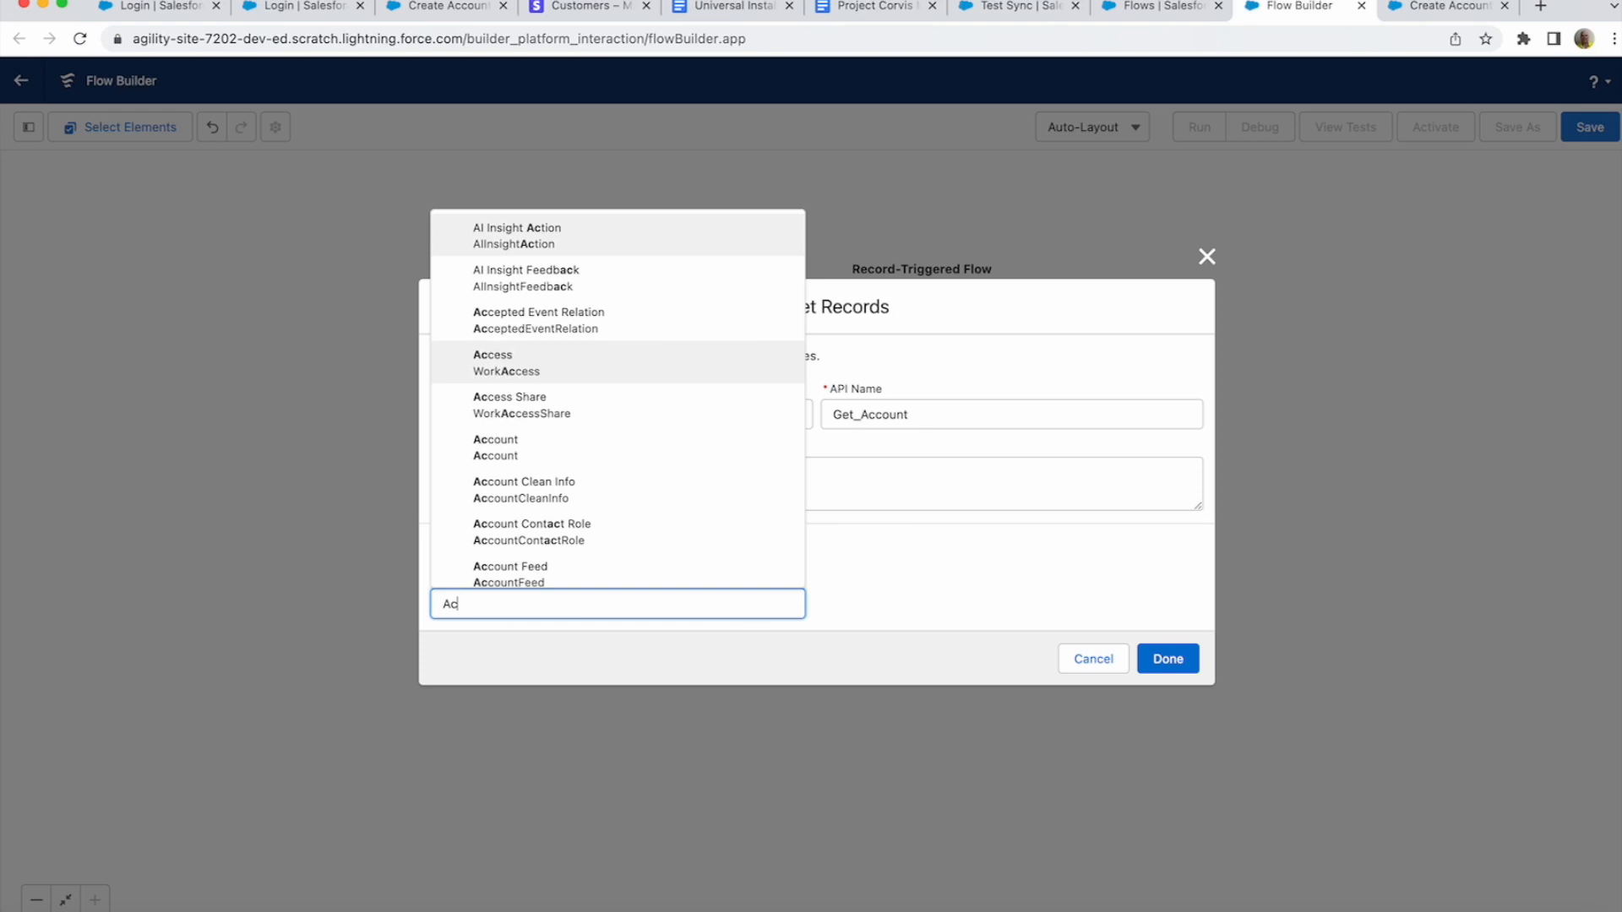
pyautogui.press('BackSpace')
pyautogui.press('BackSpace')
pyautogui.press('BackSpace')
pyautogui.press('BackSpace')
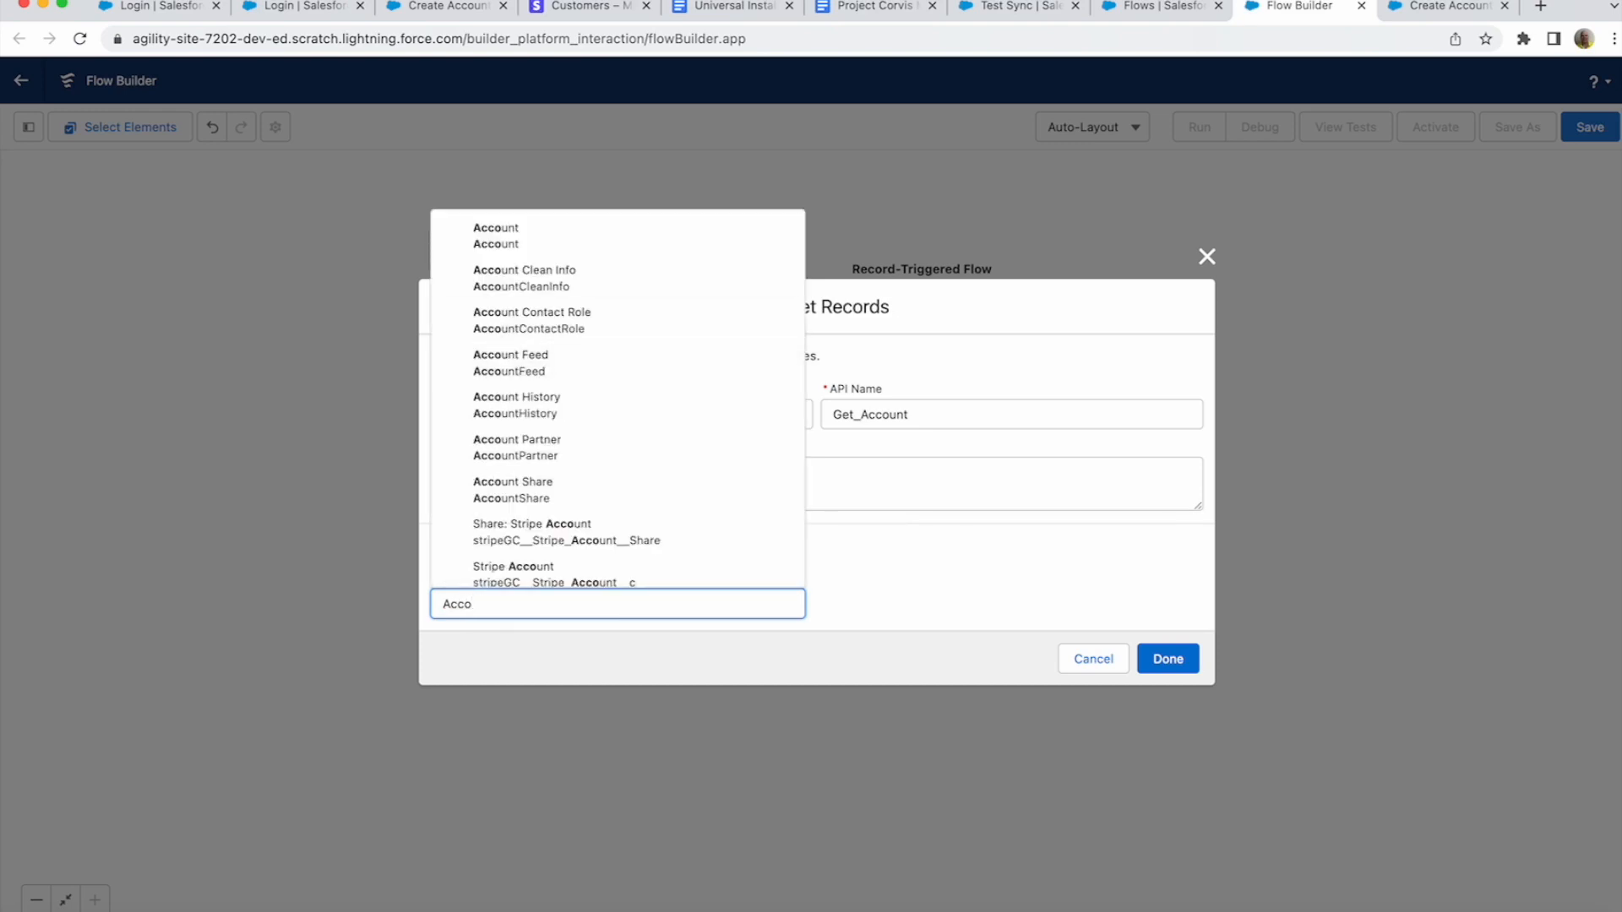
pyautogui.click(557, 236)
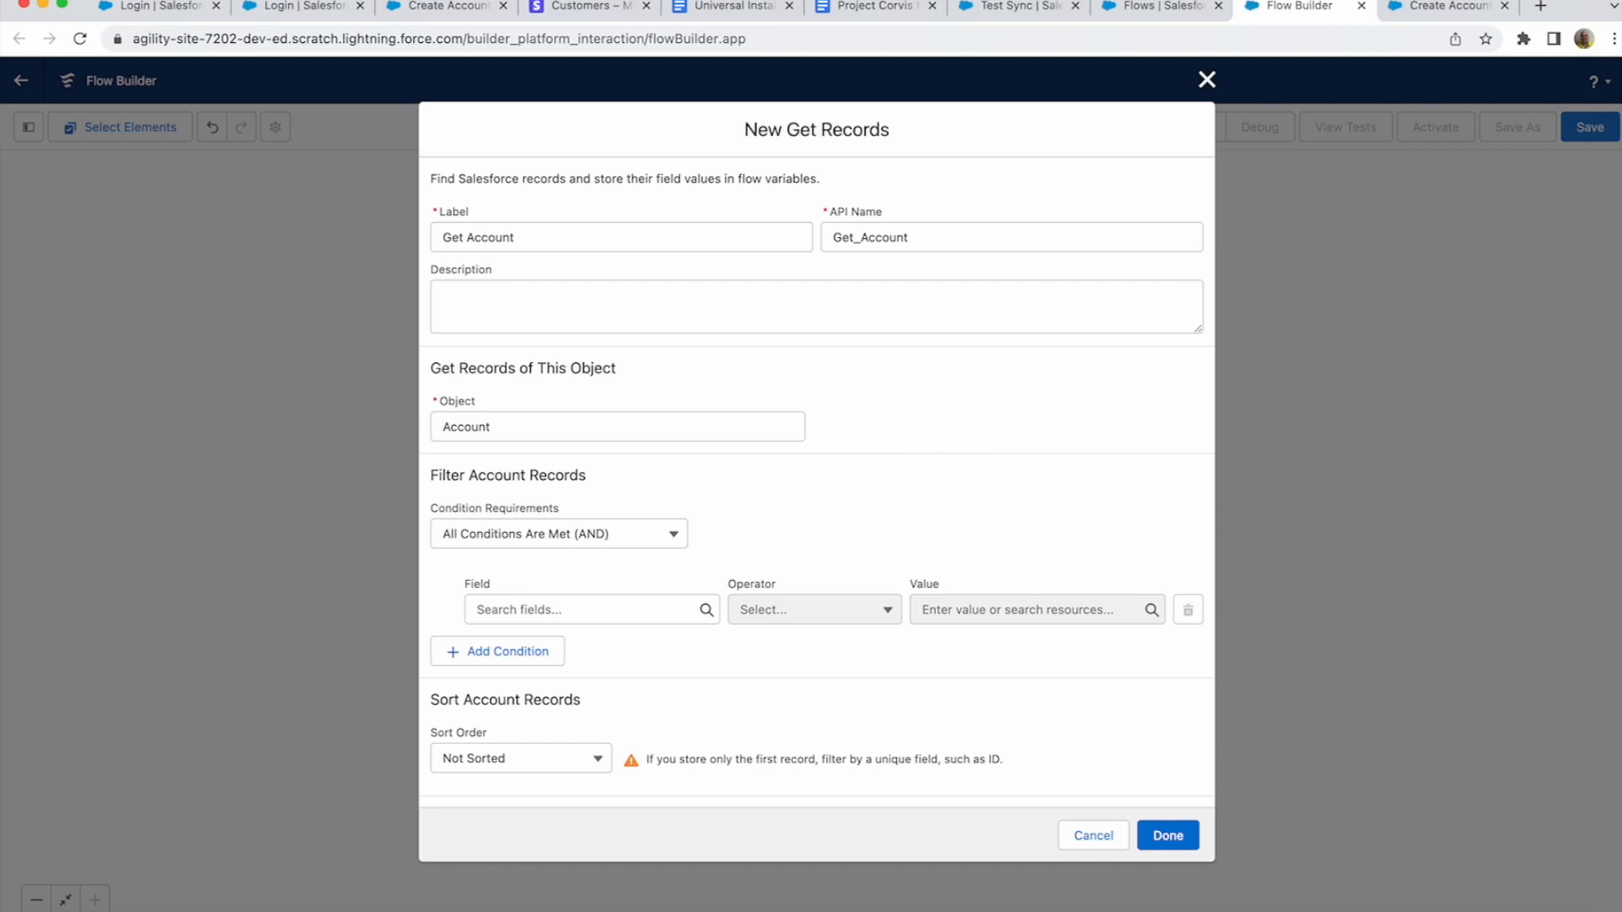
# - Filter Get Account on AccountNumber Equals {!Create_Customer_Object.id}
pyautogui.click(584, 610)
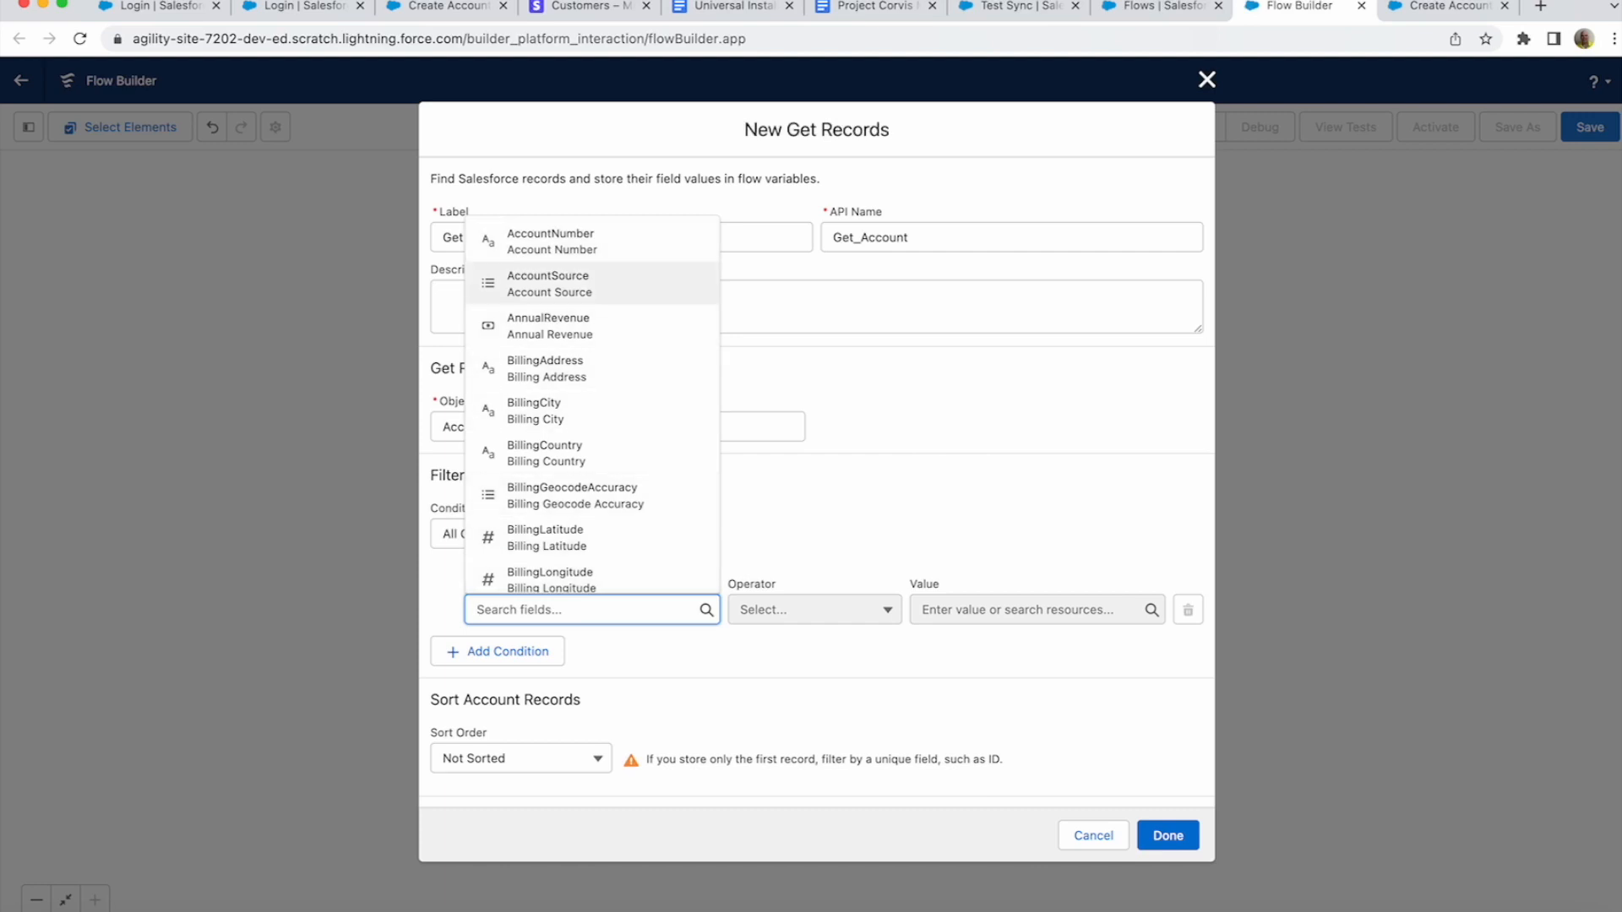
pyautogui.press('Return')
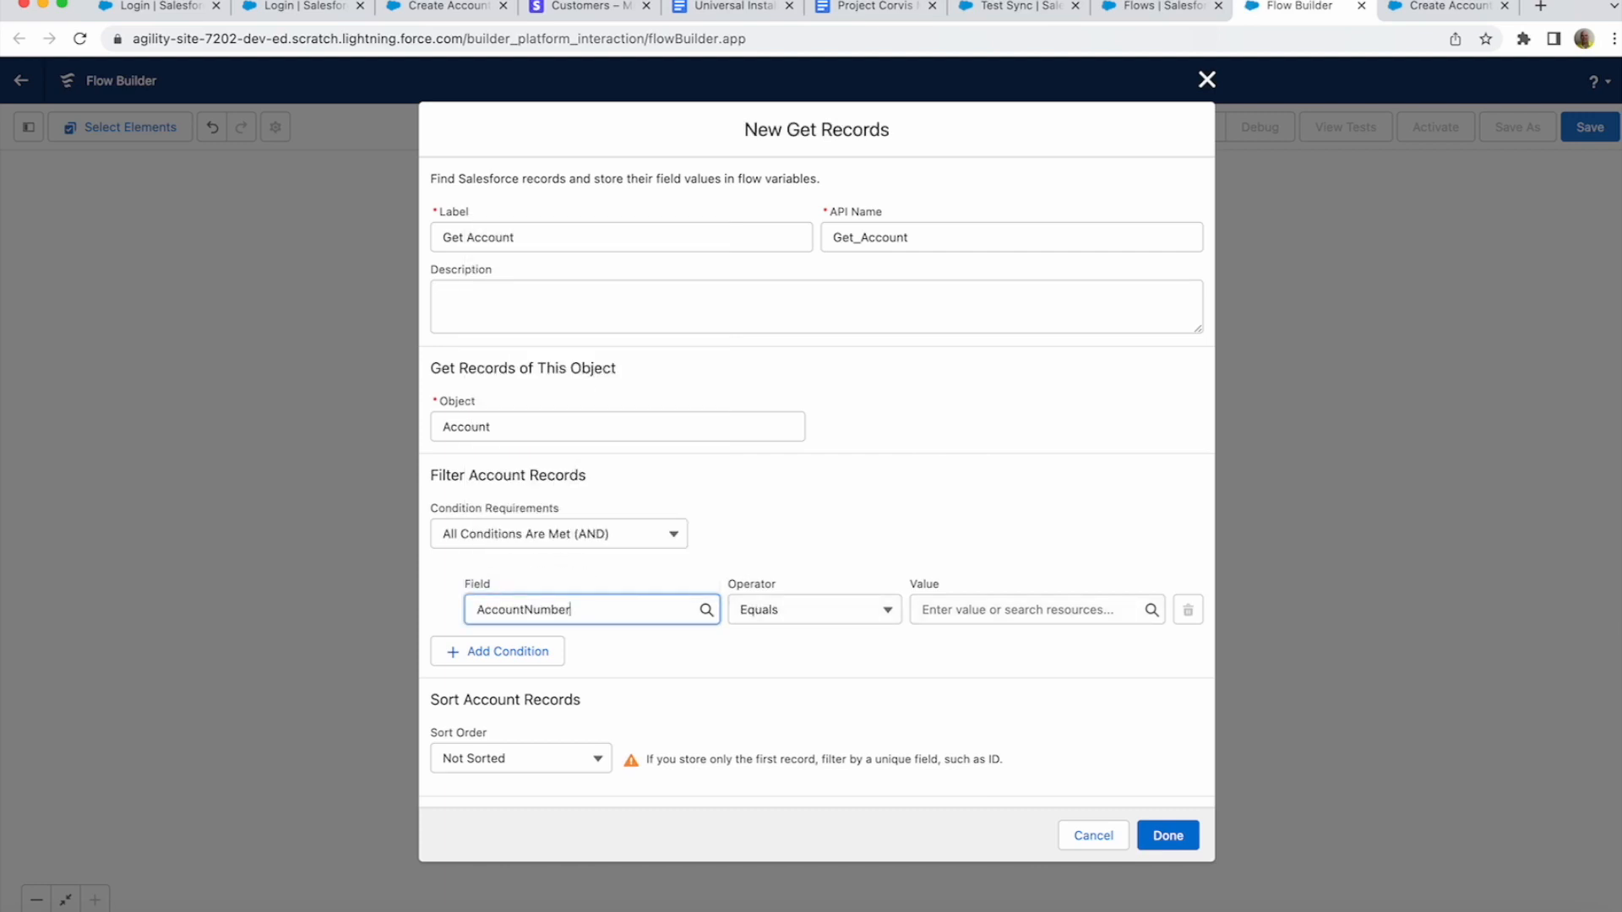
pyautogui.click(1027, 609)
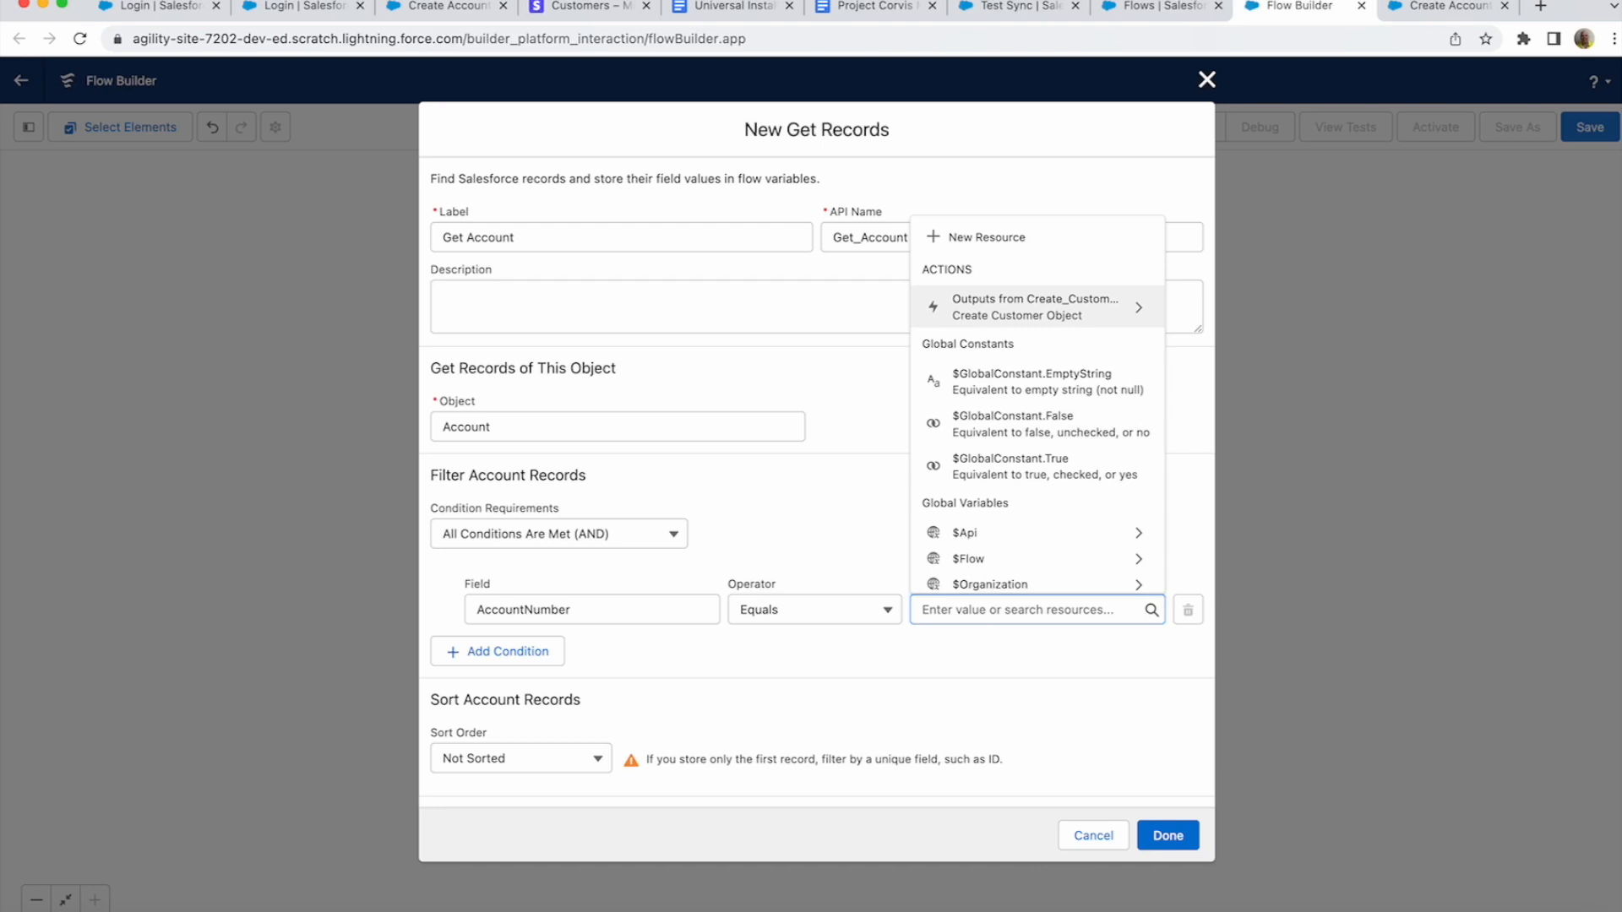
pyautogui.press('Return')
pyautogui.write('id')
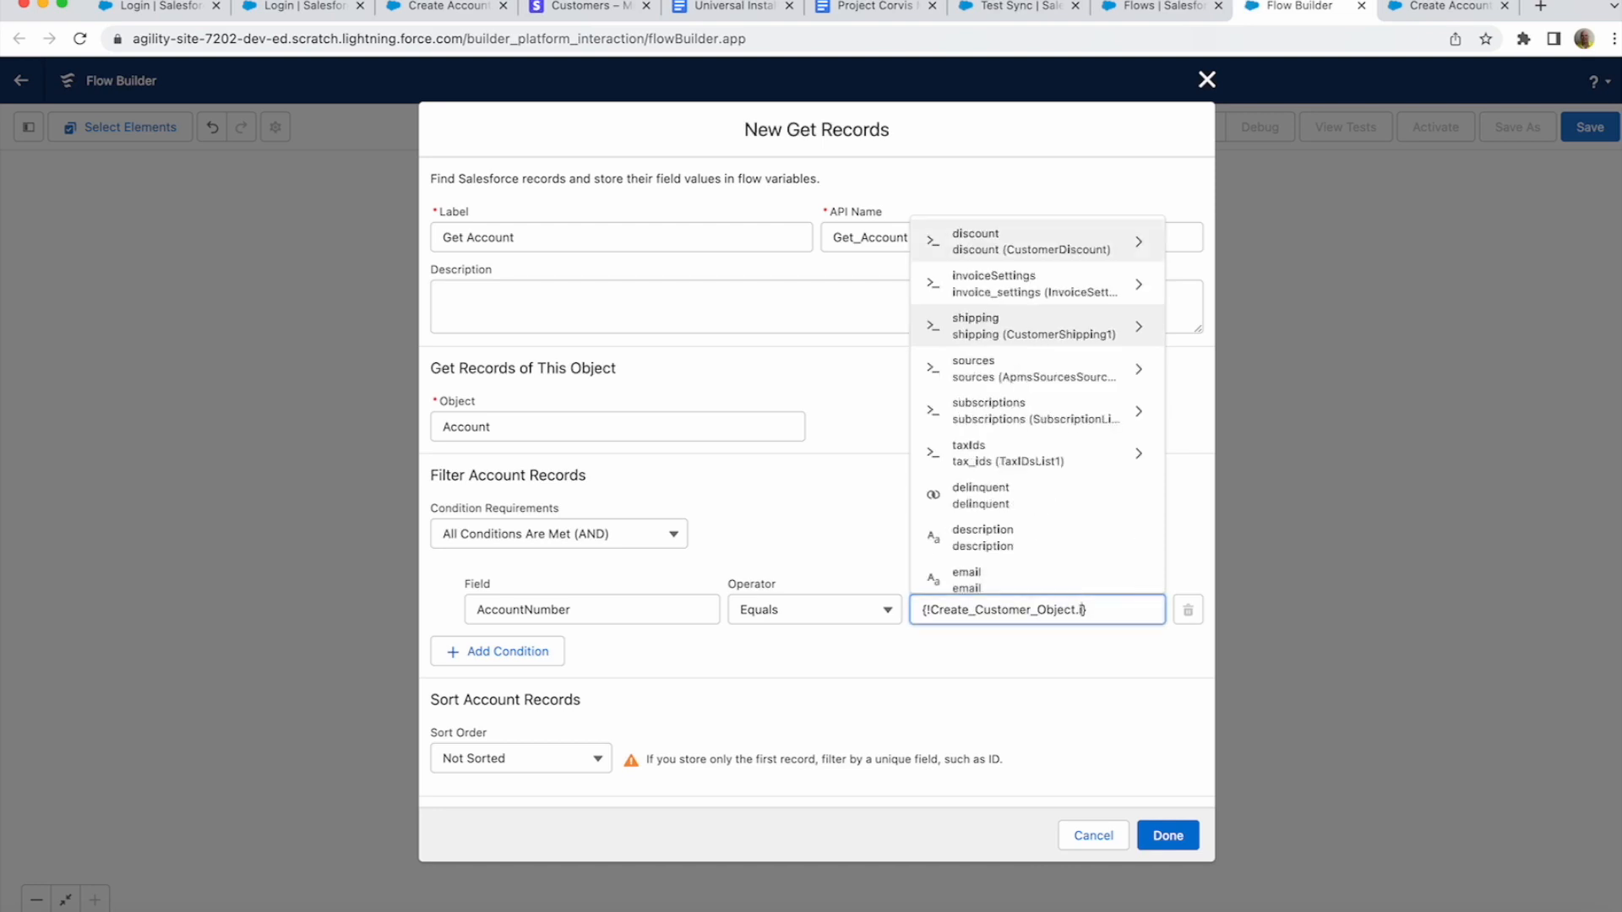
pyautogui.press('Down')
pyautogui.press('Return')
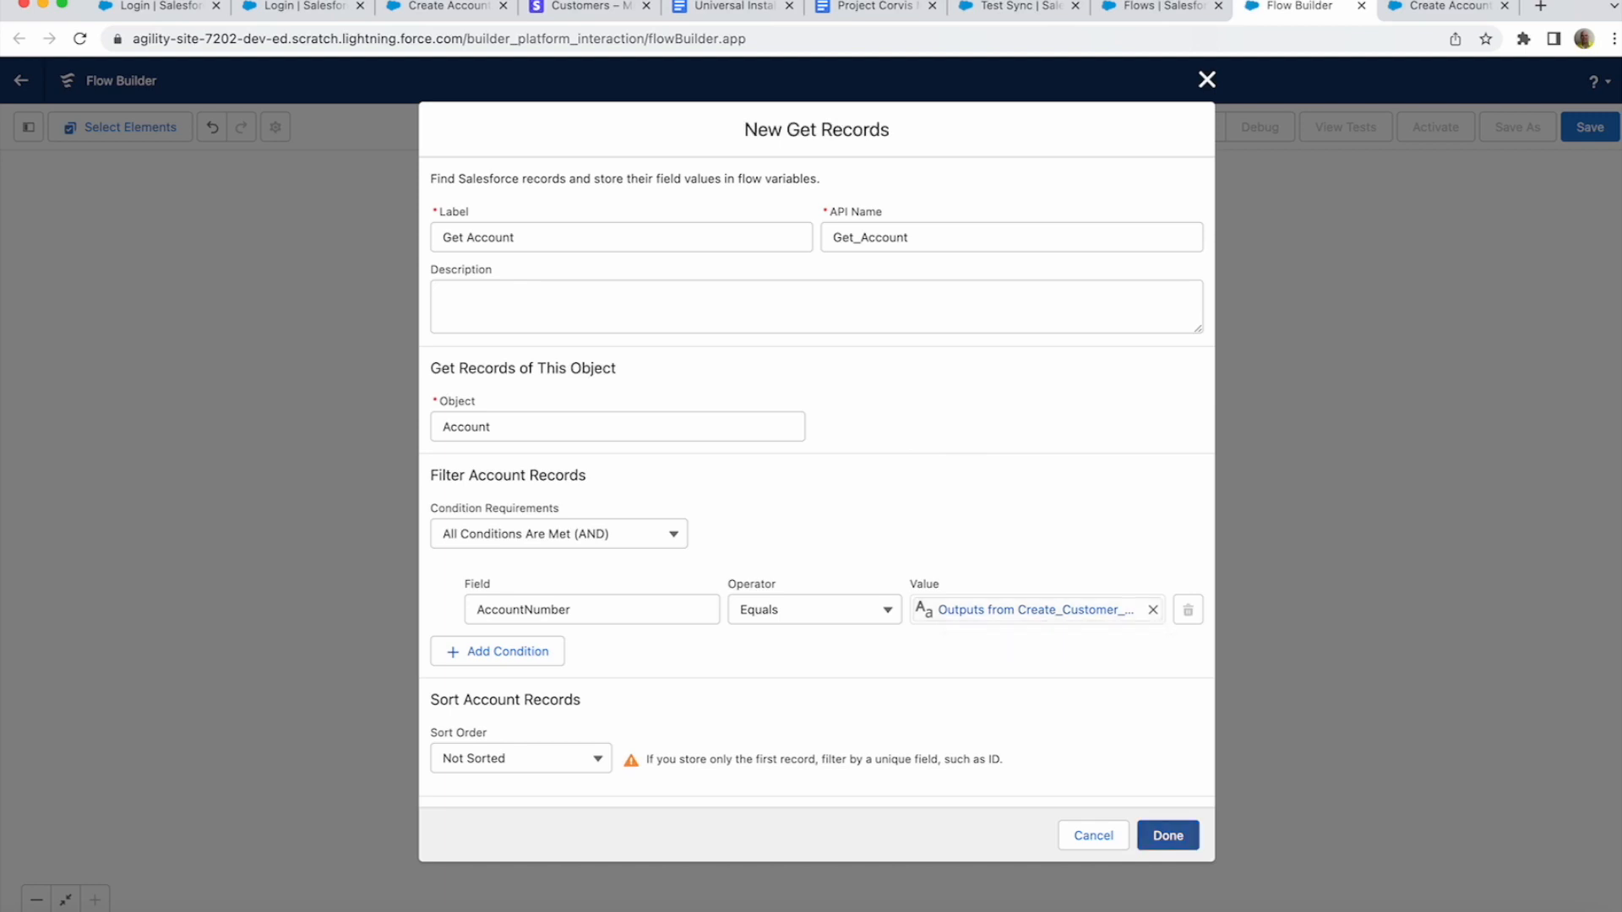
# - Save Get Account, then add a Decision after it labelled 'Do we have an Account' (Do_we_have_an_Account)
pyautogui.click(1169, 836)
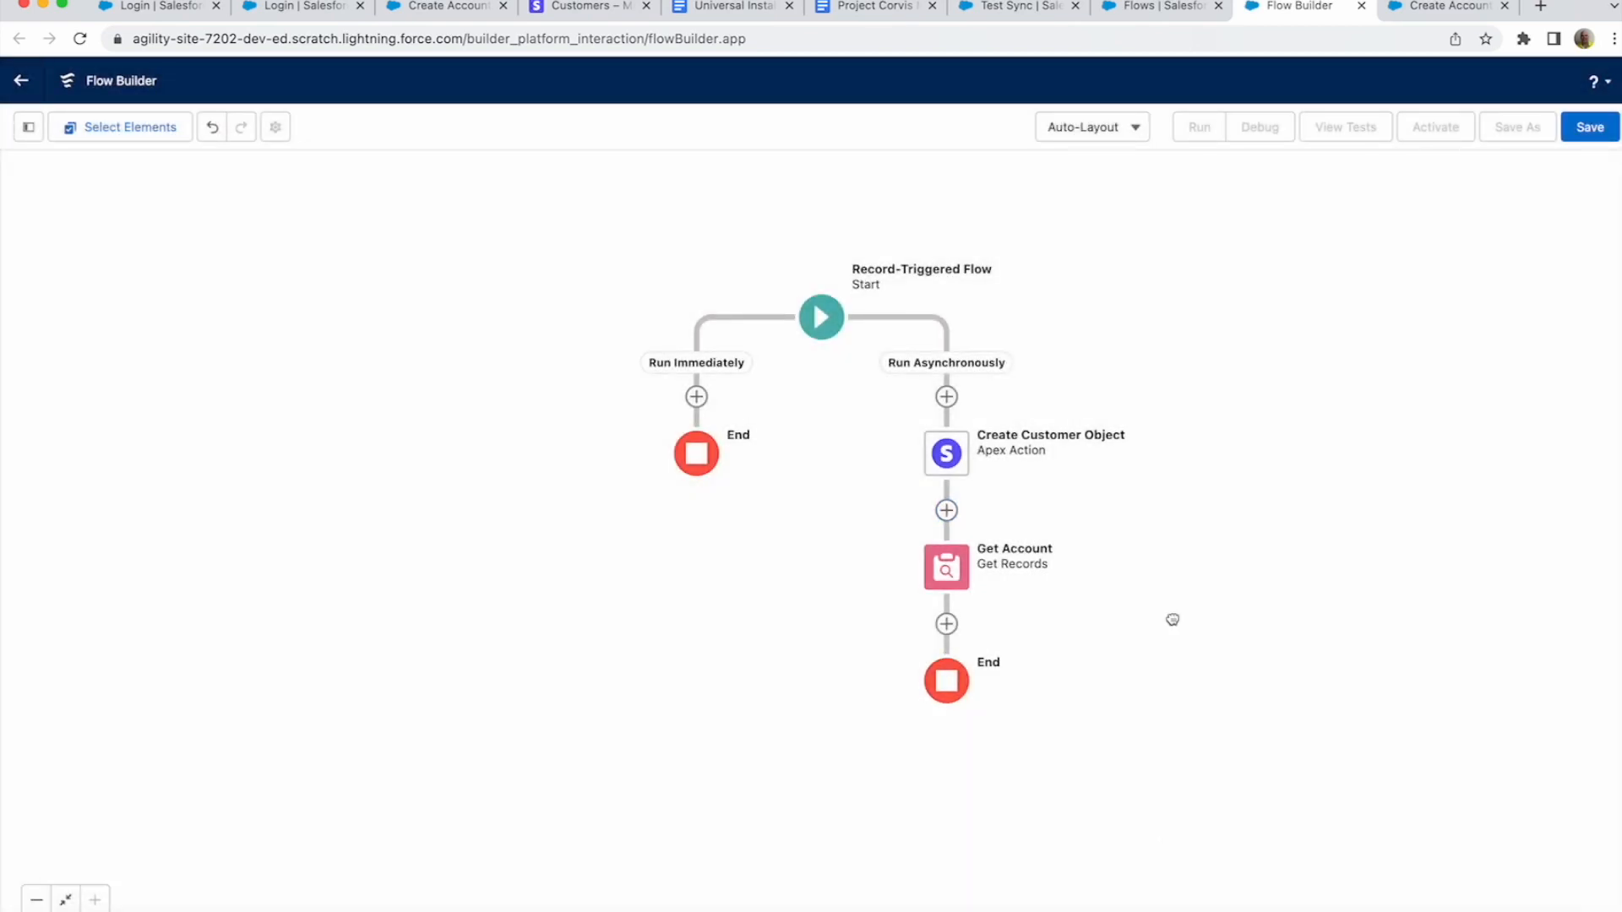
pyautogui.scroll(-5, 1173, 619)
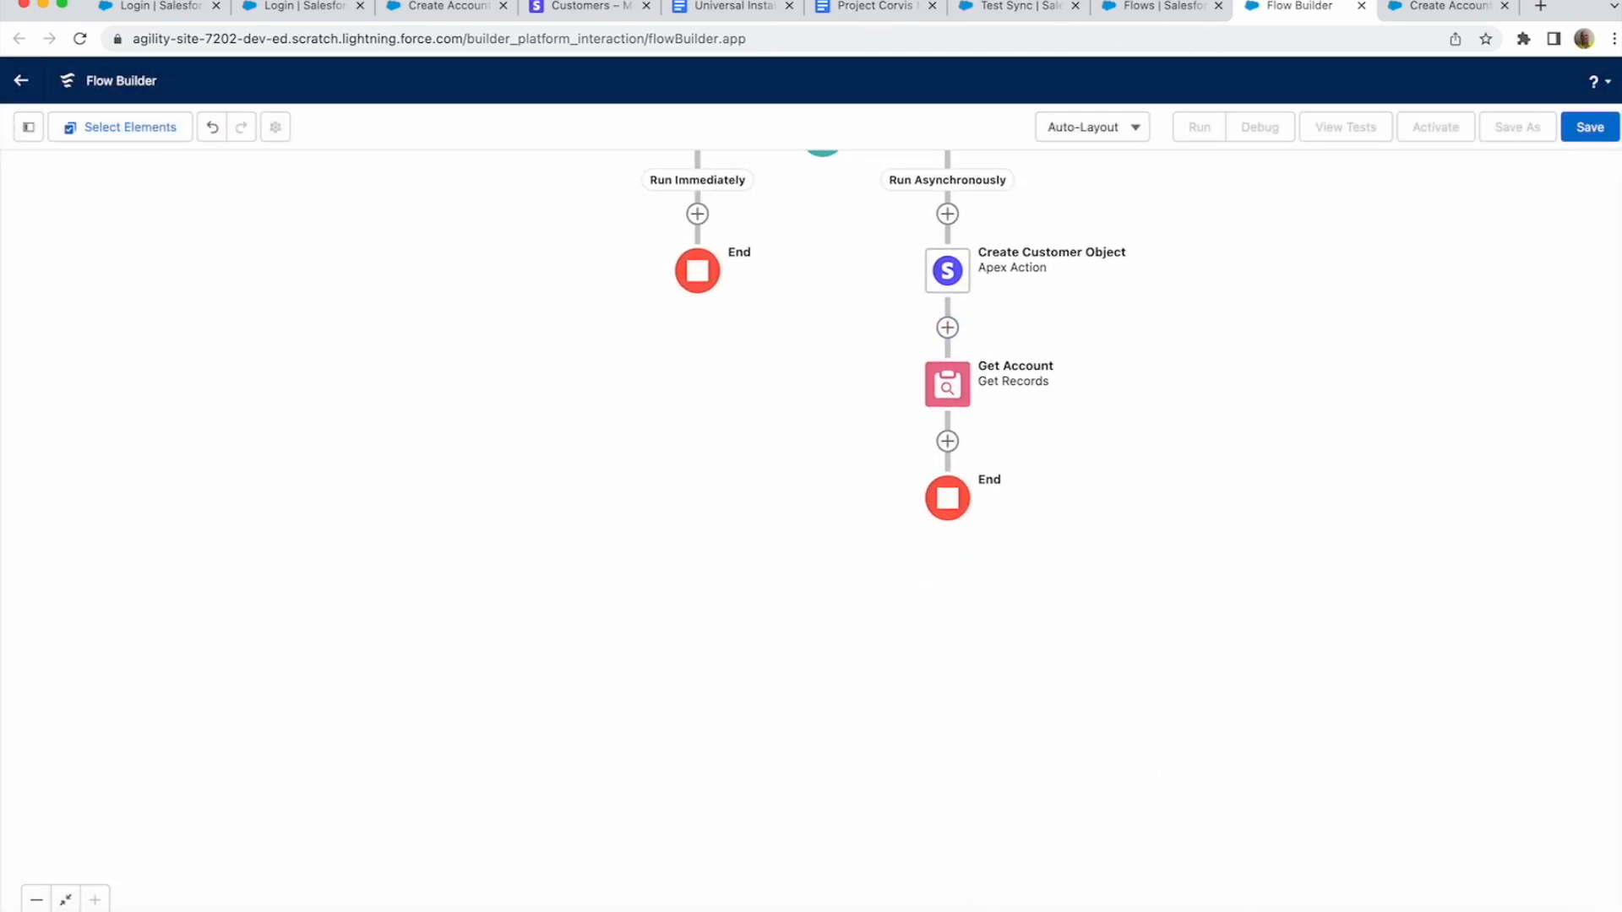
pyautogui.click(947, 440)
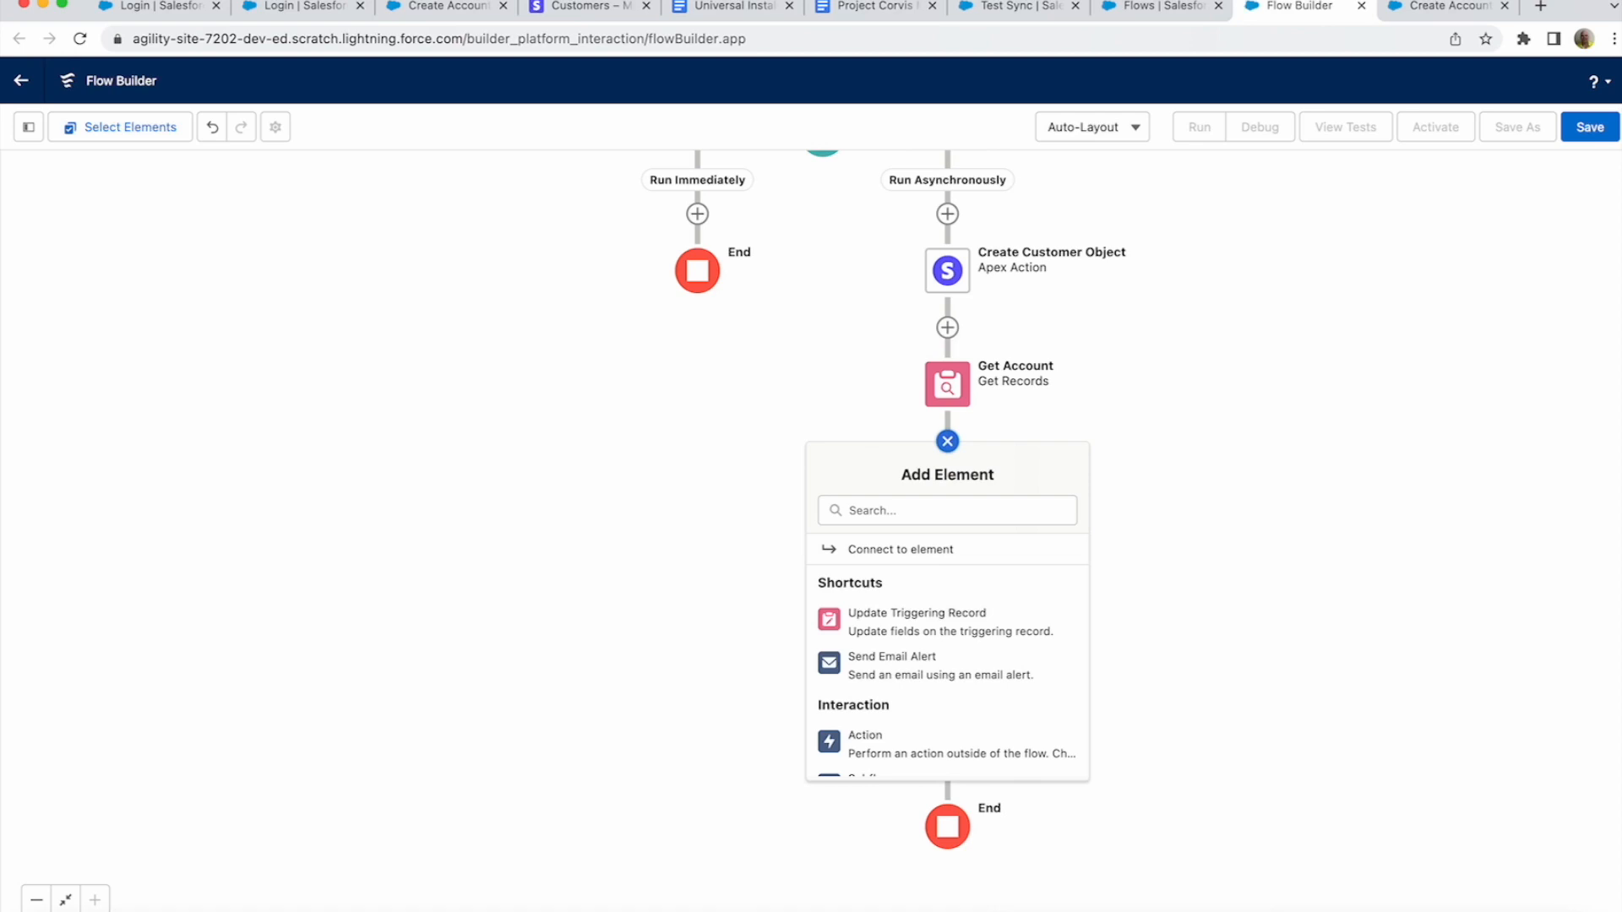
pyautogui.click(947, 510)
pyautogui.write('dec')
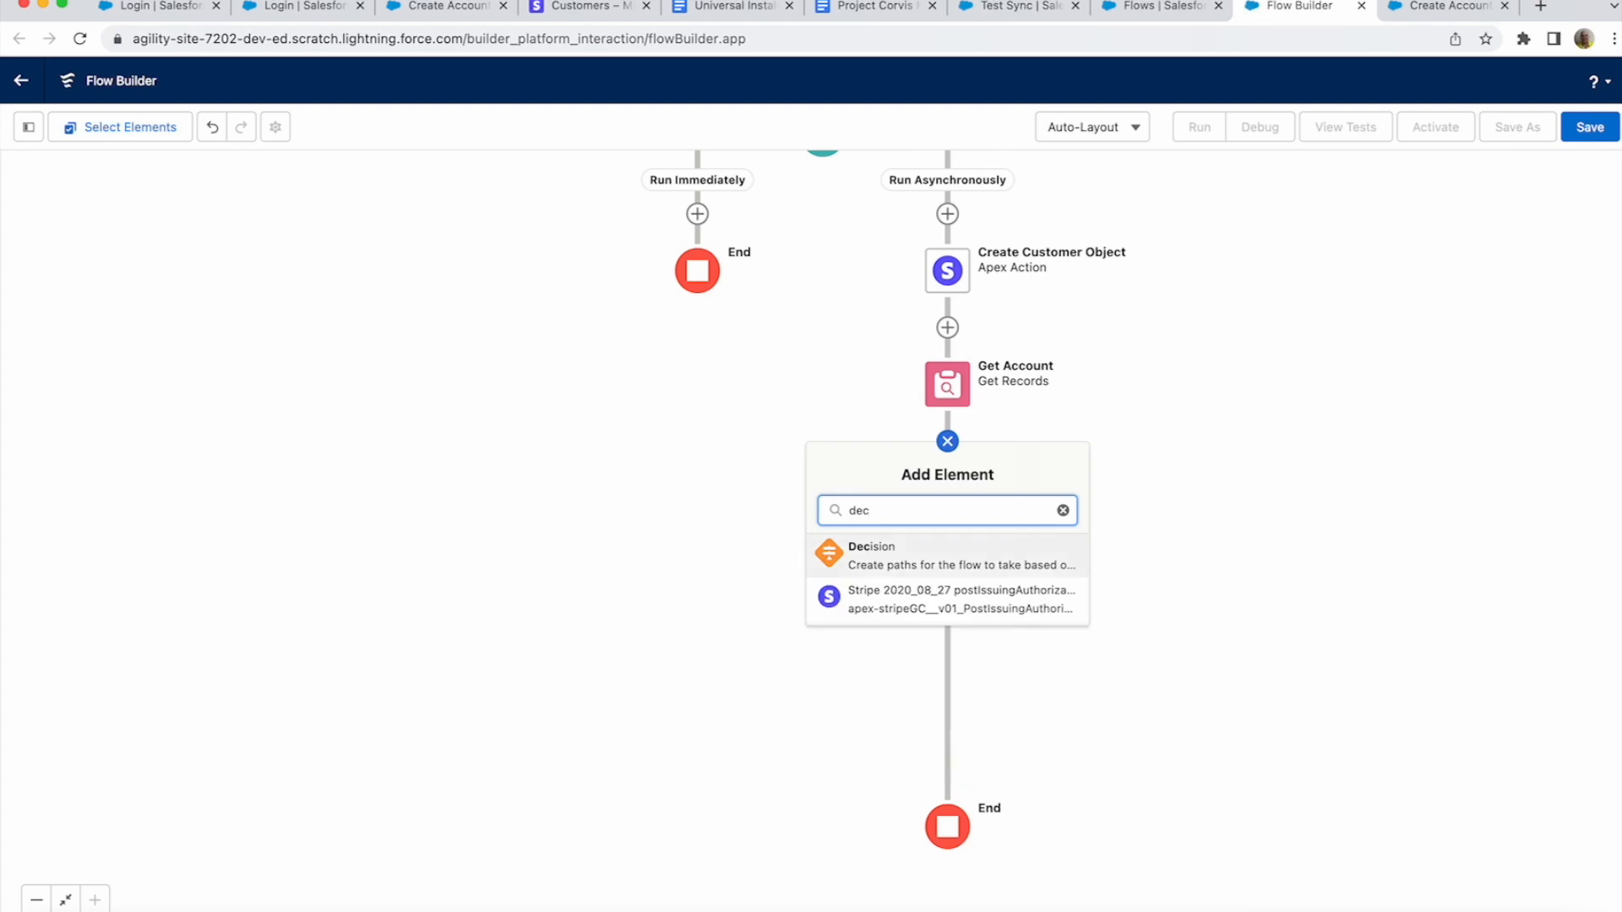
pyautogui.click(927, 571)
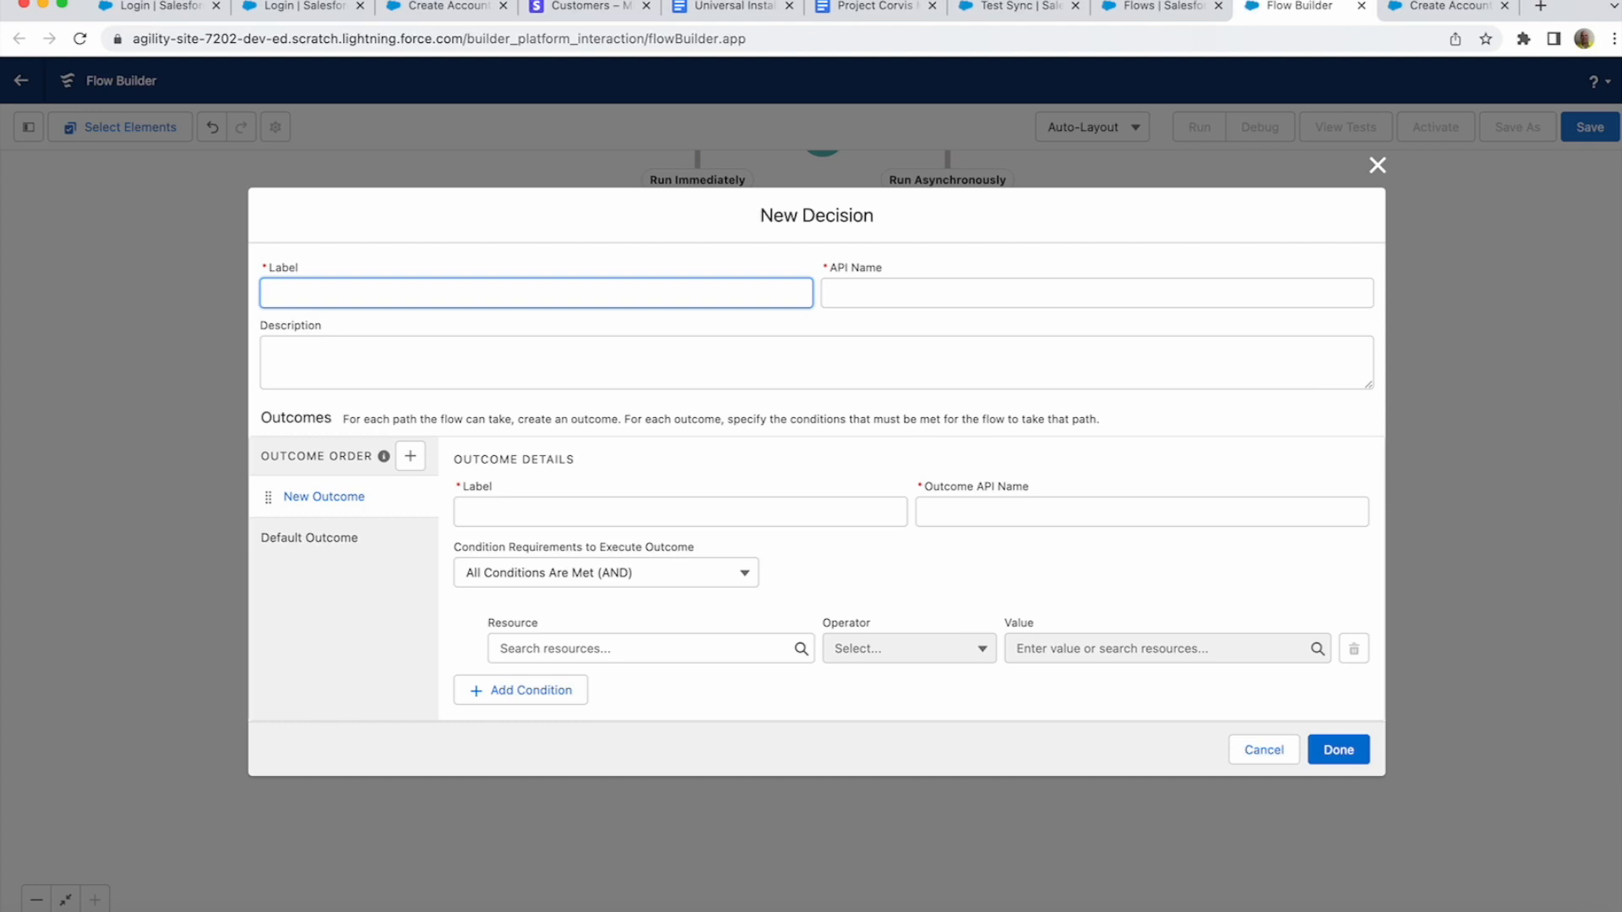
pyautogui.write('Do we have an Account')
pyautogui.click(878, 293)
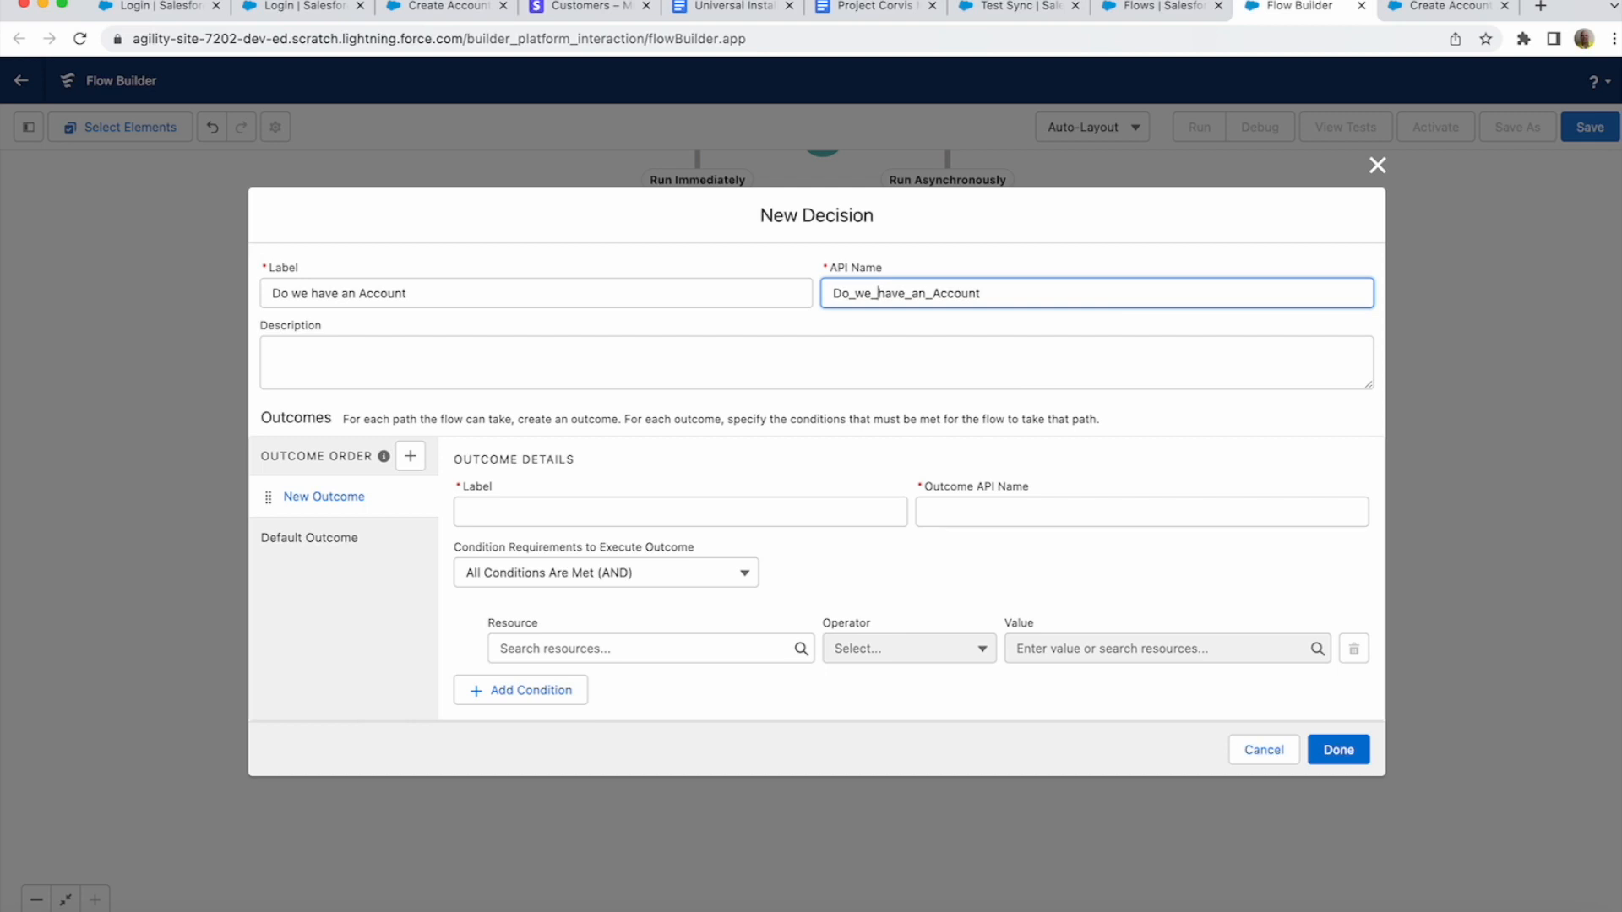
# - Create decision outcomes 'No' and 'Yes', then return to the No outcome's condition
pyautogui.click(680, 512)
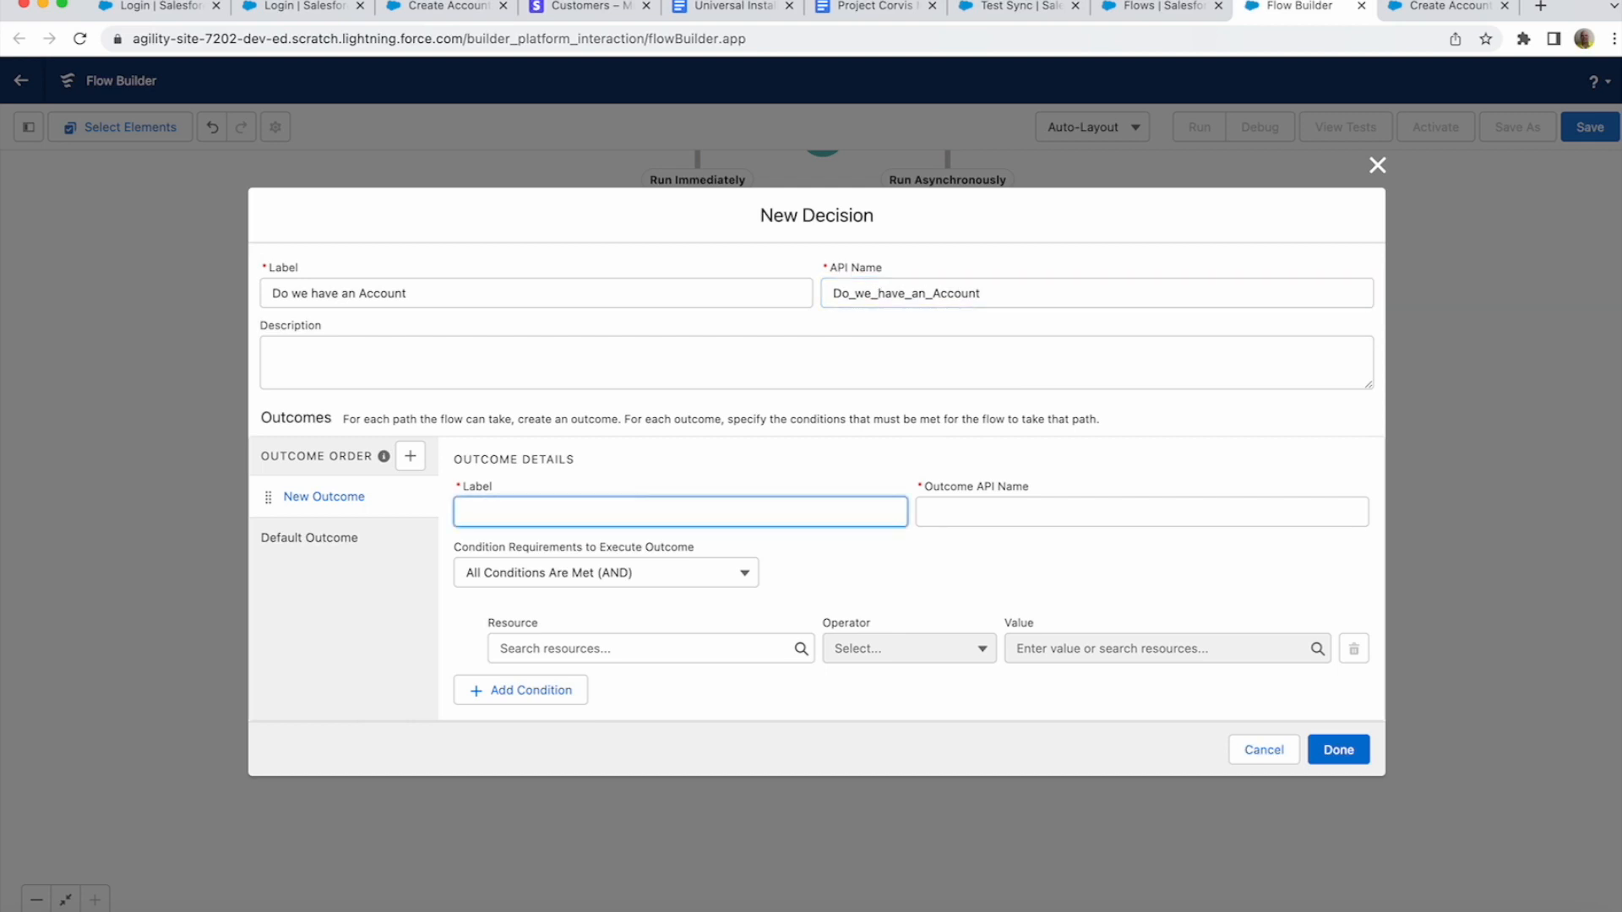
pyautogui.write('No')
pyautogui.press('Tab')
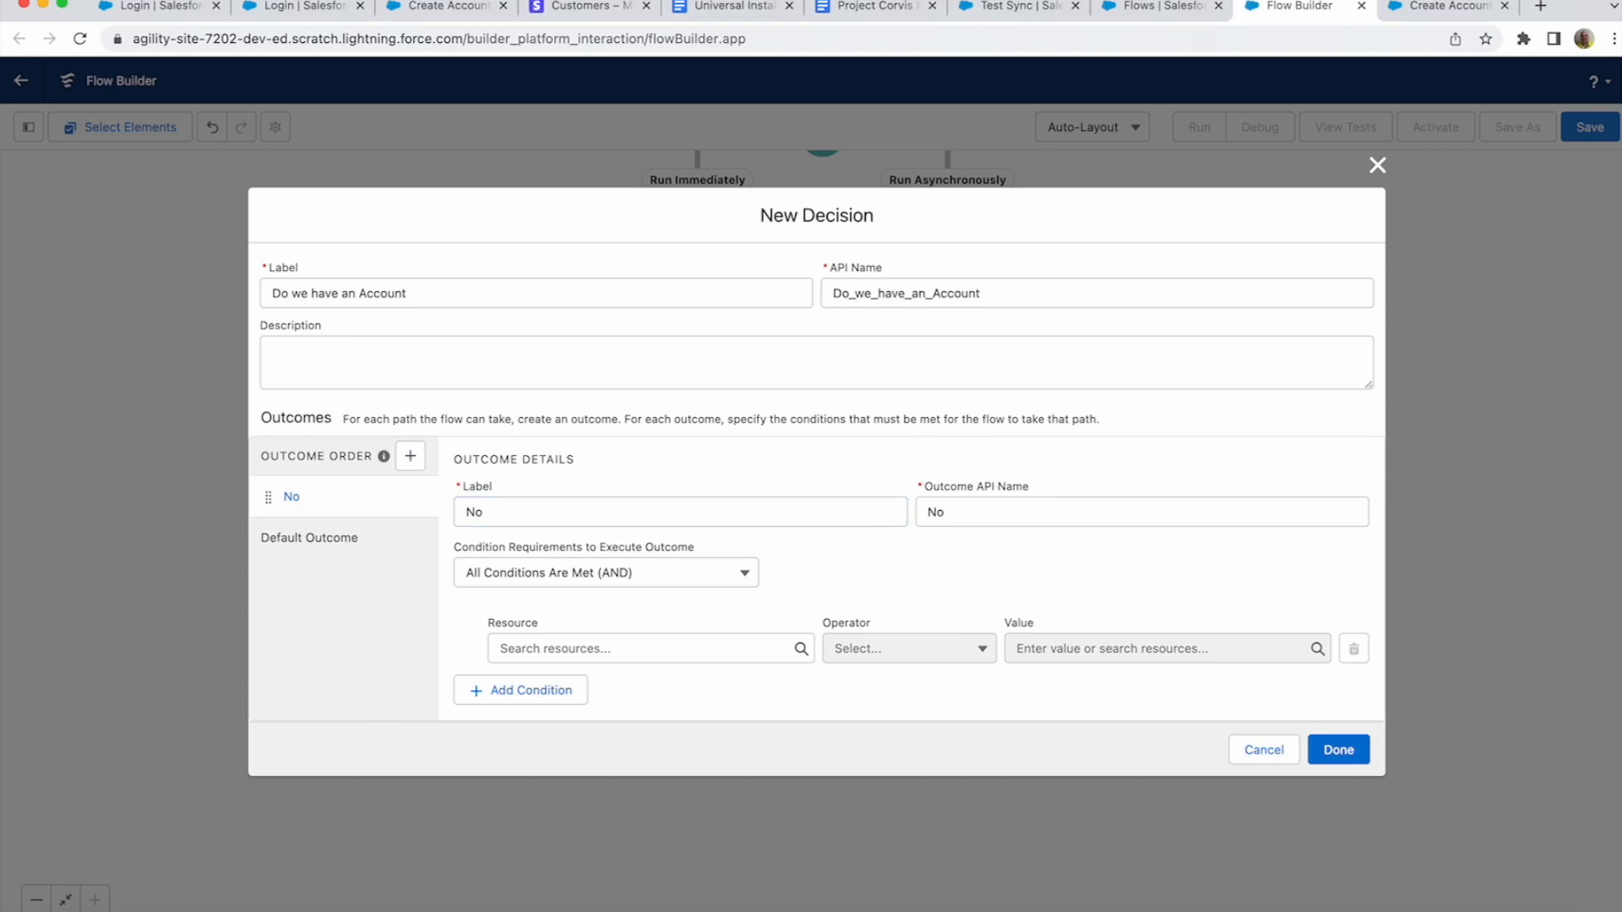
pyautogui.click(410, 456)
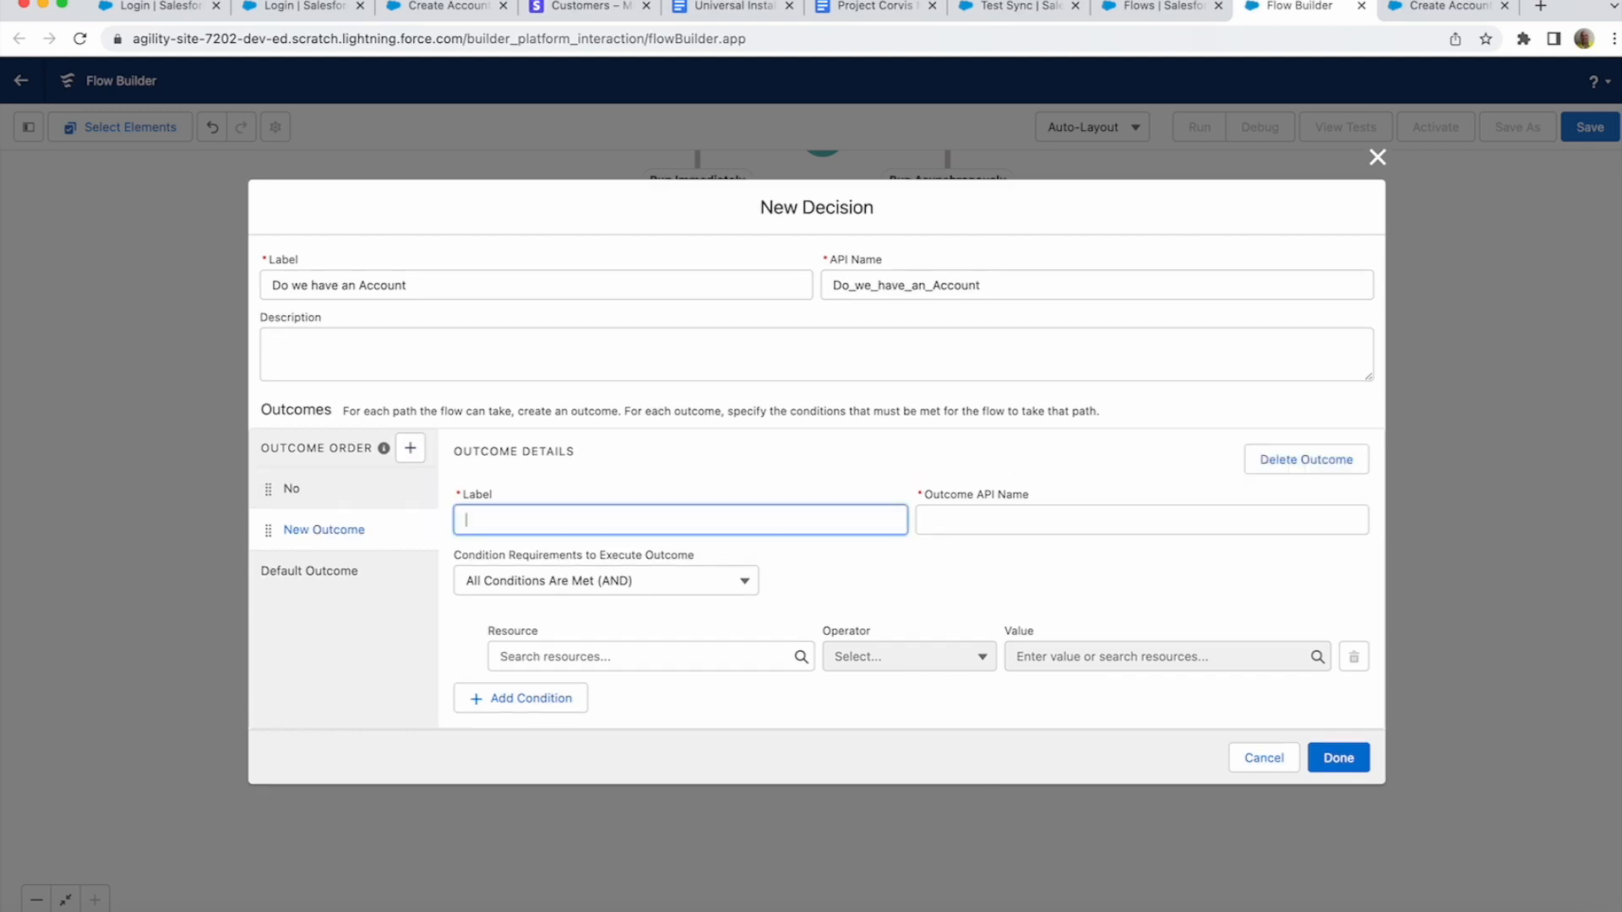
pyautogui.write('Yes')
pyautogui.press('Tab')
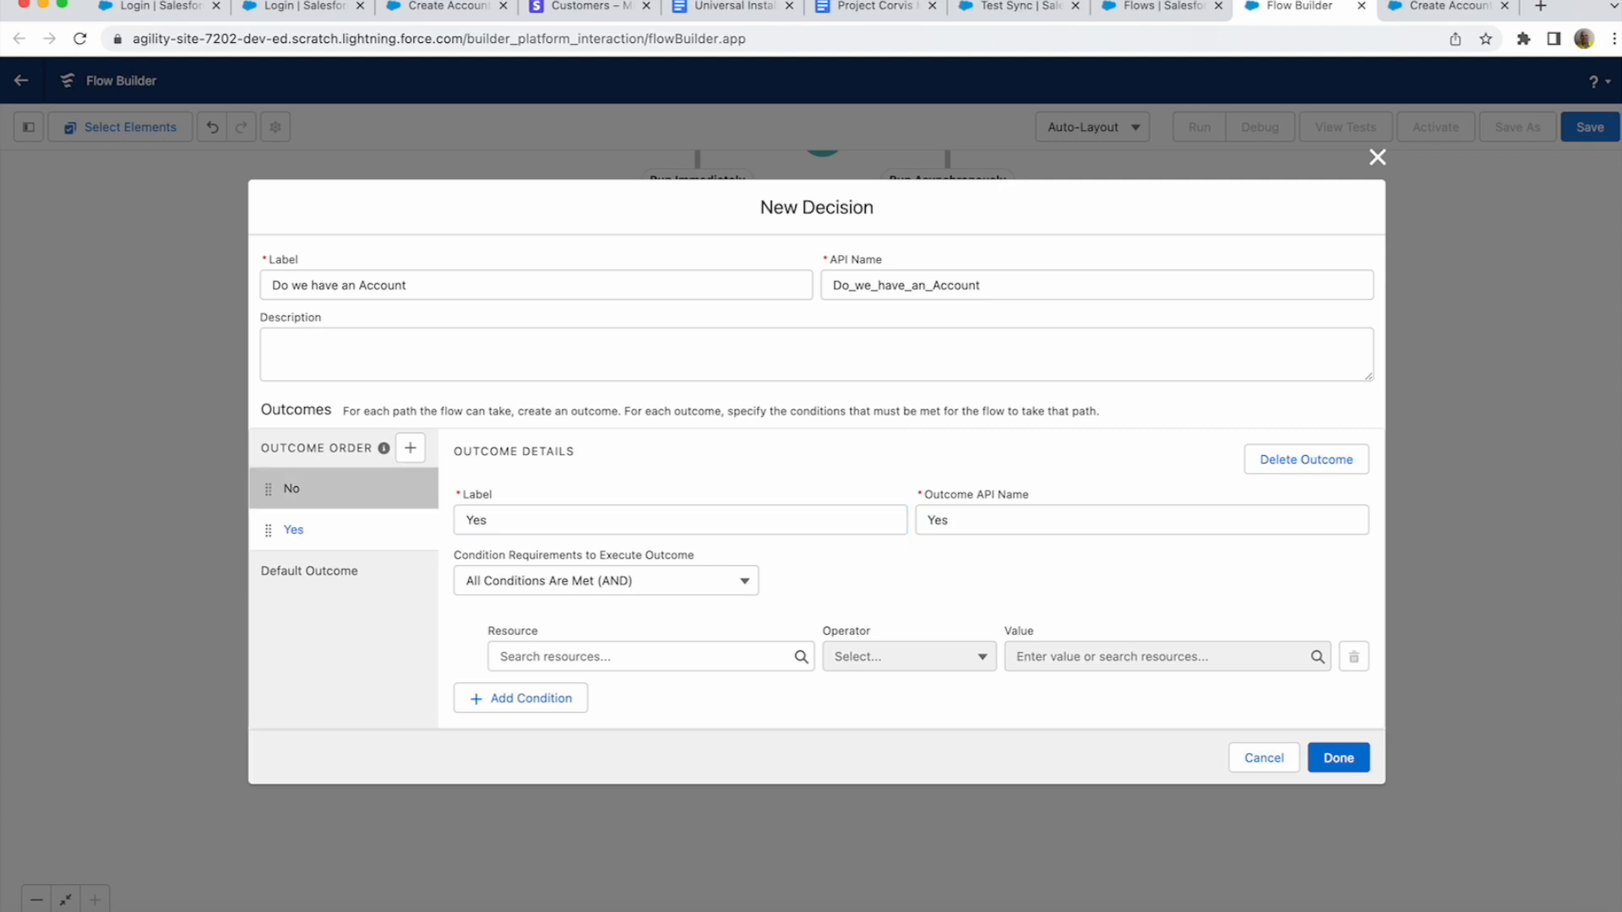
pyautogui.click(291, 489)
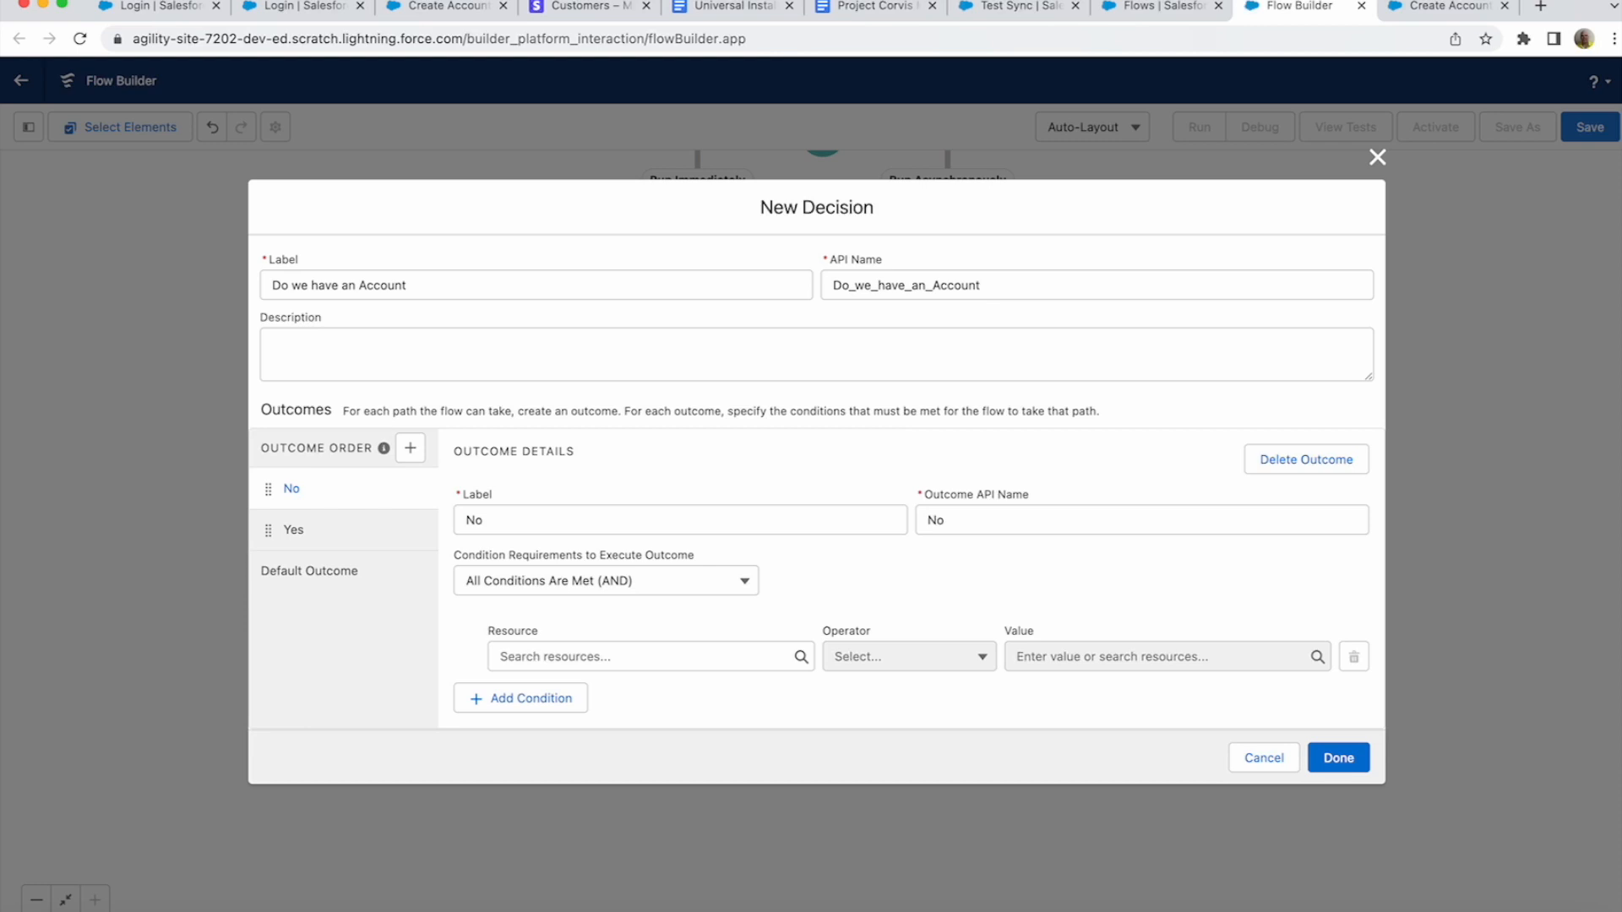
pyautogui.click(641, 657)
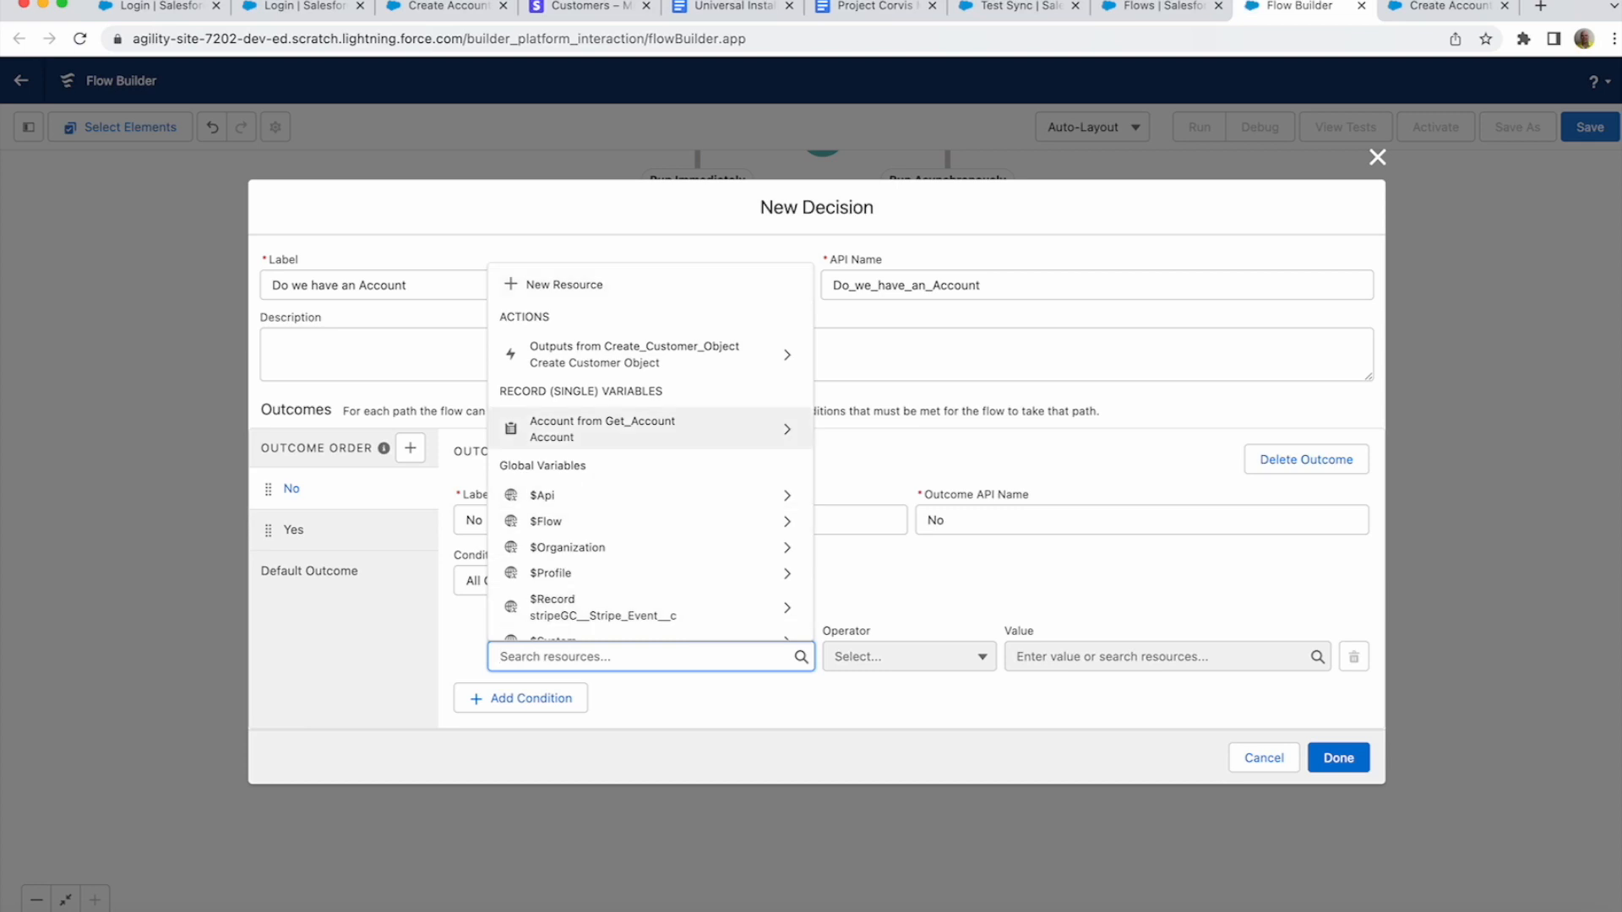
# - Set the No outcome's condition: Account from Get_Account Is Null equals True
pyautogui.click(642, 428)
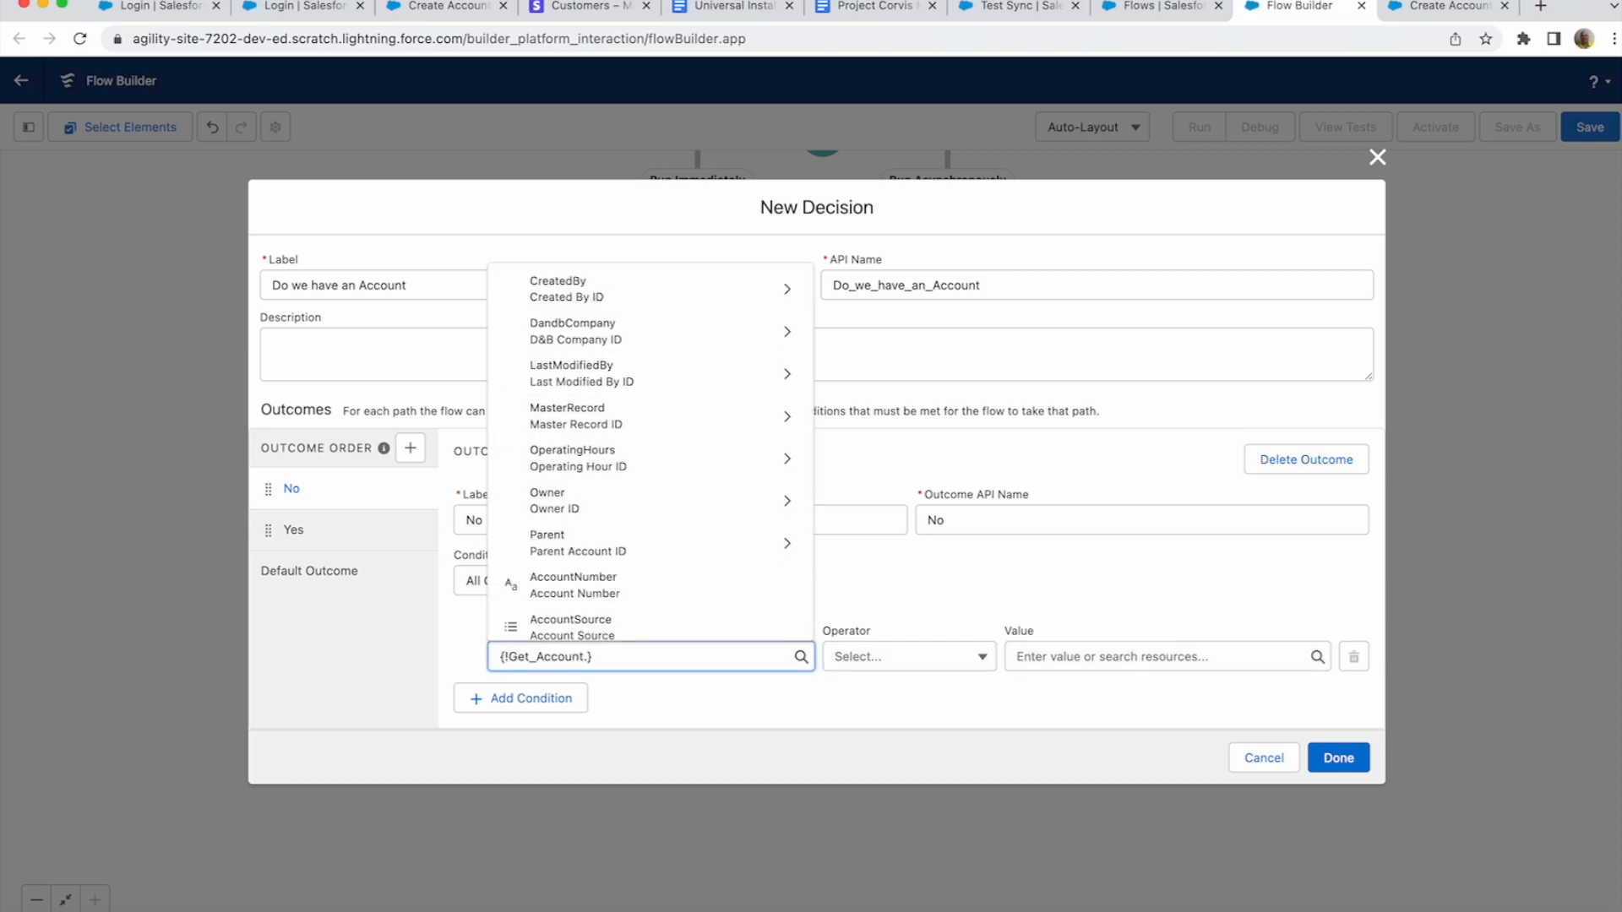
pyautogui.click(909, 657)
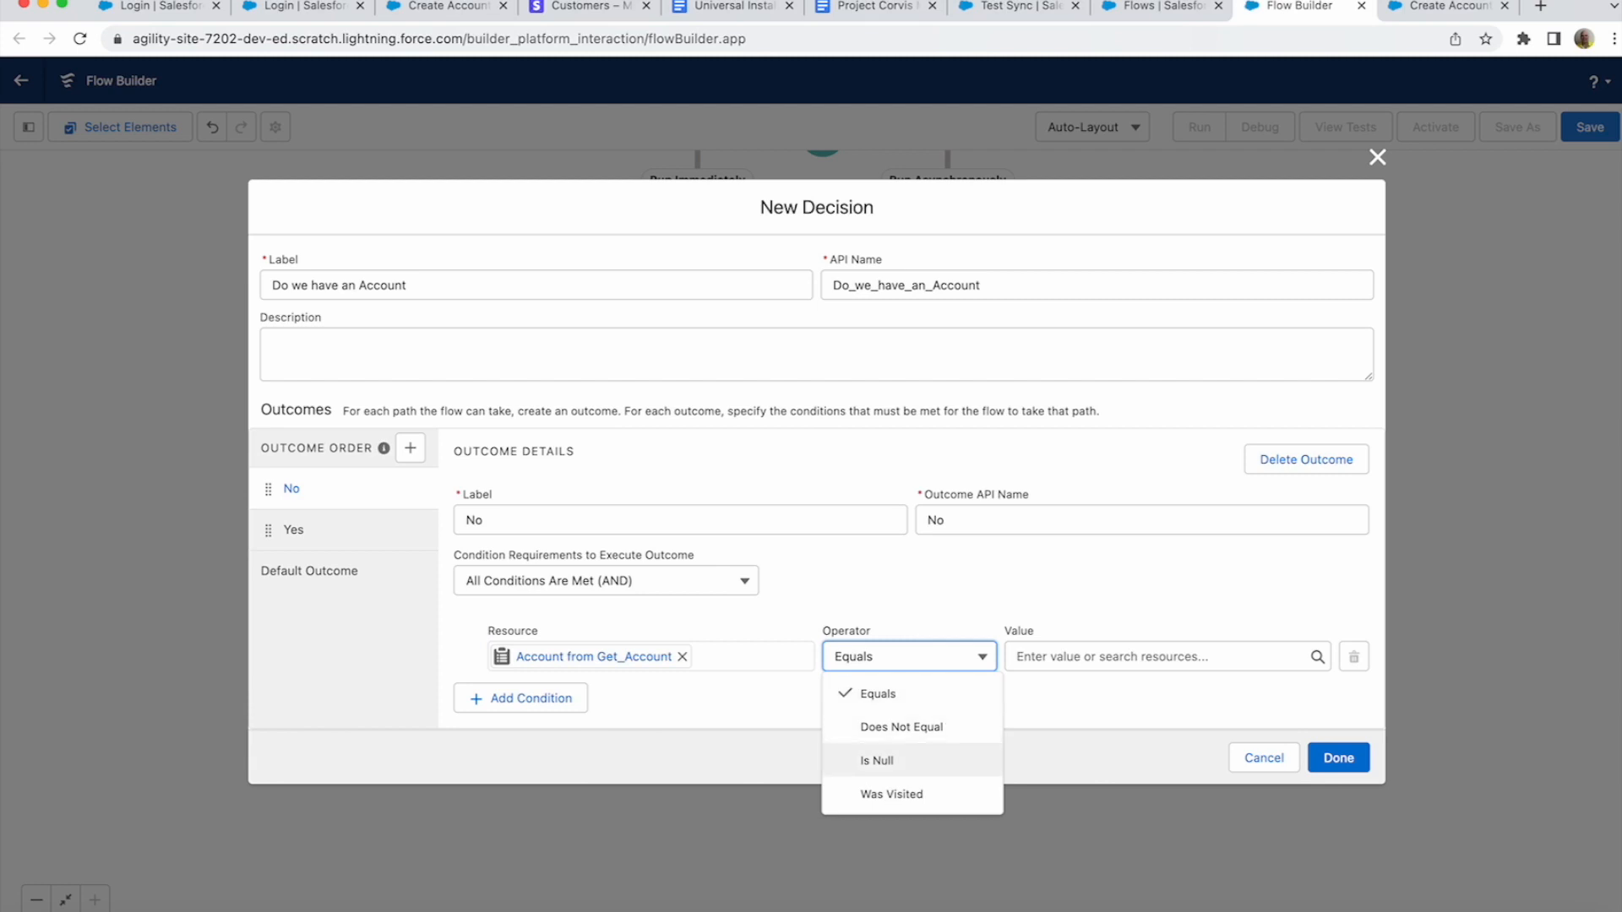
pyautogui.click(877, 760)
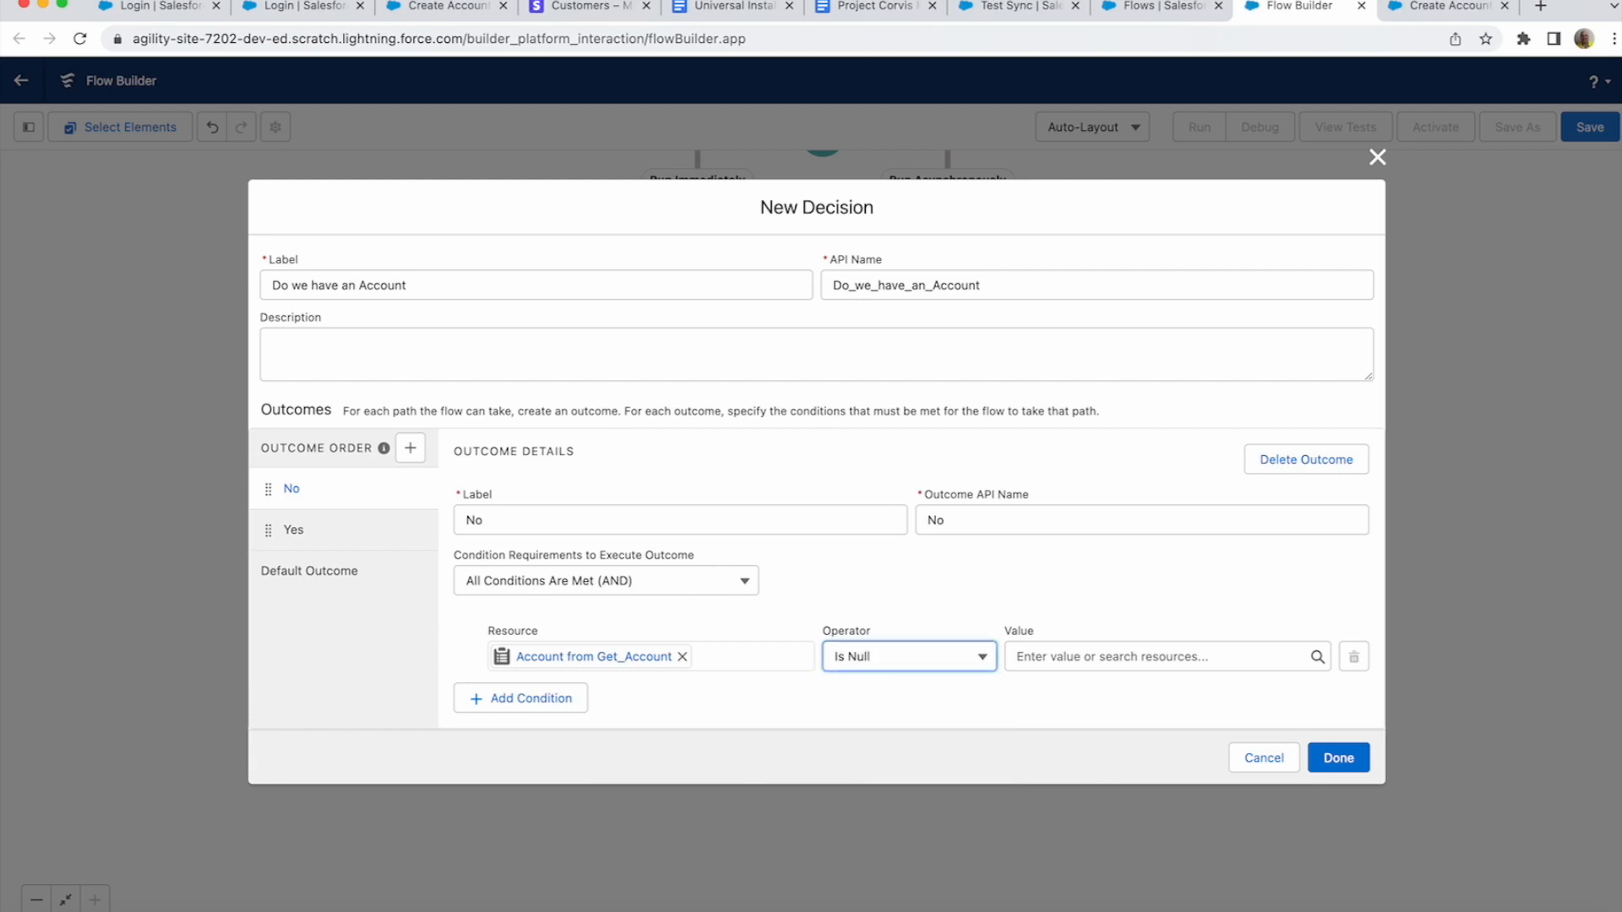
pyautogui.click(1158, 656)
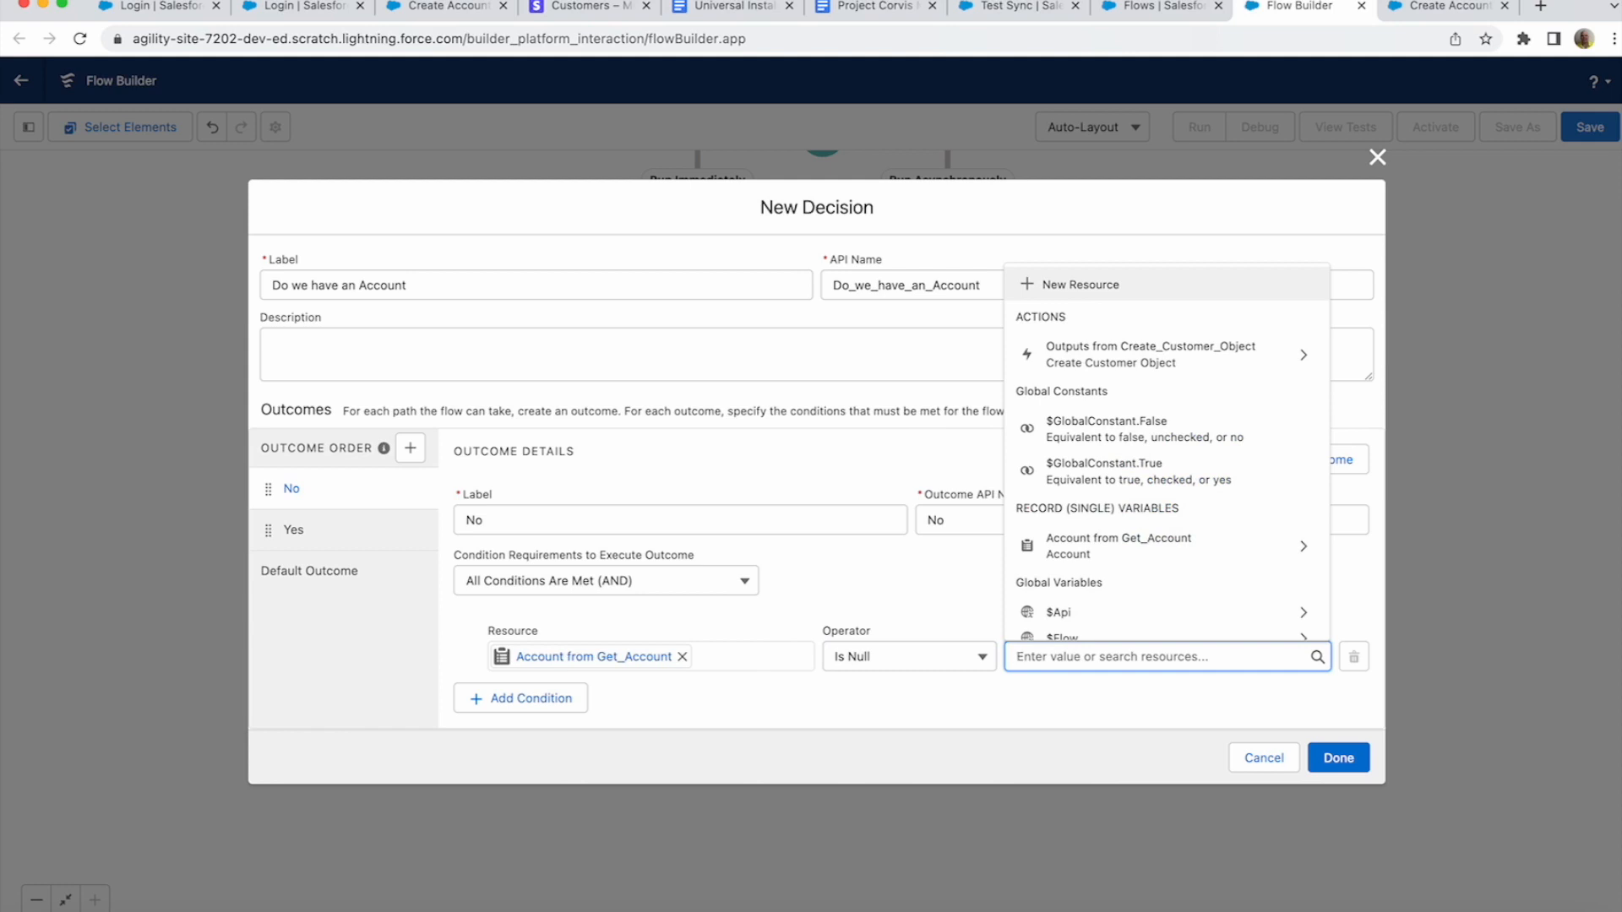
pyautogui.write('tru')
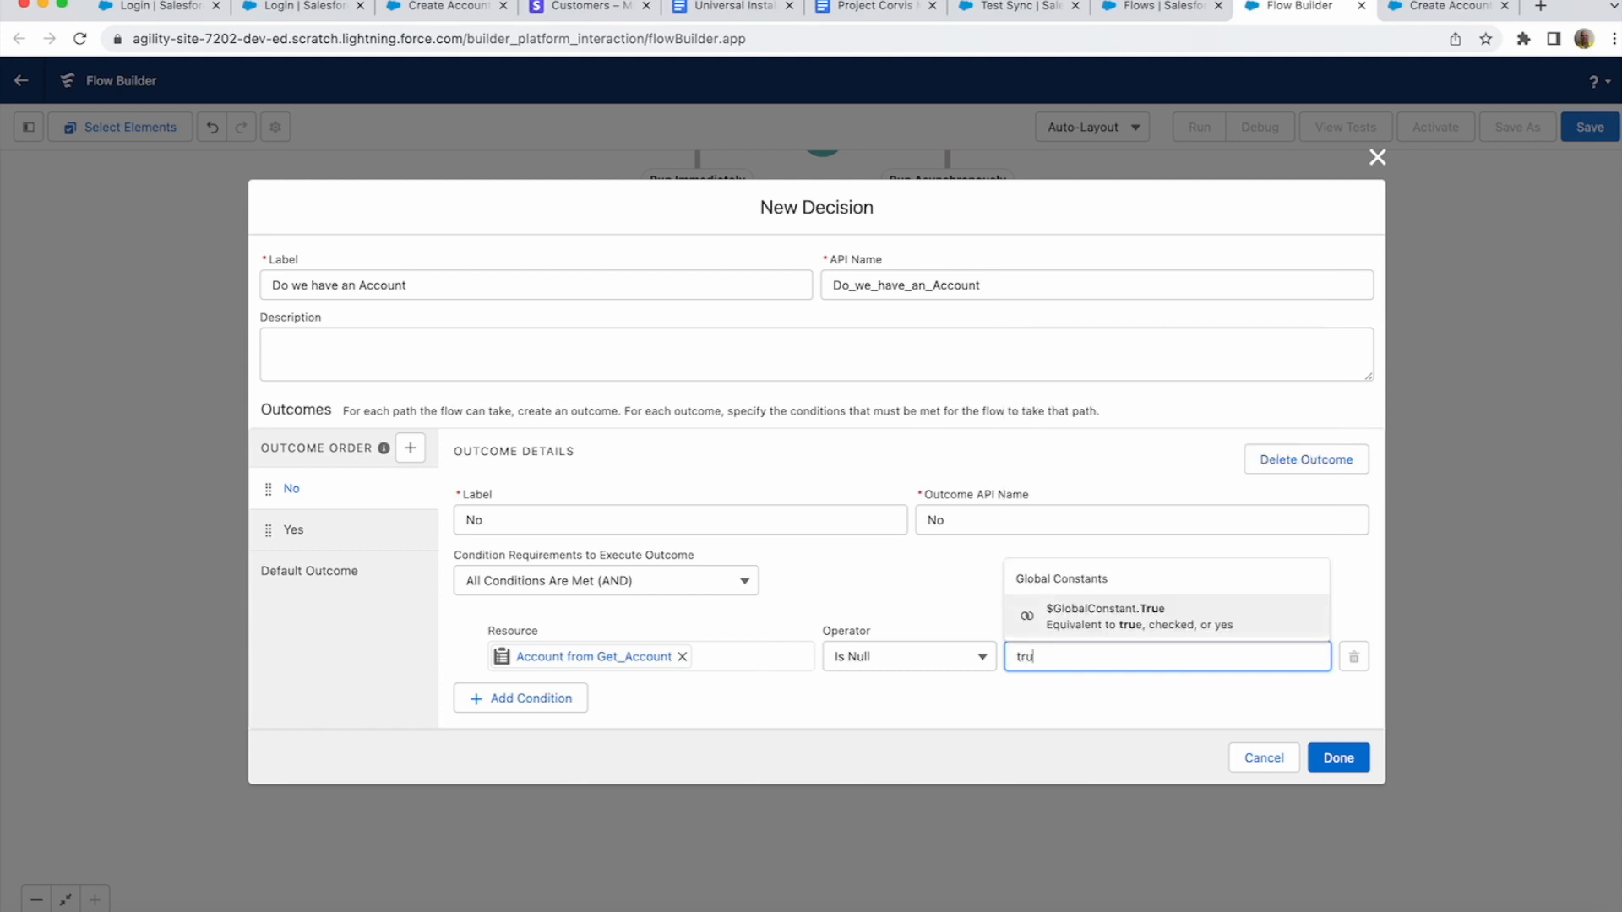
pyautogui.press('Return')
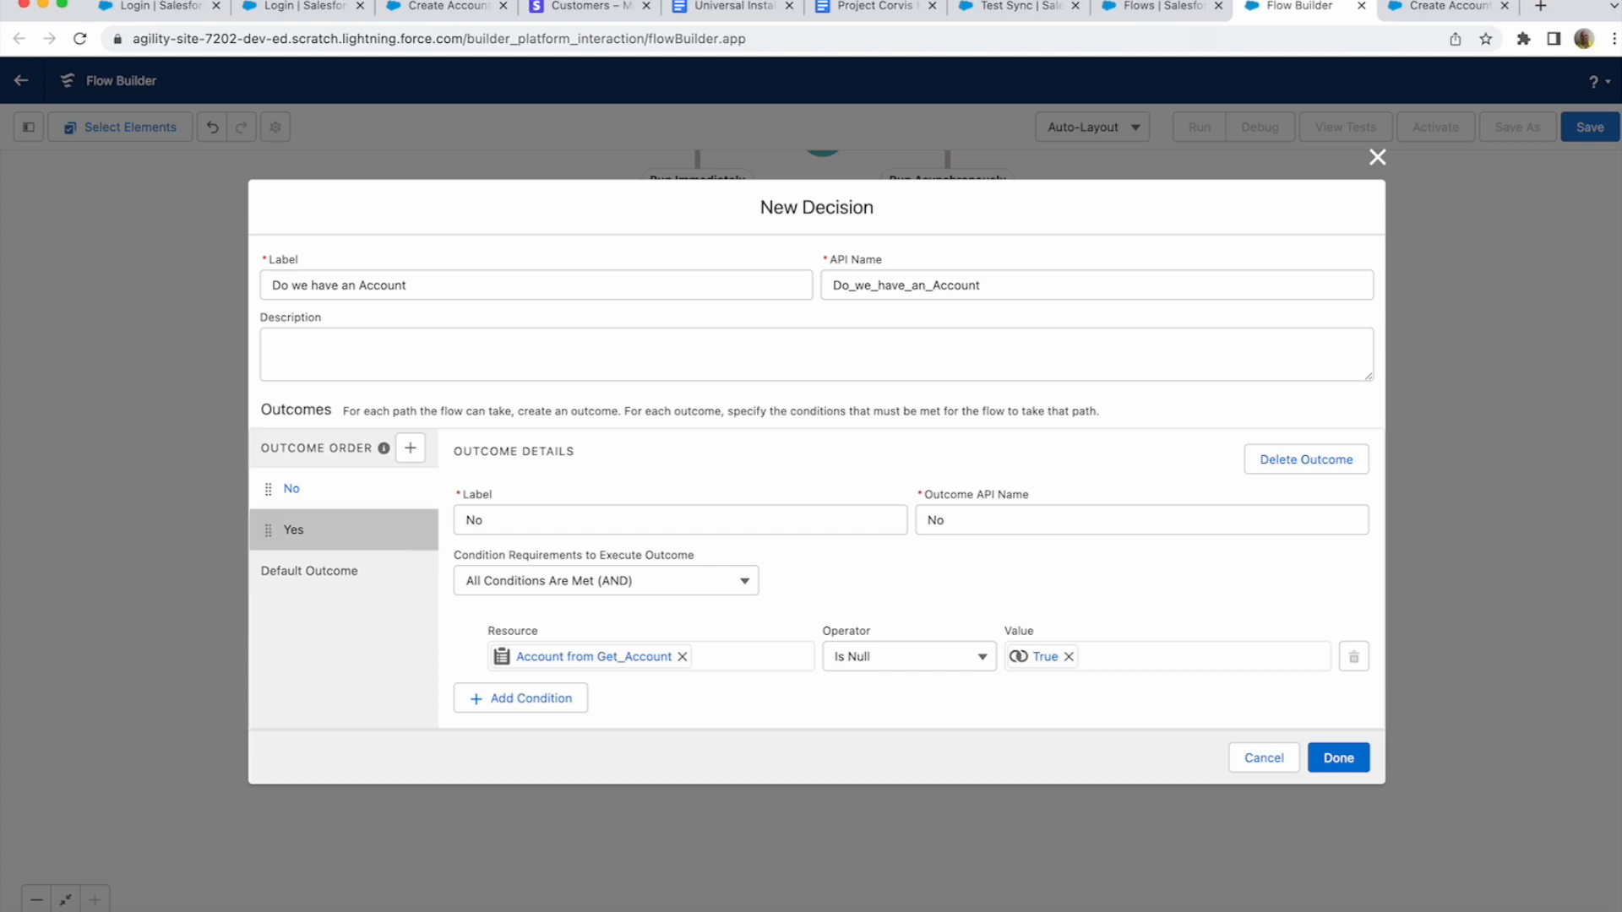
# - Set the Yes condition to Account from Get_Account Is Null False and add the decision
pyautogui.click(294, 530)
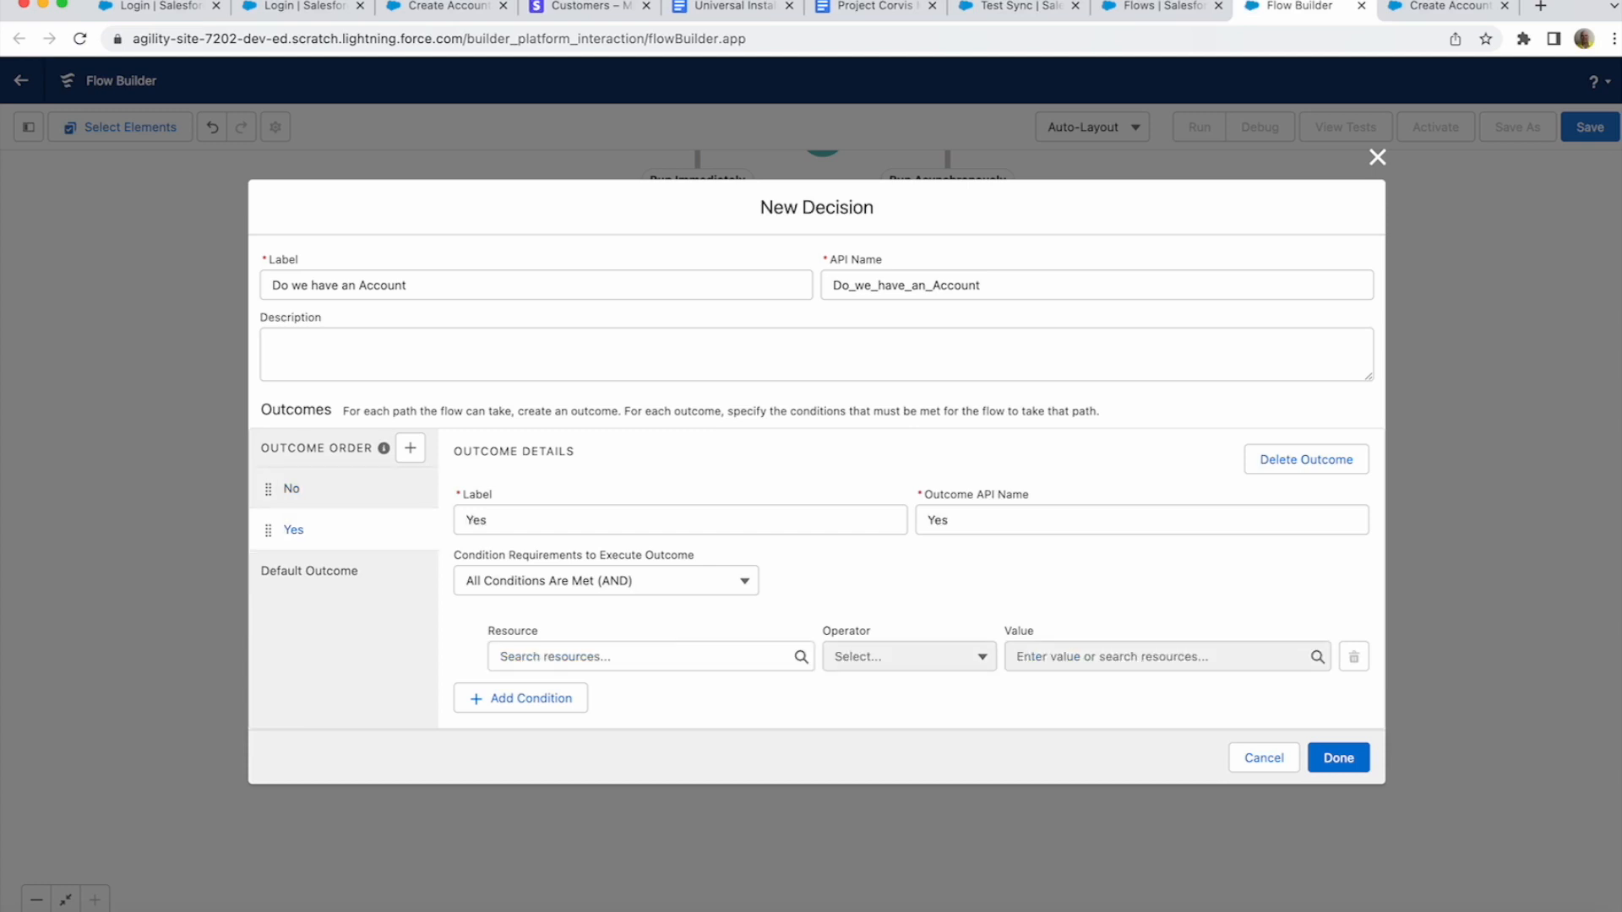
pyautogui.click(639, 657)
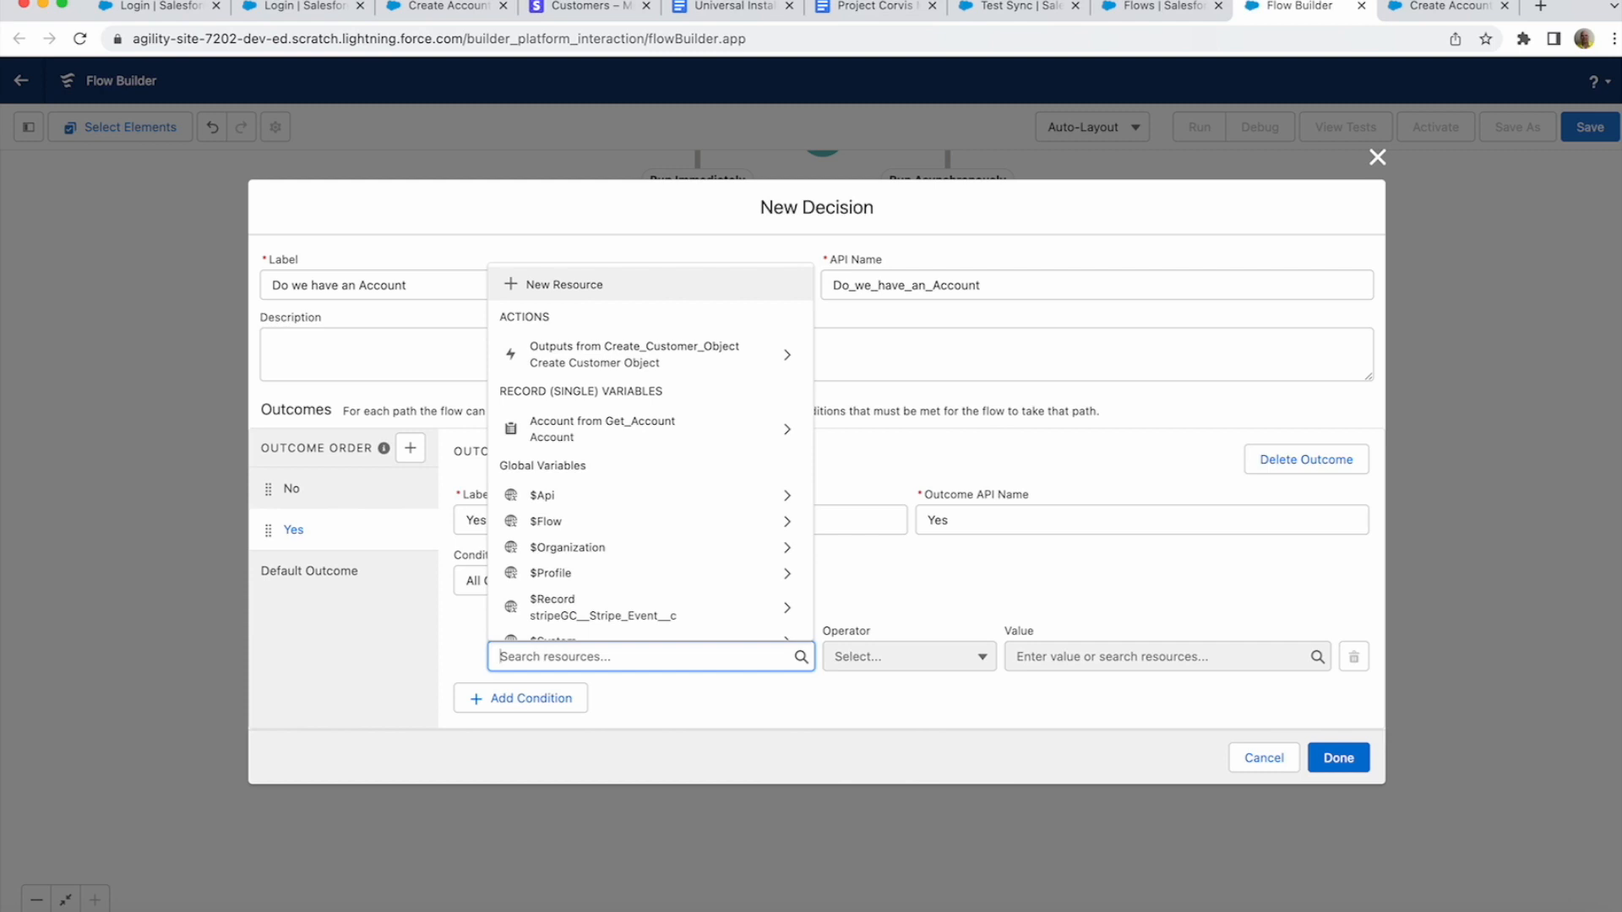
pyautogui.click(642, 429)
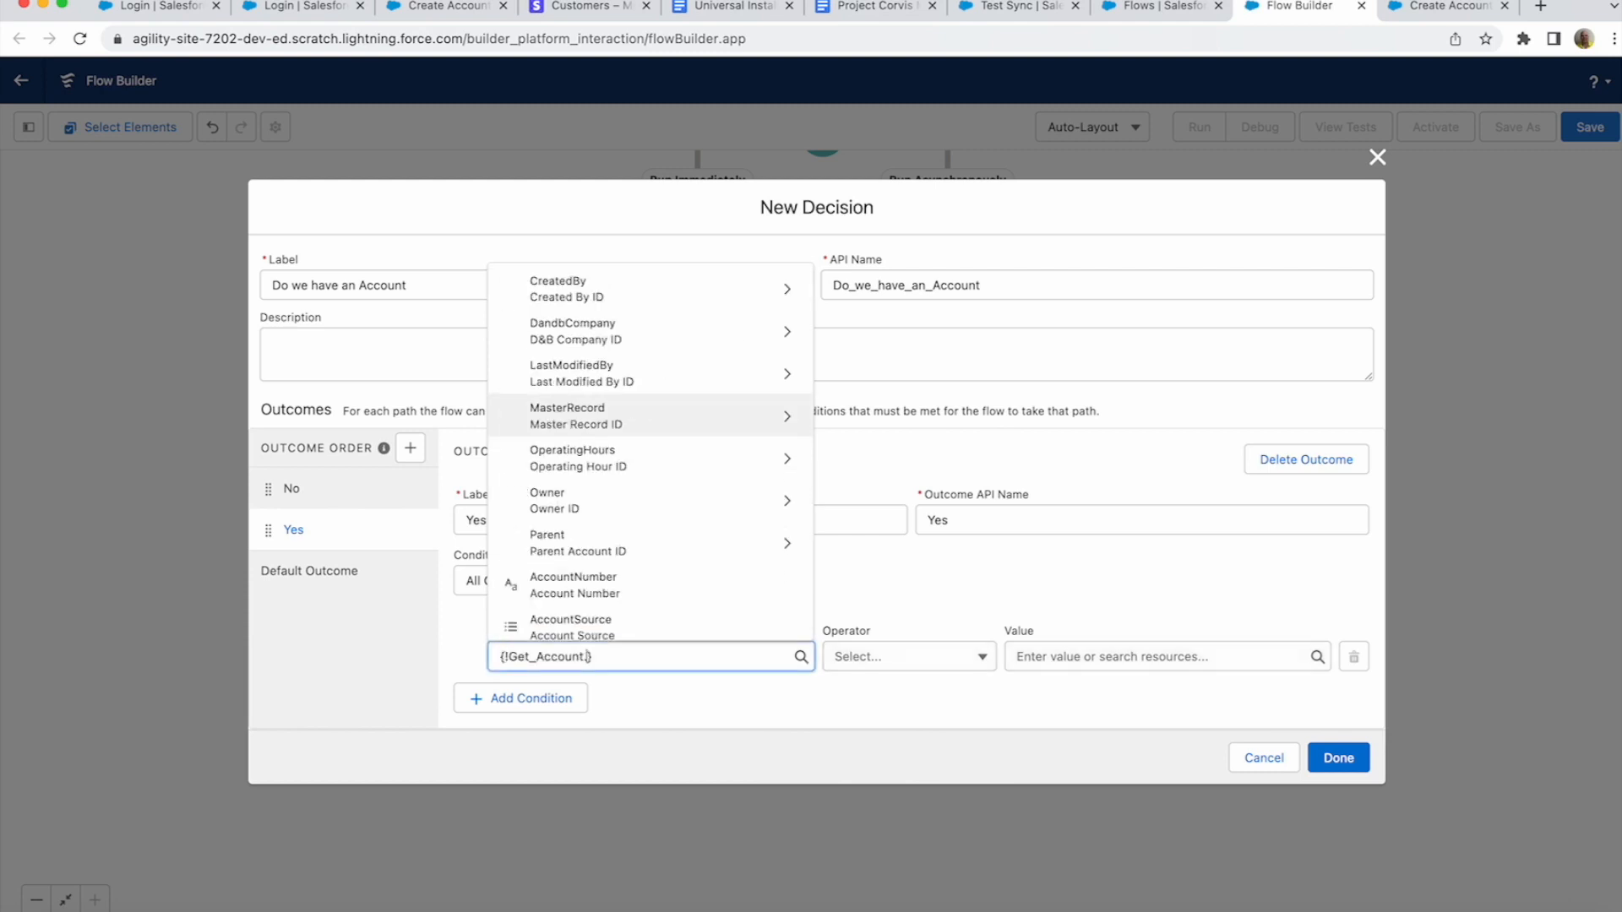
pyautogui.click(963, 585)
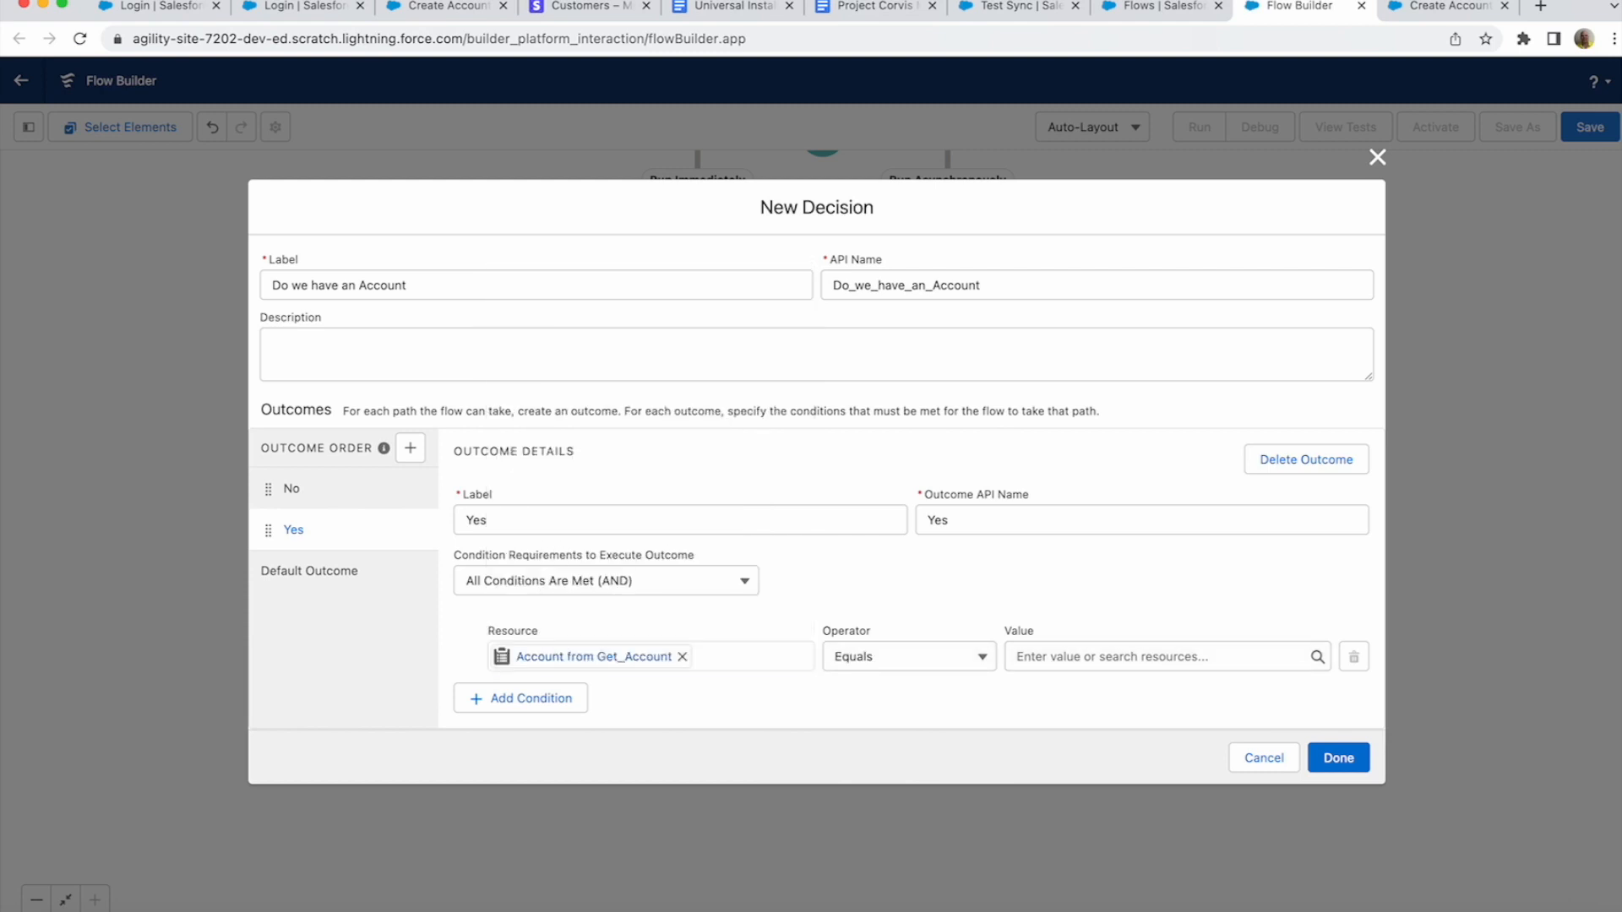
pyautogui.click(908, 656)
pyautogui.click(870, 757)
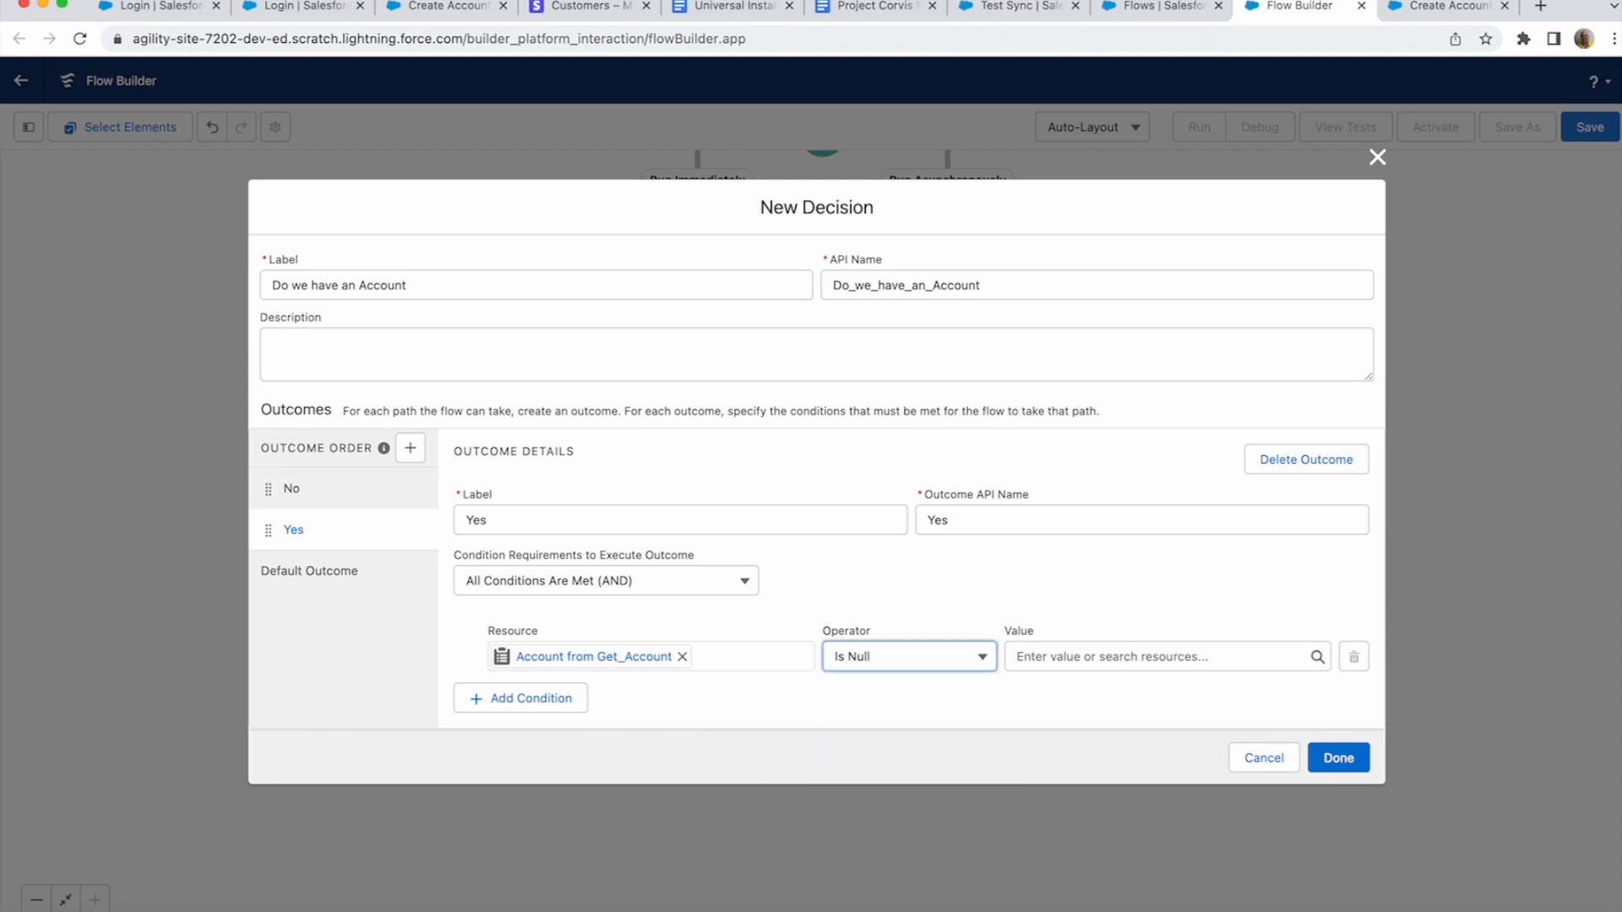
pyautogui.click(1132, 656)
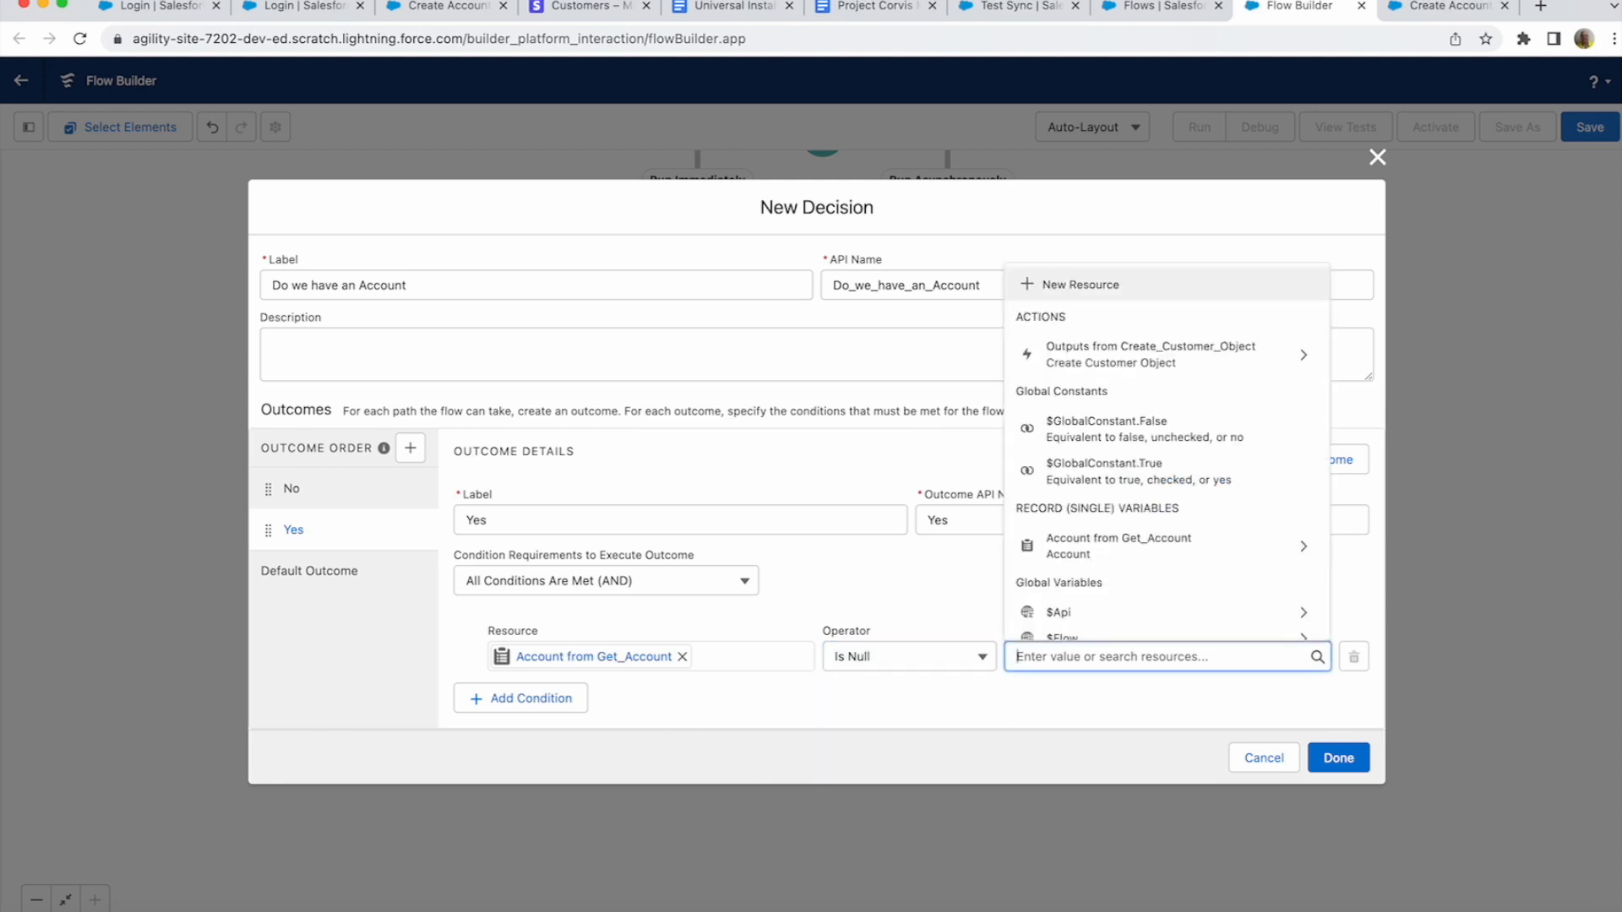
pyautogui.write('false')
pyautogui.press('Return')
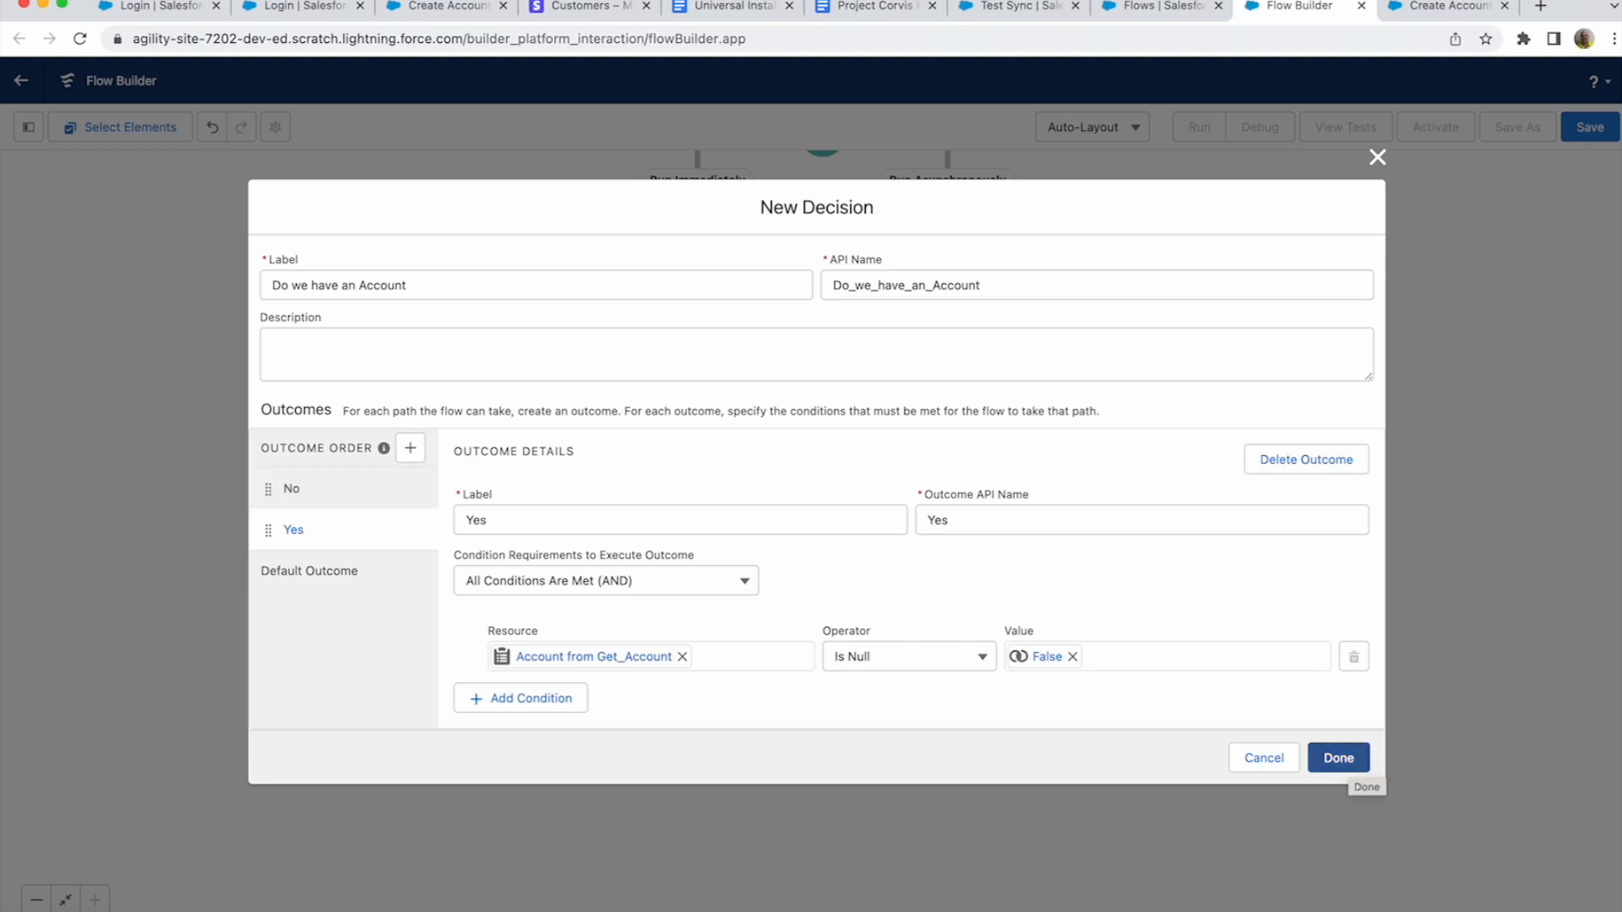
pyautogui.click(1343, 759)
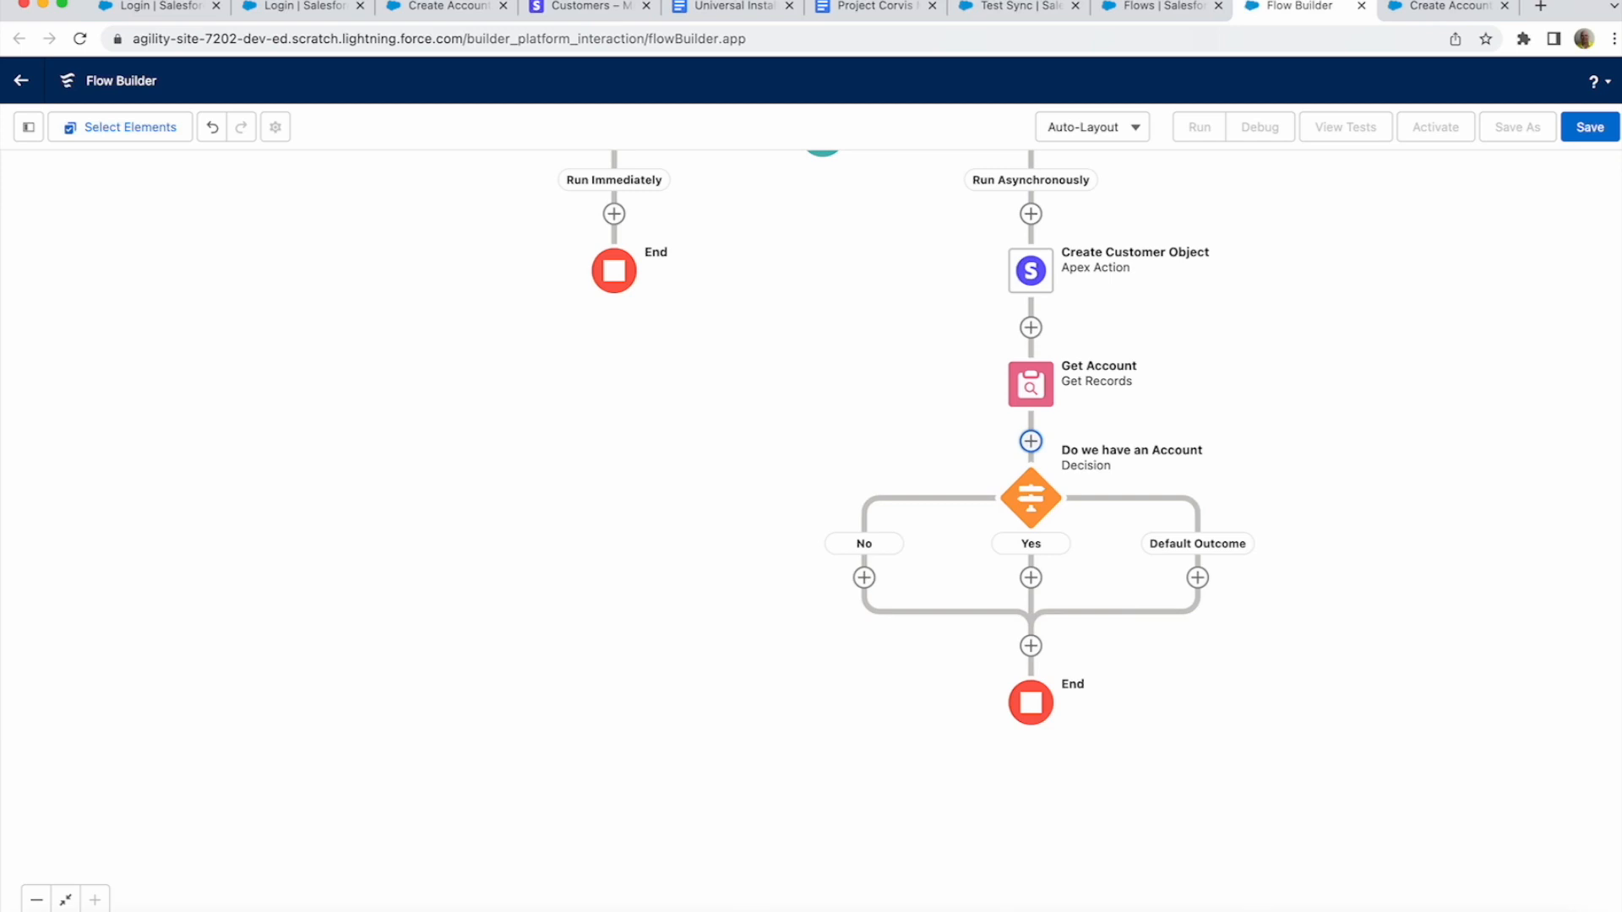
# - Add an Update Records step on the Yes branch labelled 'Update Account' (API name Update_Account)
pyautogui.click(1031, 578)
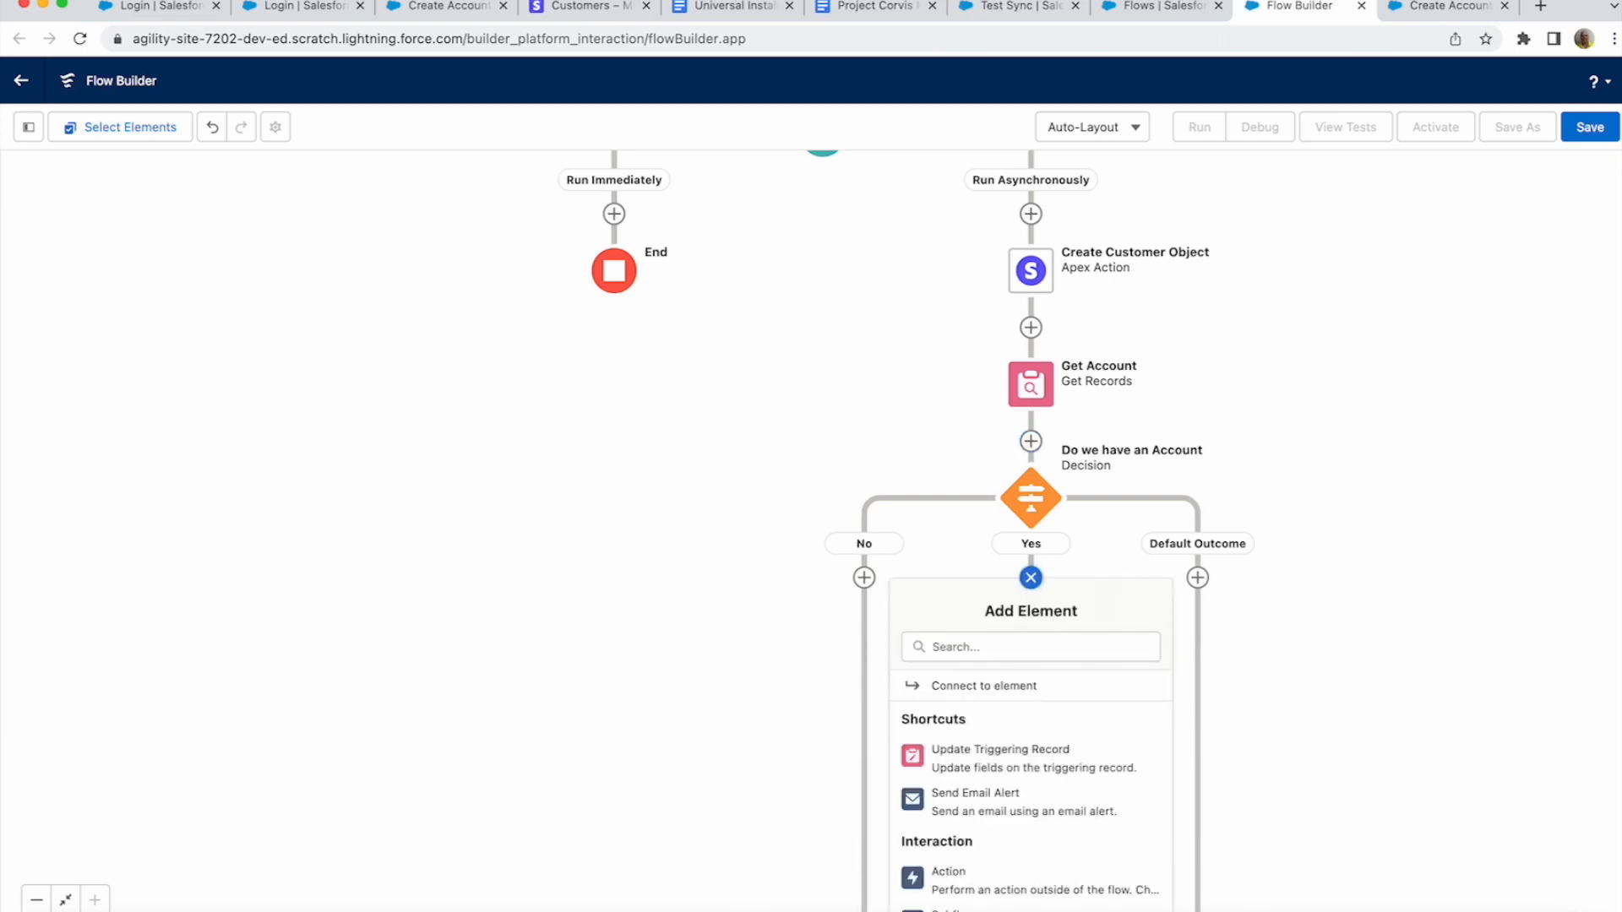
pyautogui.scroll(-1, 1031, 786)
pyautogui.scroll(-6, 1031, 786)
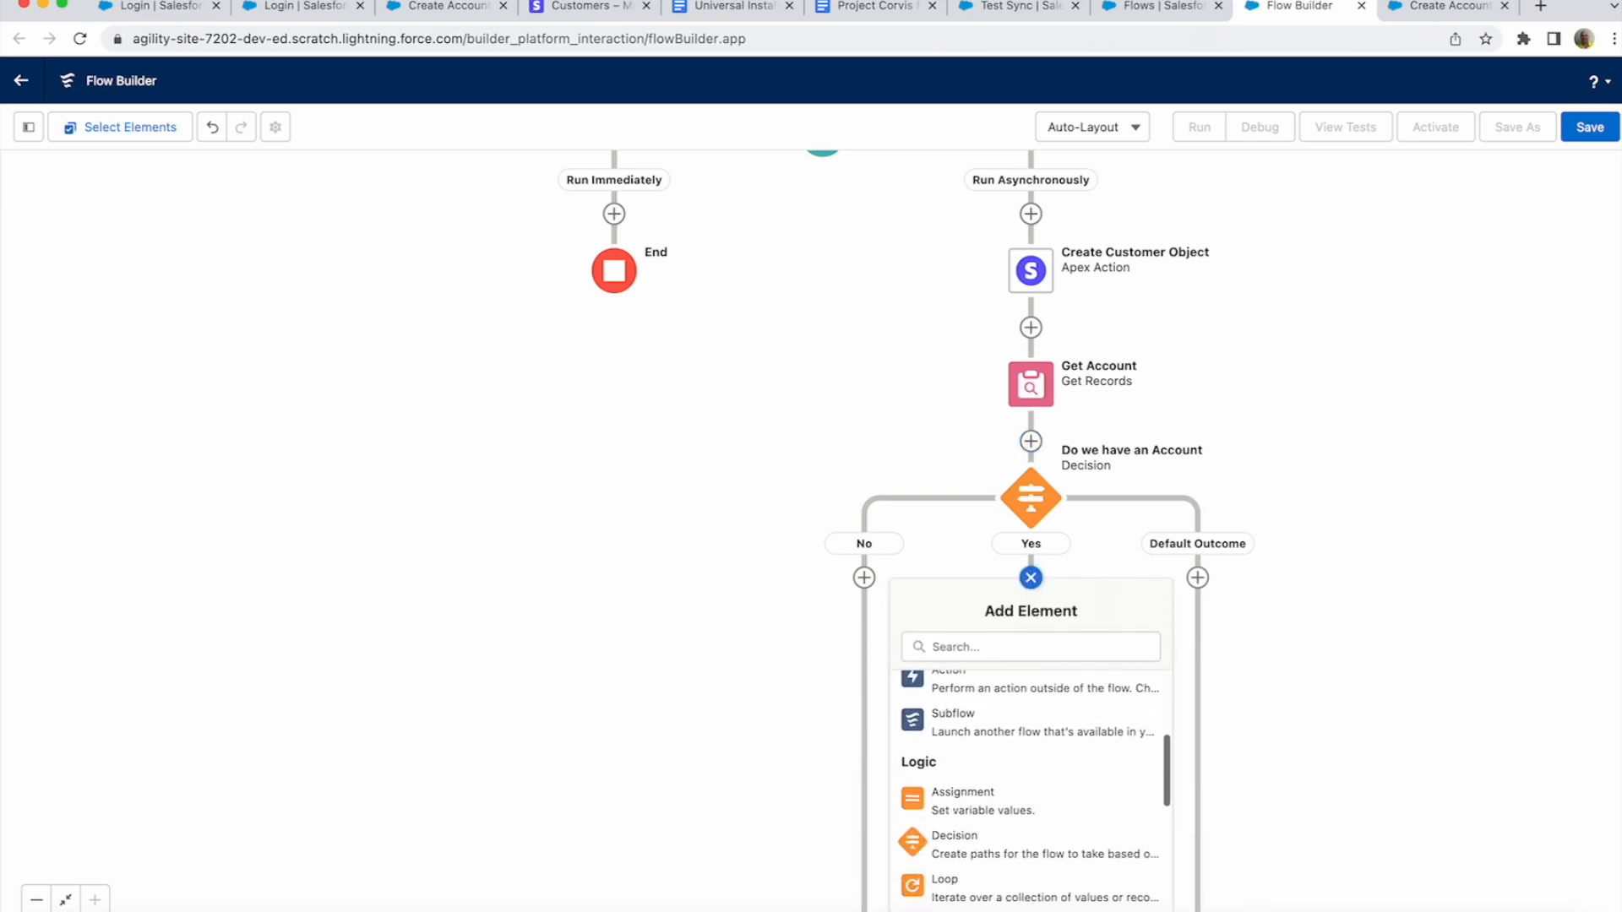
pyautogui.scroll(-1, 1031, 802)
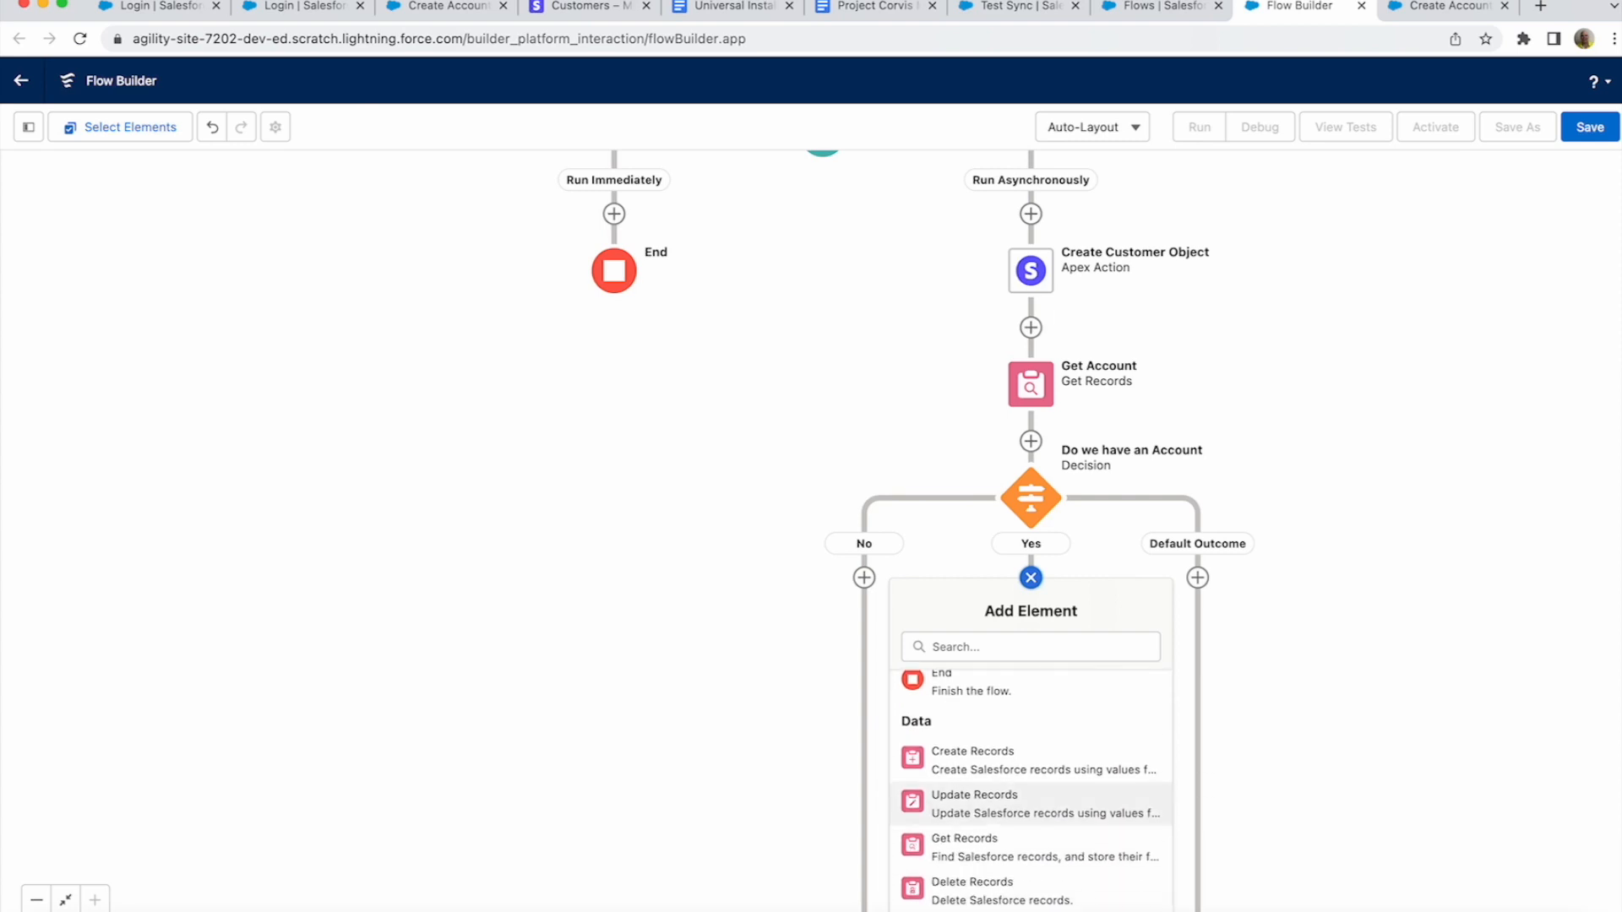
pyautogui.click(1030, 804)
pyautogui.write('Update Account')
pyautogui.press('Tab')
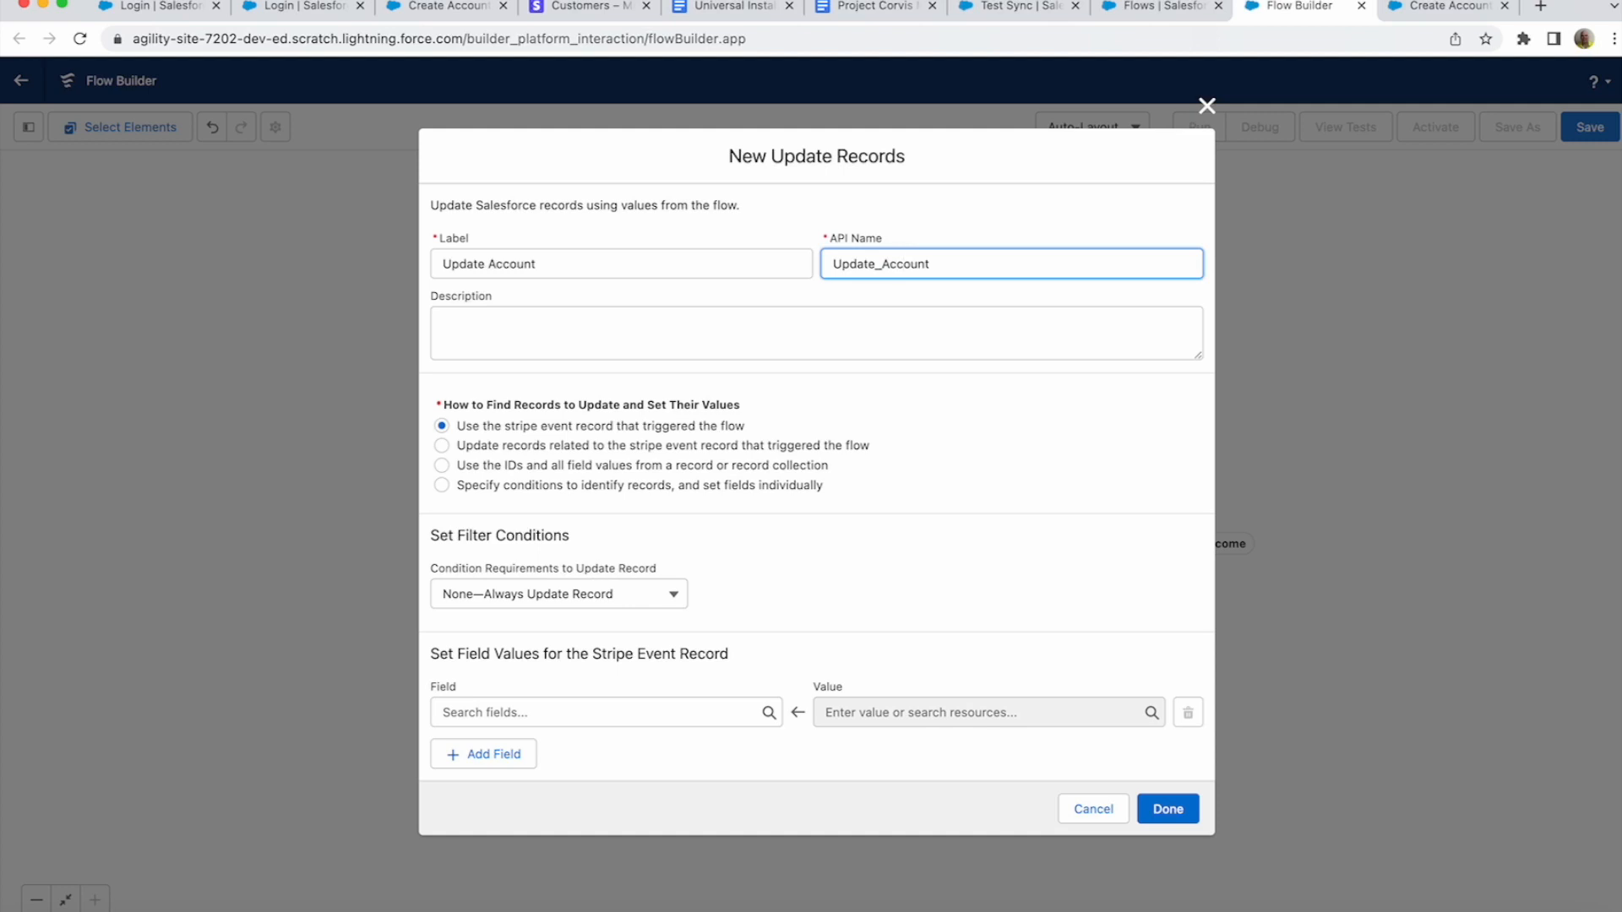
# - Have Update Account find records by conditions on the Account object
pyautogui.click(442, 485)
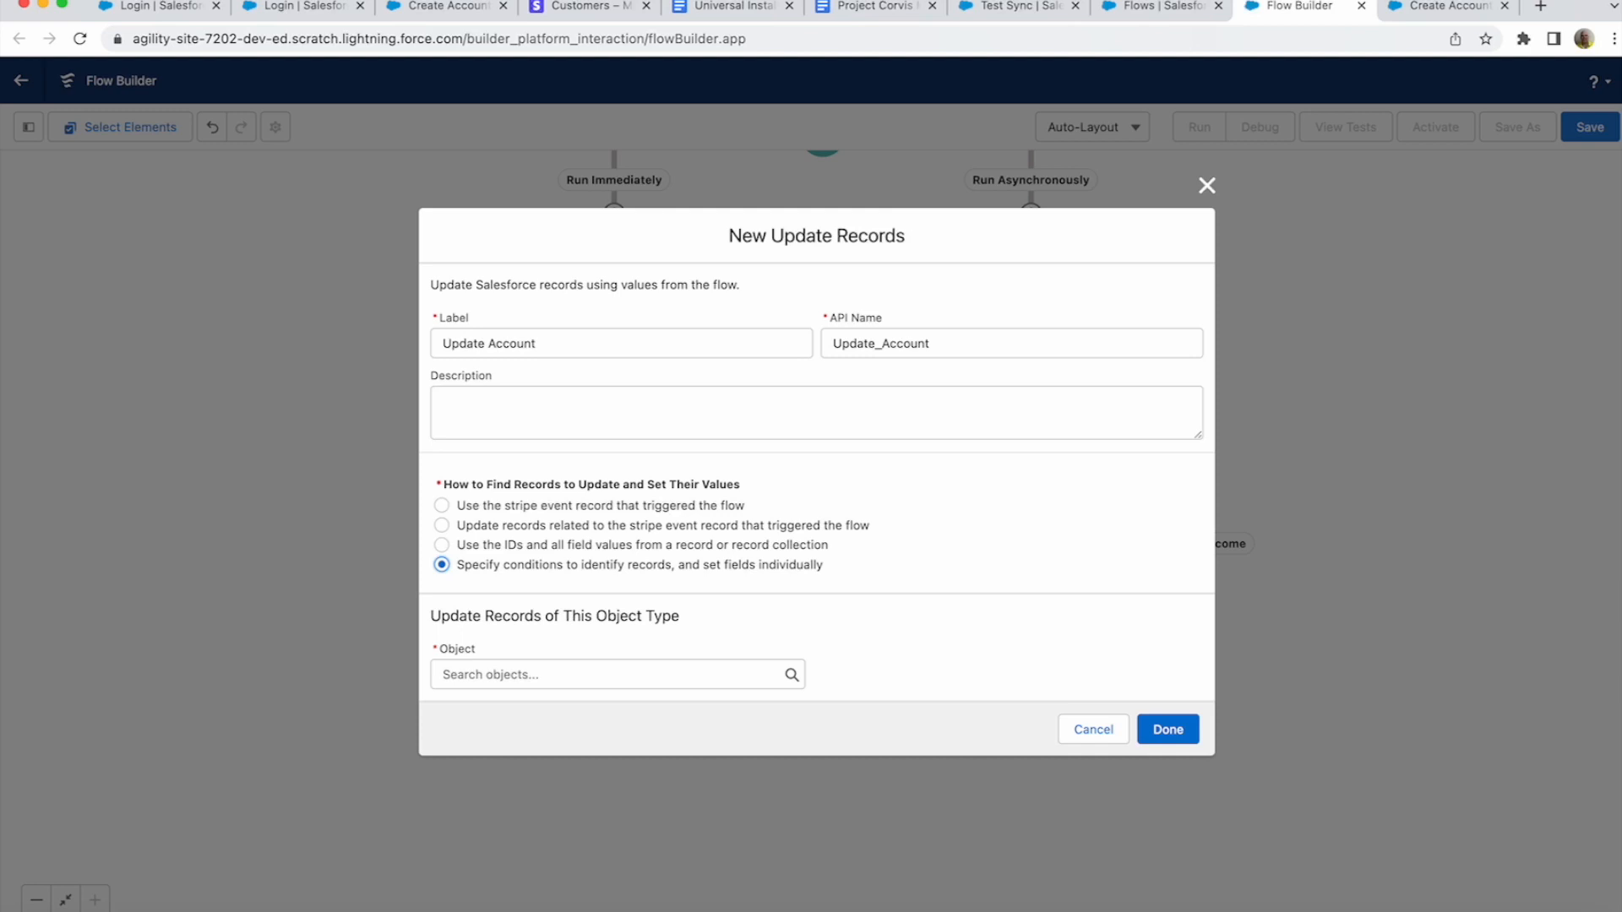
pyautogui.click(616, 675)
pyautogui.write('Accou')
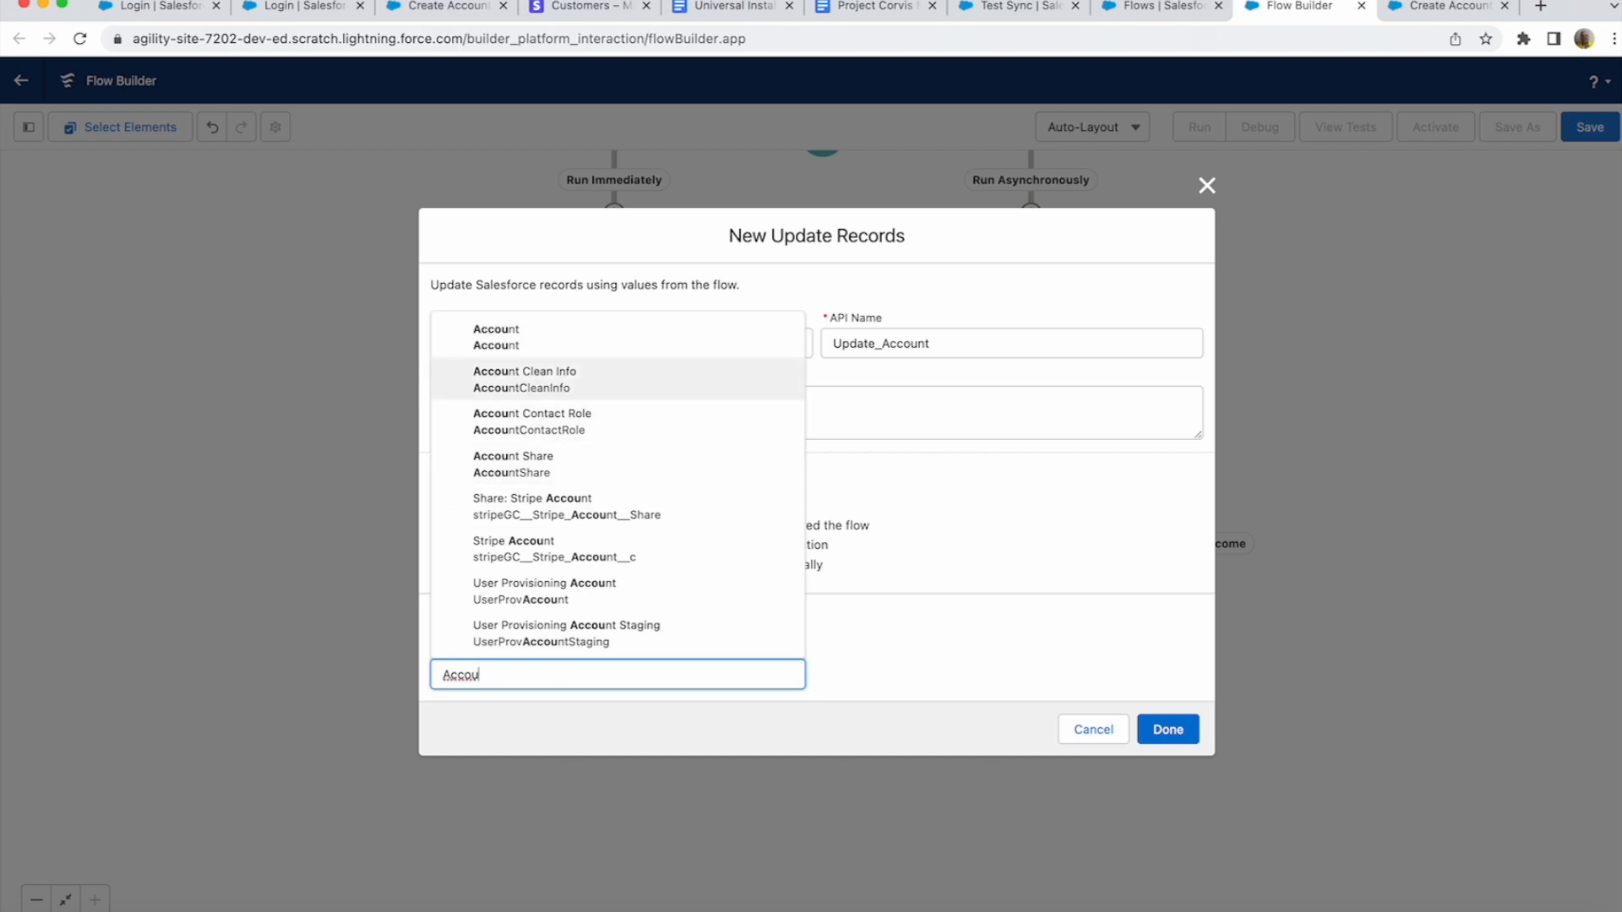
pyautogui.press('Up')
pyautogui.press('Return')
pyautogui.scroll(-2, 816, 481)
pyautogui.click(929, 461)
# - Add the filter AccountNumber Equals {!Create_Customer_Object.id}
pyautogui.click(478, 618)
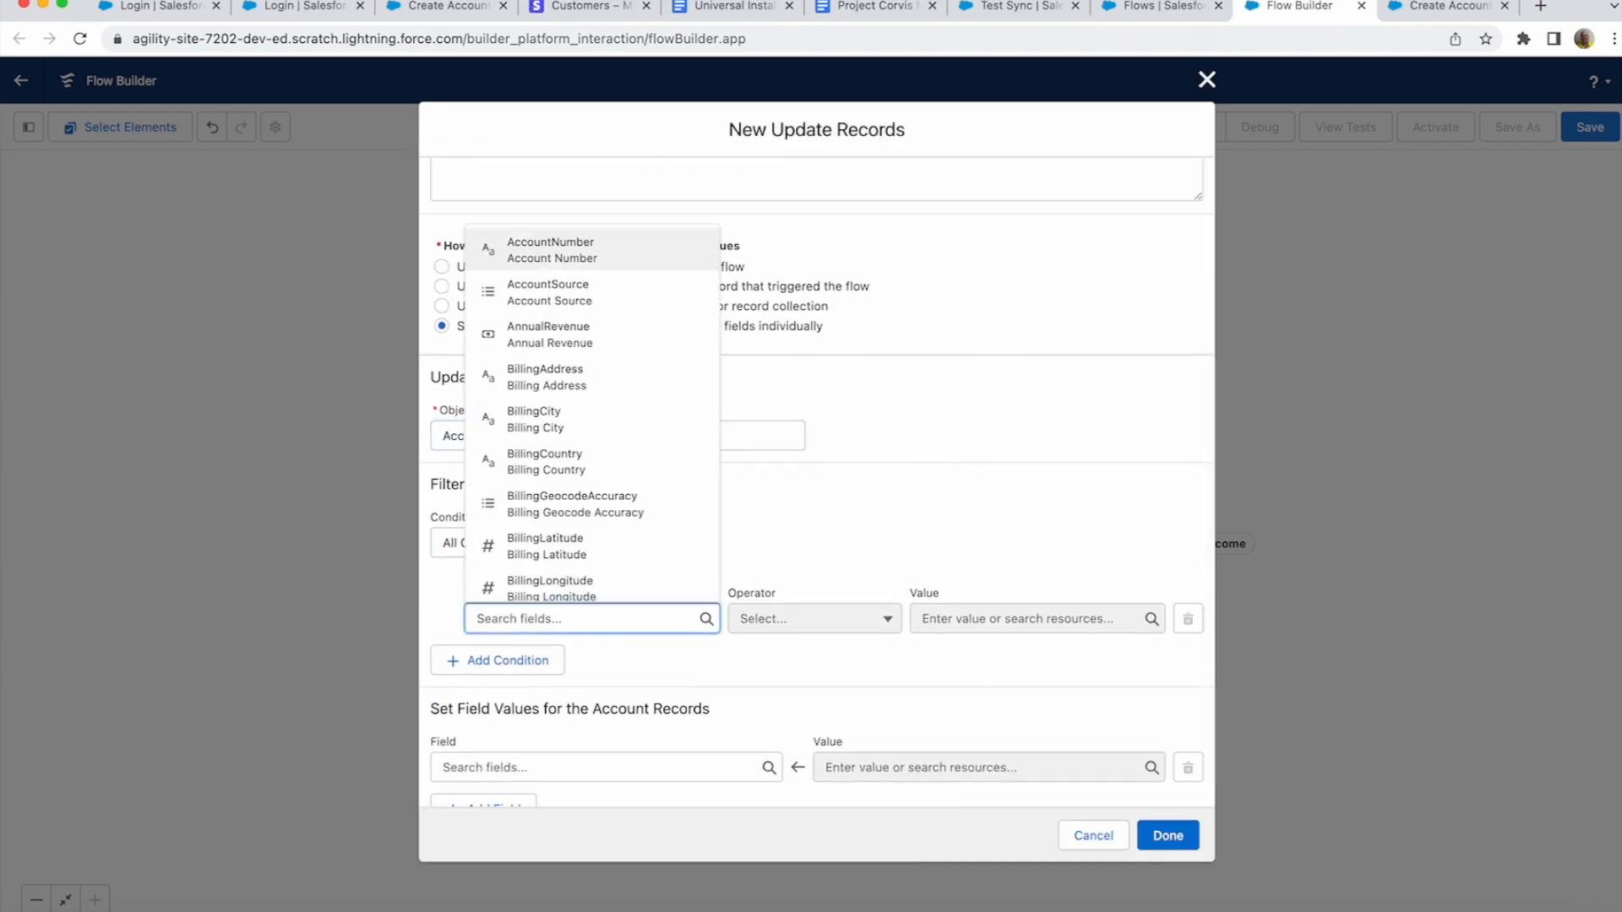
pyautogui.click(552, 250)
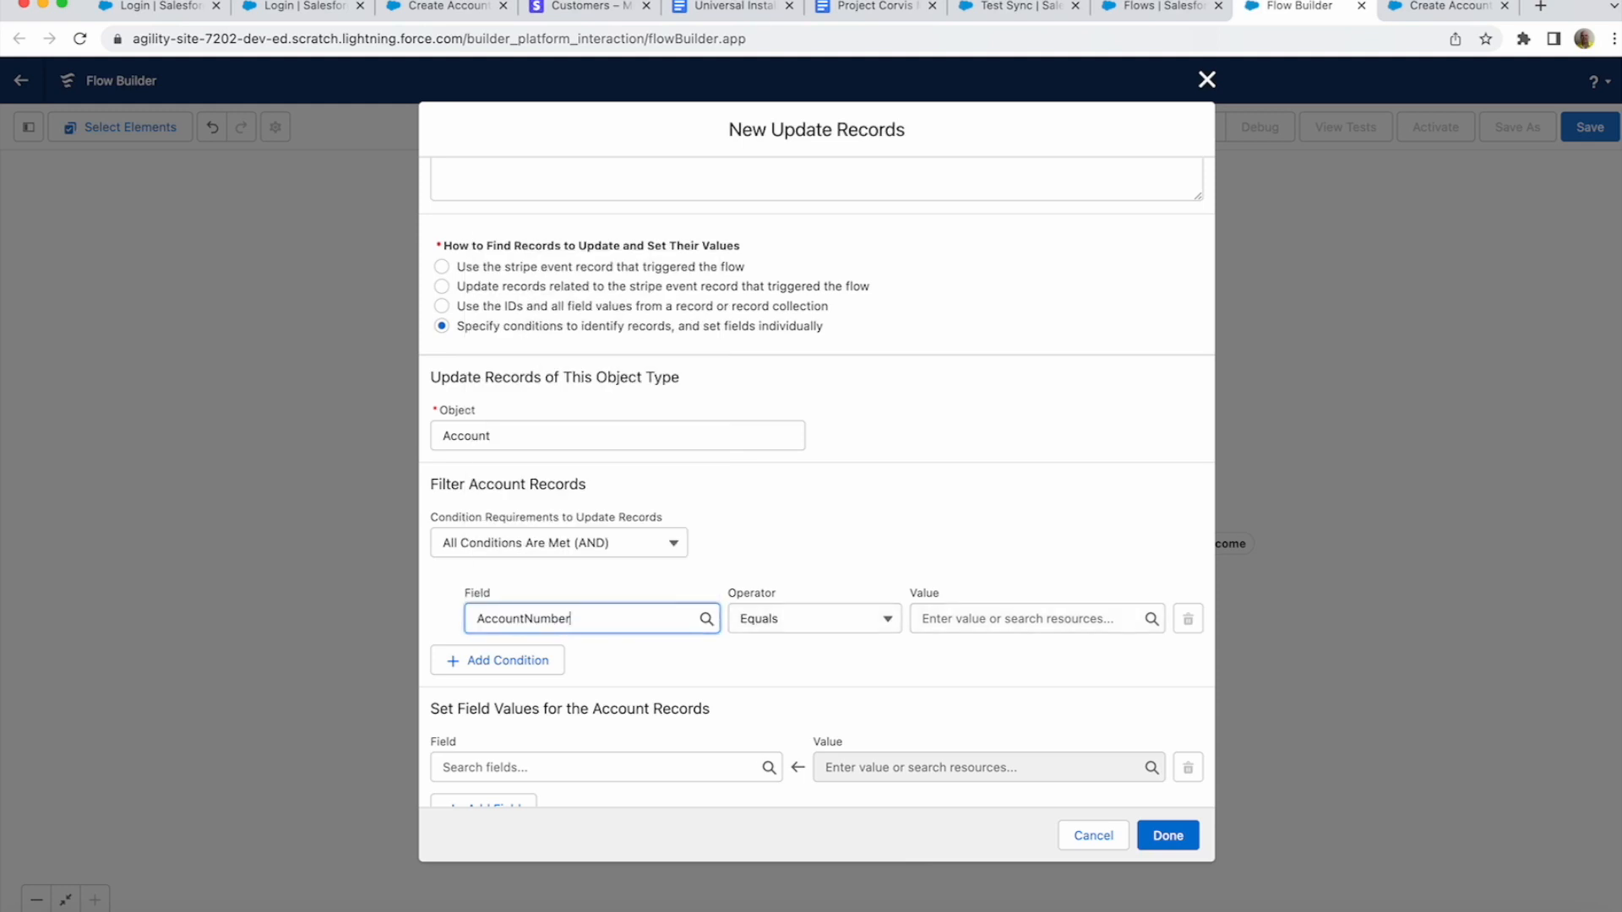
pyautogui.click(1017, 619)
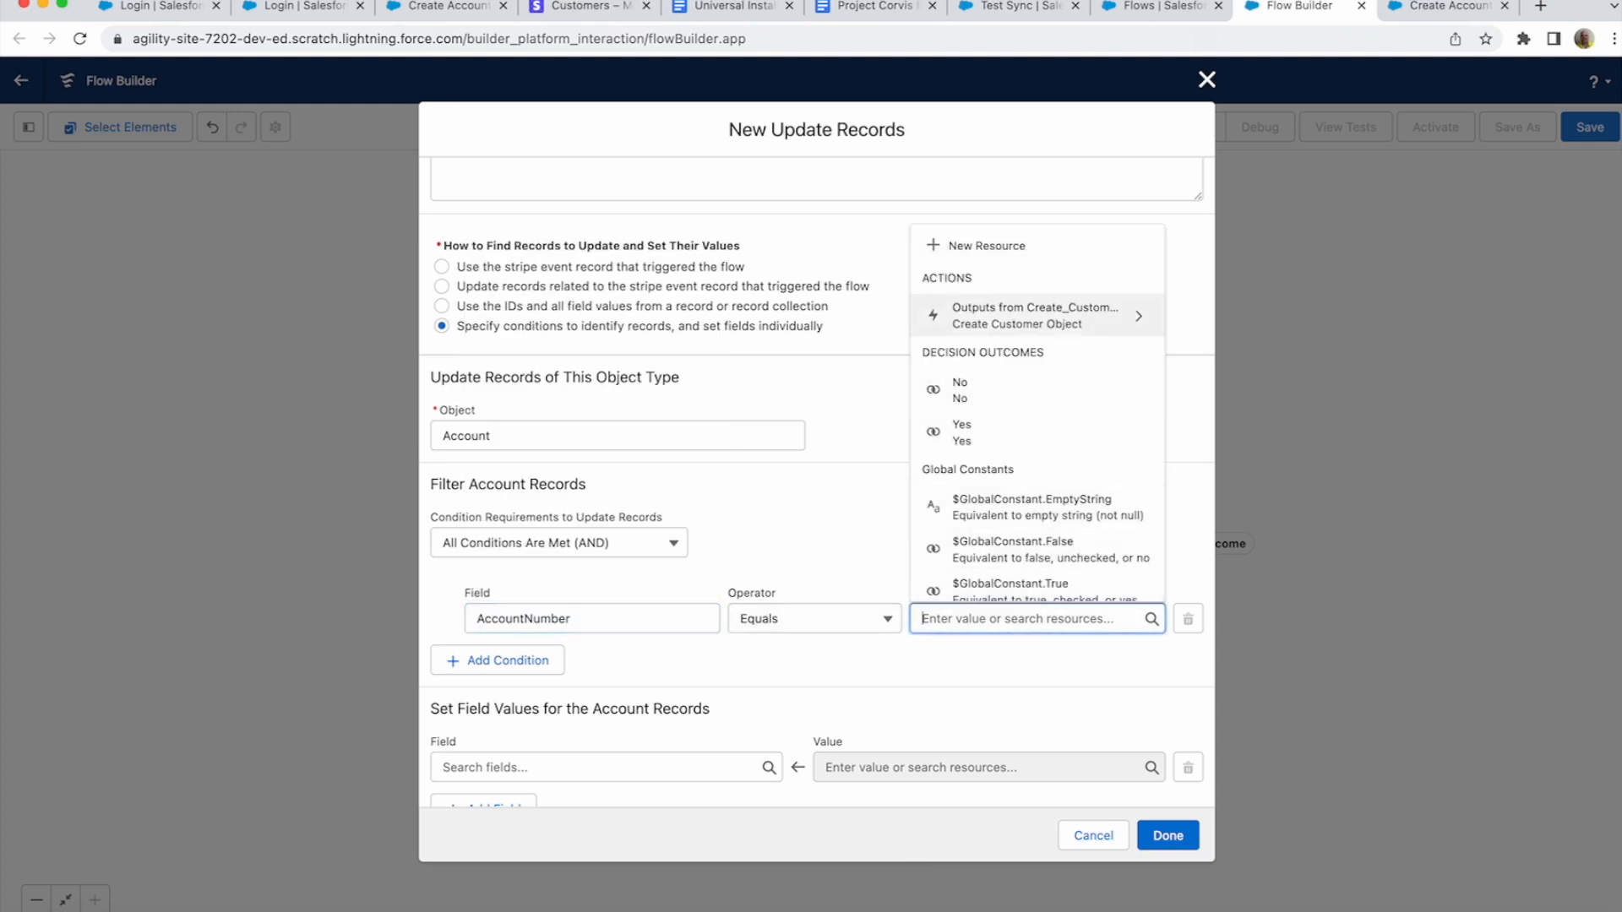
pyautogui.click(1035, 325)
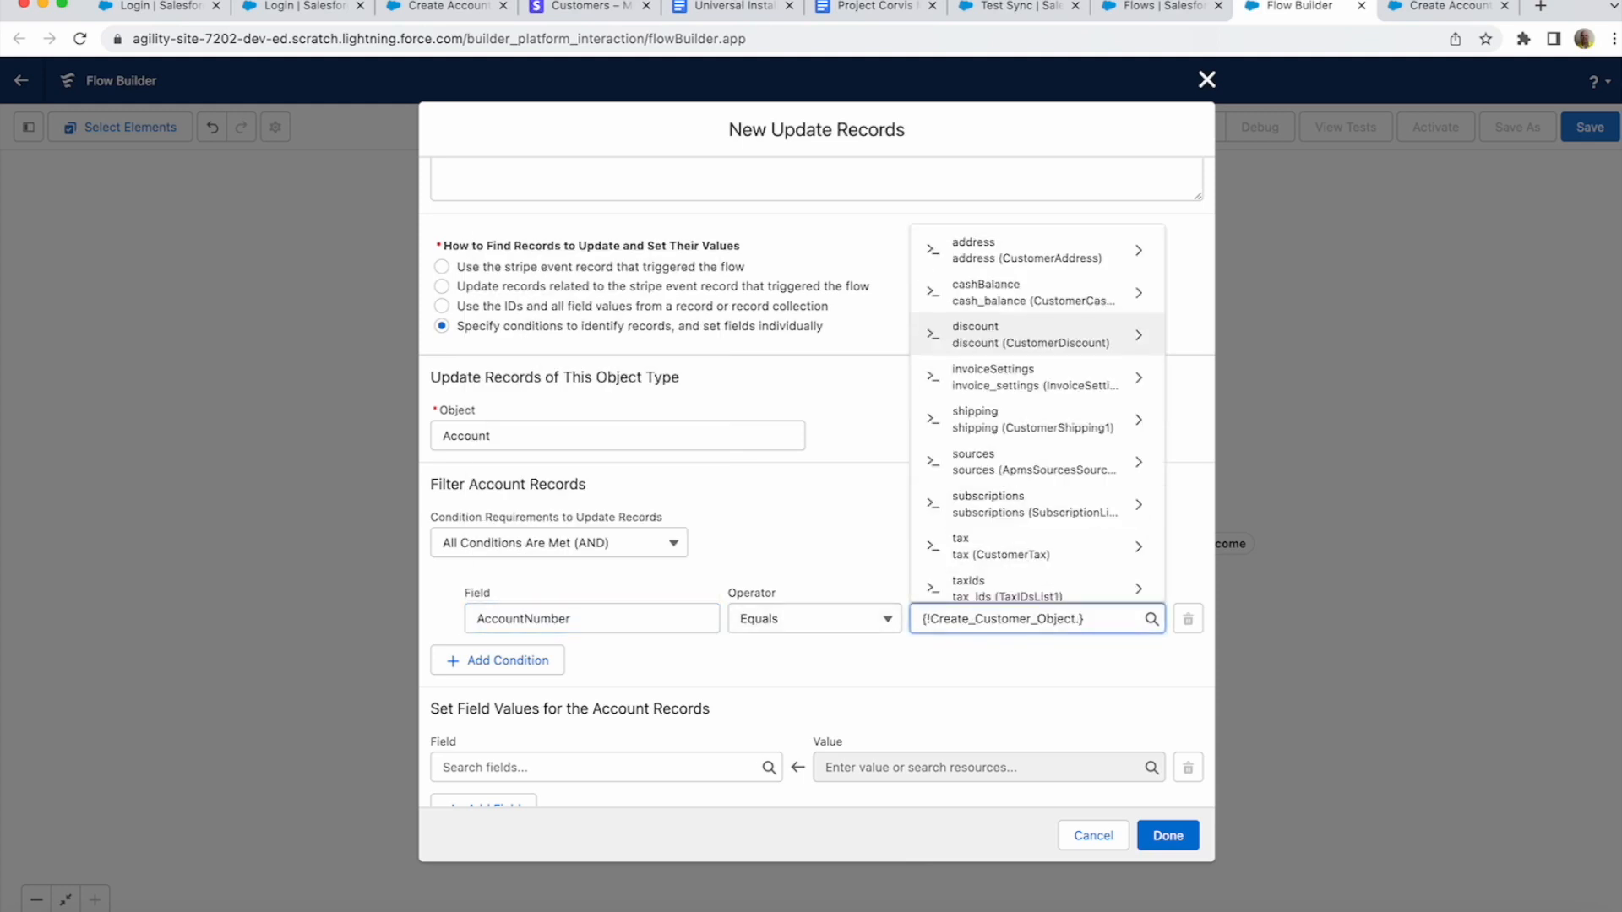
pyautogui.write('id')
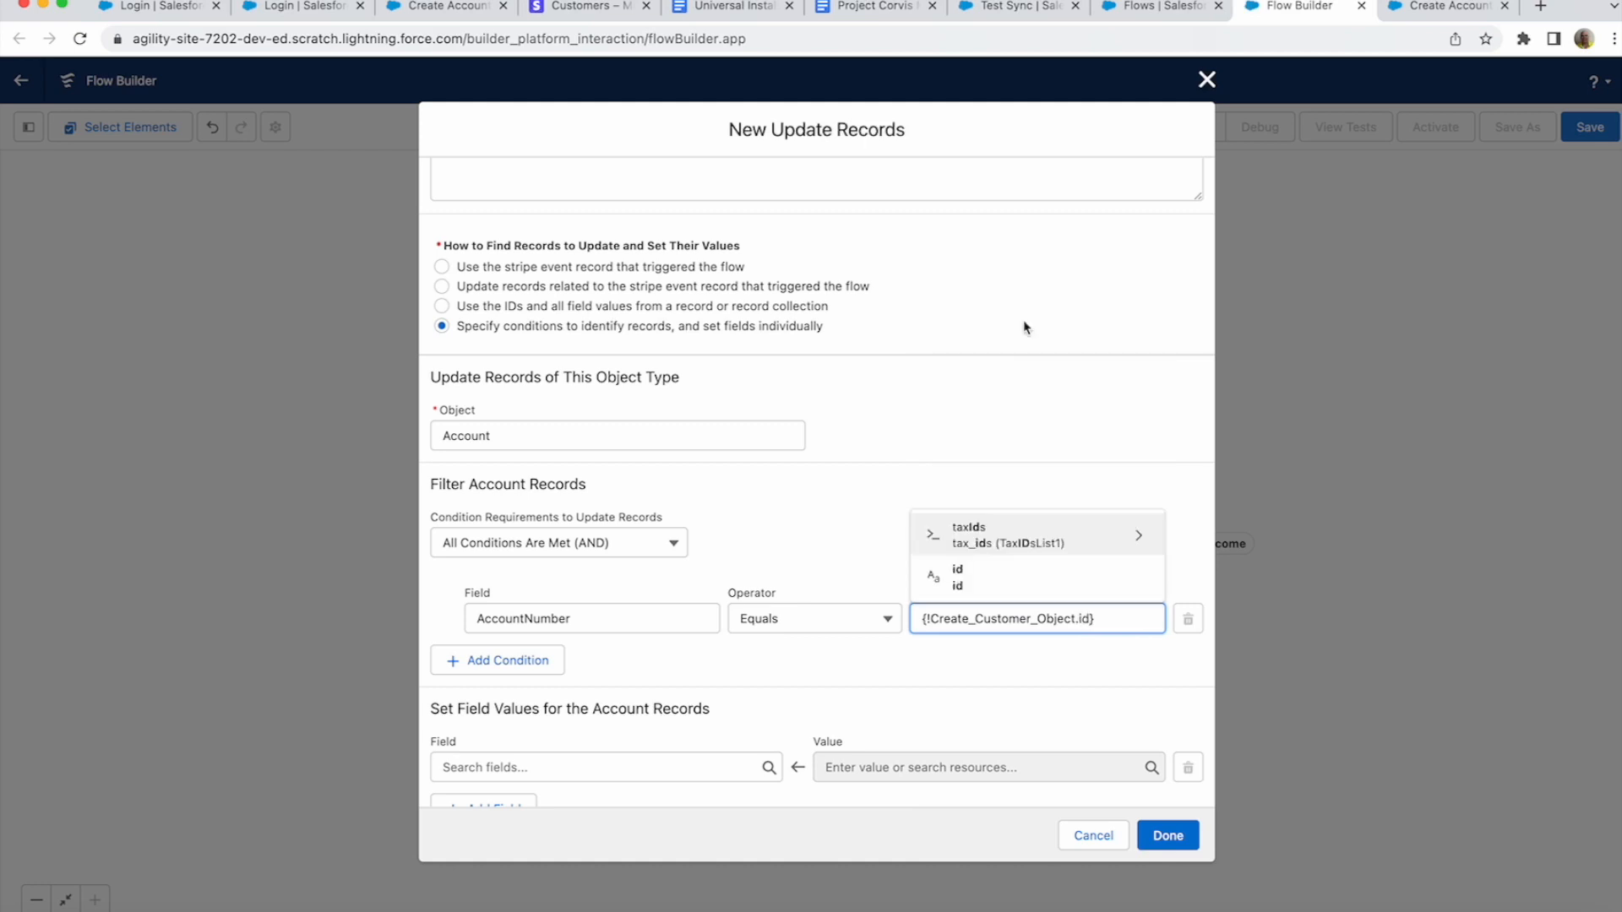
pyautogui.press('Return')
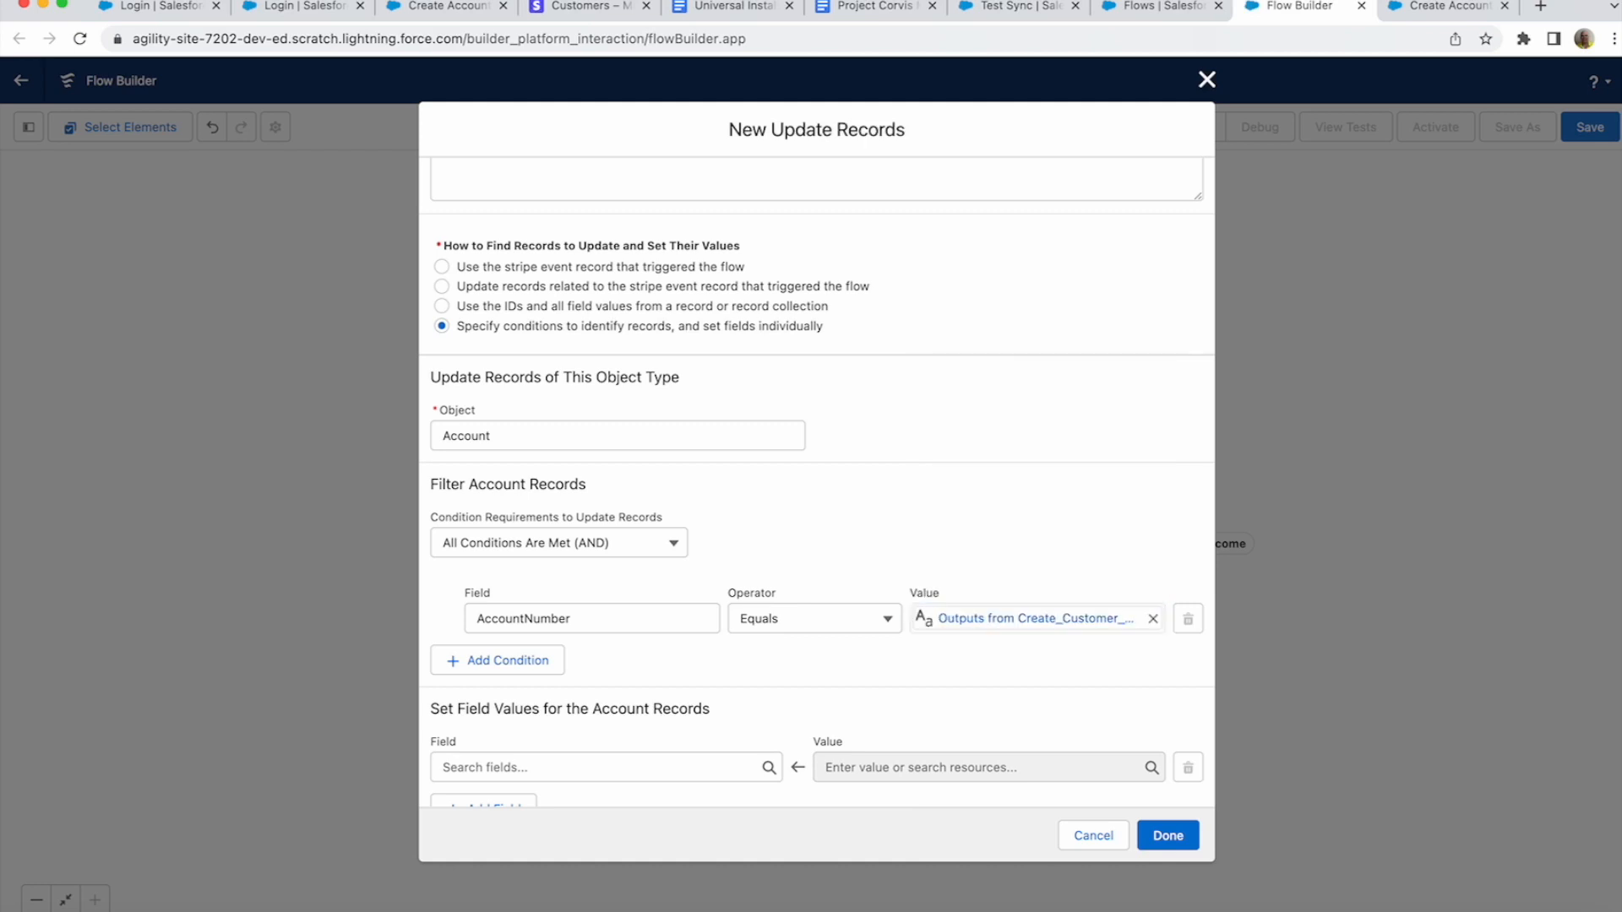
pyautogui.scroll(-2, 847, 630)
pyautogui.click(591, 739)
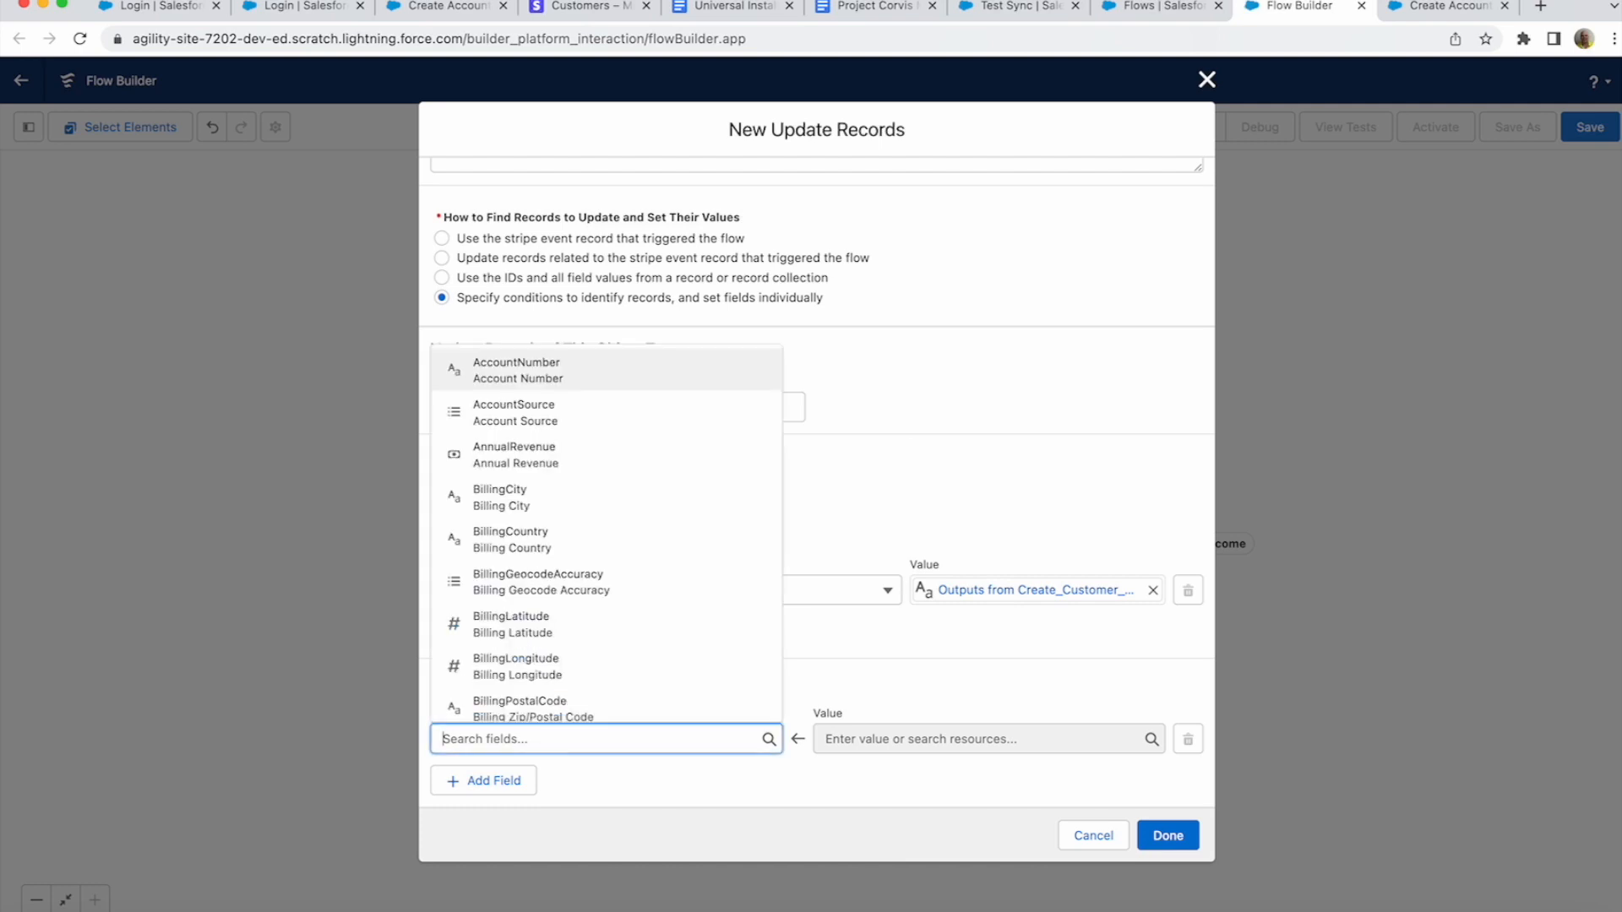
# - Set the Account Name field to {!Create_Customer_Object.name} and save the Update Account step
pyautogui.write('name')
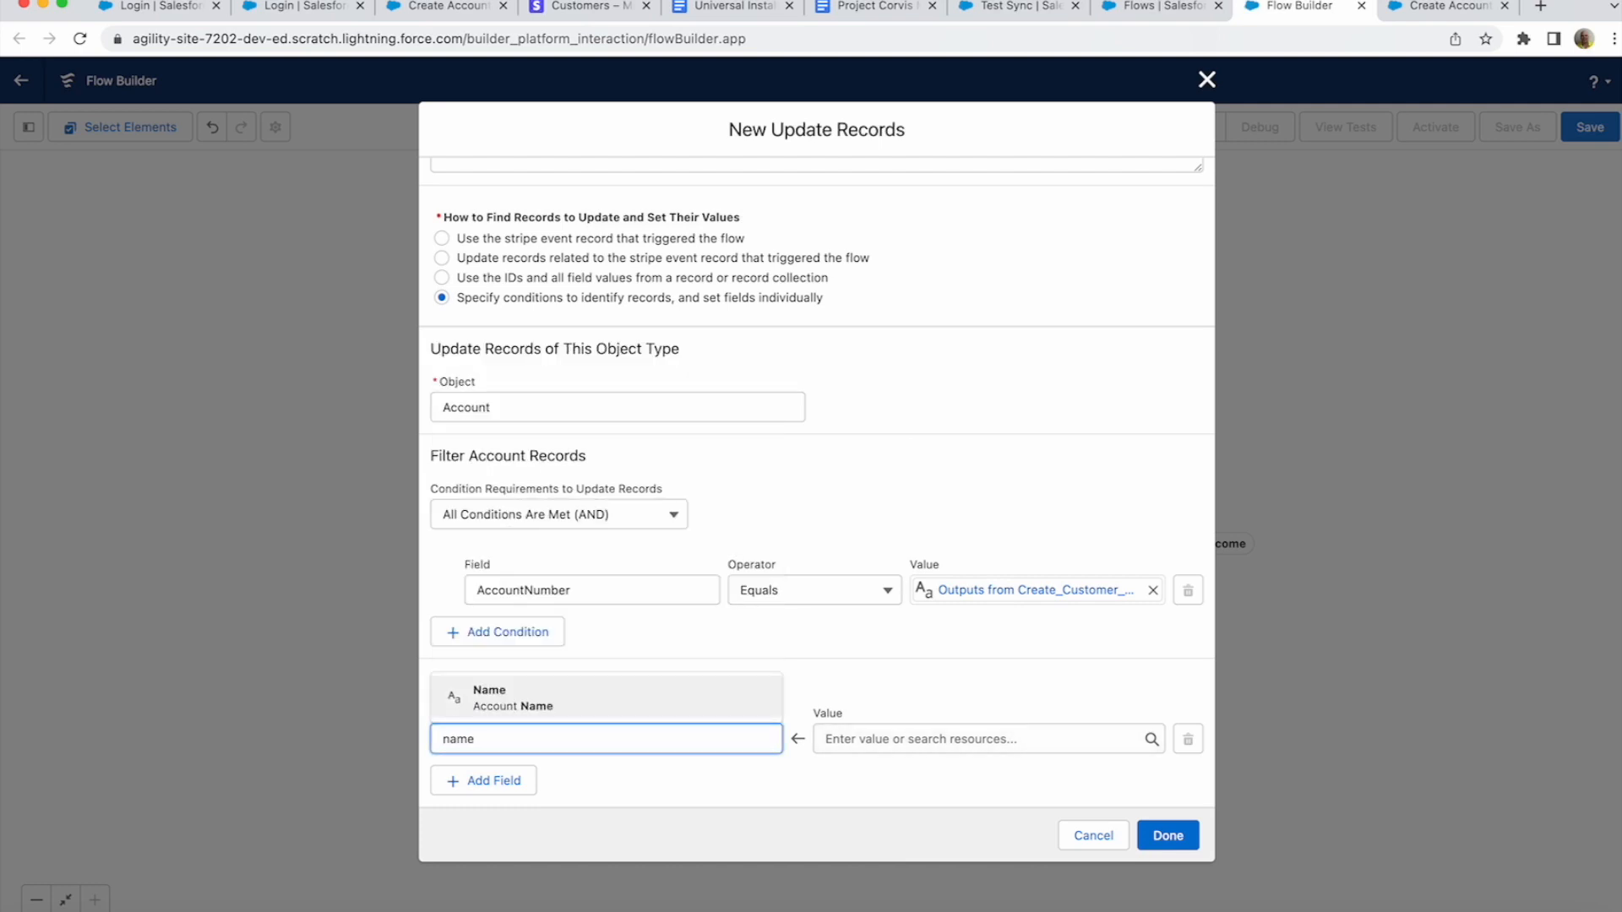
pyautogui.press('Return')
pyautogui.click(980, 739)
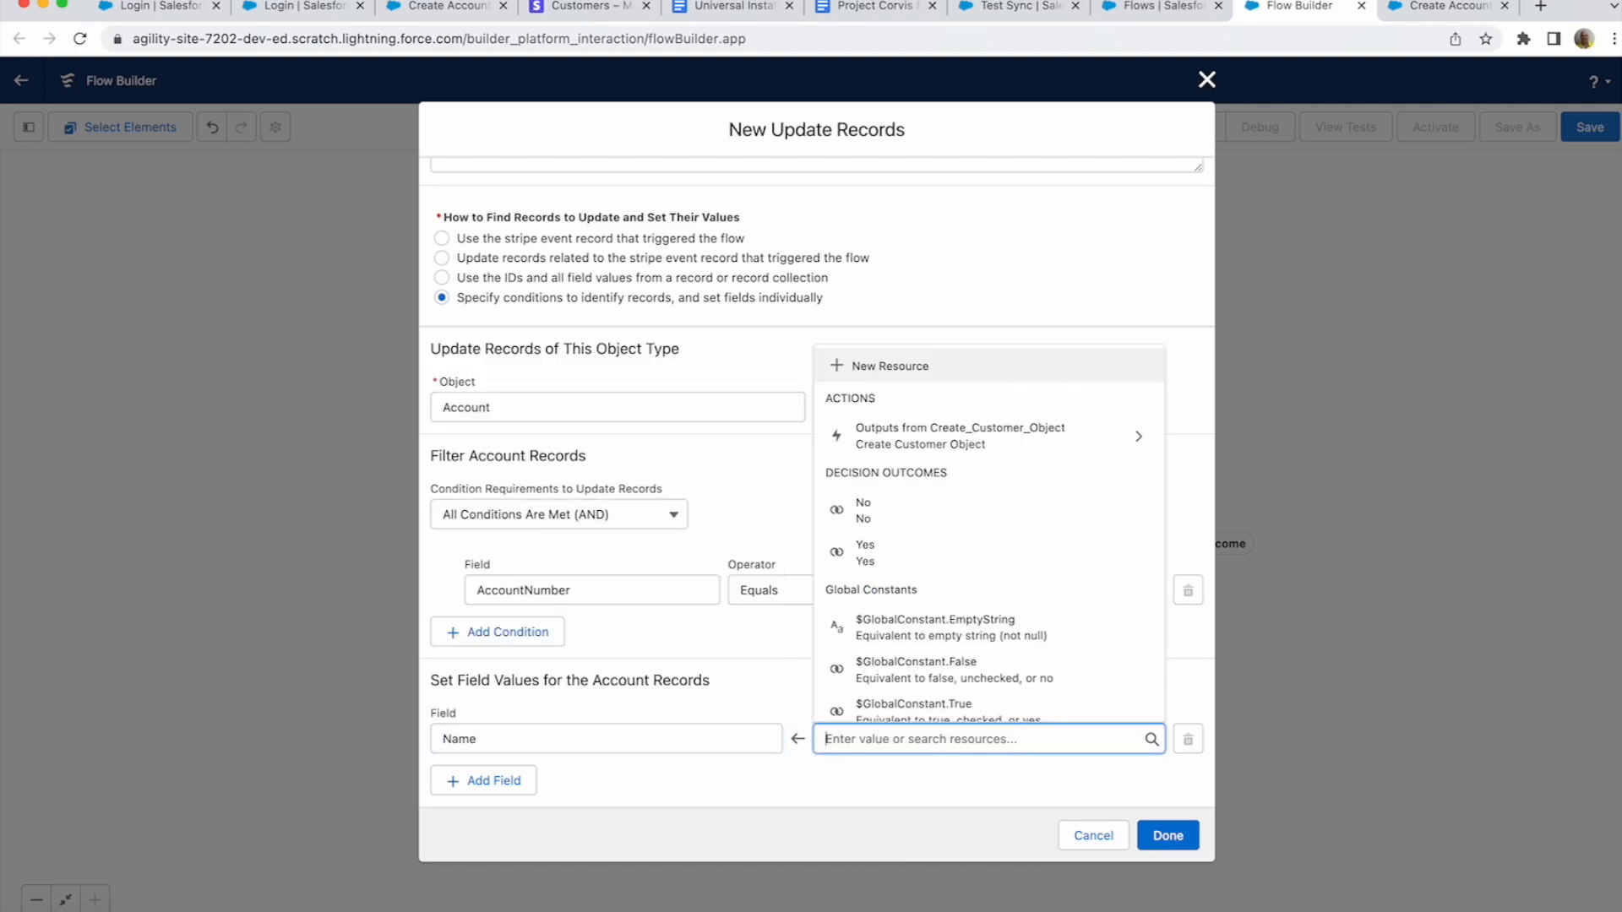
pyautogui.click(980, 442)
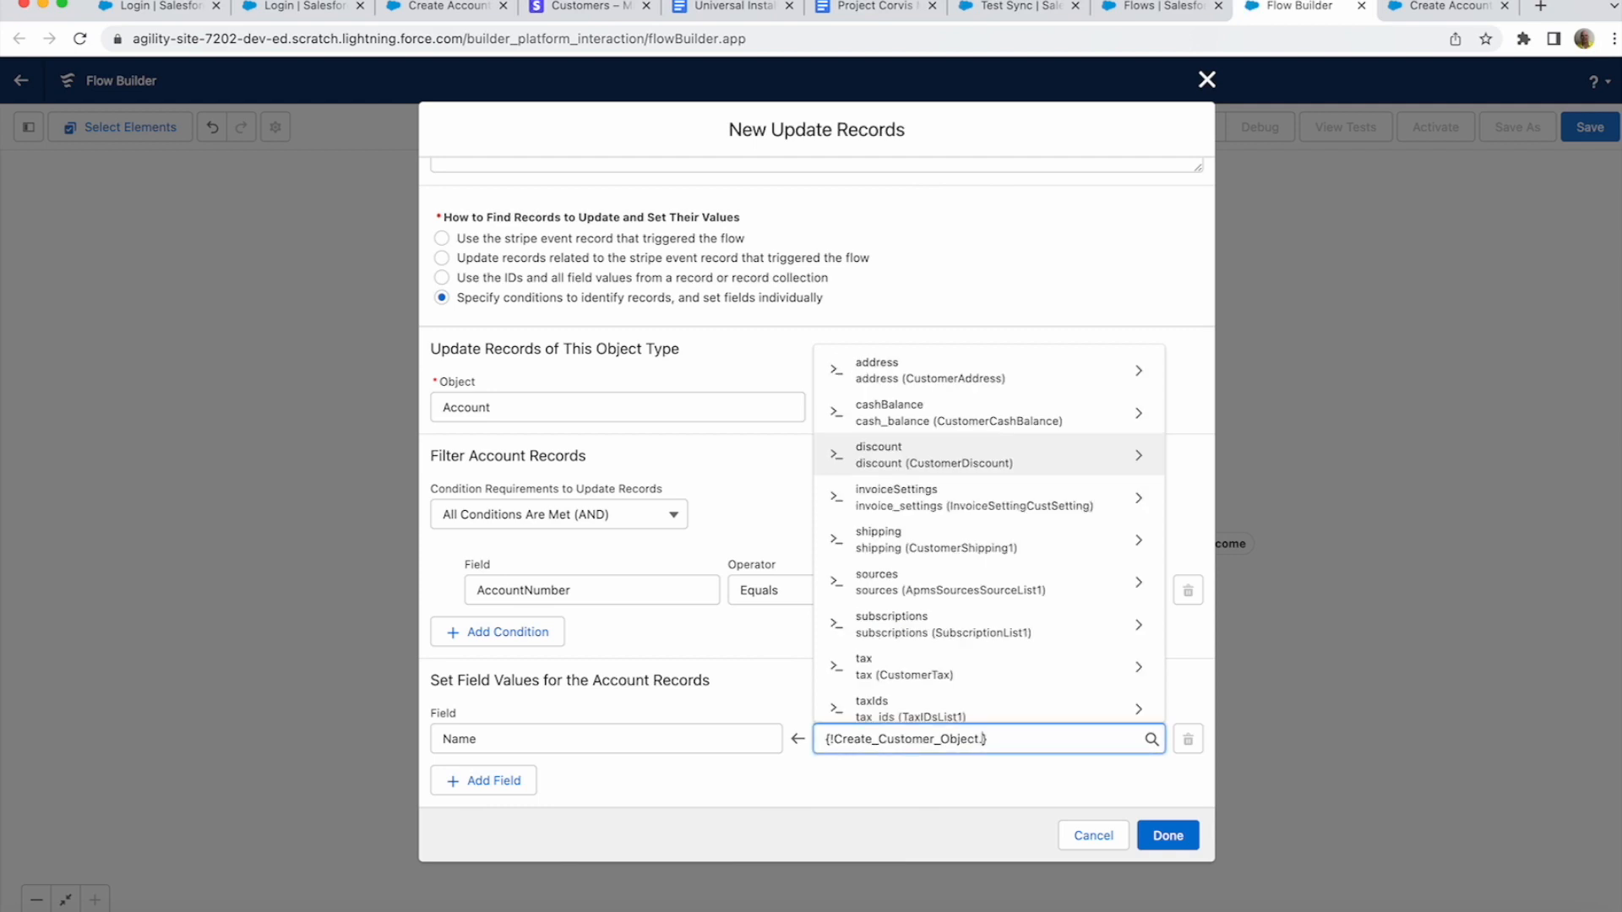
pyautogui.write('name')
pyautogui.press('Return')
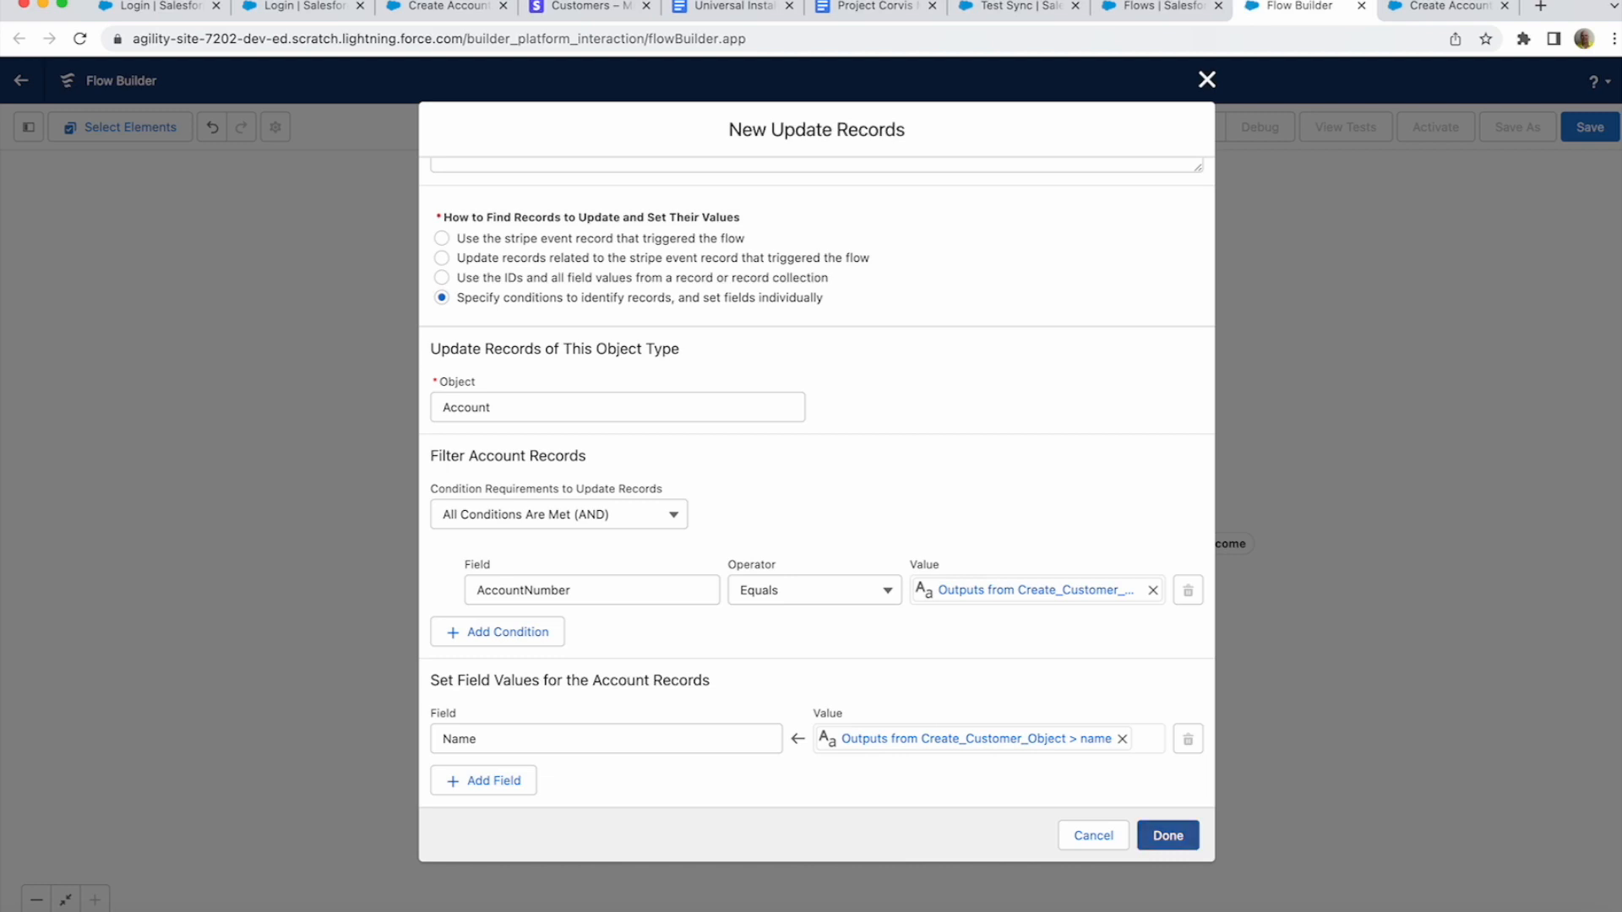
pyautogui.click(1168, 835)
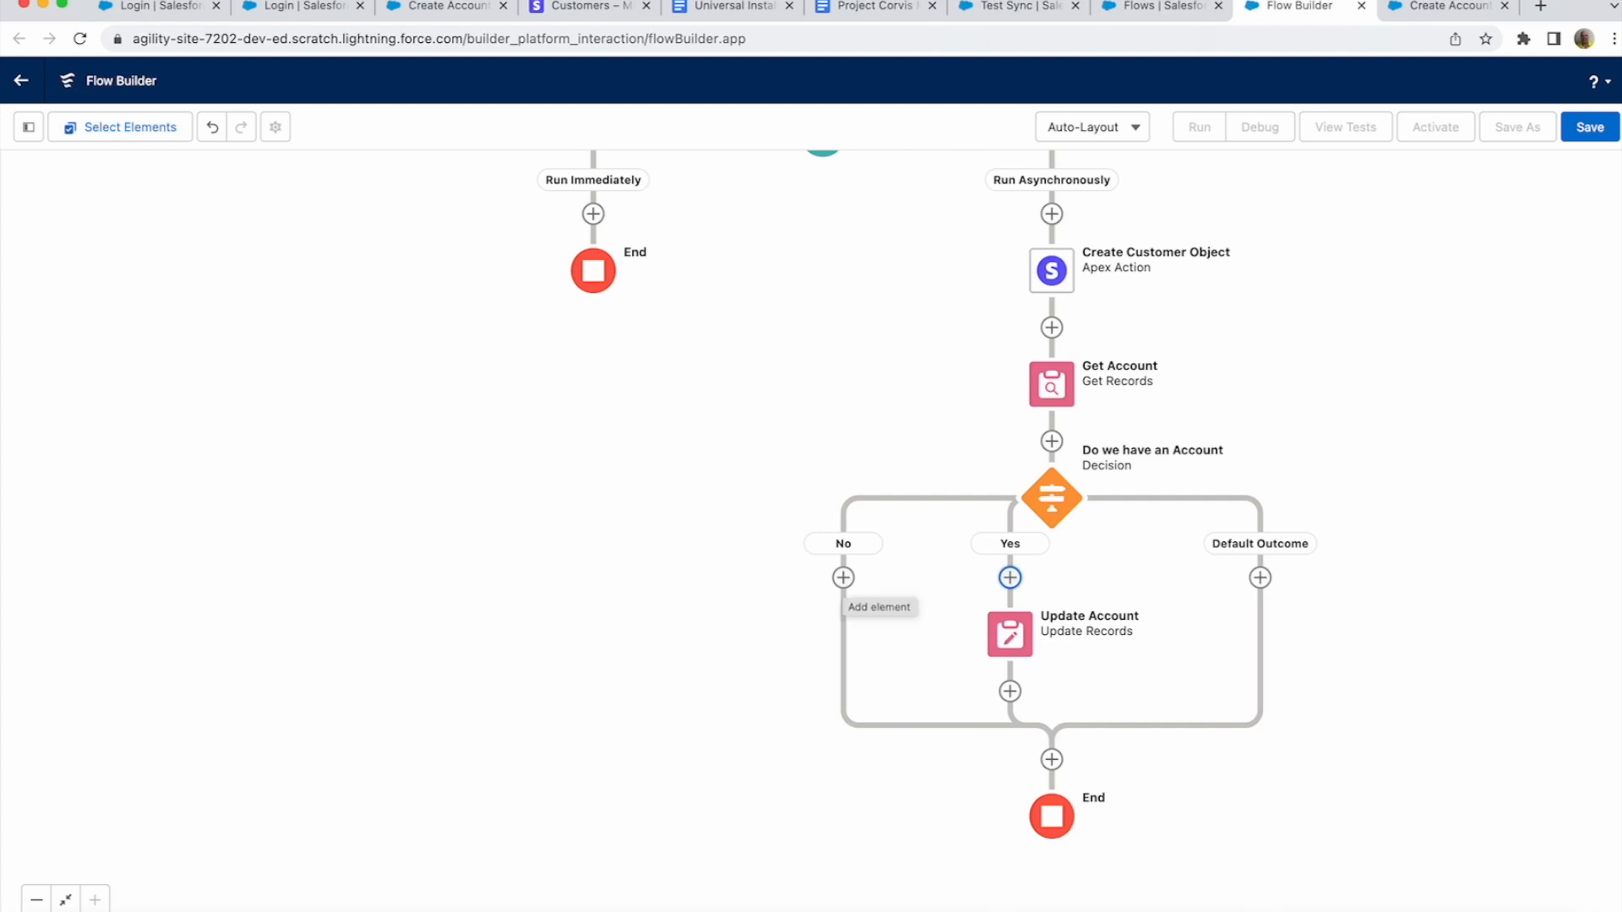
# - Choose Create Records from the Data options for the decision's No branch
pyautogui.click(843, 577)
pyautogui.scroll(-3, 843, 760)
pyautogui.scroll(-3, 843, 760)
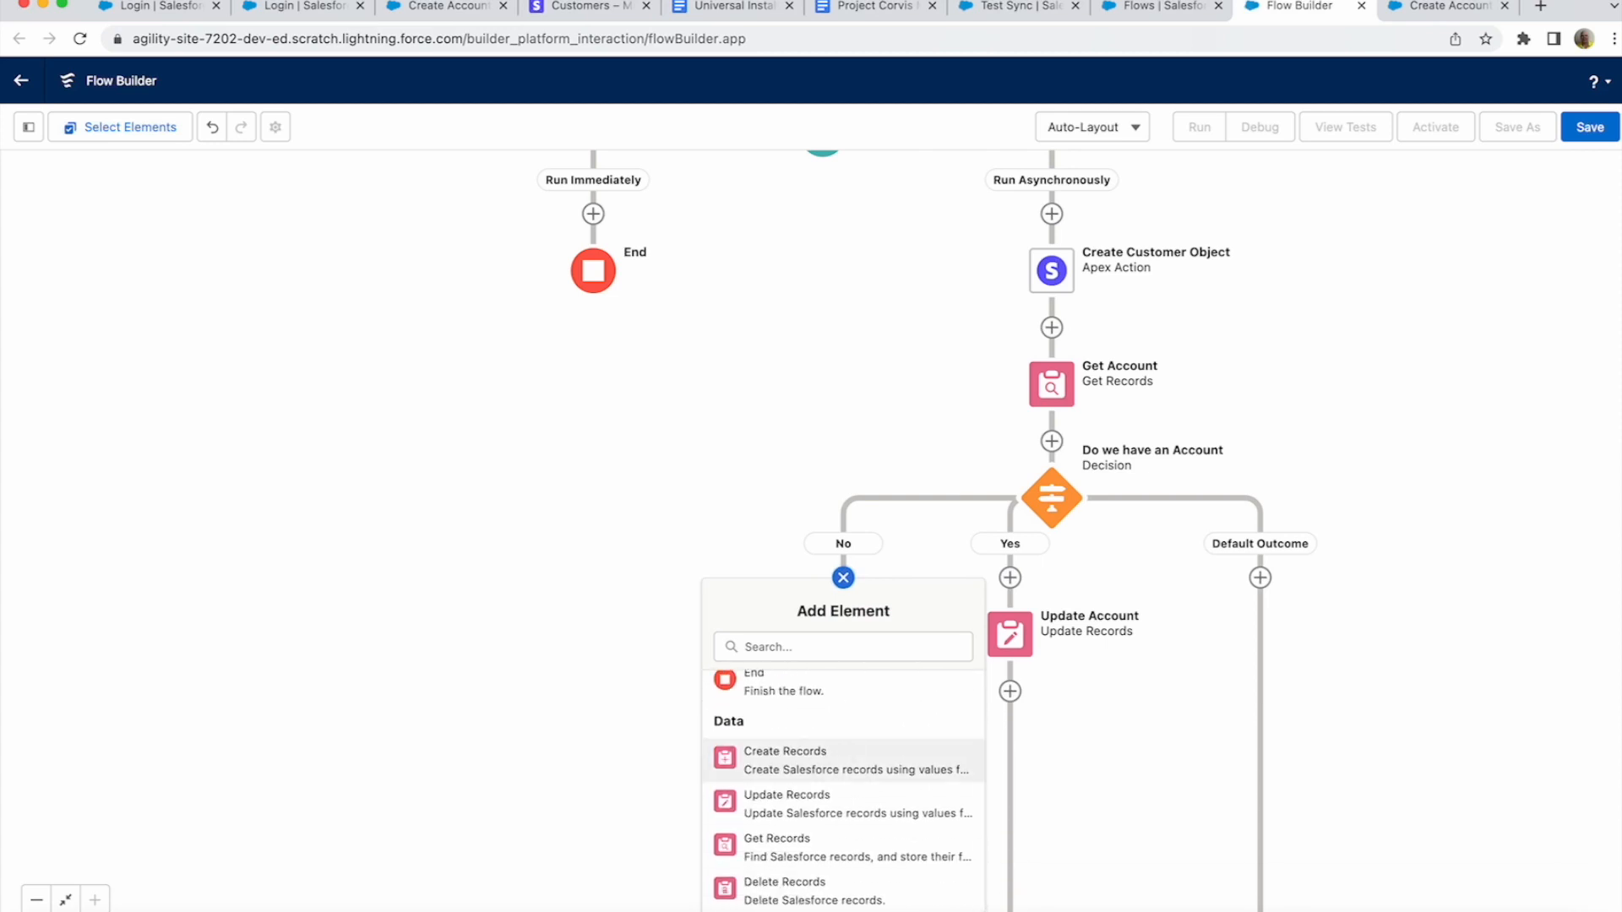
pyautogui.click(844, 749)
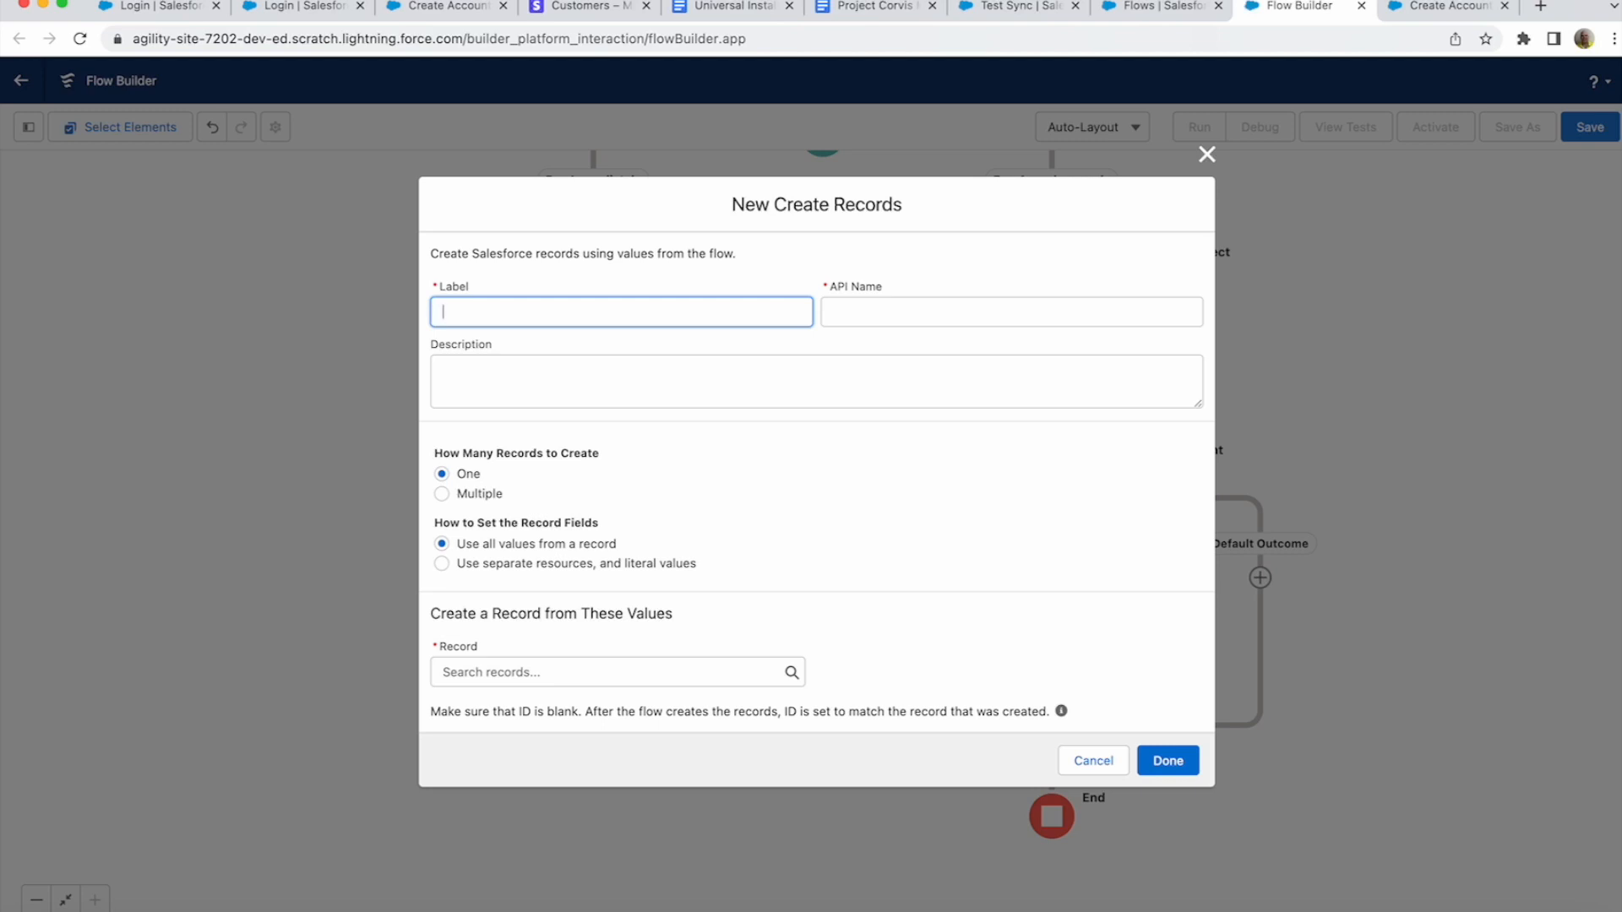
# - Label the step 'Create Account' for an Account with AccountNumber set to Create_Customer_Object.id
pyautogui.write('Create Account')
pyautogui.press('Tab')
pyautogui.press('Tab')
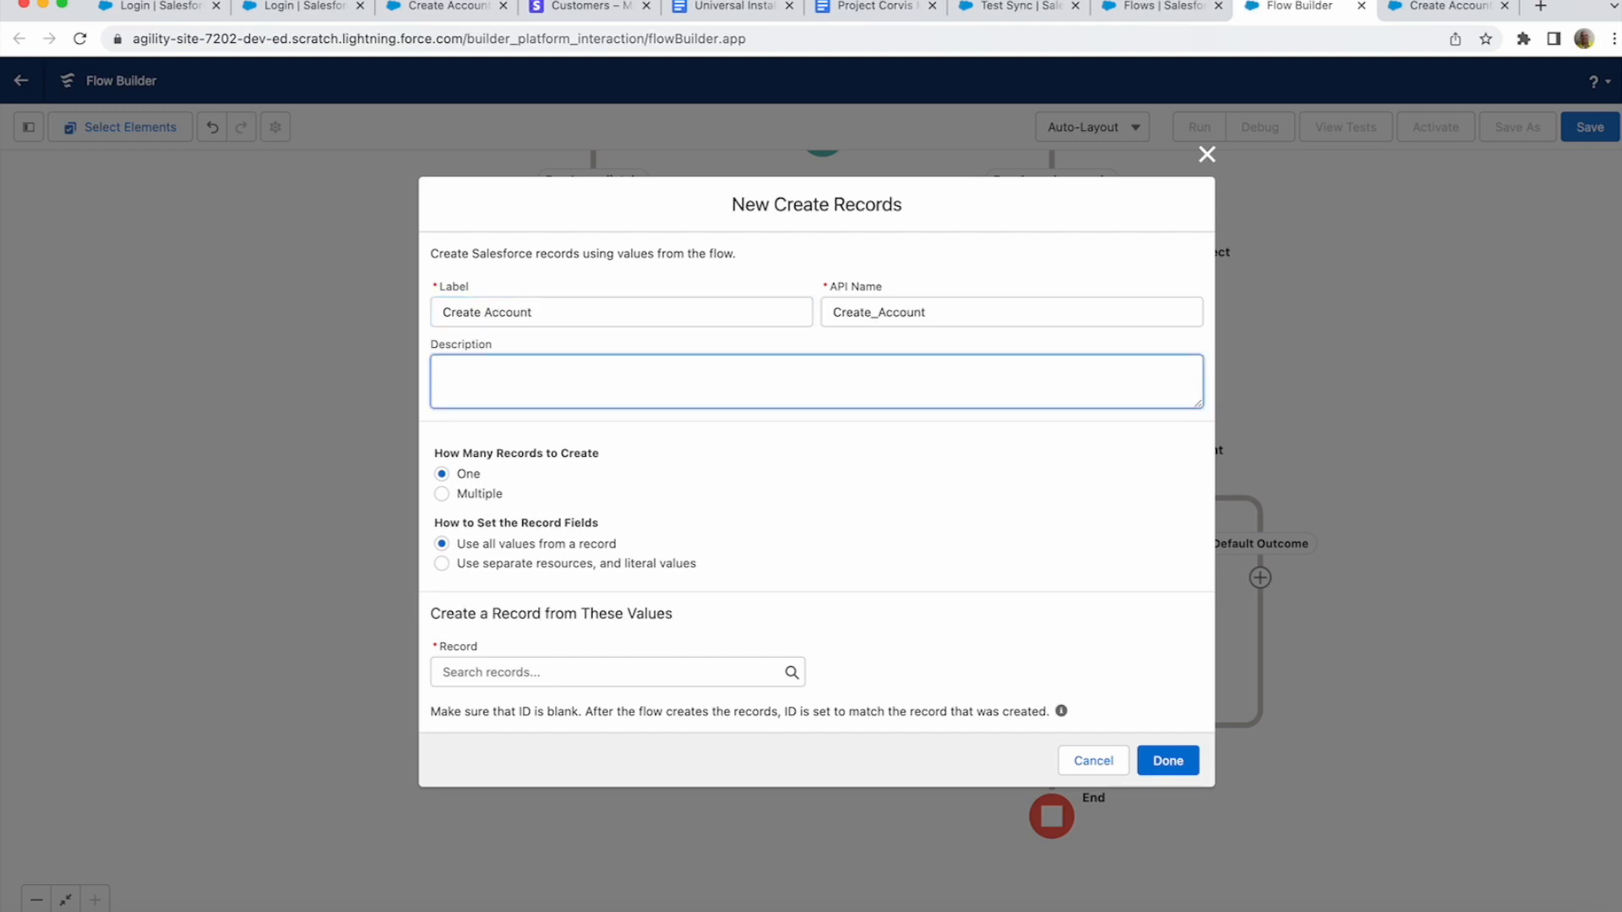
pyautogui.click(442, 563)
pyautogui.click(609, 690)
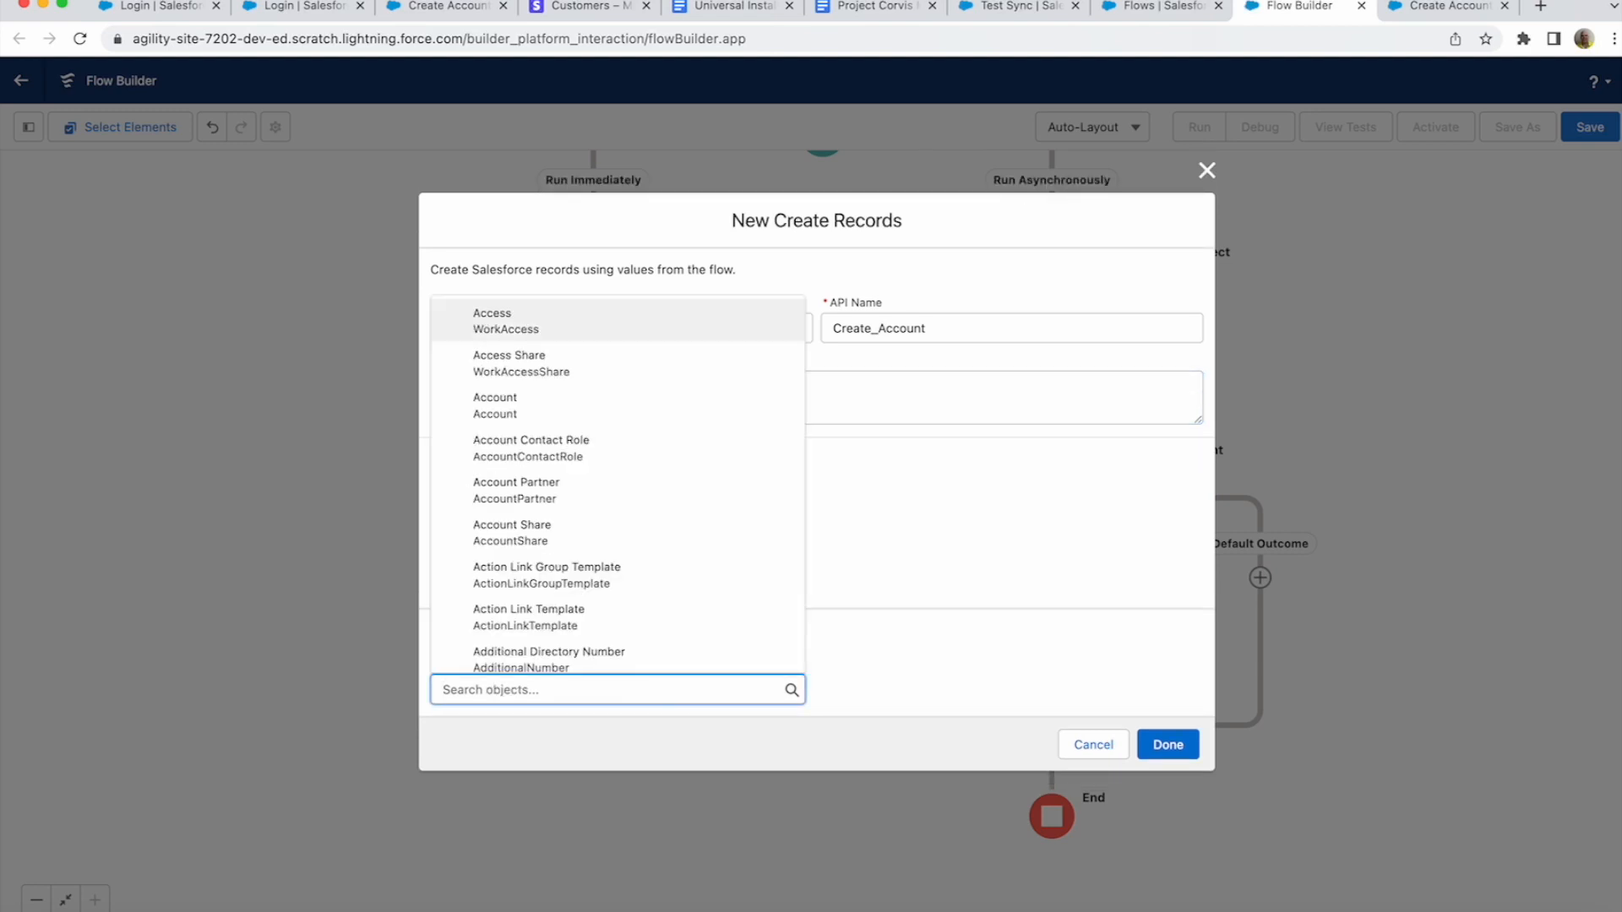
pyautogui.click(495, 405)
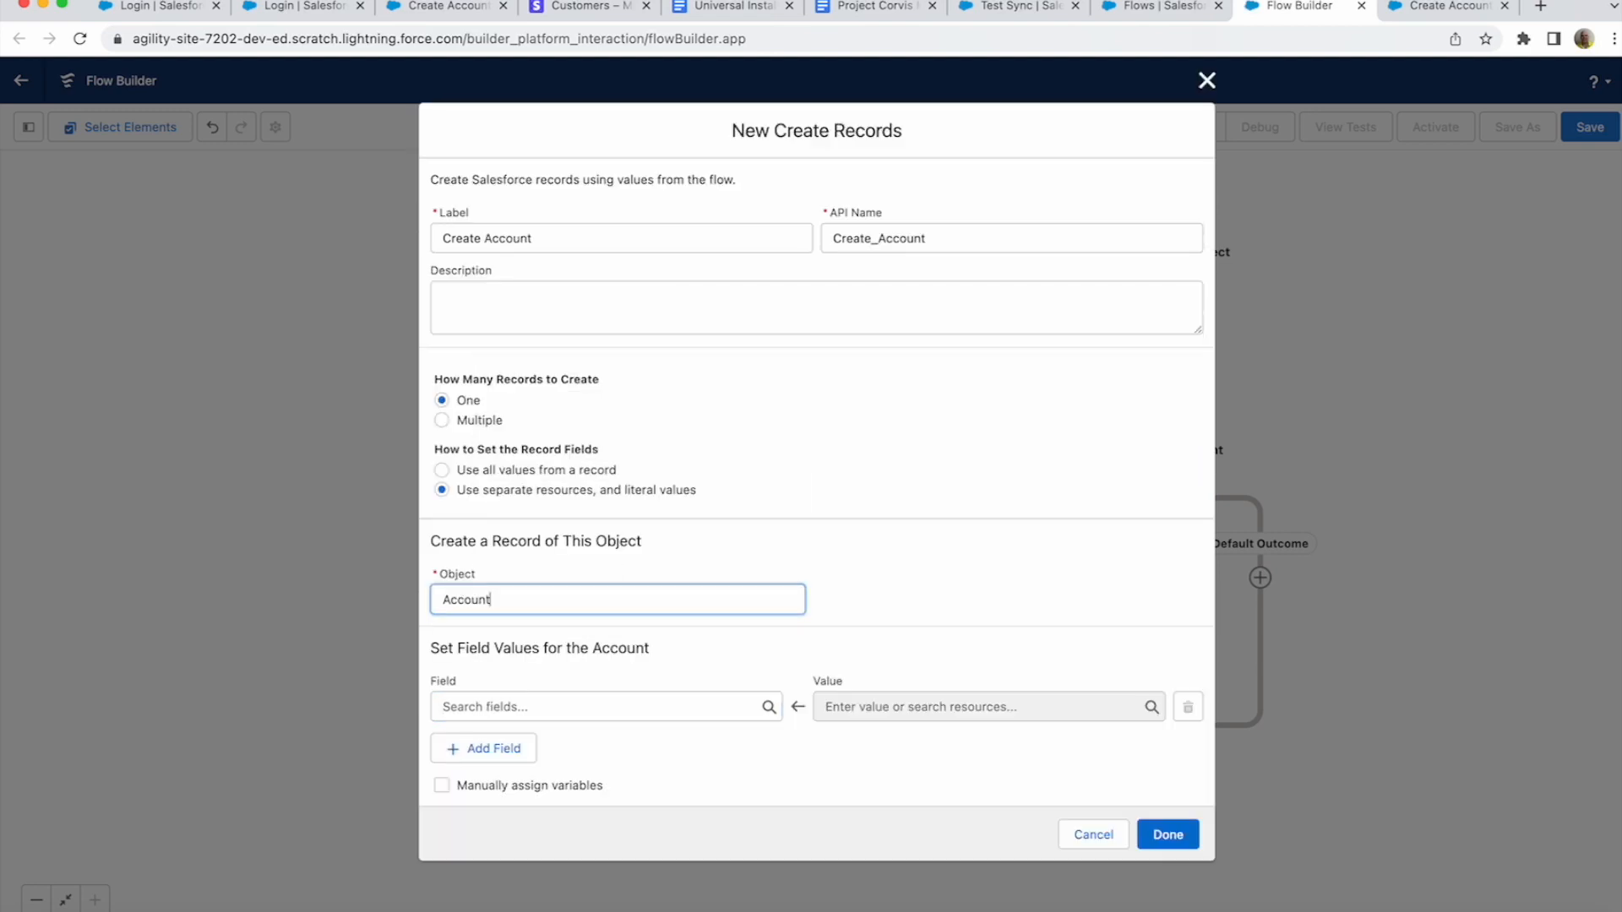
pyautogui.click(606, 707)
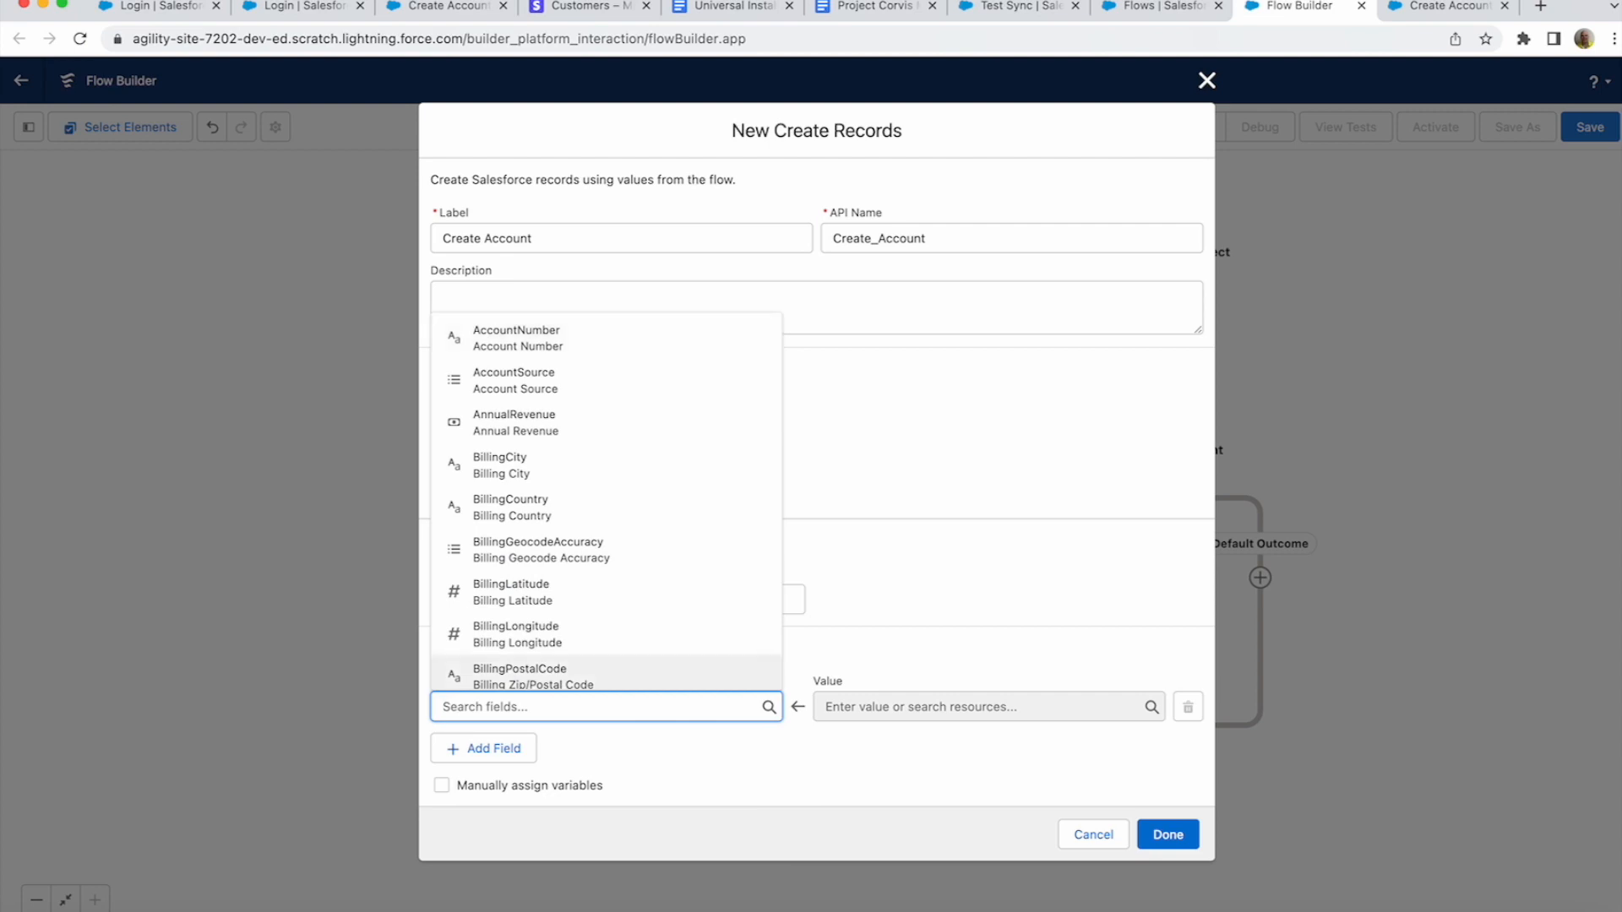
pyautogui.click(517, 338)
pyautogui.click(971, 707)
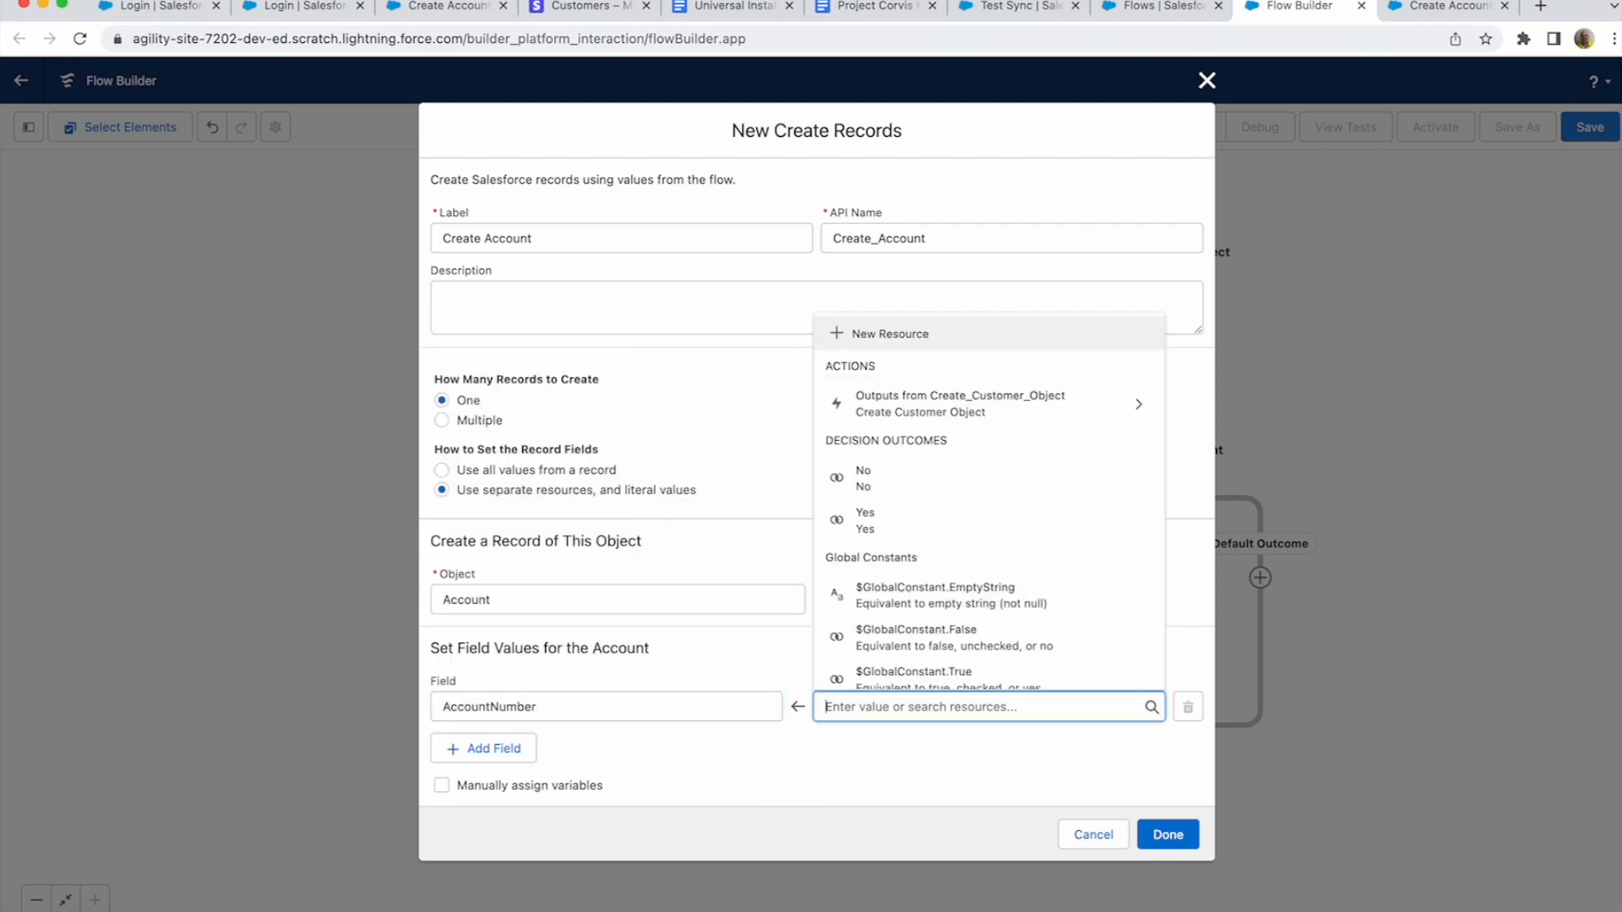
pyautogui.click(960, 404)
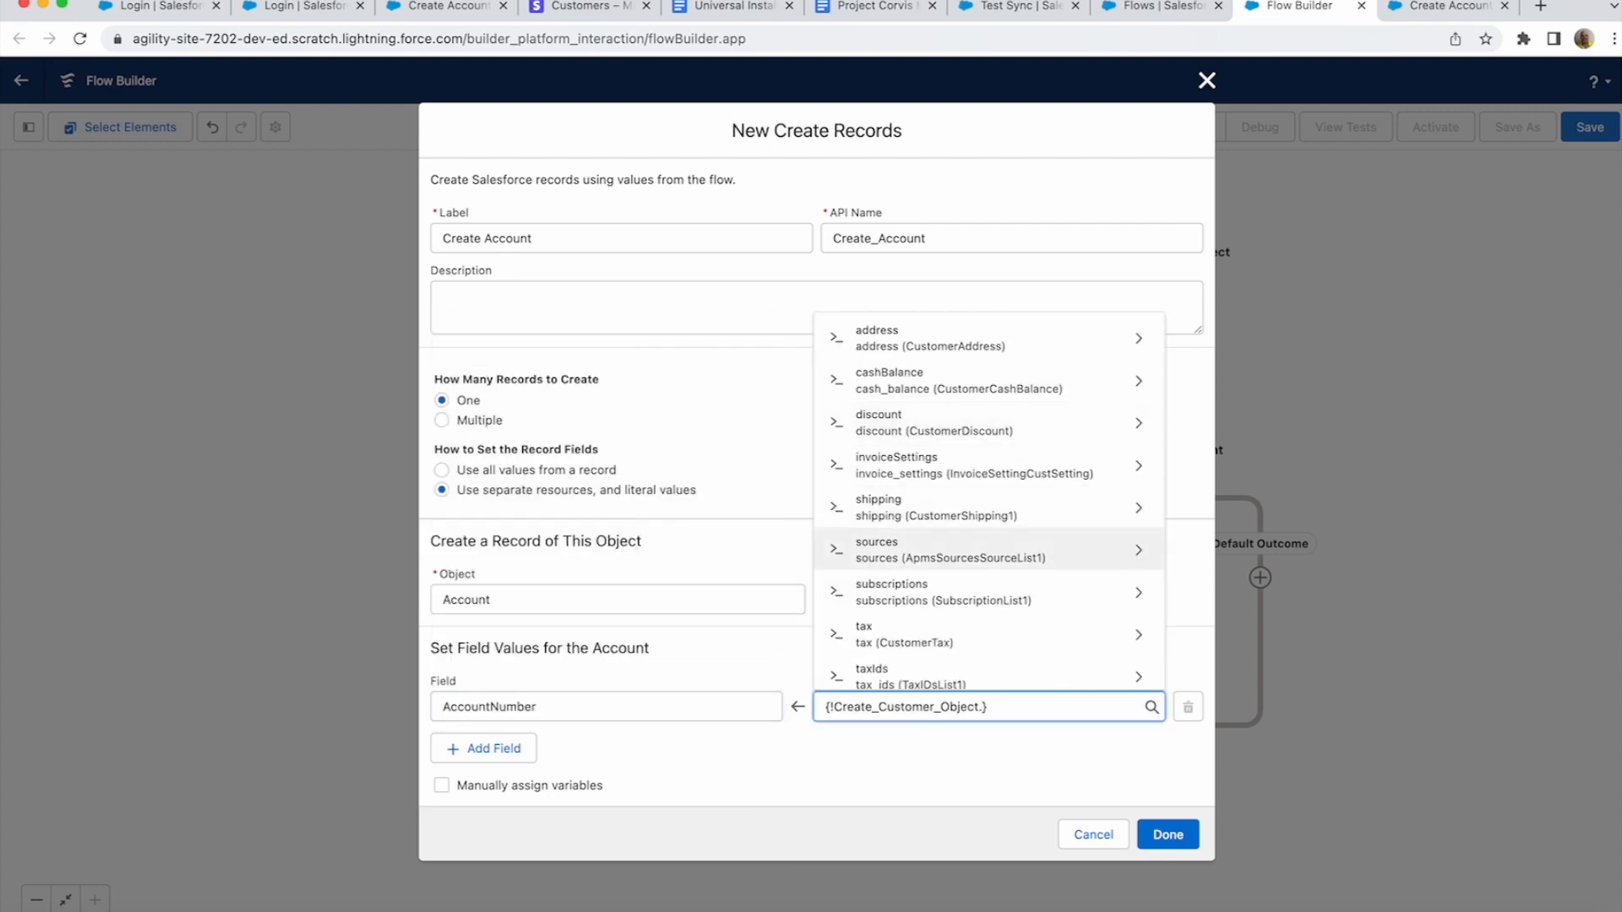
pyautogui.write('id')
pyautogui.click(929, 663)
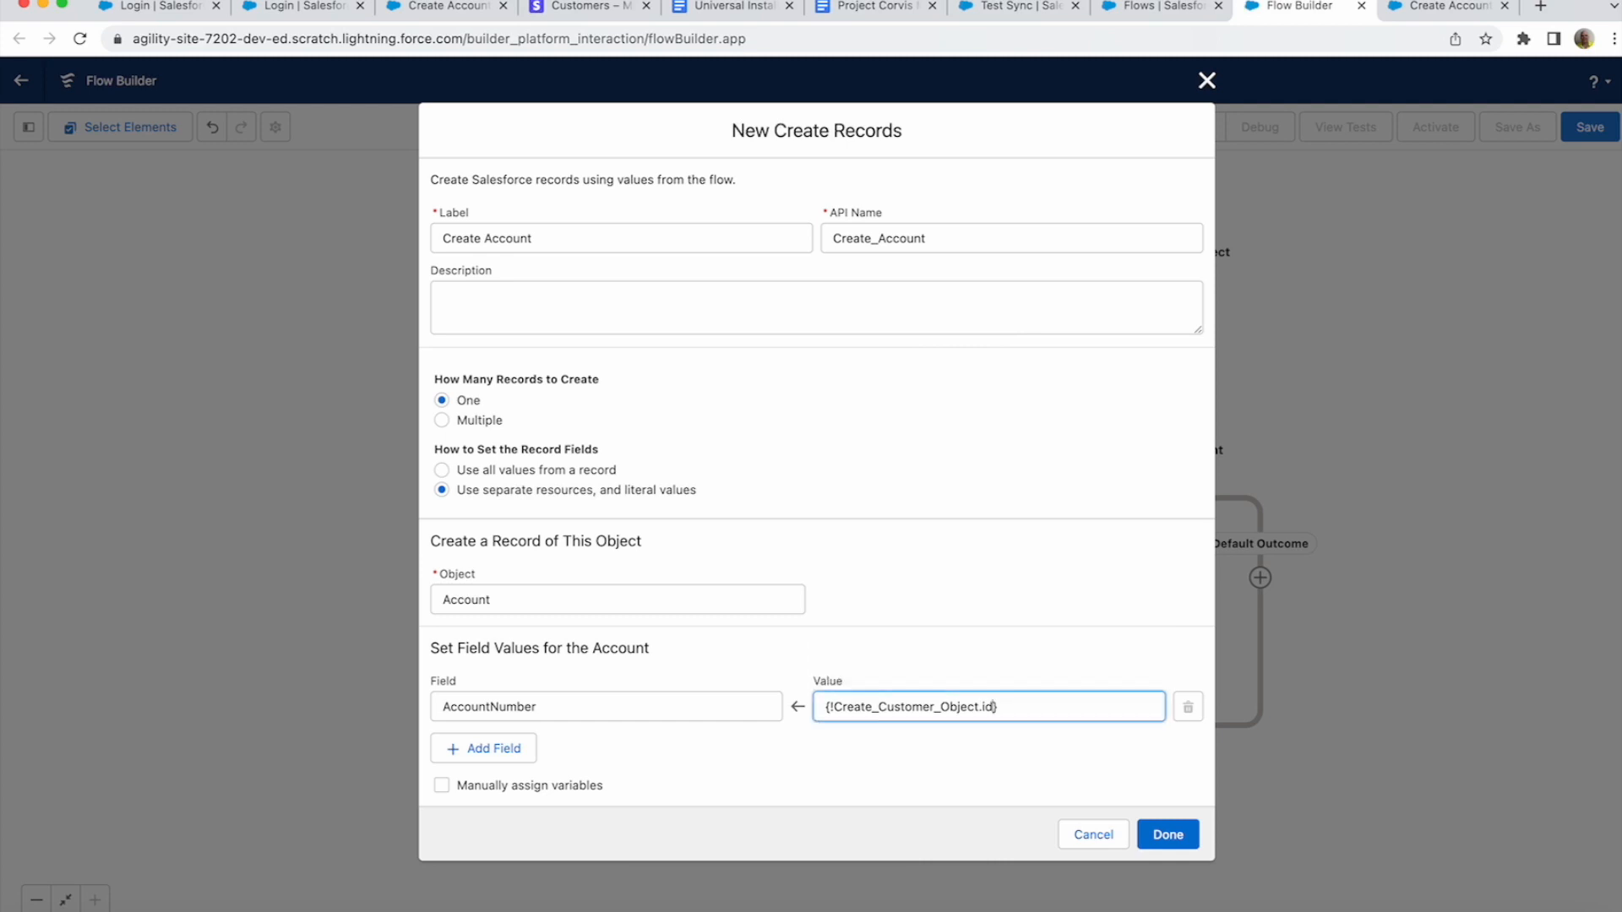
# - Map the Account Name to Create_Customer_Object.name and save the Create Account step
pyautogui.click(484, 748)
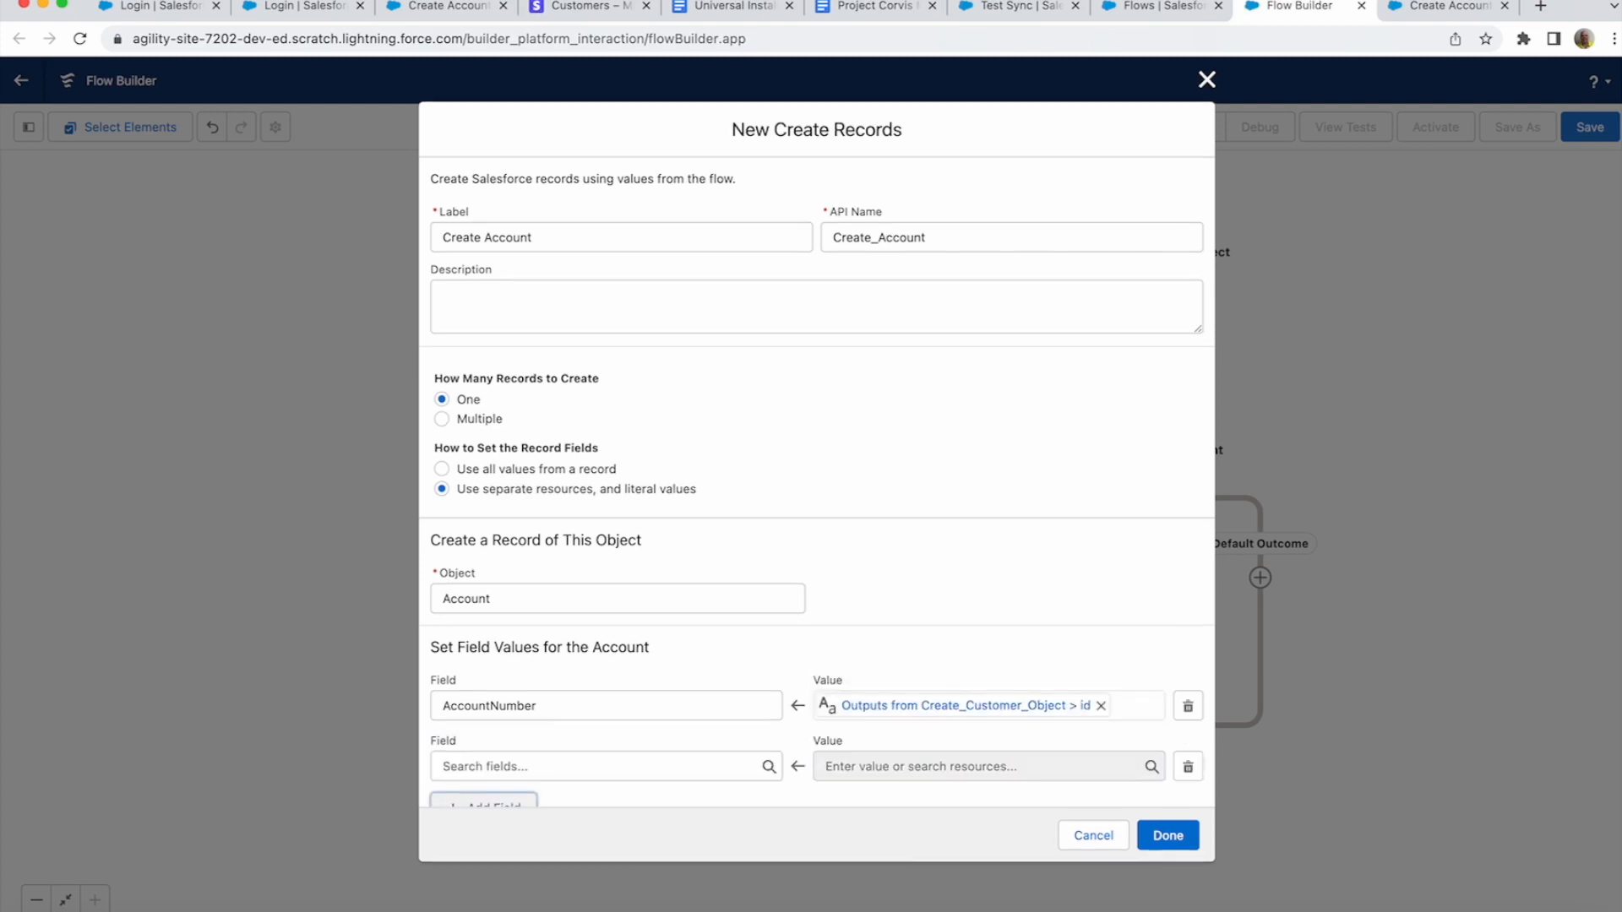
pyautogui.click(507, 766)
pyautogui.write('name')
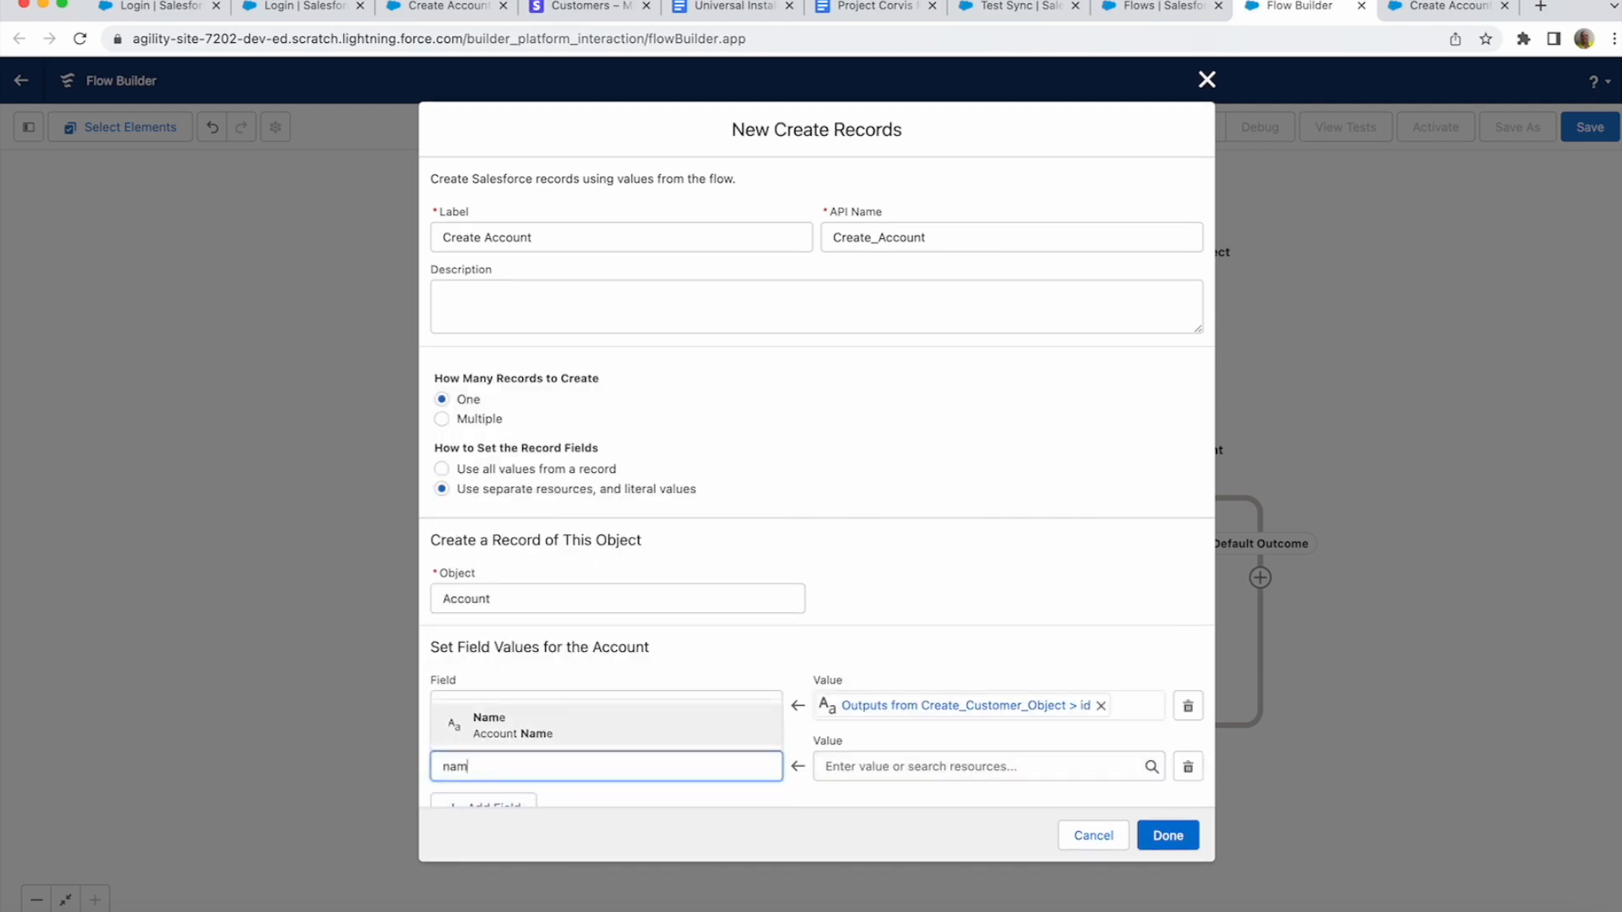
pyautogui.press('Return')
pyautogui.click(980, 767)
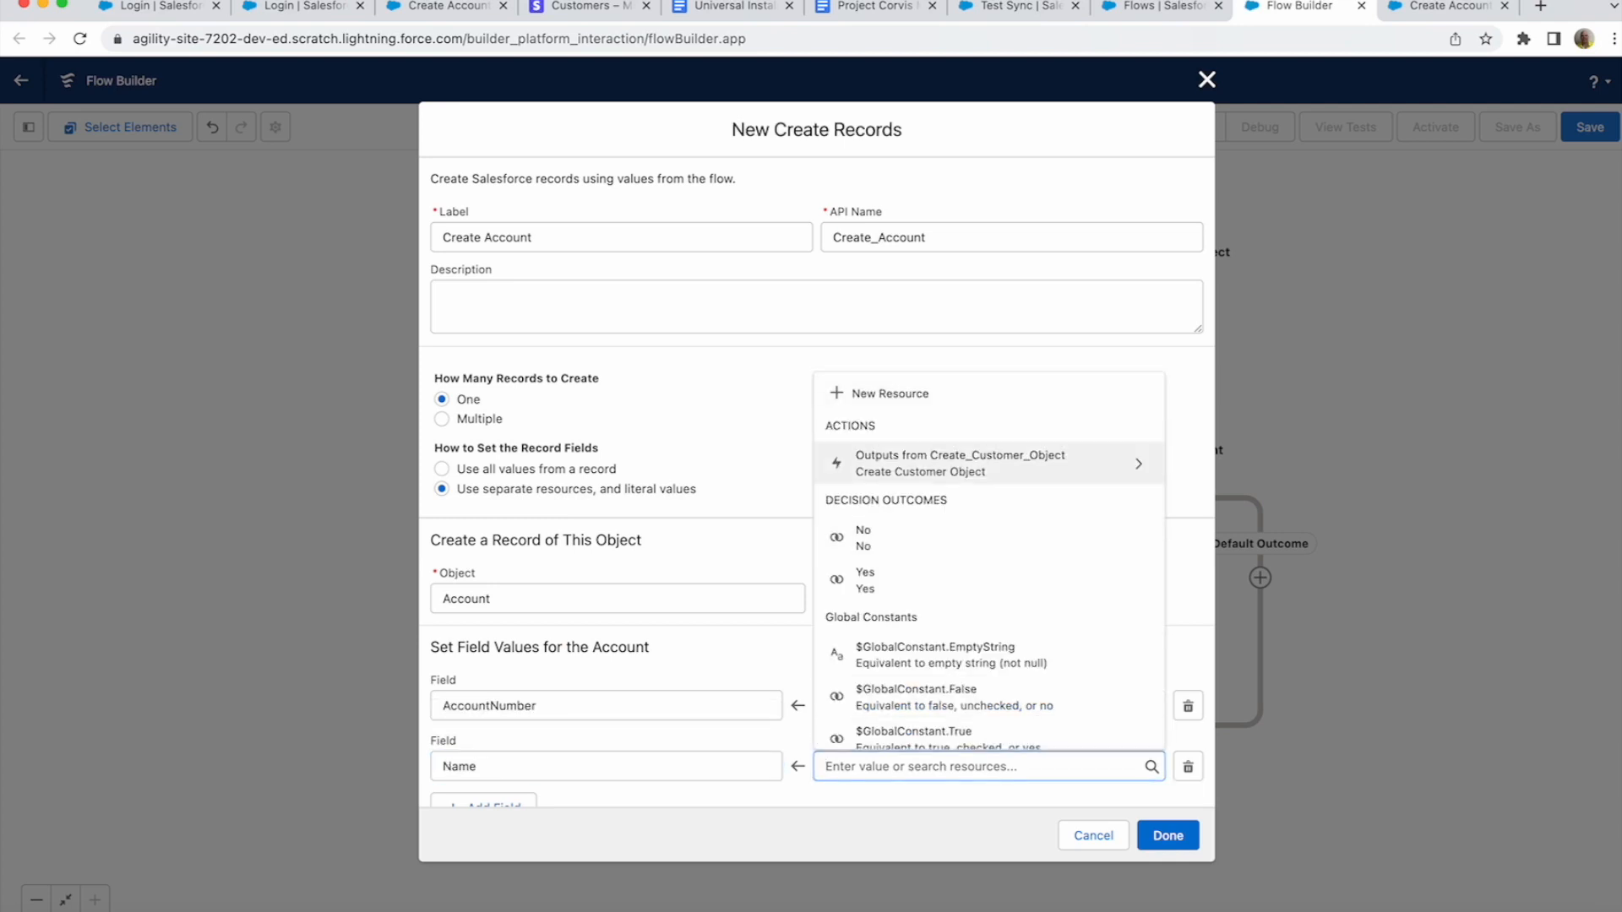
pyautogui.click(971, 464)
pyautogui.write('nam')
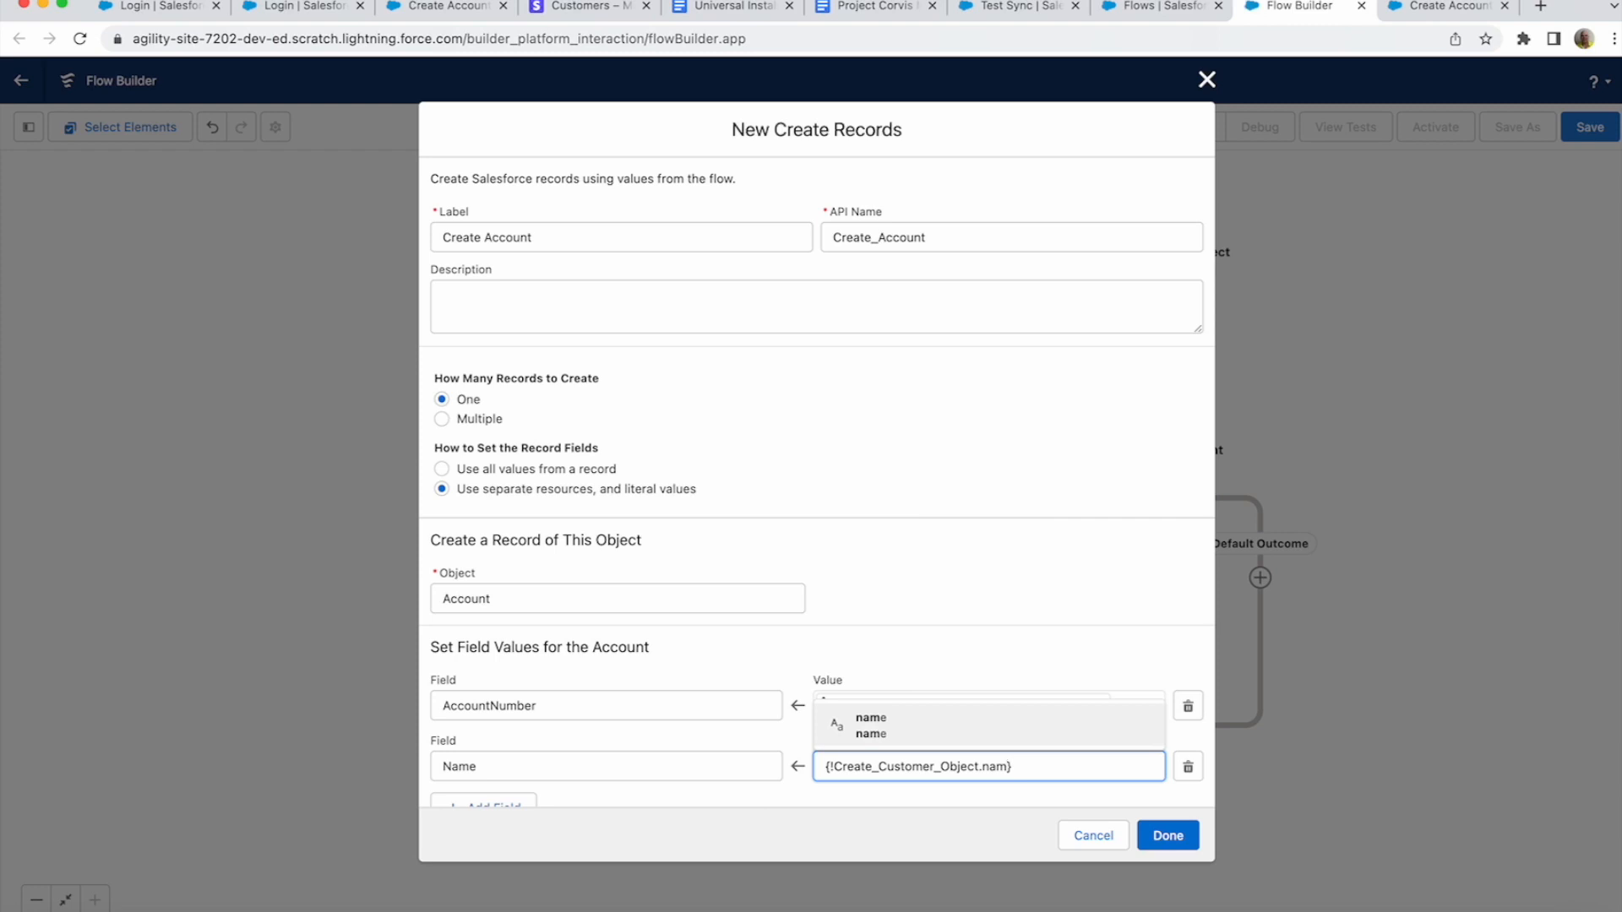
pyautogui.press('Return')
pyautogui.scroll(-1, 972, 464)
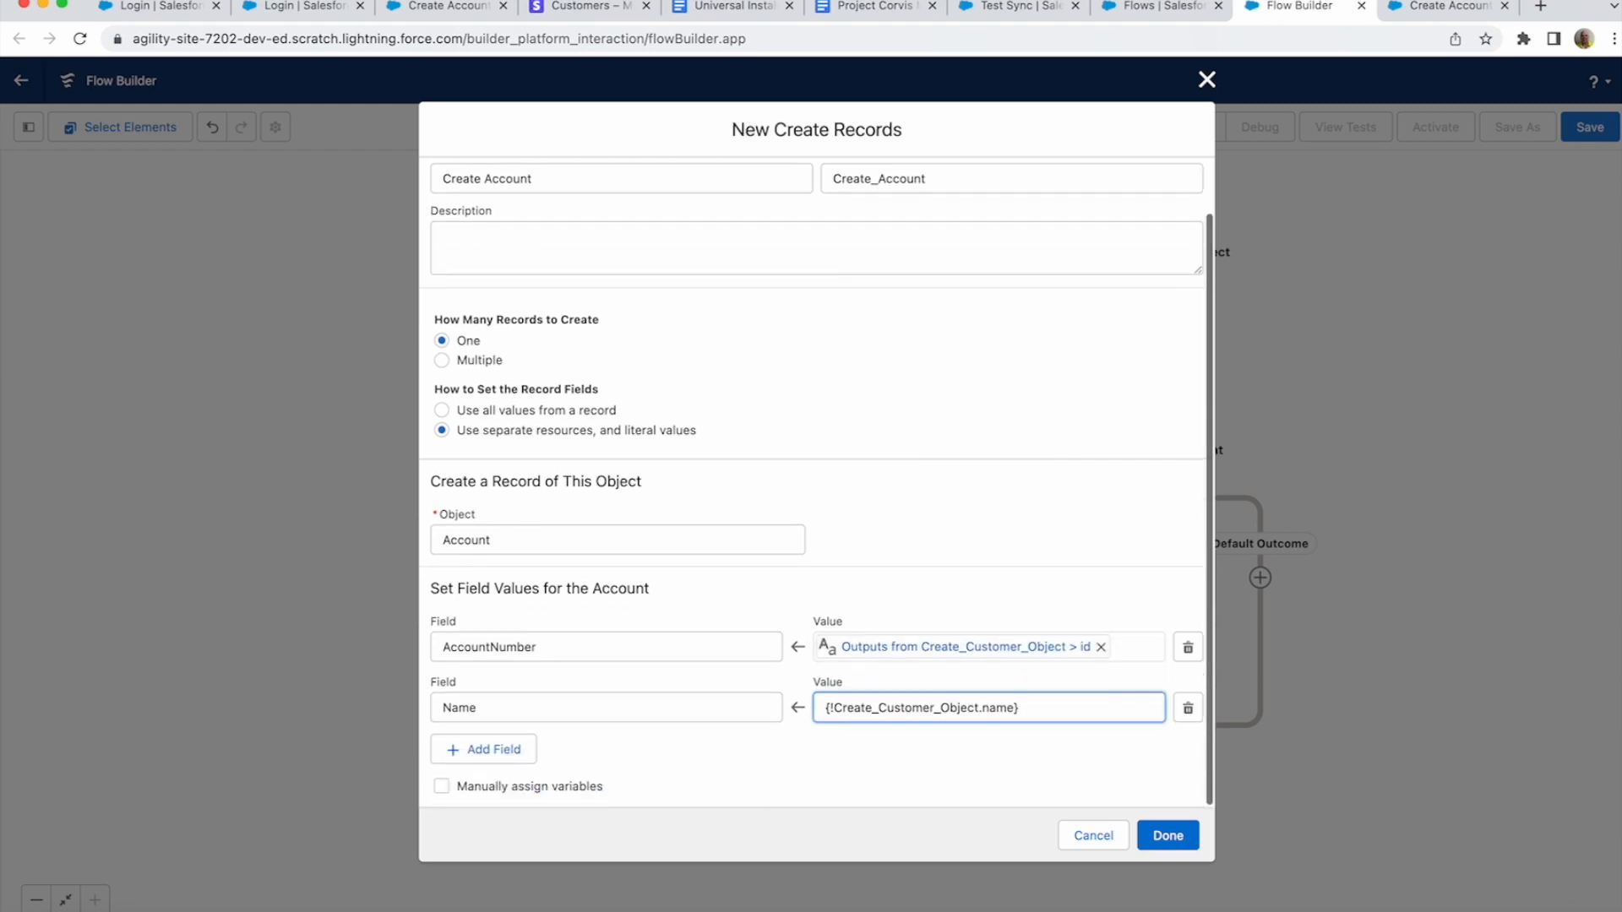
pyautogui.click(1168, 836)
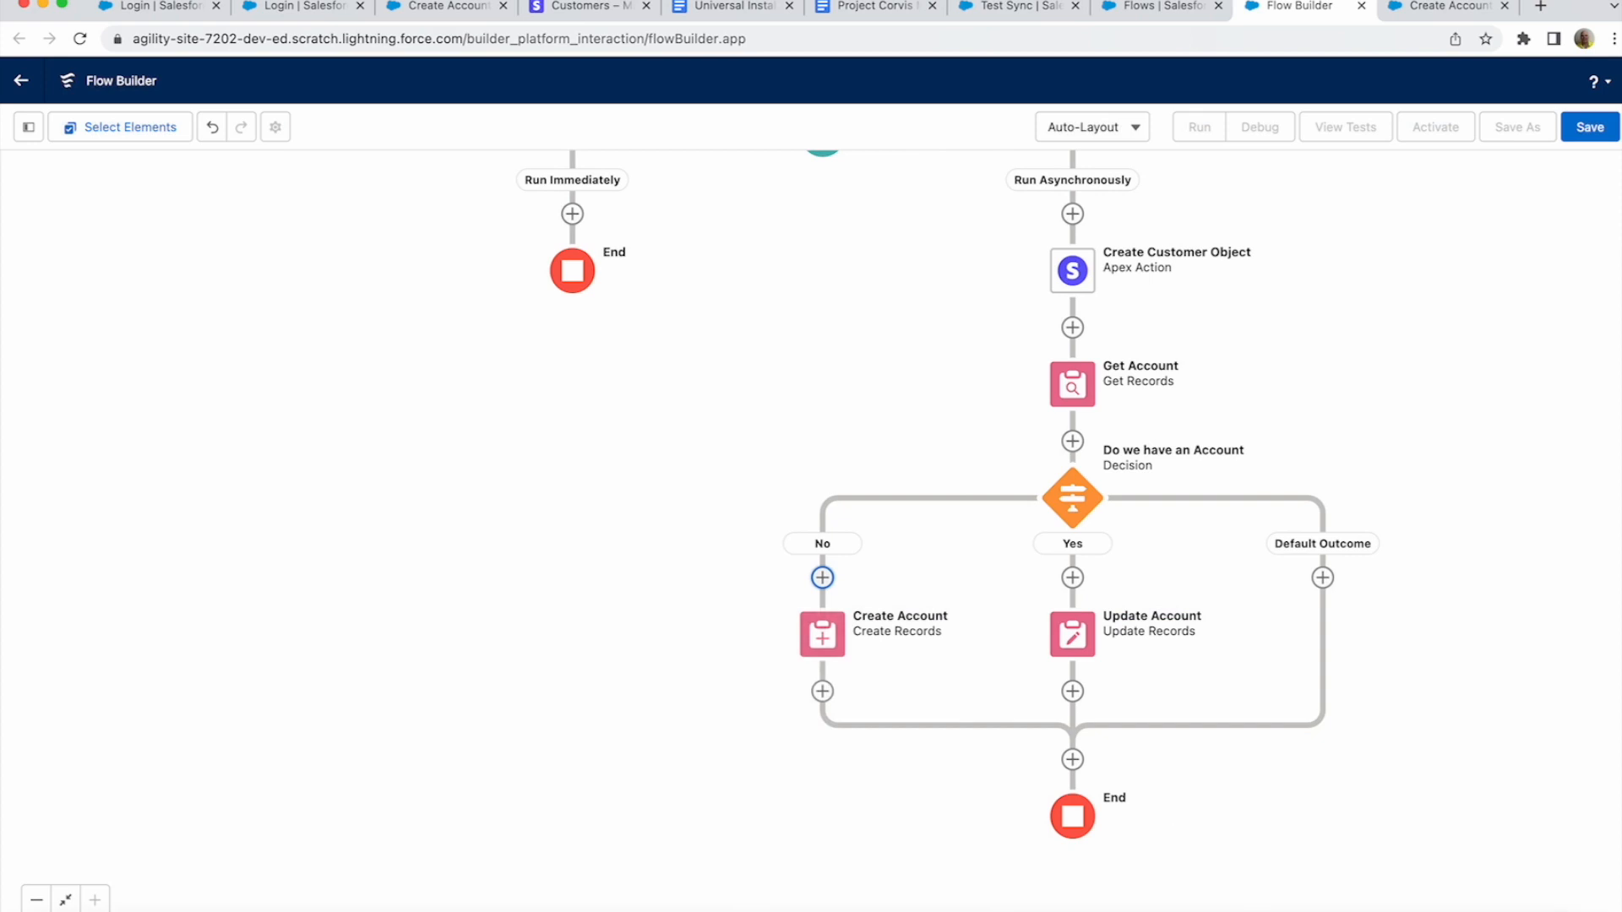
# - Review the finished flow on the canvas and open the Save the flow dialog
pyautogui.moveTo(845, 380); pyautogui.dragTo(723, 577)
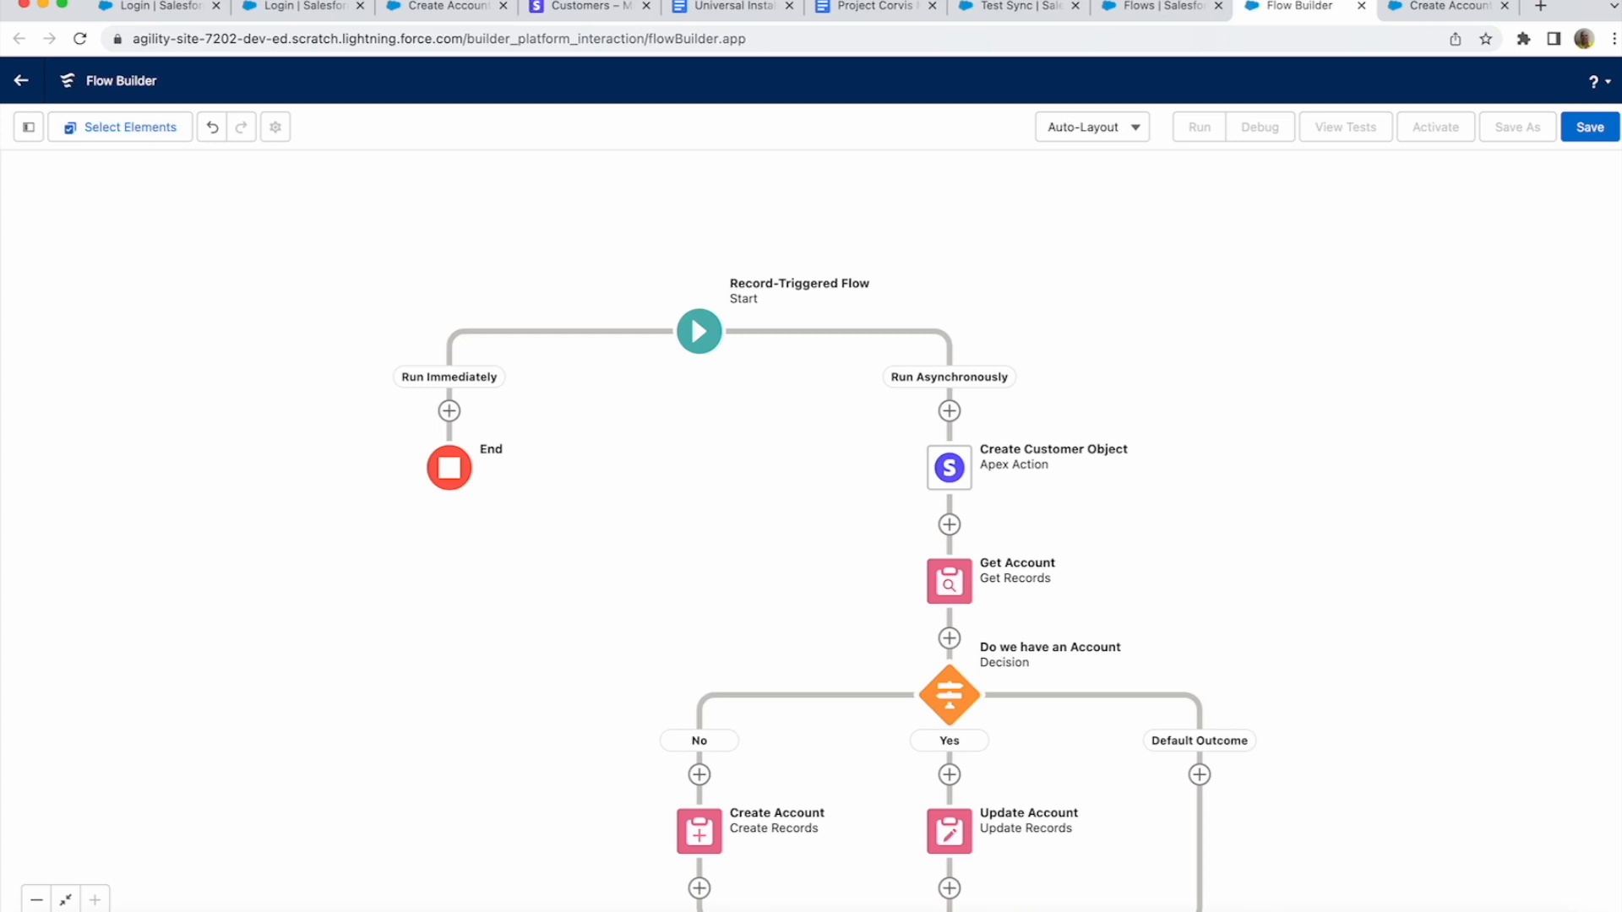
pyautogui.moveTo(1210, 568); pyautogui.dragTo(1212, 373)
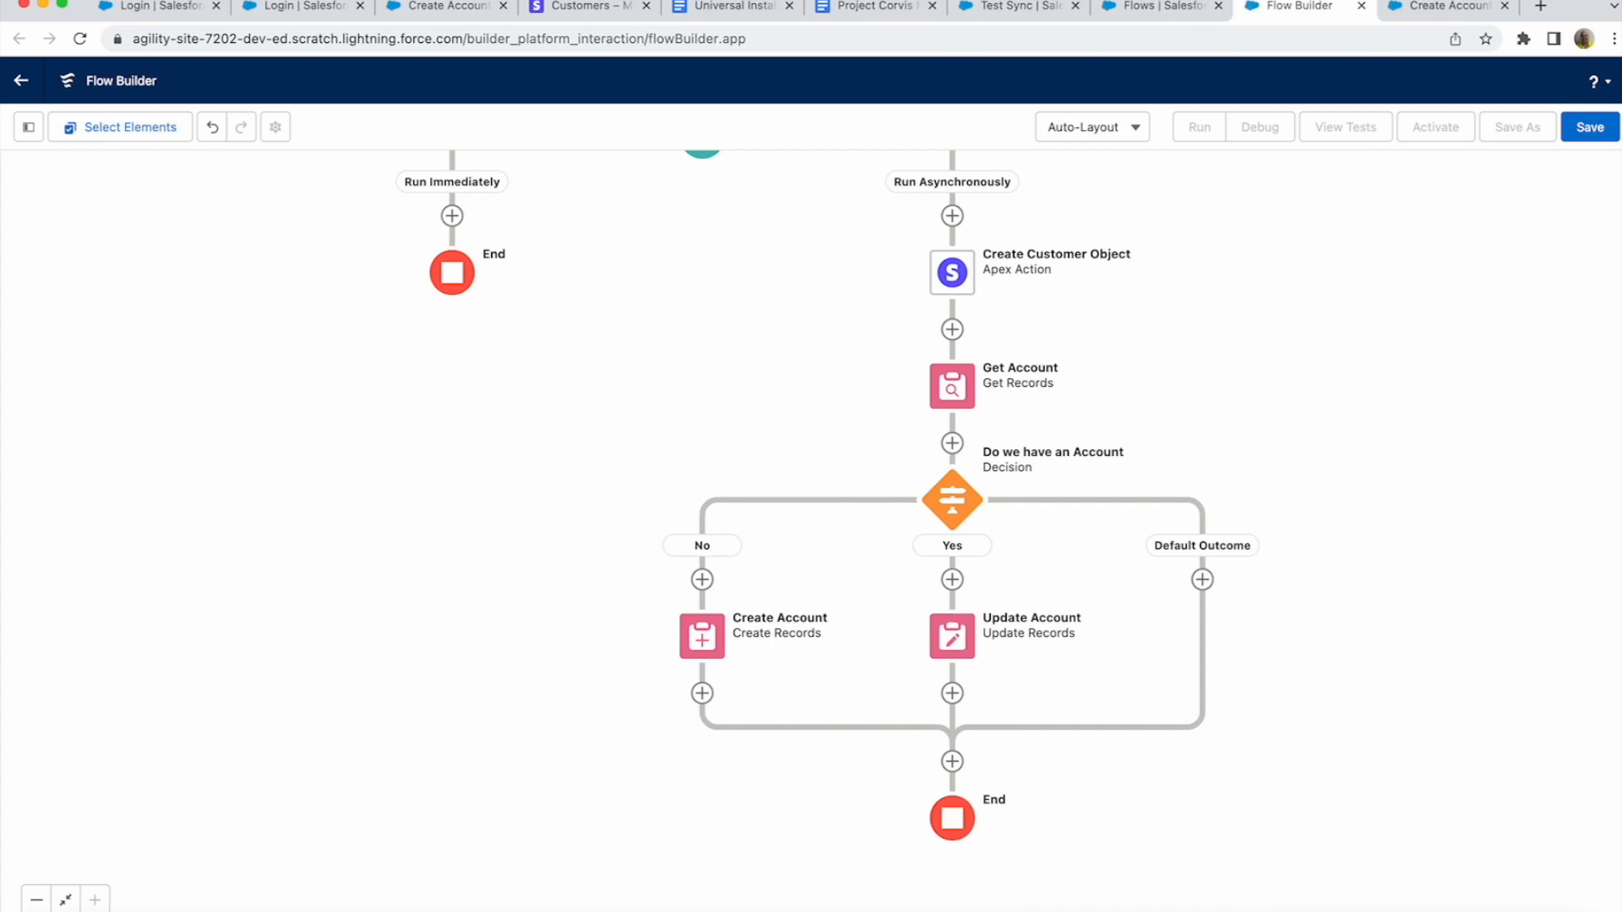
pyautogui.click(1590, 126)
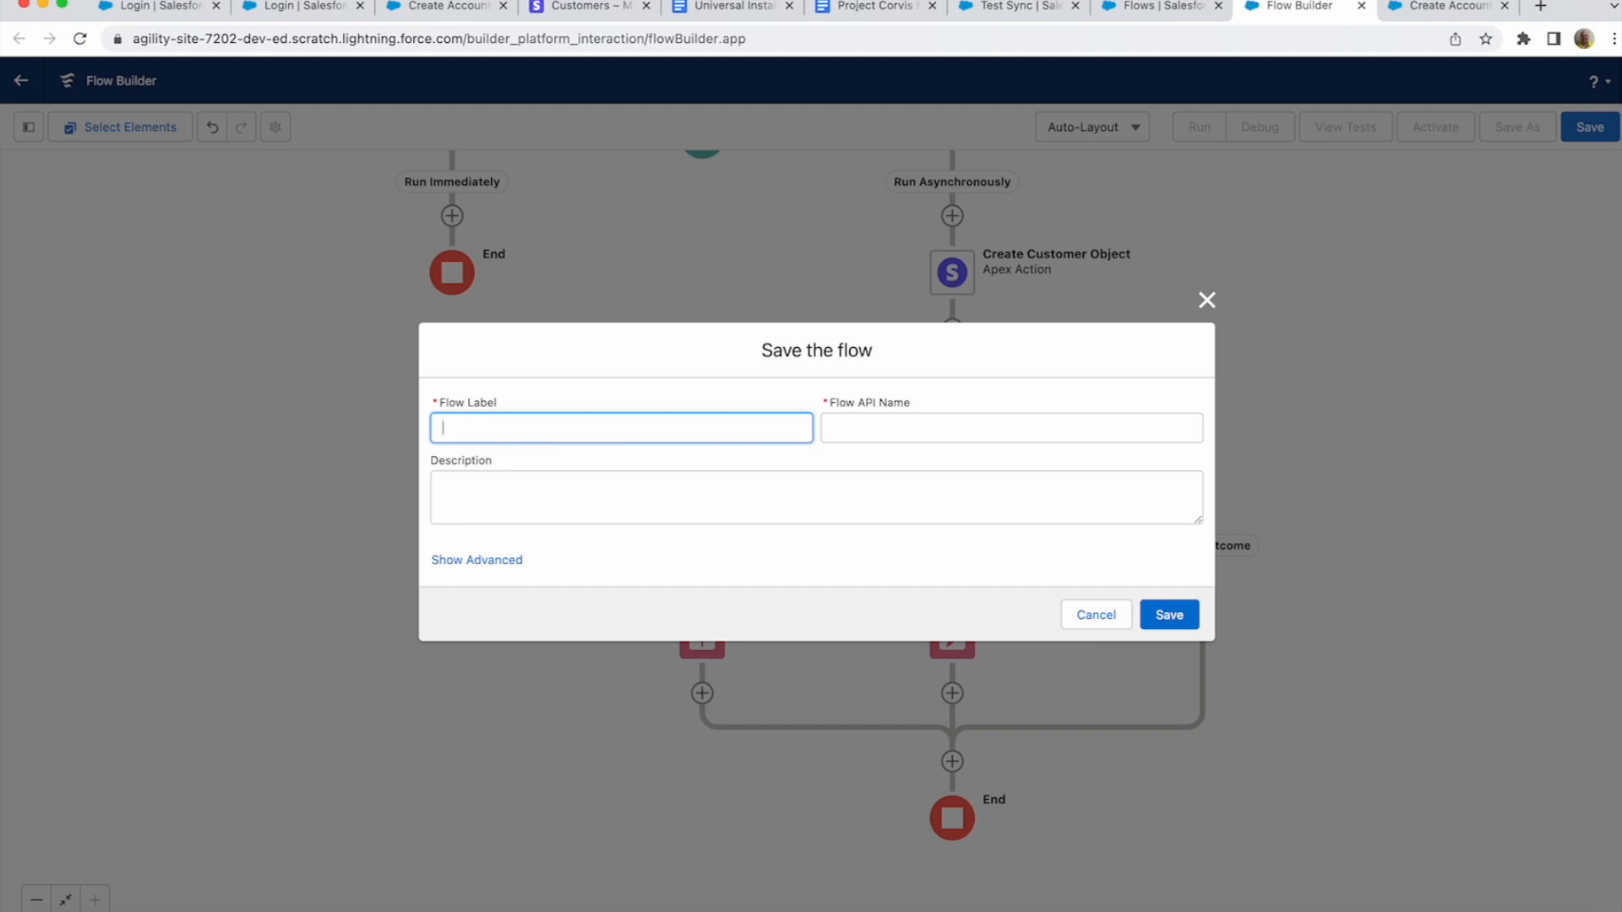
# - Save the flow as 'Create and Update Accounts for Customers', activate it, and return to Stripe
pyautogui.write('Create and Update Accounts for Customers')
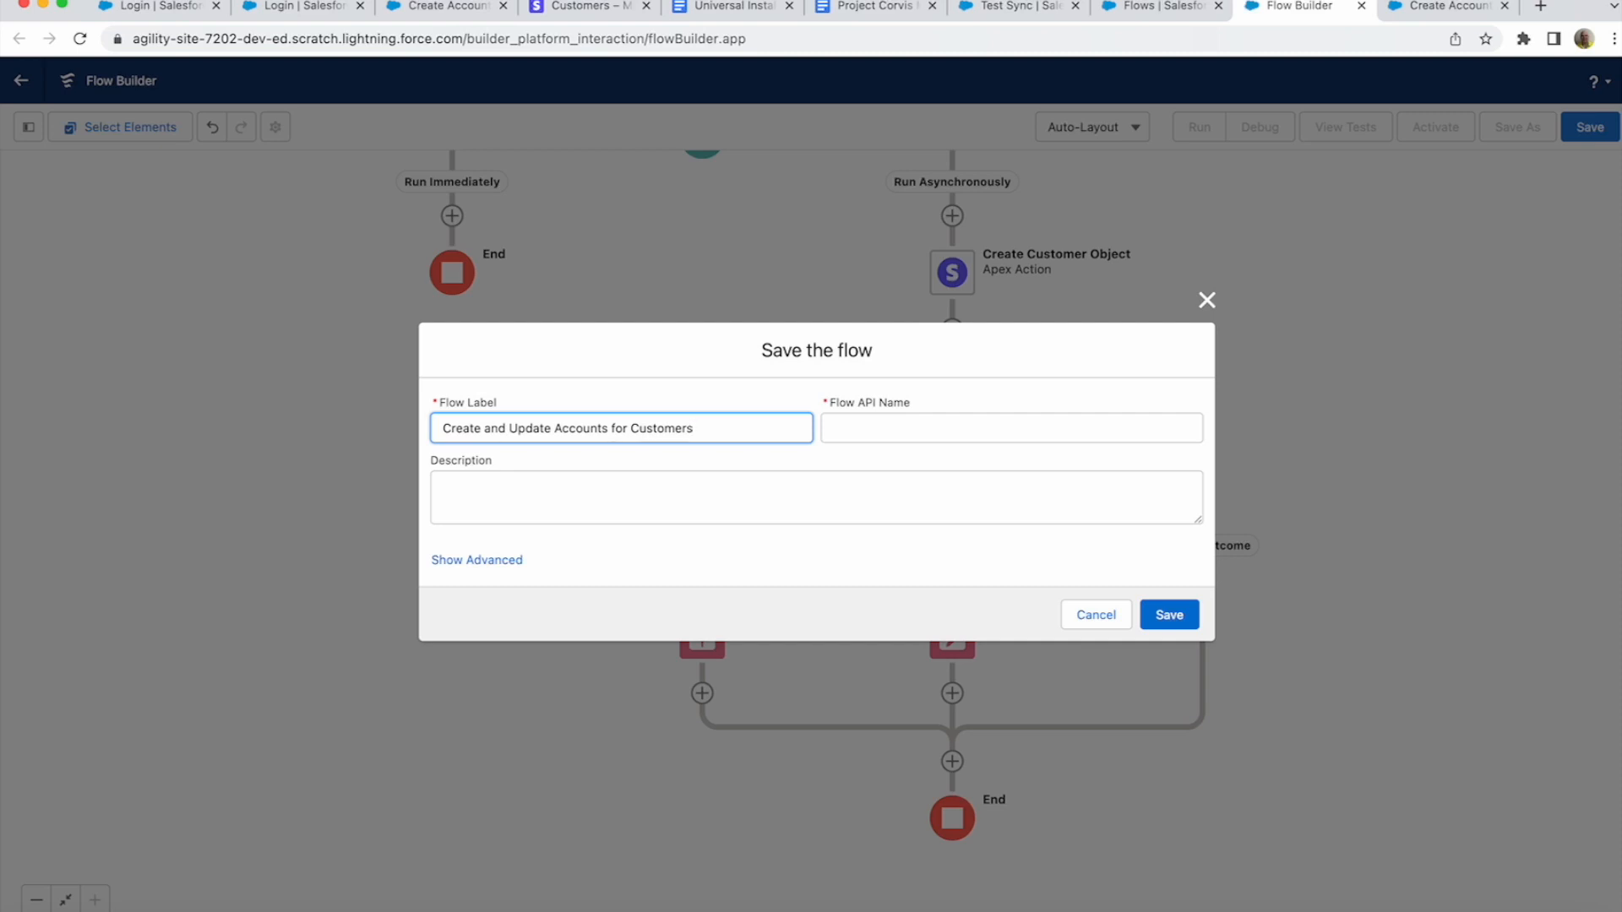
pyautogui.click(816, 497)
pyautogui.click(1169, 615)
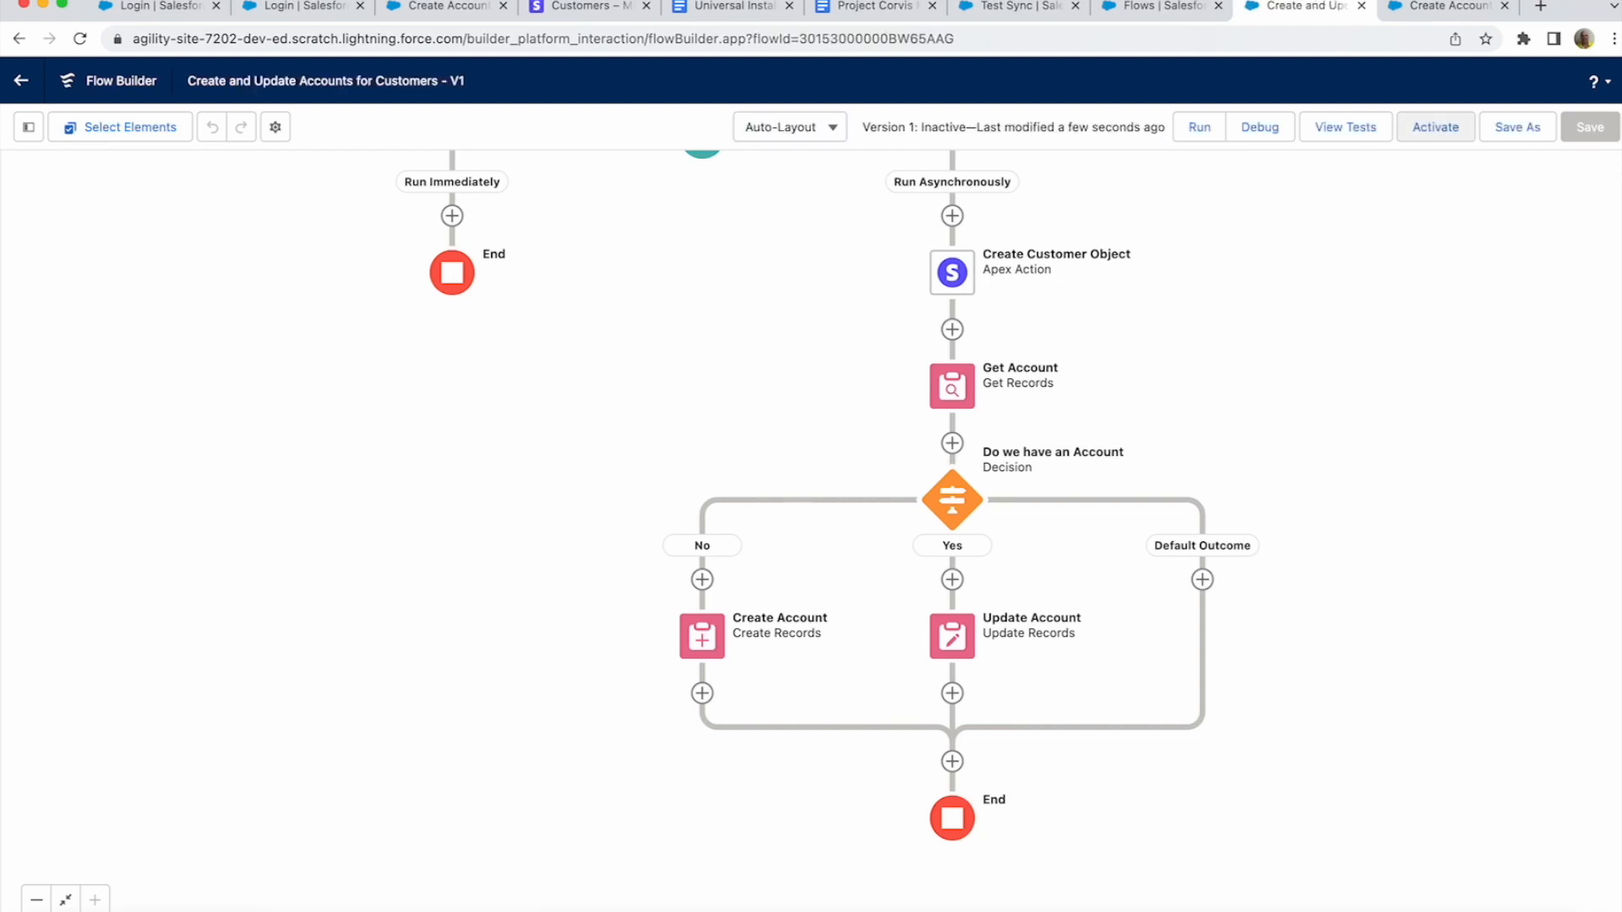
pyautogui.click(1435, 126)
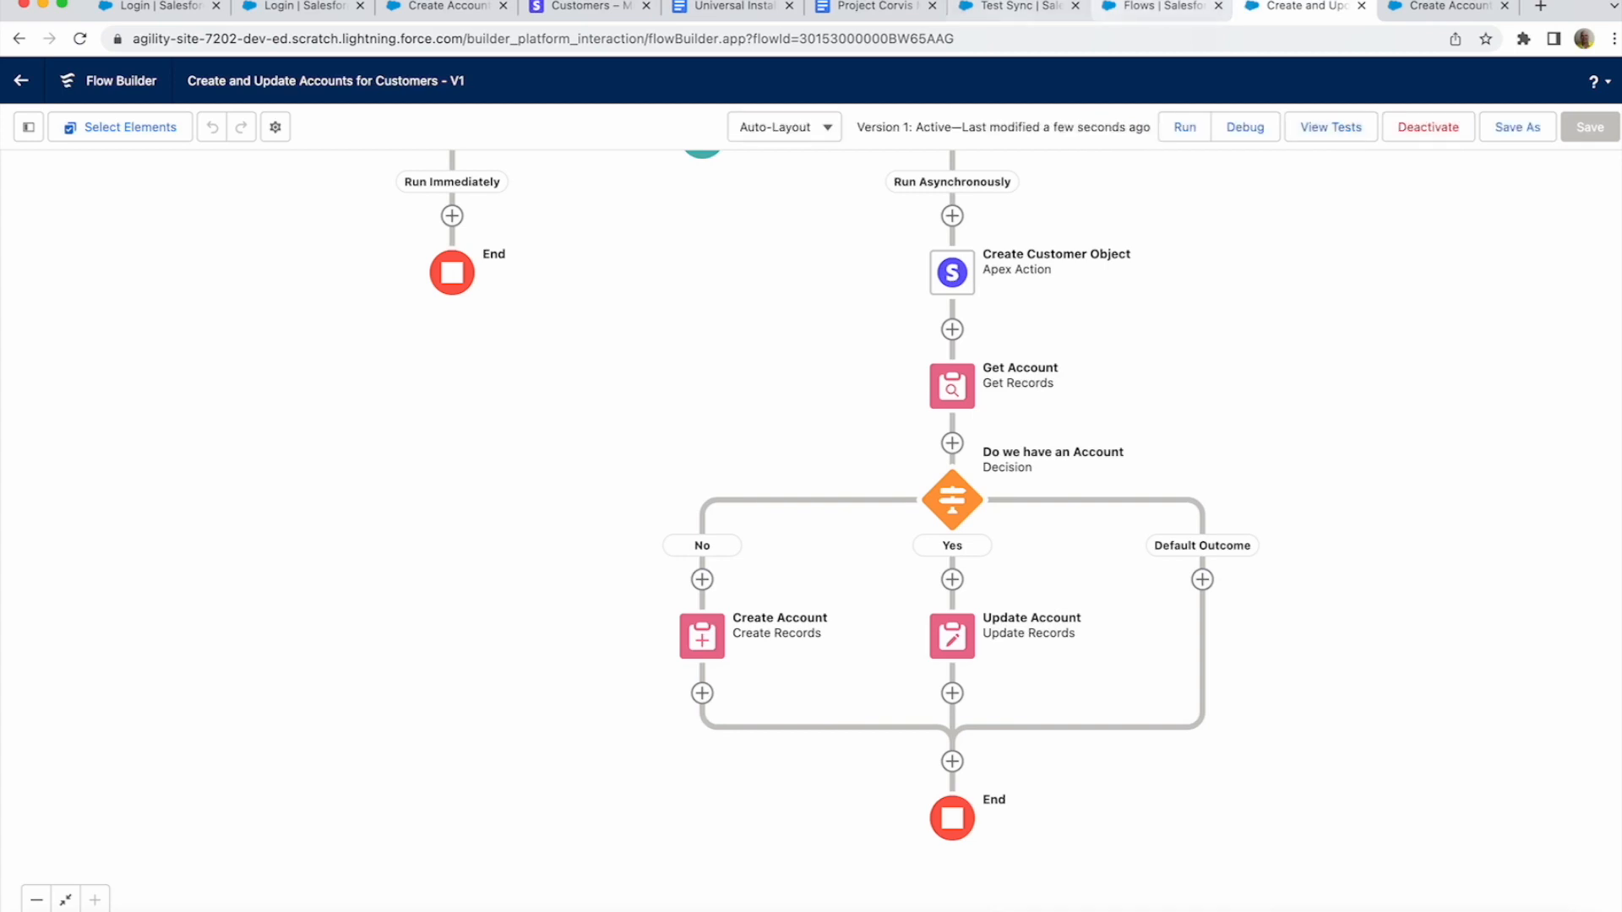
pyautogui.click(583, 6)
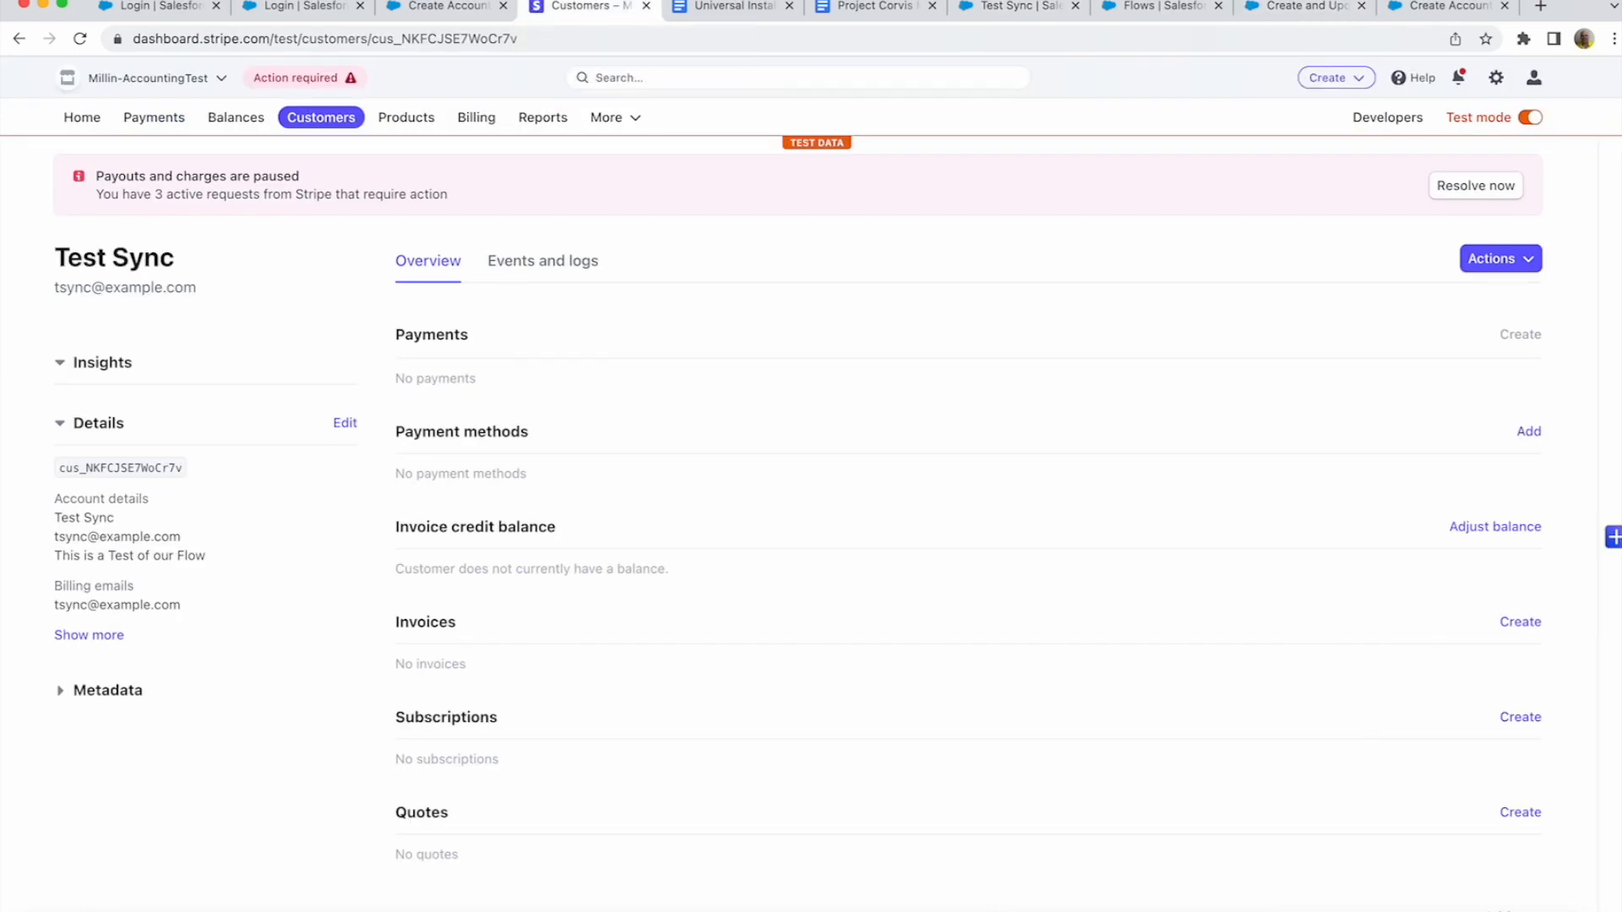
# - Edit the Stripe customer 'Test Sync' so its name reads 'Test Sync Update'
pyautogui.click(321, 118)
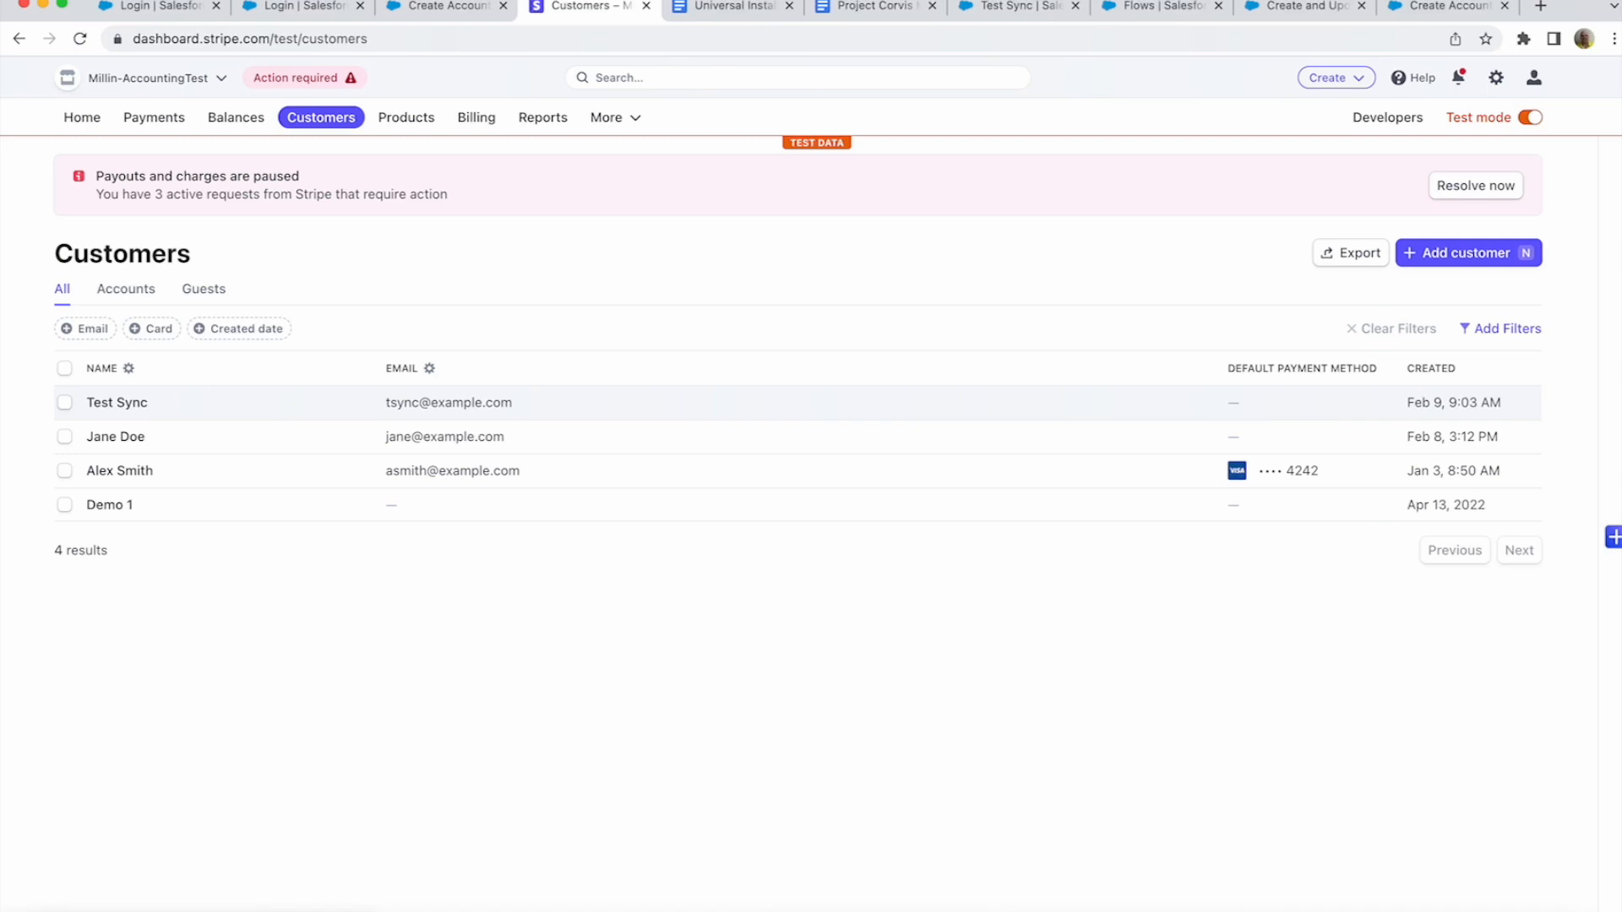
pyautogui.click(117, 402)
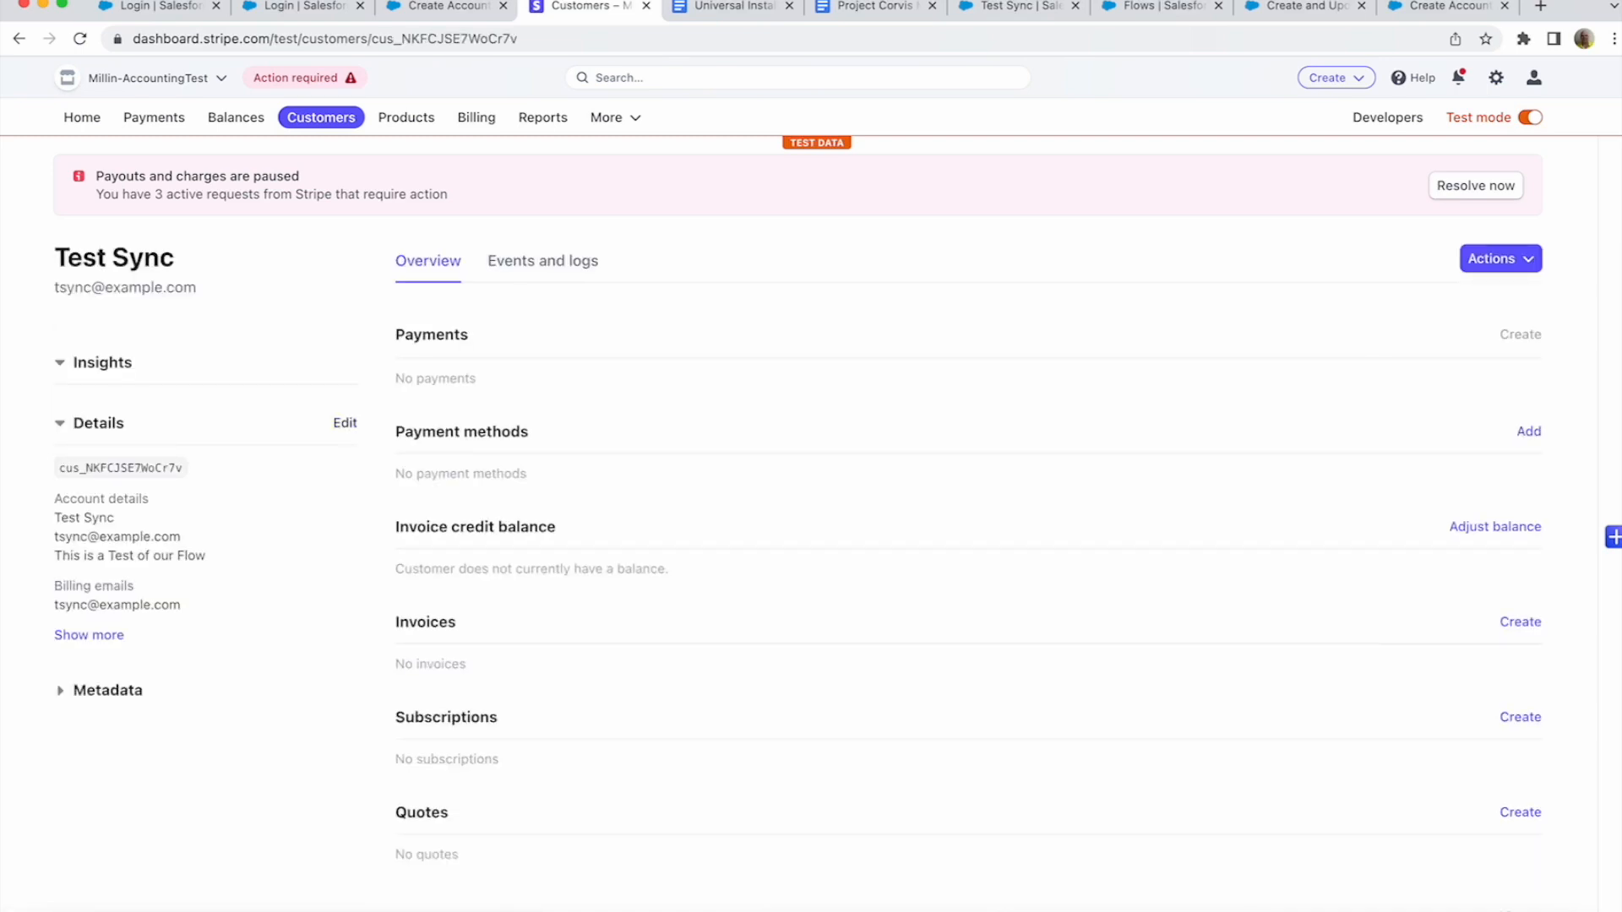
pyautogui.click(345, 423)
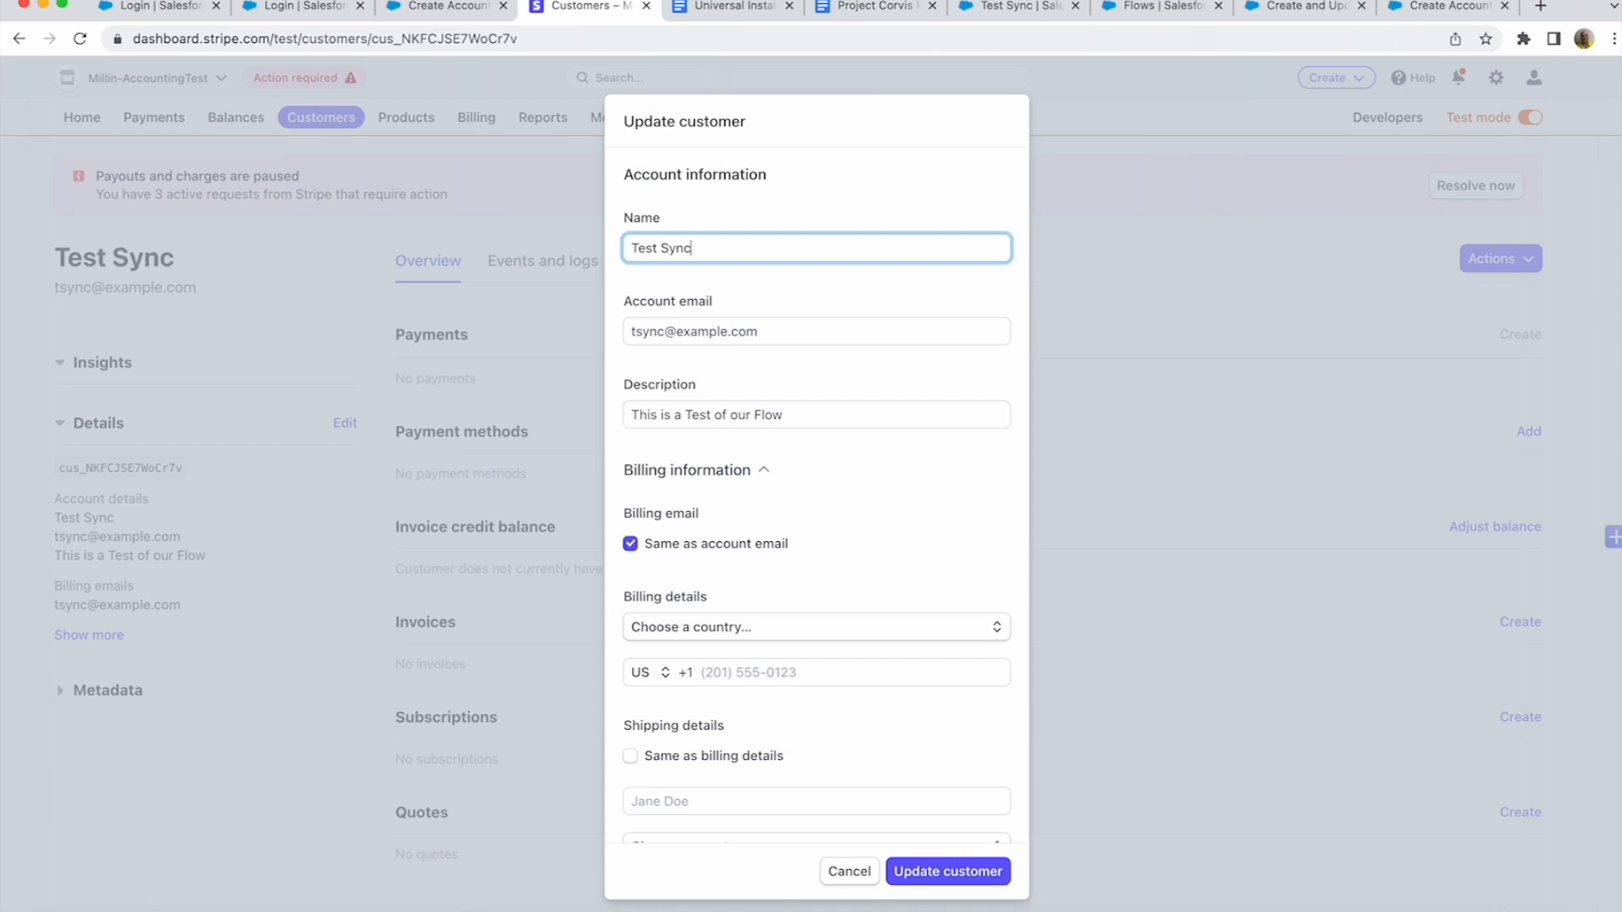
pyautogui.write('Update')
pyautogui.press('Return')
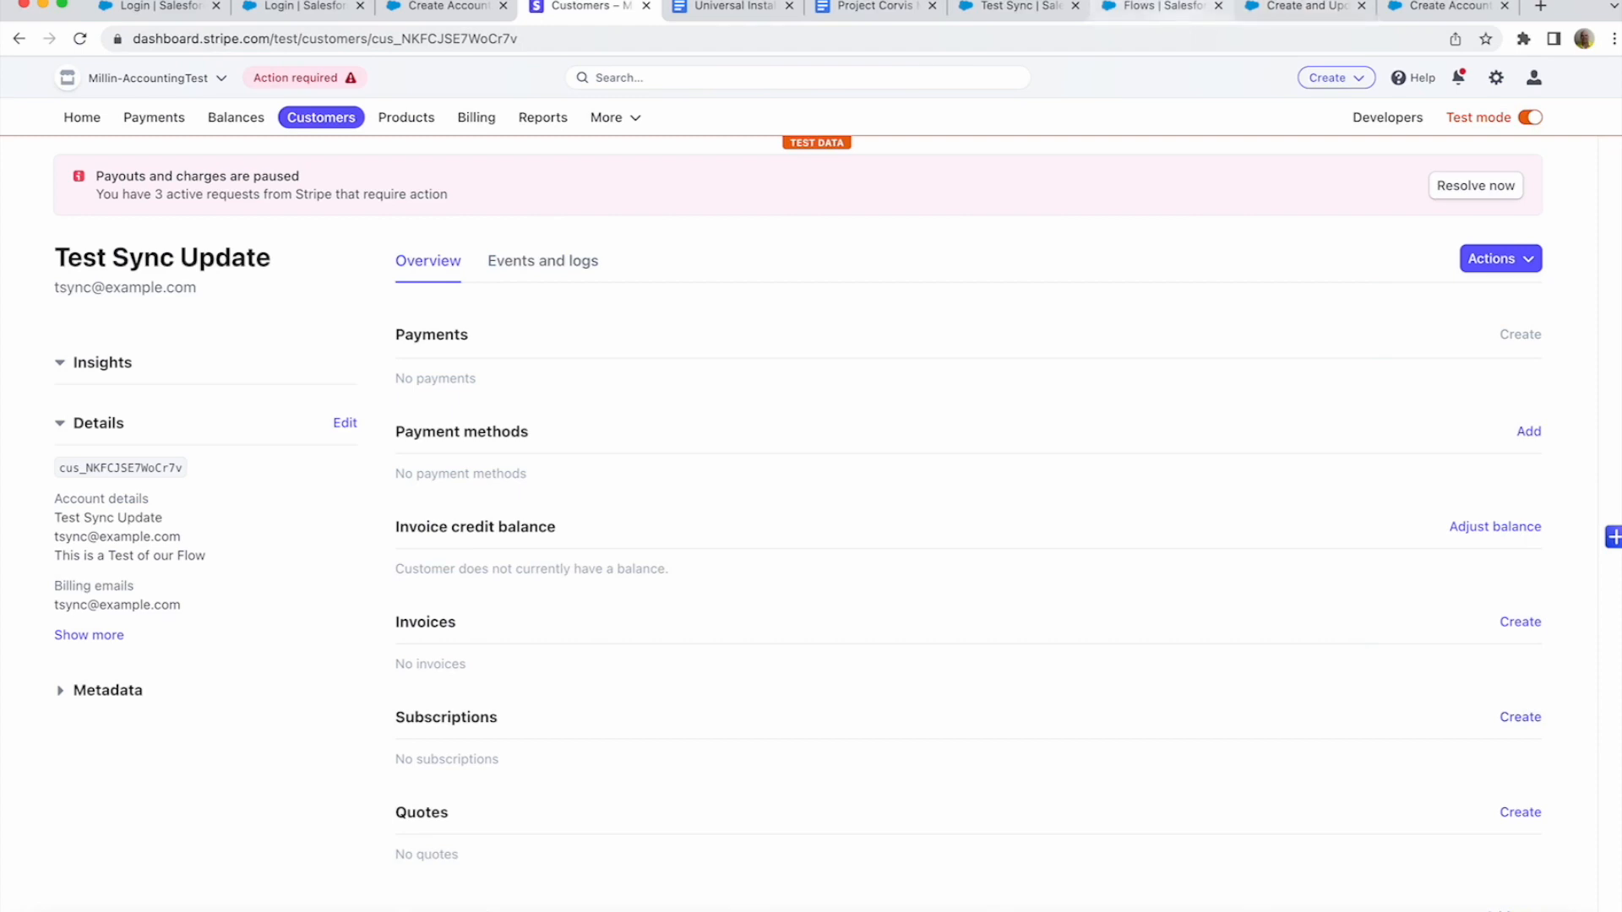
# - Reload the Salesforce Test Sync account to confirm it reads 'Test Sync Update', then return to Stripe
pyautogui.click(1009, 6)
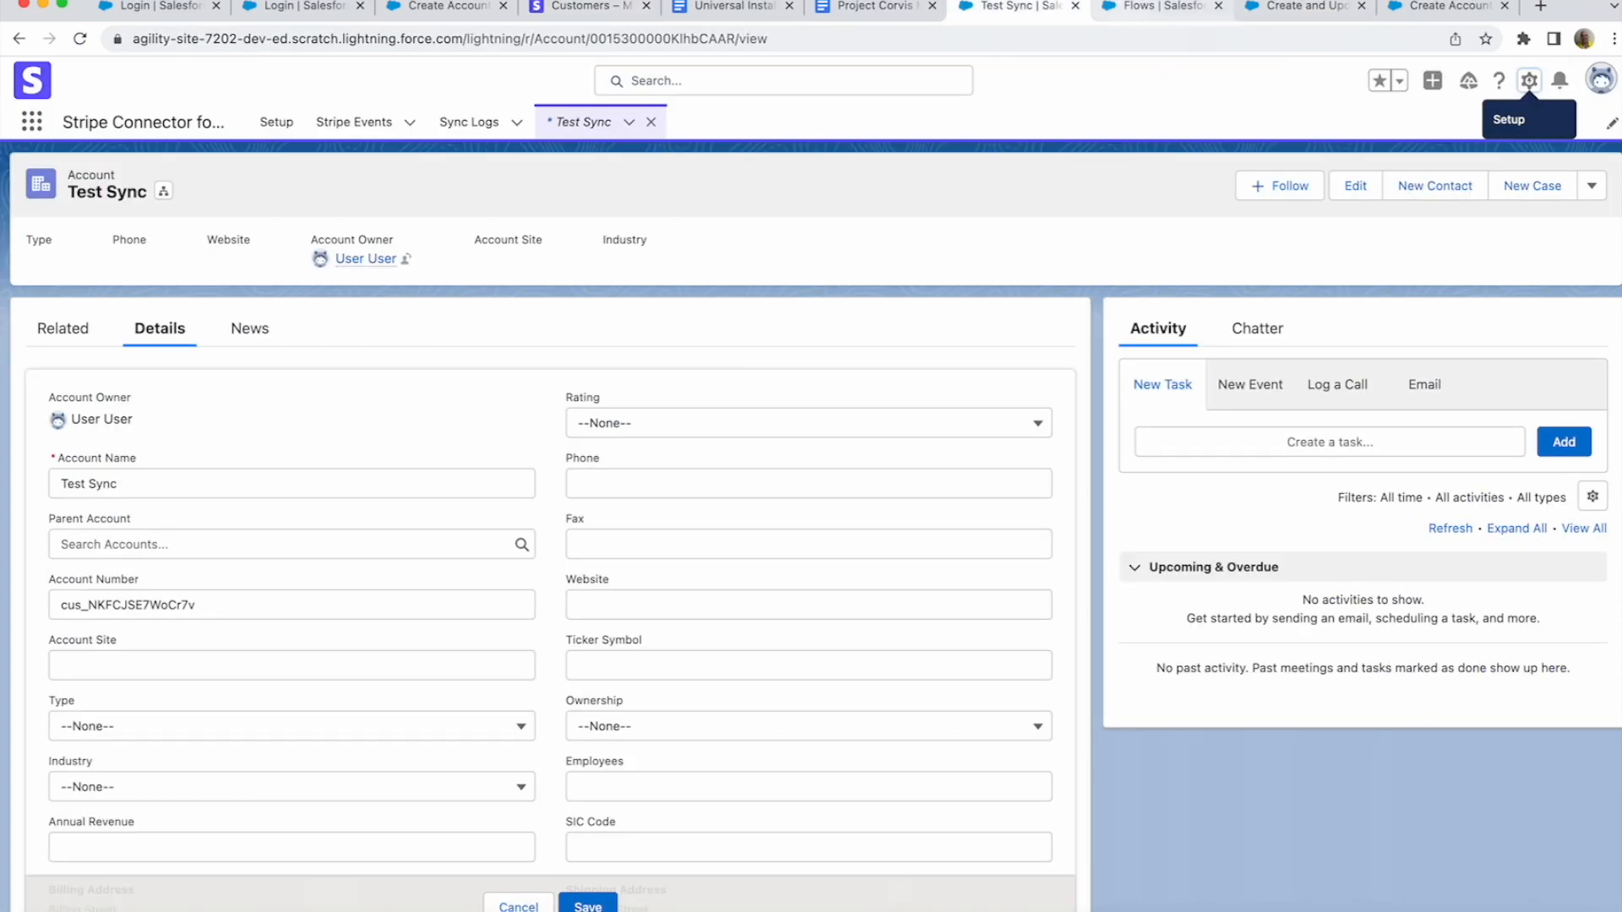
pyautogui.click(1157, 6)
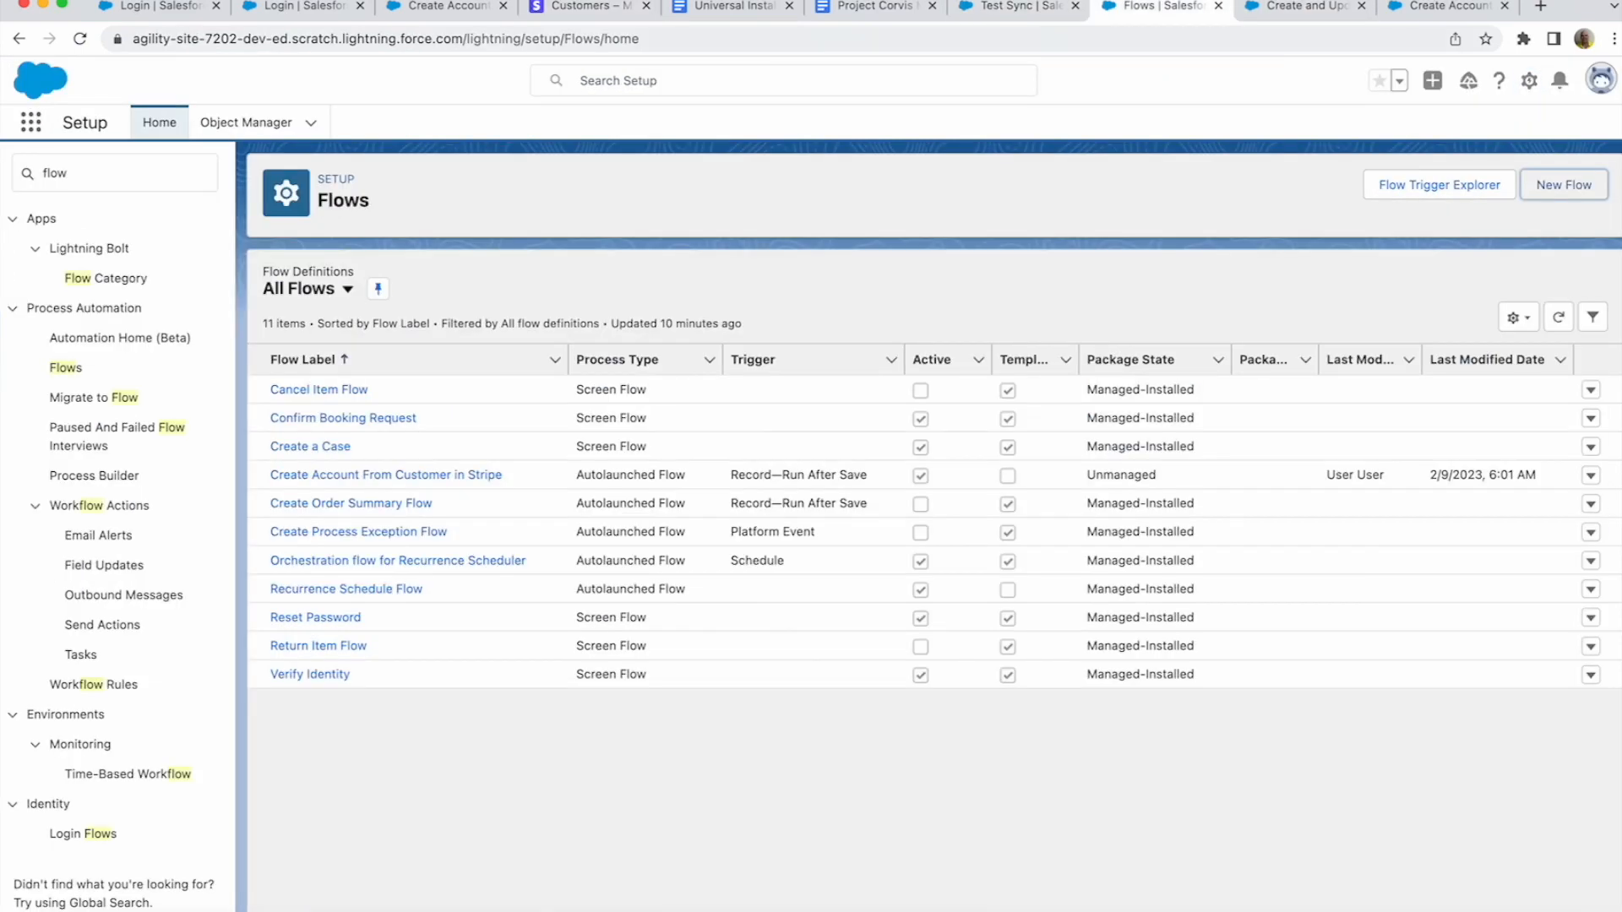
pyautogui.click(1018, 6)
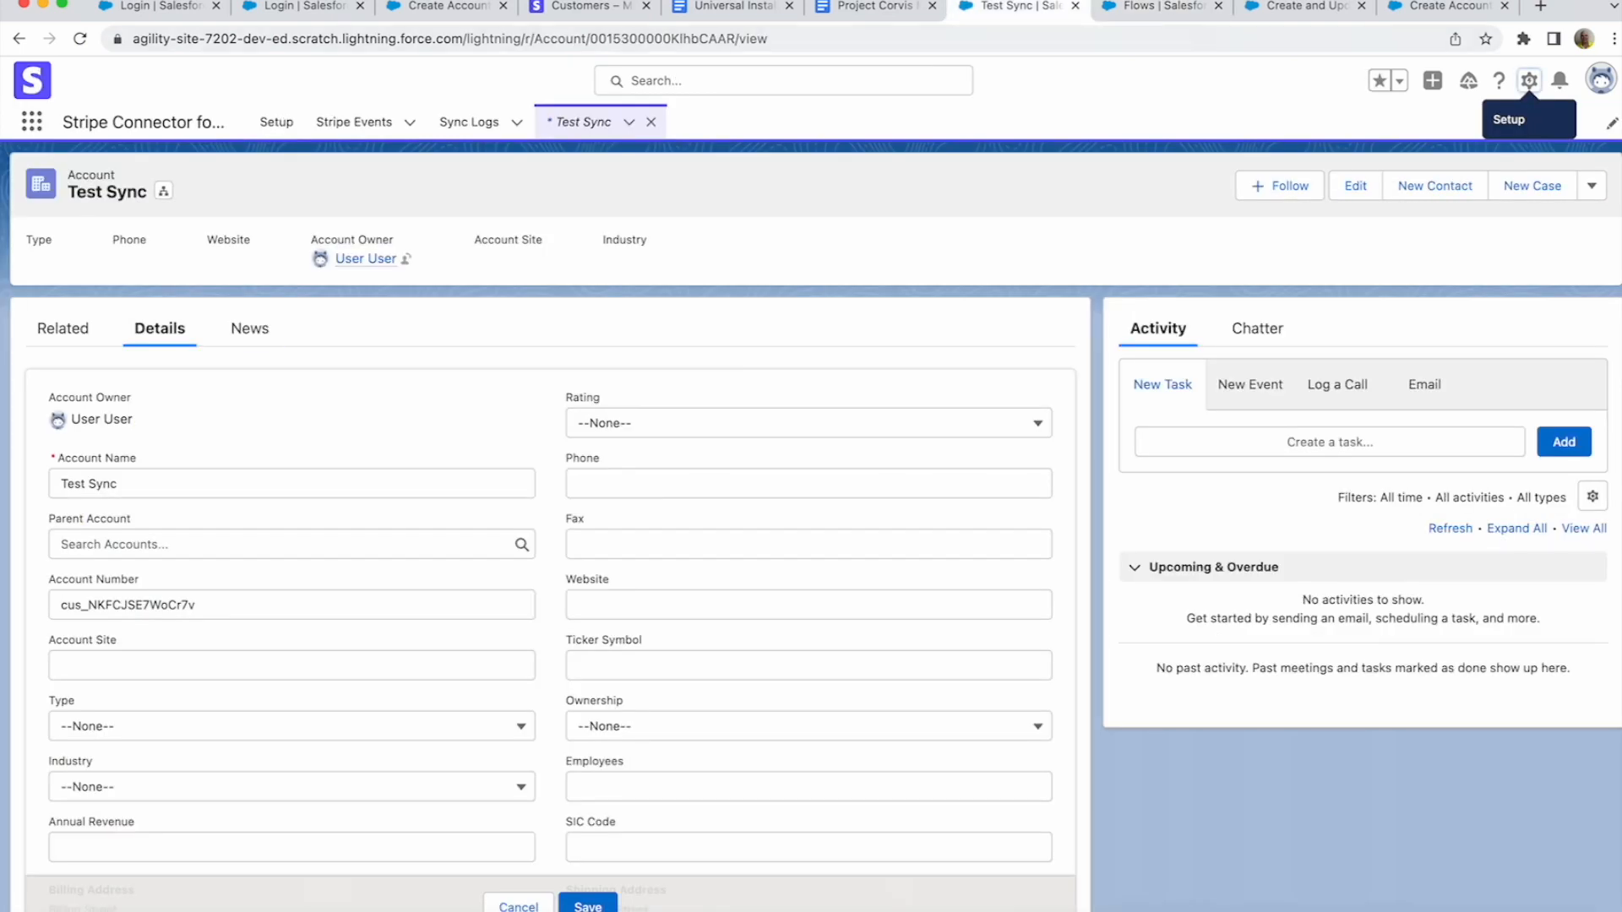
pyautogui.press('super+r')
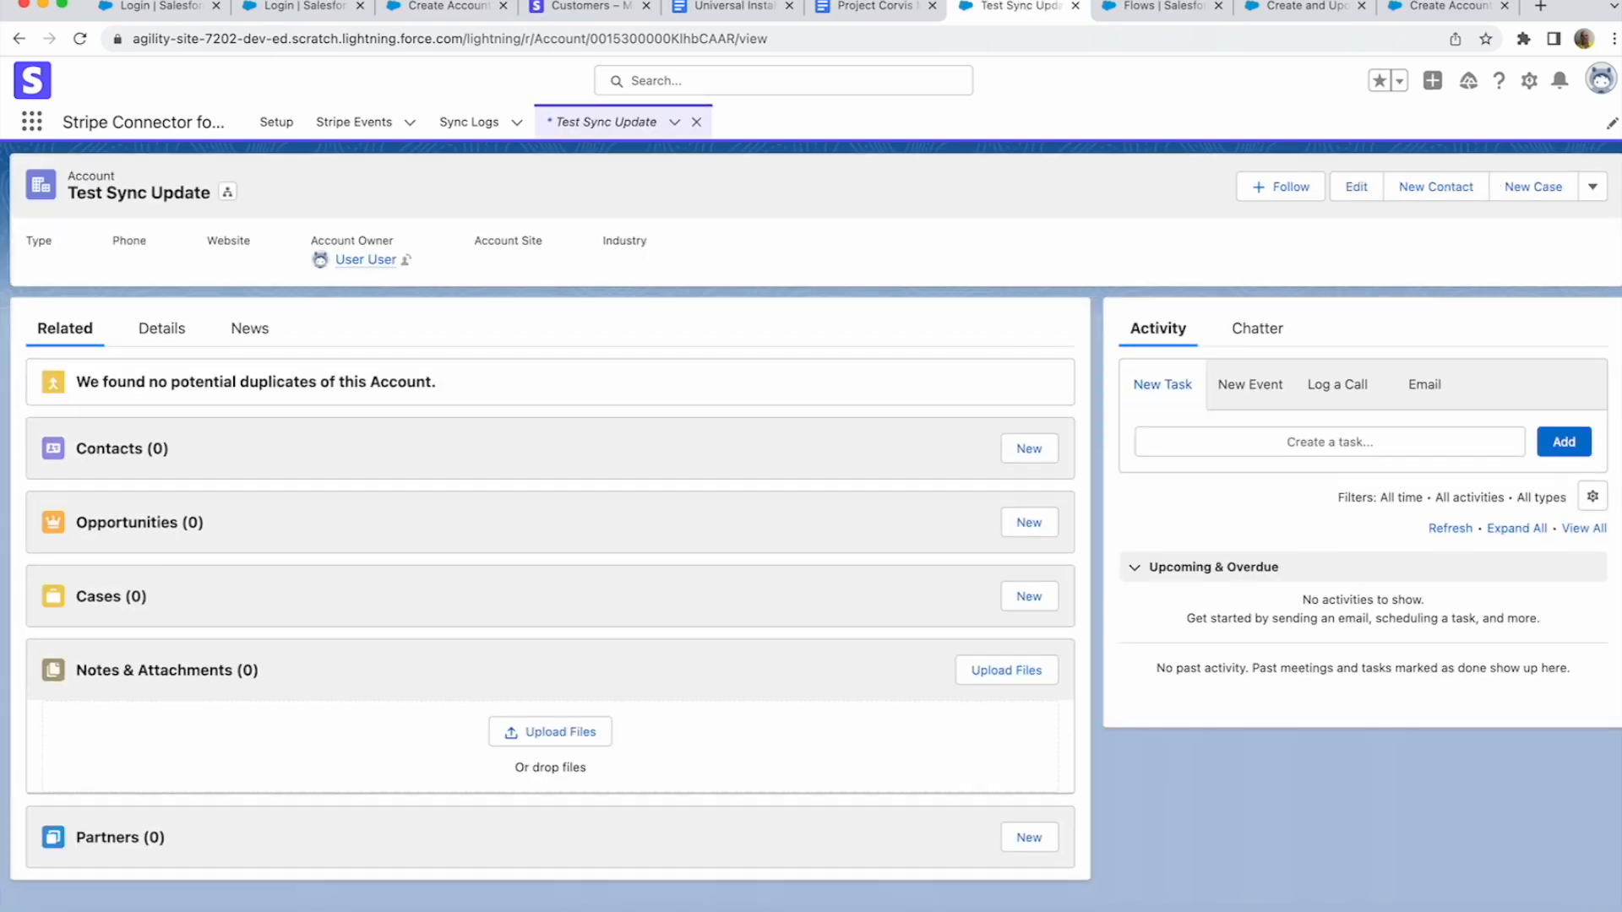
pyautogui.moveTo(210, 193); pyautogui.dragTo(68, 174)
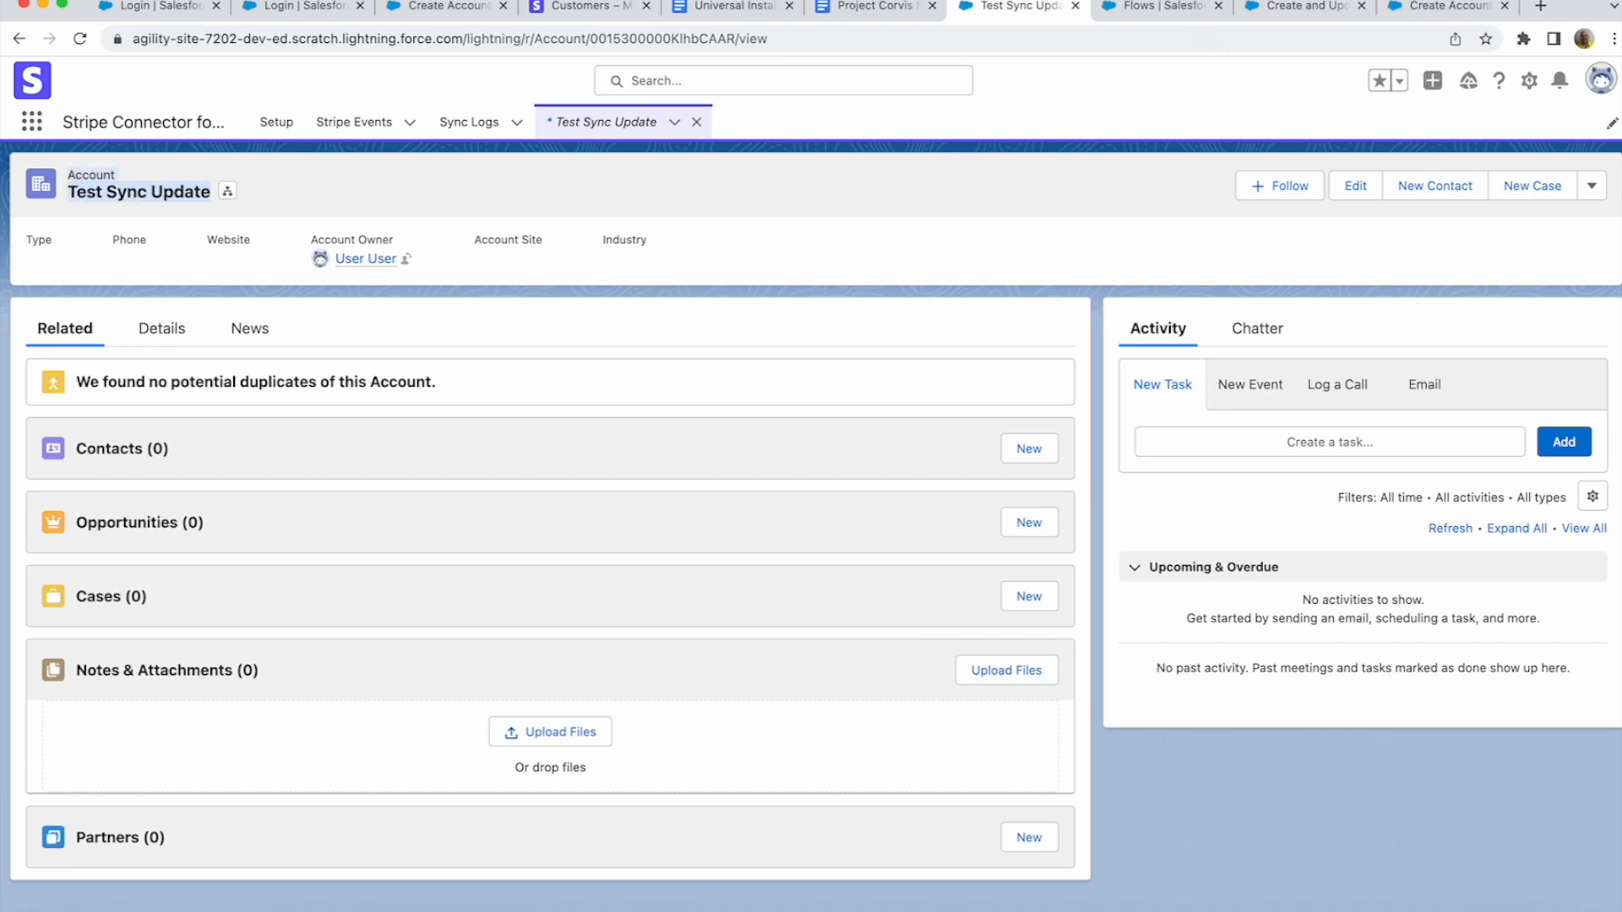
pyautogui.click(69, 176)
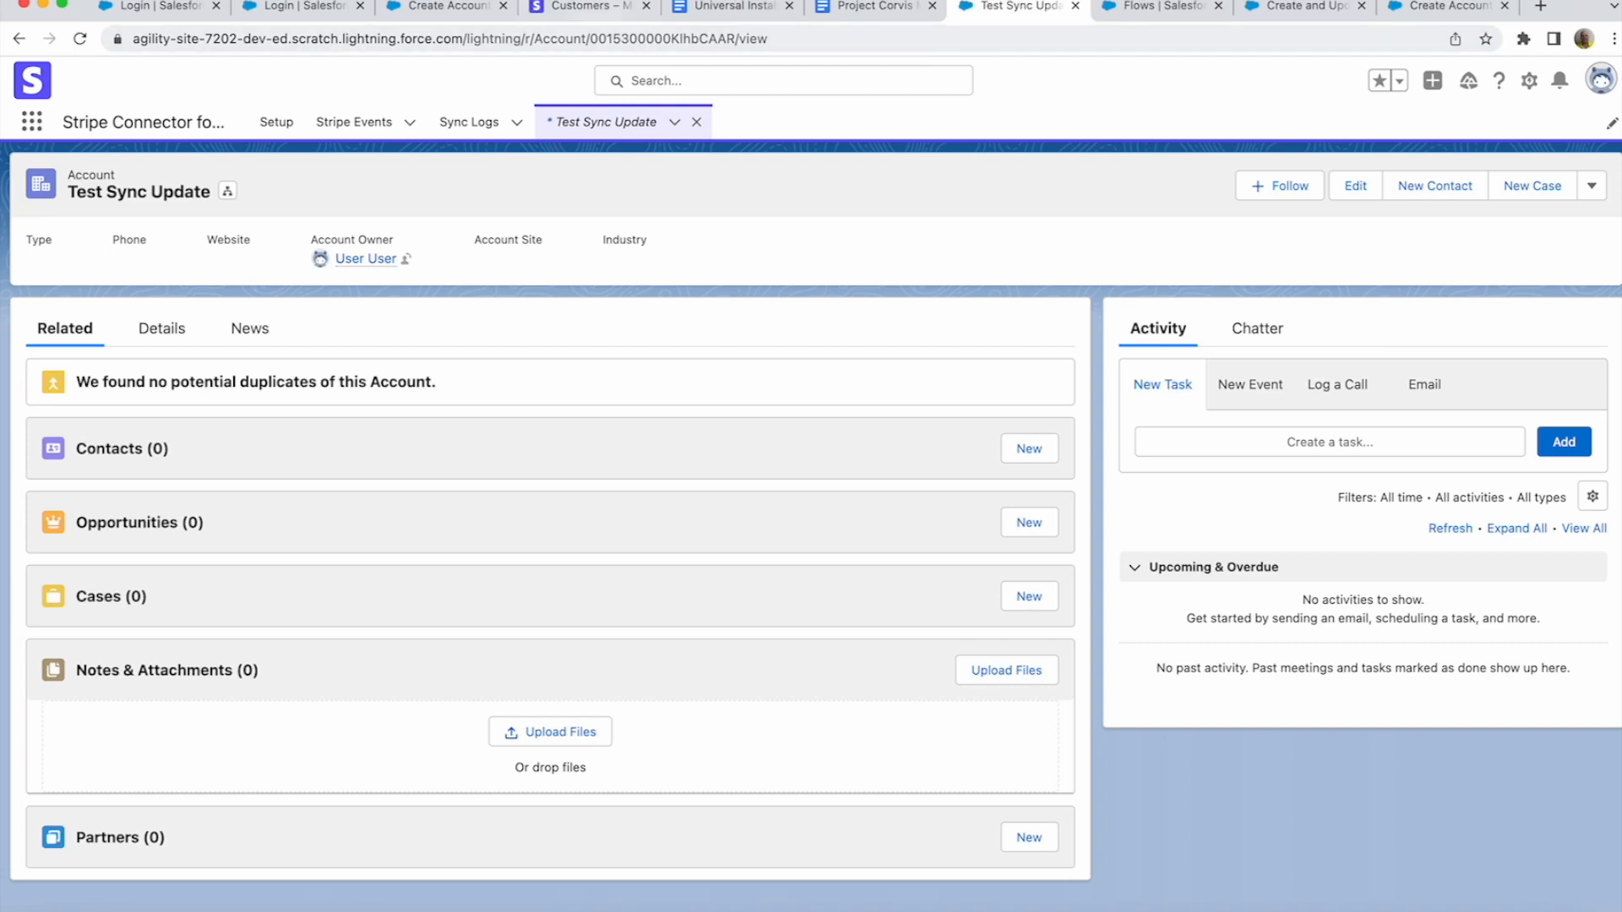
pyautogui.click(590, 6)
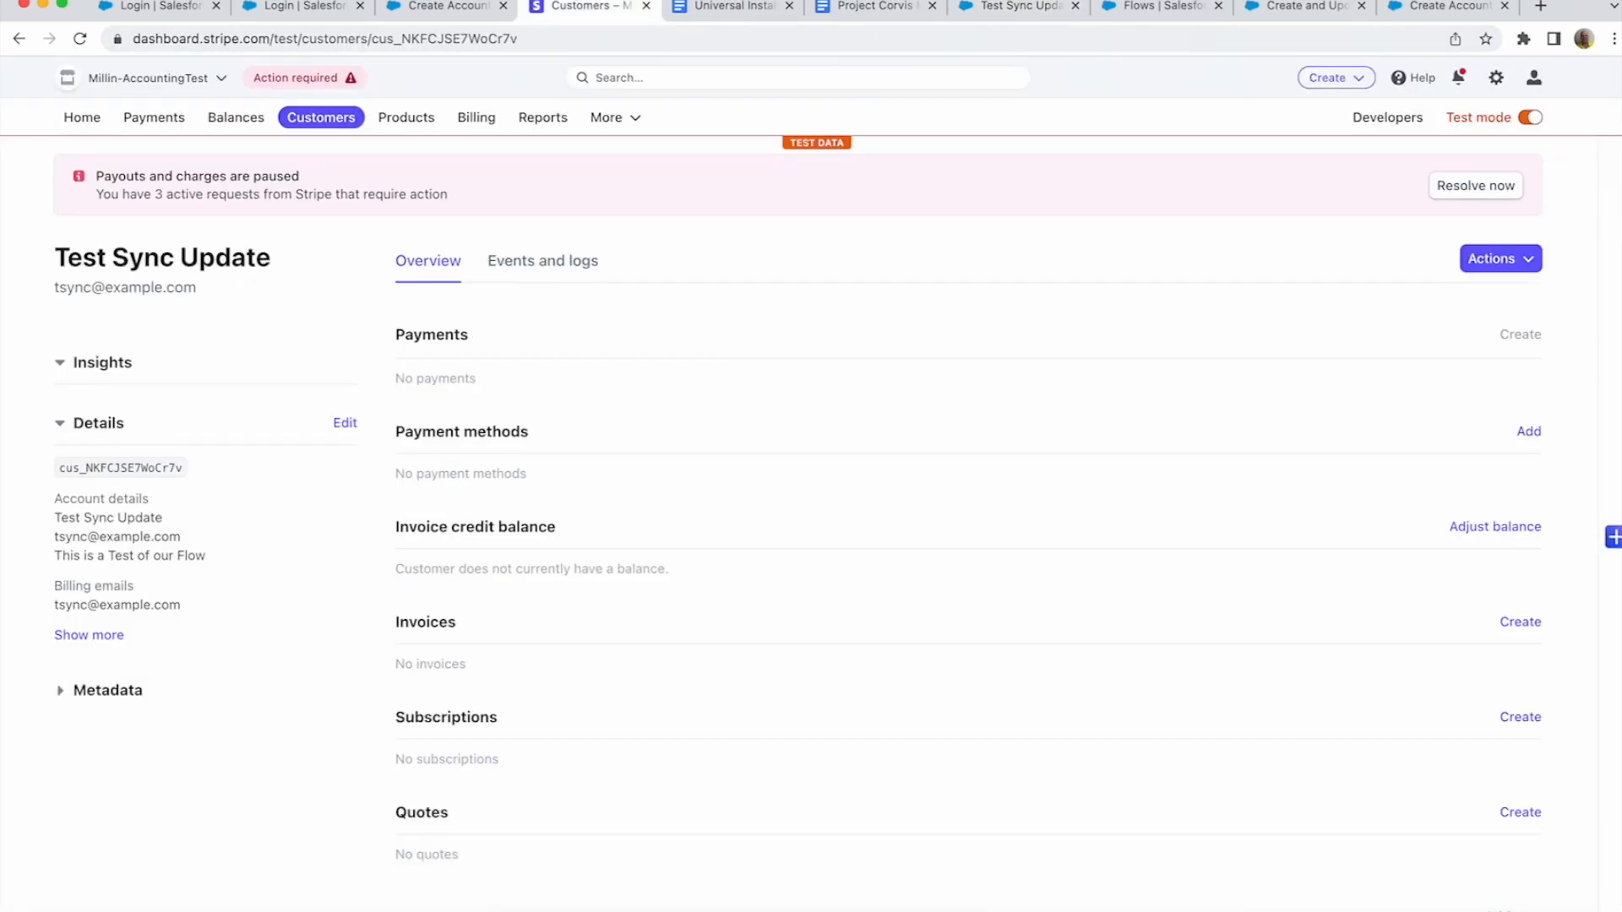
# - Append ' New Update' to the second Stripe customer's name and save the change
pyautogui.click(325, 122)
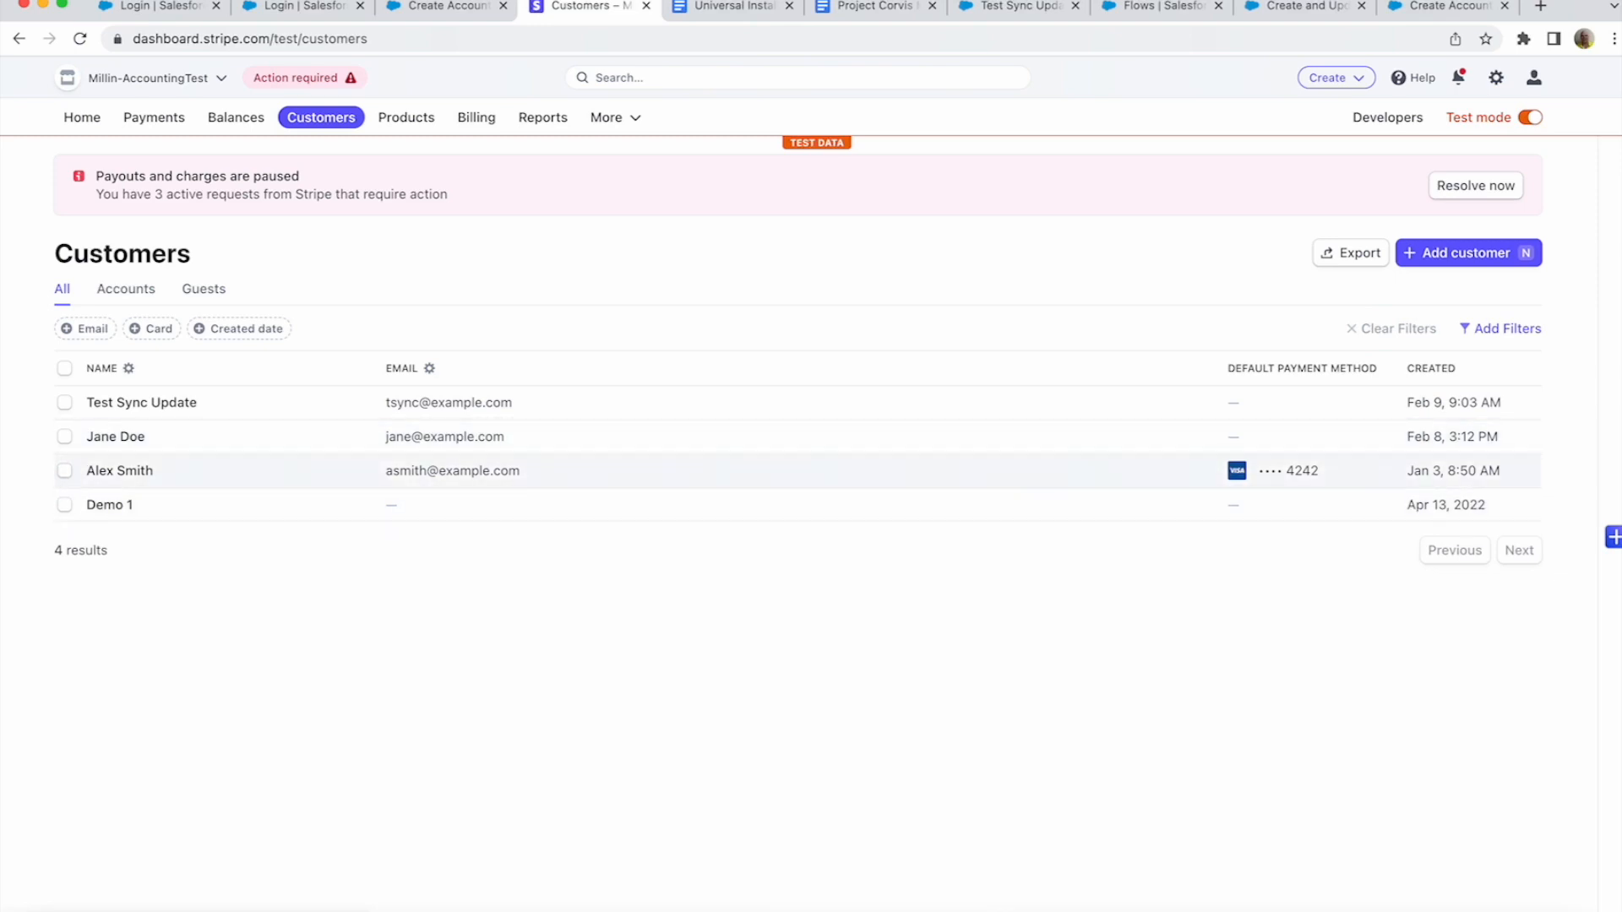
pyautogui.click(115, 435)
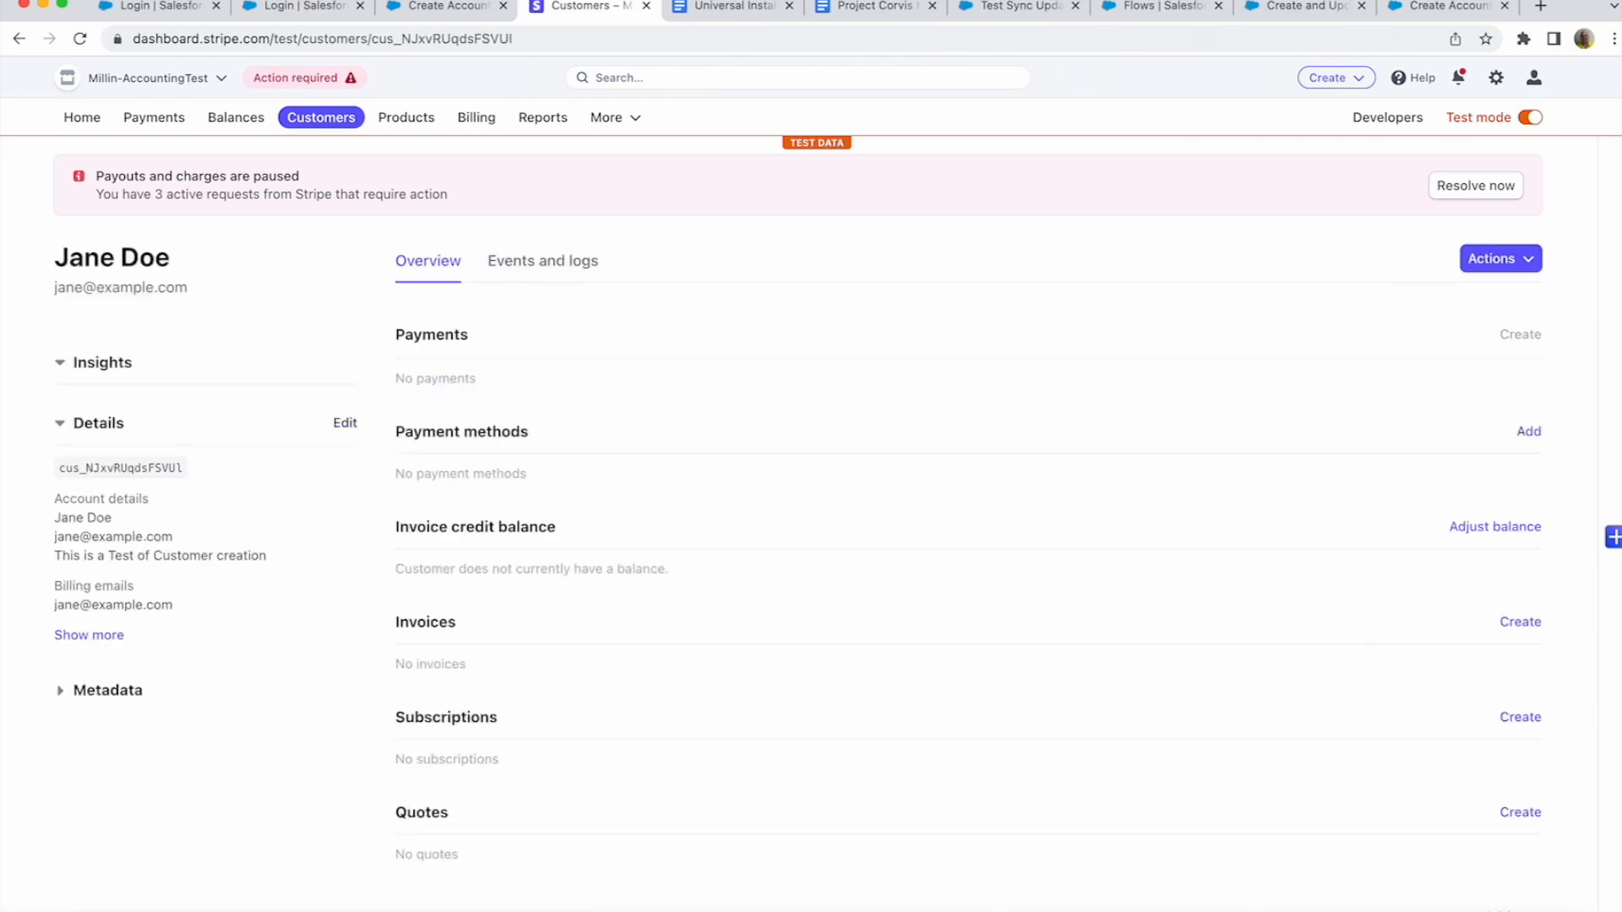
pyautogui.click(344, 422)
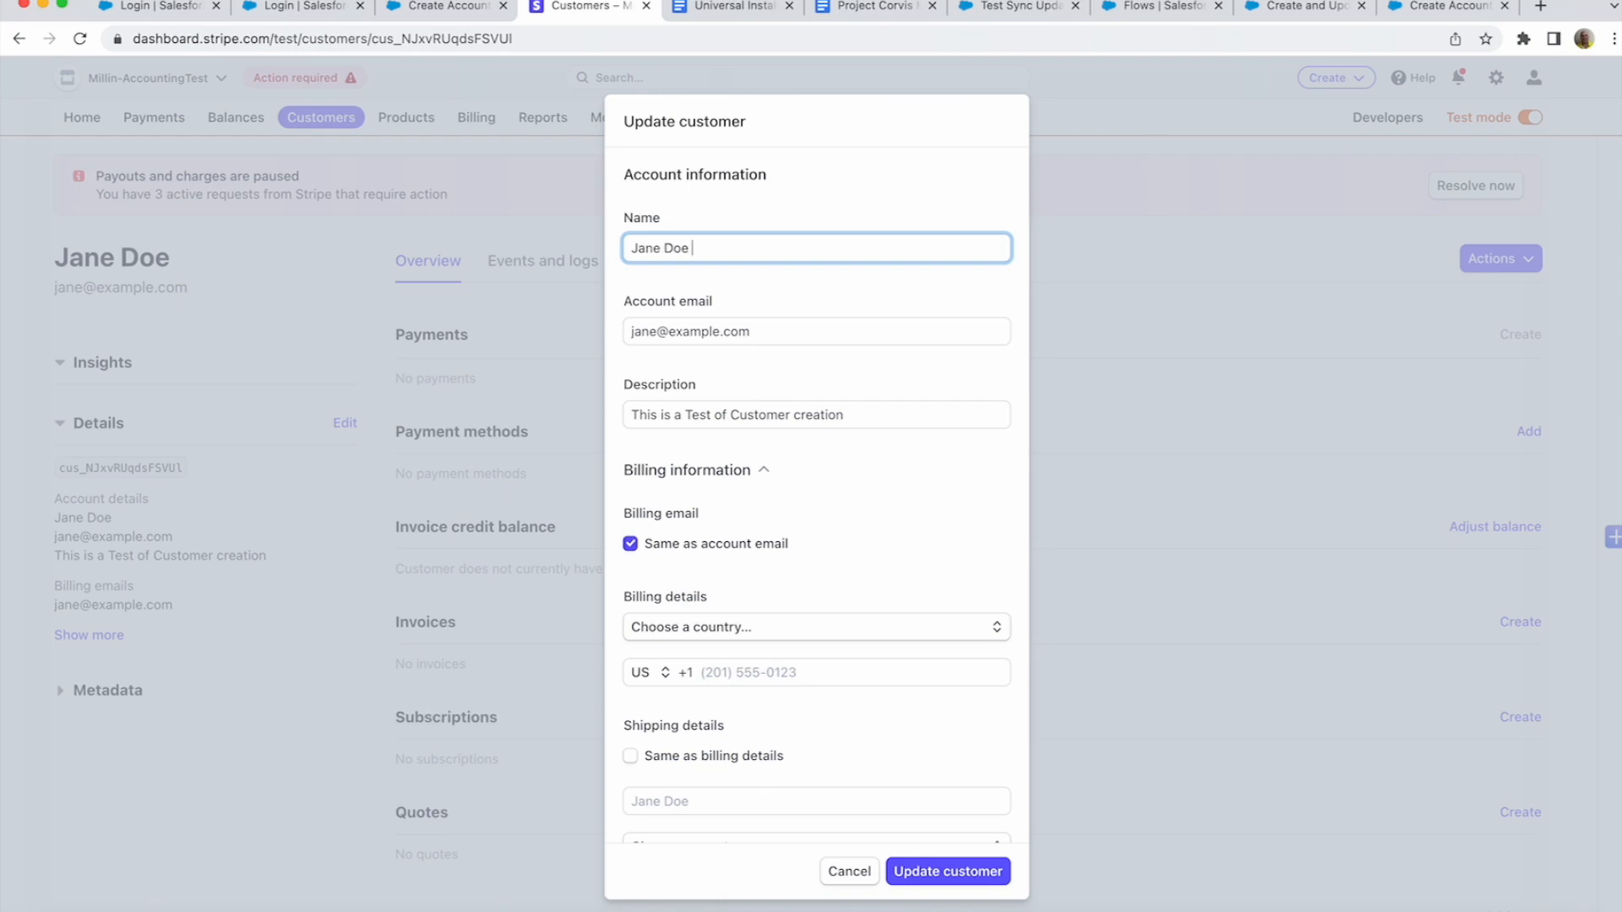
pyautogui.write('New Update')
pyautogui.press('Return')
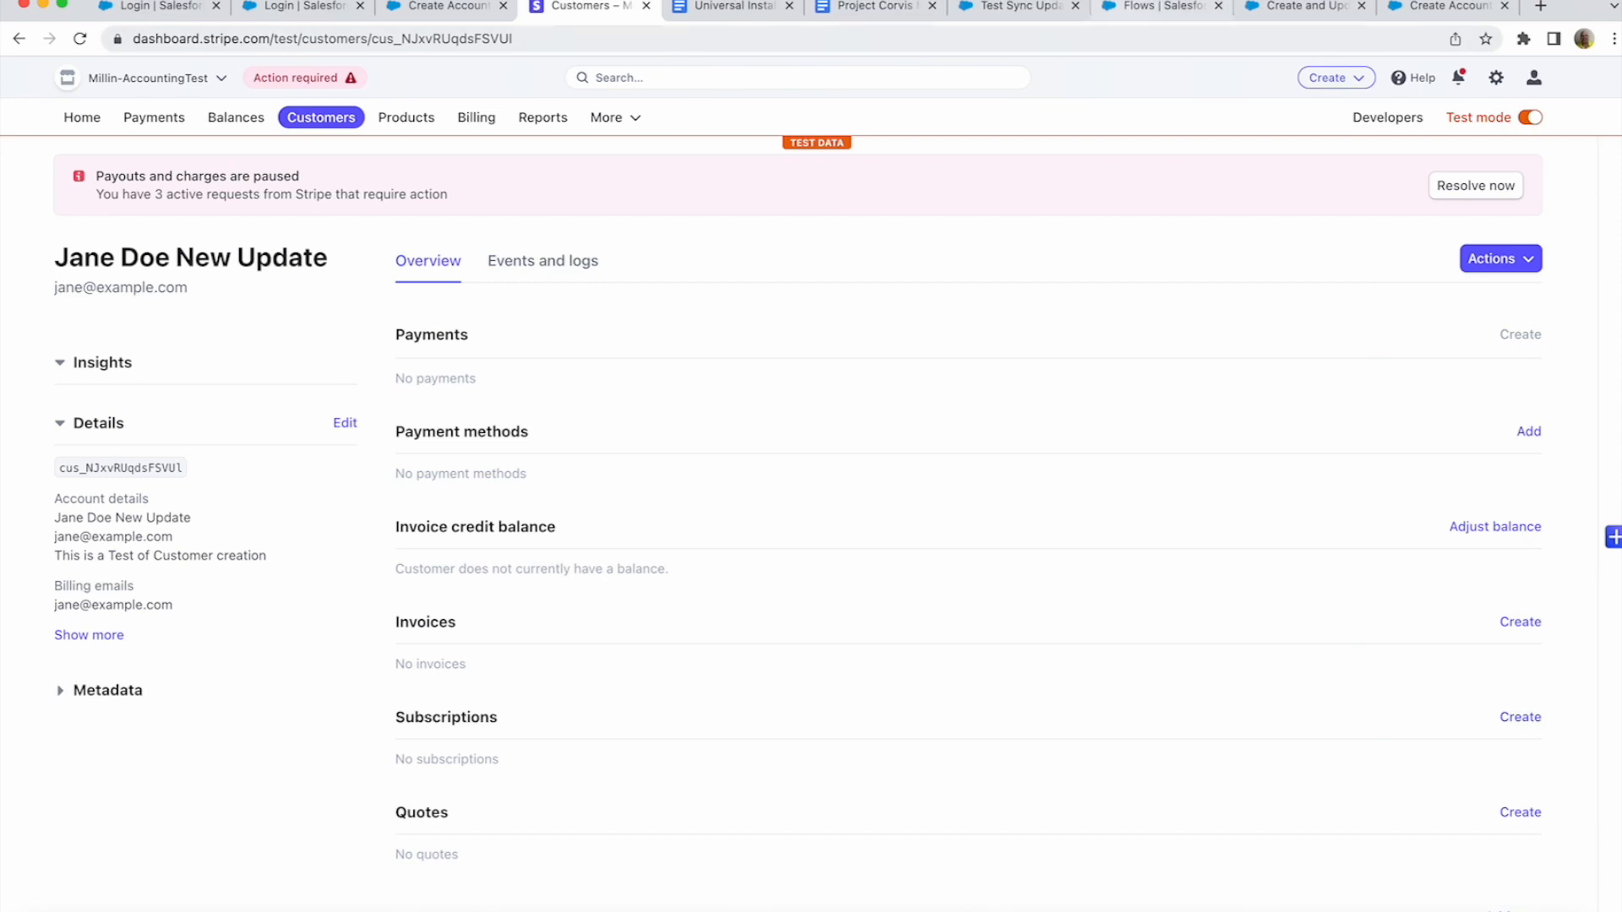
pyautogui.click(1019, 7)
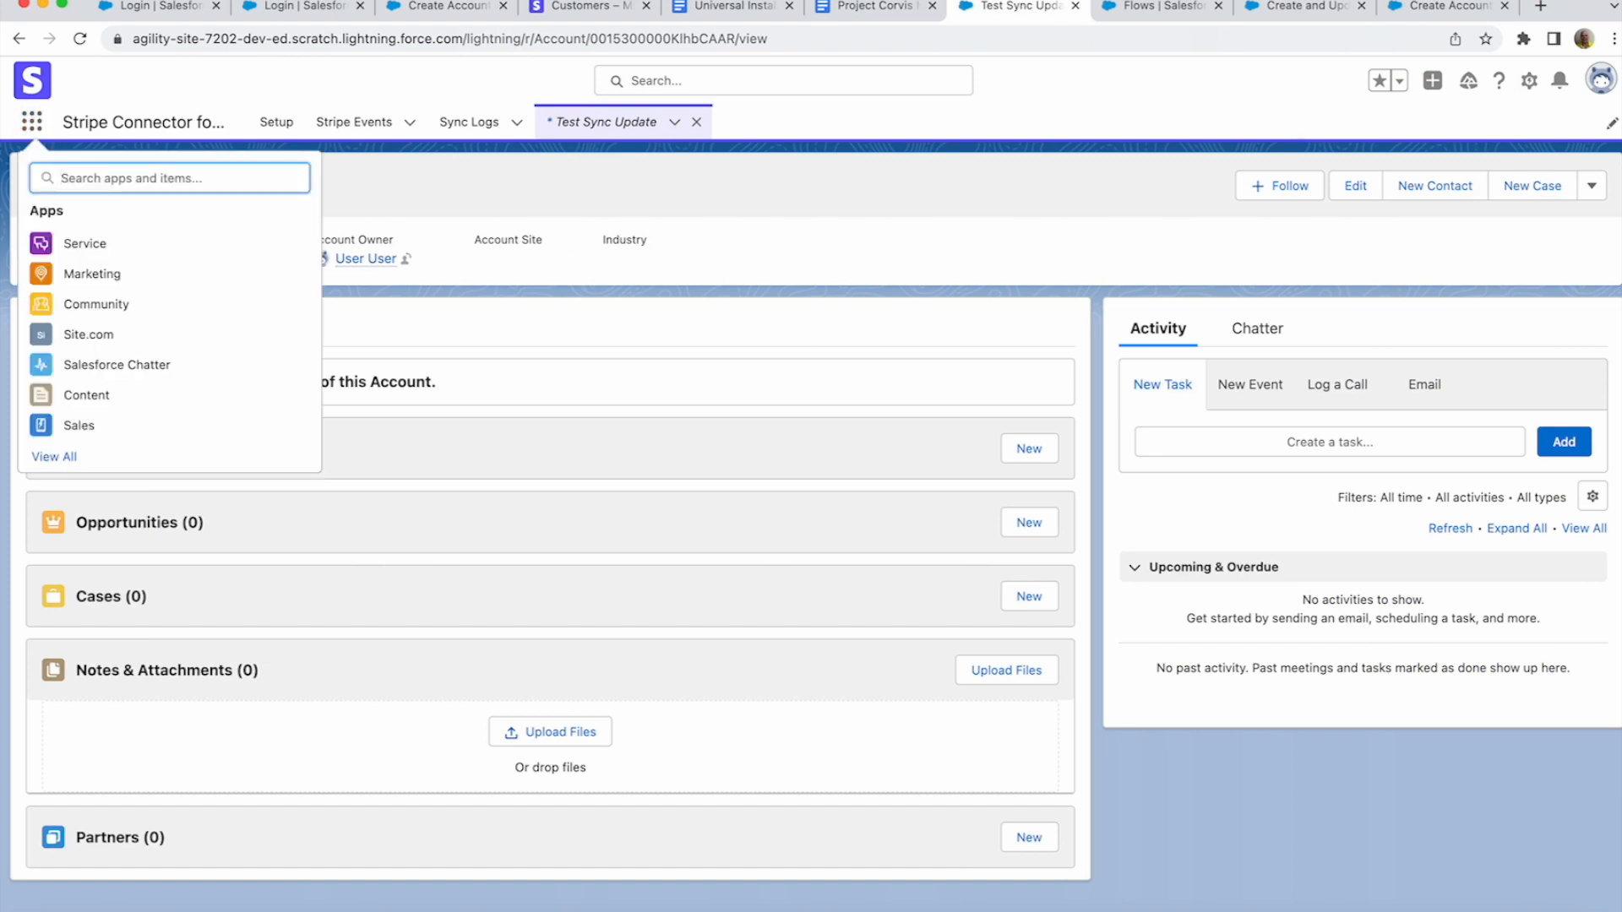
# - Open the Accounts list, view the account ending in New Update, then return to the flow tab
pyautogui.write('account')
pyautogui.click(71, 296)
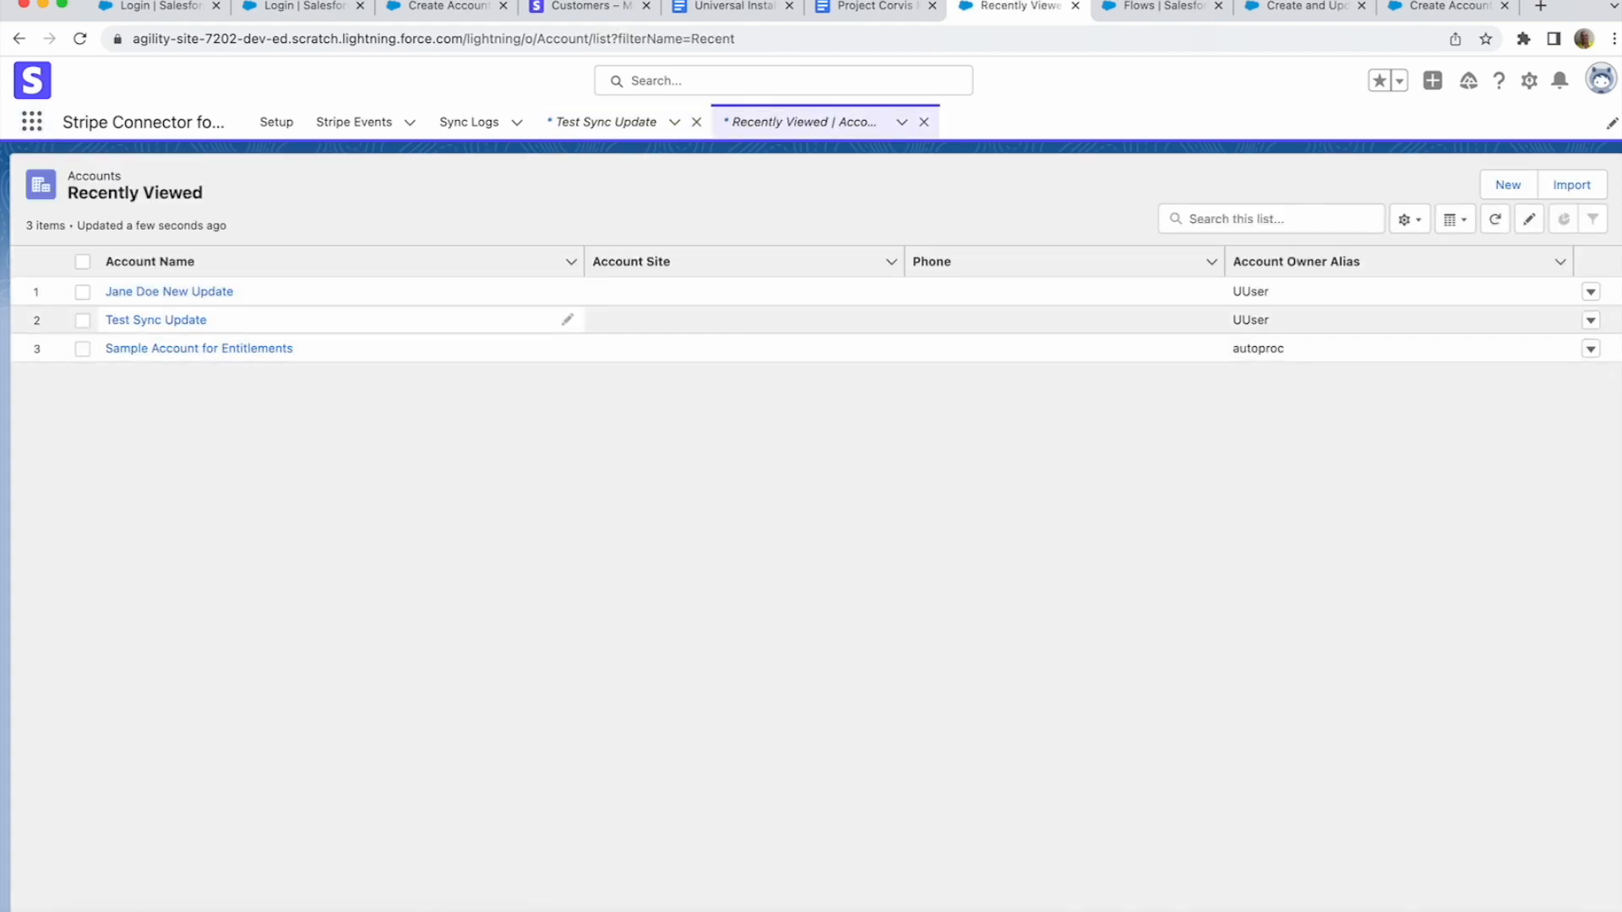
pyautogui.click(169, 292)
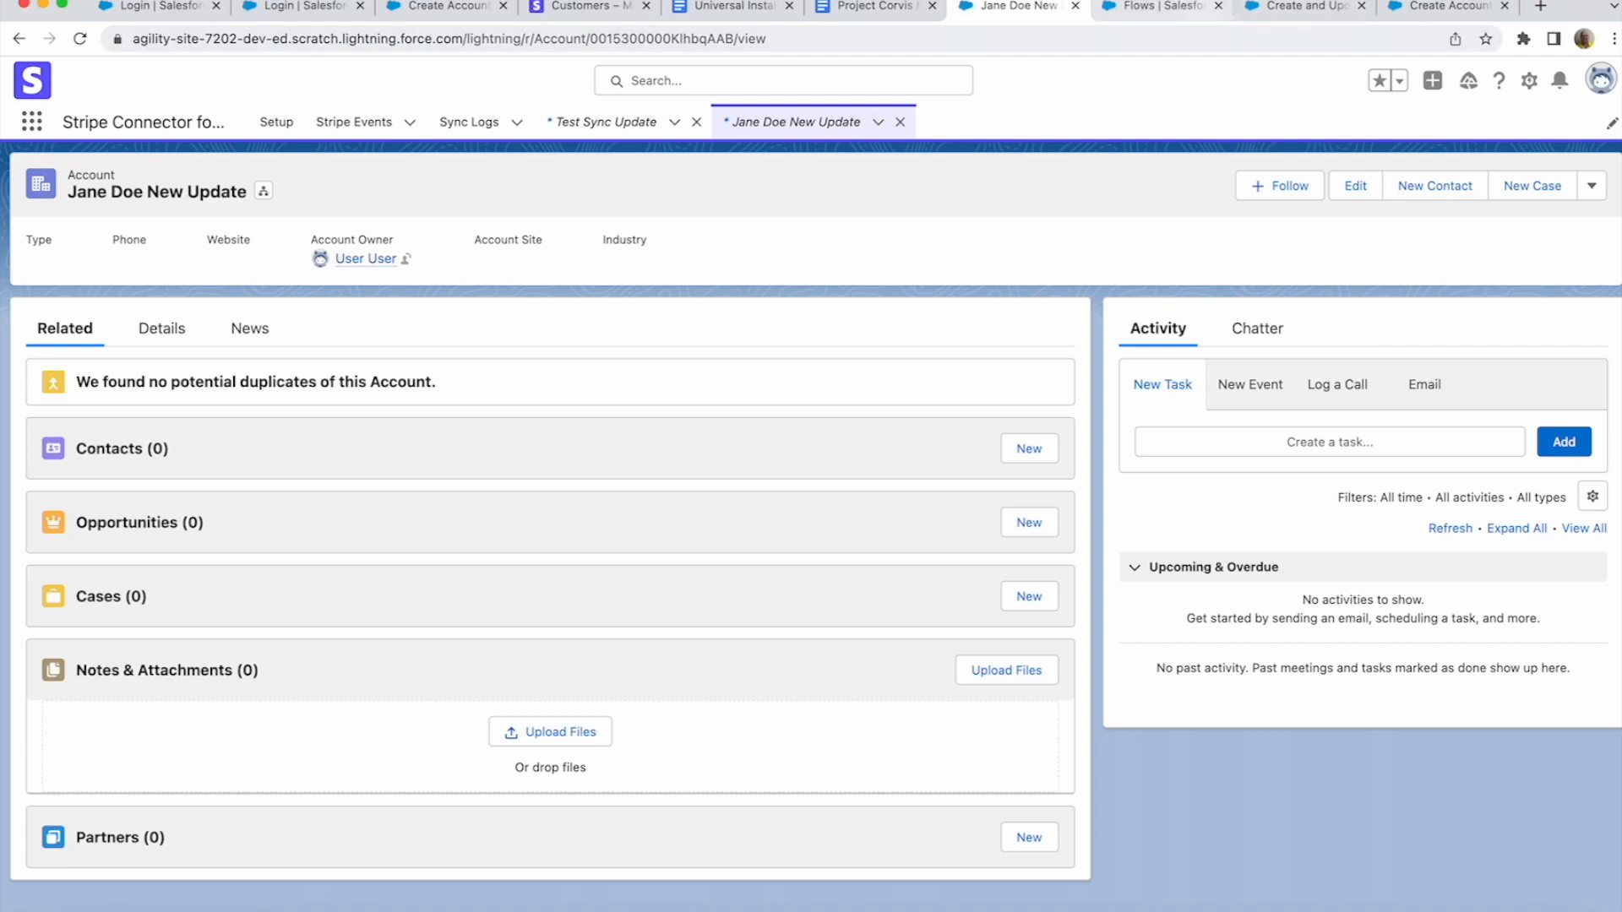
pyautogui.hotkey('ctrl', 'Tab')
pyautogui.hotkey('ctrl', 'Tab')
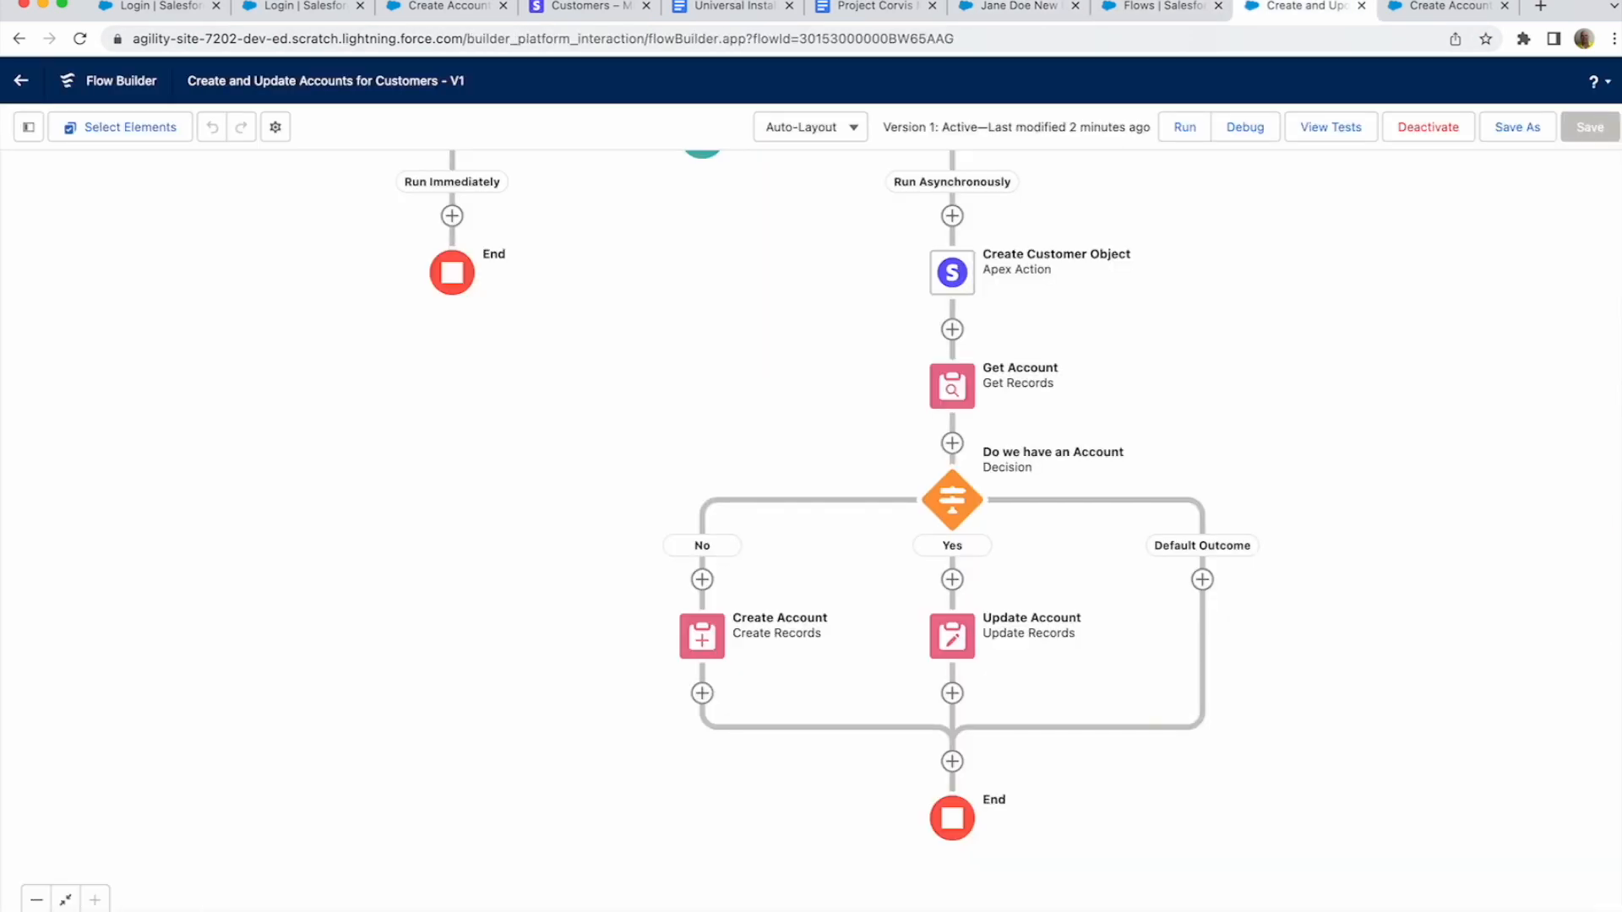
pyautogui.scroll(2, 861, 524)
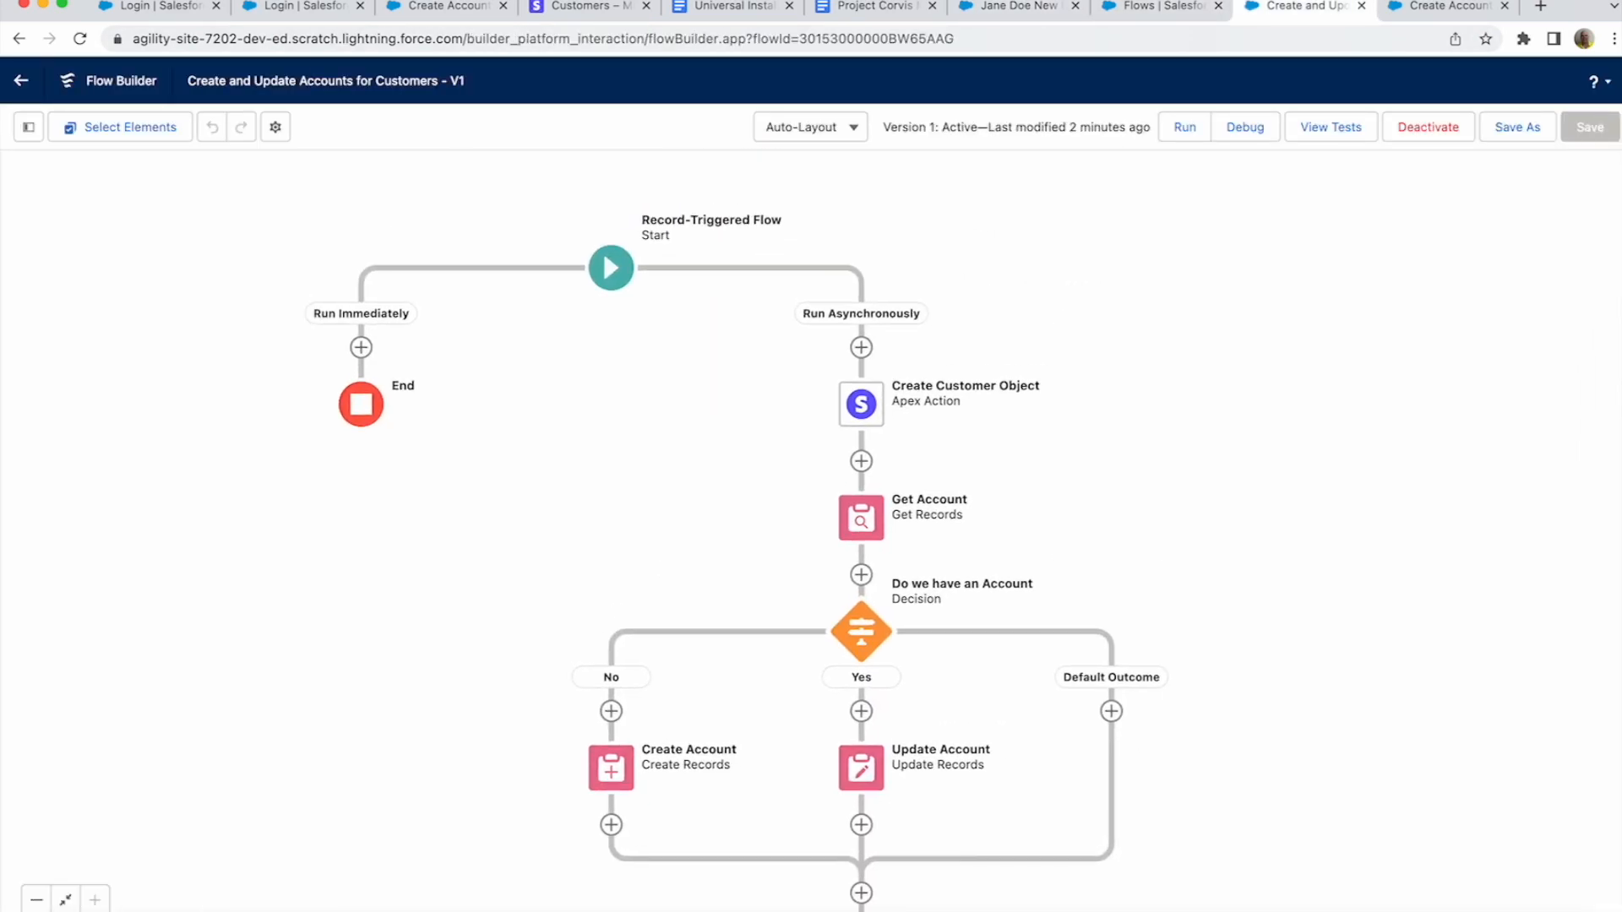